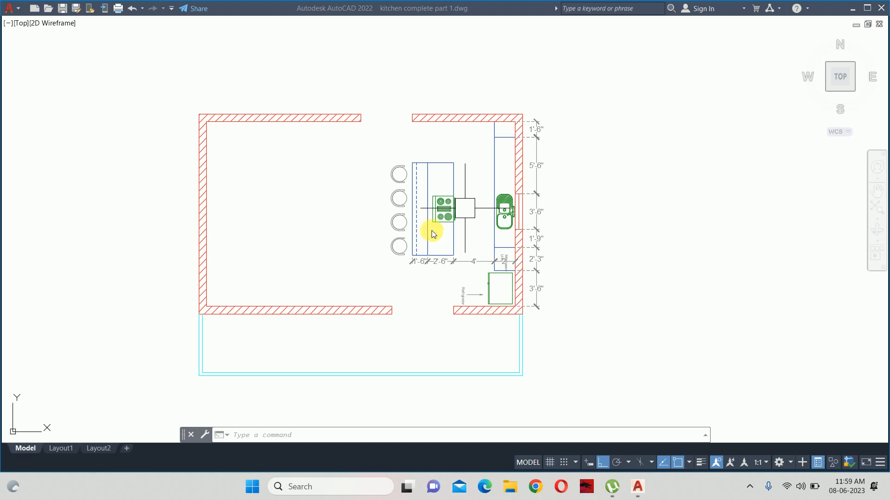
Step: Examine the kitchen floor plan copies, including the island counter, stove, sink wall and their dimensions and labels
{"action": "scroll", "coordinate": [431, 232], "scroll_direction": "up", "scroll_amount": 4}
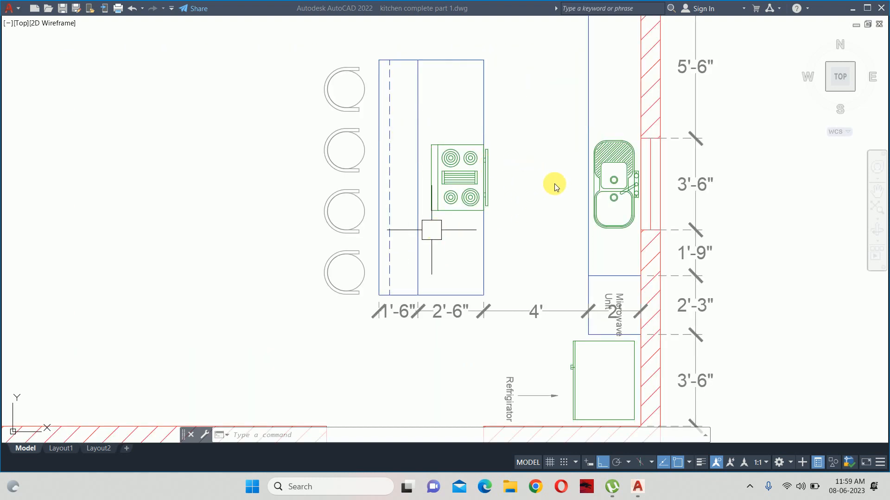
{"action": "scroll", "coordinate": [596, 55], "scroll_direction": "down", "scroll_amount": 2}
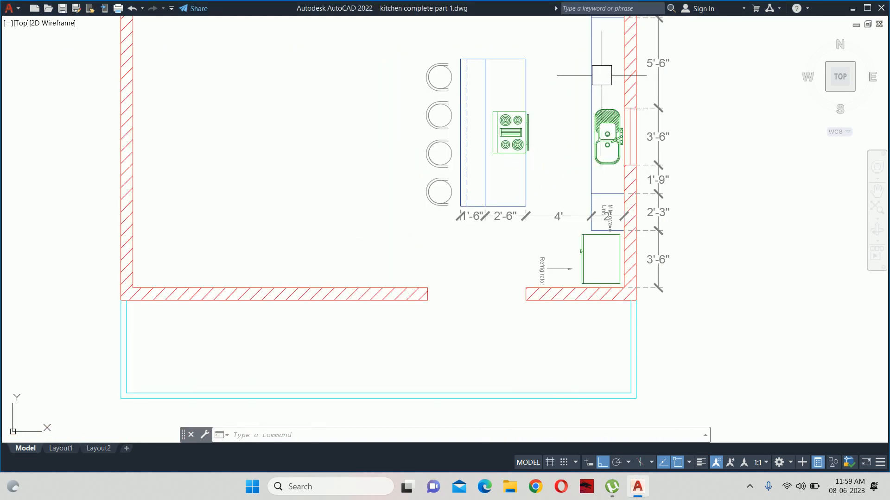
{"action": "scroll", "coordinate": [598, 88], "scroll_direction": "down", "scroll_amount": 2}
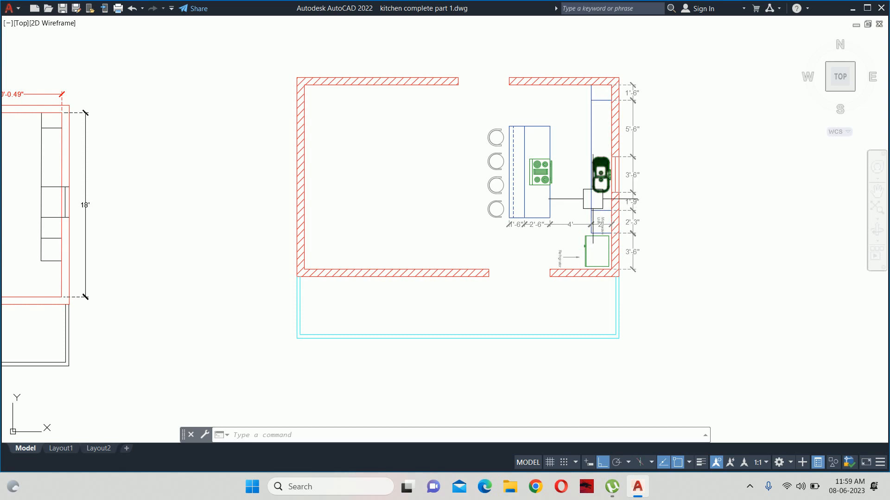
{"action": "scroll", "coordinate": [594, 199], "scroll_direction": "down", "scroll_amount": 2}
{"action": "middle_click_drag", "start_coordinate": [602, 211], "coordinate": [459, 137]}
{"action": "scroll", "coordinate": [638, 220], "scroll_direction": "up", "scroll_amount": 1}
{"action": "scroll", "coordinate": [632, 228], "scroll_direction": "up", "scroll_amount": 2}
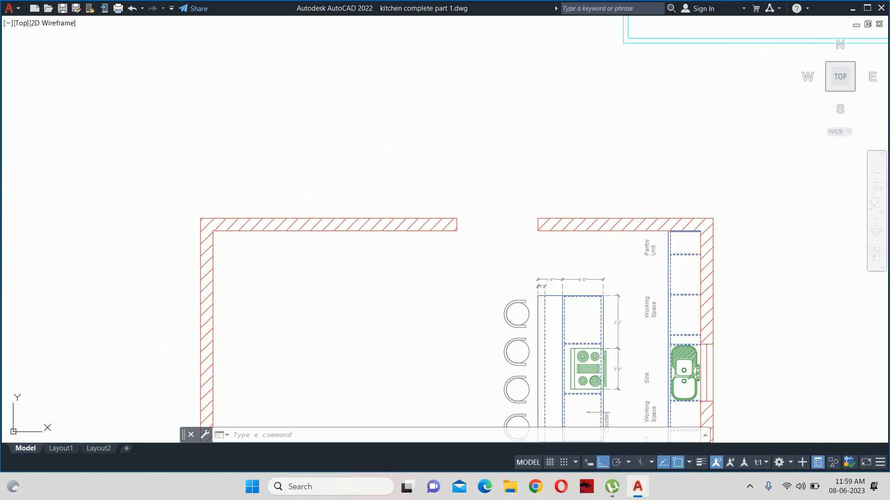
{"action": "middle_click_drag", "start_coordinate": [632, 228], "coordinate": [587, 118]}
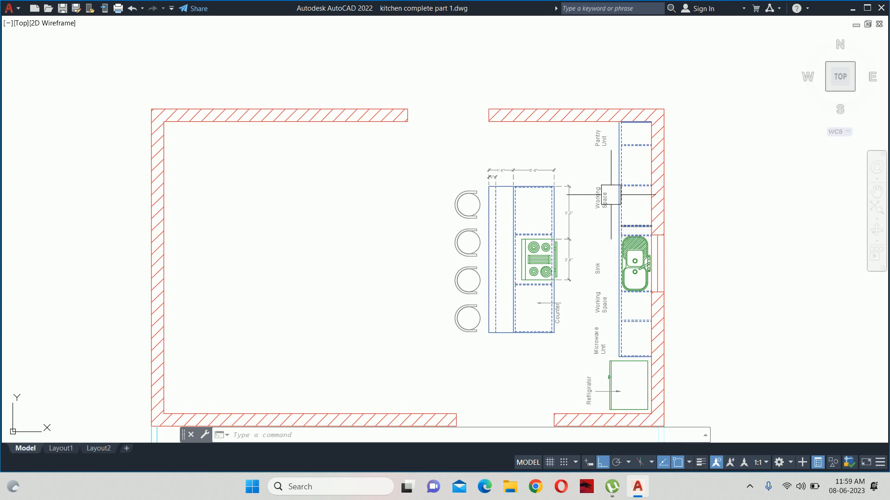
{"action": "scroll", "coordinate": [595, 182], "scroll_direction": "down", "scroll_amount": 1}
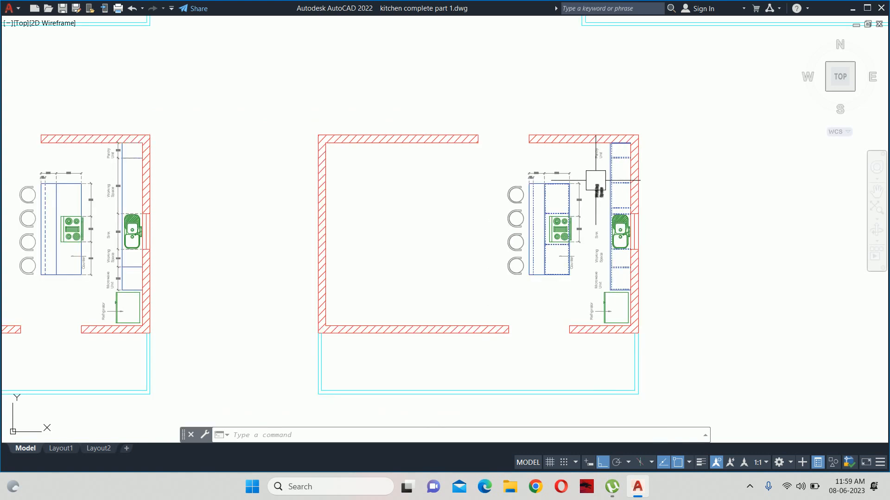
{"action": "scroll", "coordinate": [602, 203], "scroll_direction": "up", "scroll_amount": 3}
{"action": "middle_click_drag", "start_coordinate": [587, 232], "coordinate": [558, 195]}
{"action": "type", "text": "o"}
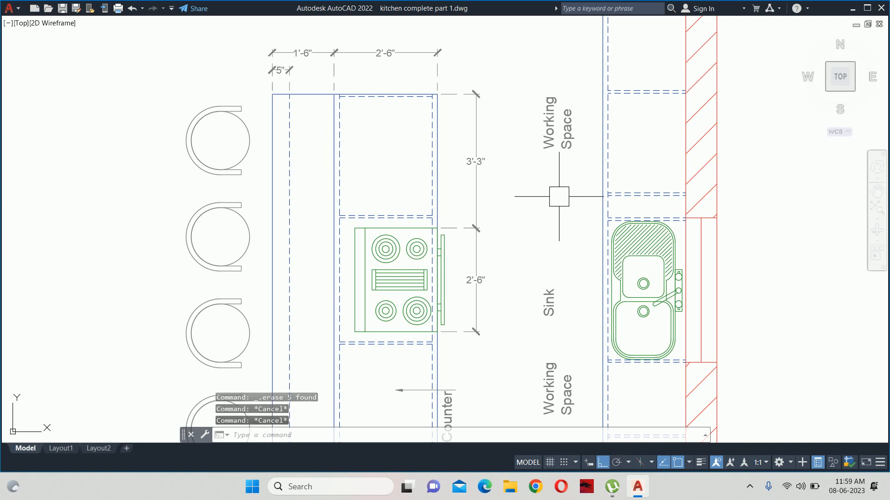
{"action": "key", "text": "Return"}
{"action": "key", "text": "Escape"}
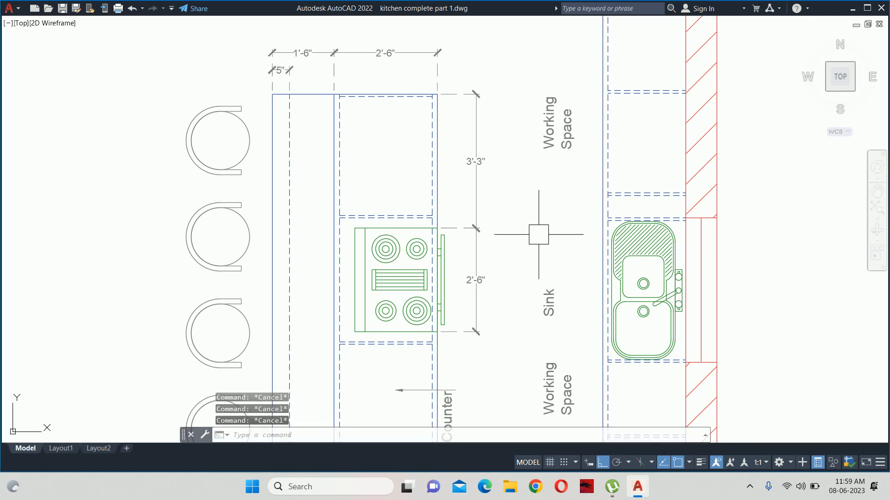
Step: Draw a circle with a 6-inch diameter in the open space between the stove and the sink, above the Sink label
{"action": "type", "text": "c"}
{"action": "key", "text": "Return"}
{"action": "scroll", "coordinate": [533, 248], "scroll_direction": "up", "scroll_amount": 4}
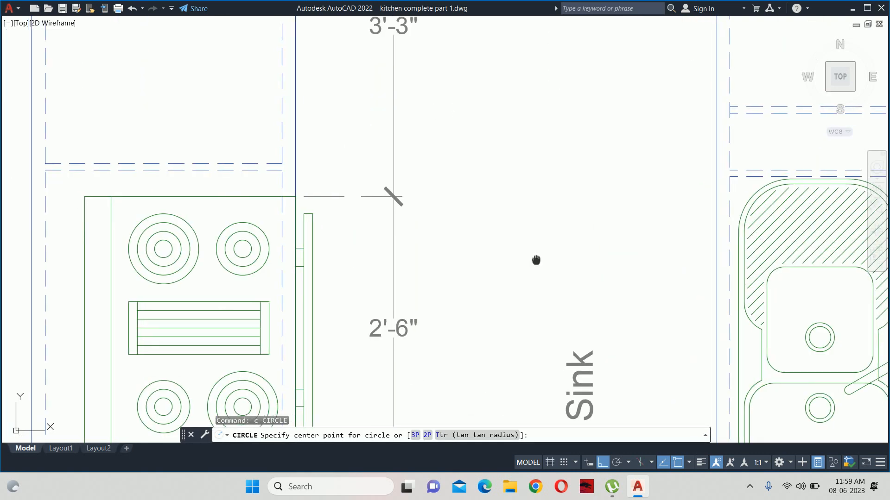
{"action": "left_click", "coordinate": [515, 172]}
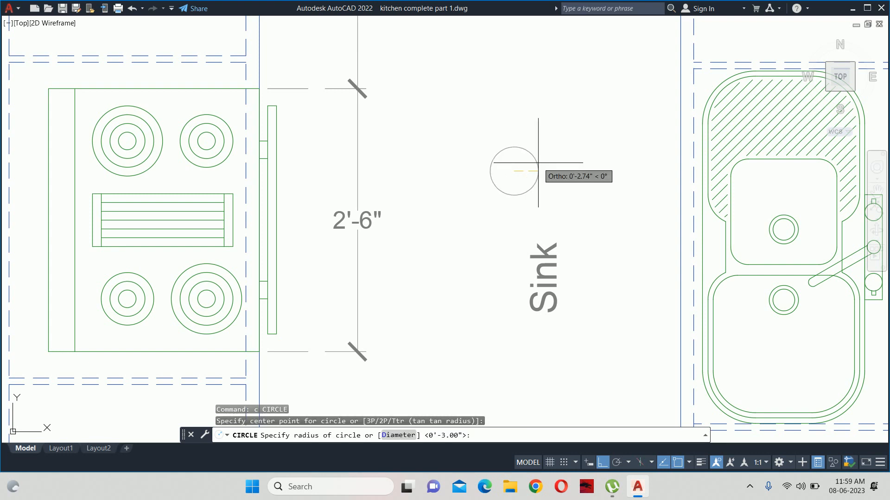
{"action": "type", "text": "d"}
{"action": "key", "text": "Return"}
{"action": "type", "text": "6"}
{"action": "key", "text": "Return"}
{"action": "key", "text": "Escape"}
{"action": "key", "text": "Escape"}
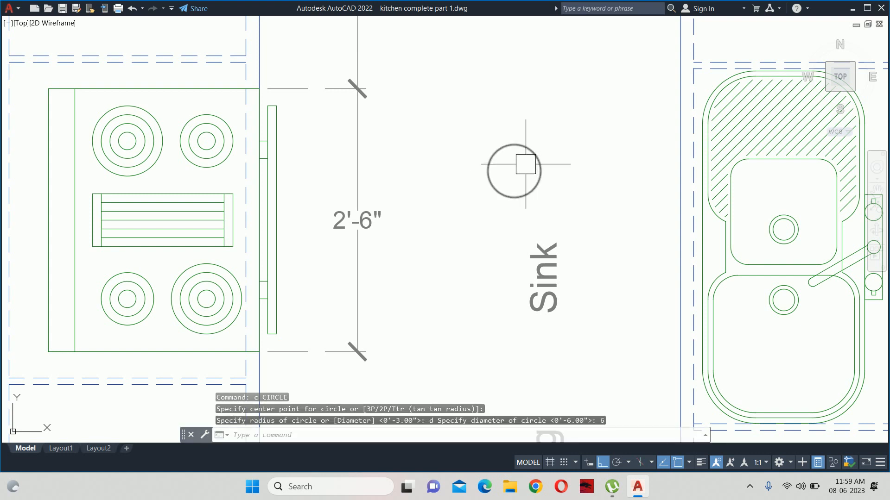
Step: Draw a 5-inch vertical line upward from the circle's centre
{"action": "type", "text": "l"}
{"action": "key", "text": "Return"}
{"action": "left_click", "coordinate": [514, 171]}
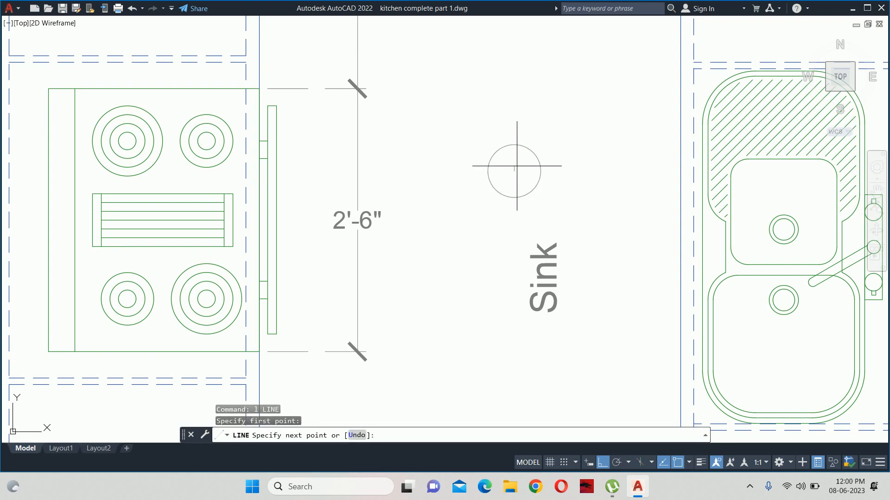
{"action": "key", "text": "Escape"}
Step: Draw a 5-inch horizontal line from the circle's centre toward the sink
{"action": "type", "text": "l"}
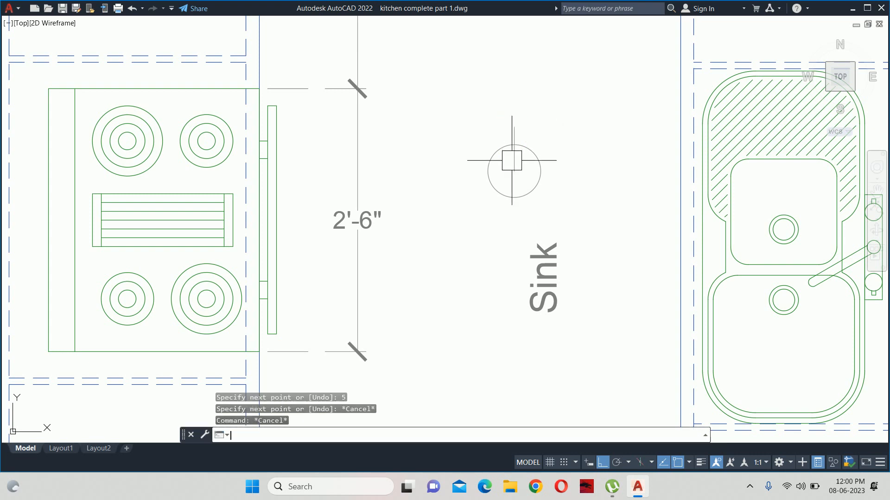
{"action": "key", "text": "Return"}
{"action": "left_click", "coordinate": [514, 171]}
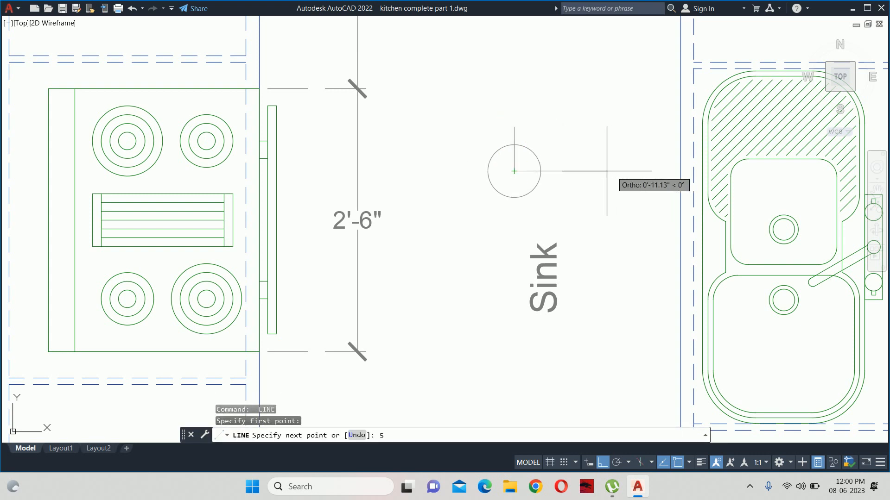
{"action": "type", "text": "5"}
{"action": "key", "text": "Return"}
{"action": "key", "text": "Escape"}
{"action": "key", "text": "Escape"}
Step: Connect the free ends of the horizontal and vertical lines with a diagonal line
{"action": "type", "text": "l"}
{"action": "key", "text": "Return"}
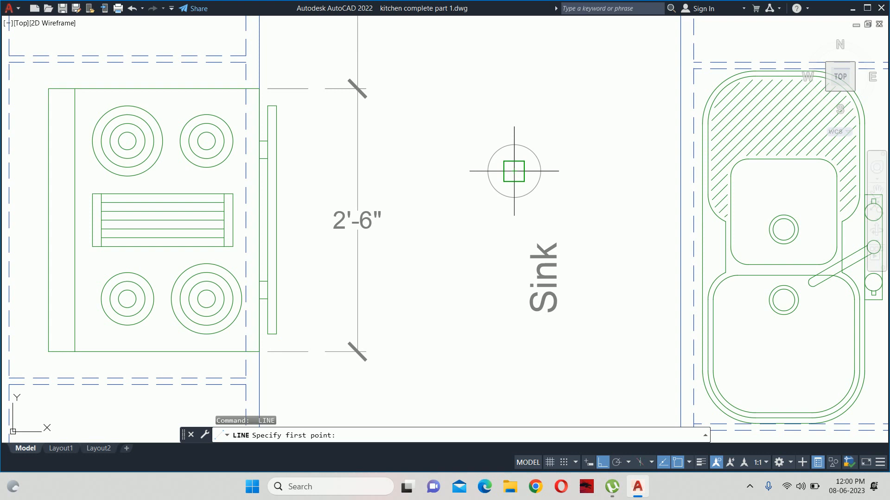
{"action": "left_click", "coordinate": [559, 171]}
{"action": "left_click", "coordinate": [514, 128]}
{"action": "key", "text": "Escape"}
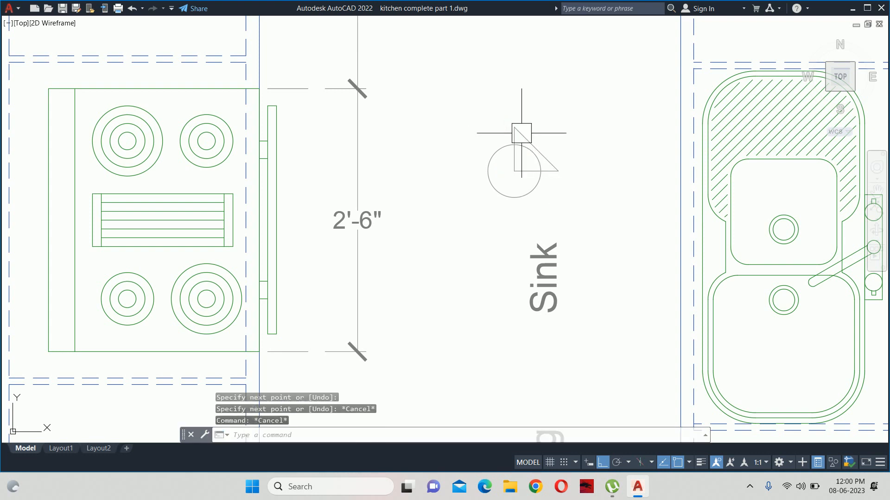
Step: Mirror the vertical and diagonal lines about the horizontal line, keeping the originals, to complete the triangle
{"action": "type", "text": "mi"}
{"action": "key", "text": "Return"}
{"action": "left_click", "coordinate": [537, 111]}
{"action": "left_click", "coordinate": [515, 122]}
{"action": "key", "text": "Return"}
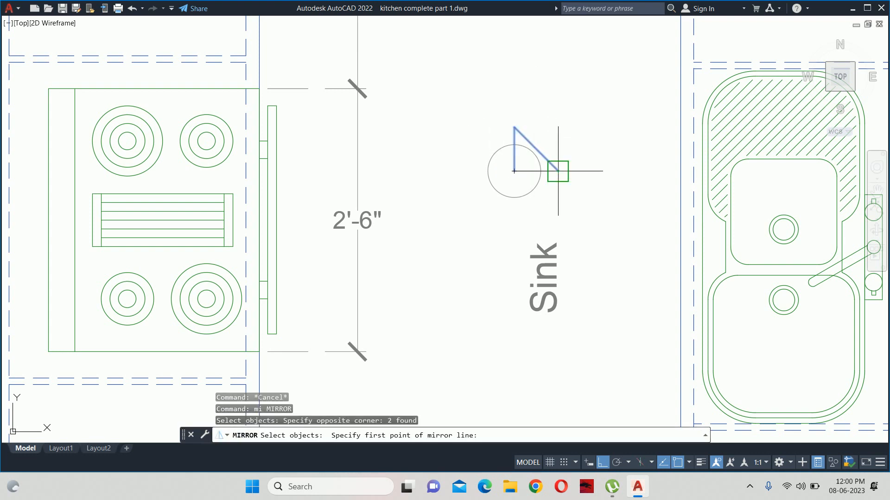
{"action": "left_click", "coordinate": [558, 171]}
{"action": "left_click", "coordinate": [565, 172]}
{"action": "key", "text": "Return"}
Step: Trim away the line segments inside the circle and the leftover horizontal piece between the circle and the arrow tip
{"action": "type", "text": "tr"}
{"action": "key", "text": "Return"}
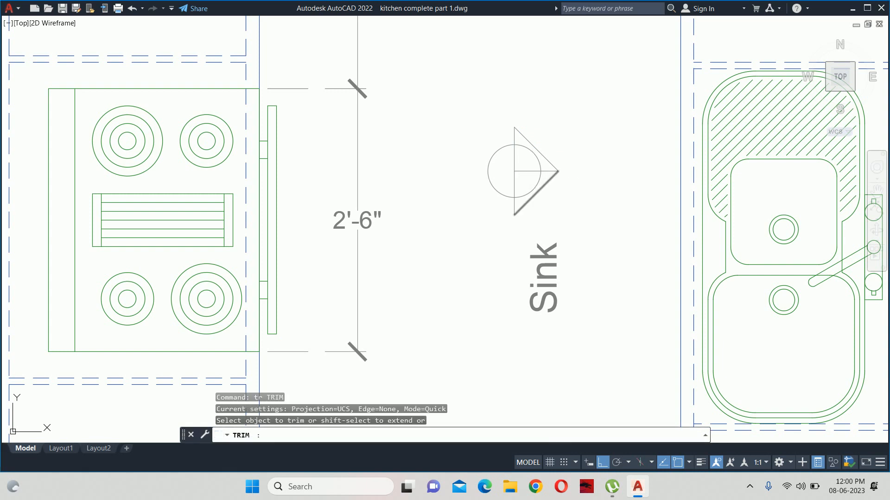
{"action": "scroll", "coordinate": [518, 167], "scroll_direction": "up", "scroll_amount": 2}
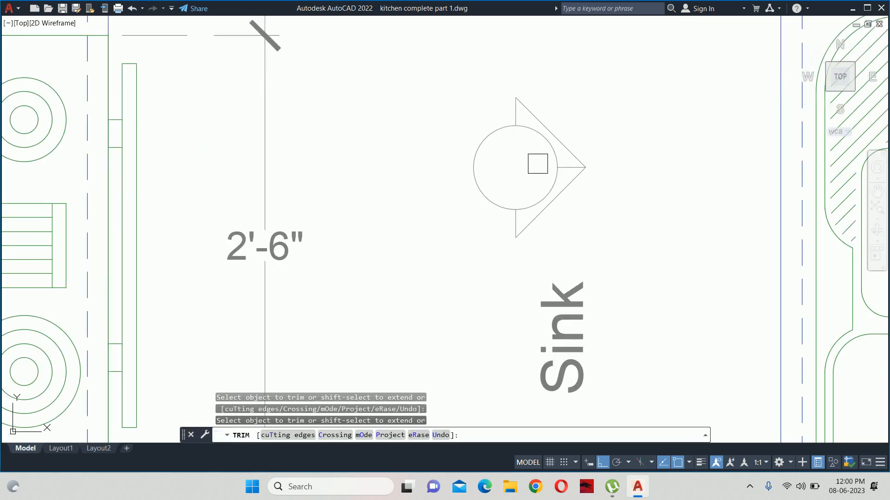
{"action": "scroll", "coordinate": [545, 163], "scroll_direction": "up", "scroll_amount": 4}
{"action": "key", "text": "Escape"}
{"action": "scroll", "coordinate": [599, 170], "scroll_direction": "down", "scroll_amount": 4}
Step: Try to fill the area between the circle and the triangle with a SOLID hatch
{"action": "type", "text": "h"}
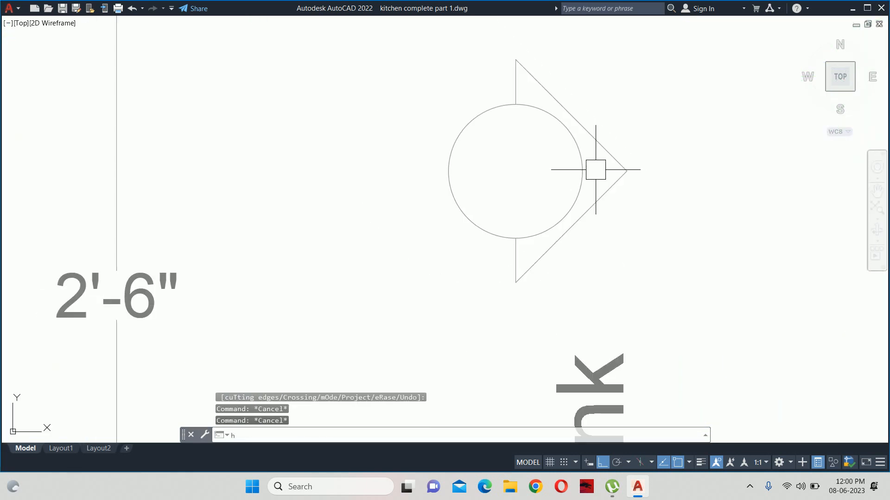
{"action": "key", "text": "Return"}
{"action": "left_click", "coordinate": [394, 143]}
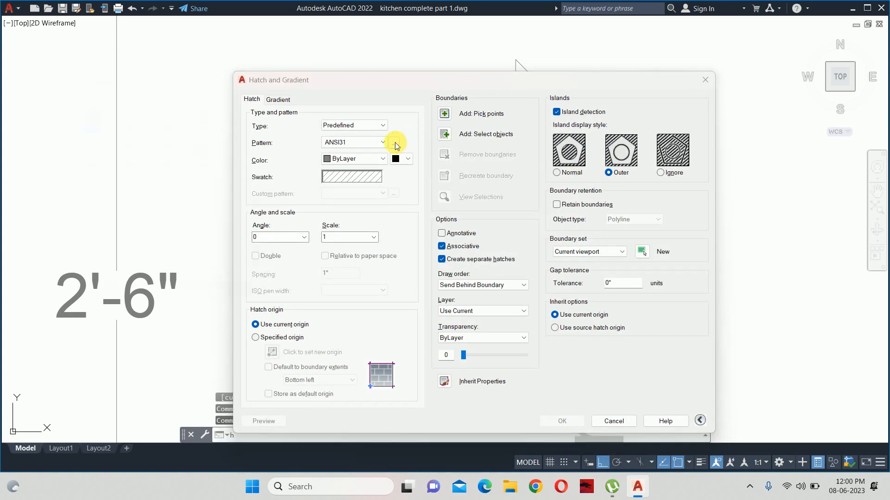
{"action": "left_click", "coordinate": [122, 86]}
{"action": "left_click", "coordinate": [84, 108]}
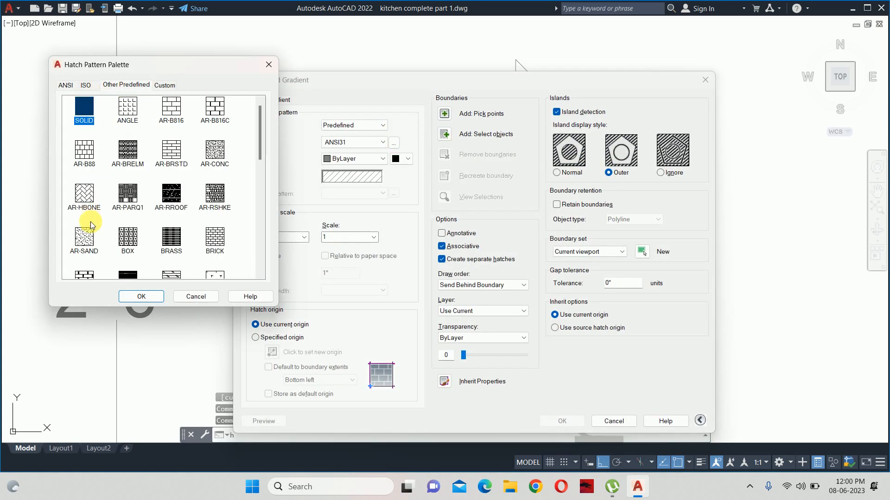
{"action": "left_click", "coordinate": [140, 296]}
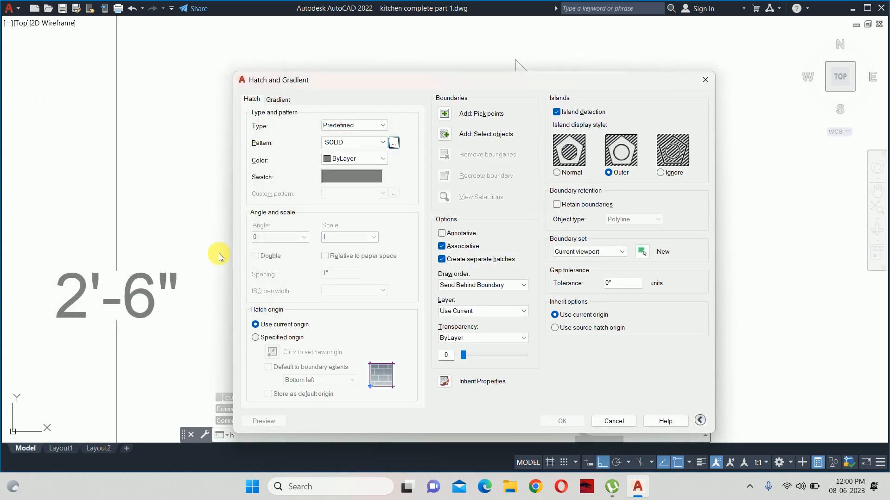
{"action": "left_click", "coordinate": [444, 114]}
{"action": "key", "text": "Return"}
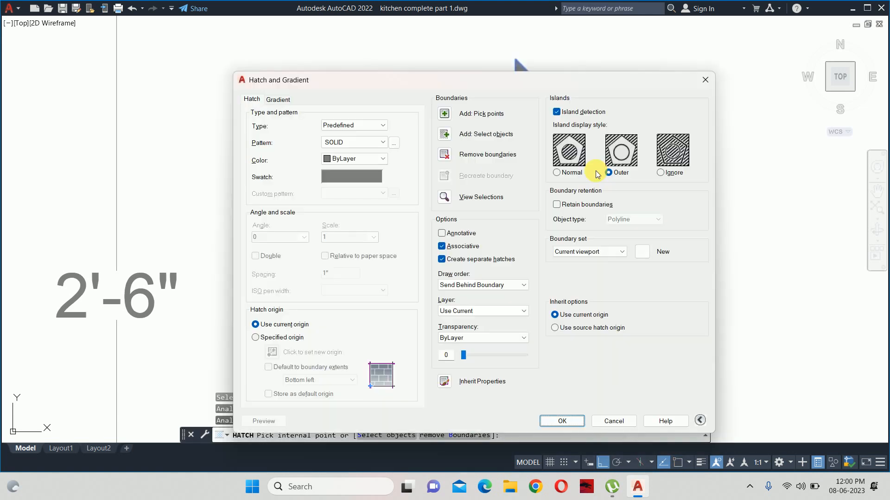
{"action": "key", "text": "Return"}
Step: Hatch the triangle area outside the circle with the predefined SOLID pattern
{"action": "key", "text": "Return"}
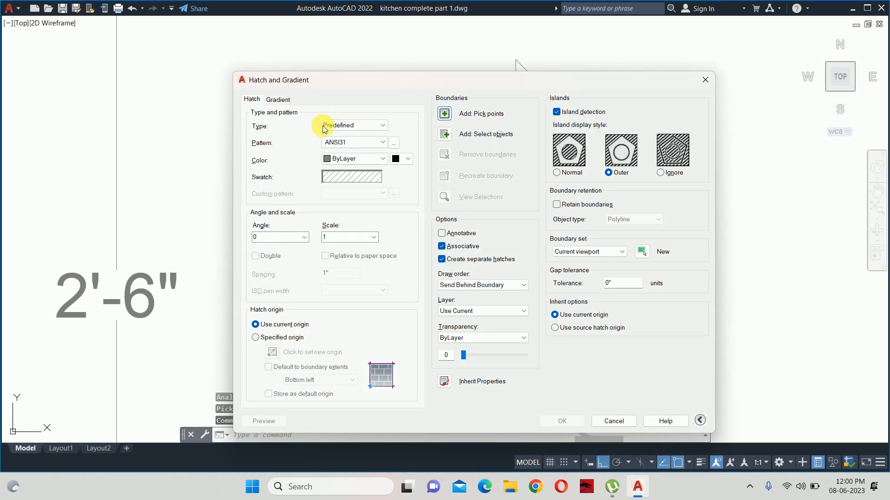
{"action": "left_click", "coordinate": [395, 143]}
{"action": "left_click", "coordinate": [132, 85]}
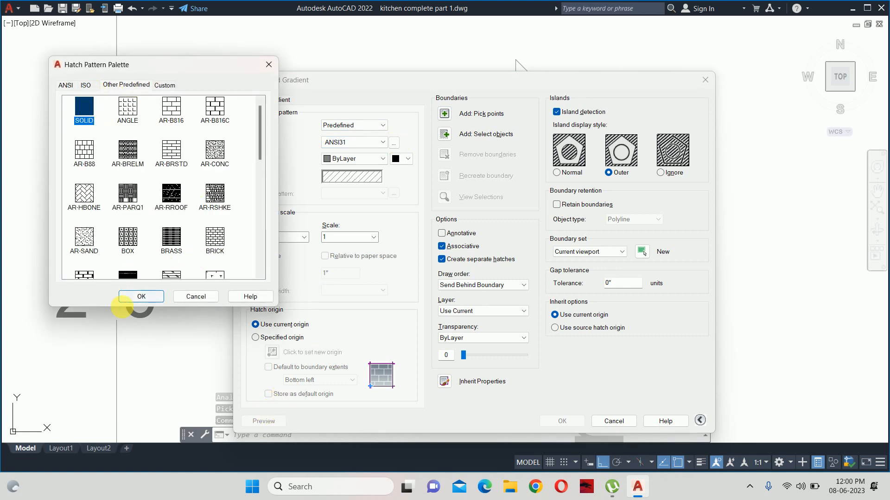
{"action": "left_click", "coordinate": [137, 297]}
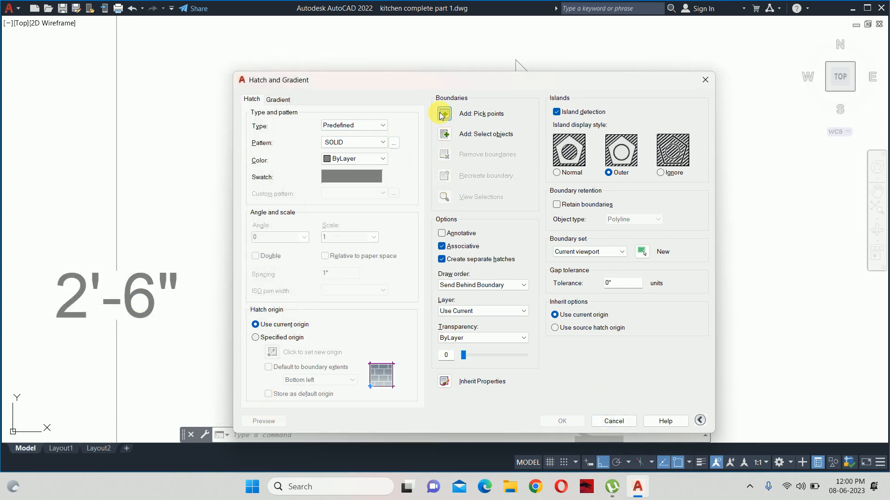
{"action": "left_click", "coordinate": [443, 114]}
{"action": "left_click", "coordinate": [606, 177]}
{"action": "key", "text": "Return"}
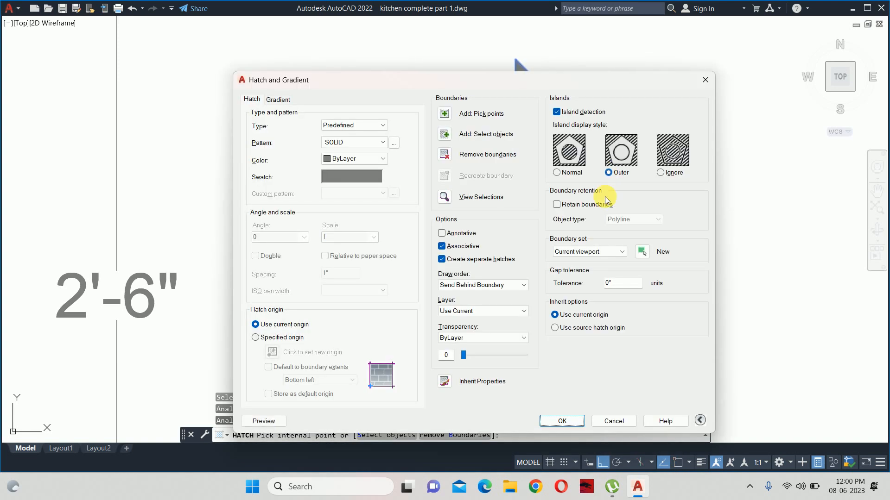
{"action": "left_click", "coordinate": [560, 420]}
{"action": "key", "text": "Escape"}
{"action": "key", "text": "Escape"}
{"action": "scroll", "coordinate": [593, 206], "scroll_direction": "down", "scroll_amount": 1}
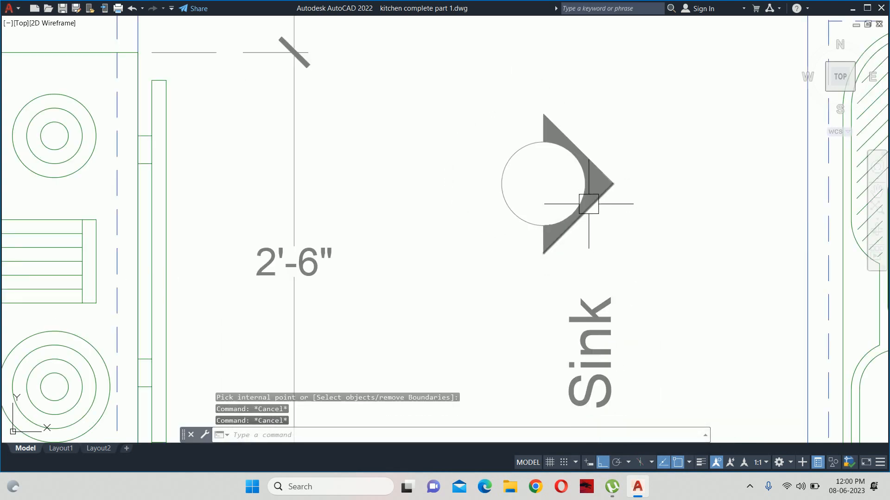
{"action": "left_click", "coordinate": [492, 126]}
{"action": "left_click", "coordinate": [704, 267]}
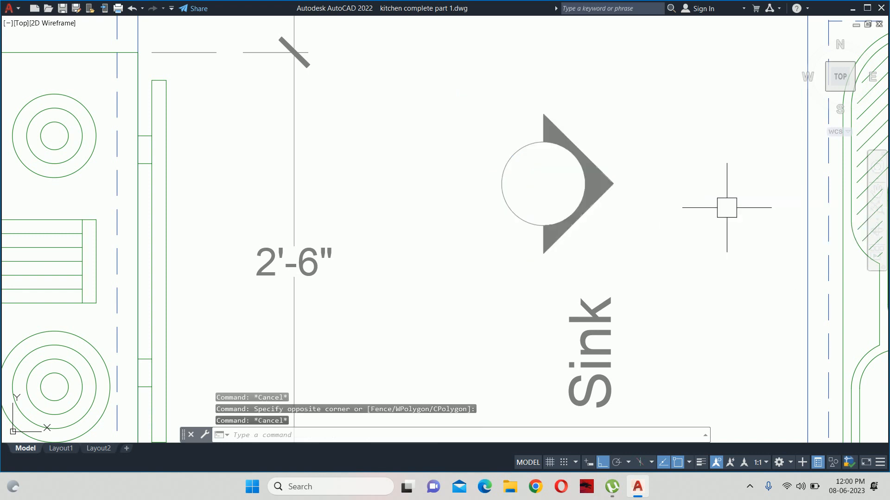
{"action": "key", "text": "Escape"}
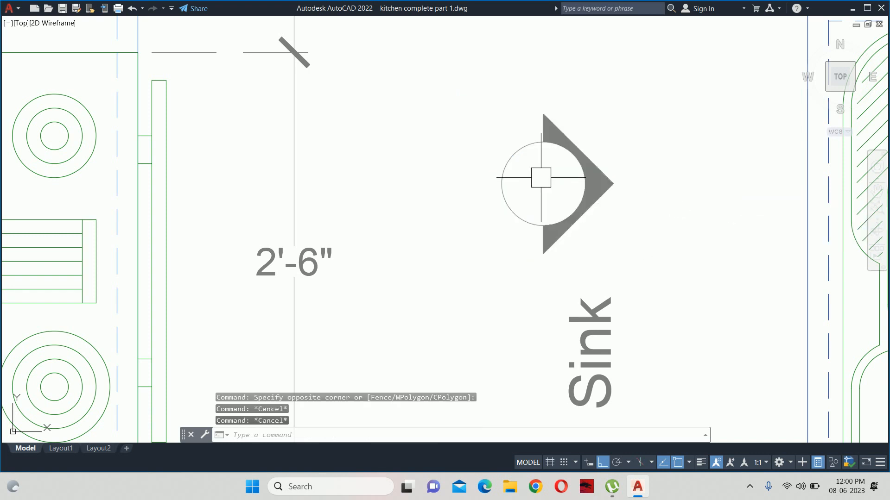
{"action": "type", "text": "t"}
{"action": "key", "text": "Escape"}
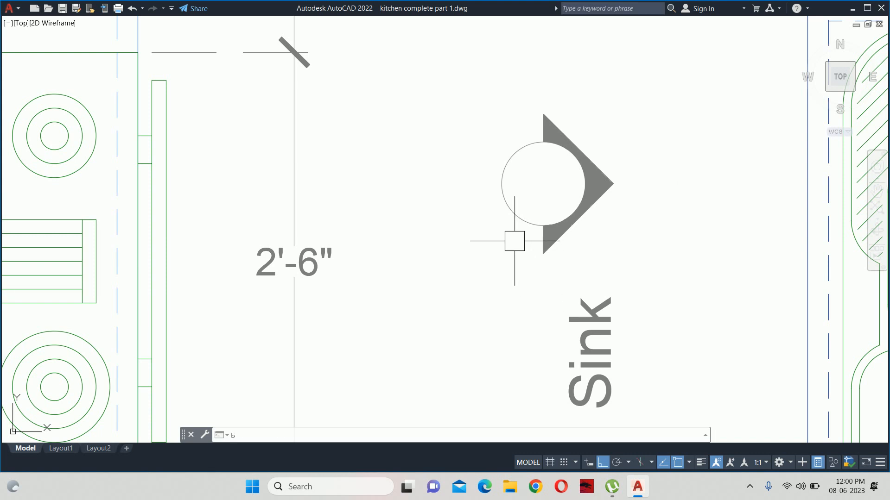
Step: Define the circle and solid arrow as a block named "elevation catalog" with its base point at the circle's centre
{"action": "type", "text": "b"}
{"action": "key", "text": "Return"}
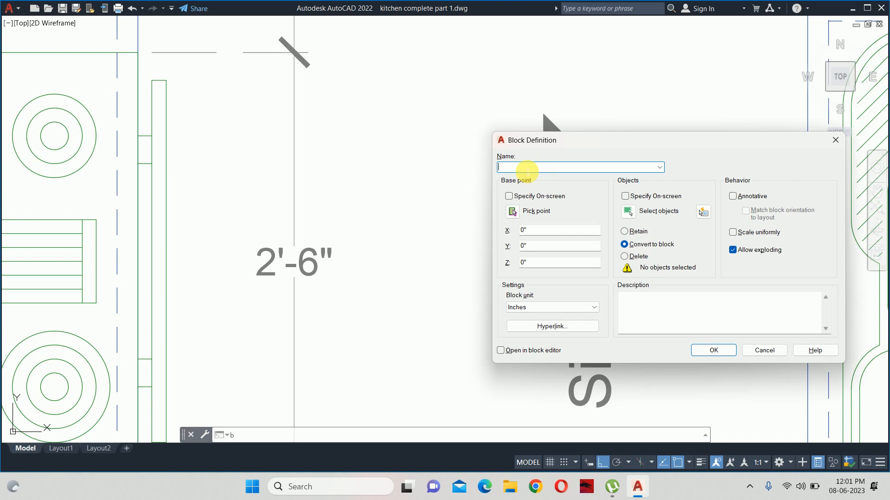
{"action": "type", "text": "elevation catalog"}
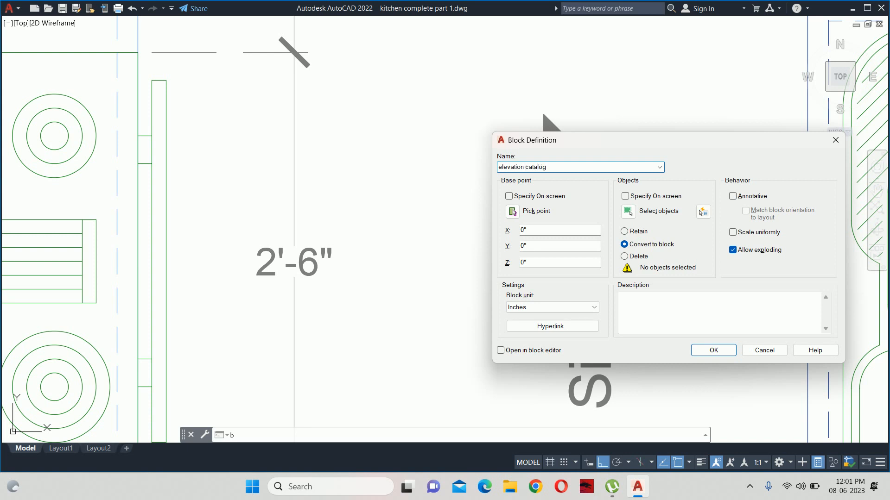
{"action": "left_click", "coordinate": [629, 212]}
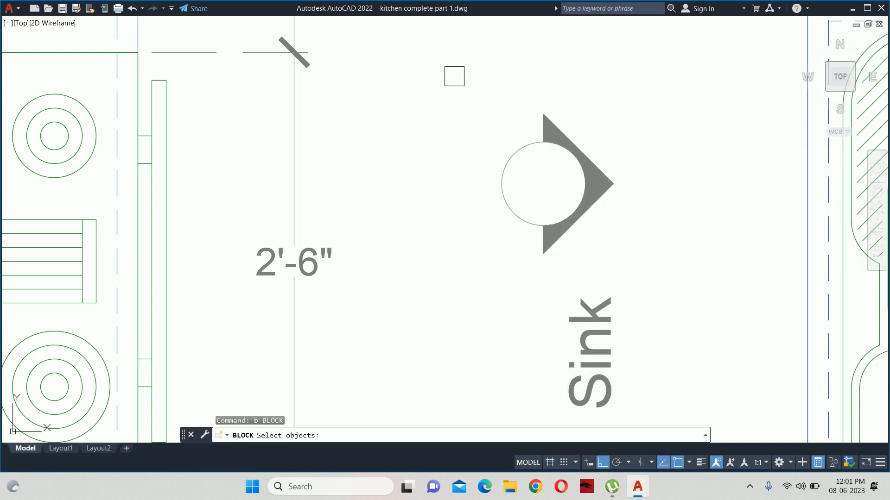
{"action": "left_click", "coordinate": [454, 76]}
{"action": "left_click", "coordinate": [656, 266]}
{"action": "key", "text": "Return"}
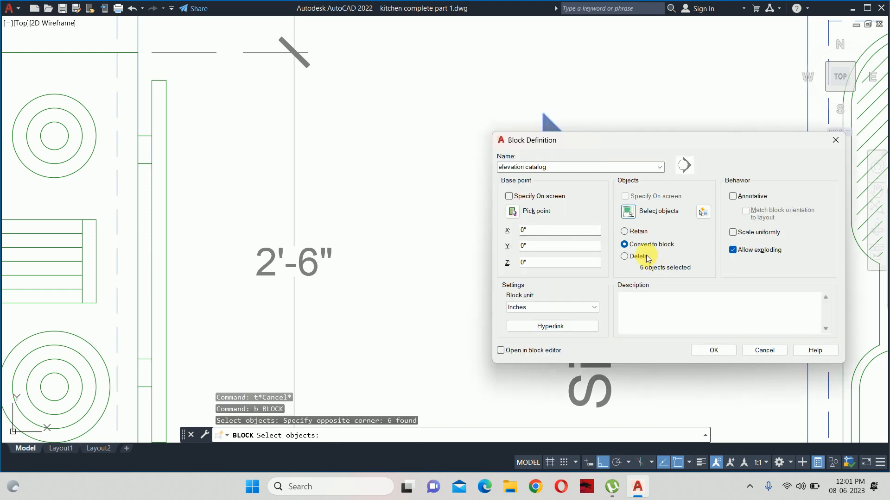
{"action": "left_click", "coordinate": [513, 211]}
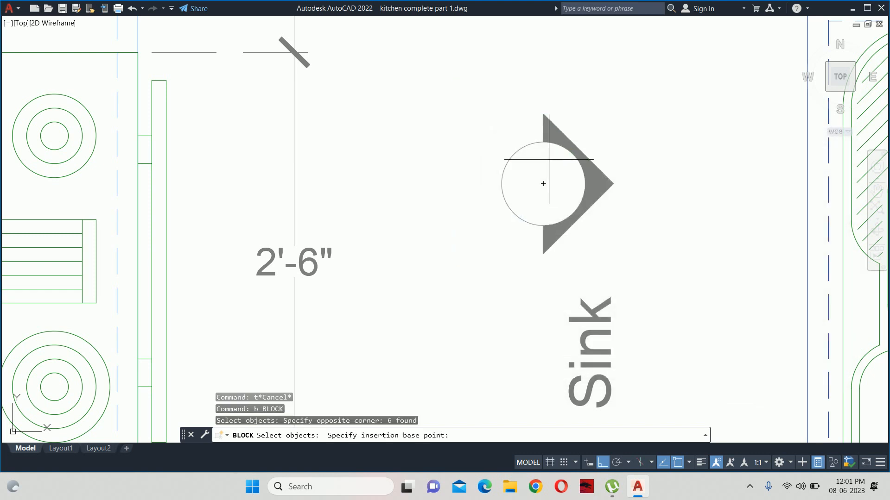
{"action": "left_click", "coordinate": [538, 184]}
{"action": "left_click", "coordinate": [709, 351]}
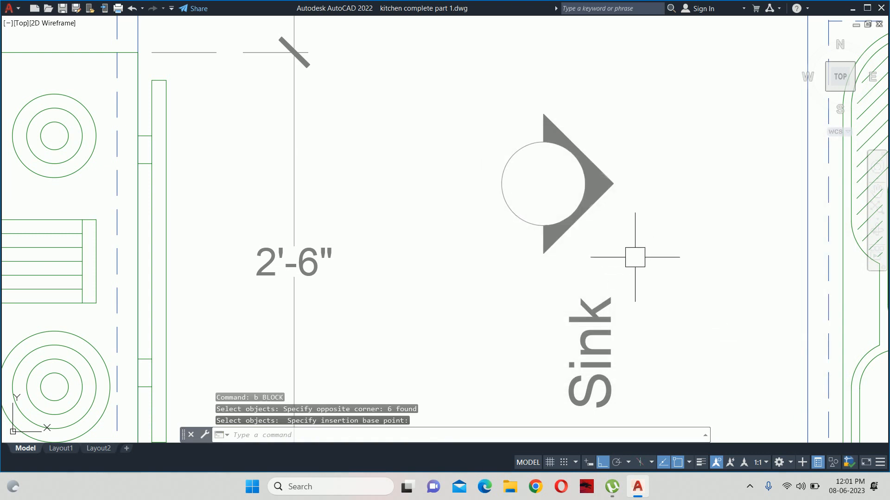
Step: Open the elevation catalog block in the Block Editor
{"action": "left_click", "coordinate": [635, 255]}
{"action": "left_click", "coordinate": [569, 207]}
{"action": "type", "text": "b"}
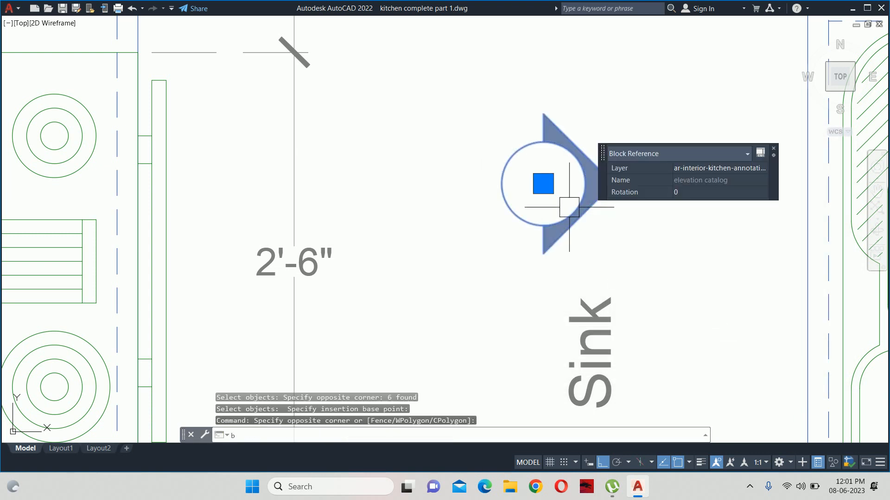
{"action": "type", "text": "e"}
{"action": "key", "text": "Return"}
{"action": "left_click", "coordinate": [435, 321]}
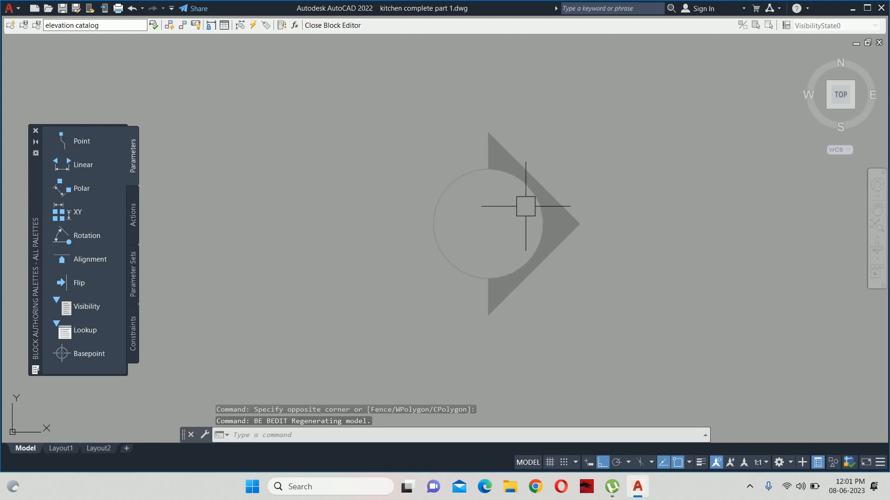
Step: Draw a vertical line across the circle from its top quadrant to its bottom quadrant
{"action": "key", "text": "Return"}
{"action": "left_click", "coordinate": [488, 170]}
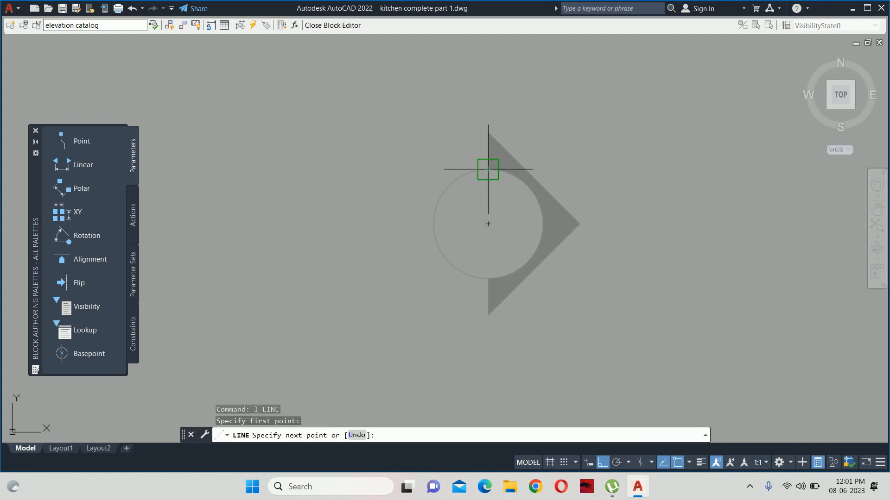
{"action": "left_click", "coordinate": [488, 278]}
{"action": "key", "text": "Escape"}
Step: Match the properties of the circle onto the vertical dividing line
{"action": "type", "text": "ma"}
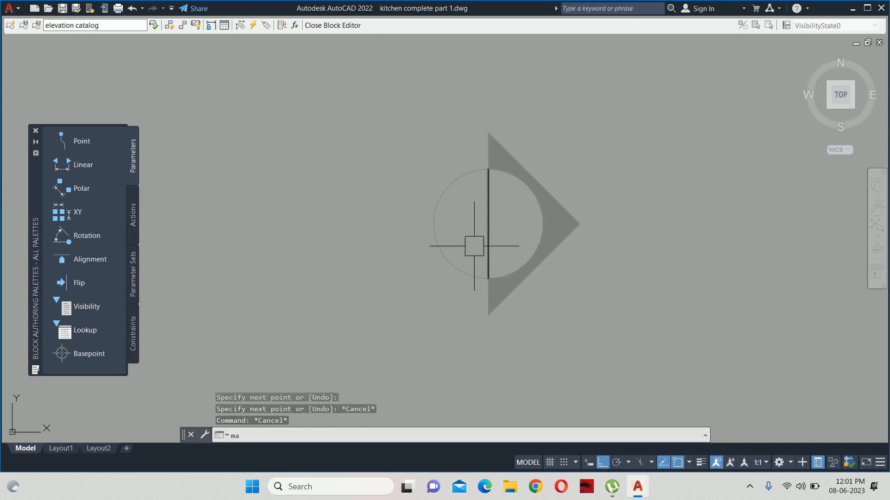
{"action": "key", "text": "Return"}
{"action": "left_click", "coordinate": [454, 256]}
{"action": "left_click", "coordinate": [490, 239]}
{"action": "key", "text": "Escape"}
{"action": "key", "text": "Escape"}
{"action": "scroll", "coordinate": [506, 254], "scroll_direction": "down", "scroll_amount": 3}
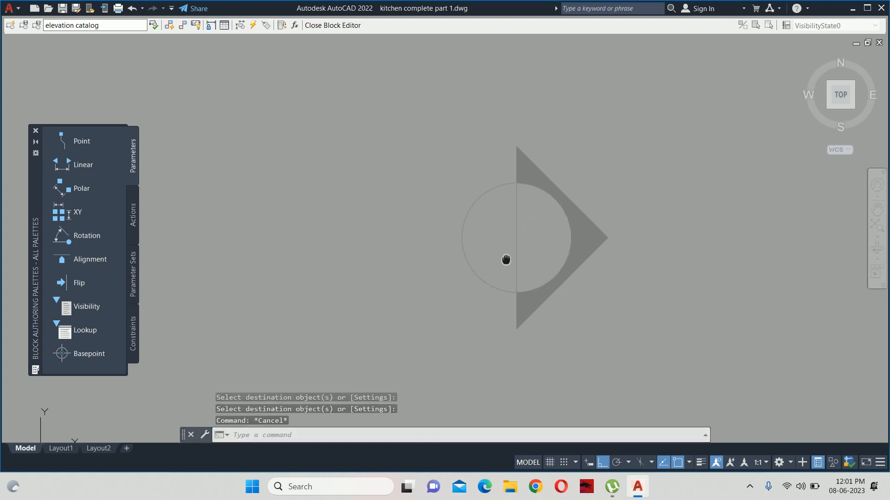
{"action": "scroll", "coordinate": [504, 251], "scroll_direction": "up", "scroll_amount": 5}
{"action": "key", "text": "Escape"}
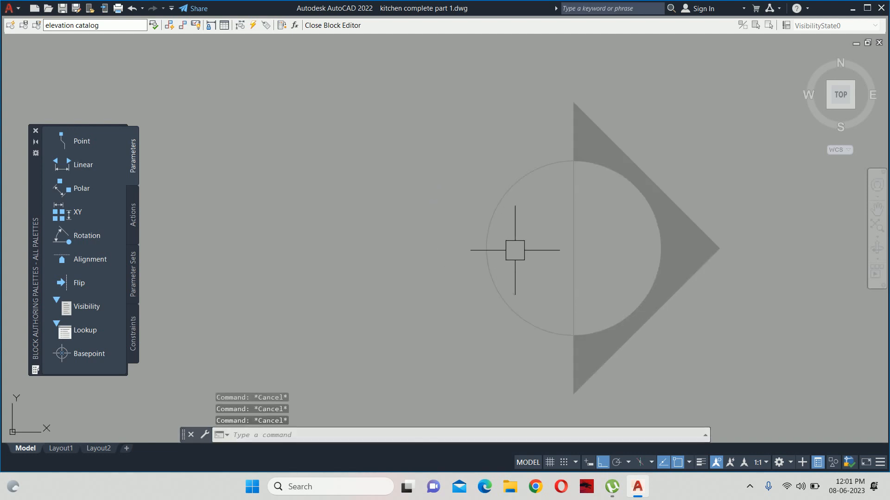
{"action": "type", "text": "t"}
{"action": "key", "text": "Return"}
{"action": "key", "text": "Escape"}
{"action": "key", "text": "Escape"}
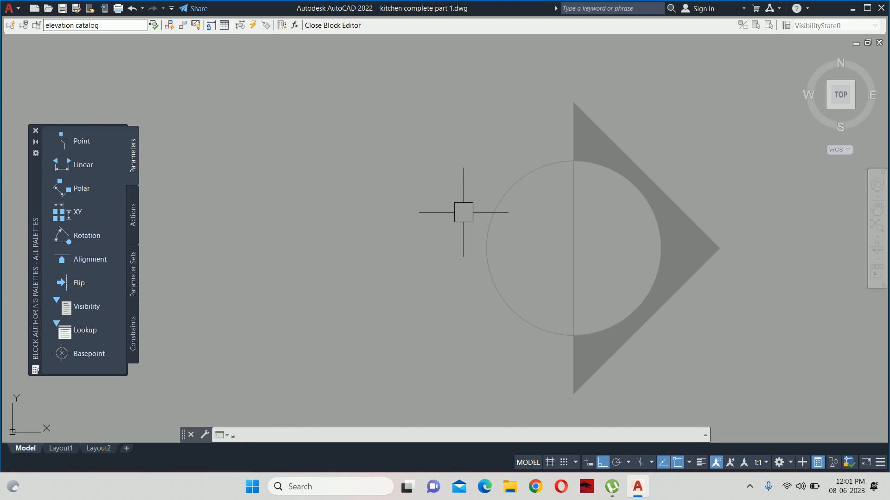
Step: Begin an attribute definition with tag "Elevation about", prompt "enter the name of elavation" and default "!!!"
{"action": "type", "text": "ttdef"}
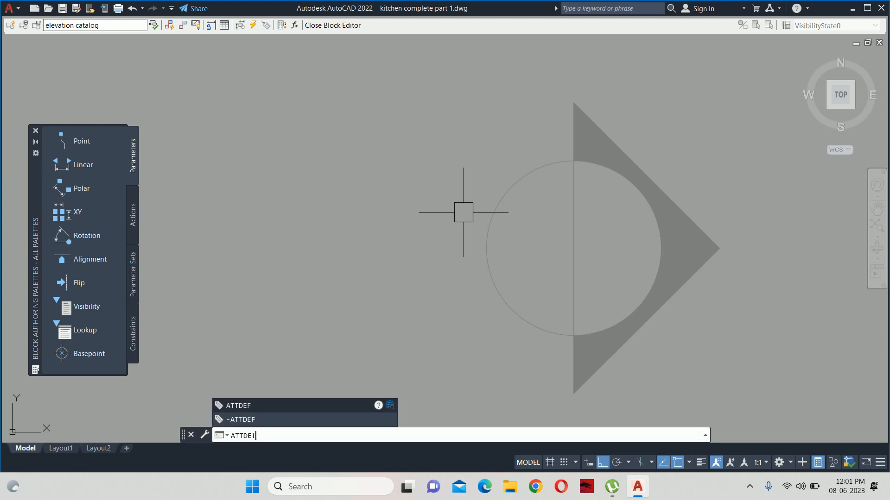
{"action": "key", "text": "Return"}
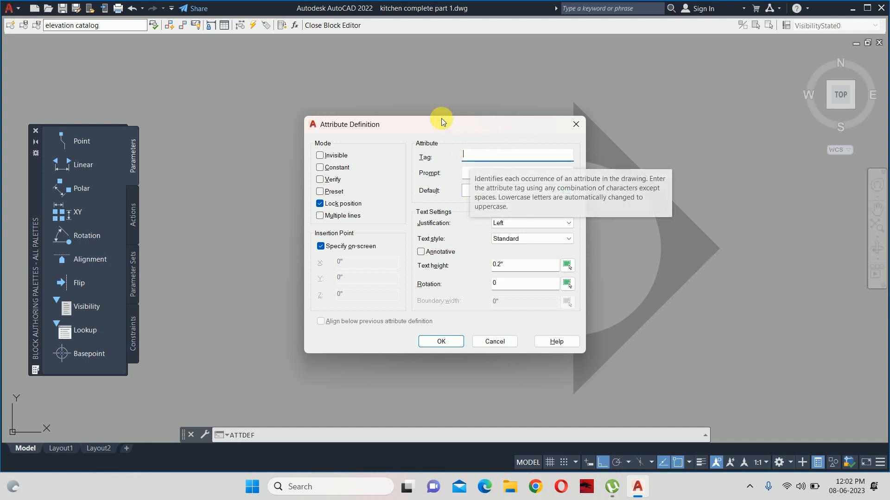
{"action": "left_click_drag", "start_coordinate": [441, 118], "coordinate": [244, 91]}
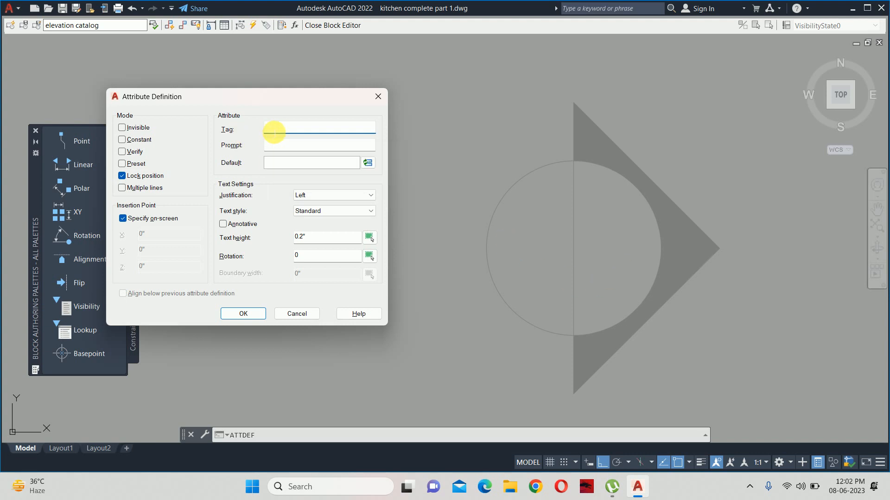
{"action": "type", "text": "Elevation about"}
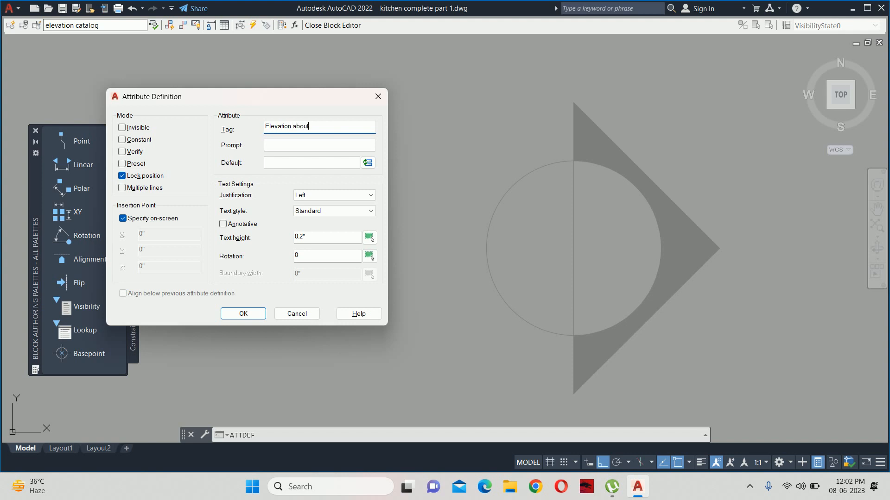
{"action": "left_click", "coordinate": [288, 146]}
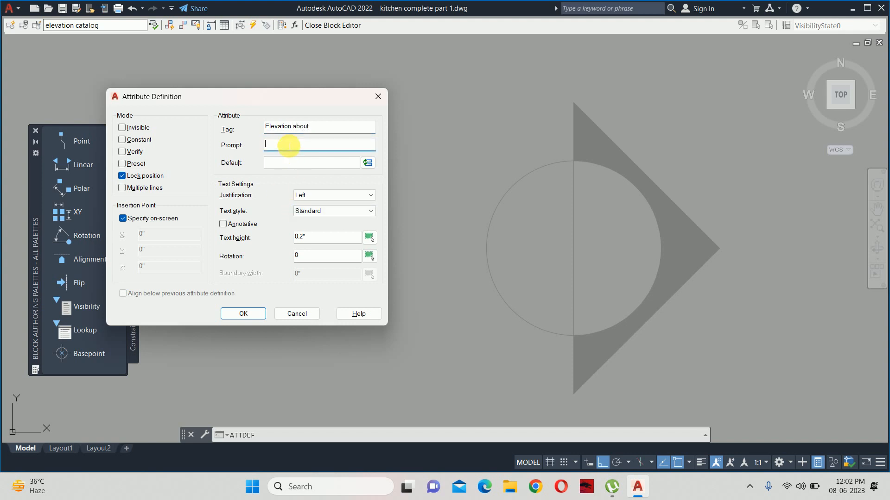
{"action": "type", "text": "enter the name of elavation"}
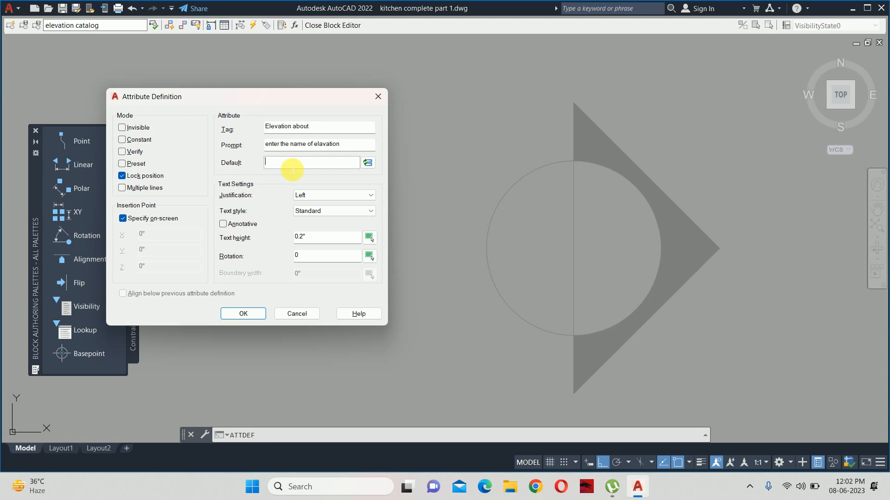
{"action": "left_click", "coordinate": [292, 168]}
{"action": "type", "text": "!!!"}
Step: Set the attribute's text height to 2, remove the space from its tag, and place it at the circle's centre
{"action": "left_click_drag", "start_coordinate": [320, 238], "coordinate": [221, 252]}
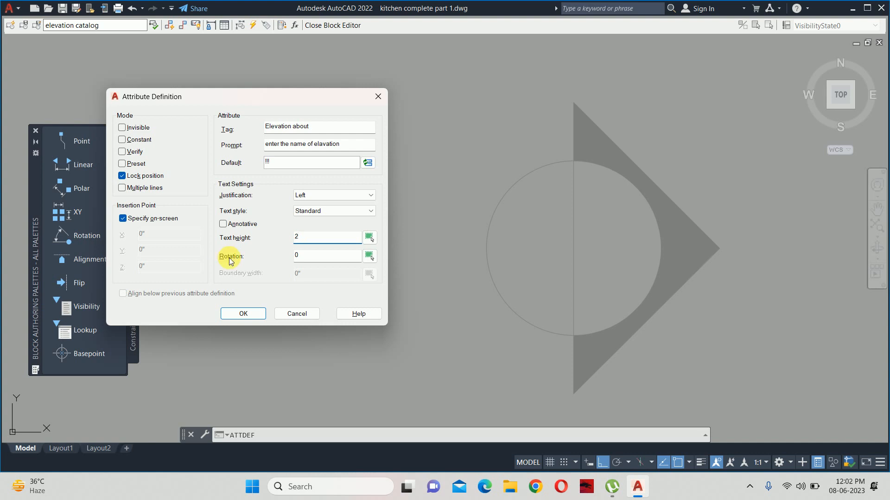
{"action": "left_click", "coordinate": [254, 312]}
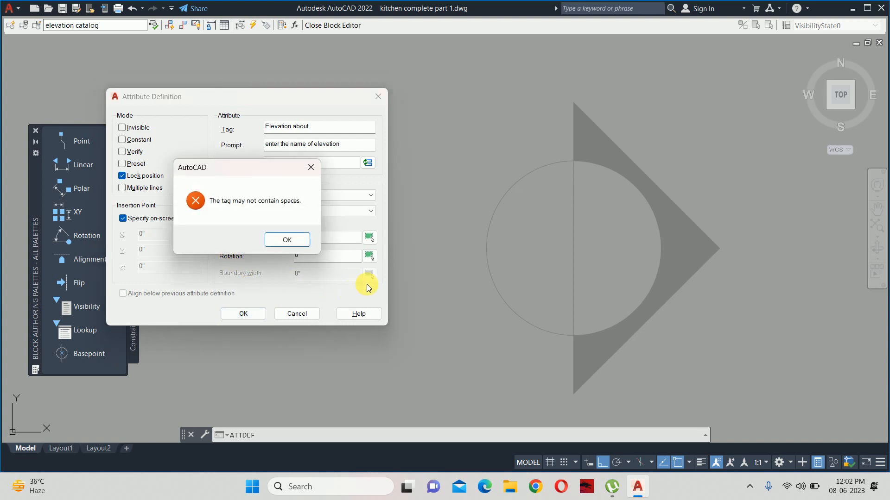
{"action": "left_click", "coordinate": [287, 240]}
{"action": "left_click", "coordinate": [296, 130]}
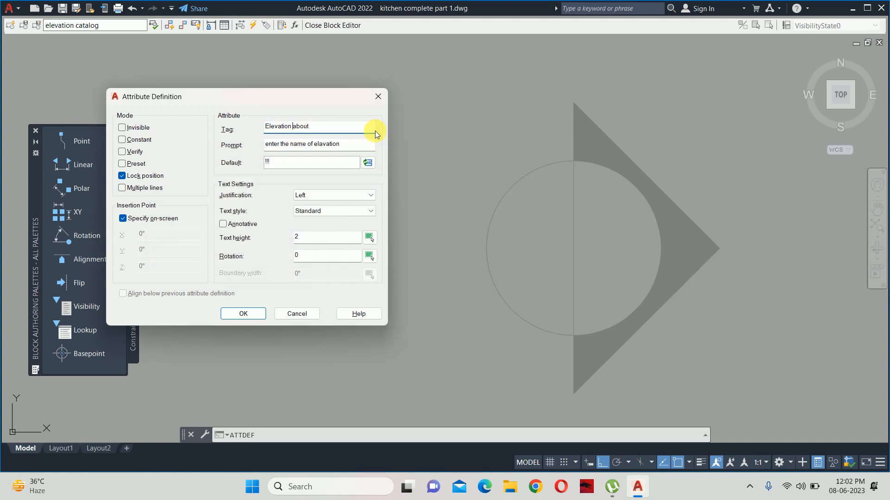
{"action": "key", "text": "BackSpace"}
{"action": "left_click", "coordinate": [250, 316]}
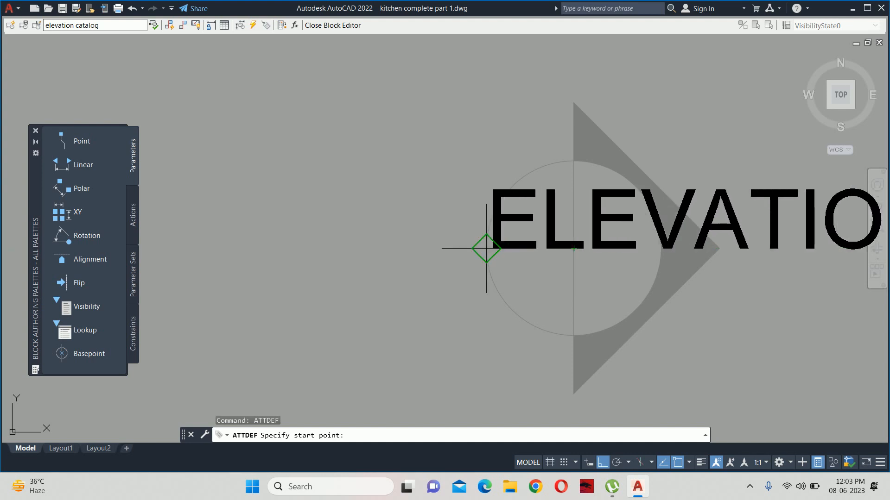
{"action": "left_click", "coordinate": [573, 249]}
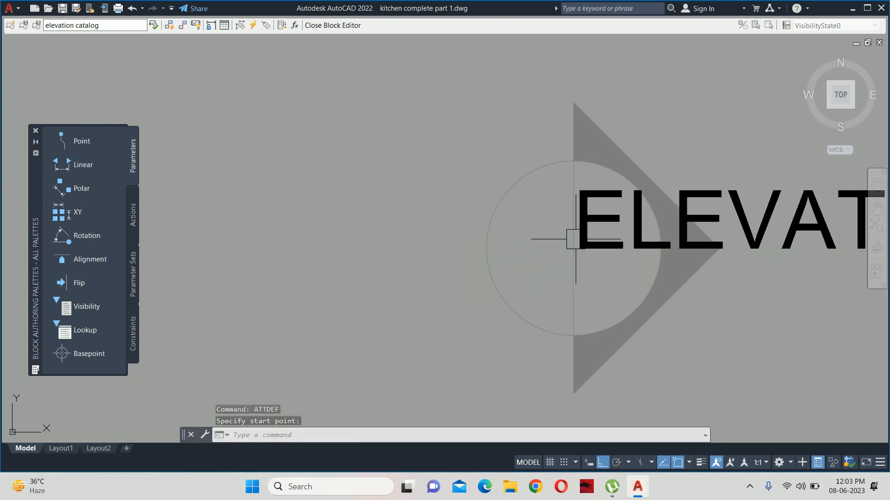
Step: Check the text style options of the placed attribute and leave its editing without changes
{"action": "scroll", "coordinate": [615, 205], "scroll_direction": "down", "scroll_amount": 4}
{"action": "middle_click_drag", "start_coordinate": [615, 205], "coordinate": [360, 184]}
{"action": "left_click", "coordinate": [510, 196]}
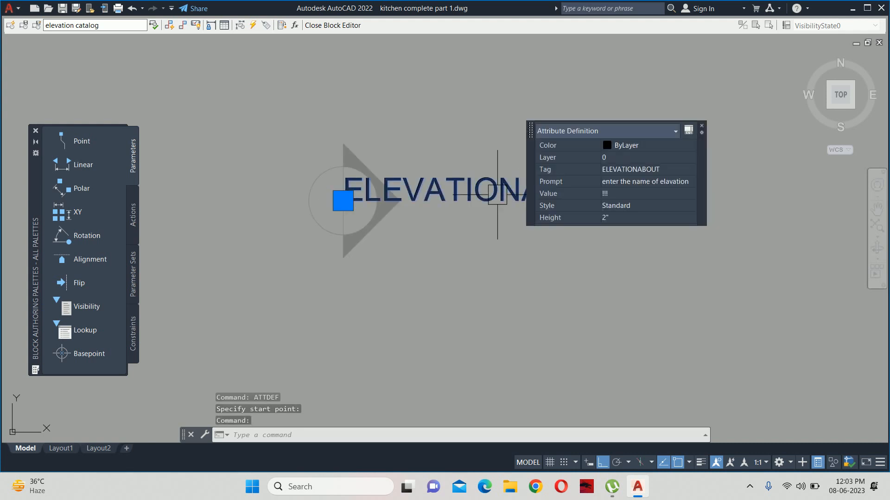
{"action": "left_click", "coordinate": [642, 205]}
{"action": "left_click", "coordinate": [641, 204]}
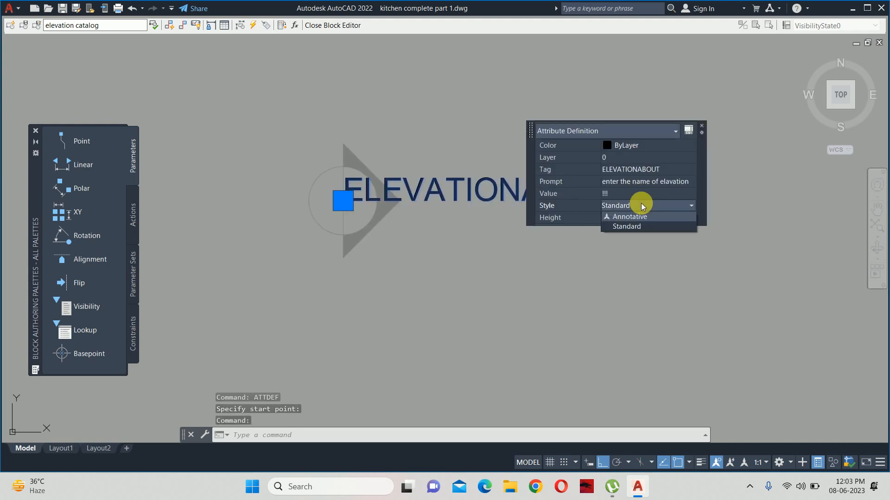
{"action": "left_click", "coordinate": [641, 204]}
{"action": "double_click", "coordinate": [506, 191]}
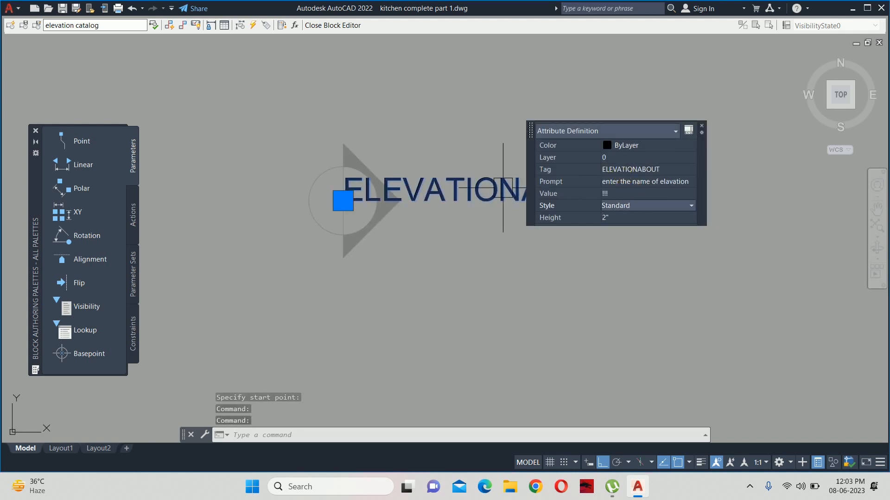
{"action": "left_click", "coordinate": [681, 258]}
{"action": "key", "text": "Escape"}
{"action": "key", "text": "Escape"}
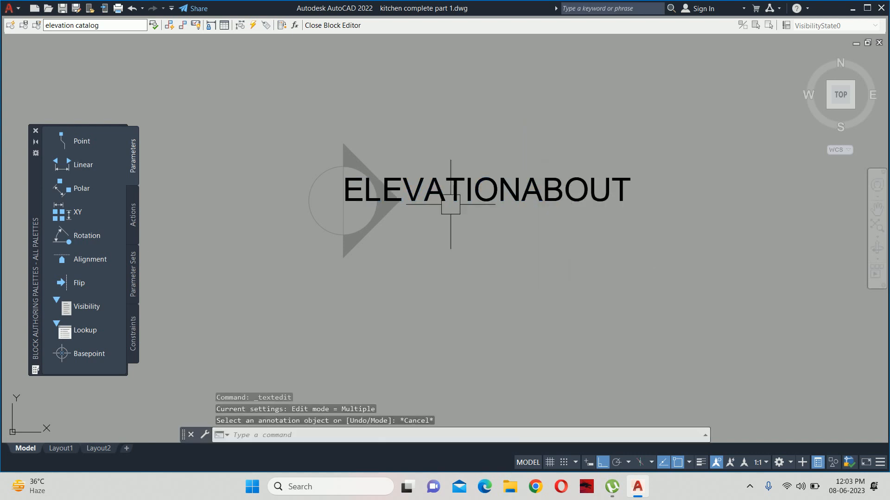
Step: Delete the attribute placed over the marker symbol
{"action": "scroll", "coordinate": [468, 236], "scroll_direction": "up", "scroll_amount": 2}
{"action": "left_click", "coordinate": [481, 222]}
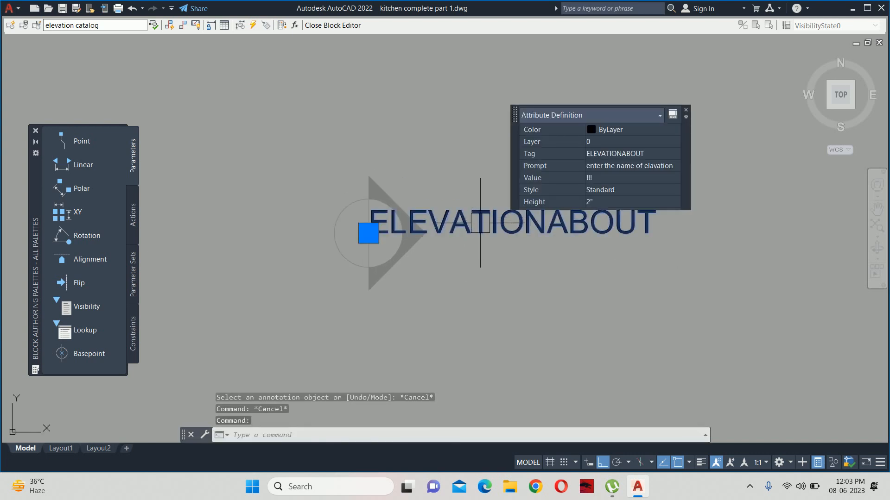
{"action": "left_click", "coordinate": [481, 225]}
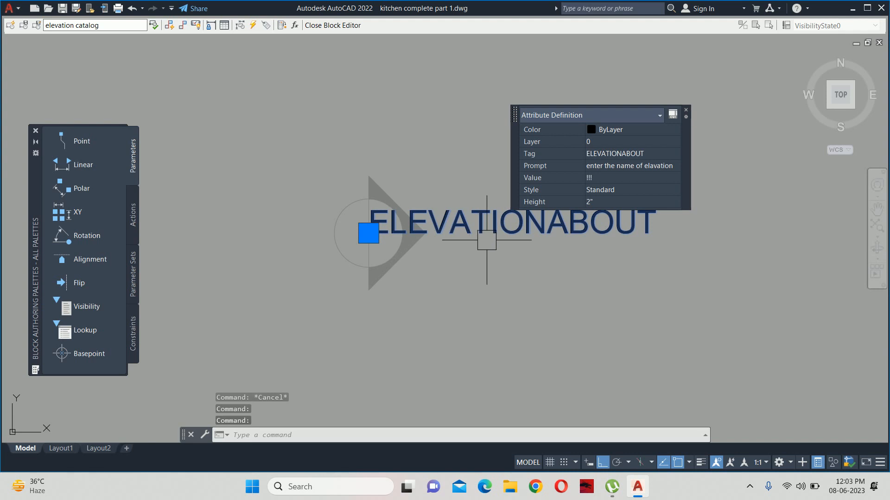
{"action": "key", "text": "Delete"}
Step: Begin a new attribute definition with tag "elevationabout", prompt "enter the name of elavation" and default "@@@@"
{"action": "type", "text": "attdef"}
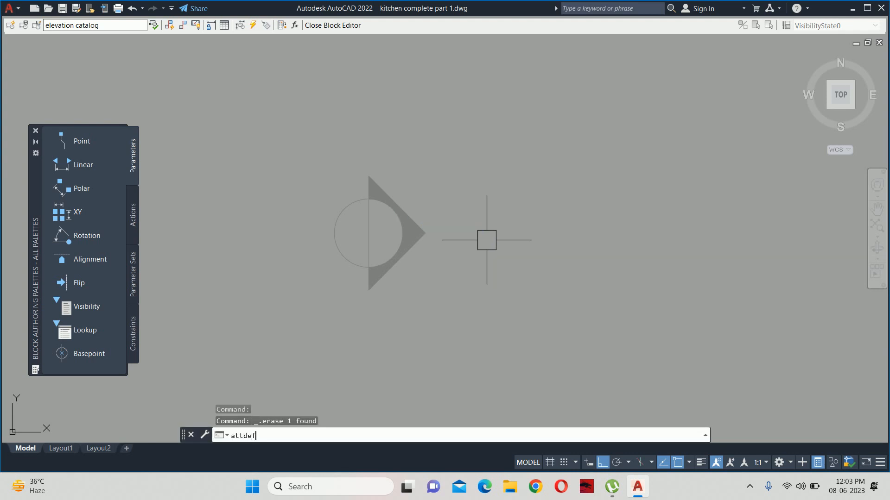
{"action": "key", "text": "Return"}
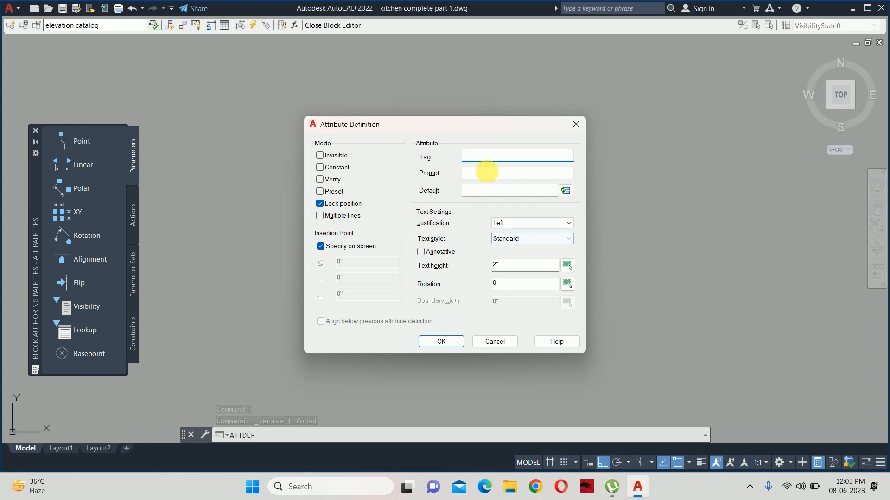
{"action": "type", "text": "elev"}
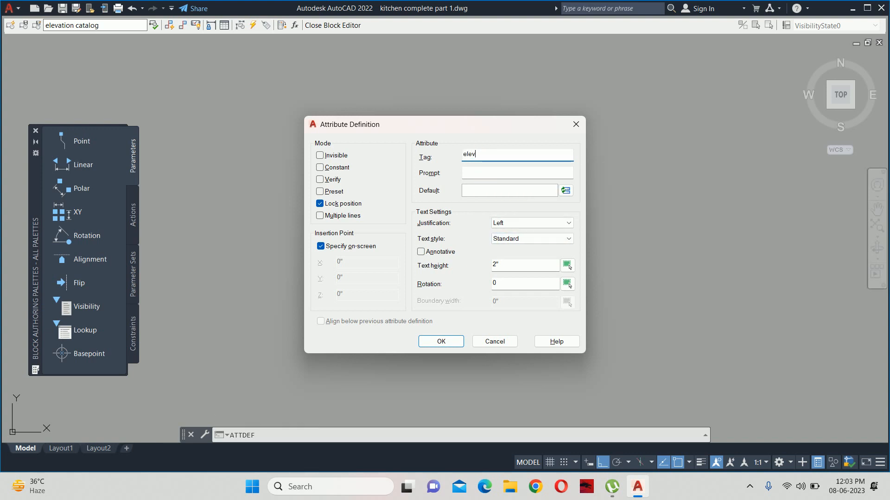
{"action": "type", "text": "ation about"}
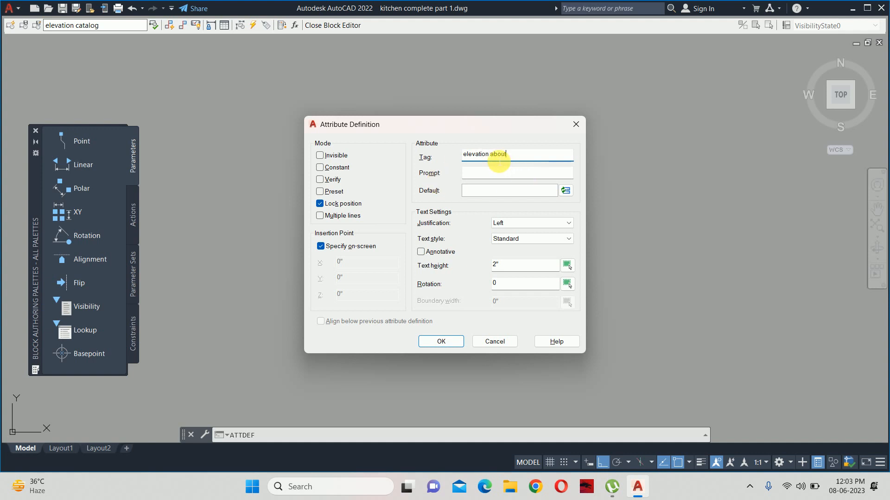
{"action": "left_click", "coordinate": [490, 154]}
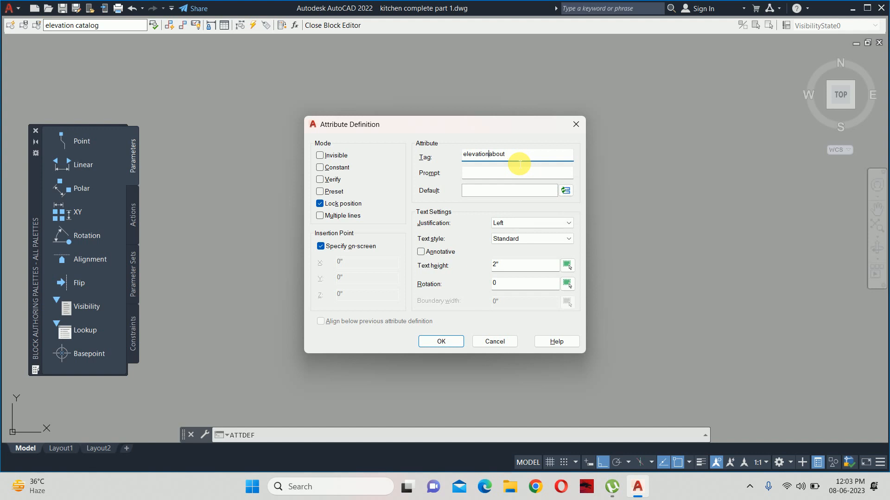
{"action": "left_click", "coordinate": [469, 174]}
{"action": "type", "text": "enter the name of elavation"}
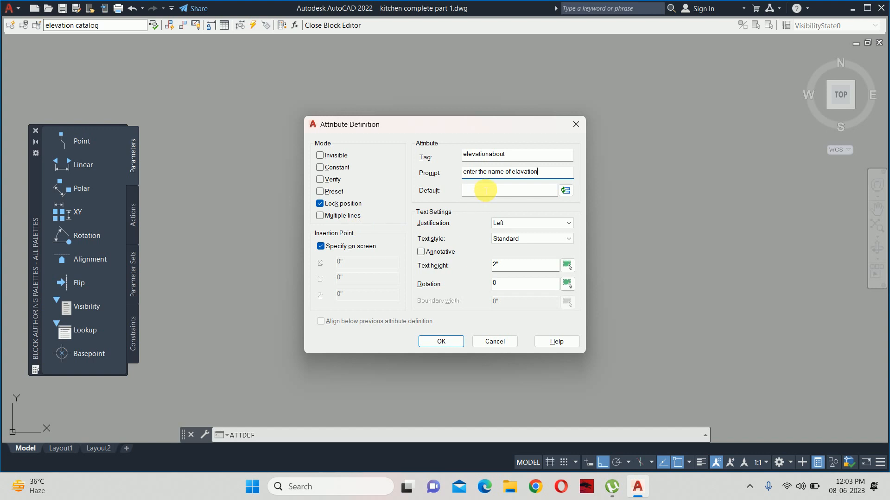
{"action": "left_click", "coordinate": [484, 190]}
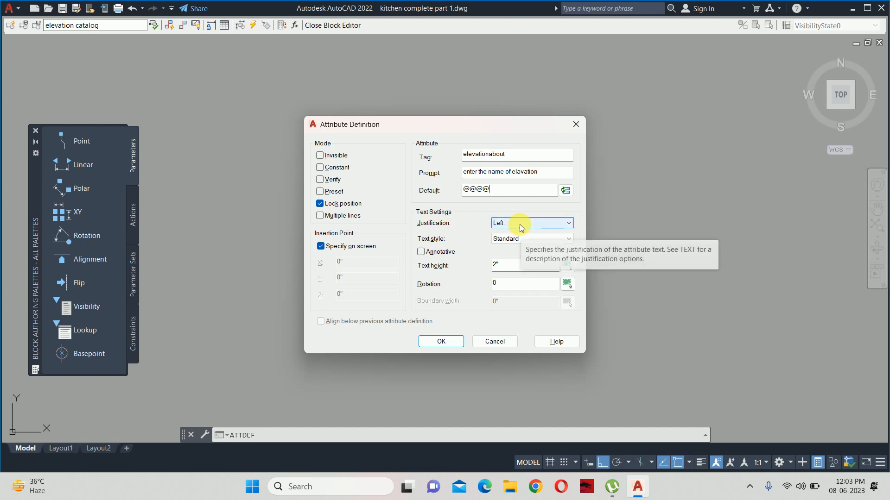
Step: Set the attribute's justification to Middle center and place it at the circle's centre
{"action": "left_click", "coordinate": [519, 225]}
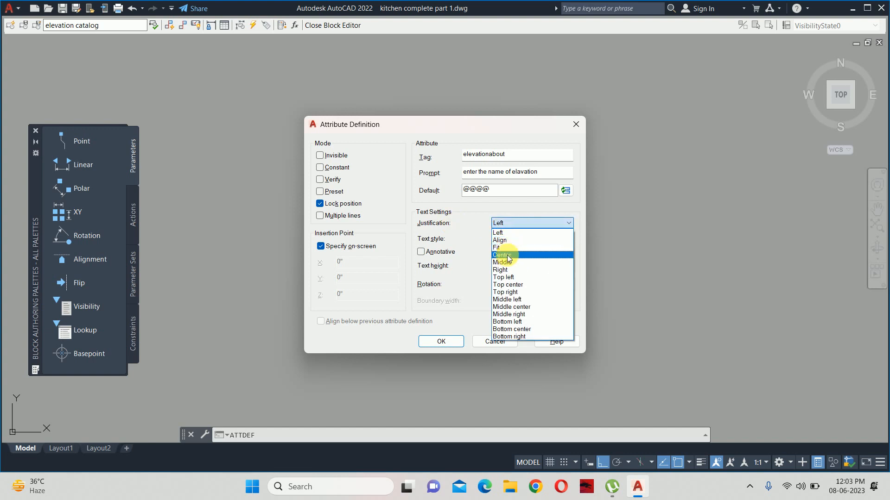
{"action": "left_click", "coordinate": [508, 308]}
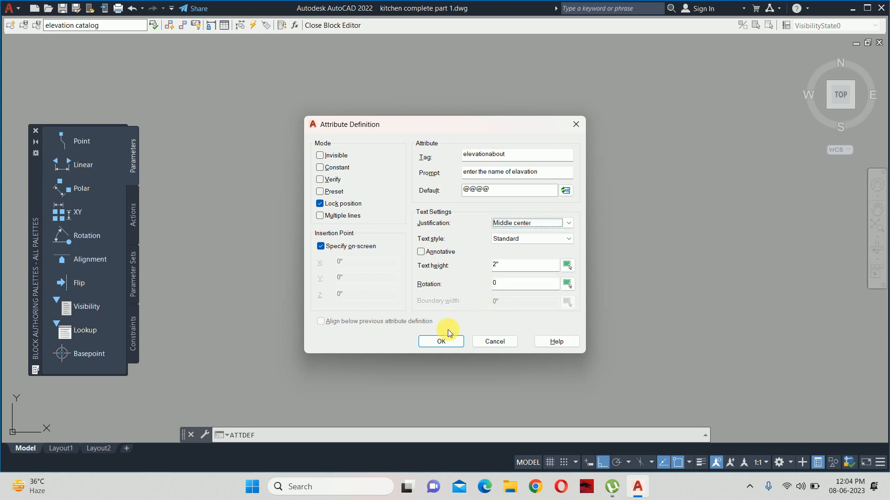
{"action": "left_click", "coordinate": [442, 342]}
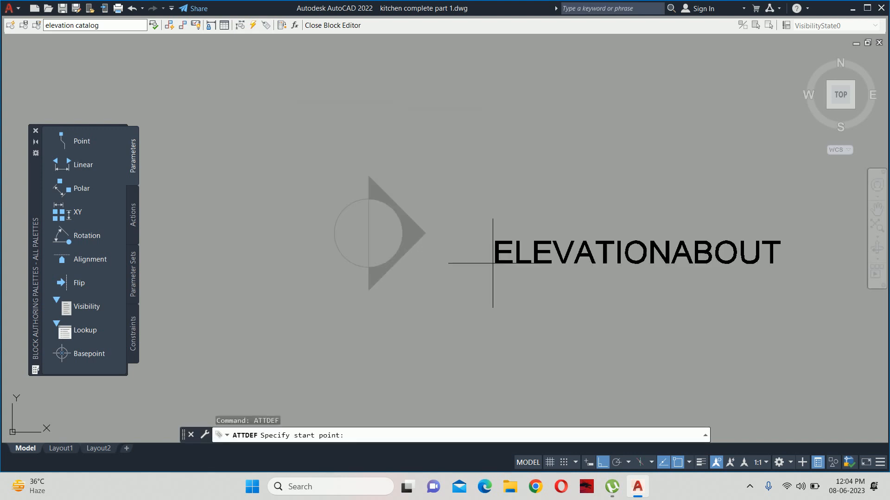
{"action": "left_click", "coordinate": [366, 231]}
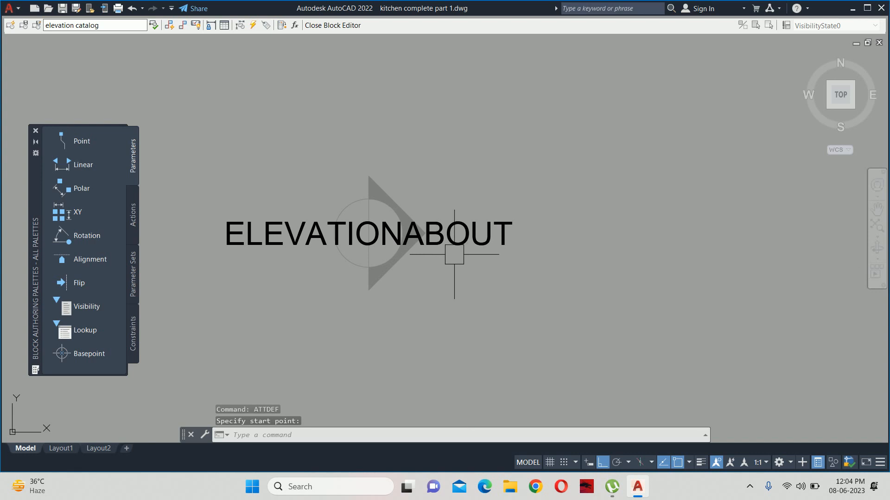
Step: Move the ELEVATIONABOUT attribute straight up by 1 inch from the circle's centre
{"action": "type", "text": "m"}
{"action": "key", "text": "Return"}
{"action": "scroll", "coordinate": [454, 255], "scroll_direction": "up", "scroll_amount": 4}
{"action": "left_click", "coordinate": [510, 246]}
{"action": "key", "text": "Return"}
{"action": "left_click", "coordinate": [514, 337]}
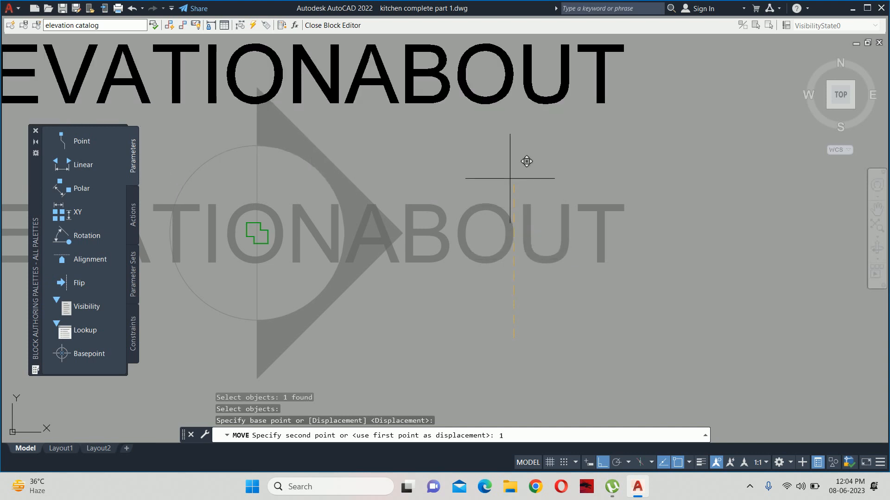
{"action": "key", "text": "Return"}
Step: Move the ELEVATIONABOUT attribute up a further 0.5 inch
{"action": "key", "text": "Return"}
{"action": "left_click", "coordinate": [492, 215]}
{"action": "key", "text": "Return"}
{"action": "left_click", "coordinate": [484, 363]}
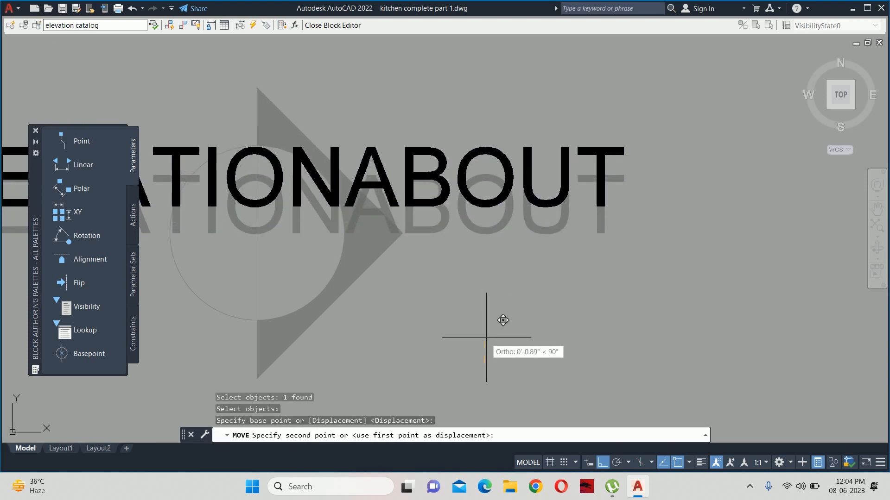
{"action": "type", "text": ".5"}
{"action": "key", "text": "Return"}
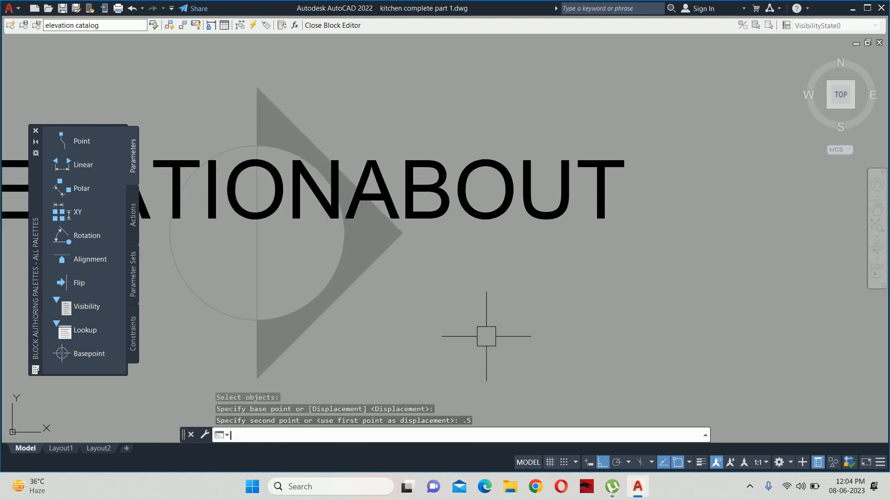
{"action": "scroll", "coordinate": [449, 325], "scroll_direction": "down", "scroll_amount": 2}
{"action": "key", "text": "Escape"}
{"action": "key", "text": "Escape"}
Step: Rotate the circle's vertical dividing line about the circle's centre to make it horizontal
{"action": "scroll", "coordinate": [496, 286], "scroll_direction": "up", "scroll_amount": 3}
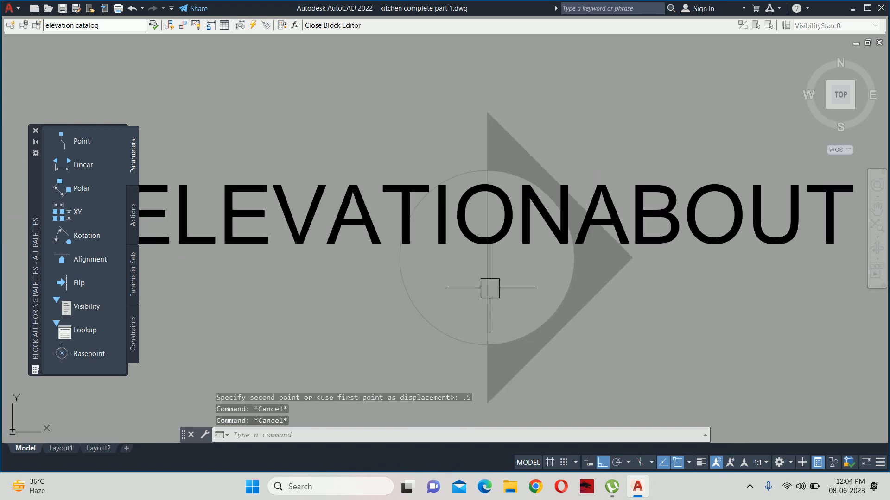
{"action": "left_click", "coordinate": [491, 288]}
{"action": "type", "text": "ro"}
{"action": "key", "text": "Return"}
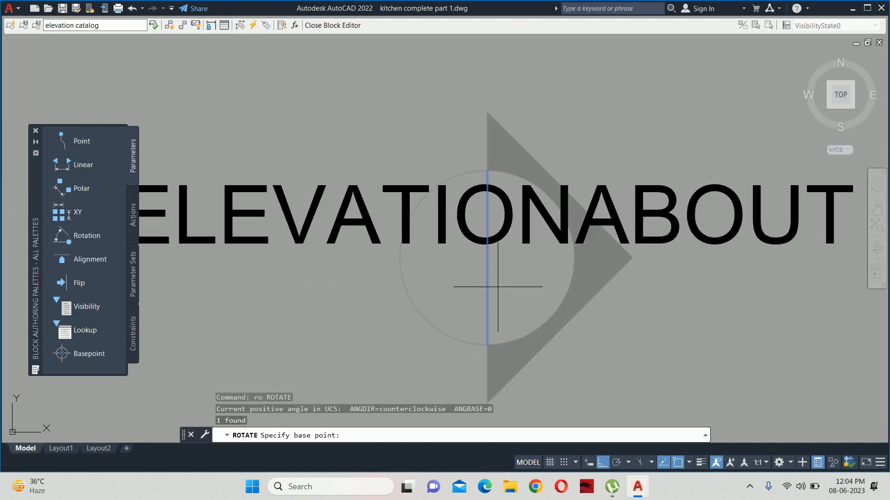
{"action": "left_click", "coordinate": [487, 257]}
{"action": "key", "text": "Escape"}
{"action": "key", "text": "Escape"}
{"action": "key", "text": "Escape"}
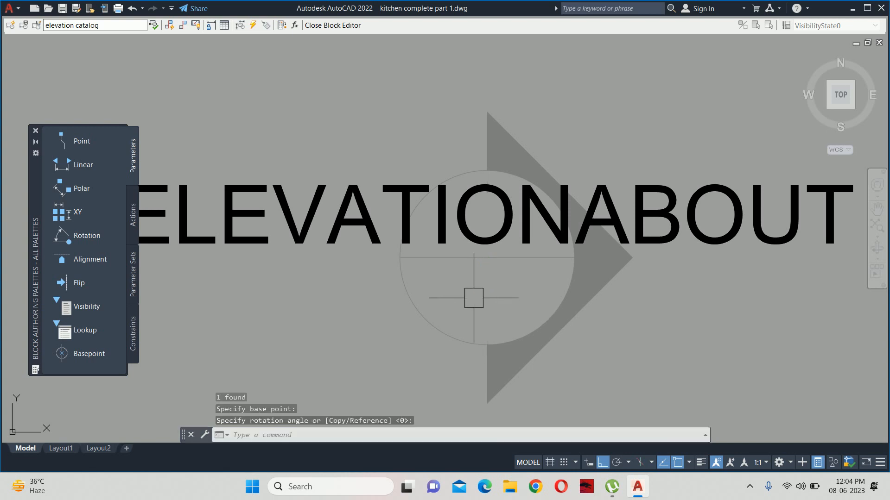
Step: Begin a second attribute definition with tag "elevationno", prompt "enter the elevation wall" and default "a"
{"action": "scroll", "coordinate": [516, 242], "scroll_direction": "down", "scroll_amount": 2}
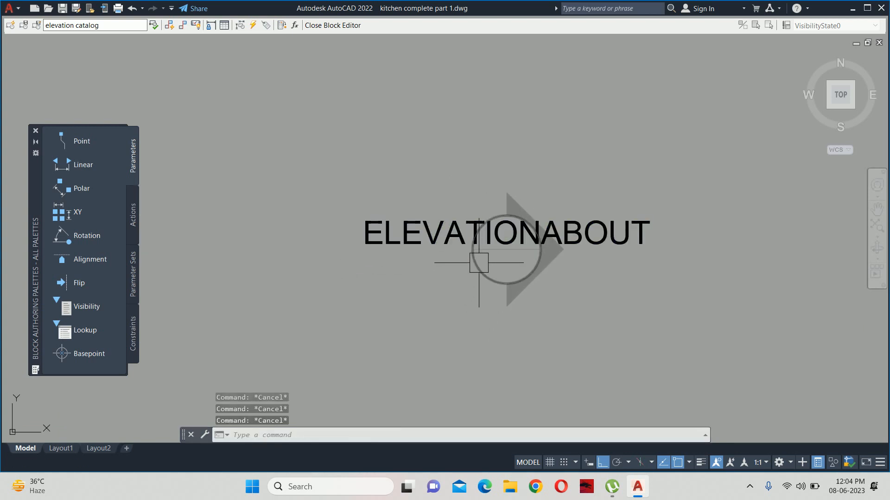
{"action": "type", "text": "ATTDEF"}
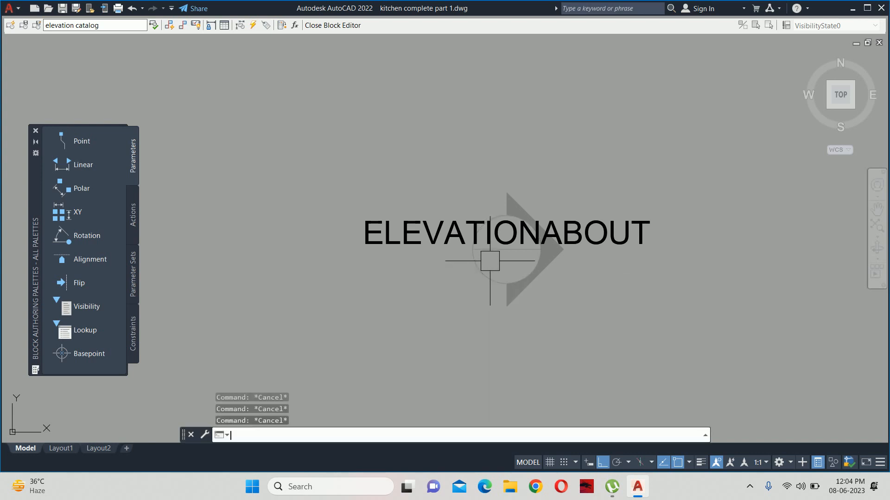
{"action": "key", "text": "Return"}
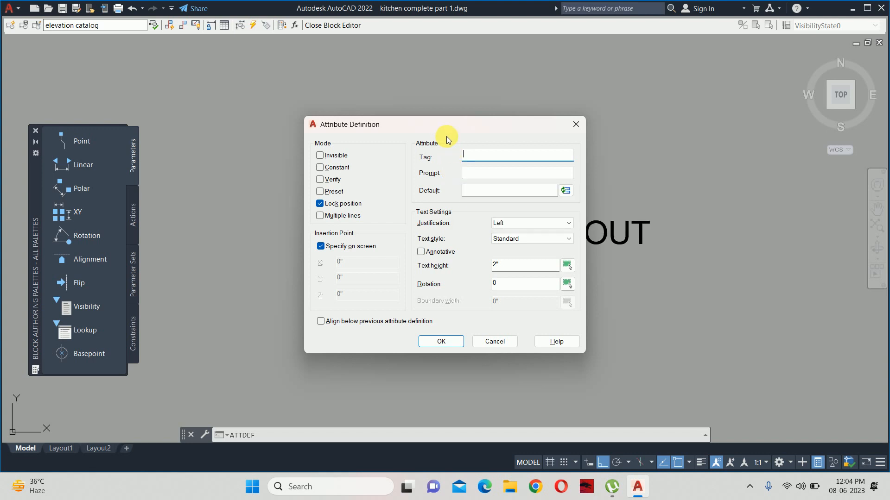
{"action": "left_click_drag", "start_coordinate": [445, 130], "coordinate": [260, 102]}
{"action": "type", "text": "ni"}
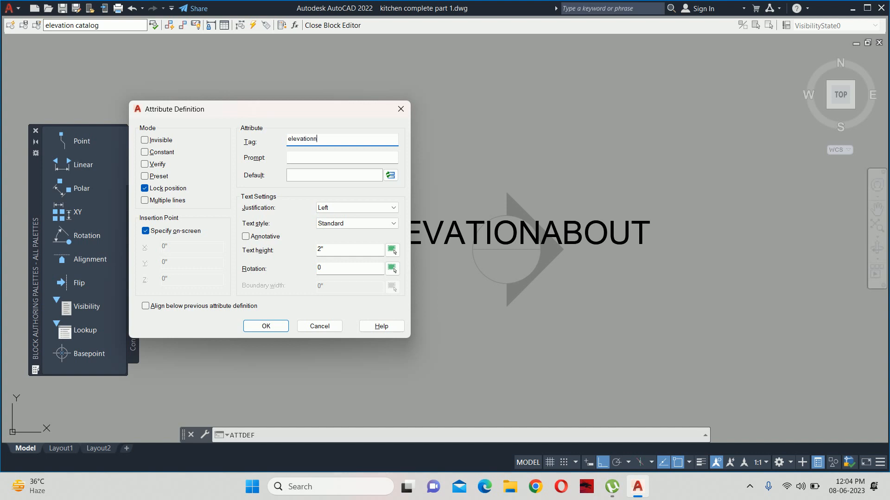
{"action": "left_click", "coordinate": [297, 159]}
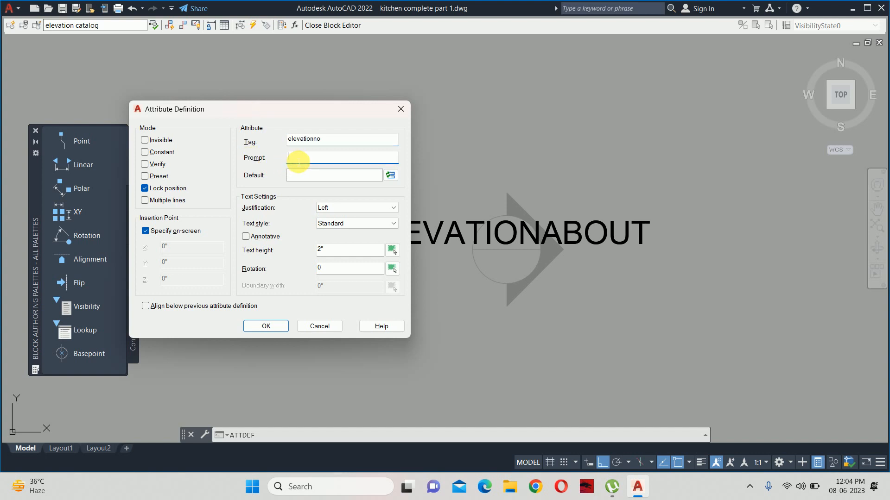
{"action": "type", "text": "enter the elevation wall"}
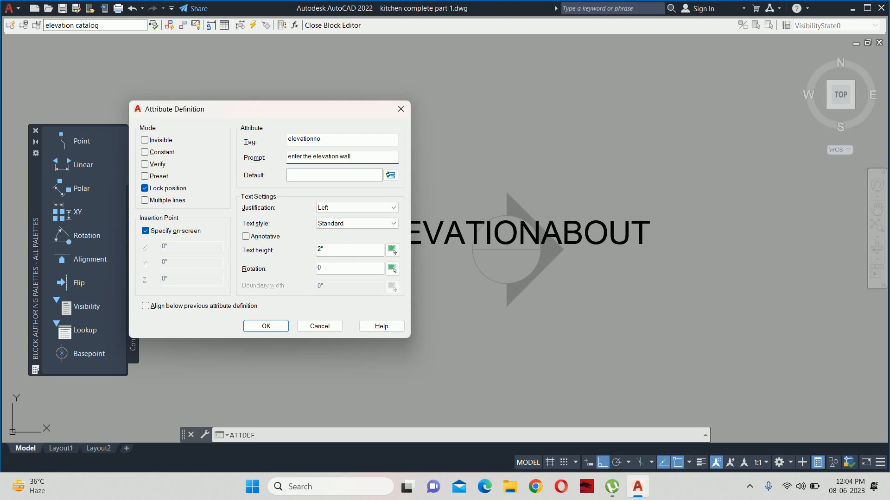
{"action": "left_click", "coordinate": [316, 178]}
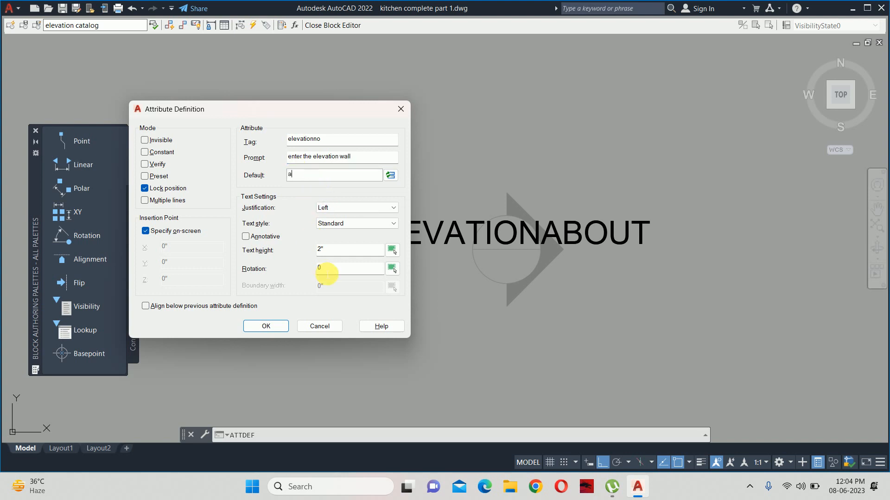
Step: Give the second attribute Middle center justification and place it at the midpoint of the circle's dividing line
{"action": "left_click", "coordinate": [334, 208]}
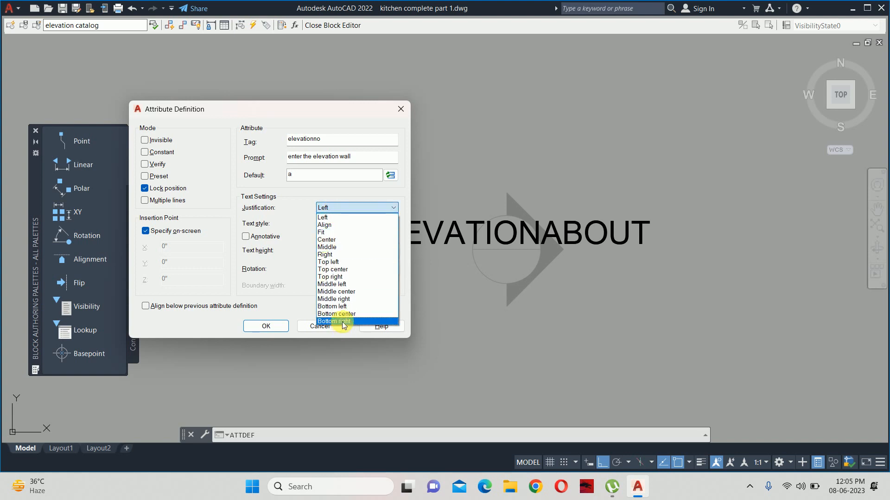
{"action": "left_click", "coordinate": [344, 292]}
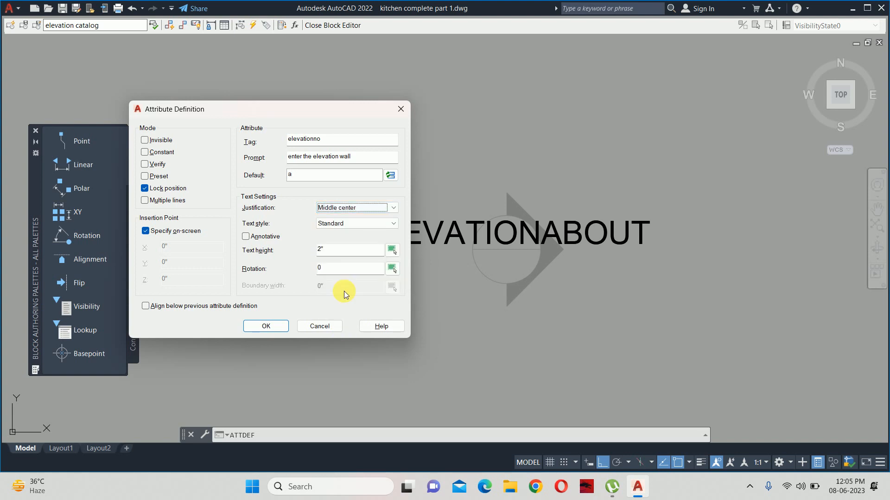
{"action": "left_click", "coordinate": [261, 326]}
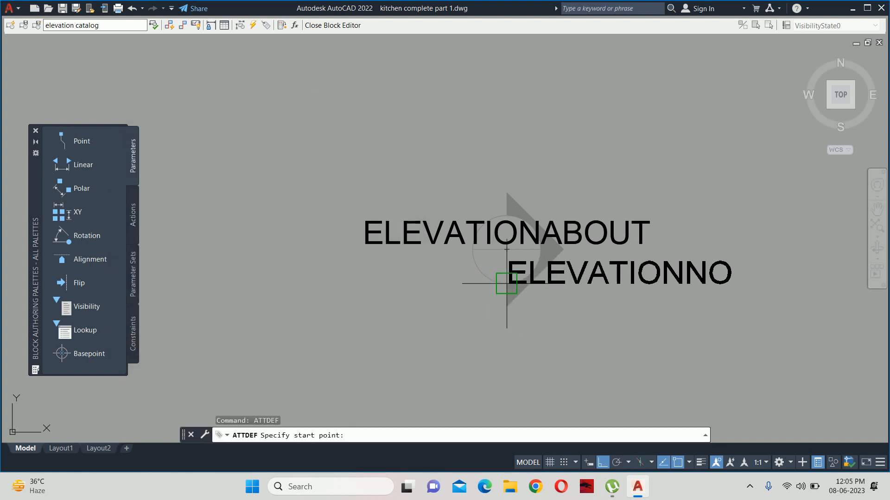
{"action": "left_click", "coordinate": [506, 254]}
Step: Move the ELEVATIONNO attribute straight down by 1.5 inches, below the first attribute
{"action": "type", "text": "m"}
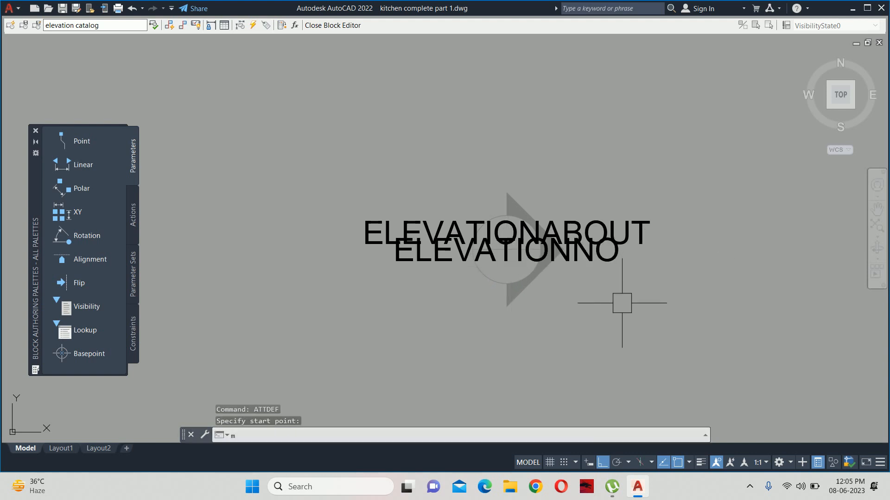
{"action": "key", "text": "Return"}
{"action": "left_click", "coordinate": [612, 262]}
{"action": "key", "text": "Return"}
{"action": "left_click", "coordinate": [616, 289]}
{"action": "type", "text": "1.5"}
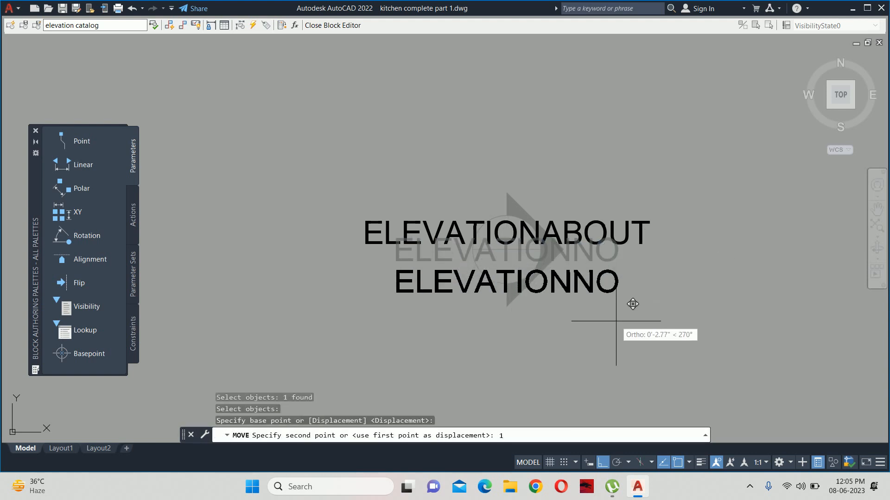
{"action": "key", "text": "Return"}
{"action": "key", "text": "Escape"}
{"action": "key", "text": "Escape"}
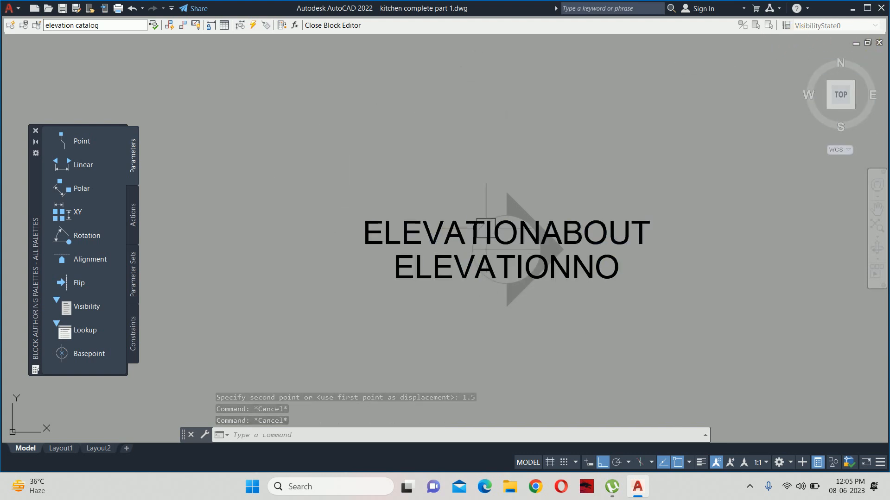
Step: Close the Block Editor saving the block changes, and select the elevation marker in the kitchen plan near the Sink label
{"action": "left_click", "coordinate": [350, 25]}
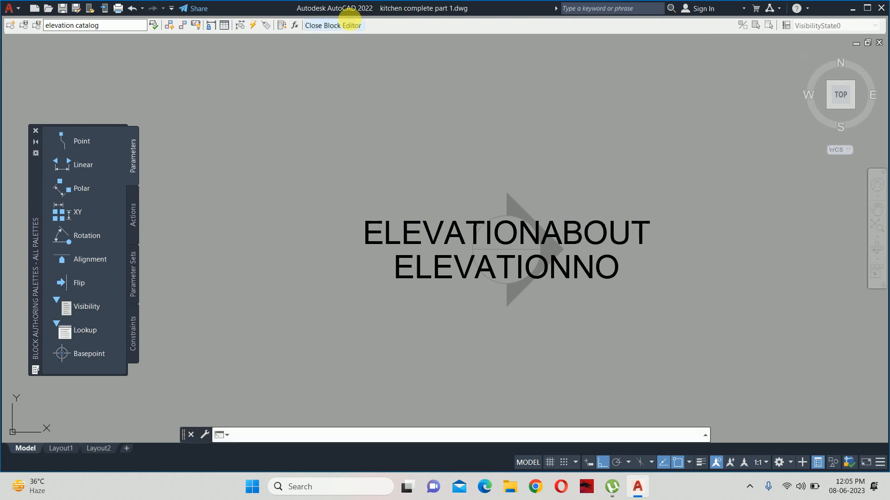
{"action": "left_click", "coordinate": [438, 223]}
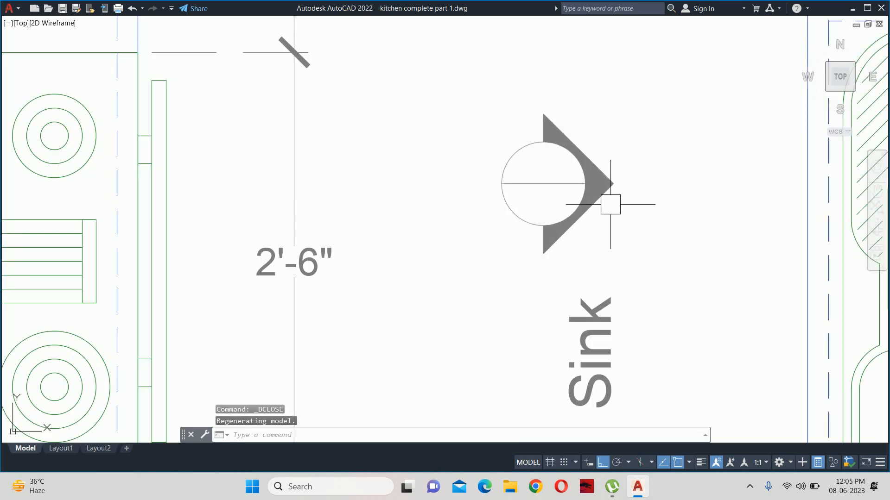
{"action": "scroll", "coordinate": [610, 200], "scroll_direction": "down", "scroll_amount": 5}
{"action": "middle_click_drag", "start_coordinate": [588, 199], "coordinate": [575, 211]}
{"action": "scroll", "coordinate": [559, 201], "scroll_direction": "up", "scroll_amount": 2}
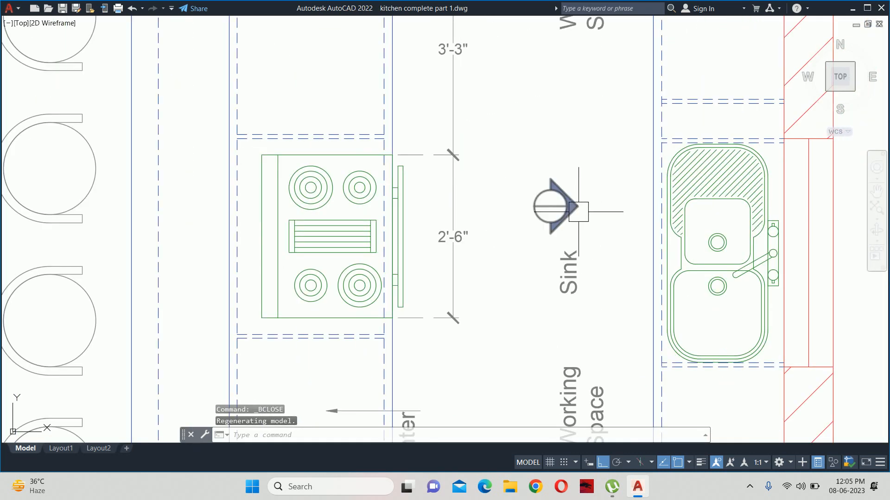
{"action": "scroll", "coordinate": [571, 180], "scroll_direction": "up", "scroll_amount": 3}
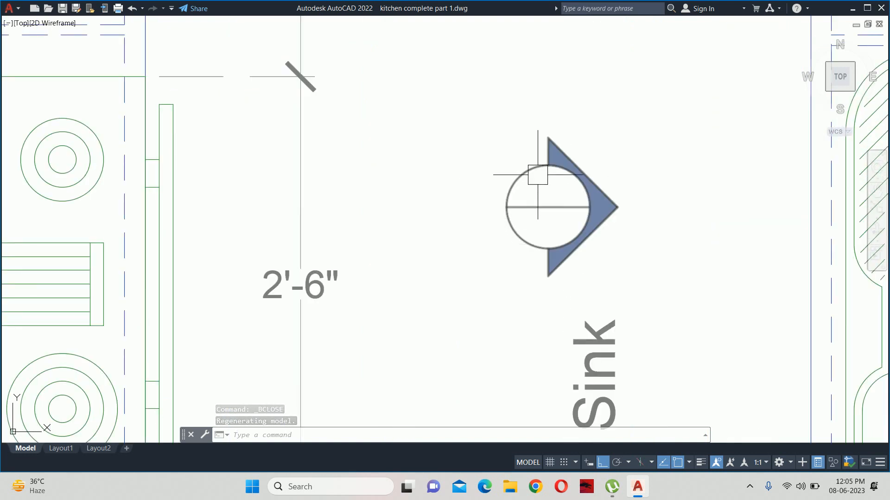
{"action": "left_click", "coordinate": [522, 197]}
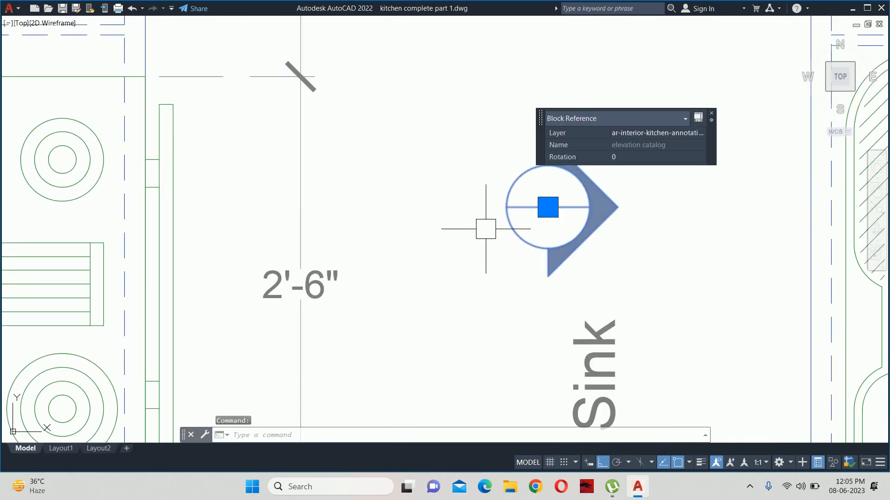
Step: Delete the selected elevation marker near the Sink label and start inserting a block from the current drawing
{"action": "key", "text": "Delete"}
{"action": "type", "text": "i"}
{"action": "key", "text": "Return"}
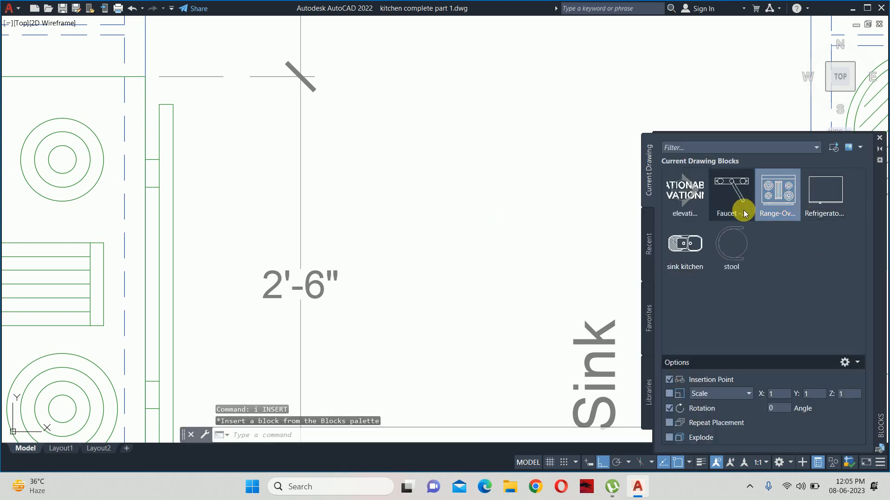
{"action": "left_click", "coordinate": [679, 198]}
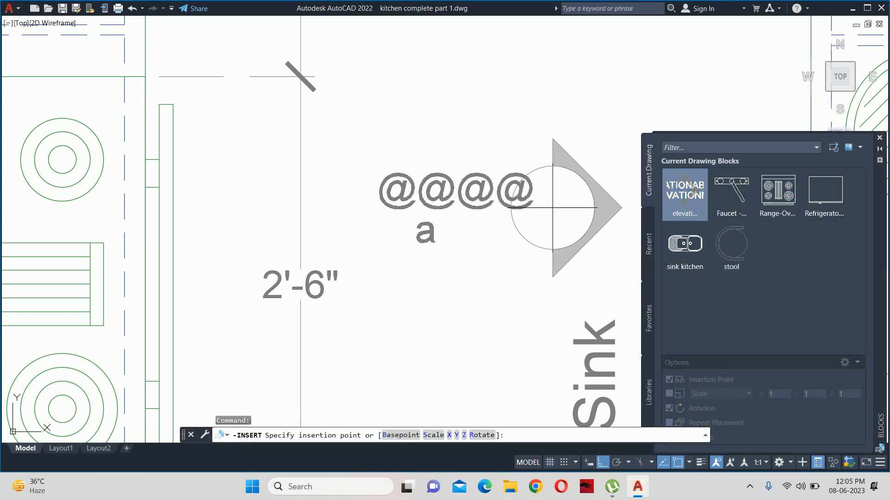
{"action": "left_click", "coordinate": [551, 208]}
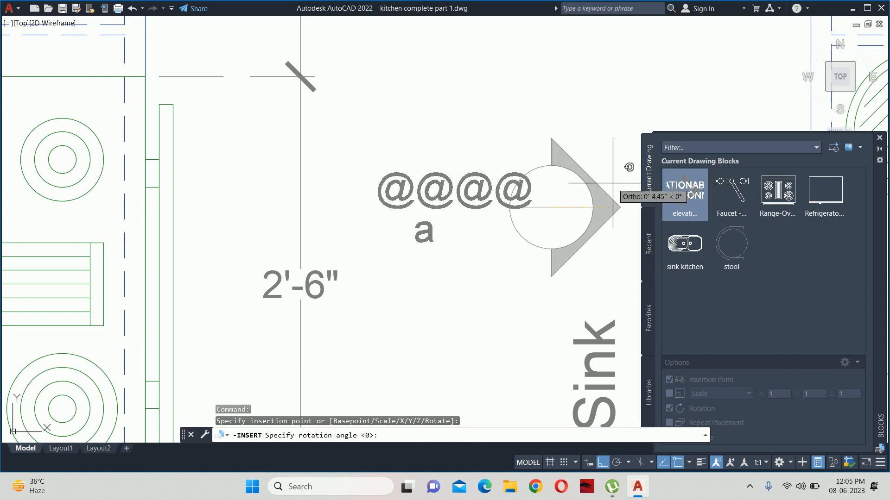
{"action": "left_click", "coordinate": [616, 121]}
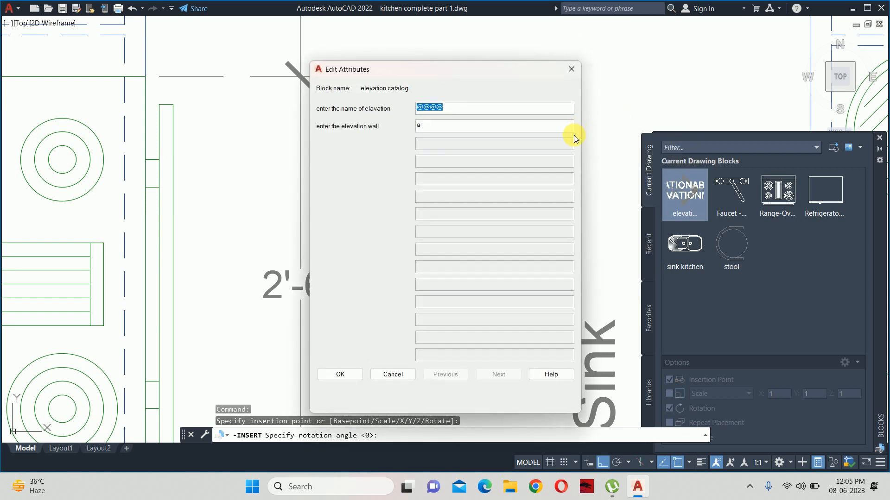
{"action": "key", "text": "Return"}
{"action": "left_click", "coordinate": [559, 179]}
{"action": "key", "text": "Delete"}
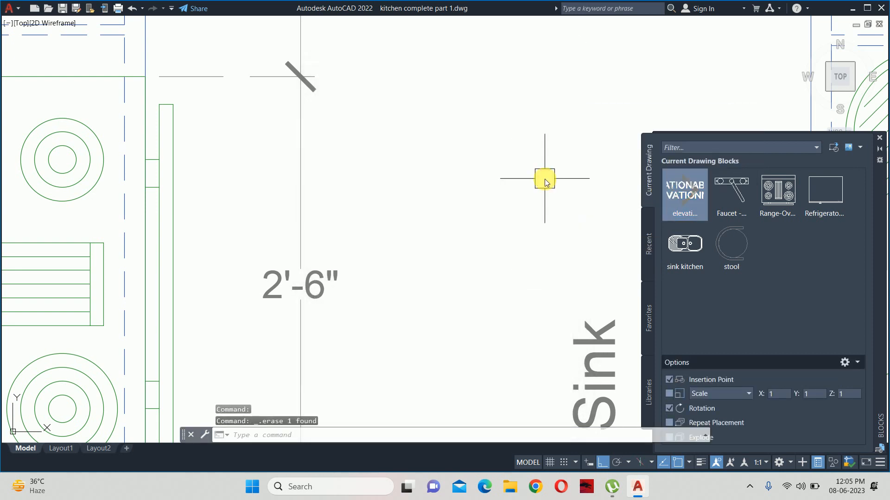
Step: Insert the elevation catalog block above the Sink label at a rotation of 0 degrees
{"action": "left_click", "coordinate": [673, 201]}
{"action": "left_click", "coordinate": [530, 189]}
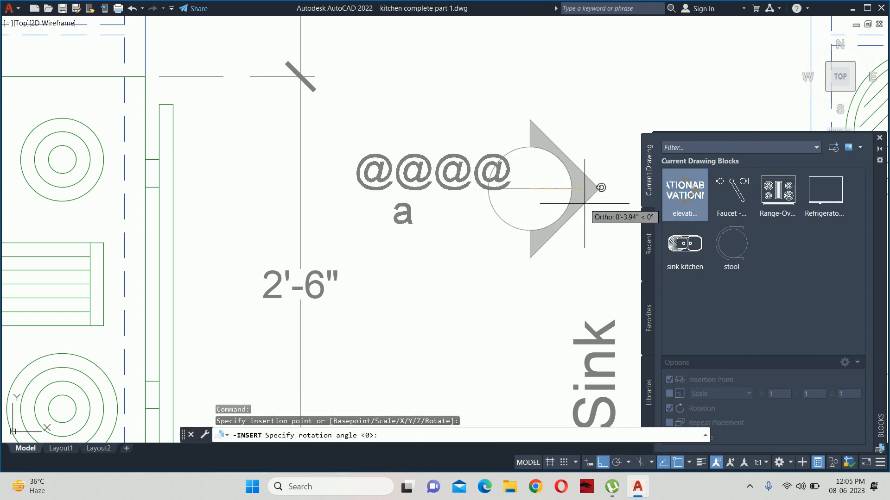
{"action": "left_click", "coordinate": [593, 196]}
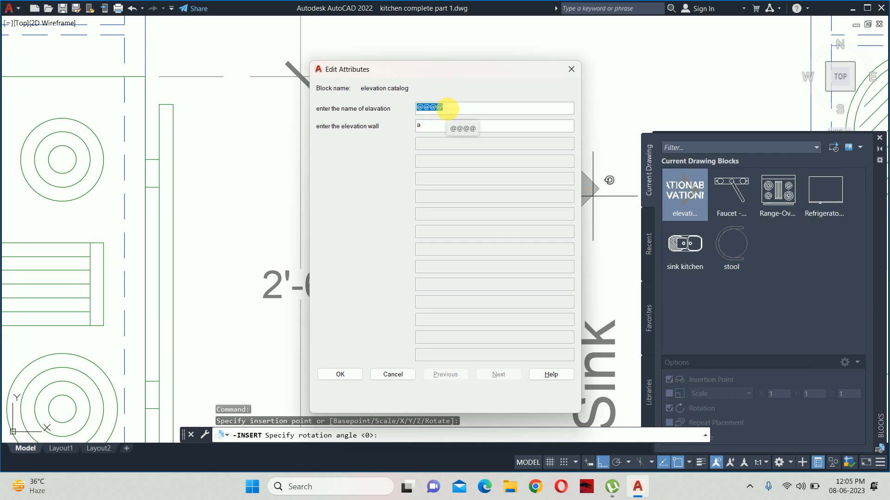
Step: Set the marker's elevation name to "KD" and its elevation wall to "A", and close the Blocks palette
{"action": "type", "text": "KD"}
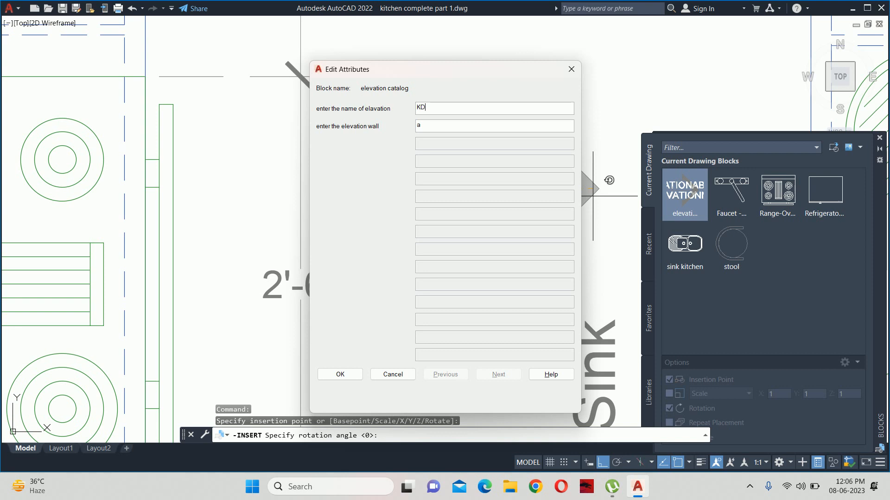
{"action": "double_click", "coordinate": [419, 127]}
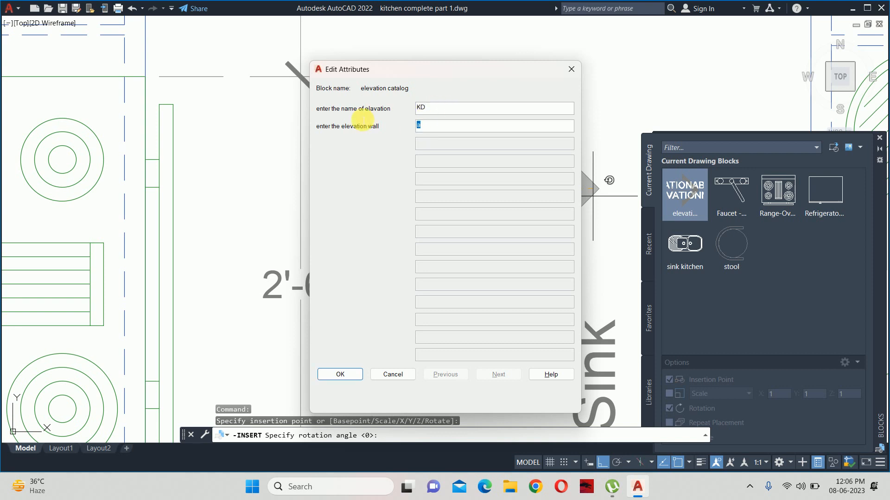
{"action": "type", "text": "A"}
{"action": "left_click", "coordinate": [337, 373]}
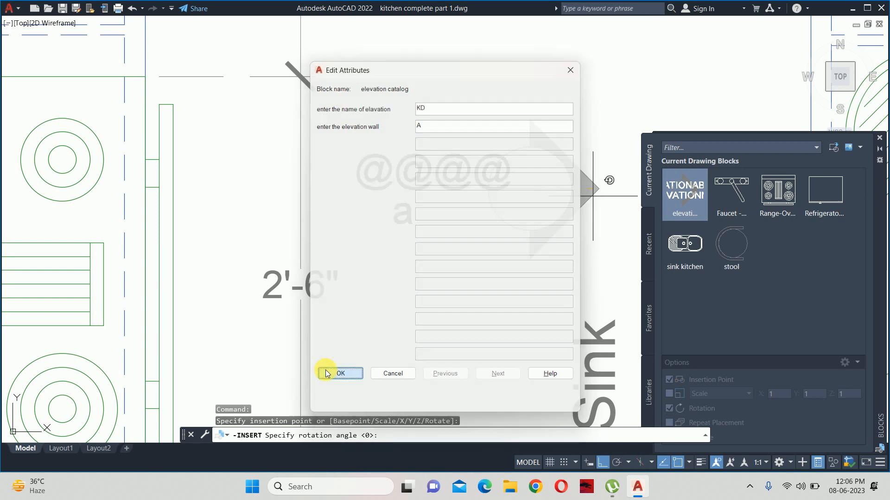
{"action": "middle_click_drag", "start_coordinate": [546, 193], "coordinate": [523, 203]}
{"action": "left_click", "coordinate": [880, 139]}
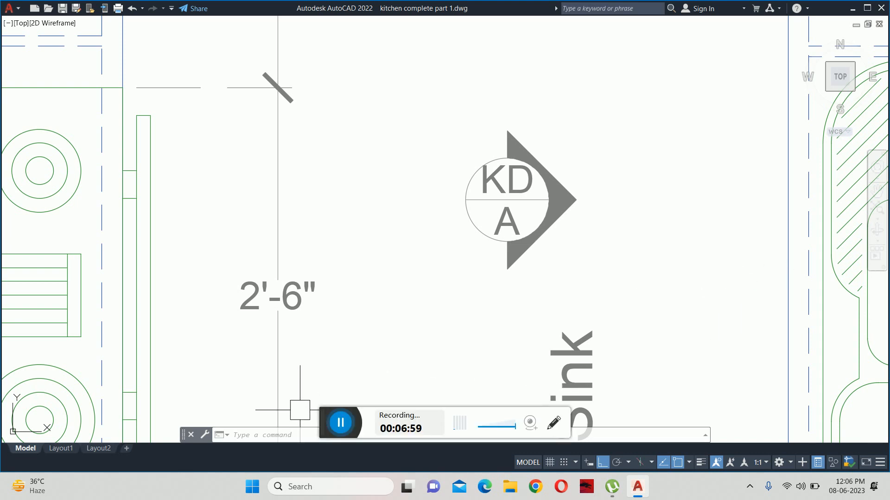
{"action": "left_click", "coordinate": [340, 423]}
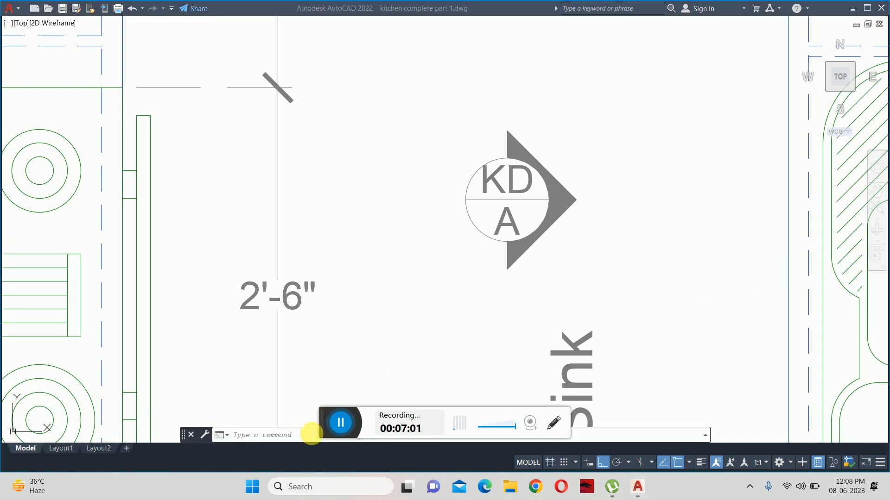
Step: Copy the whole kitchen plan containing the KD/A marker horizontally to the empty area far to its right
{"action": "scroll", "coordinate": [489, 247], "scroll_direction": "down", "scroll_amount": 4}
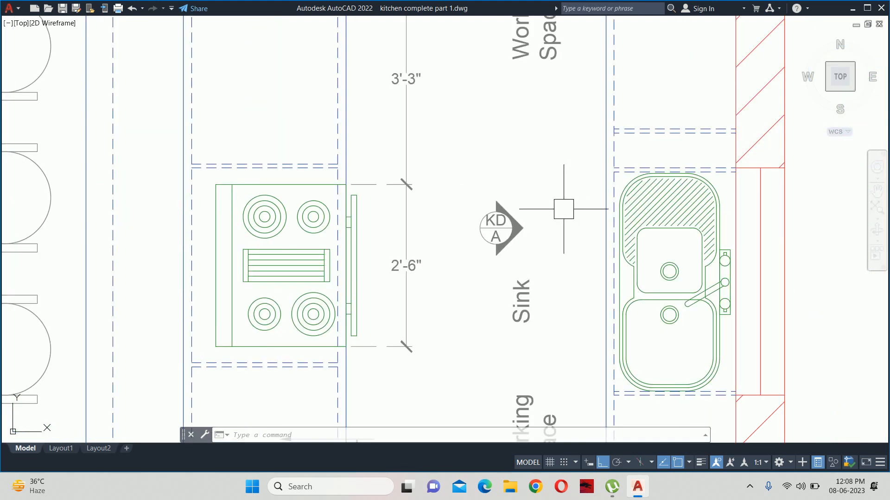
{"action": "scroll", "coordinate": [575, 222], "scroll_direction": "down", "scroll_amount": 3}
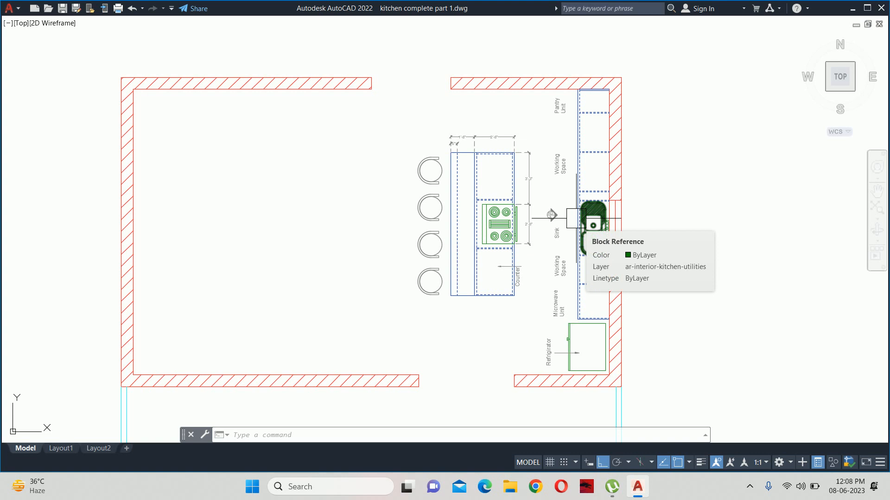
{"action": "scroll", "coordinate": [573, 218], "scroll_direction": "down", "scroll_amount": 6}
{"action": "type", "text": "co"}
{"action": "key", "text": "Return"}
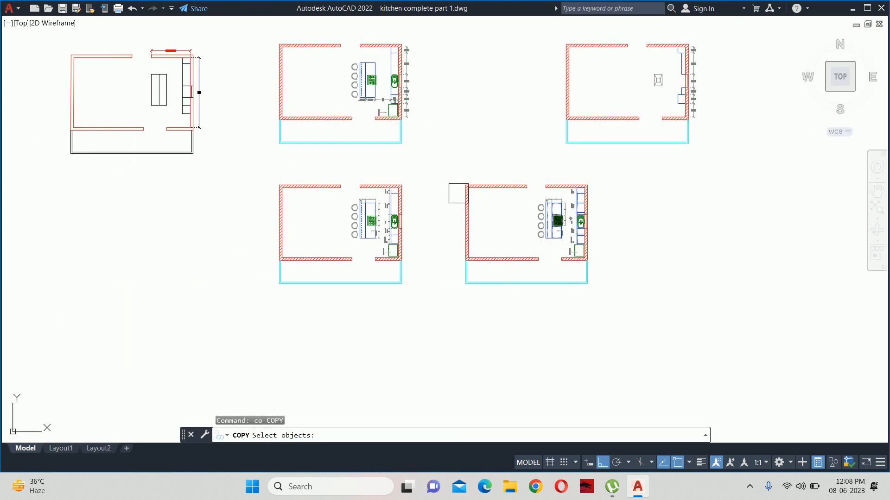
{"action": "scroll", "coordinate": [458, 193], "scroll_direction": "up", "scroll_amount": 2}
{"action": "left_click", "coordinate": [449, 166]}
{"action": "left_click", "coordinate": [716, 362]}
{"action": "key", "text": "Return"}
{"action": "left_click", "coordinate": [596, 372]}
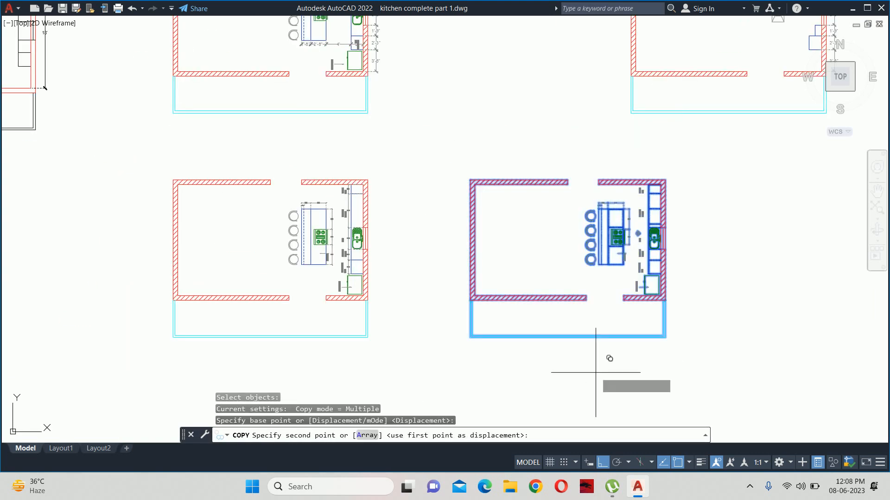
{"action": "scroll", "coordinate": [682, 315], "scroll_direction": "down", "scroll_amount": 4}
{"action": "middle_click_drag", "start_coordinate": [681, 316], "coordinate": [333, 315]}
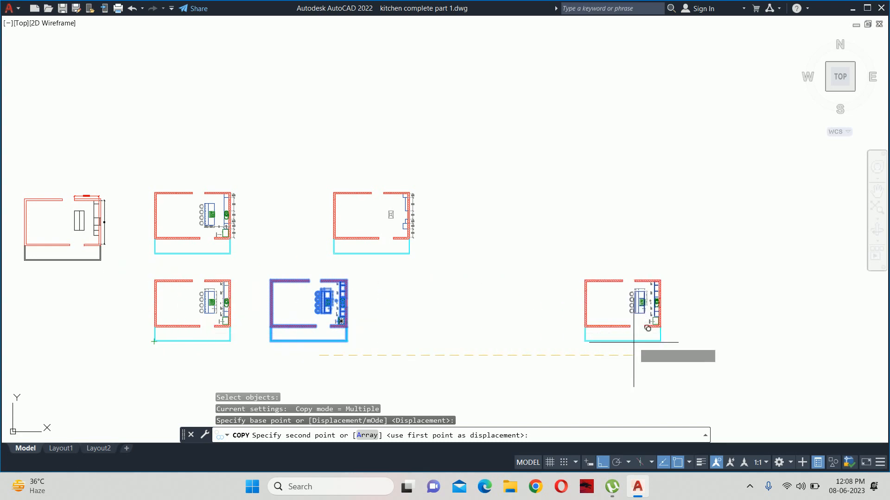
{"action": "left_click", "coordinate": [653, 341]}
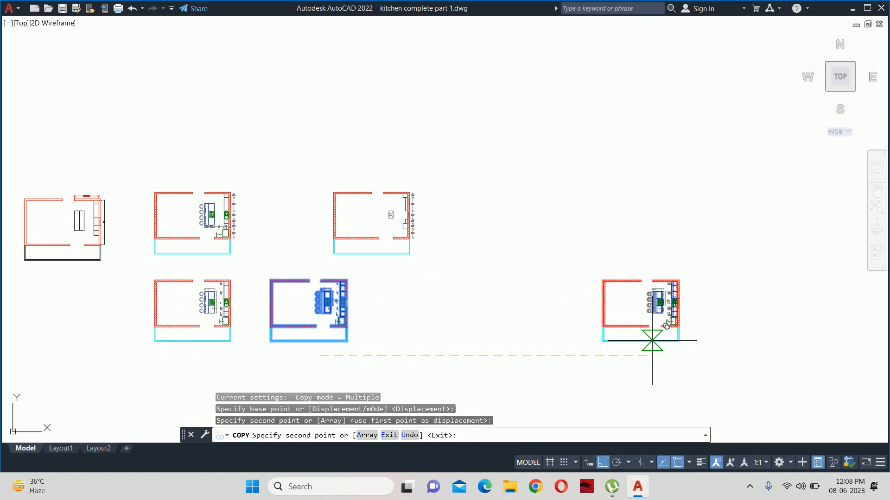
{"action": "key", "text": "Escape"}
{"action": "key", "text": "Escape"}
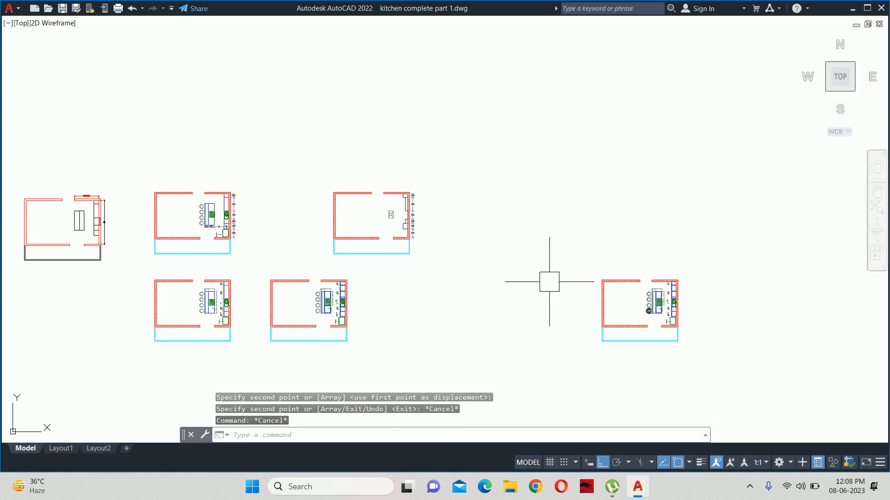
Step: Rotate the copied plan 90 degrees counterclockwise about its upper-right outer wall corner so the sink wall lies along the top
{"action": "scroll", "coordinate": [703, 263], "scroll_direction": "up", "scroll_amount": 2}
{"action": "scroll", "coordinate": [512, 324], "scroll_direction": "down", "scroll_amount": 1}
{"action": "middle_click_drag", "start_coordinate": [512, 324], "coordinate": [406, 256]}
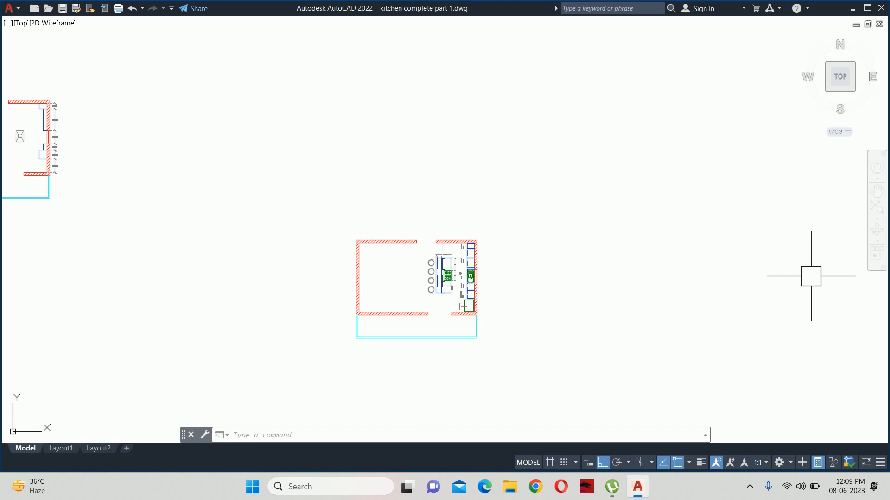
{"action": "type", "text": "o"}
{"action": "key", "text": "Return"}
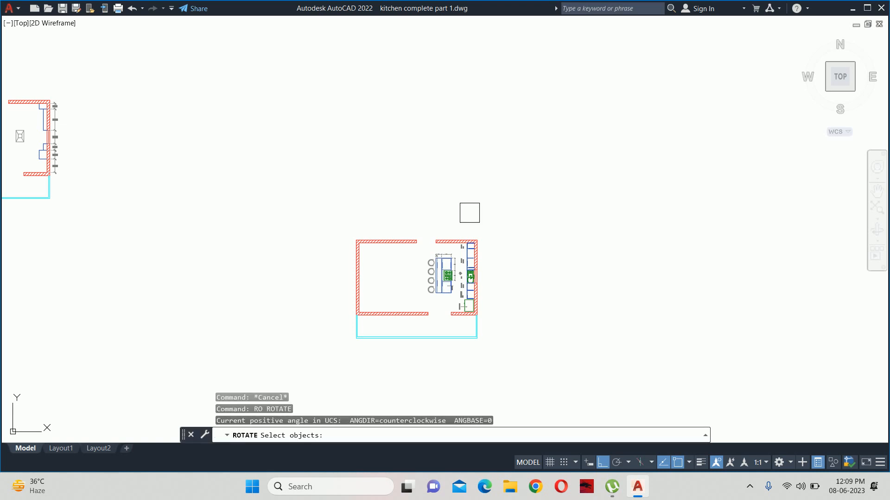
{"action": "left_click", "coordinate": [308, 211]}
{"action": "left_click", "coordinate": [593, 383]}
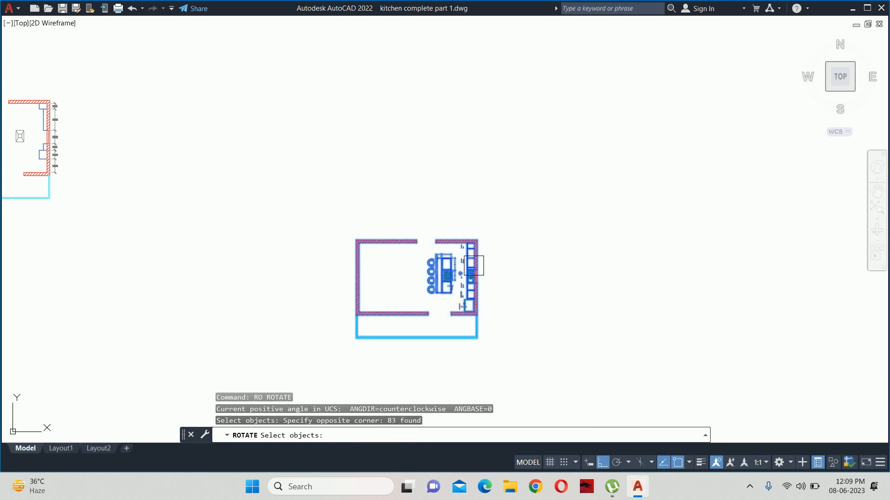
{"action": "key", "text": "Return"}
{"action": "scroll", "coordinate": [480, 239], "scroll_direction": "up", "scroll_amount": 5}
{"action": "left_click", "coordinate": [470, 243]}
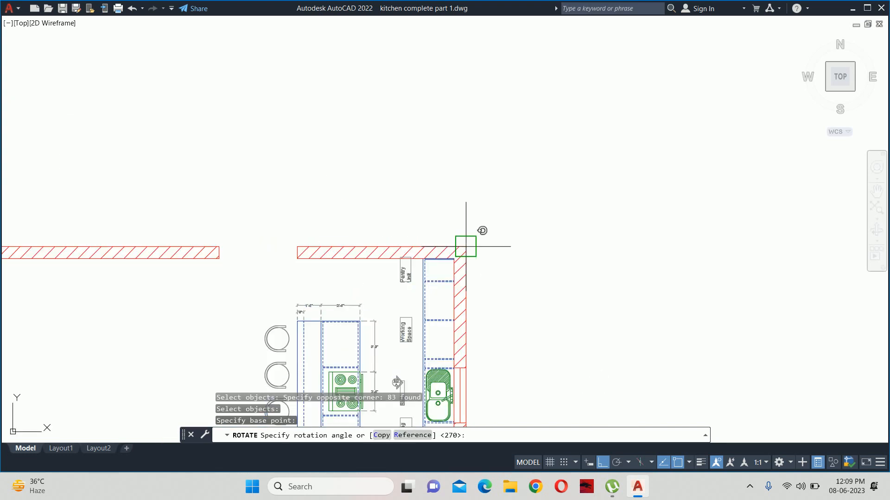
{"action": "left_click", "coordinate": [462, 130]}
{"action": "key", "text": "Escape"}
{"action": "key", "text": "Escape"}
{"action": "scroll", "coordinate": [469, 158], "scroll_direction": "down", "scroll_amount": 4}
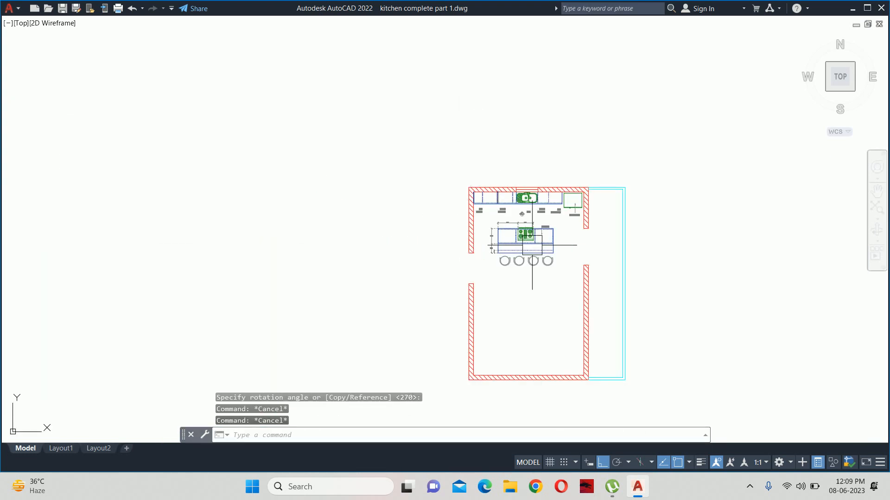
Step: Draw a vertical construction line through the inner face of the rotated plan's left wall, beside the pantry unit
{"action": "middle_click_drag", "start_coordinate": [540, 253], "coordinate": [443, 213]}
{"action": "key", "text": "Escape"}
{"action": "middle_click_drag", "start_coordinate": [435, 265], "coordinate": [413, 247]}
{"action": "type", "text": "x"}
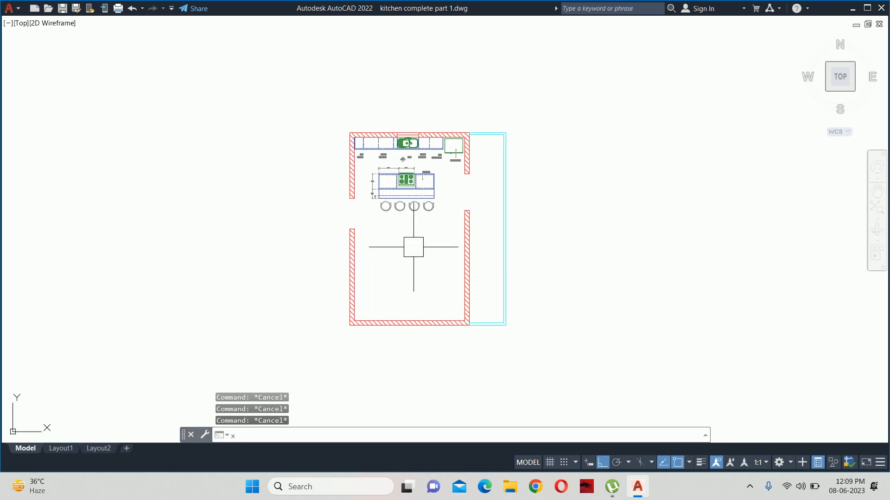
{"action": "type", "text": "l"}
{"action": "key", "text": "Return"}
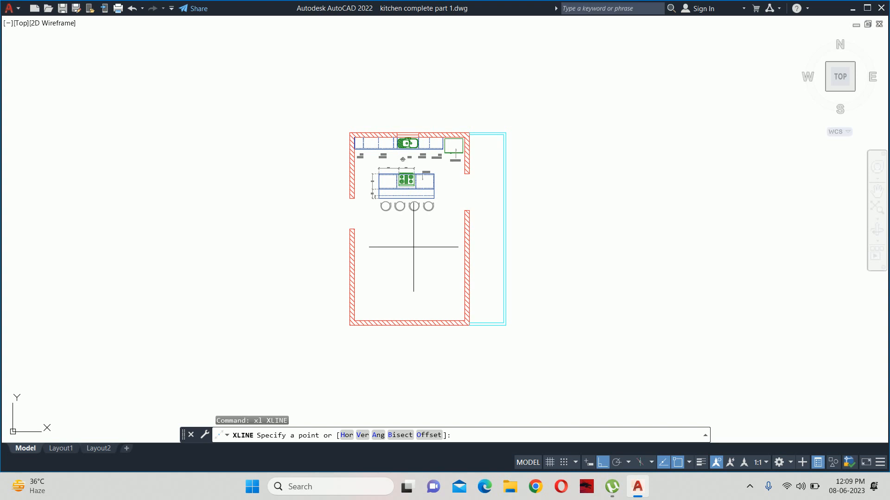
{"action": "type", "text": "v"}
{"action": "key", "text": "Return"}
{"action": "scroll", "coordinate": [371, 232], "scroll_direction": "up", "scroll_amount": 6}
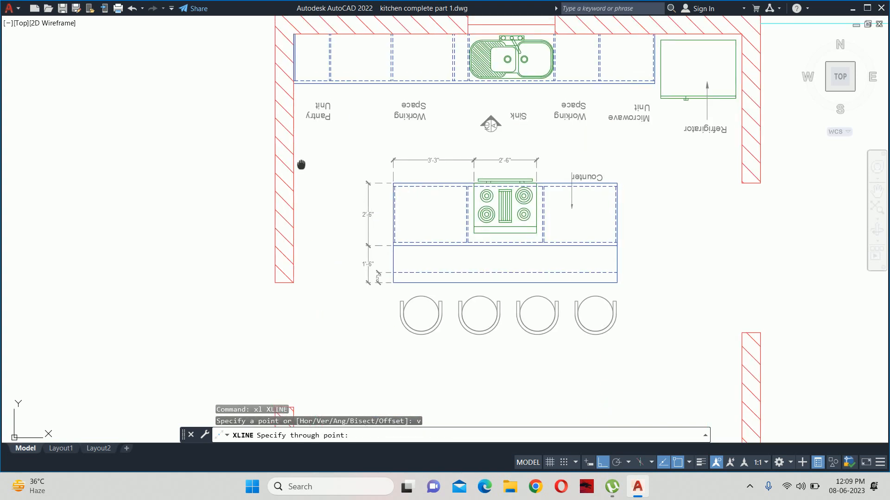
{"action": "scroll", "coordinate": [302, 146], "scroll_direction": "up", "scroll_amount": 6}
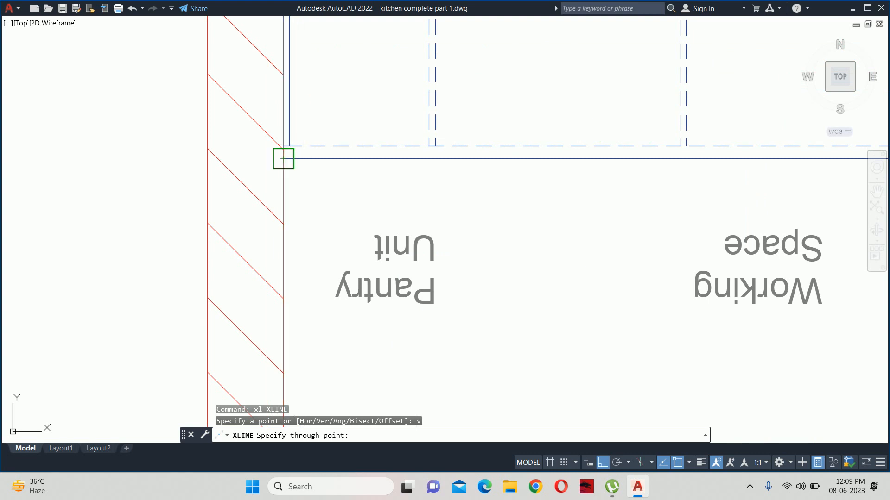
Step: Add a vertical construction line through the inner face of the right wall beside the refrigerator, and end the XLINE command
{"action": "scroll", "coordinate": [283, 158], "scroll_direction": "down", "scroll_amount": 6}
{"action": "scroll", "coordinate": [620, 261], "scroll_direction": "up", "scroll_amount": 2}
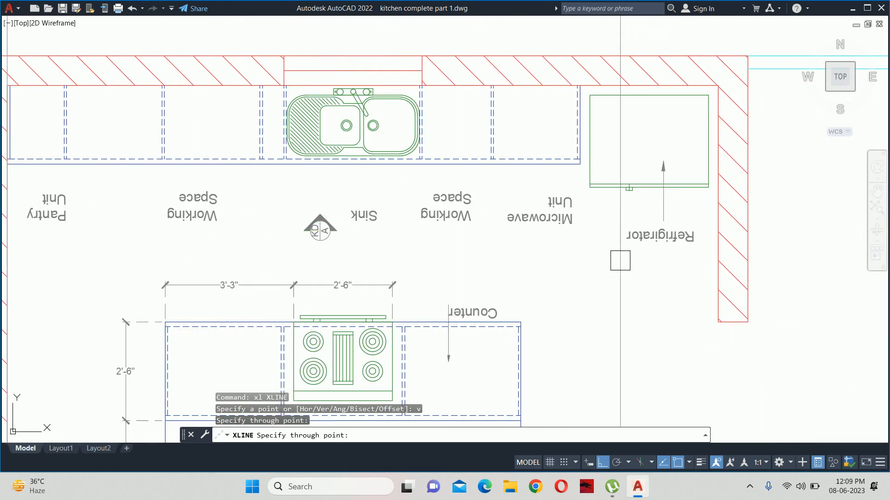
{"action": "left_click", "coordinate": [718, 321]}
{"action": "scroll", "coordinate": [621, 241], "scroll_direction": "down", "scroll_amount": 2}
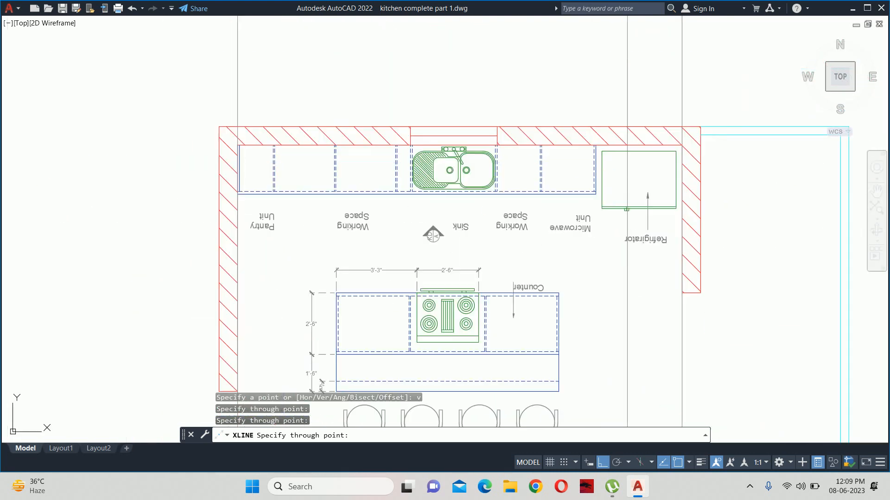
{"action": "scroll", "coordinate": [626, 243], "scroll_direction": "down", "scroll_amount": 4}
{"action": "middle_click_drag", "start_coordinate": [625, 243], "coordinate": [500, 146]}
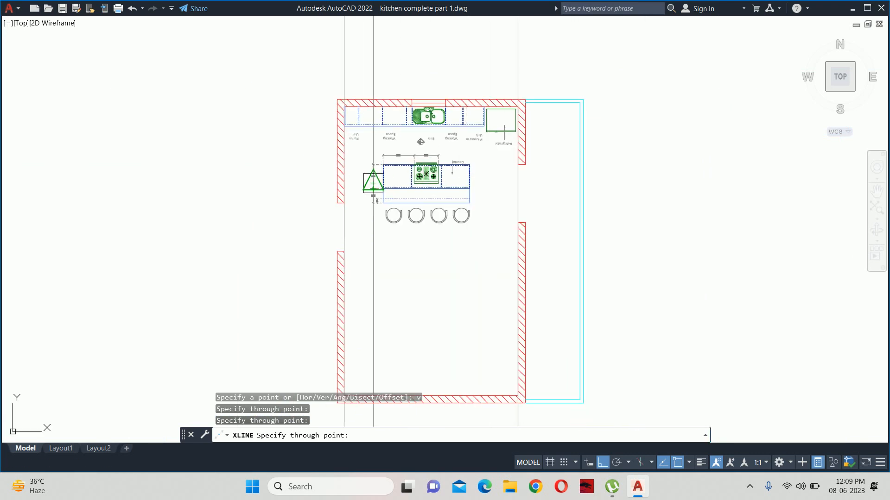
{"action": "key", "text": "Escape"}
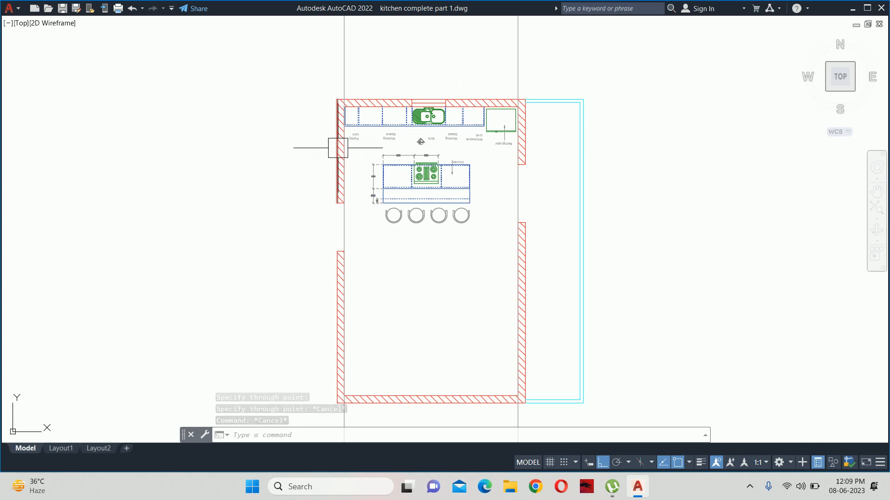
Step: Draw a horizontal line about 52 feet long across both construction lines below the rotated plan
{"action": "scroll", "coordinate": [357, 153], "scroll_direction": "down", "scroll_amount": 8}
{"action": "middle_click_drag", "start_coordinate": [403, 217], "coordinate": [384, 181]}
{"action": "type", "text": "l"}
{"action": "key", "text": "Return"}
{"action": "scroll", "coordinate": [321, 188], "scroll_direction": "up", "scroll_amount": 4}
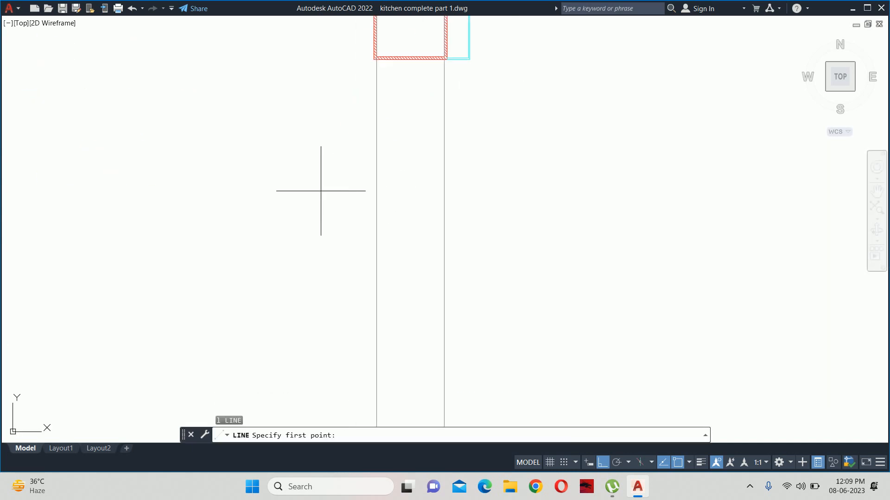
{"action": "left_click", "coordinate": [324, 216]}
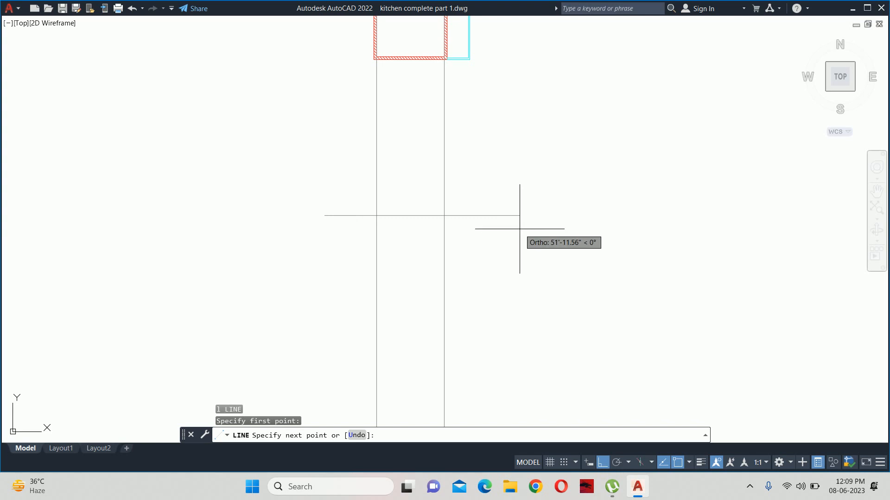
{"action": "left_click", "coordinate": [519, 229]}
{"action": "key", "text": "Escape"}
Step: Trim the horizontal line's overhanging ends outside the two construction lines and remove the construction lines' portions below it
{"action": "type", "text": "tr"}
{"action": "key", "text": "Return"}
{"action": "left_click", "coordinate": [502, 216]}
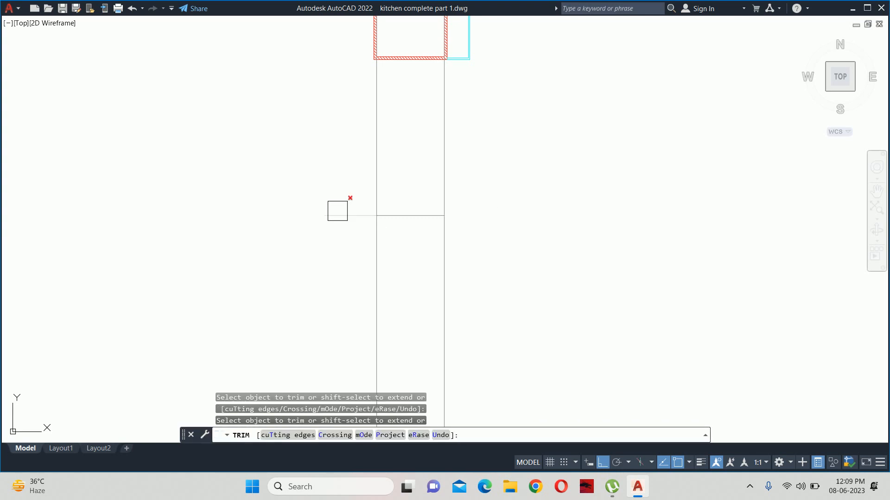
{"action": "mouse_move", "coordinate": [336, 244]}
{"action": "left_mouse_down"}
{"action": "mouse_move", "coordinate": [547, 258]}
{"action": "mouse_move", "coordinate": [525, 257]}
{"action": "left_mouse_up"}
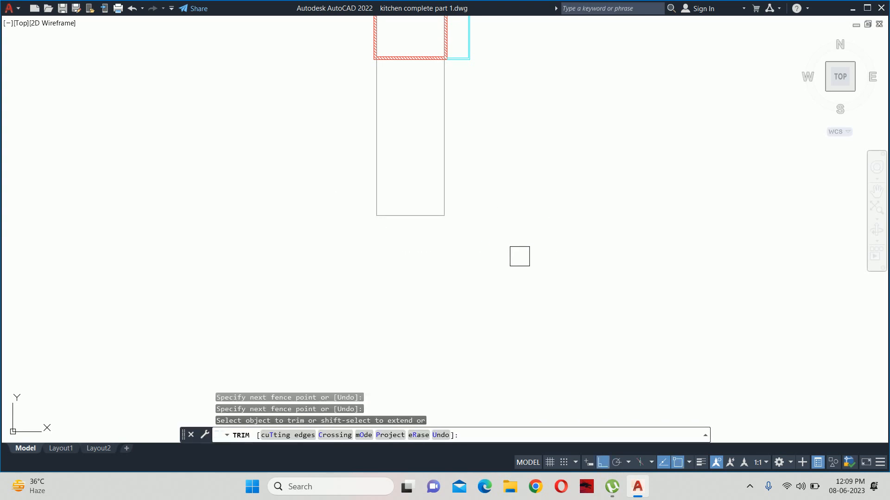
{"action": "key", "text": "Escape"}
{"action": "key", "text": "Escape"}
{"action": "key", "text": "Escape"}
Step: Draw a horizontal extension line about 5'-2" long outward from the lower-right corner of the elevation outline
{"action": "scroll", "coordinate": [461, 227], "scroll_direction": "up", "scroll_amount": 4}
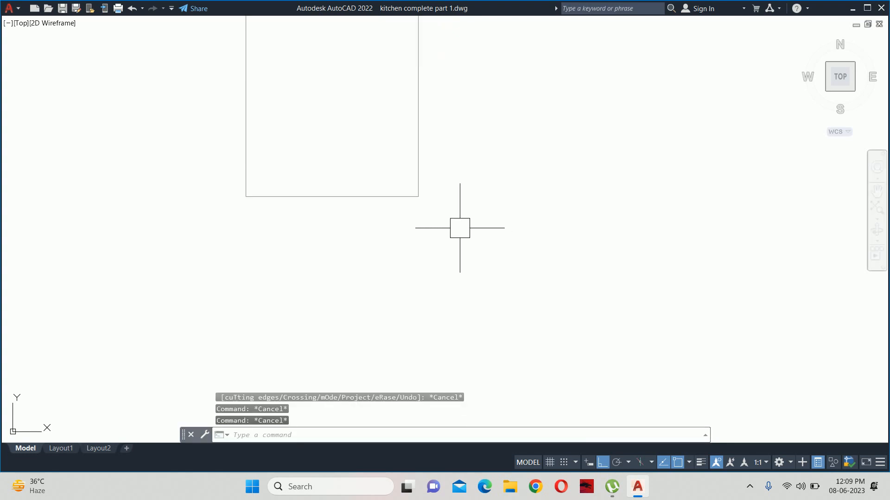
{"action": "middle_click_drag", "start_coordinate": [398, 177], "coordinate": [410, 202]}
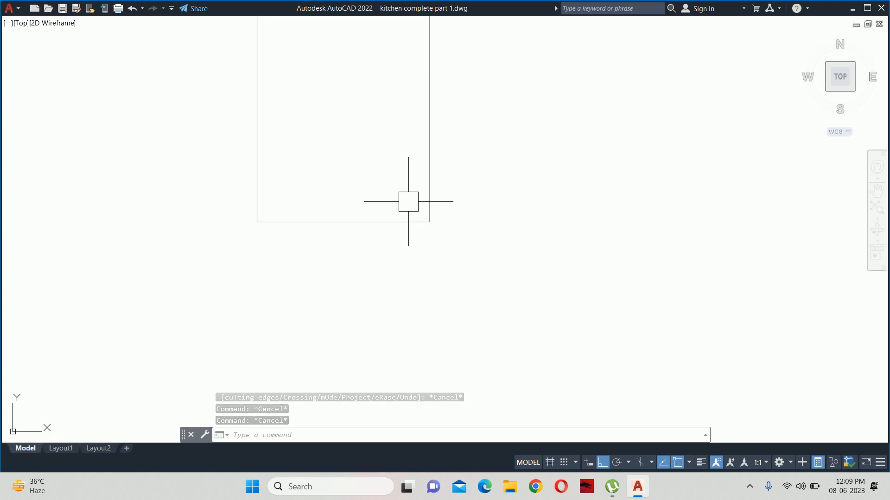
{"action": "type", "text": "l"}
{"action": "key", "text": "Return"}
{"action": "left_click", "coordinate": [429, 222]}
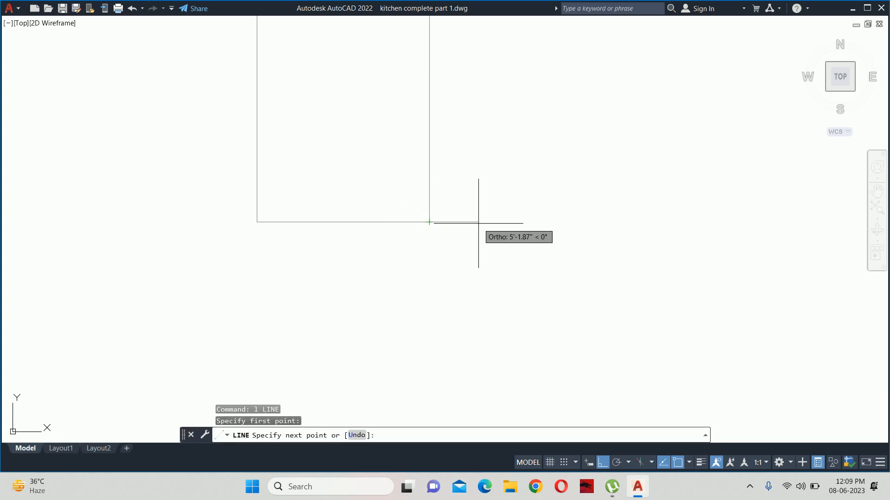
{"action": "left_click", "coordinate": [478, 224]}
{"action": "key", "text": "Escape"}
Step: Draw a level marker on the extension line with a short tick, a longer slanted leg and a horizontal shoulder
{"action": "scroll", "coordinate": [452, 221], "scroll_direction": "up", "scroll_amount": 3}
{"action": "key", "text": "Return"}
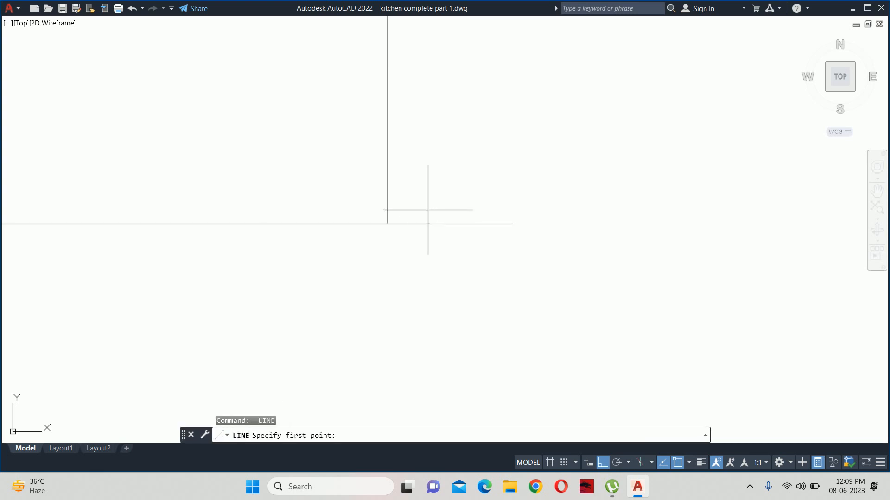
{"action": "left_click", "coordinate": [427, 211]}
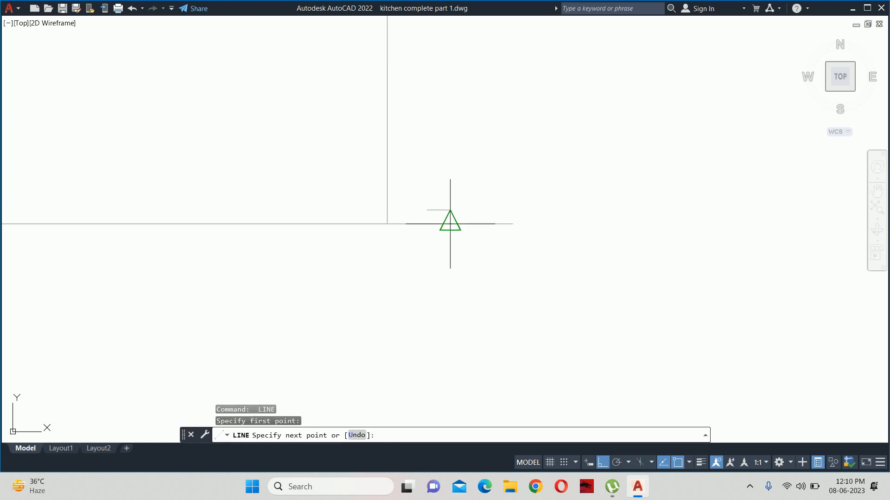
{"action": "scroll", "coordinate": [440, 222], "scroll_direction": "up", "scroll_amount": 2}
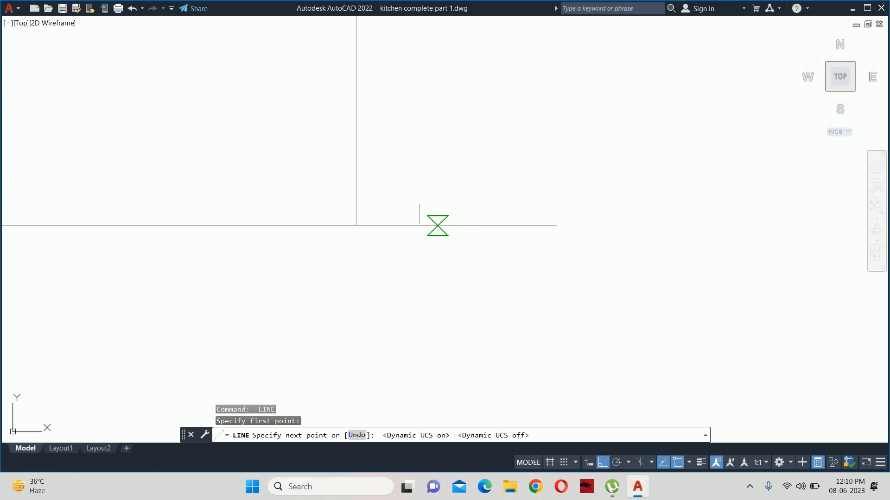
{"action": "left_click", "coordinate": [435, 226]}
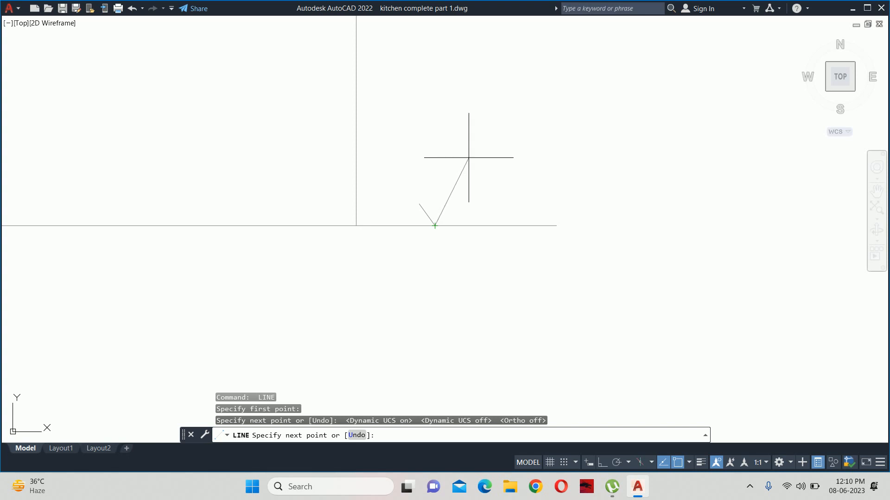
{"action": "left_click", "coordinate": [474, 159]}
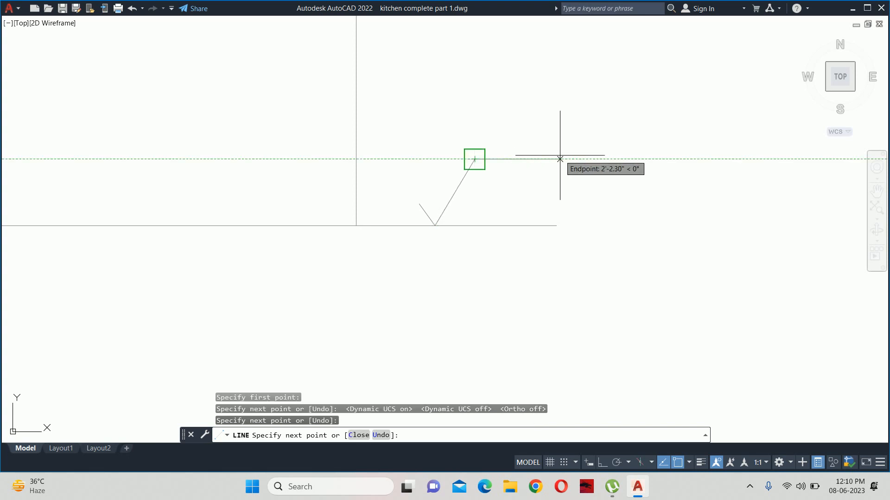
{"action": "left_click", "coordinate": [598, 159]}
{"action": "key", "text": "Escape"}
{"action": "key", "text": "Escape"}
{"action": "key", "text": "Escape"}
Step: Add the multiline text "FFL" in Arial at 3" height above the level marker's horizontal shoulder
{"action": "type", "text": "t"}
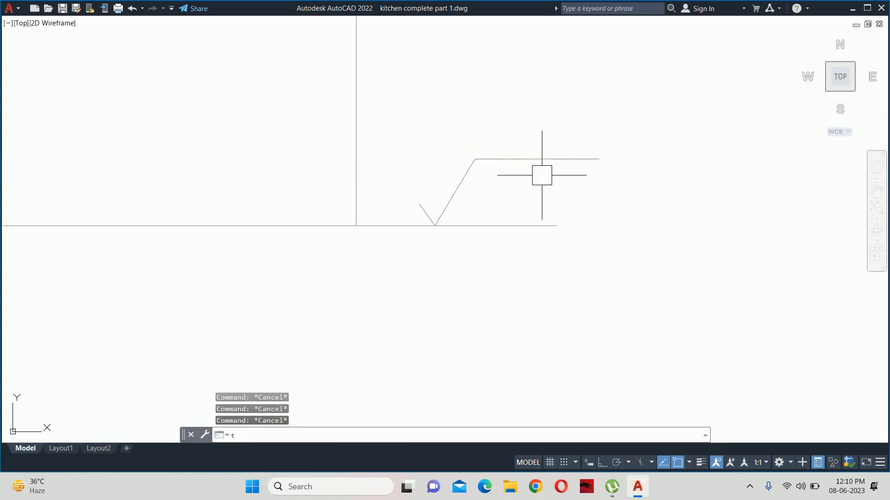
{"action": "key", "text": "Return"}
{"action": "left_click", "coordinate": [483, 110]}
{"action": "left_click", "coordinate": [673, 175]}
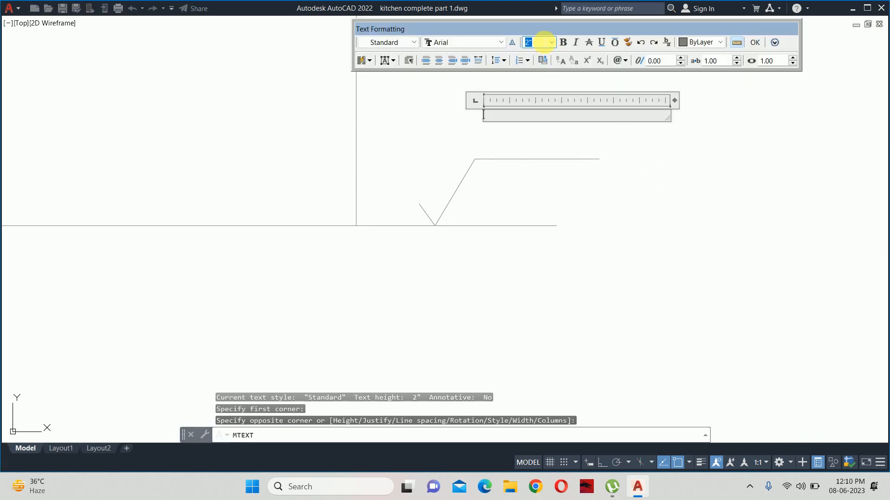
{"action": "key", "text": "Return"}
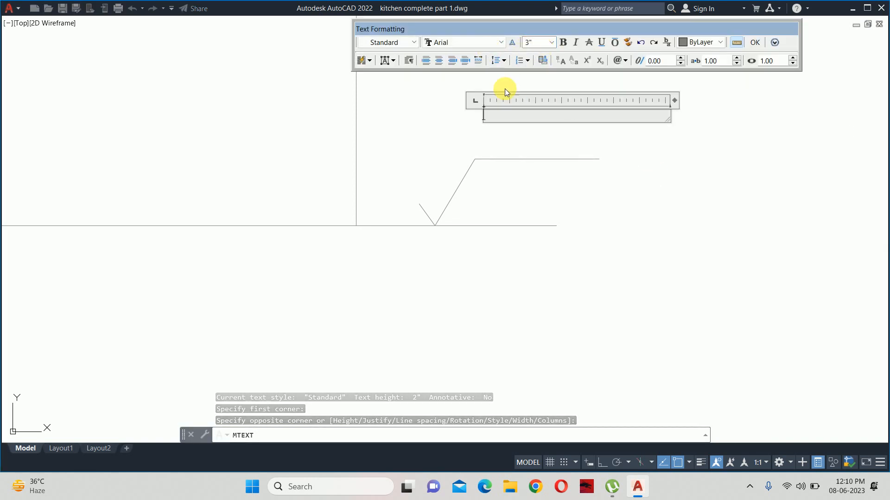
{"action": "type", "text": "FFL"}
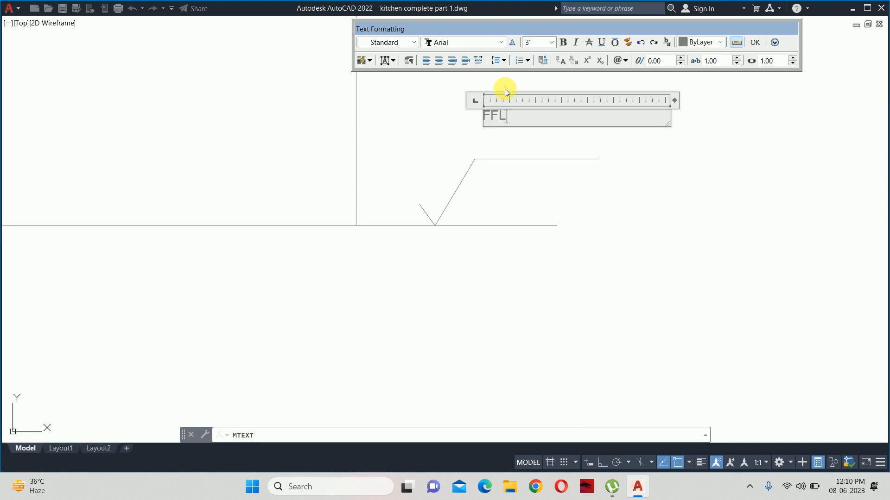
{"action": "left_click", "coordinate": [518, 190]}
Step: Move the FFL text down so it sits just above the level marker's shoulder
{"action": "left_click", "coordinate": [492, 114]}
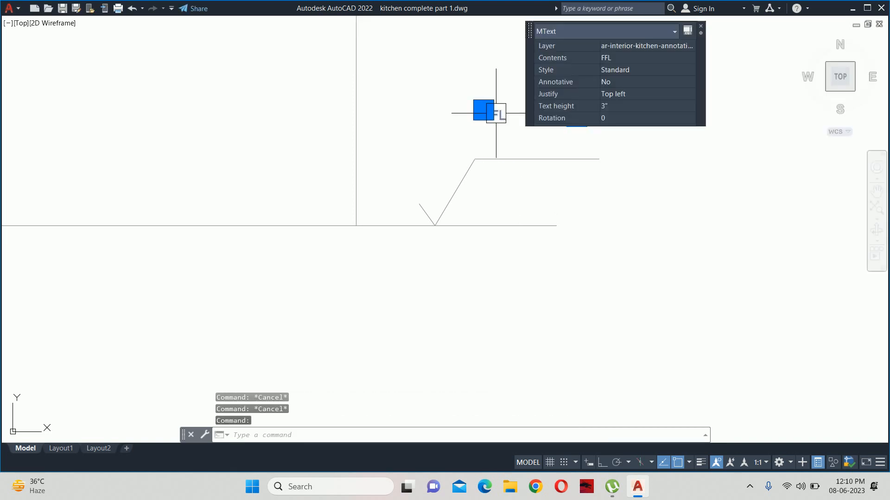
{"action": "type", "text": "m"}
{"action": "key", "text": "space"}
{"action": "left_click", "coordinate": [660, 171]}
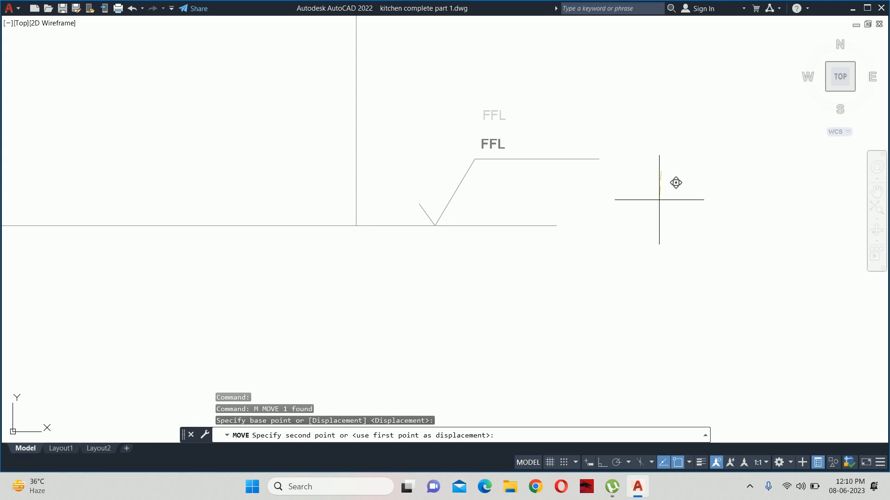
{"action": "left_click", "coordinate": [659, 199]}
{"action": "key", "text": "Escape"}
Step: Set the FFL text height to 6"
{"action": "left_click", "coordinate": [499, 141]}
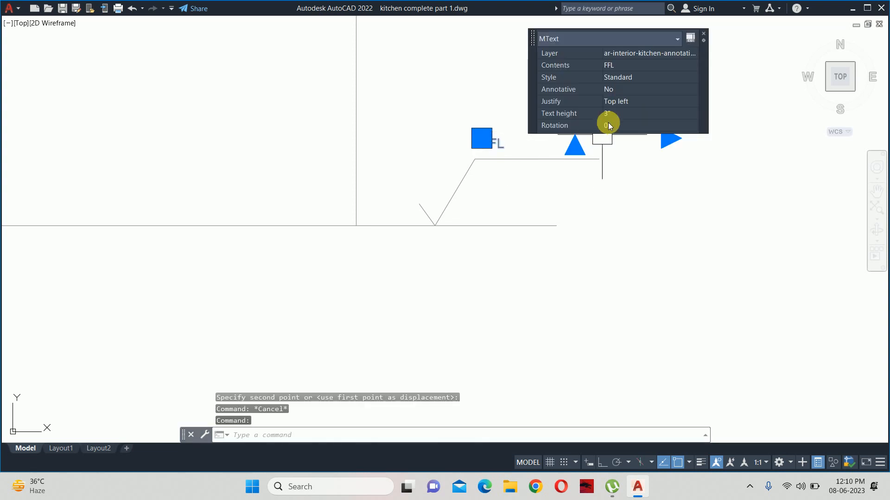
{"action": "left_click", "coordinate": [618, 114]}
{"action": "type", "text": "6"}
{"action": "key", "text": "Return"}
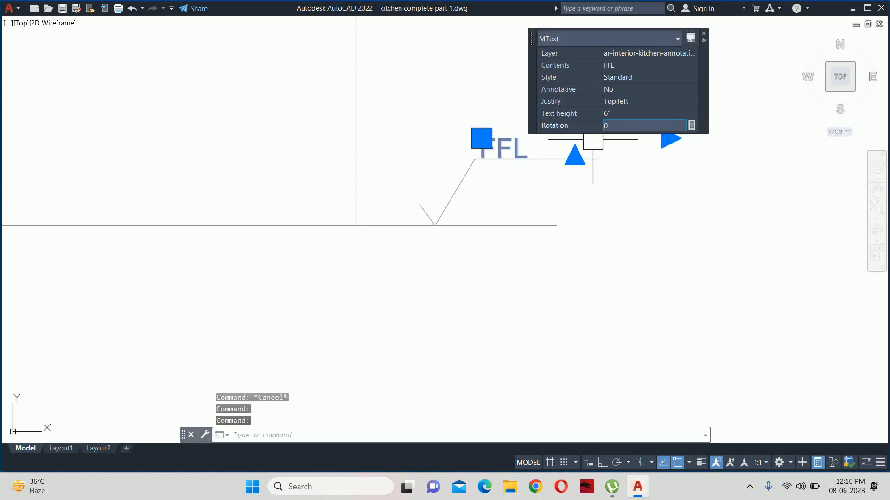
{"action": "key", "text": "Escape"}
{"action": "key", "text": "Escape"}
Step: Move the enlarged FFL text slightly upward to clear the marker's horizontal shoulder
{"action": "key", "text": "Return"}
{"action": "left_click", "coordinate": [509, 160]}
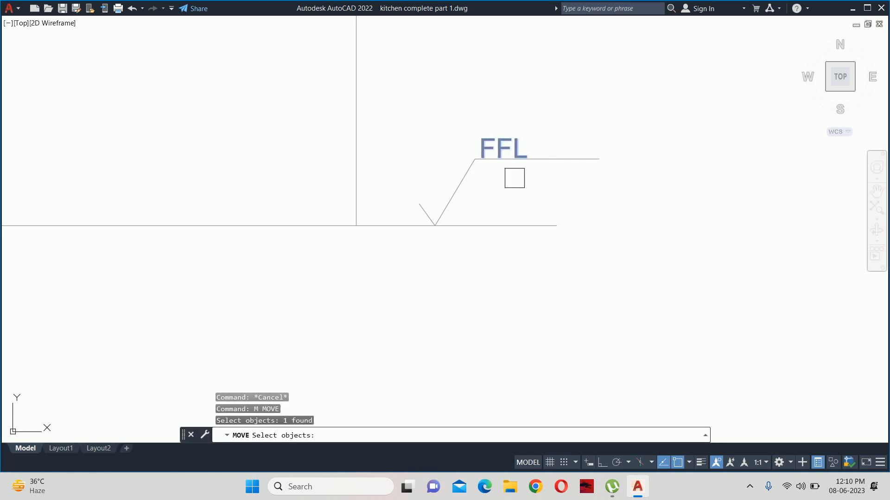
{"action": "key", "text": "Return"}
{"action": "left_click", "coordinate": [535, 204]}
{"action": "left_click", "coordinate": [532, 195]}
{"action": "key", "text": "Escape"}
{"action": "key", "text": "Escape"}
Step: Change the linetype of the floor-level extension line to HIDDEN
{"action": "scroll", "coordinate": [486, 193], "scroll_direction": "down", "scroll_amount": 1}
{"action": "middle_click_drag", "start_coordinate": [486, 193], "coordinate": [588, 198]}
{"action": "key", "text": "Escape"}
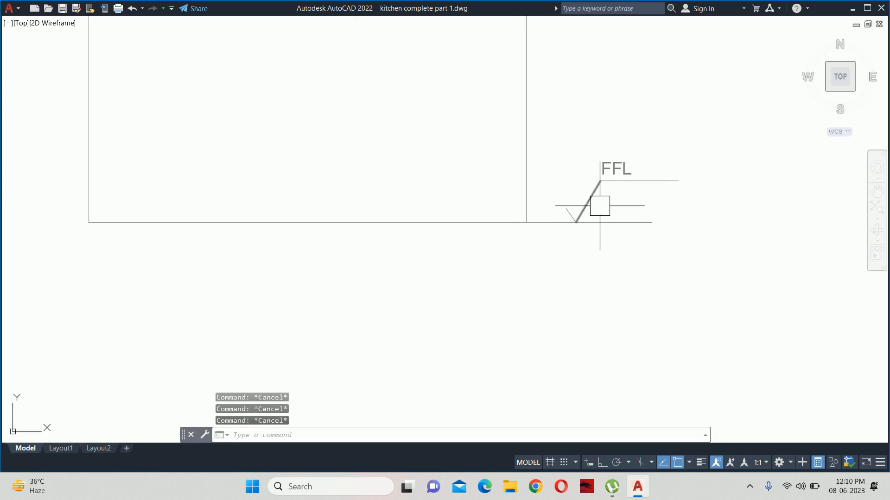
{"action": "left_click", "coordinate": [600, 222]}
{"action": "left_click", "coordinate": [746, 188]}
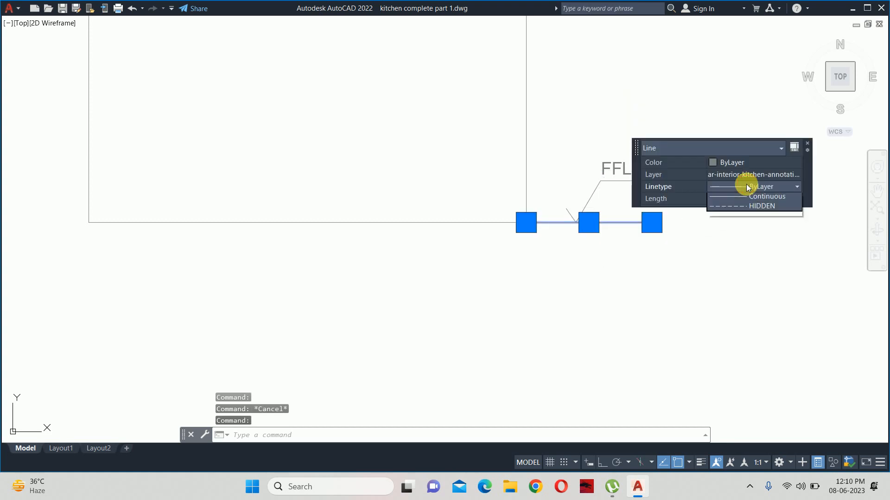
{"action": "left_click", "coordinate": [734, 236]}
{"action": "key", "text": "Escape"}
Step: Match the dashed extension line's properties onto the level marker's lines
{"action": "scroll", "coordinate": [584, 199], "scroll_direction": "up", "scroll_amount": 2}
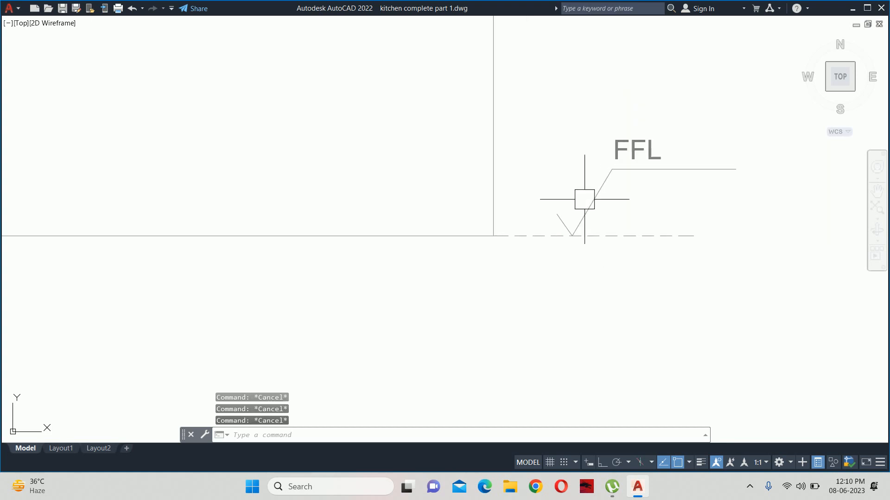
{"action": "middle_click_drag", "start_coordinate": [585, 198], "coordinate": [526, 207]}
{"action": "type", "text": "MA"}
{"action": "key", "text": "Return"}
{"action": "left_click", "coordinate": [587, 242]}
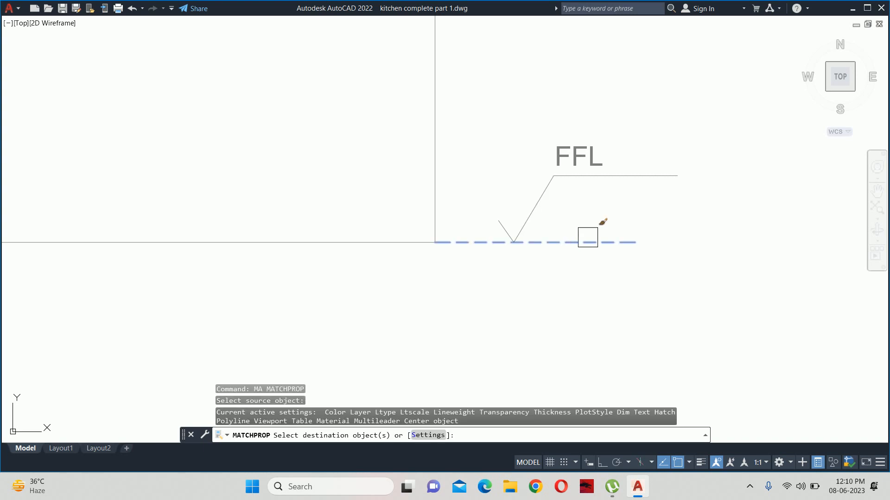
{"action": "left_click", "coordinate": [686, 217]}
{"action": "left_click", "coordinate": [492, 172]}
{"action": "key", "text": "Return"}
{"action": "key", "text": "Escape"}
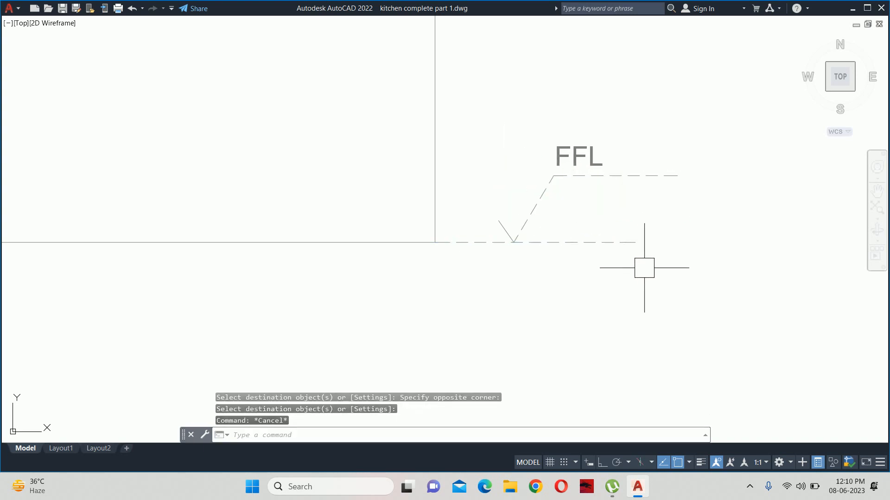
Step: Offset the elevation's base line 10' upward between the two vertical lines
{"action": "scroll", "coordinate": [590, 219], "scroll_direction": "down", "scroll_amount": 3}
{"action": "key", "text": "Escape"}
{"action": "key", "text": "Escape"}
{"action": "scroll", "coordinate": [559, 234], "scroll_direction": "up", "scroll_amount": 2}
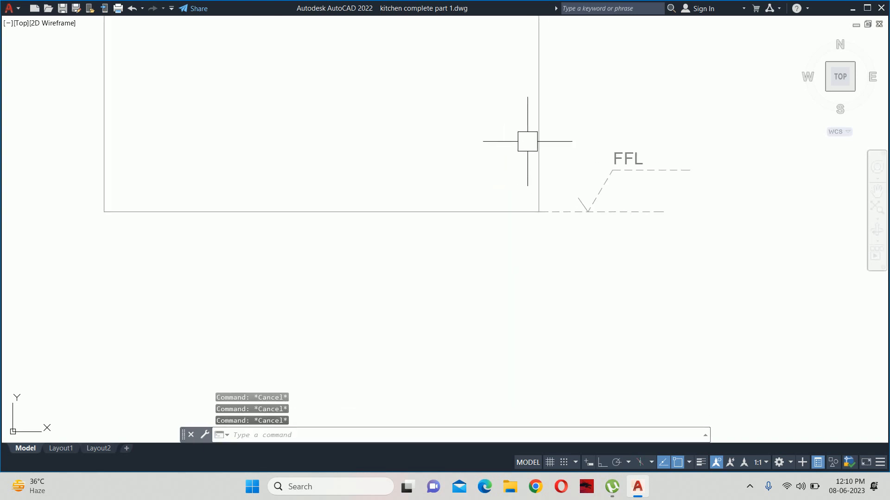
{"action": "type", "text": "o"}
{"action": "key", "text": "Return"}
{"action": "type", "text": "10'"}
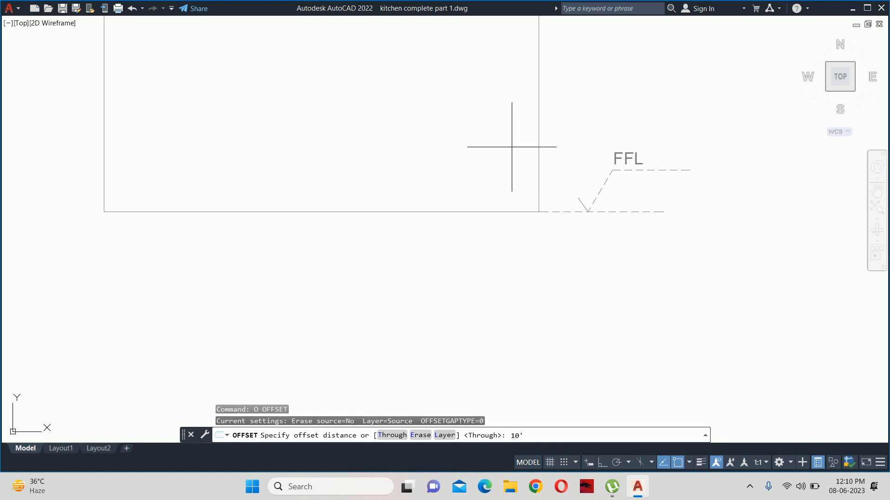
{"action": "key", "text": "Return"}
{"action": "left_click", "coordinate": [424, 211]}
{"action": "left_click", "coordinate": [434, 135]}
{"action": "key", "text": "Return"}
{"action": "scroll", "coordinate": [434, 132], "scroll_direction": "down", "scroll_amount": 3}
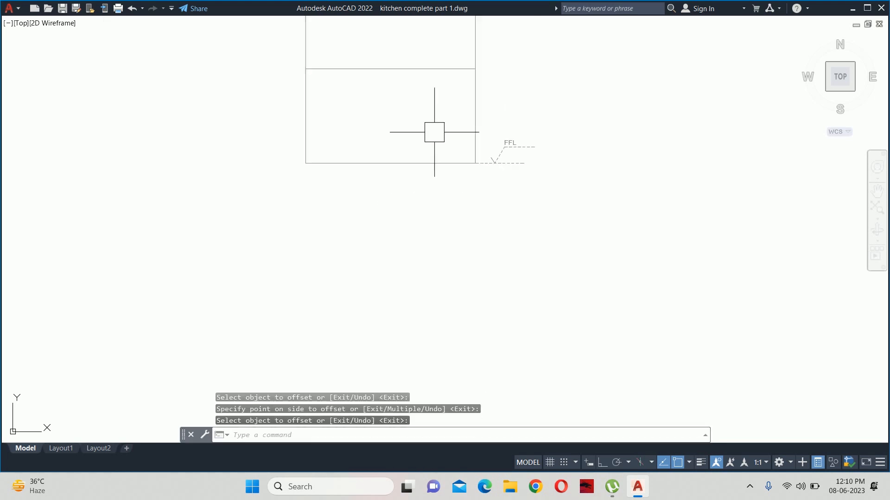
{"action": "middle_click_drag", "start_coordinate": [435, 146], "coordinate": [449, 196]}
{"action": "key", "text": "Escape"}
{"action": "key", "text": "Escape"}
{"action": "scroll", "coordinate": [469, 165], "scroll_direction": "up", "scroll_amount": 3}
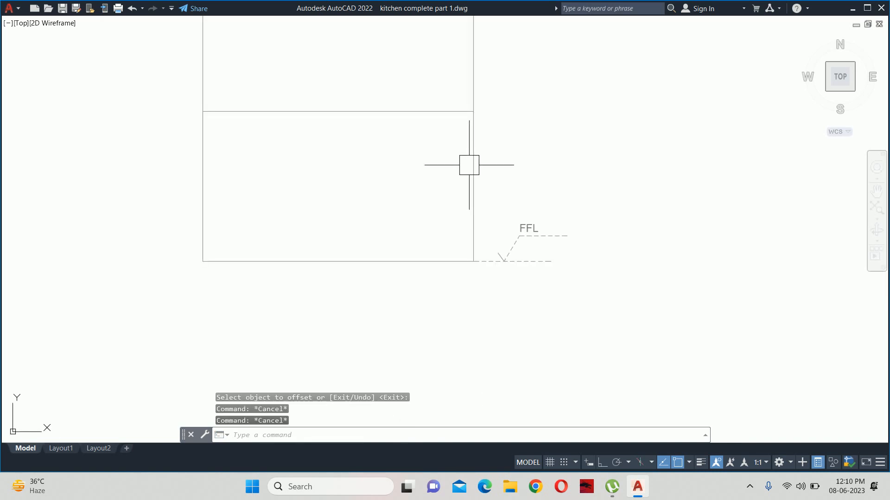
{"action": "key", "text": "Escape"}
{"action": "scroll", "coordinate": [515, 209], "scroll_direction": "up", "scroll_amount": 3}
{"action": "scroll", "coordinate": [507, 174], "scroll_direction": "down", "scroll_amount": 1}
{"action": "type", "text": "s"}
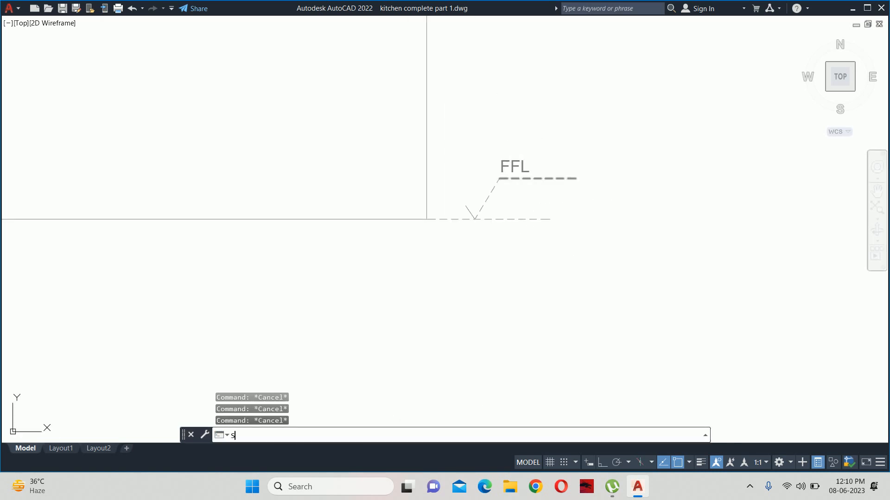
{"action": "type", "text": "c"}
{"action": "key", "text": "Return"}
{"action": "key", "text": "Escape"}
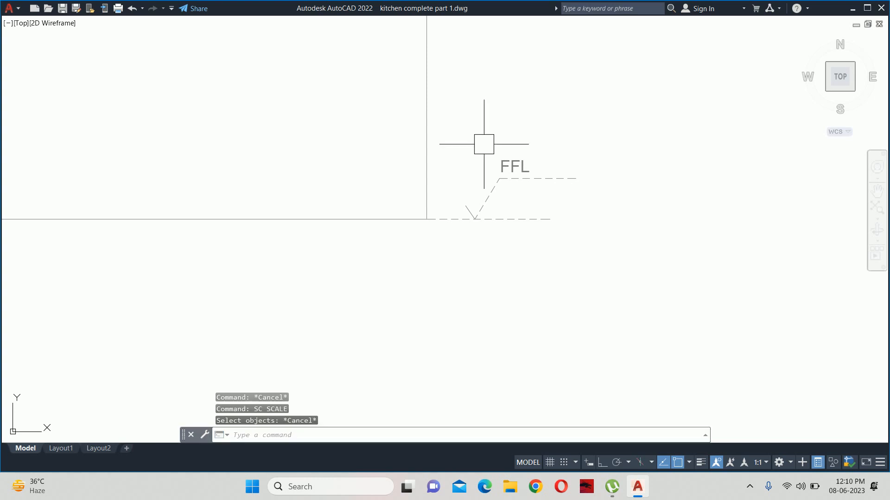
Step: Join the level marker's shoulder, slanted leg and short tick into one object
{"action": "type", "text": "j"}
{"action": "key", "text": "Return"}
{"action": "scroll", "coordinate": [528, 182], "scroll_direction": "up", "scroll_amount": 3}
{"action": "left_click", "coordinate": [528, 171]}
{"action": "left_click", "coordinate": [448, 201]}
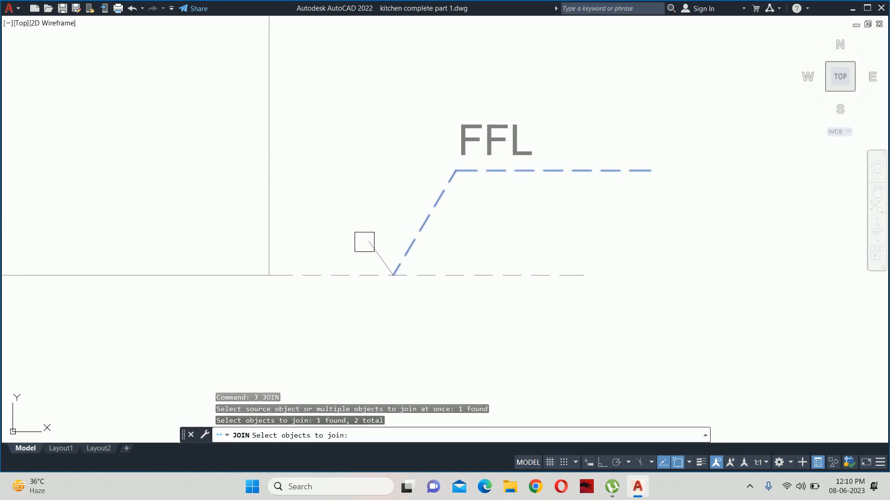
{"action": "left_click", "coordinate": [366, 240]}
{"action": "key", "text": "Return"}
{"action": "key", "text": "Escape"}
{"action": "key", "text": "Escape"}
{"action": "key", "text": "Escape"}
Step: Scale the joined level marker and its FFL text by 0.5 about the marker's lower vertex
{"action": "type", "text": "s"}
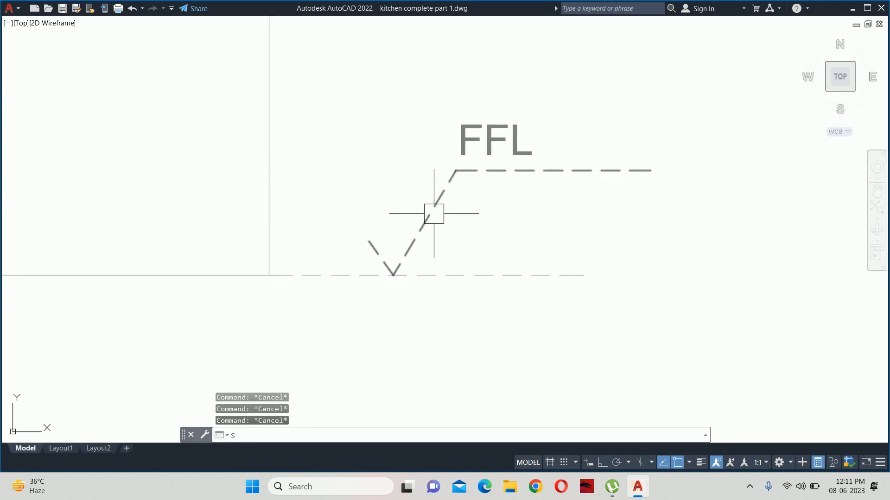
{"action": "type", "text": "c"}
{"action": "key", "text": "Return"}
{"action": "left_click", "coordinate": [439, 201]}
{"action": "left_click", "coordinate": [473, 148]}
{"action": "key", "text": "Return"}
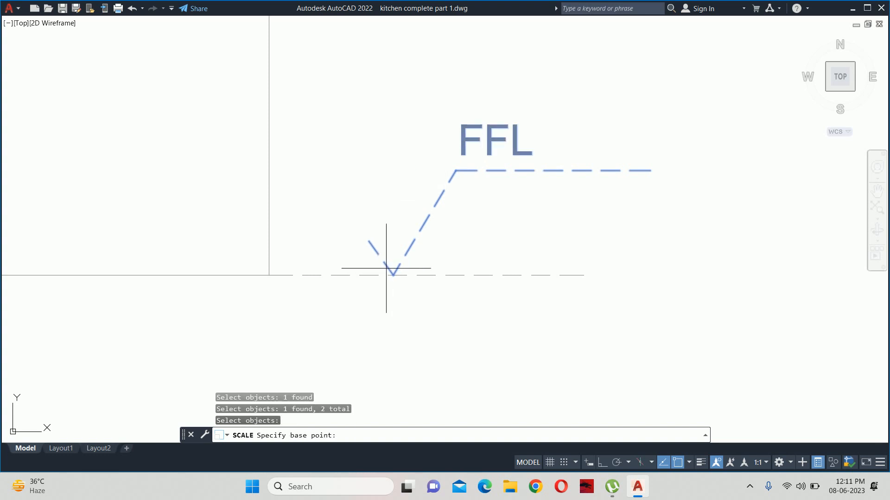
{"action": "left_click", "coordinate": [392, 276]}
{"action": "type", "text": ".5"}
{"action": "key", "text": "Return"}
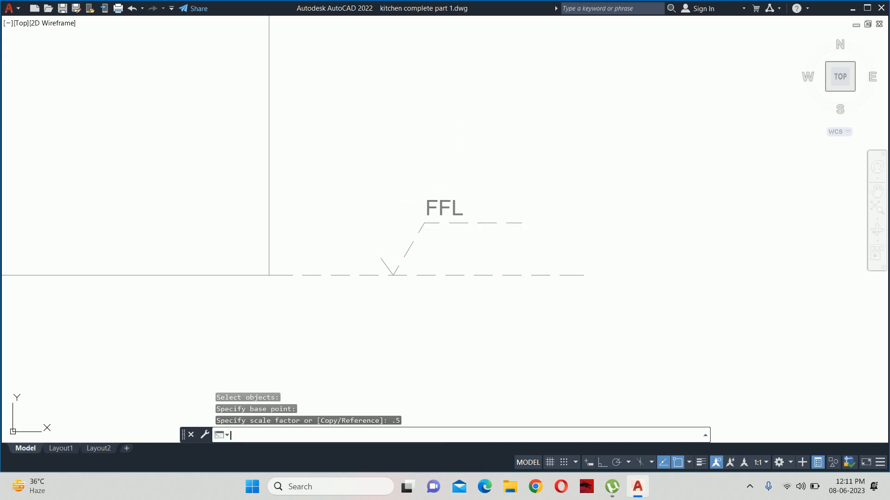
{"action": "key", "text": "Escape"}
{"action": "key", "text": "Escape"}
{"action": "middle_click_drag", "start_coordinate": [452, 230], "coordinate": [421, 223]}
{"action": "key", "text": "Escape"}
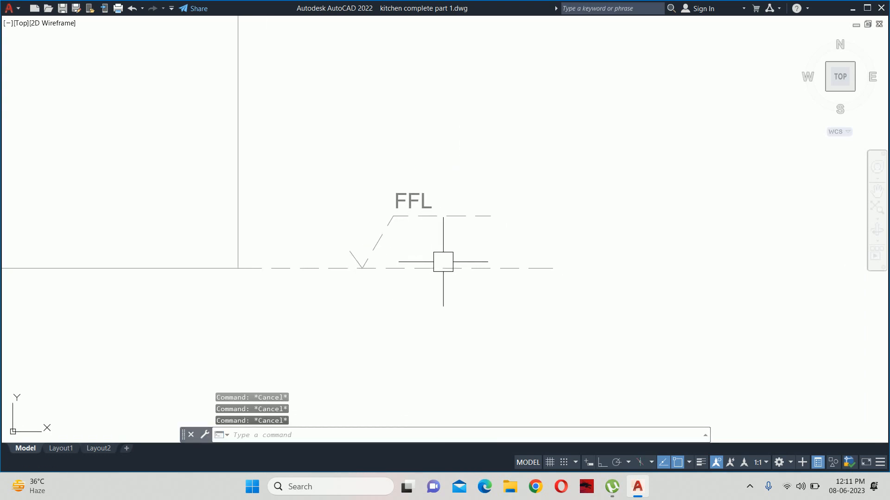
Step: Set the FFL text's height to 4" and move it up slightly clear of the level marker's shoulder
{"action": "left_click", "coordinate": [415, 197]}
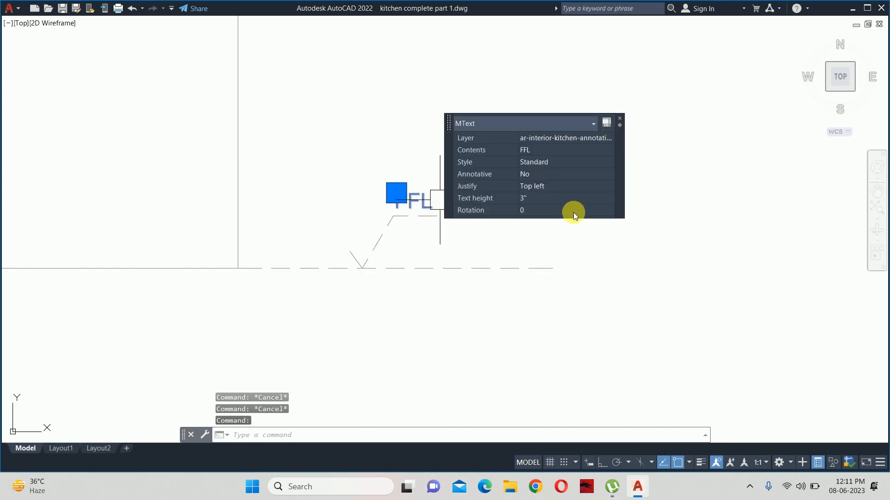
{"action": "left_click", "coordinate": [532, 200]}
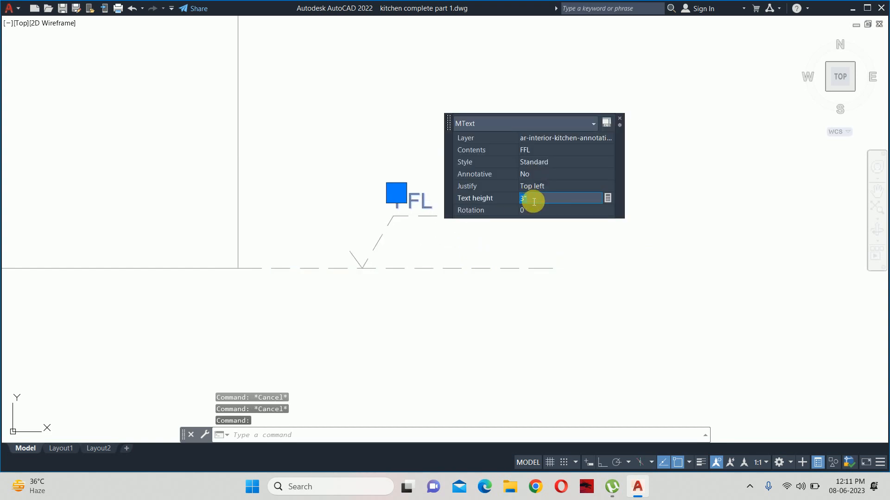
{"action": "left_click", "coordinate": [486, 215]}
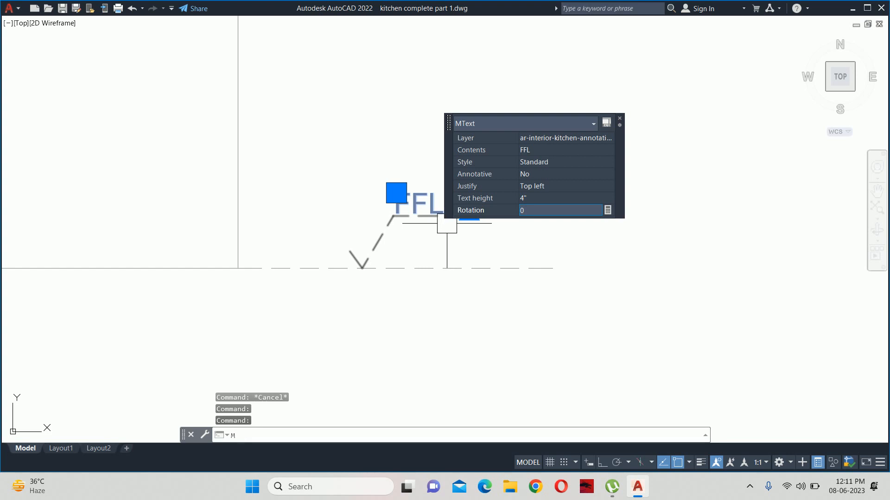
{"action": "key", "text": "Return"}
{"action": "scroll", "coordinate": [417, 215], "scroll_direction": "up", "scroll_amount": 2}
{"action": "left_click", "coordinate": [416, 254]}
{"action": "left_click", "coordinate": [415, 246]}
{"action": "key", "text": "Escape"}
{"action": "scroll", "coordinate": [416, 231], "scroll_direction": "down", "scroll_amount": 1}
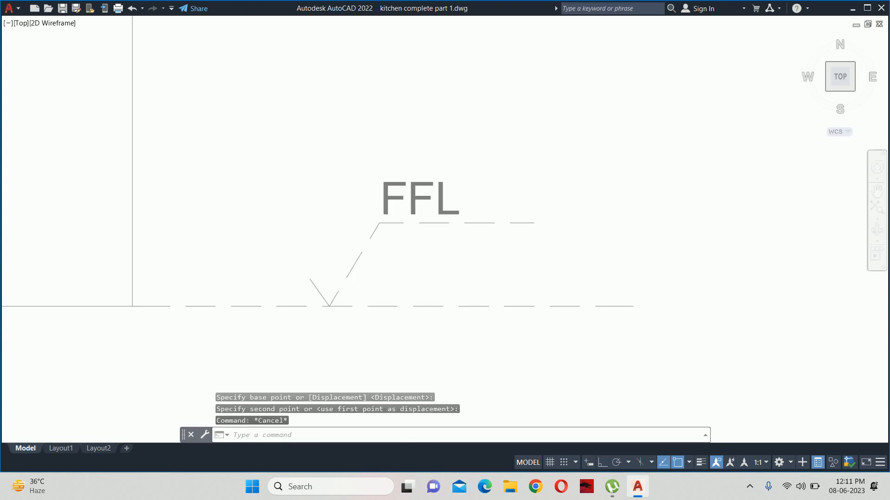
{"action": "key", "text": "Escape"}
Step: Trim the two vertical lines where they extend above the elevation's 10' height line
{"action": "scroll", "coordinate": [390, 224], "scroll_direction": "down", "scroll_amount": 10}
{"action": "middle_click_drag", "start_coordinate": [496, 210], "coordinate": [518, 268]}
{"action": "key", "text": "Escape"}
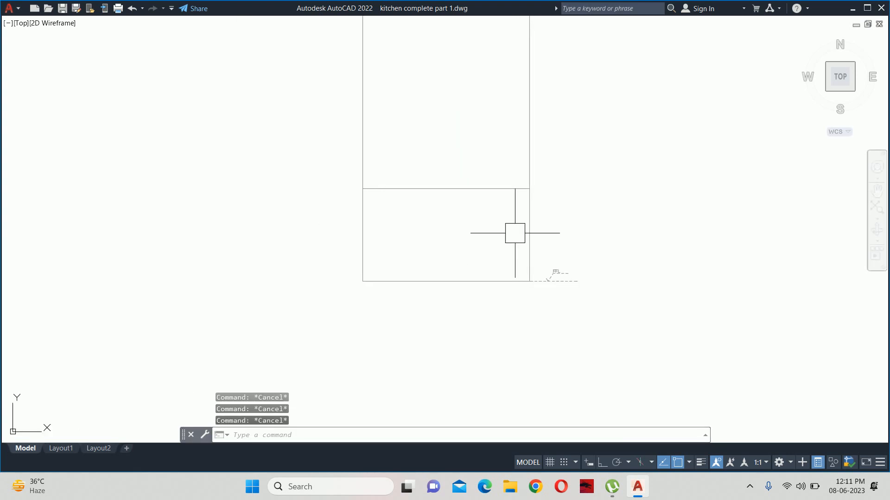
{"action": "type", "text": "tr"}
{"action": "key", "text": "Return"}
{"action": "scroll", "coordinate": [530, 157], "scroll_direction": "up", "scroll_amount": 4}
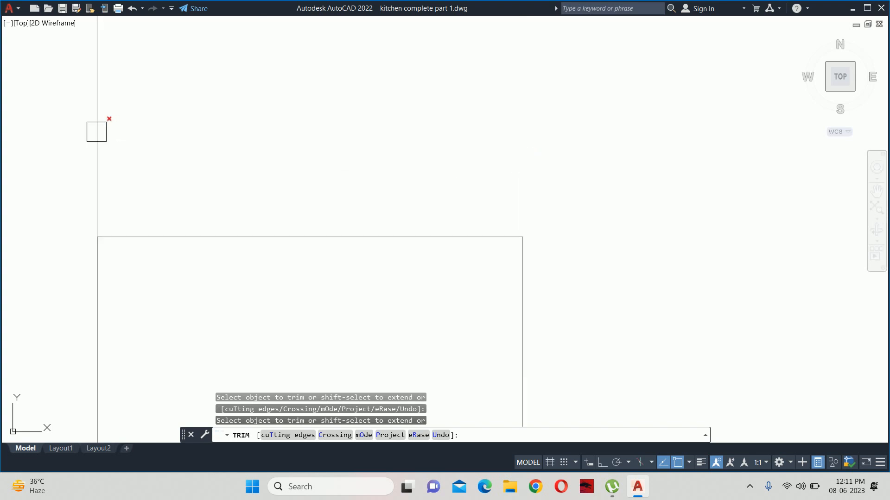
{"action": "scroll", "coordinate": [264, 131], "scroll_direction": "down", "scroll_amount": 8}
{"action": "key", "text": "Escape"}
{"action": "key", "text": "Escape"}
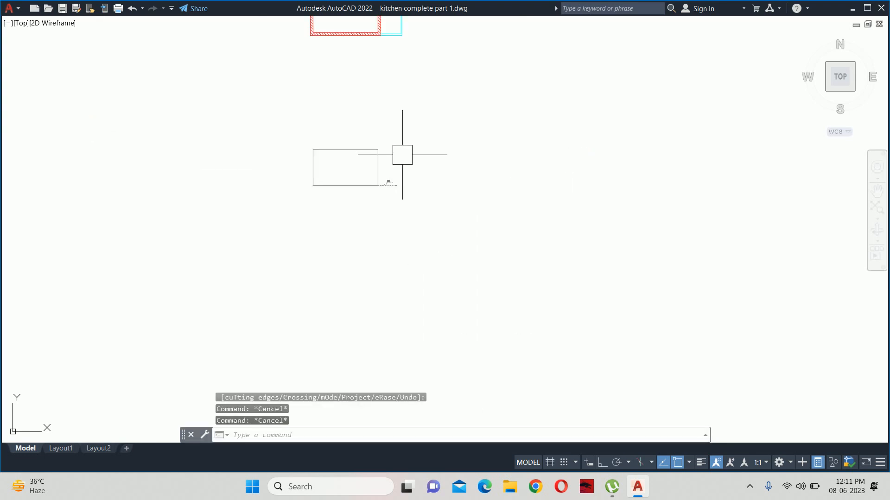
Step: Shift the whole elevation outline and its FFL marker straight up to just below the floor plan with the Stretch command and Ortho on
{"action": "type", "text": "s"}
{"action": "key", "text": "Return"}
{"action": "left_click", "coordinate": [459, 124]}
{"action": "left_click", "coordinate": [241, 241]}
{"action": "key", "text": "Return"}
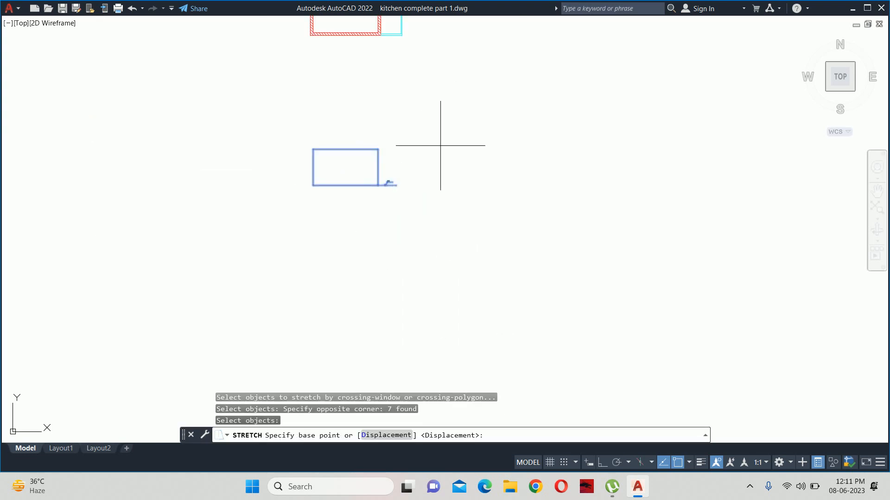
{"action": "left_click", "coordinate": [441, 145]}
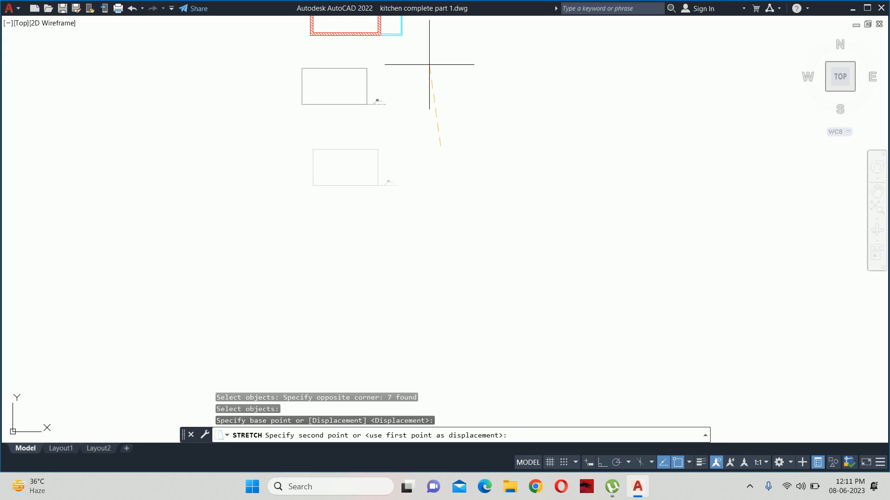
{"action": "key", "text": "F8"}
{"action": "key", "text": "Escape"}
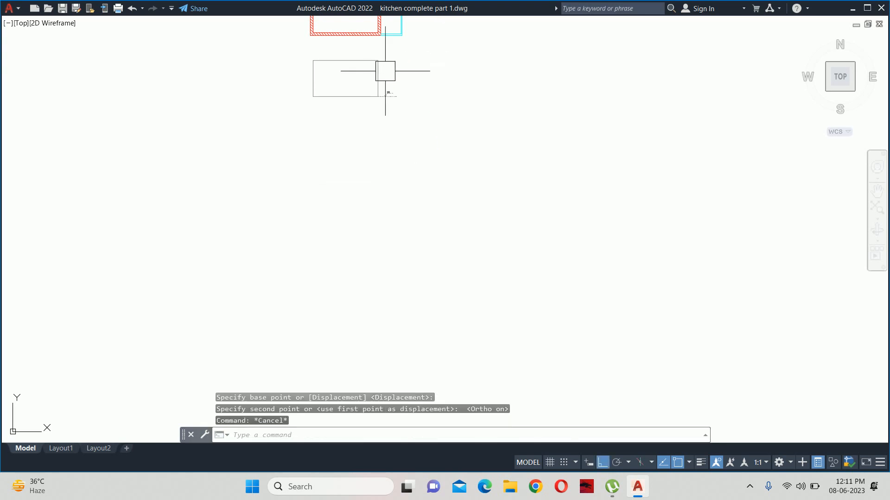
{"action": "key", "text": "Escape"}
{"action": "scroll", "coordinate": [382, 77], "scroll_direction": "up", "scroll_amount": 8}
{"action": "middle_click_drag", "start_coordinate": [393, 178], "coordinate": [573, 187]}
{"action": "scroll", "coordinate": [499, 171], "scroll_direction": "down", "scroll_amount": 6}
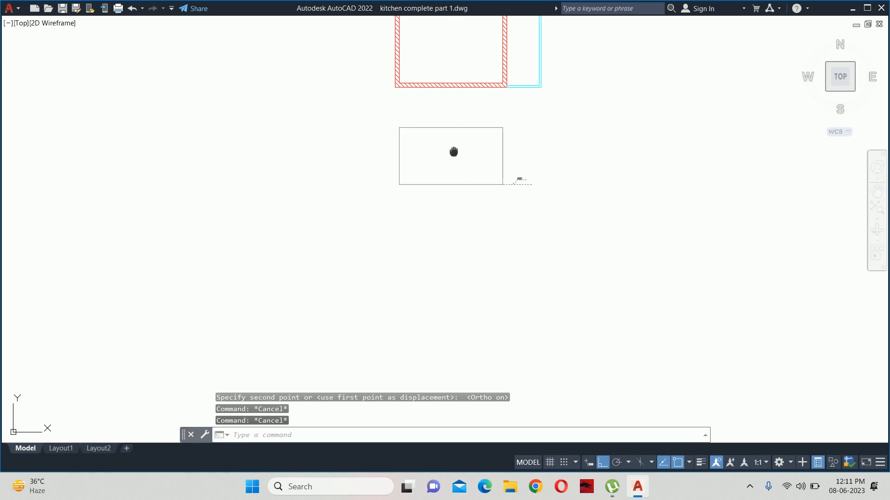
{"action": "scroll", "coordinate": [454, 151], "scroll_direction": "down", "scroll_amount": 2}
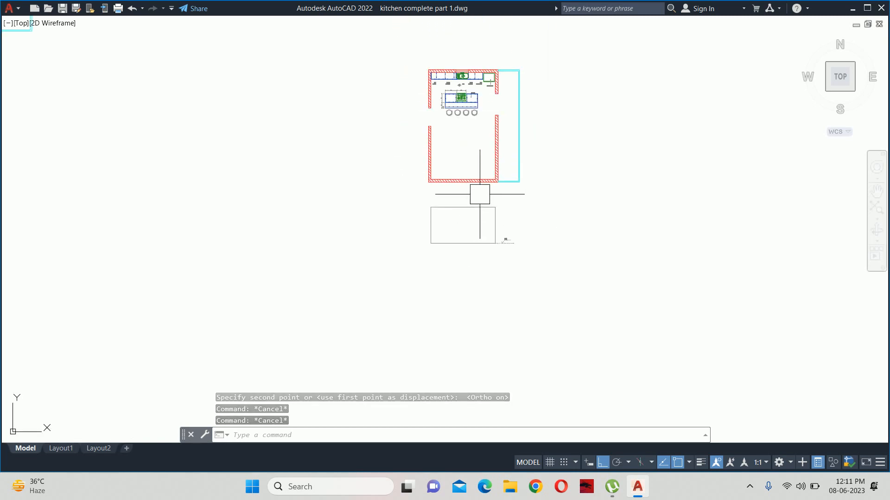
{"action": "scroll", "coordinate": [470, 266], "scroll_direction": "up", "scroll_amount": 5}
{"action": "middle_click_drag", "start_coordinate": [415, 172], "coordinate": [434, 193]}
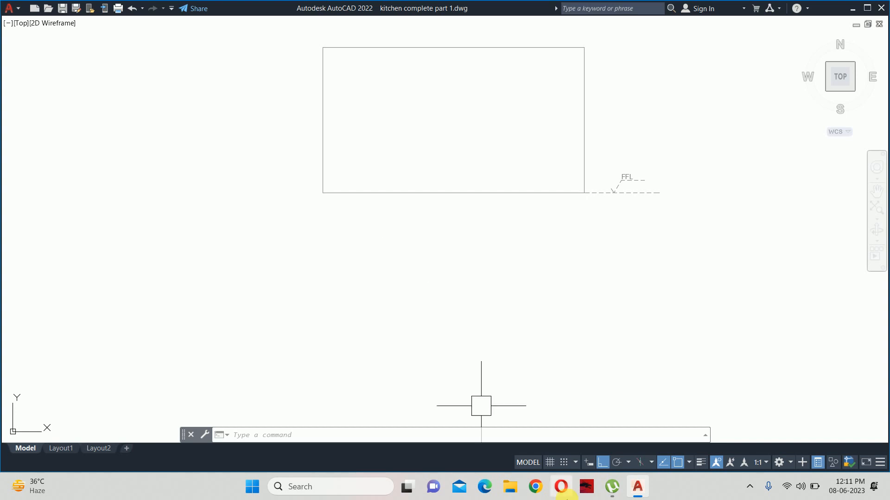
{"action": "left_click", "coordinate": [535, 492]}
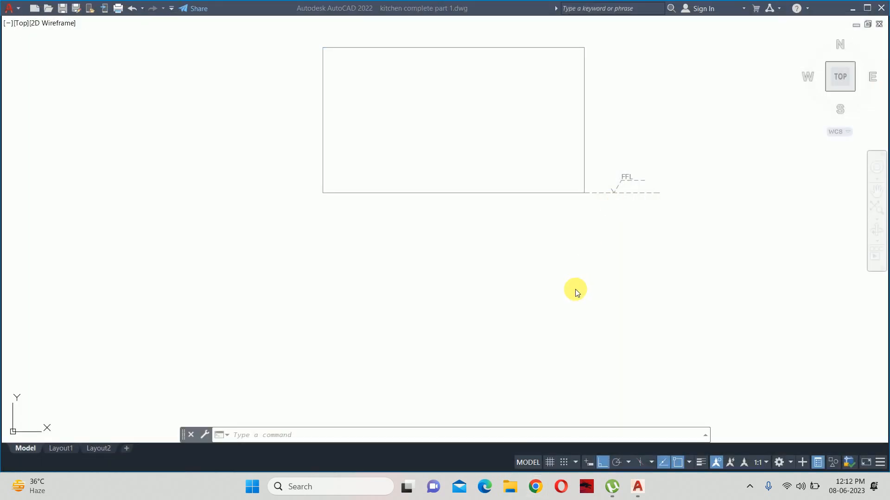
{"action": "key", "text": "super+e"}
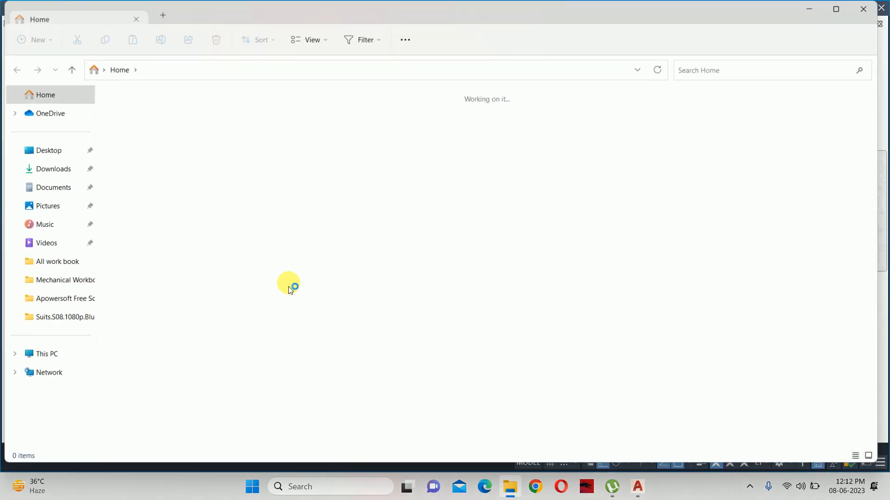
{"action": "left_click", "coordinate": [863, 9]}
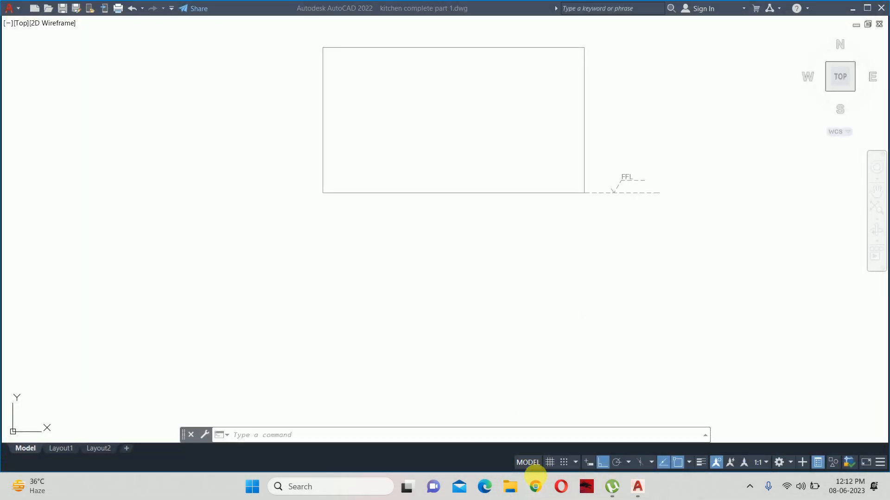
Step: Switch to Chrome and open the Pinterest home feed
{"action": "left_click", "coordinate": [535, 487]}
{"action": "left_click", "coordinate": [602, 50]}
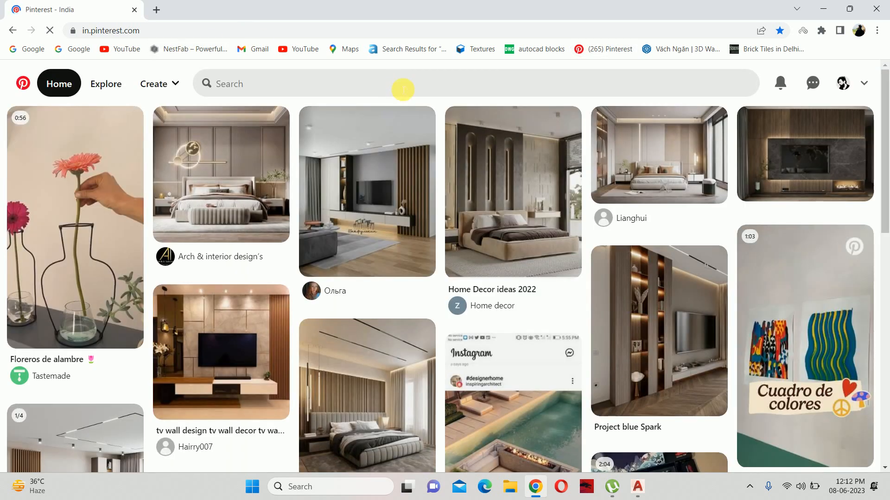
{"action": "left_click", "coordinate": [360, 86]}
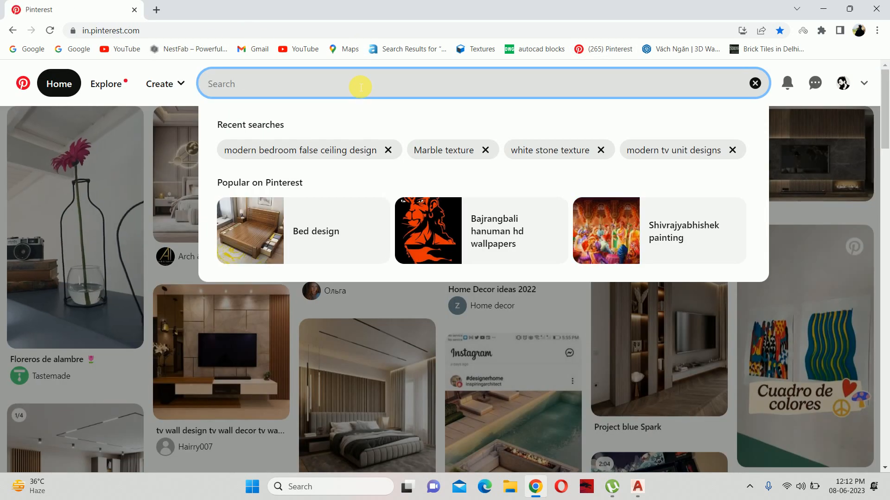
{"action": "left_click", "coordinate": [756, 83]}
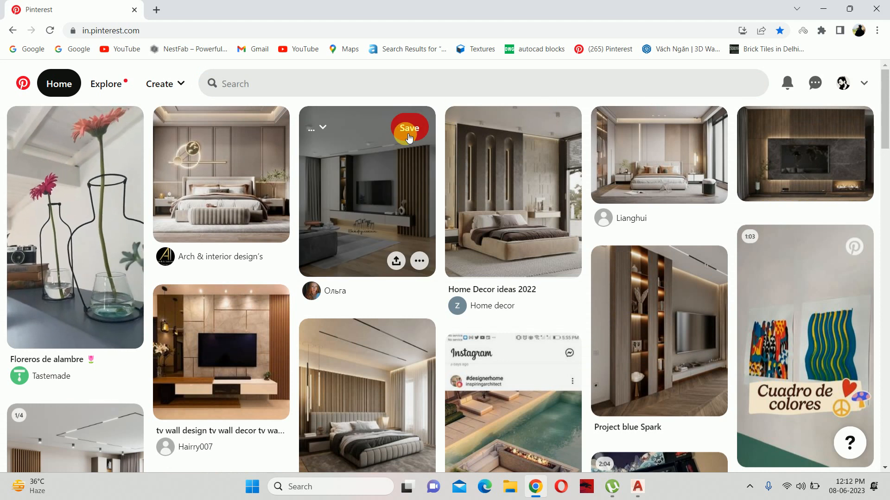
Step: Download the images of the grey living-room TV wall pin and the panelled bedroom pin showing the whole room
{"action": "left_click", "coordinate": [418, 264]}
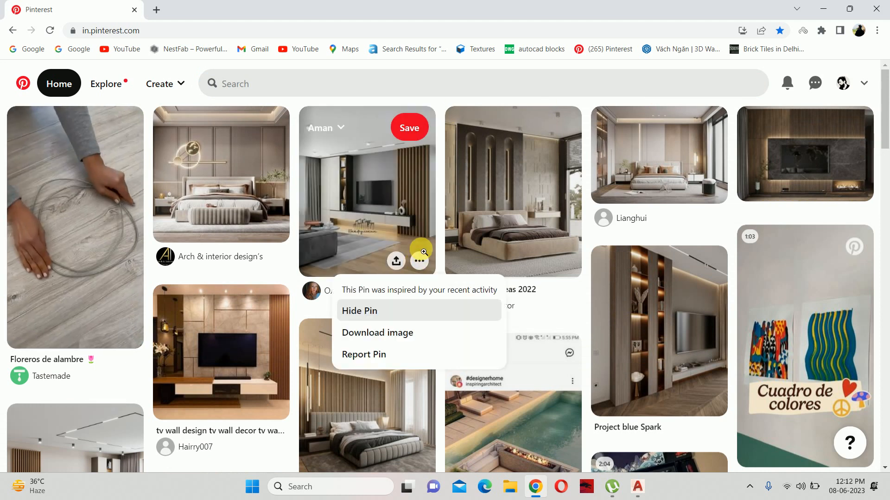
{"action": "left_click", "coordinate": [388, 332]}
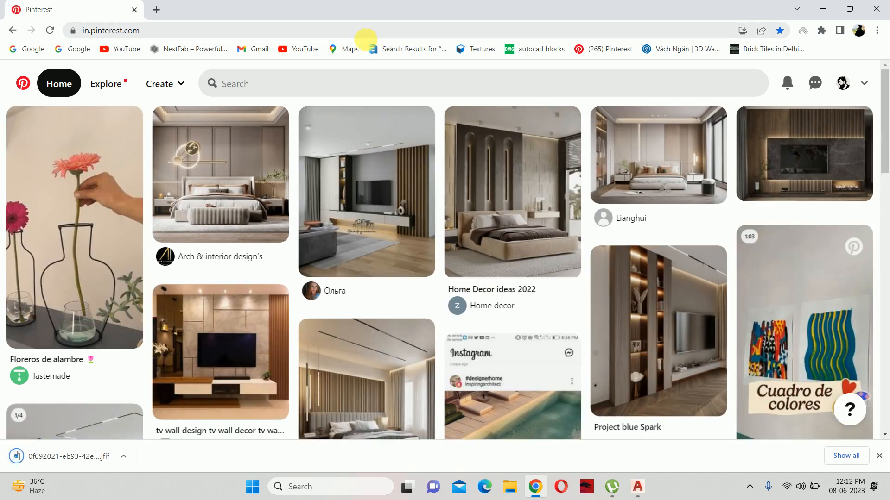
{"action": "left_click", "coordinate": [711, 188]}
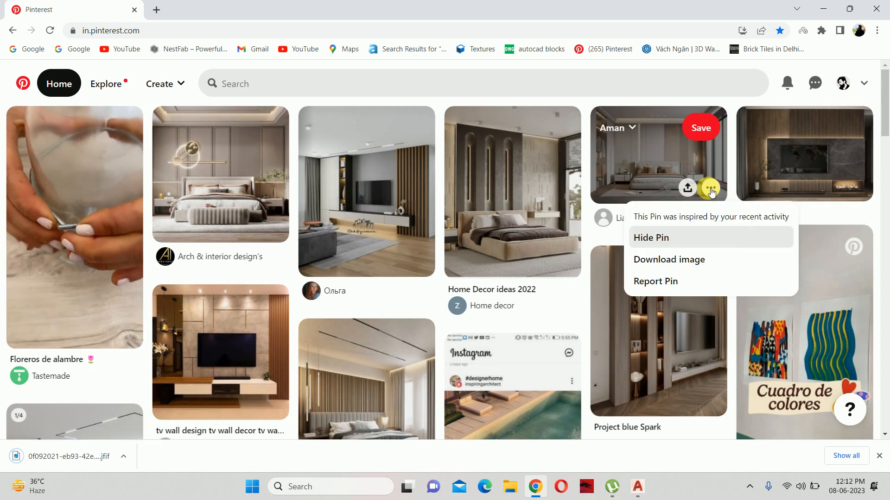
{"action": "left_click", "coordinate": [675, 258]}
Step: Search Pinterest for kitchen design and open the pin of the green modular kitchen with wooden wall cabinets
{"action": "left_click", "coordinate": [252, 85]}
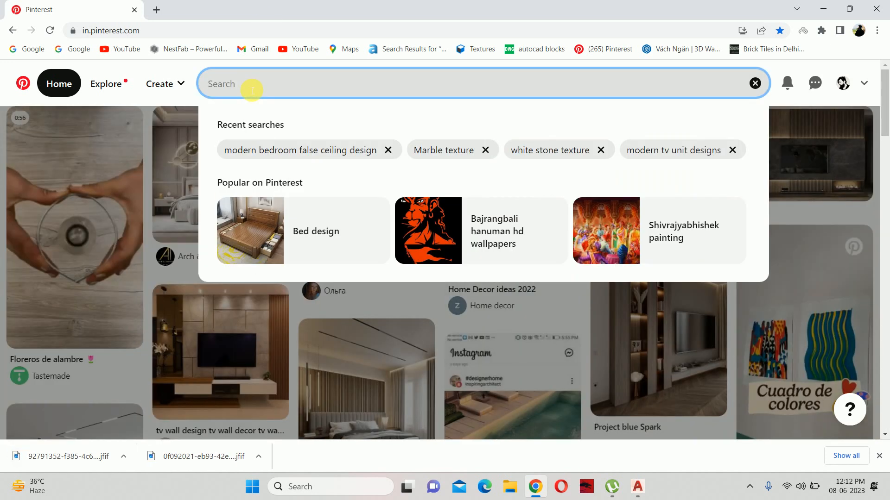
{"action": "type", "text": "KITCHEN"}
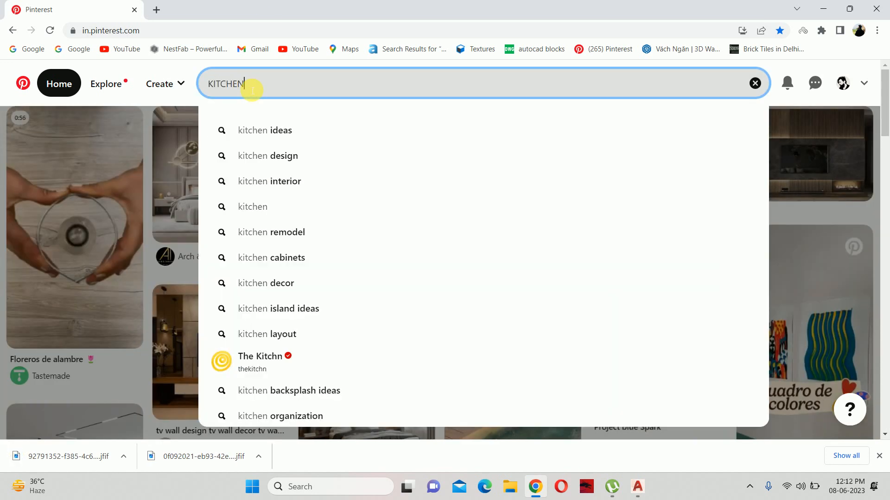
{"action": "key", "text": "Down"}
{"action": "key", "text": "Down"}
{"action": "key", "text": "Return"}
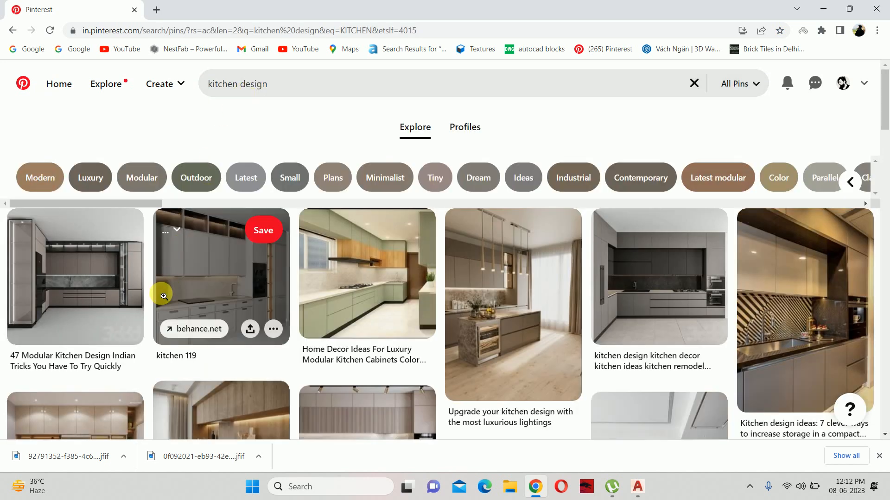
{"action": "left_click", "coordinate": [324, 318]}
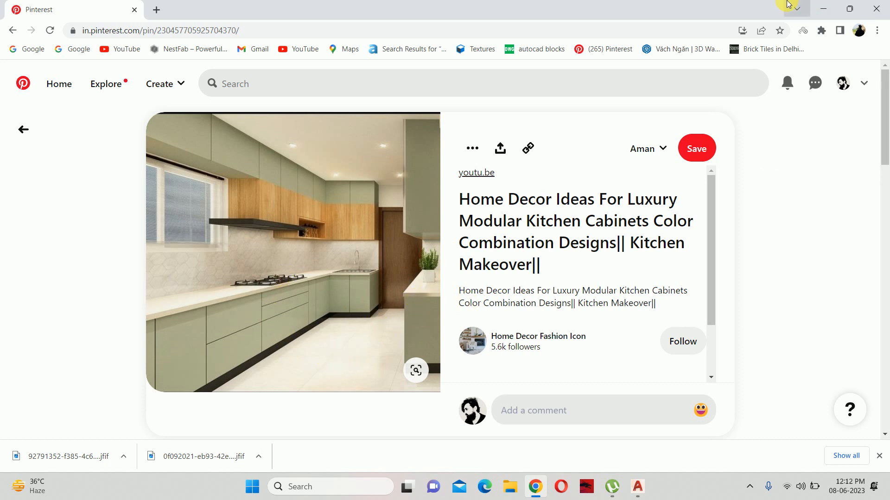
Step: Switch back to AutoCAD and offset the elevation's base line 4" upward
{"action": "left_click", "coordinate": [815, 6]}
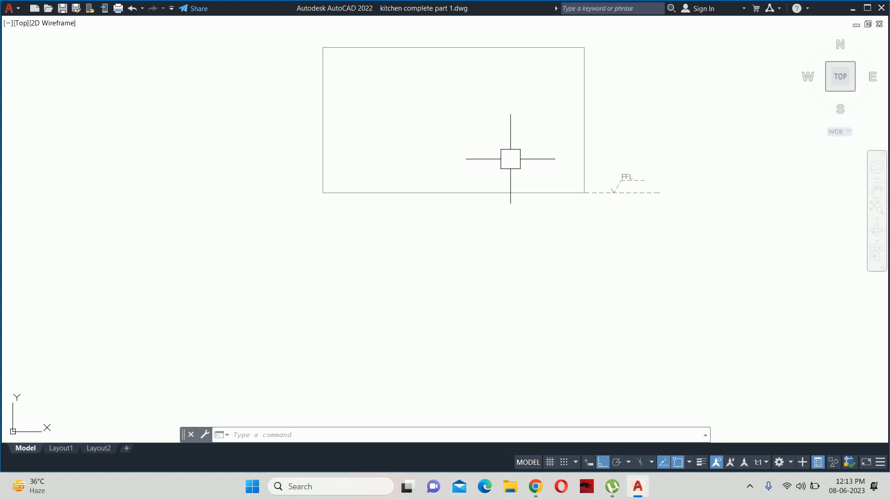
{"action": "key", "text": "Return"}
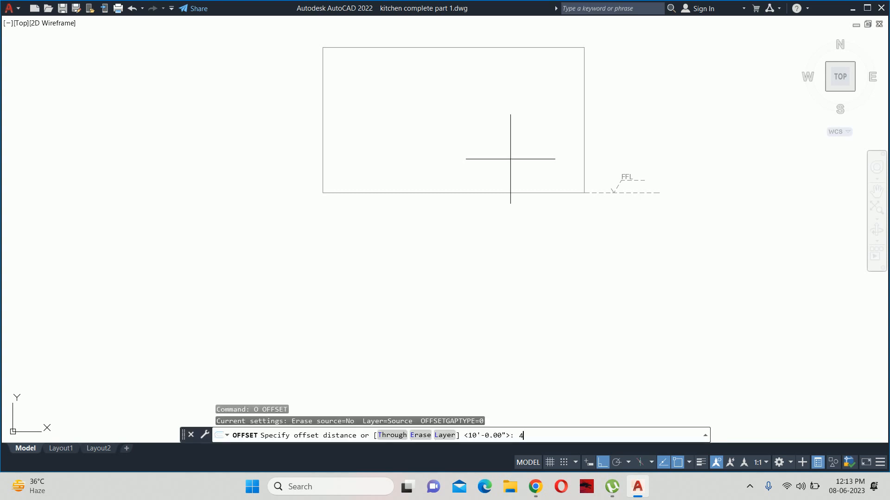
{"action": "key", "text": "Return"}
{"action": "left_click", "coordinate": [518, 192]}
{"action": "left_click", "coordinate": [522, 151]}
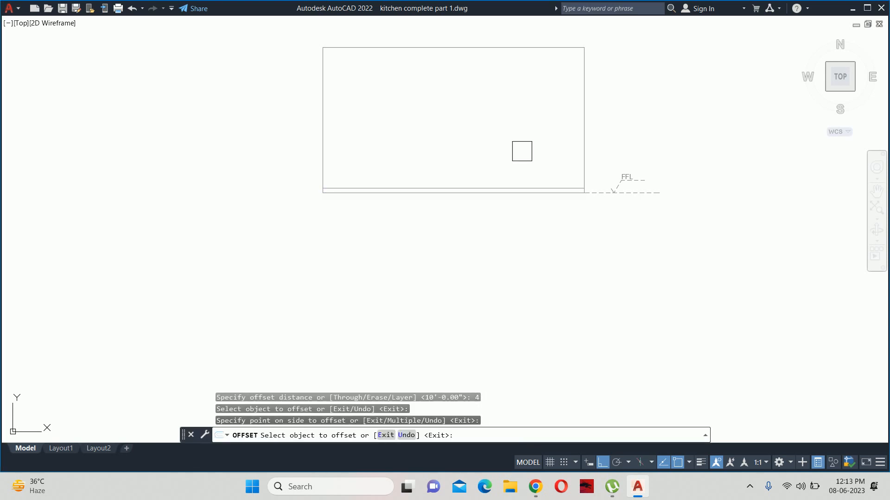
{"action": "key", "text": "Escape"}
{"action": "key", "text": "Escape"}
{"action": "scroll", "coordinate": [594, 185], "scroll_direction": "up", "scroll_amount": 7}
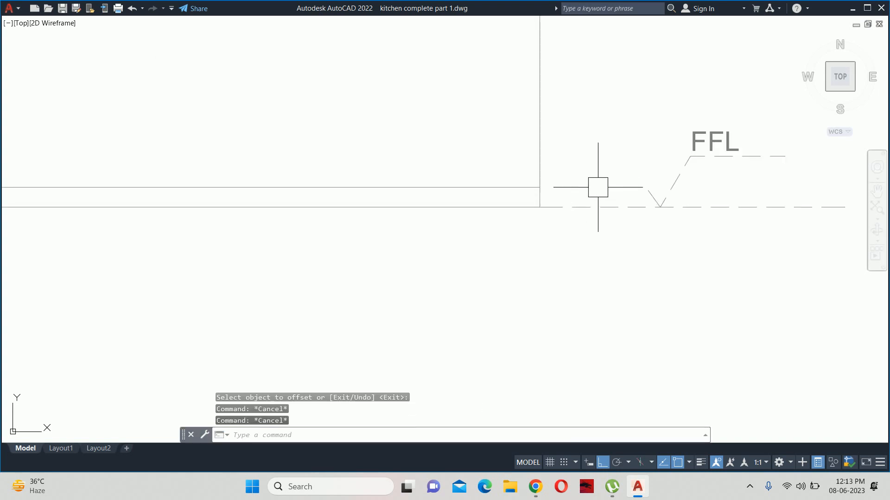
{"action": "key", "text": "Escape"}
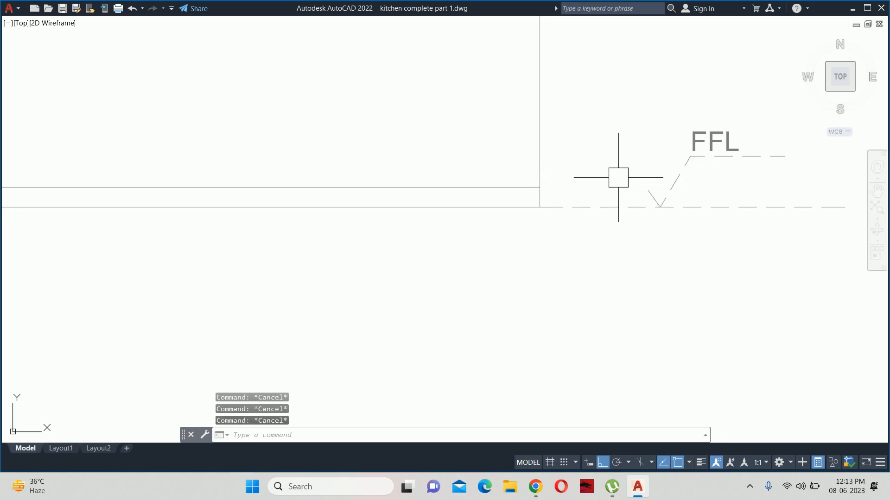
Step: Move the level marker and its FFL text horizontally along the dashed line, farther from the elevation outline
{"action": "middle_click_drag", "start_coordinate": [641, 179], "coordinate": [566, 185]}
{"action": "type", "text": "m"}
{"action": "key", "text": "space"}
{"action": "left_click", "coordinate": [686, 108]}
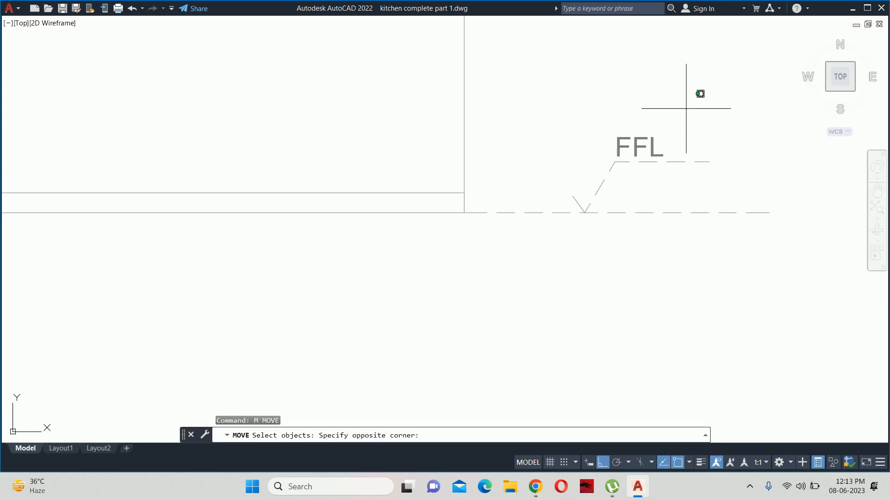
{"action": "left_click", "coordinate": [631, 137]}
{"action": "left_click", "coordinate": [582, 204]}
{"action": "key", "text": "space"}
{"action": "left_click", "coordinate": [610, 107]}
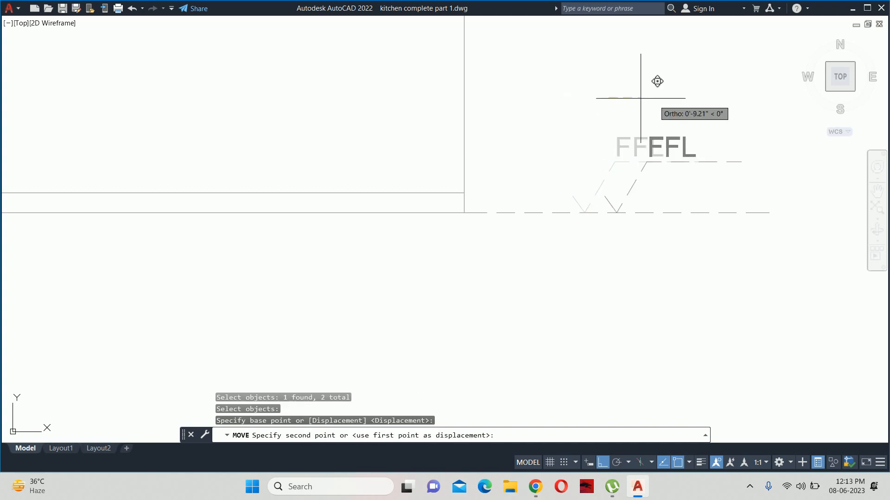
{"action": "left_click", "coordinate": [675, 100]}
{"action": "key", "text": "Escape"}
{"action": "key", "text": "Escape"}
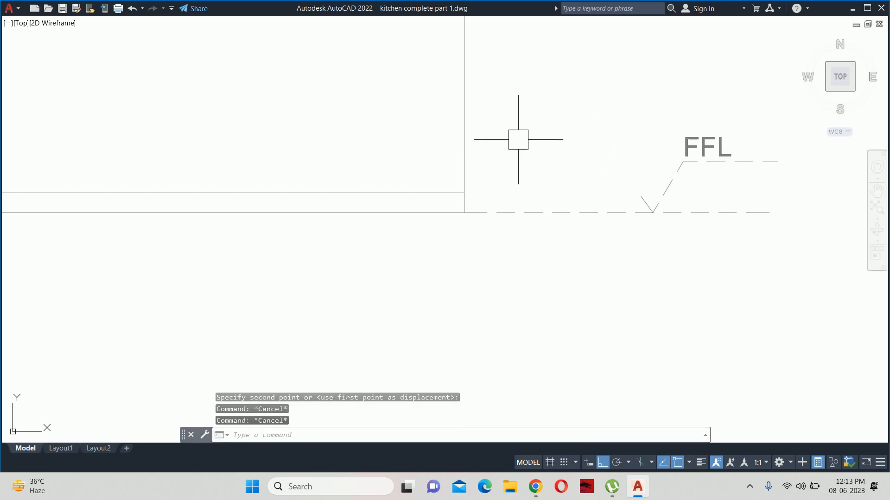
Step: Copy the FFL marker and its text from the floor line to the outer end of the 4" offset line
{"action": "type", "text": "co"}
{"action": "key", "text": "space"}
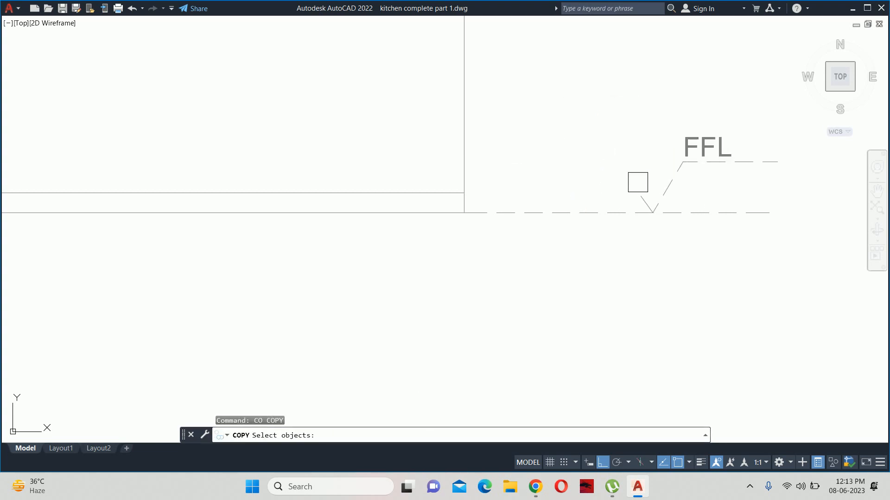
{"action": "left_click", "coordinate": [639, 186]}
{"action": "left_click", "coordinate": [731, 90]}
{"action": "key", "text": "space"}
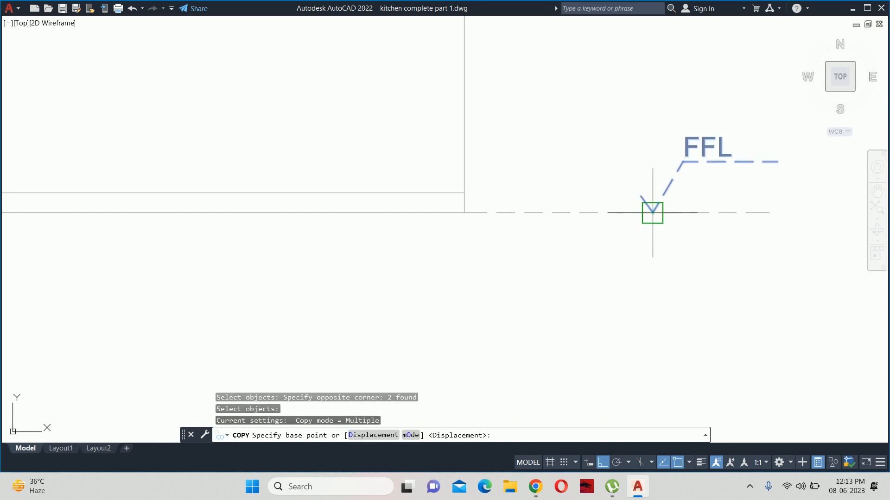
{"action": "left_click", "coordinate": [652, 213]}
{"action": "left_click", "coordinate": [464, 192]}
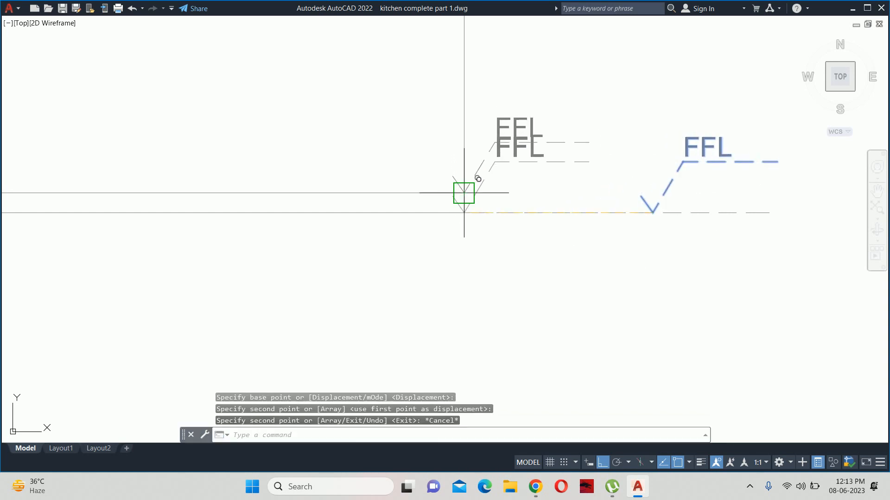
{"action": "key", "text": "Escape"}
{"action": "key", "text": "Escape"}
{"action": "key", "text": "Escape"}
Step: Move the copied marker and its text horizontally a short distance away from the elevation outline
{"action": "type", "text": "m"}
{"action": "key", "text": "space"}
{"action": "left_click", "coordinate": [518, 172]}
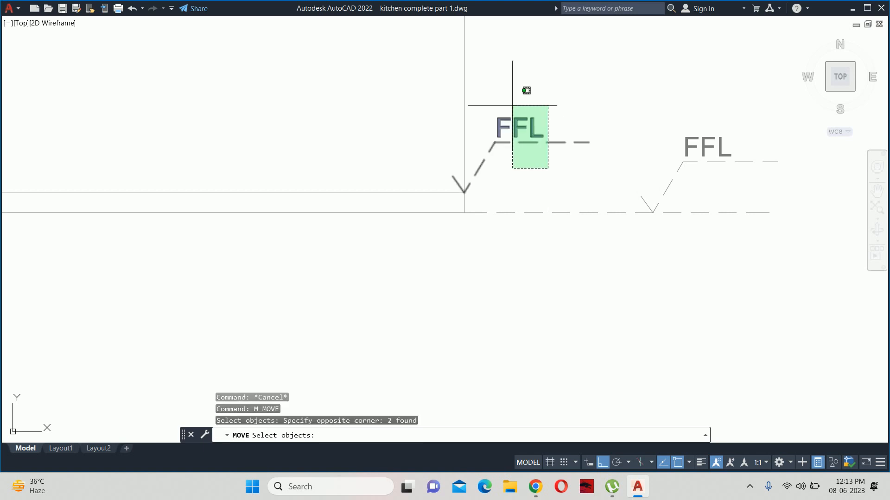
{"action": "left_click", "coordinate": [538, 100]}
{"action": "key", "text": "space"}
{"action": "left_click", "coordinate": [551, 72]}
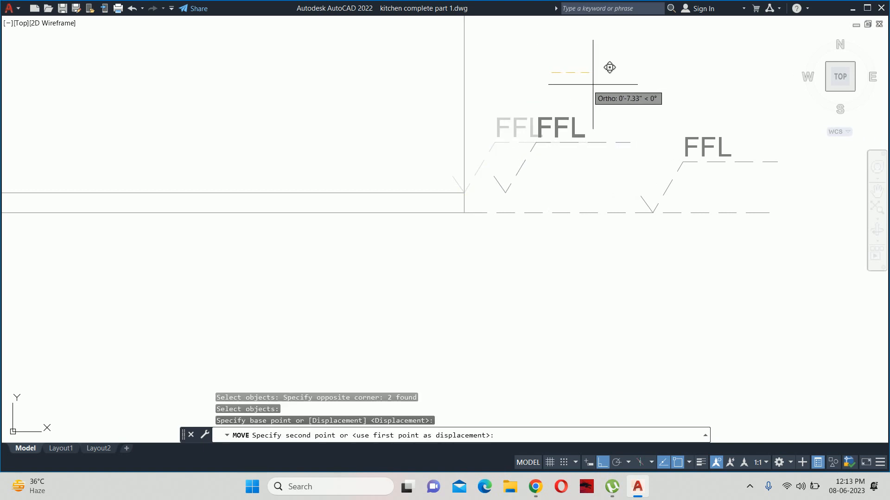
{"action": "key", "text": "Escape"}
{"action": "key", "text": "Escape"}
{"action": "key", "text": "Escape"}
Step: Draw a horizontal line outward from the end of the 4" offset line, passing beneath the copied marker
{"action": "type", "text": "l"}
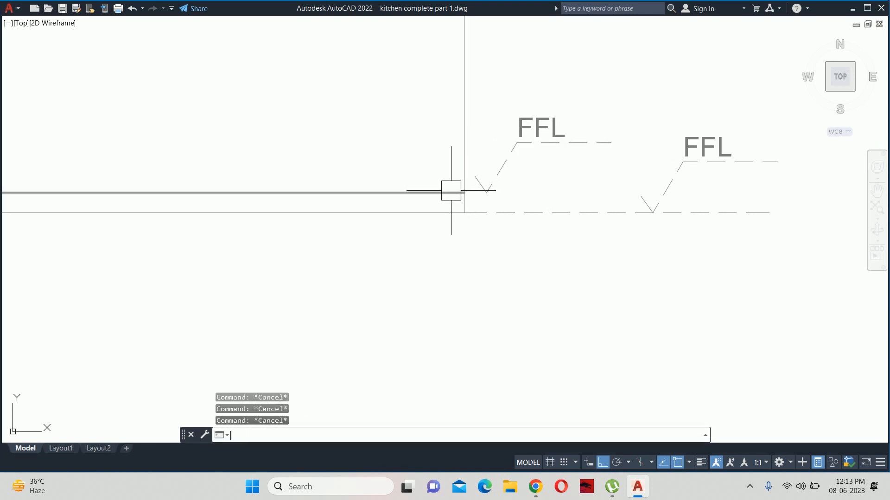
{"action": "key", "text": "space"}
{"action": "left_click", "coordinate": [464, 193]}
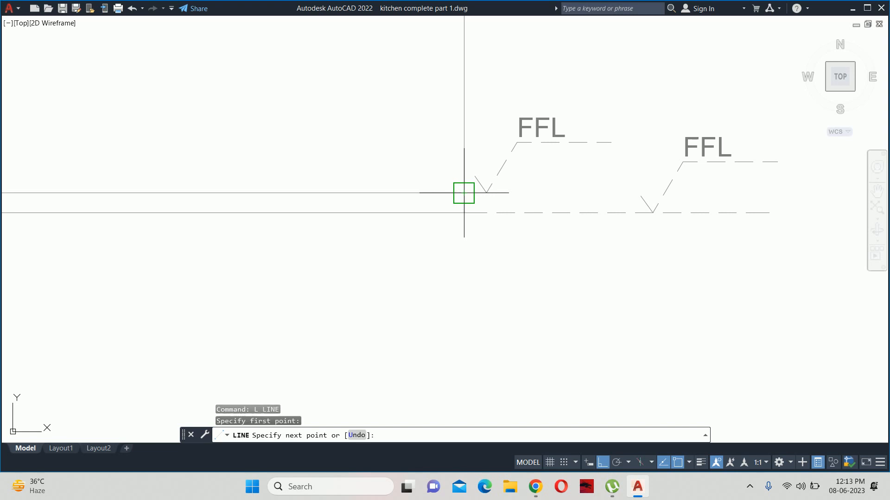
{"action": "left_click", "coordinate": [582, 191]}
{"action": "key", "text": "Escape"}
{"action": "key", "text": "Escape"}
{"action": "key", "text": "Escape"}
Step: Match the new line's properties to the dashed floor level line
{"action": "type", "text": "ma"}
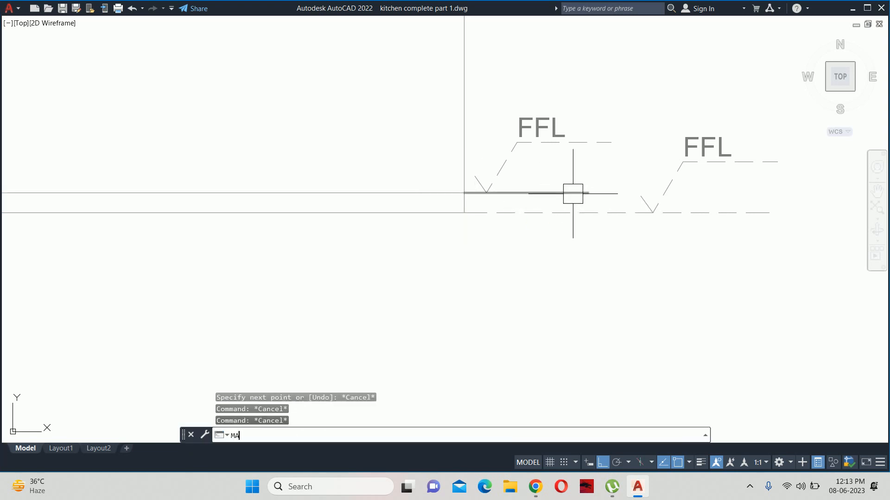
{"action": "key", "text": "space"}
{"action": "left_click", "coordinate": [558, 213]}
{"action": "key", "text": "Escape"}
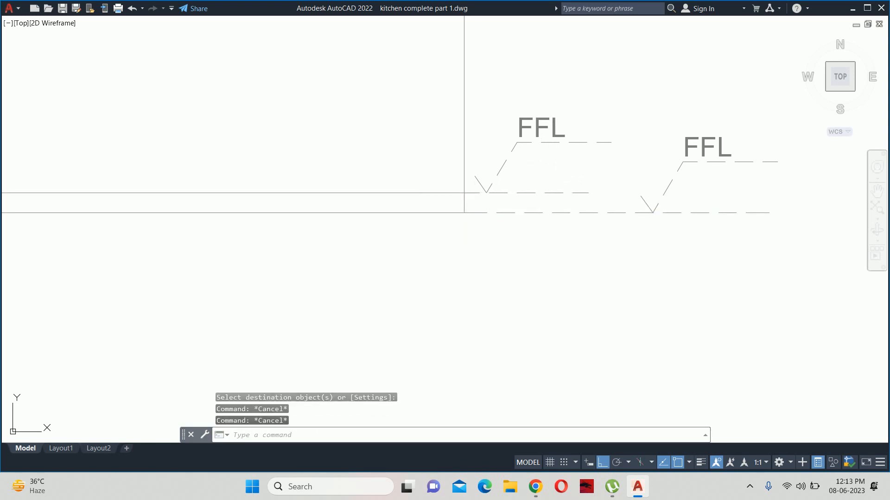
Step: Stretch the upper part of the copied marker and its text vertically so it sits higher than the FFL marker
{"action": "middle_click_drag", "start_coordinate": [553, 166], "coordinate": [556, 181]}
{"action": "type", "text": "s"}
{"action": "key", "text": "space"}
{"action": "left_click", "coordinate": [630, 104]}
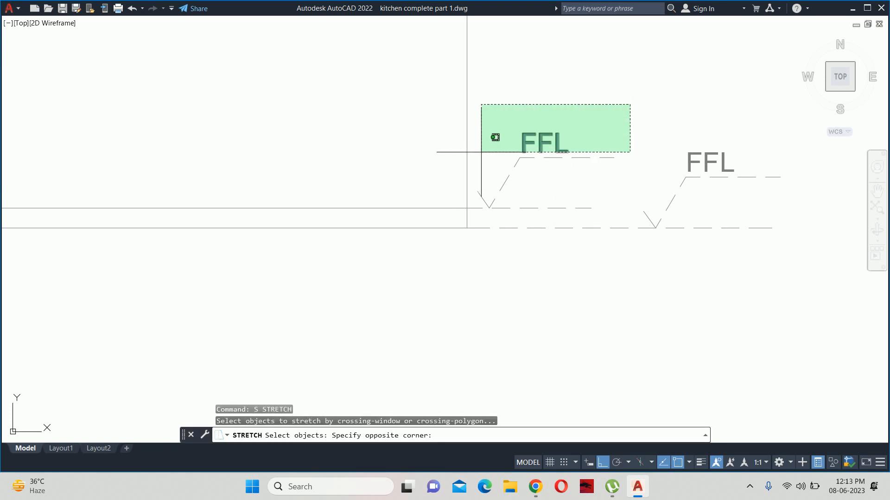
{"action": "left_click", "coordinate": [481, 167]}
{"action": "key", "text": "Return"}
{"action": "left_click", "coordinate": [629, 150]}
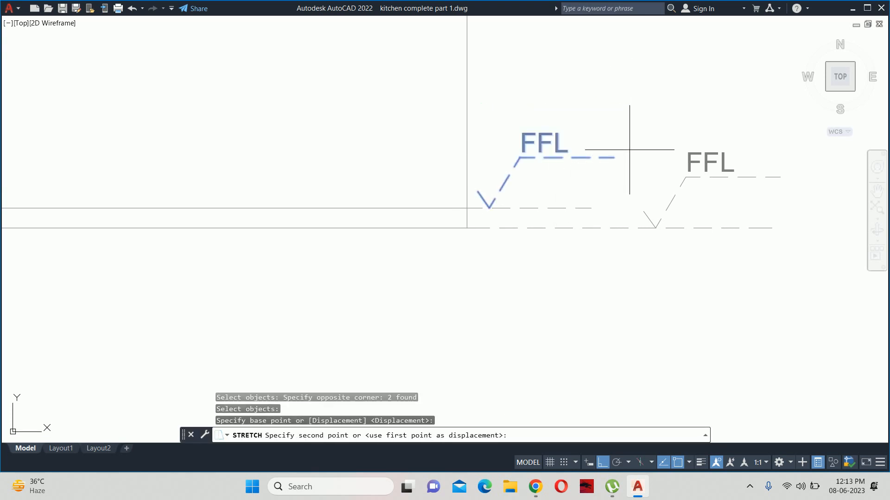
{"action": "left_click", "coordinate": [635, 108]}
{"action": "key", "text": "Escape"}
{"action": "key", "text": "Escape"}
{"action": "key", "text": "Escape"}
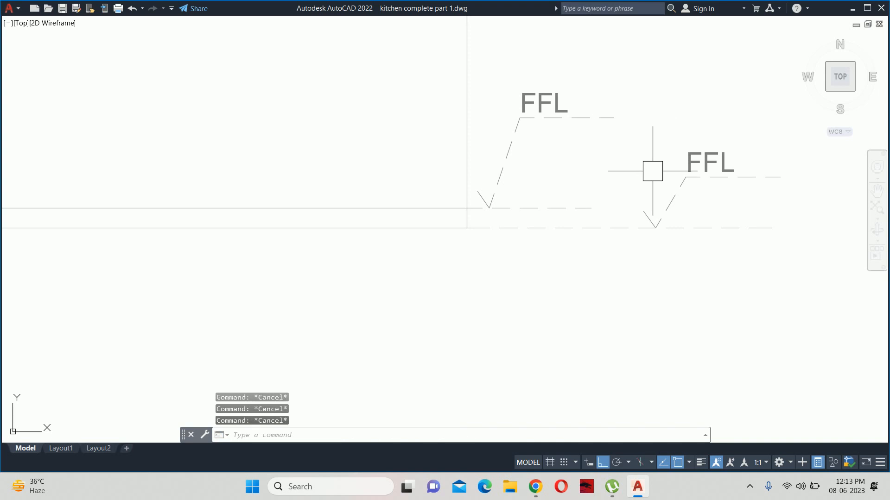
{"action": "type", "text": "m"}
{"action": "key", "text": "Return"}
{"action": "left_click", "coordinate": [717, 199]}
{"action": "left_click", "coordinate": [682, 147]}
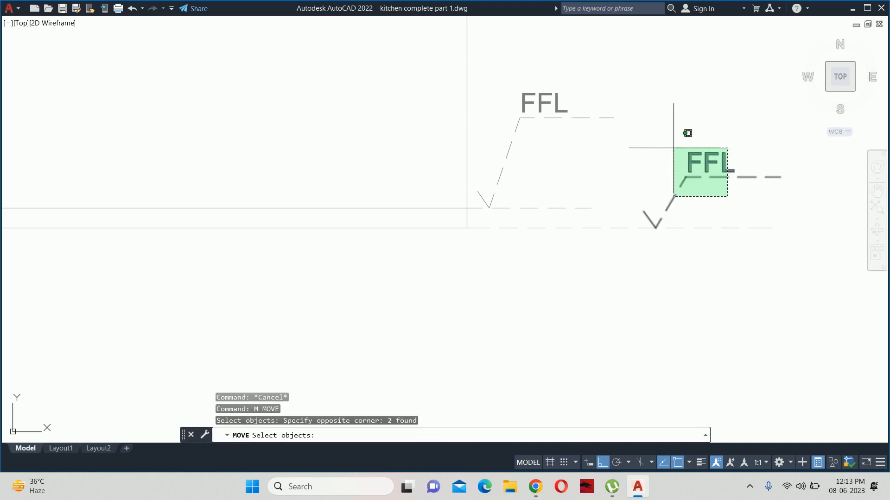
{"action": "key", "text": "Return"}
{"action": "left_click", "coordinate": [725, 93]}
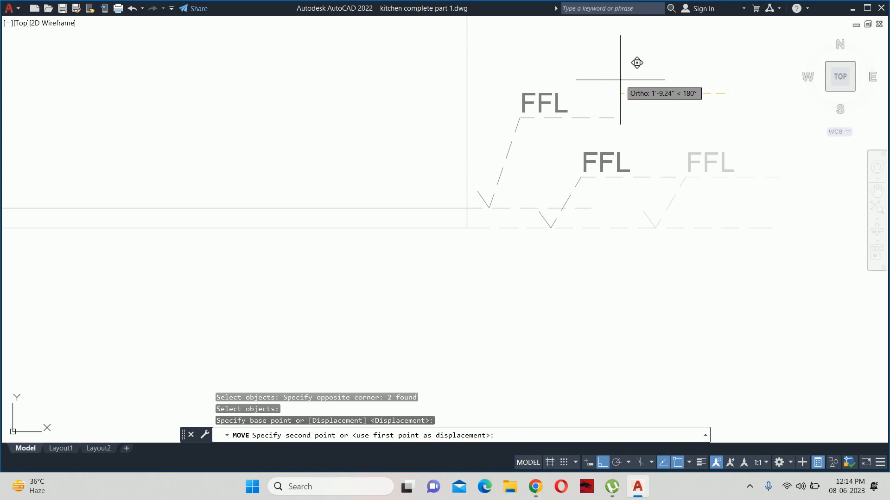
{"action": "key", "text": "Escape"}
{"action": "key", "text": "Escape"}
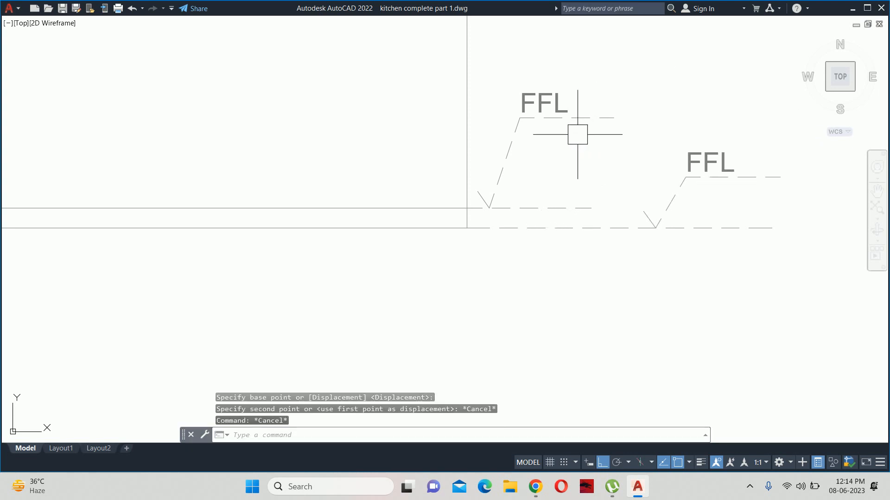
Step: Change the upper marker's text to "Skerting"
{"action": "double_click", "coordinate": [549, 109]}
{"action": "left_click_drag", "start_coordinate": [556, 111], "coordinate": [323, 87]}
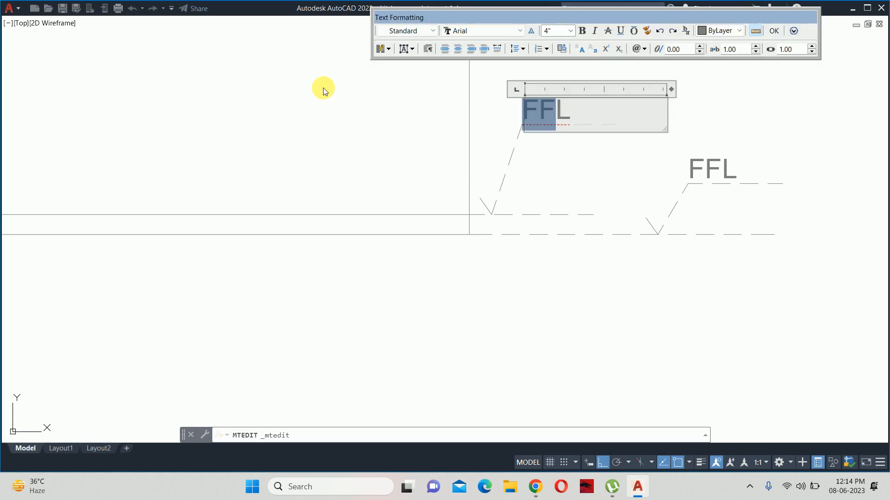
{"action": "key", "text": "Delete"}
{"action": "key", "text": "Delete"}
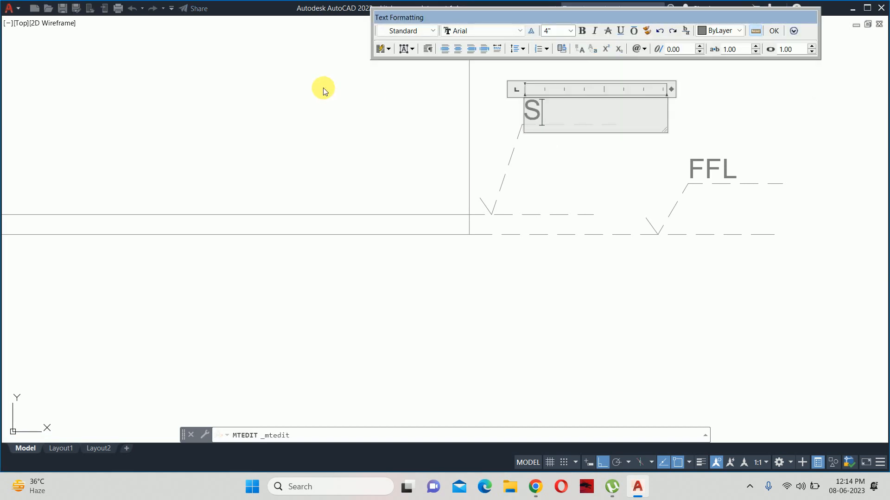
{"action": "type", "text": "Skerti"}
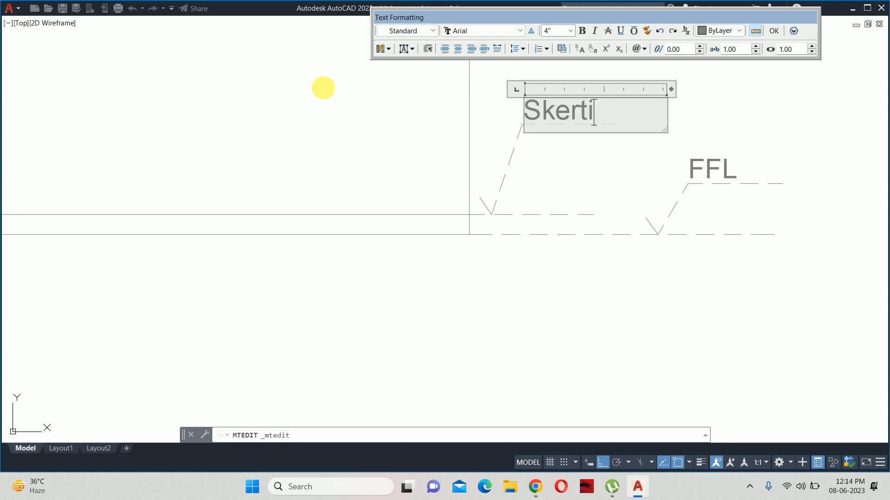
{"action": "type", "text": "ng"}
{"action": "key", "text": "Escape"}
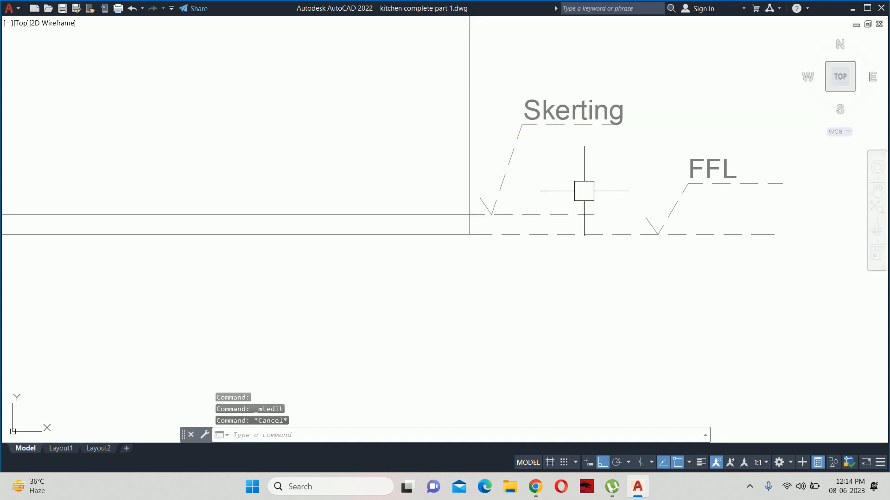
{"action": "key", "text": "Escape"}
{"action": "key", "text": "Escape"}
Step: Move the Skerting marker and its text horizontally farther from the elevation outline along its dashed line
{"action": "scroll", "coordinate": [589, 190], "scroll_direction": "down", "scroll_amount": 3}
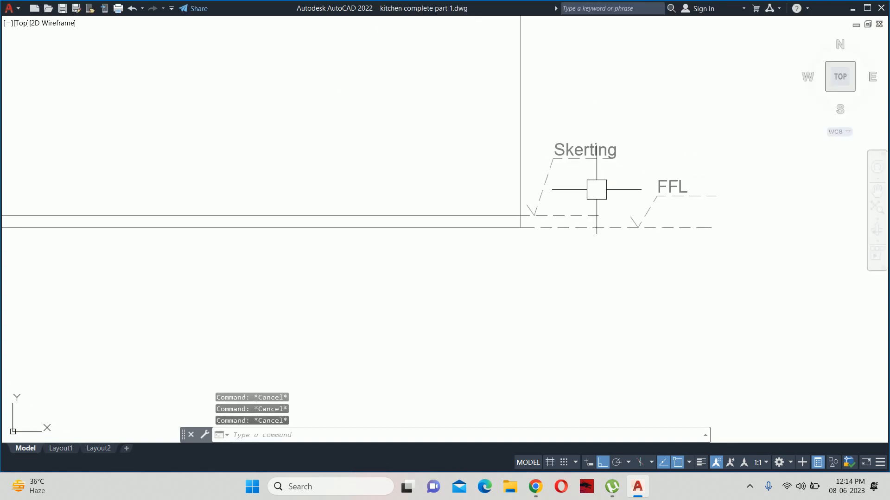
{"action": "type", "text": "m"}
{"action": "key", "text": "Return"}
{"action": "left_click", "coordinate": [658, 112]}
{"action": "left_click", "coordinate": [548, 165]}
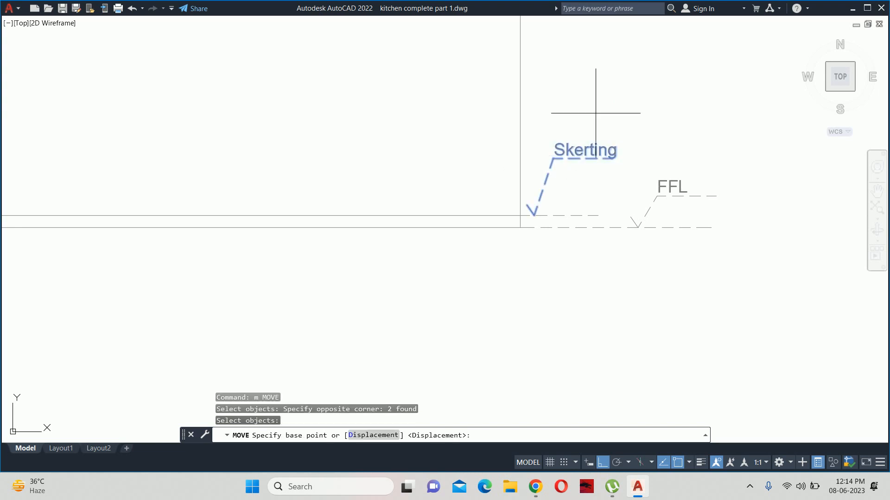
{"action": "left_click", "coordinate": [596, 113]}
{"action": "left_click", "coordinate": [629, 92]}
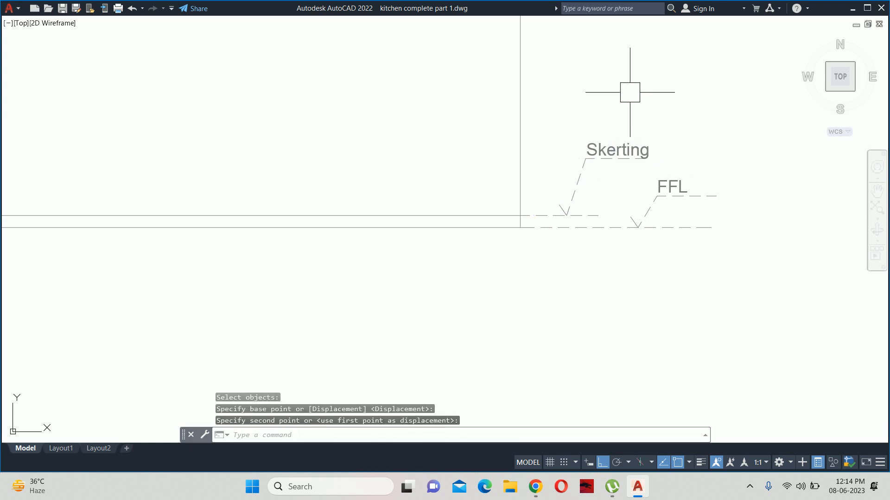
Step: Stretch the FFL text and the upper part of its marker horizontally toward the elevation, making the leader steeper
{"action": "type", "text": "s"}
{"action": "key", "text": "Return"}
{"action": "scroll", "coordinate": [671, 184], "scroll_direction": "up", "scroll_amount": 4}
{"action": "left_click", "coordinate": [795, 157]}
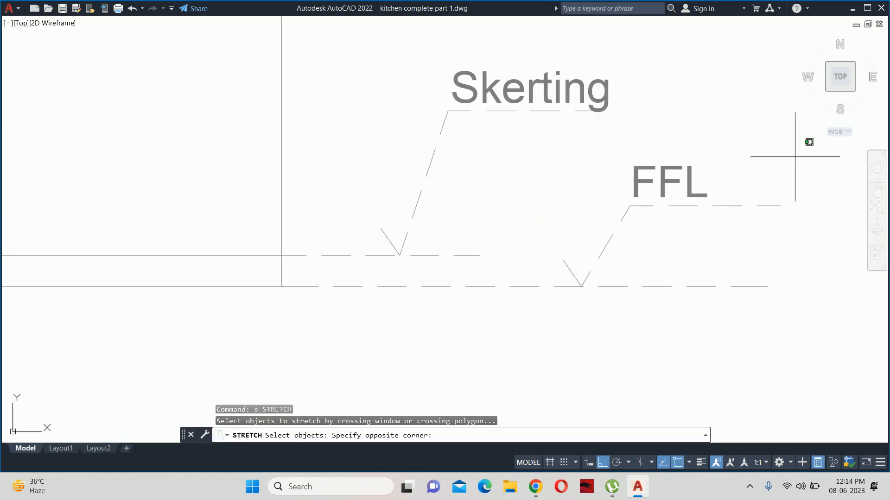
{"action": "left_click", "coordinate": [591, 218]}
{"action": "key", "text": "Return"}
{"action": "left_click", "coordinate": [640, 142]}
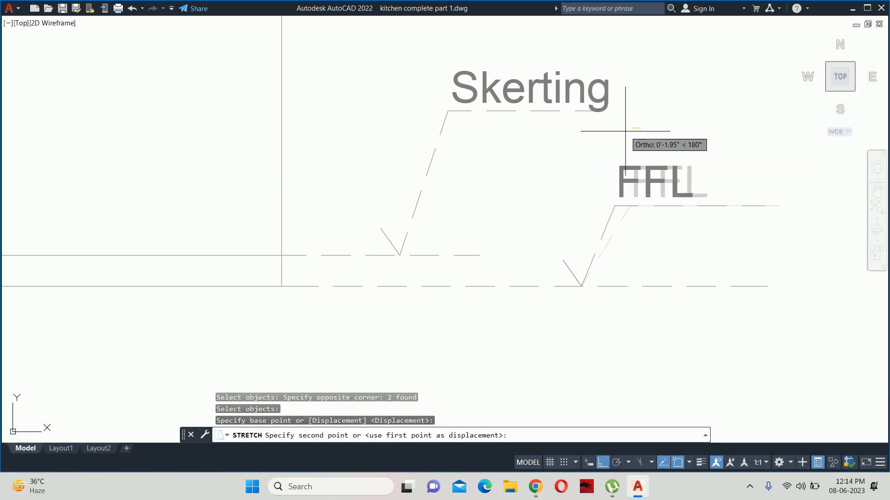
{"action": "key", "text": "Escape"}
{"action": "key", "text": "Escape"}
{"action": "scroll", "coordinate": [612, 158], "scroll_direction": "down", "scroll_amount": 3}
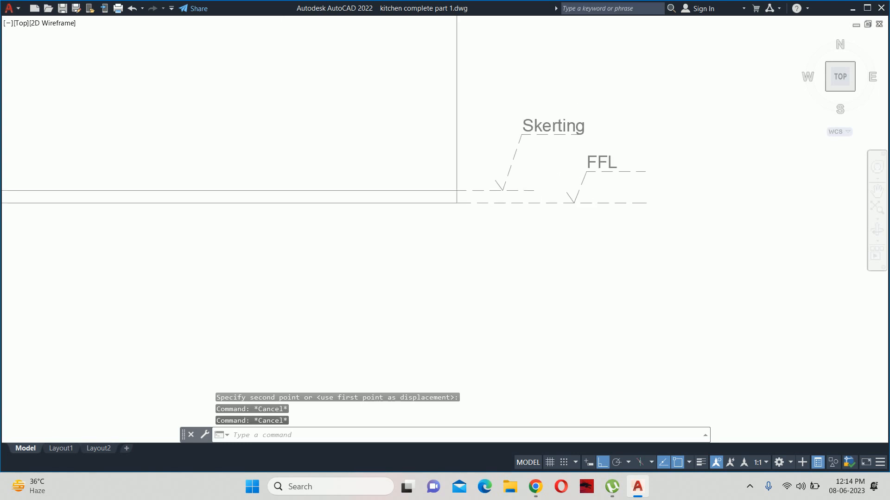
{"action": "scroll", "coordinate": [623, 178], "scroll_direction": "up", "scroll_amount": 1}
{"action": "key", "text": "Escape"}
Step: Set the drawing's linetype scale factor to 10
{"action": "middle_click_drag", "start_coordinate": [596, 182], "coordinate": [589, 203]}
{"action": "type", "text": "l"}
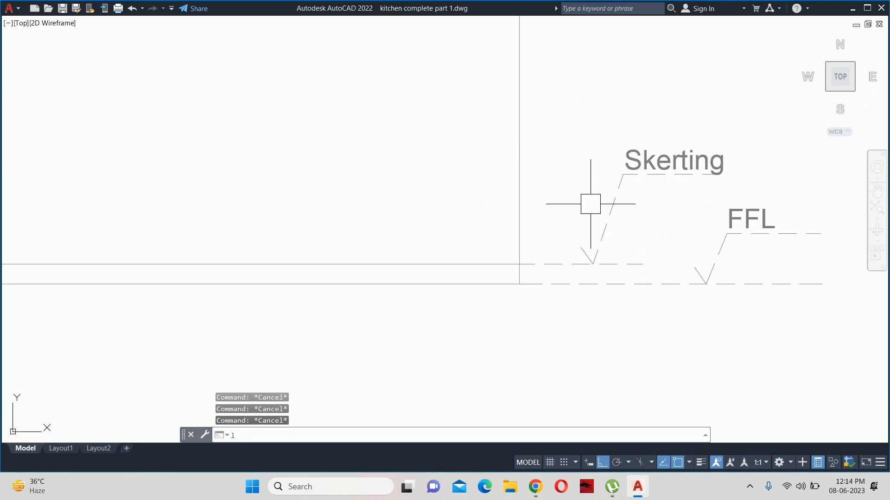
{"action": "type", "text": "ts"}
{"action": "key", "text": "Return"}
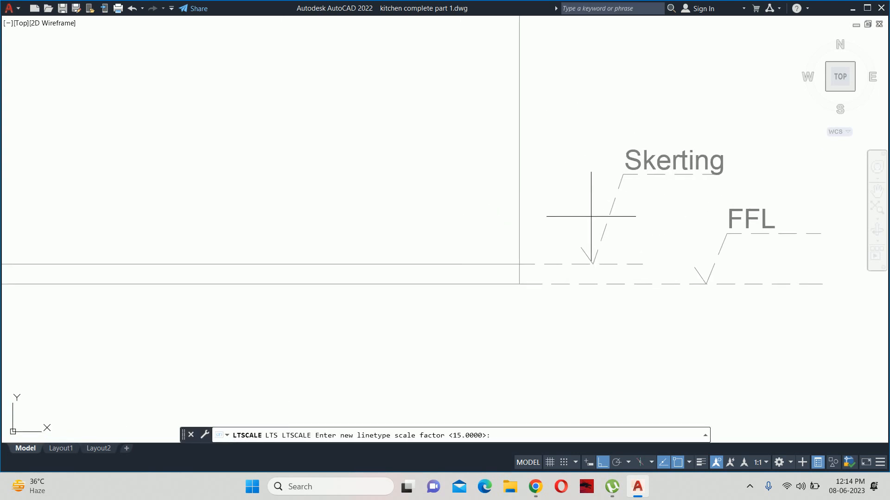
{"action": "type", "text": "1"}
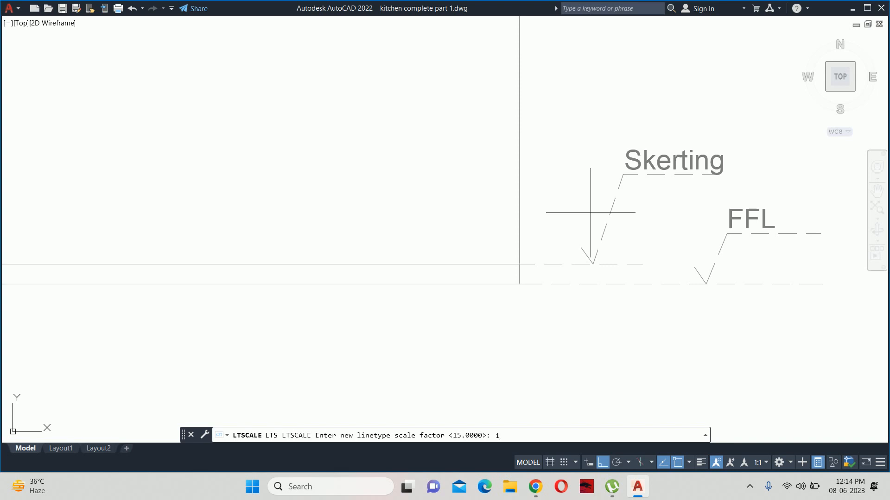
{"action": "type", "text": "0"}
{"action": "key", "text": "Return"}
{"action": "key", "text": "Escape"}
{"action": "key", "text": "Escape"}
Step: Examine the sink-wall counter units in the kitchen plan together with the elevation outline below it
{"action": "scroll", "coordinate": [572, 199], "scroll_direction": "down", "scroll_amount": 2}
{"action": "scroll", "coordinate": [552, 190], "scroll_direction": "down", "scroll_amount": 2}
{"action": "middle_click_drag", "start_coordinate": [552, 190], "coordinate": [596, 258]}
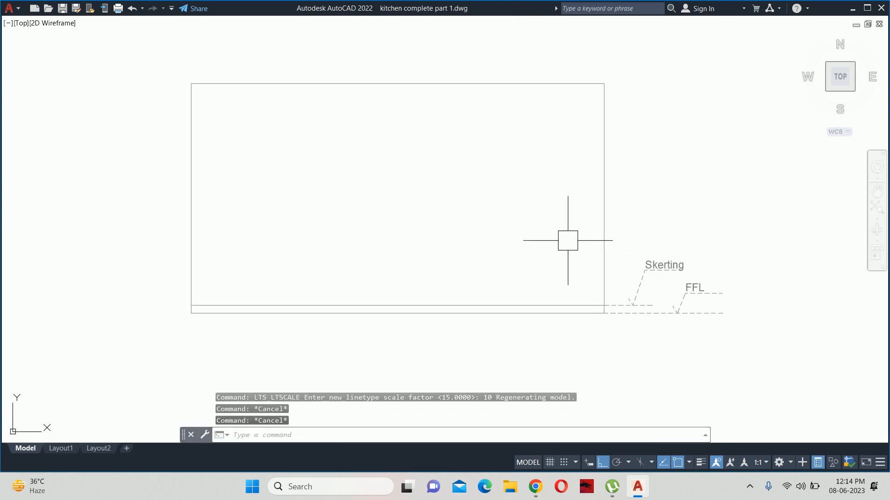
{"action": "scroll", "coordinate": [546, 194], "scroll_direction": "down", "scroll_amount": 5}
{"action": "middle_click_drag", "start_coordinate": [514, 78], "coordinate": [525, 155]}
{"action": "scroll", "coordinate": [519, 145], "scroll_direction": "up", "scroll_amount": 2}
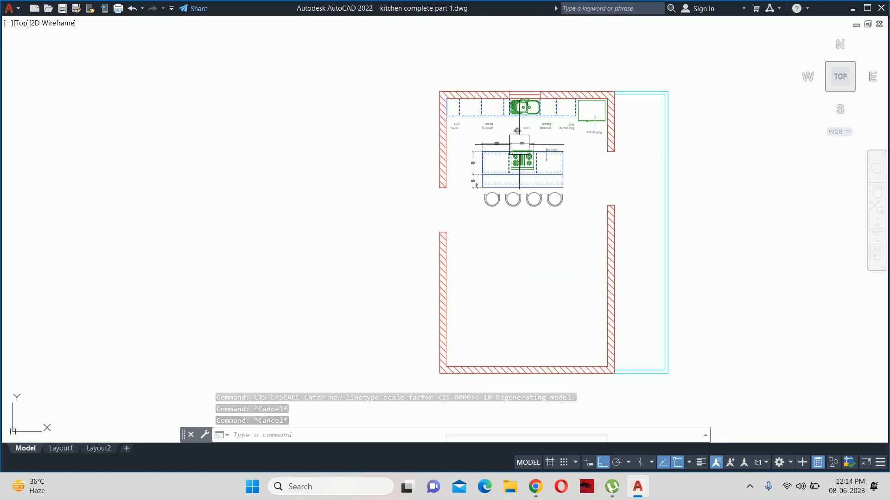
{"action": "scroll", "coordinate": [468, 95], "scroll_direction": "up", "scroll_amount": 2}
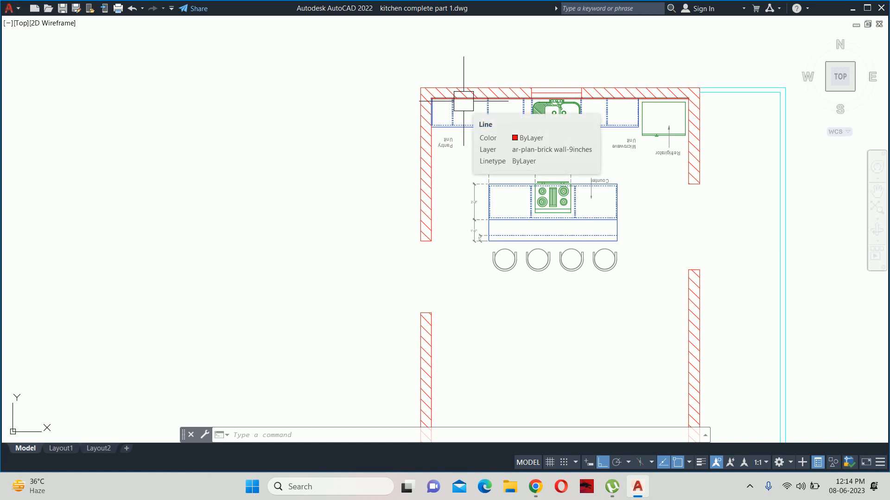
{"action": "scroll", "coordinate": [464, 101], "scroll_direction": "down", "scroll_amount": 2}
{"action": "scroll", "coordinate": [463, 101], "scroll_direction": "down", "scroll_amount": 2}
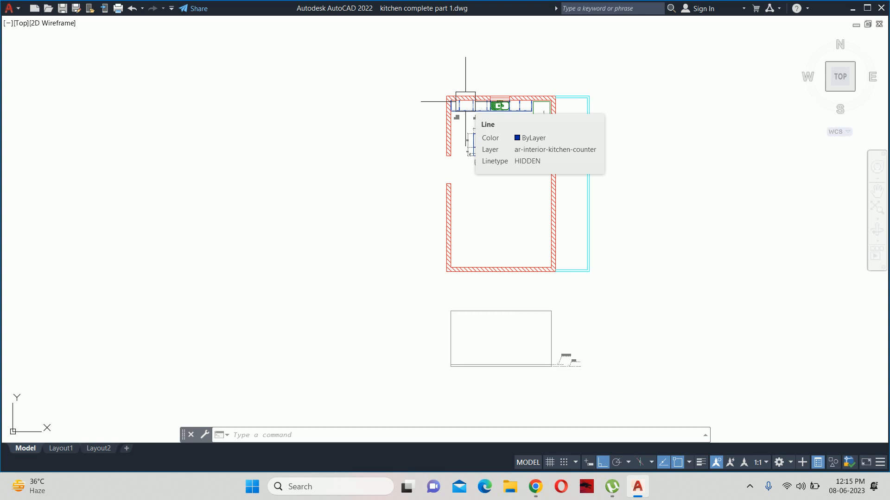
{"action": "key", "text": "alt+Tab"}
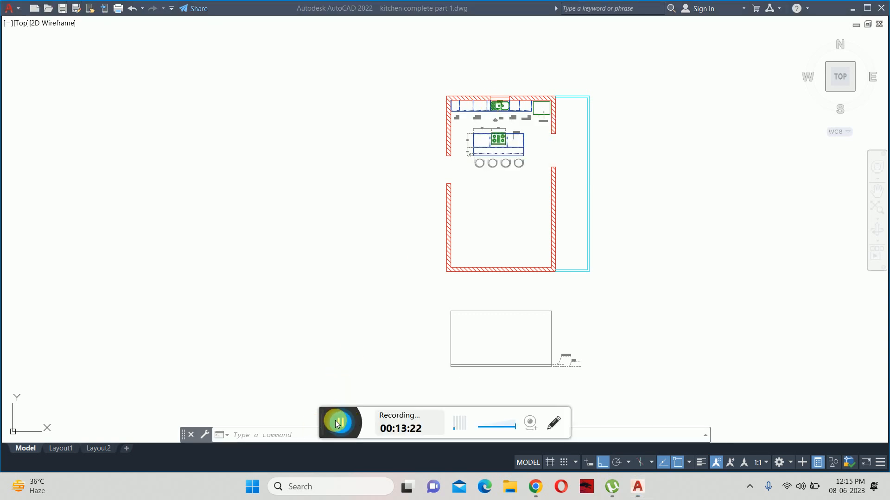
{"action": "left_click", "coordinate": [305, 422]}
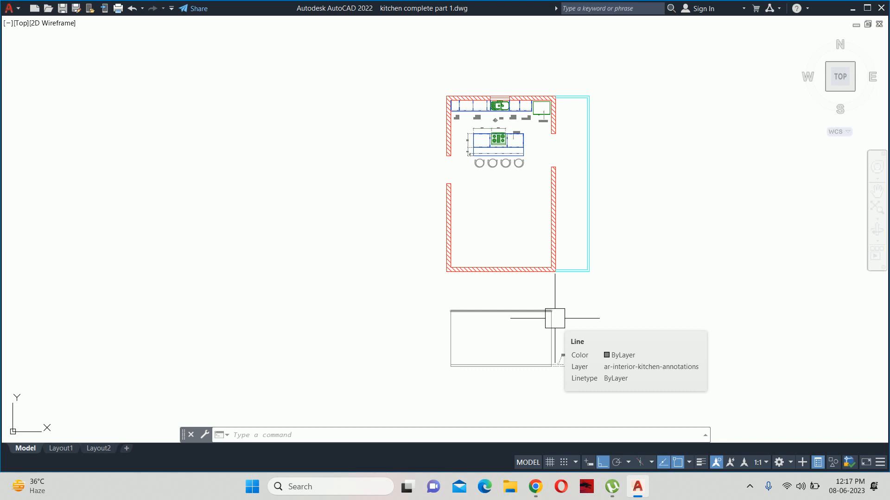
Step: Open the QuickCalc calculator and expand its units conversion section with Length as the units type
{"action": "type", "text": "QC"}
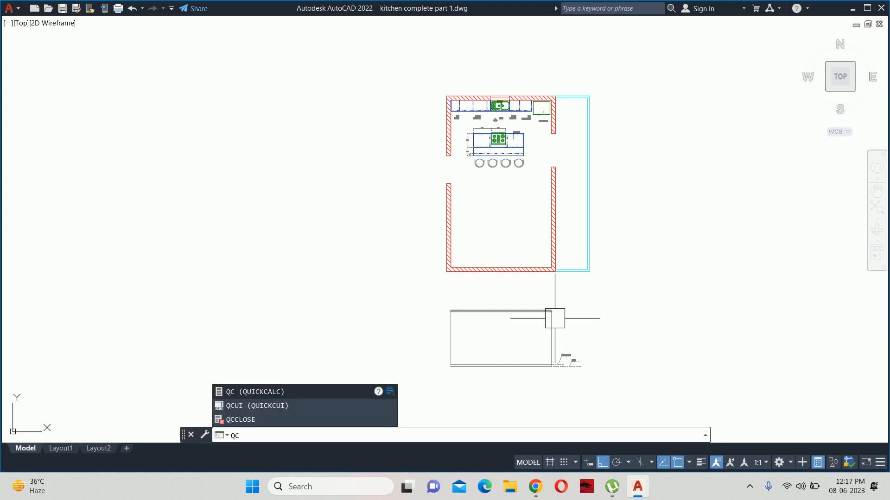
{"action": "key", "text": "Return"}
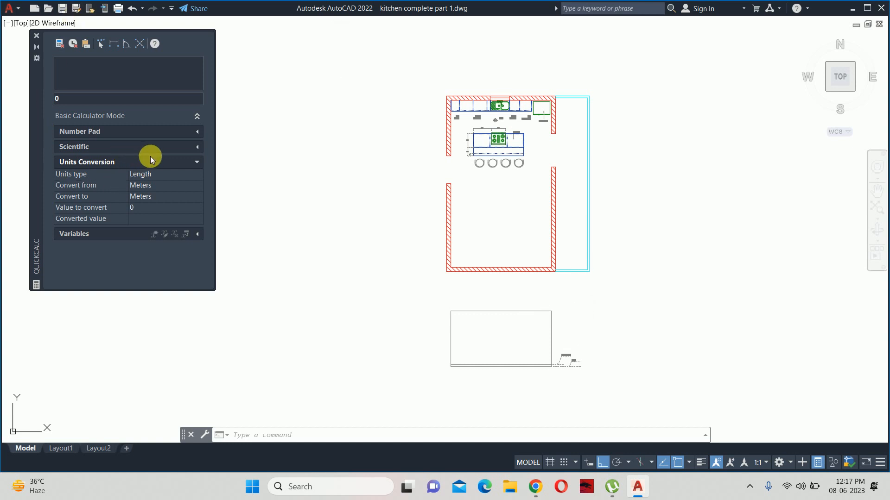
{"action": "left_click", "coordinate": [196, 161]}
{"action": "left_click", "coordinate": [197, 131]}
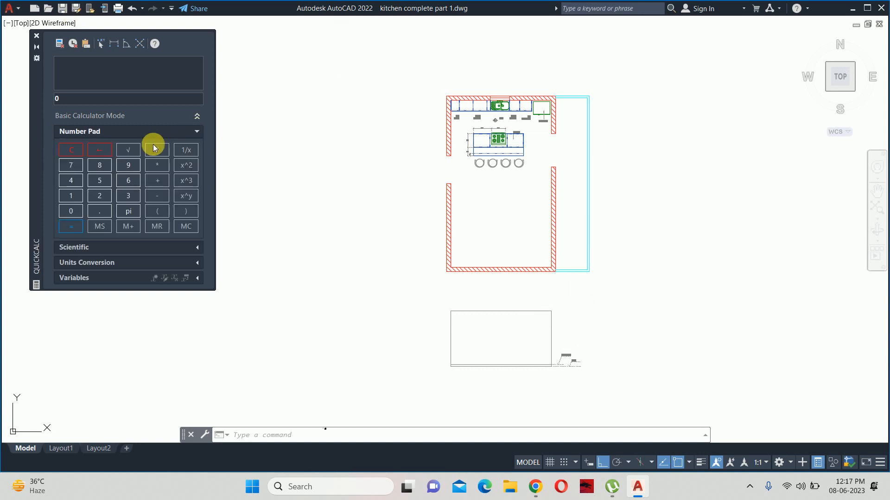
{"action": "left_click", "coordinate": [197, 131]}
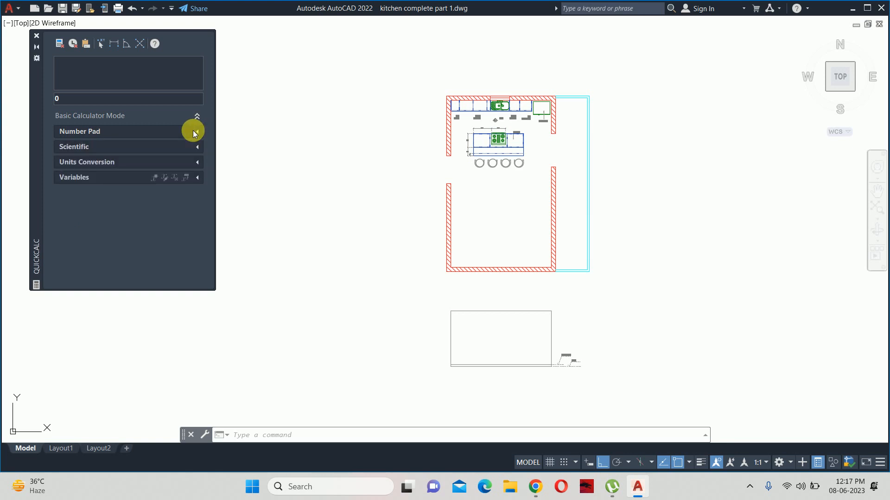
{"action": "left_click", "coordinate": [195, 164]}
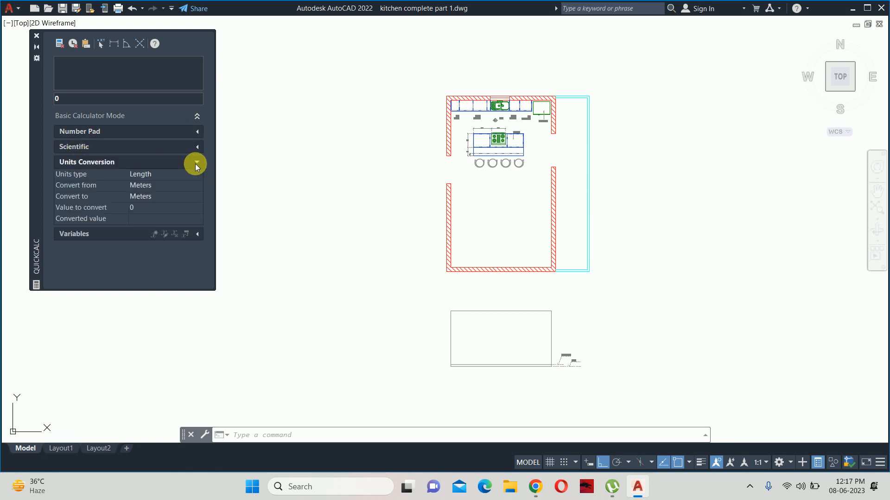
{"action": "left_click", "coordinate": [159, 177]}
{"action": "left_click", "coordinate": [158, 174]}
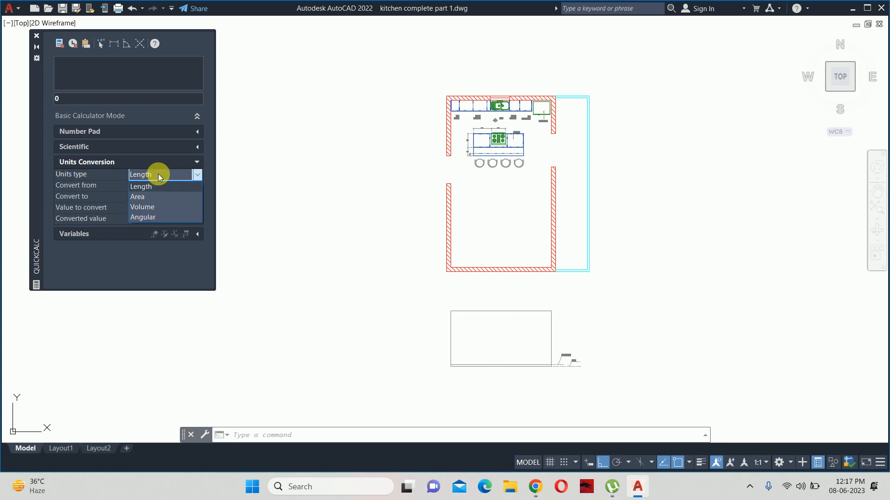
{"action": "left_click", "coordinate": [201, 252]}
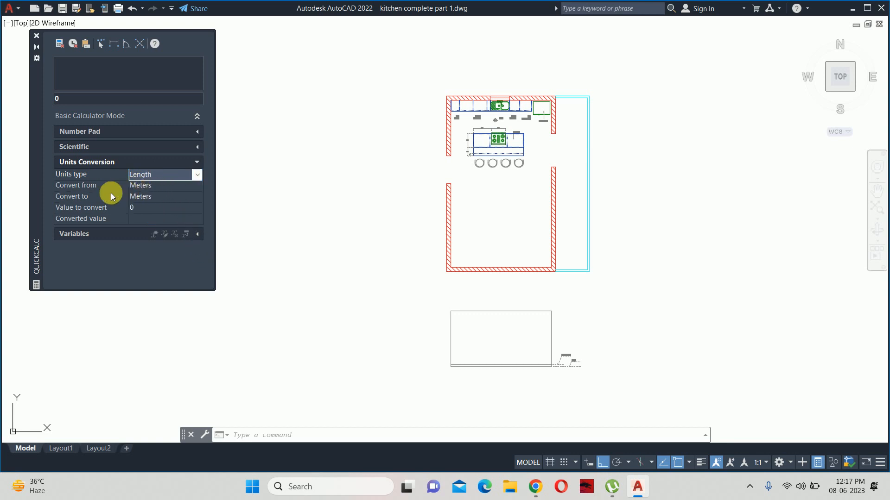
Step: Set the calculator's length conversion from millimeters to feet
{"action": "left_click", "coordinate": [135, 185]}
{"action": "left_click", "coordinate": [135, 184]}
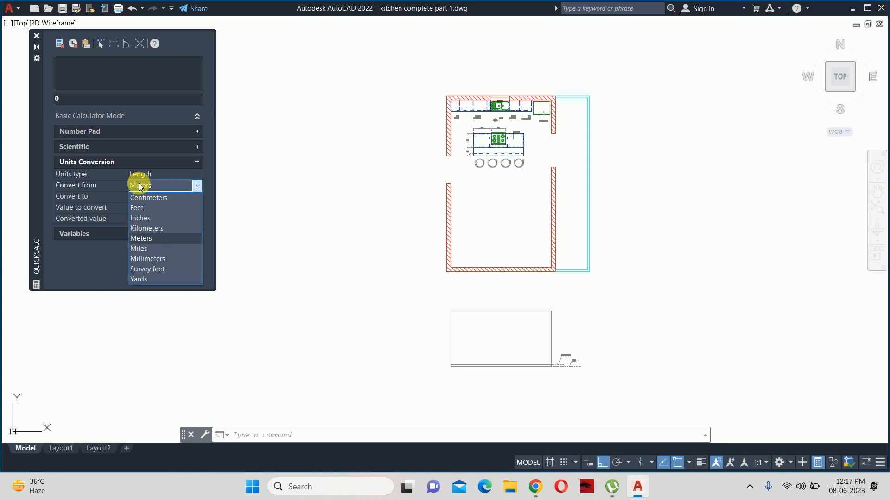
{"action": "left_click", "coordinate": [146, 261]}
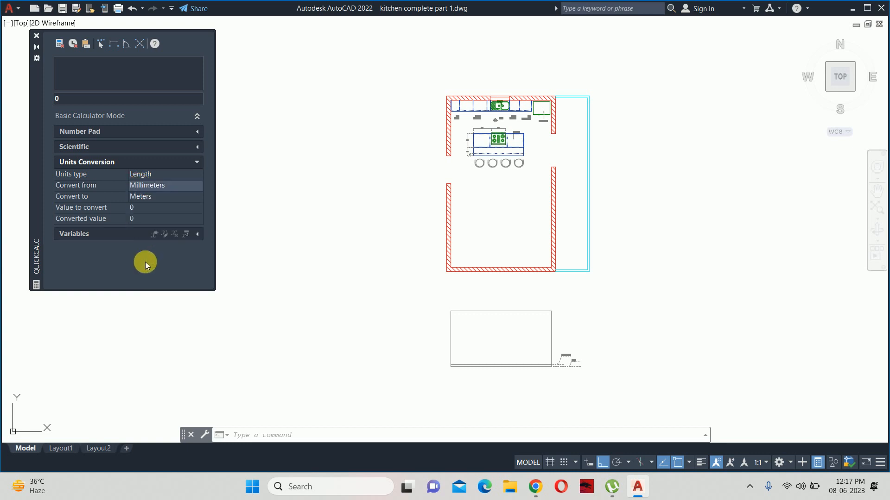
{"action": "left_click", "coordinate": [160, 199]}
{"action": "left_click", "coordinate": [159, 198]}
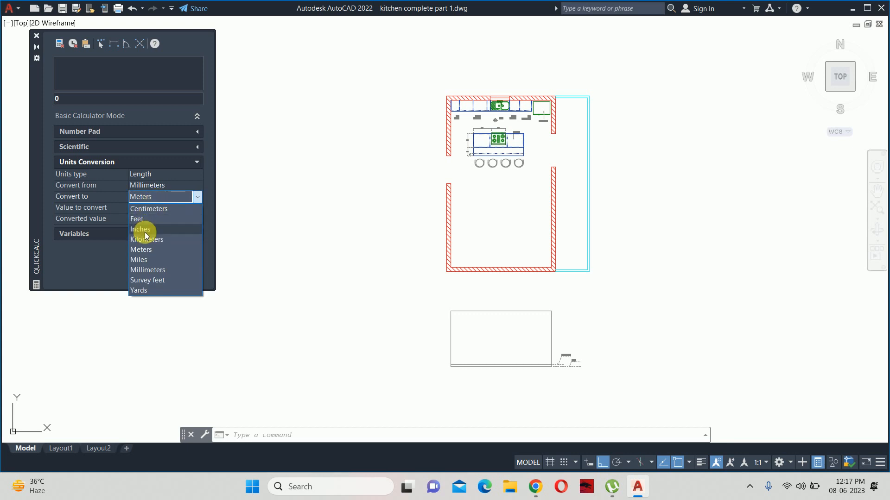
{"action": "left_click", "coordinate": [145, 230]}
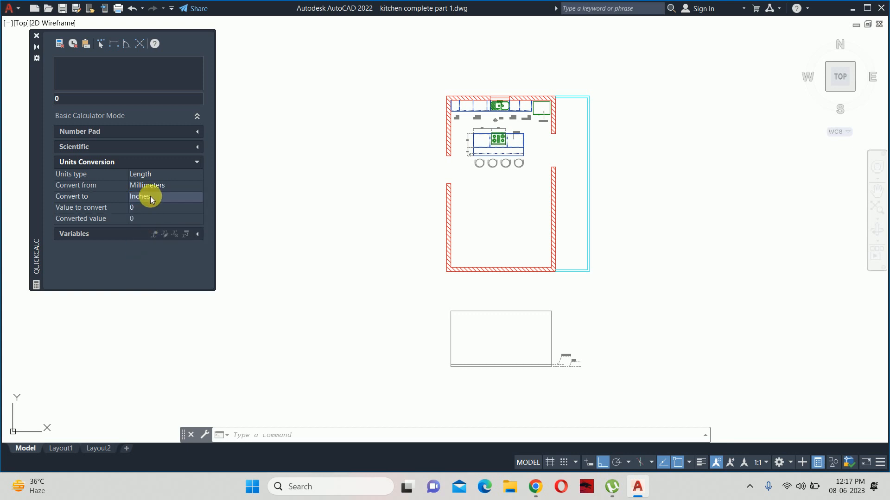
{"action": "left_click", "coordinate": [154, 201]}
{"action": "left_click", "coordinate": [178, 199]}
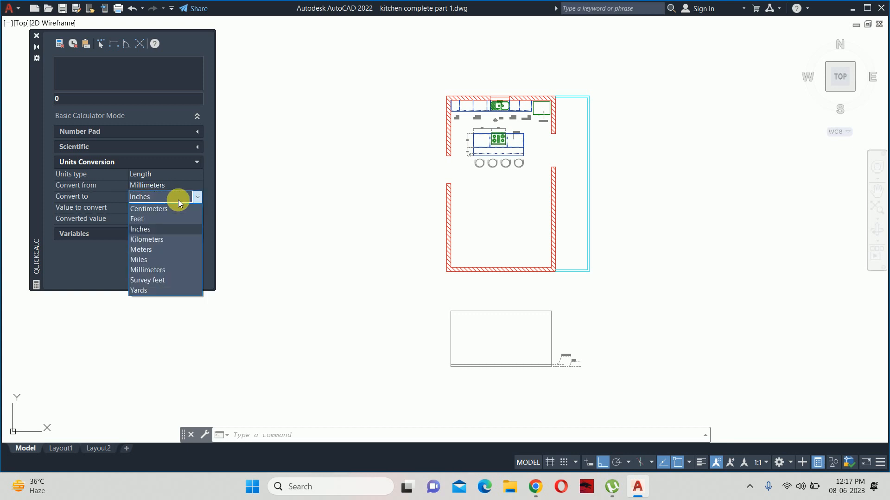
{"action": "left_click", "coordinate": [147, 221]}
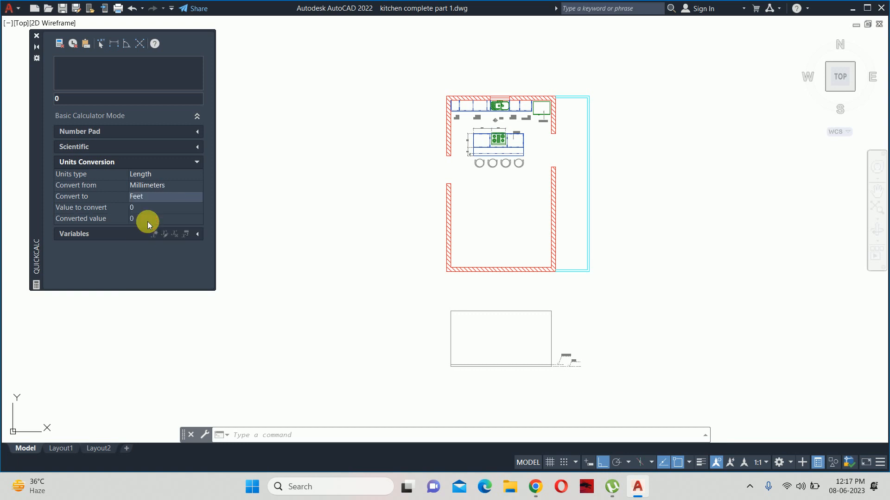
Step: Convert 850 millimeters to feet, and close the calculator
{"action": "left_click", "coordinate": [155, 209]}
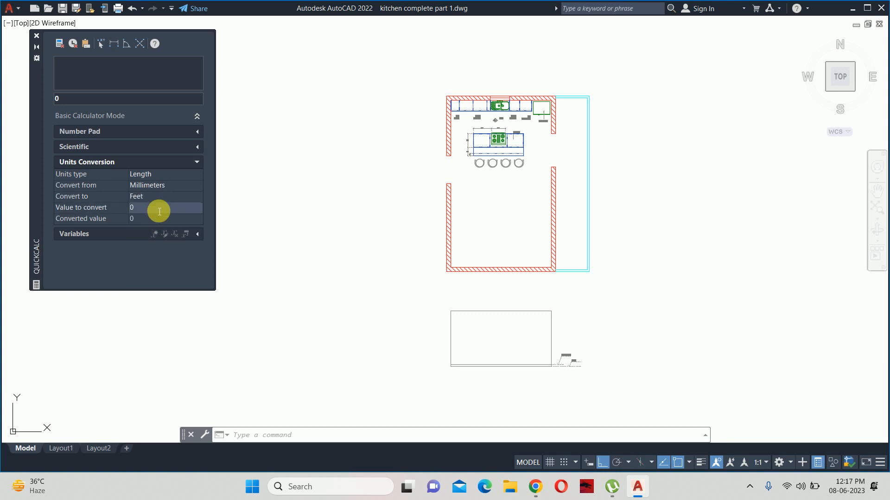
{"action": "type", "text": "850"}
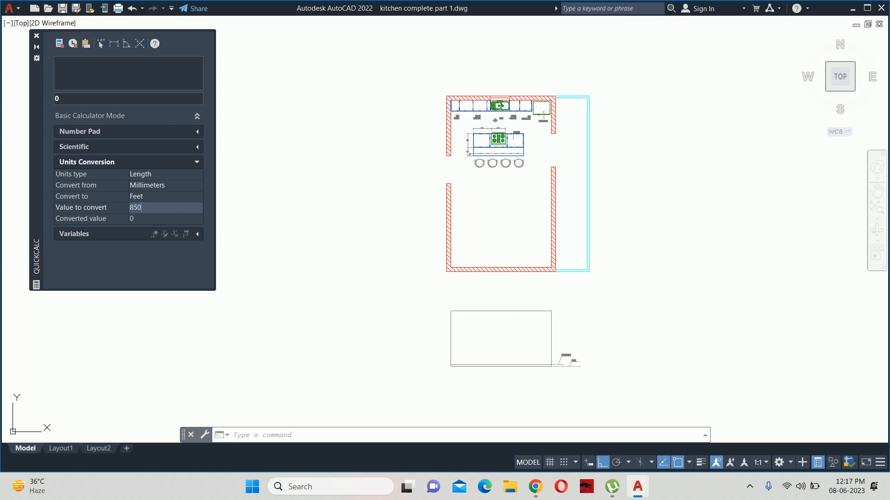
{"action": "key", "text": "Return"}
{"action": "left_click", "coordinate": [36, 36]}
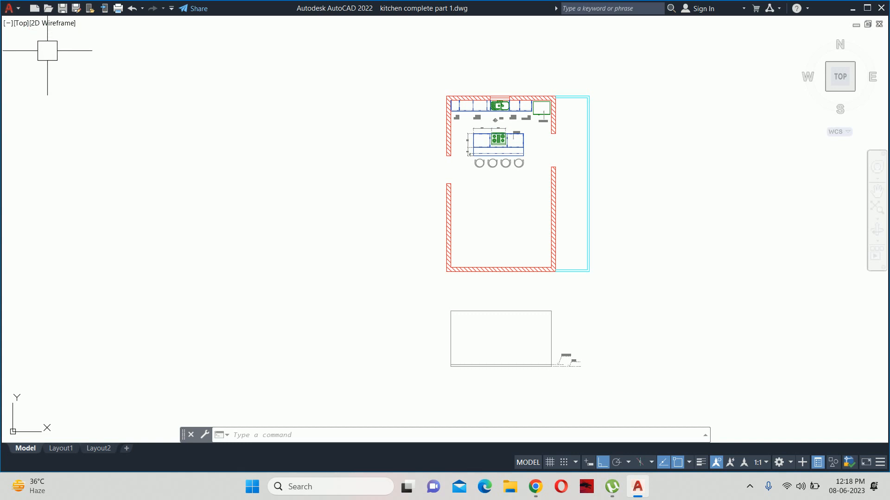
Step: Offset the elevation's floor line upward by 2'9" to mark the counter height
{"action": "scroll", "coordinate": [510, 366], "scroll_direction": "up", "scroll_amount": 6}
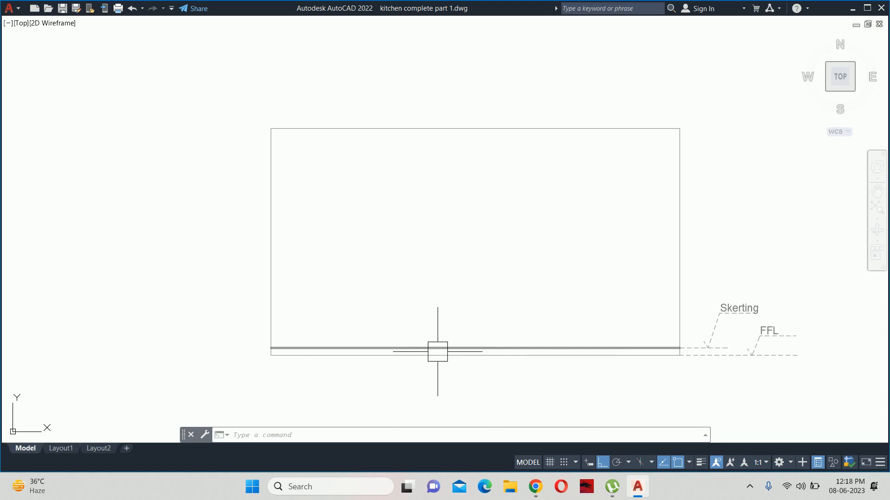
{"action": "type", "text": "o"}
{"action": "key", "text": "Return"}
{"action": "type", "text": "2'9"}
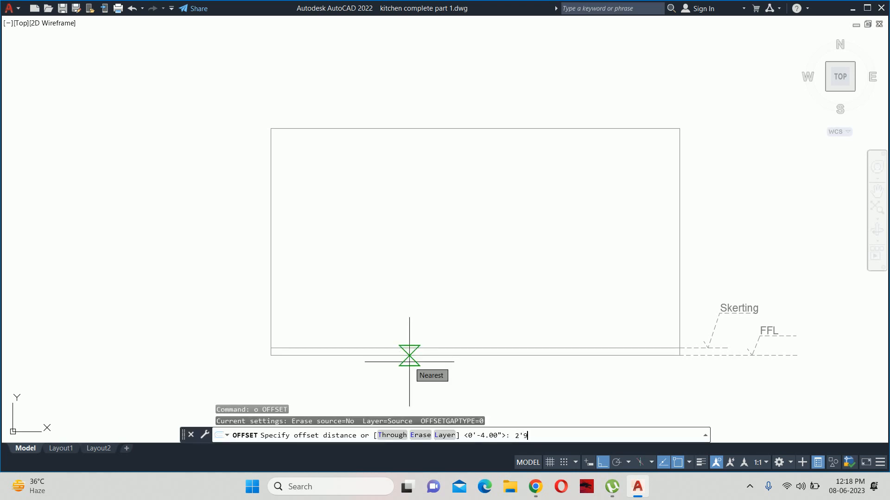
{"action": "key", "text": "Return"}
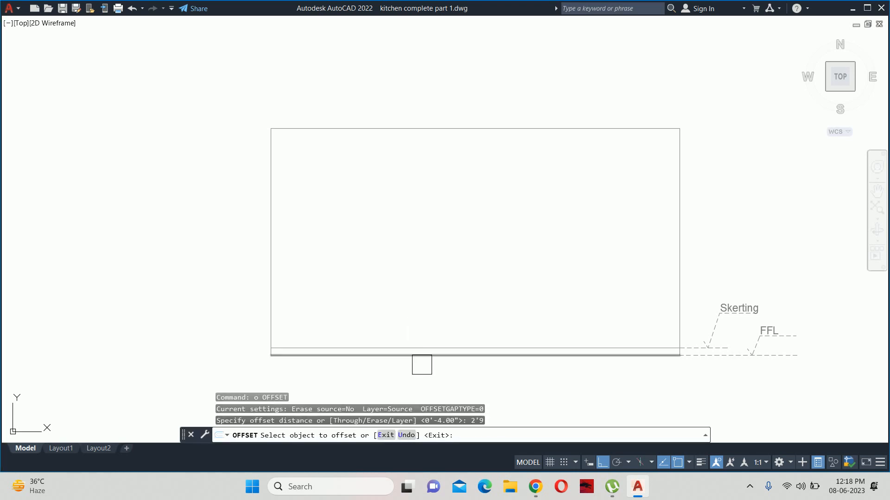
{"action": "left_click", "coordinate": [418, 356]}
{"action": "left_click", "coordinate": [425, 293]}
{"action": "key", "text": "Escape"}
{"action": "key", "text": "Escape"}
{"action": "key", "text": "Escape"}
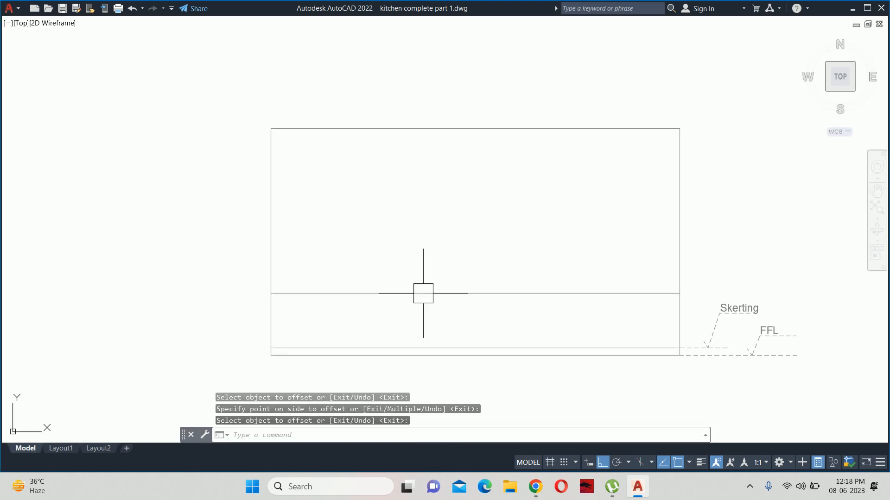
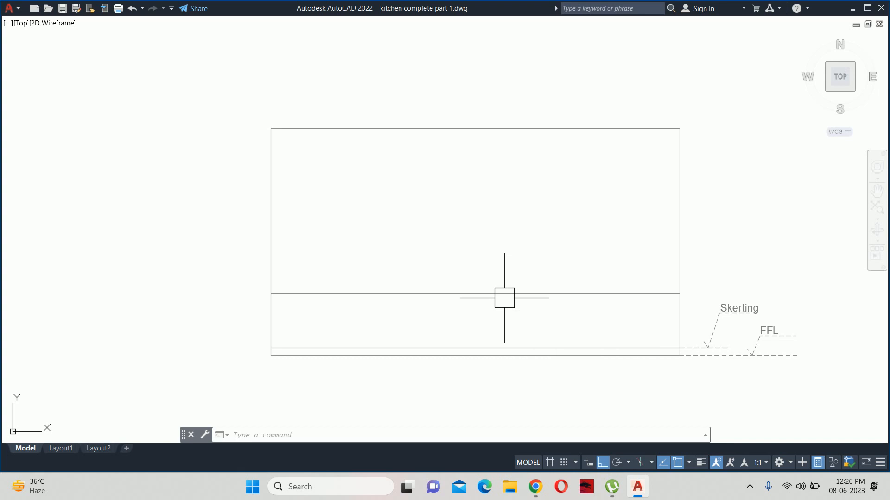
Step: Offset the counter-height line downward by 0.75" to give the countertop its thickness
{"action": "type", "text": "o"}
{"action": "key", "text": "Return"}
{"action": "type", "text": ".7"}
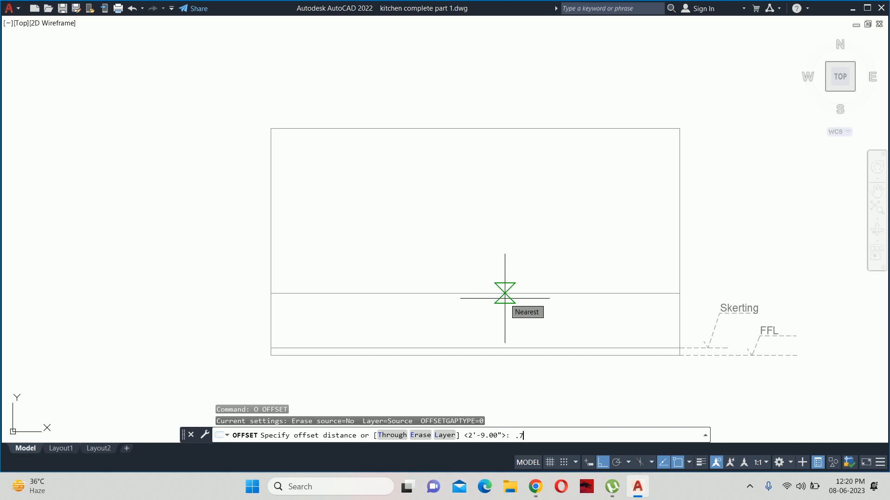
{"action": "type", "text": "5"}
{"action": "key", "text": "Return"}
{"action": "left_click", "coordinate": [499, 300]}
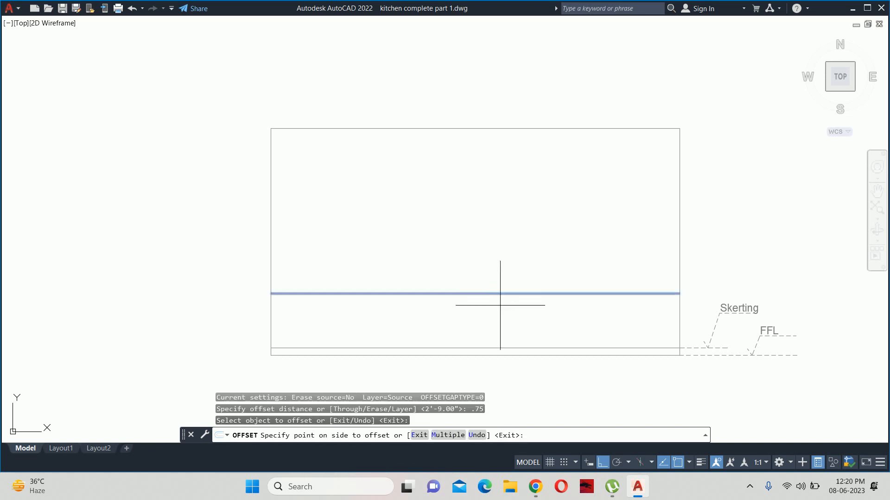
{"action": "left_click", "coordinate": [500, 311]}
{"action": "key", "text": "Return"}
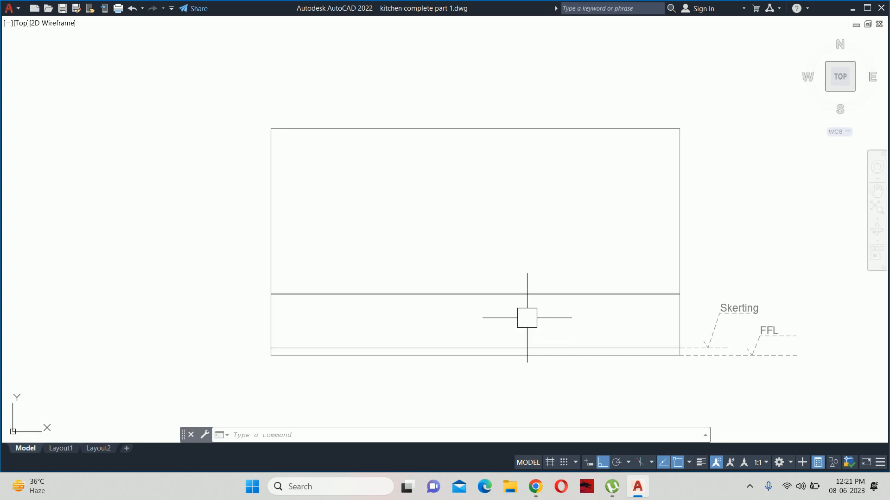
Step: Examine the microwave unit and refrigerator end of the sink wall in the kitchen plan
{"action": "scroll", "coordinate": [519, 296], "scroll_direction": "down", "scroll_amount": 3}
{"action": "scroll", "coordinate": [493, 278], "scroll_direction": "up", "scroll_amount": 2}
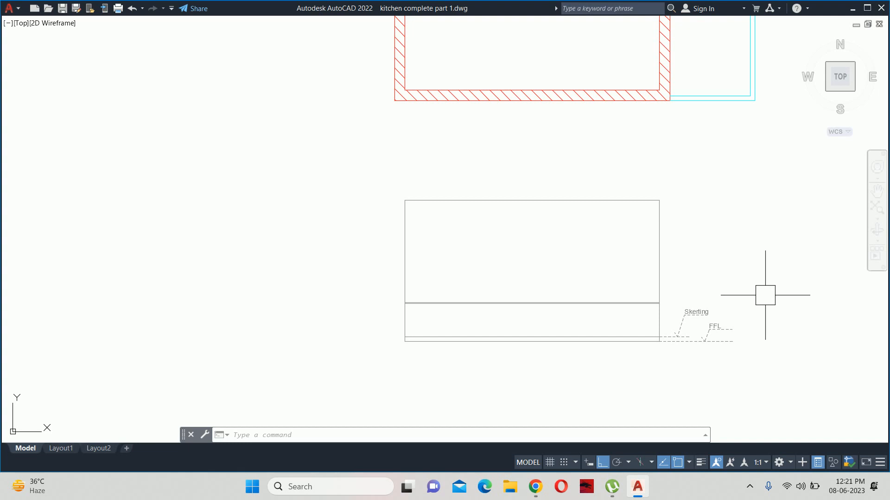
{"action": "scroll", "coordinate": [630, 223], "scroll_direction": "down", "scroll_amount": 4}
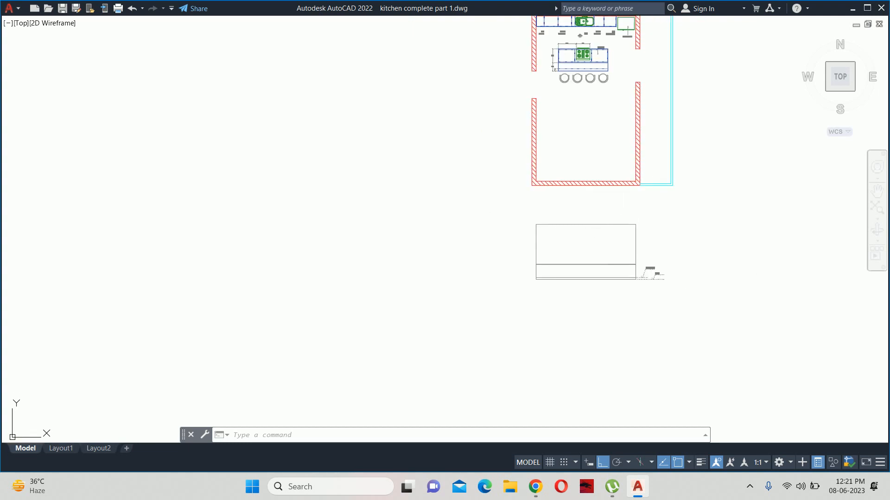
{"action": "scroll", "coordinate": [625, 128], "scroll_direction": "up", "scroll_amount": 5}
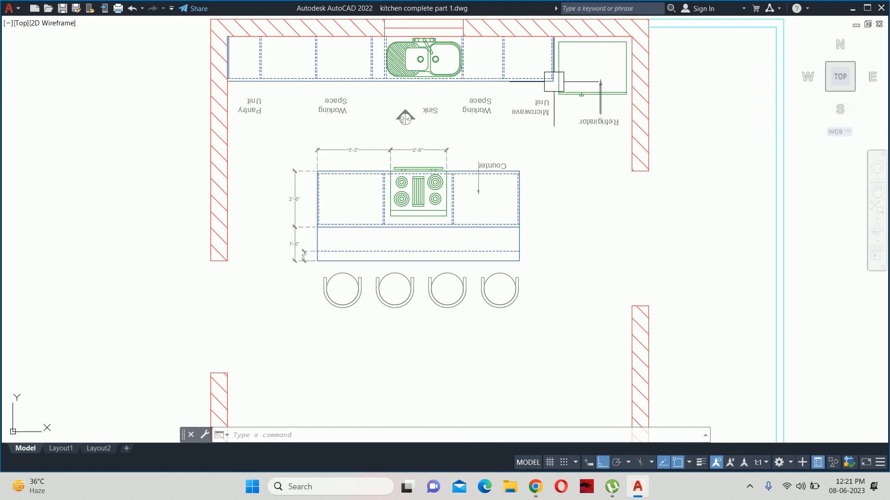
{"action": "mouse_move", "coordinate": [560, 83]}
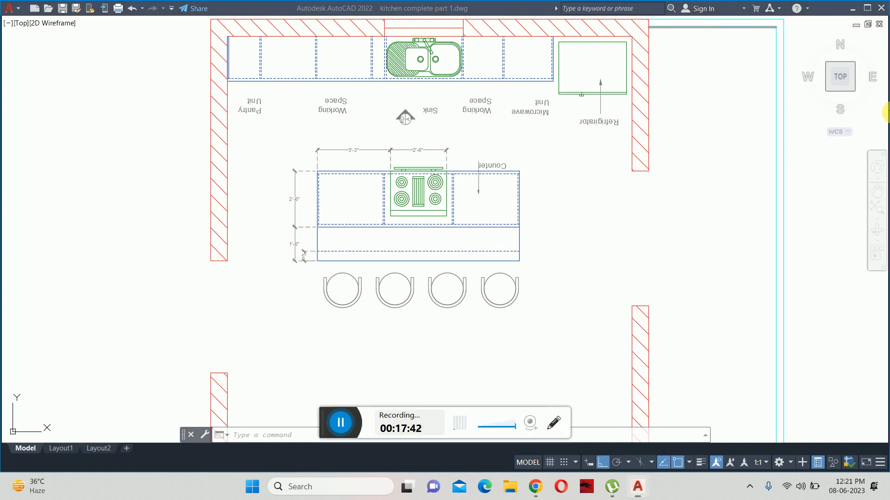
{"action": "left_click", "coordinate": [341, 422]}
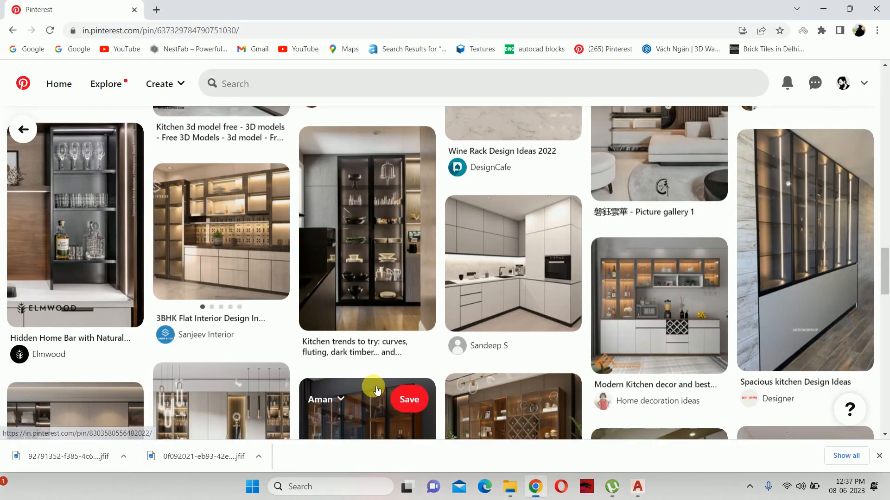
Step: Browse kitchen and crockery cabinet designs on Pinterest and open two justeasy.cn pins to study their cabinet layouts
{"action": "scroll", "coordinate": [377, 391], "scroll_direction": "up", "scroll_amount": 10}
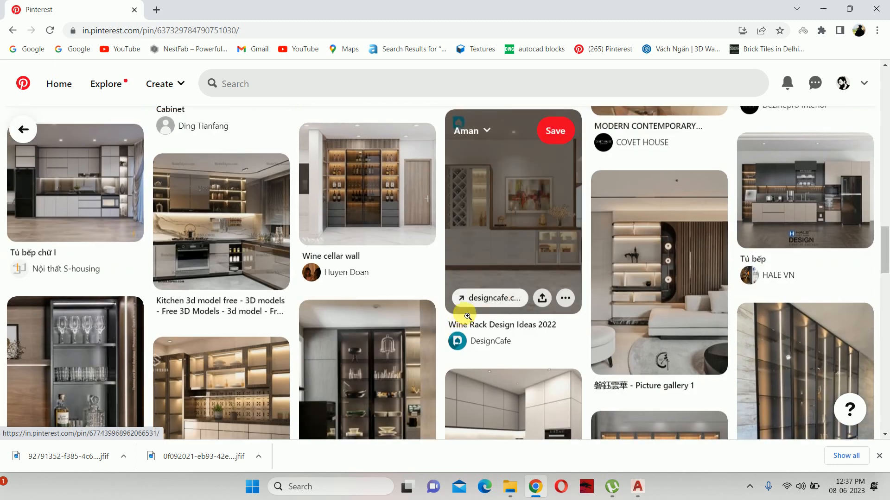
{"action": "scroll", "coordinate": [460, 308], "scroll_direction": "up", "scroll_amount": 6}
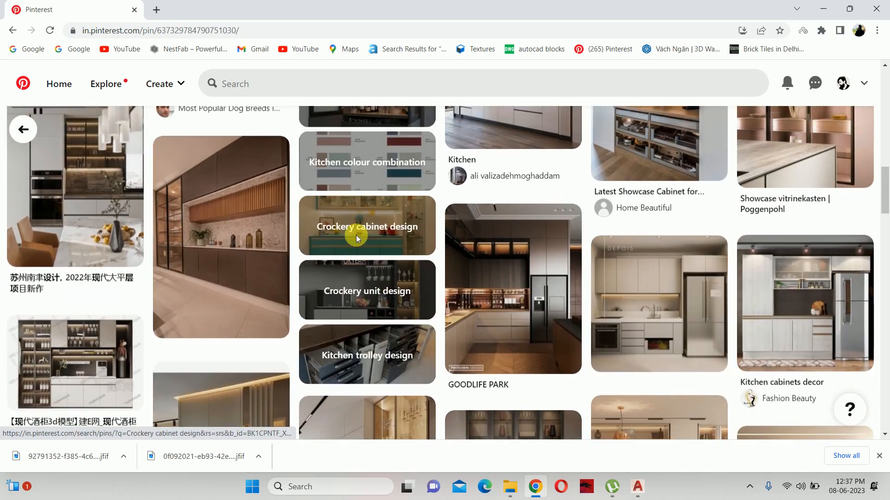
{"action": "scroll", "coordinate": [355, 234], "scroll_direction": "up", "scroll_amount": 5}
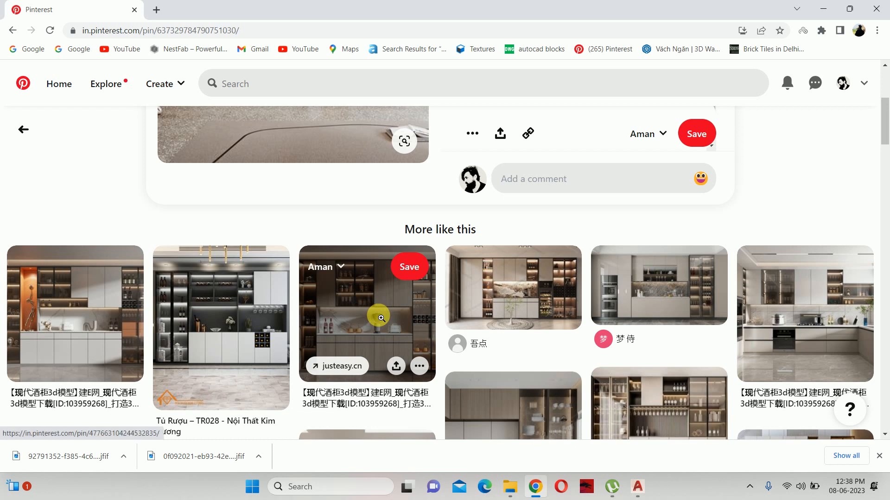
{"action": "left_click", "coordinate": [760, 325]}
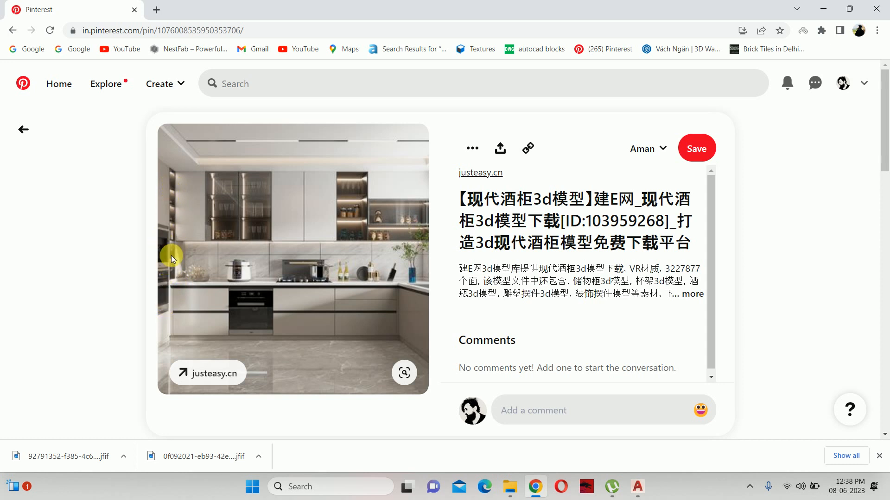
{"action": "scroll", "coordinate": [167, 287], "scroll_direction": "down", "scroll_amount": 5}
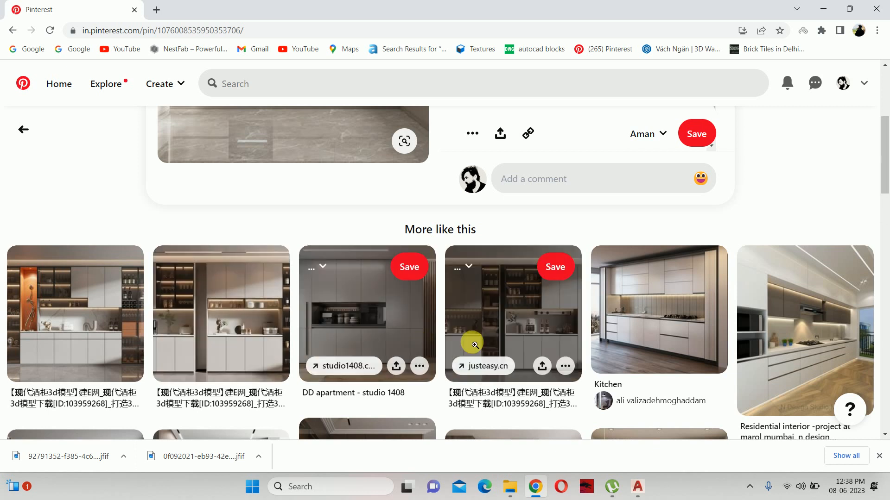
{"action": "left_click", "coordinate": [493, 342]}
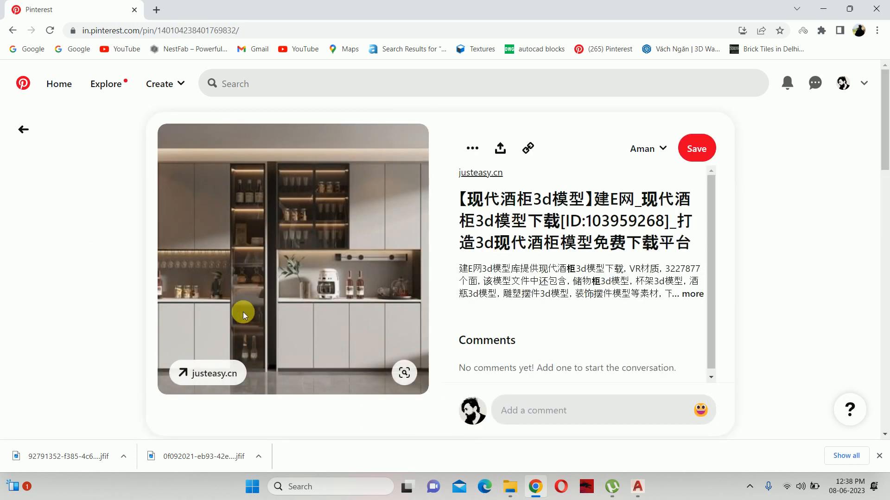
Step: Look over the related cabinet designs, and return to the kitchen plan and elevation in AutoCAD
{"action": "scroll", "coordinate": [314, 258], "scroll_direction": "down", "scroll_amount": 5}
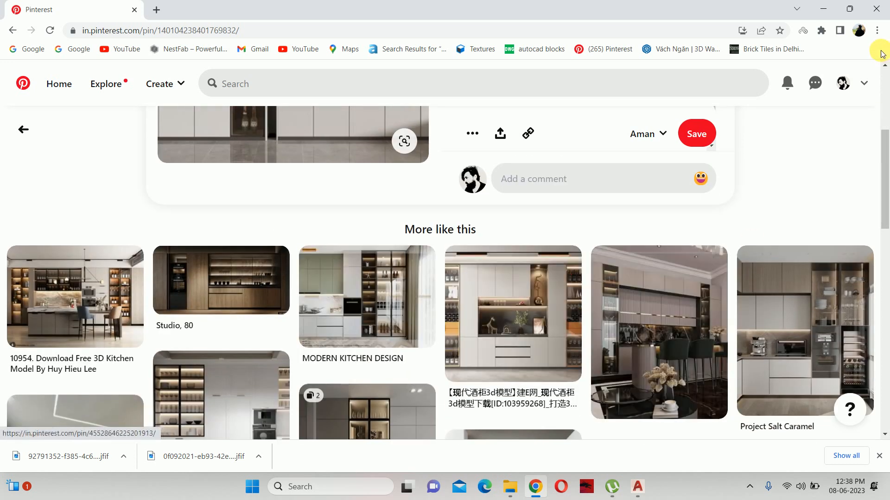
{"action": "left_click", "coordinate": [822, 9]}
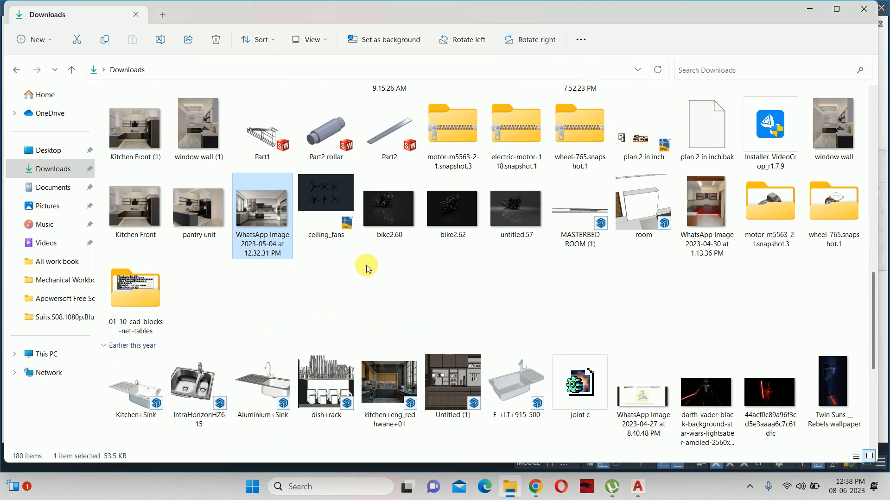
{"action": "left_click", "coordinate": [814, 7]}
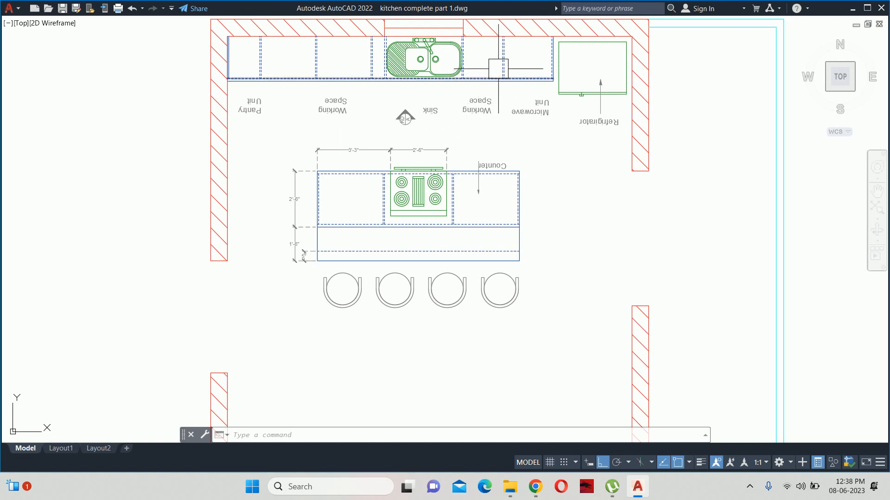
{"action": "key", "text": "Escape"}
{"action": "key", "text": "Escape"}
{"action": "scroll", "coordinate": [476, 98], "scroll_direction": "down", "scroll_amount": 2}
{"action": "middle_click_drag", "start_coordinate": [434, 301], "coordinate": [434, 207]}
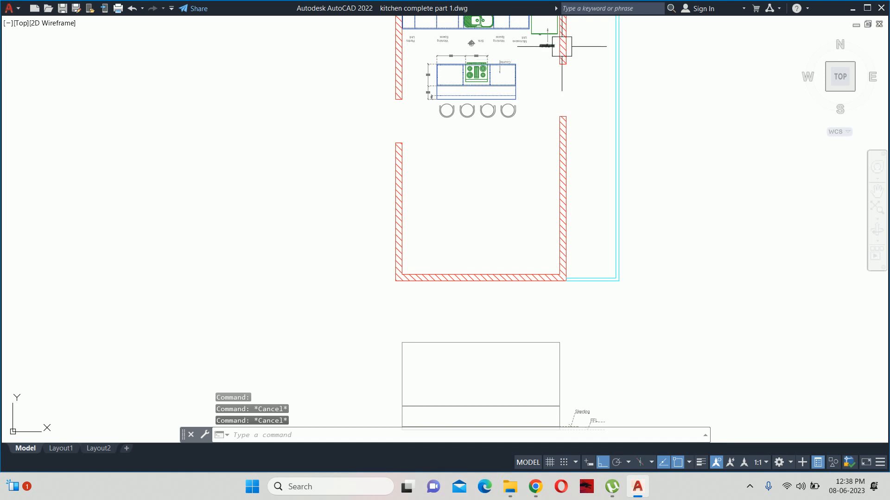
{"action": "key", "text": "Escape"}
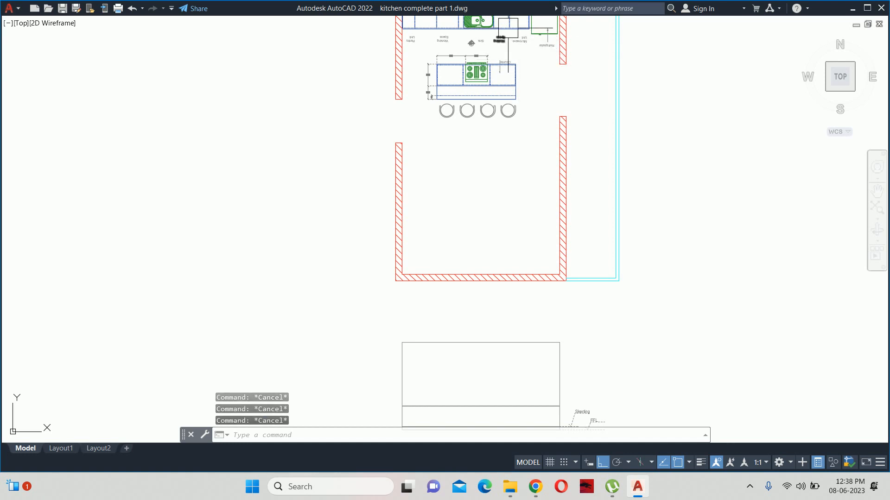
{"action": "middle_click_drag", "start_coordinate": [508, 27], "coordinate": [517, 53]}
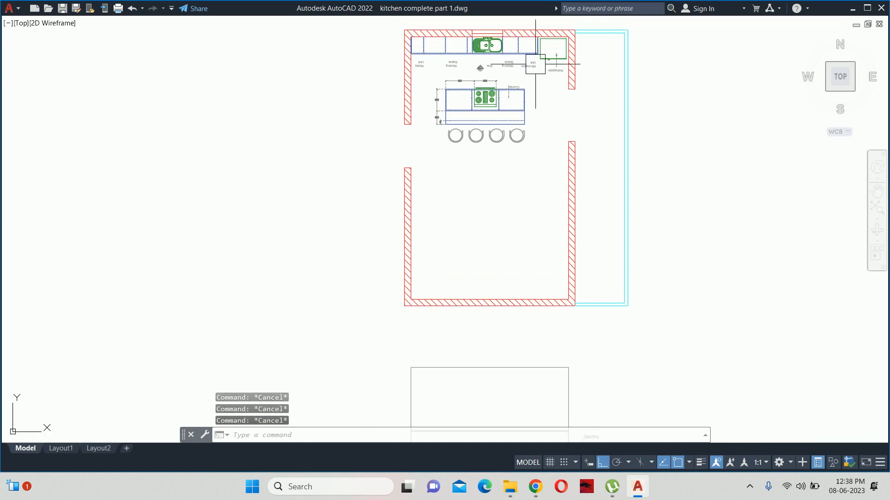
{"action": "middle_click_drag", "start_coordinate": [546, 333], "coordinate": [527, 145]}
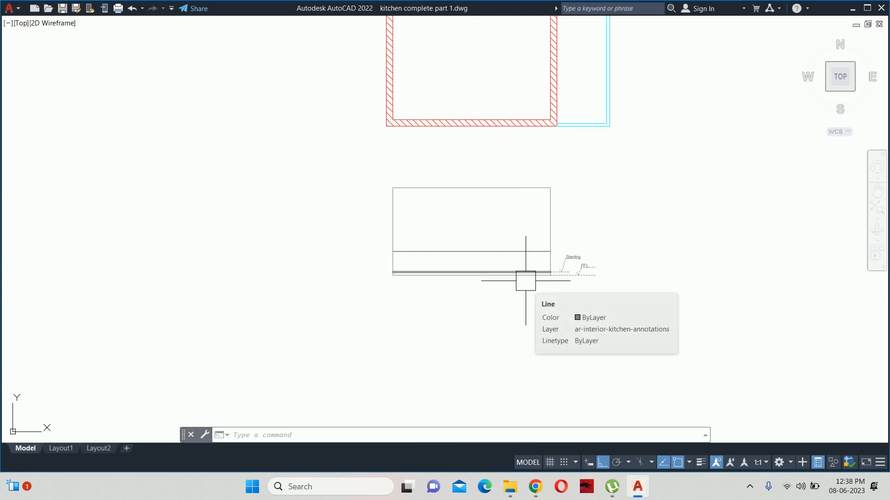
Step: Draw a vertical construction line from the sink counter's end beside the refrigerator down through the elevation
{"action": "key", "text": "Escape"}
{"action": "key", "text": "Escape"}
{"action": "key", "text": "Escape"}
{"action": "type", "text": "xl"}
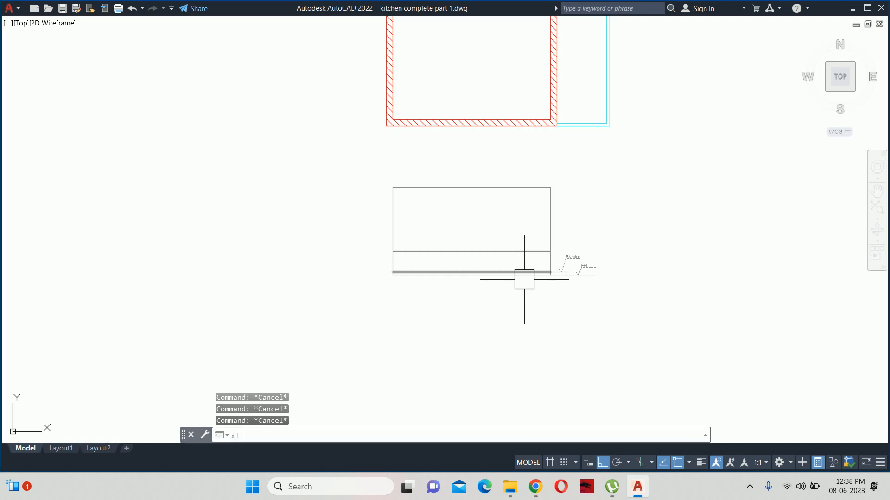
{"action": "key", "text": "Return"}
{"action": "type", "text": "v"}
{"action": "key", "text": "Return"}
{"action": "scroll", "coordinate": [508, 154], "scroll_direction": "down", "scroll_amount": 2}
{"action": "middle_click_drag", "start_coordinate": [508, 154], "coordinate": [521, 320]}
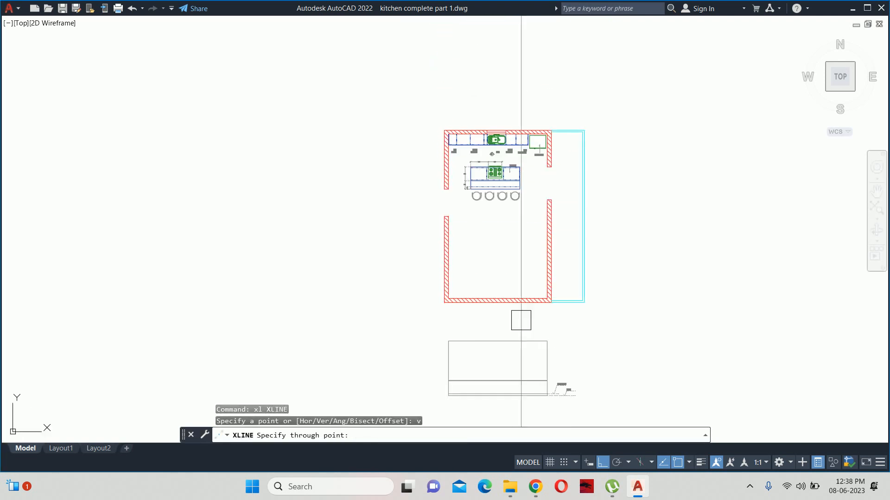
{"action": "scroll", "coordinate": [521, 320], "scroll_direction": "down", "scroll_amount": 1}
{"action": "scroll", "coordinate": [522, 216], "scroll_direction": "up", "scroll_amount": 6}
{"action": "scroll", "coordinate": [530, 201], "scroll_direction": "up", "scroll_amount": 2}
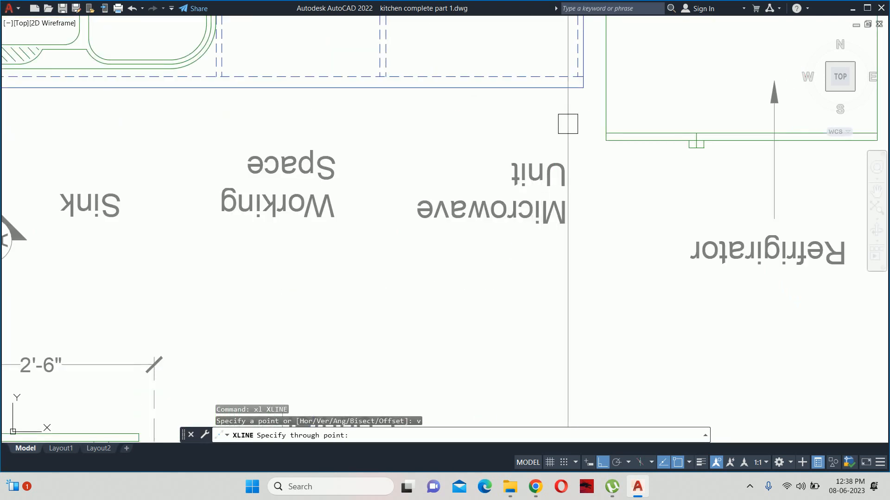
{"action": "left_click", "coordinate": [582, 85]}
{"action": "scroll", "coordinate": [582, 85], "scroll_direction": "down", "scroll_amount": 4}
{"action": "key", "text": "Escape"}
{"action": "key", "text": "Escape"}
{"action": "scroll", "coordinate": [547, 184], "scroll_direction": "down", "scroll_amount": 6}
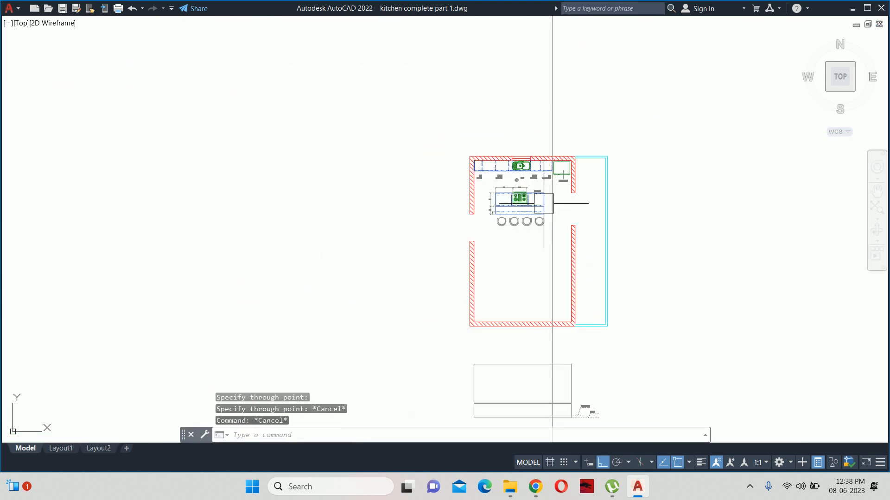
Step: Trim the construction line below the floor line, and the skirting and countertop lines inside the refrigerator bay
{"action": "middle_click_drag", "start_coordinate": [535, 393], "coordinate": [527, 217]}
{"action": "scroll", "coordinate": [539, 282], "scroll_direction": "up", "scroll_amount": 8}
{"action": "middle_click_drag", "start_coordinate": [556, 248], "coordinate": [525, 481]}
{"action": "type", "text": "tr"}
{"action": "key", "text": "space"}
{"action": "left_click", "coordinate": [543, 374]}
{"action": "left_click", "coordinate": [544, 374]}
{"action": "middle_click_drag", "start_coordinate": [547, 280], "coordinate": [549, 348]}
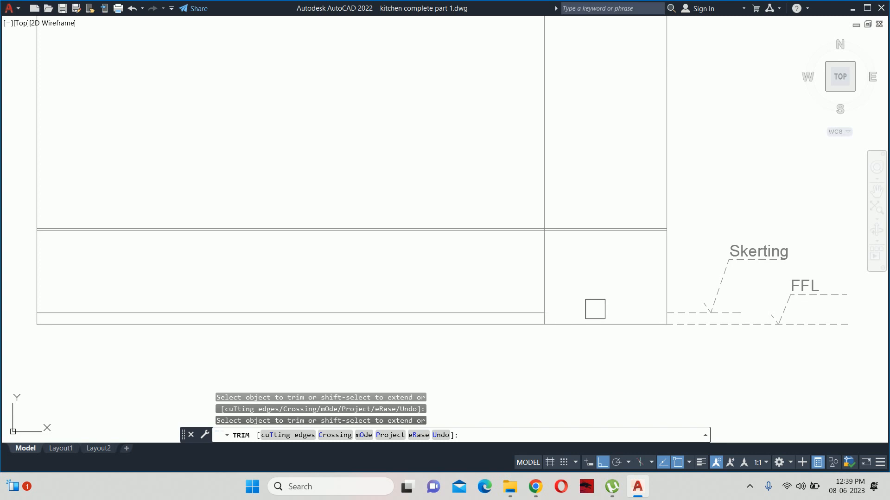
{"action": "left_click", "coordinate": [593, 296]}
{"action": "left_click", "coordinate": [576, 179]}
{"action": "key", "text": "Return"}
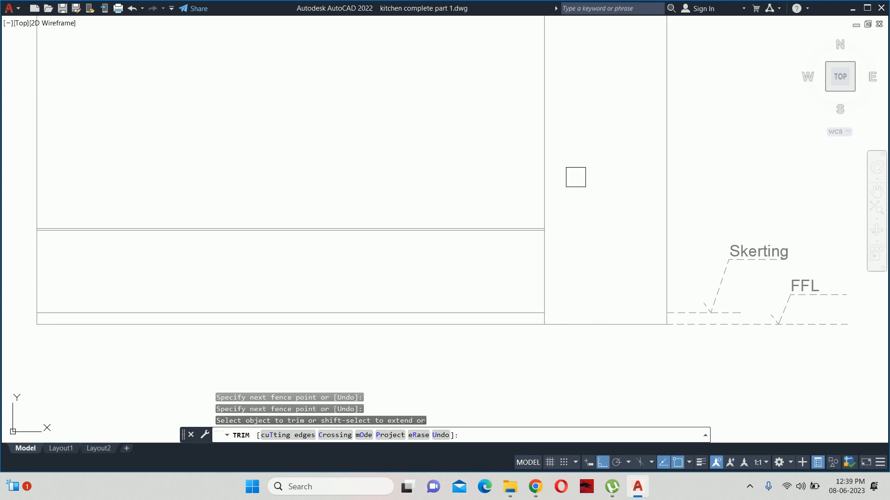
Step: Trim off the construction line above the elevation's top edge
{"action": "scroll", "coordinate": [575, 179], "scroll_direction": "down", "scroll_amount": 1}
{"action": "scroll", "coordinate": [569, 251], "scroll_direction": "down", "scroll_amount": 2}
{"action": "scroll", "coordinate": [578, 177], "scroll_direction": "up", "scroll_amount": 3}
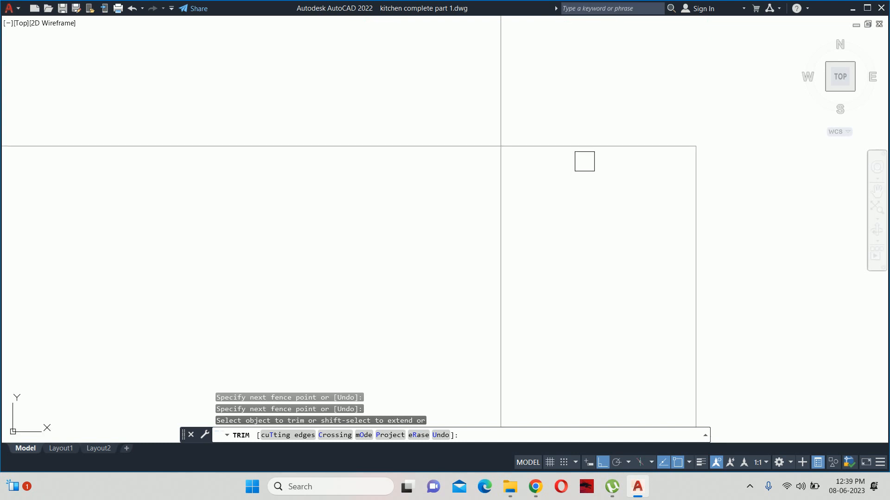
{"action": "left_click", "coordinate": [503, 112]}
{"action": "scroll", "coordinate": [504, 112], "scroll_direction": "down", "scroll_amount": 4}
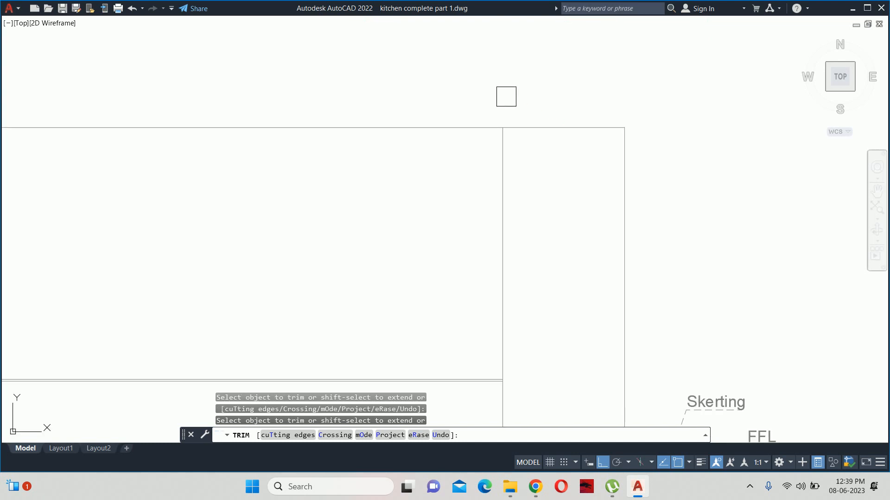
{"action": "key", "text": "Escape"}
{"action": "key", "text": "Escape"}
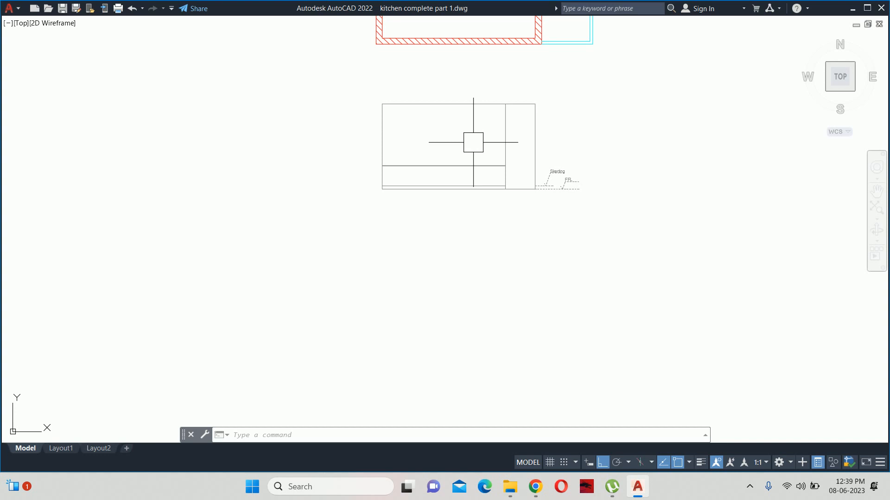
{"action": "key", "text": "alt+p"}
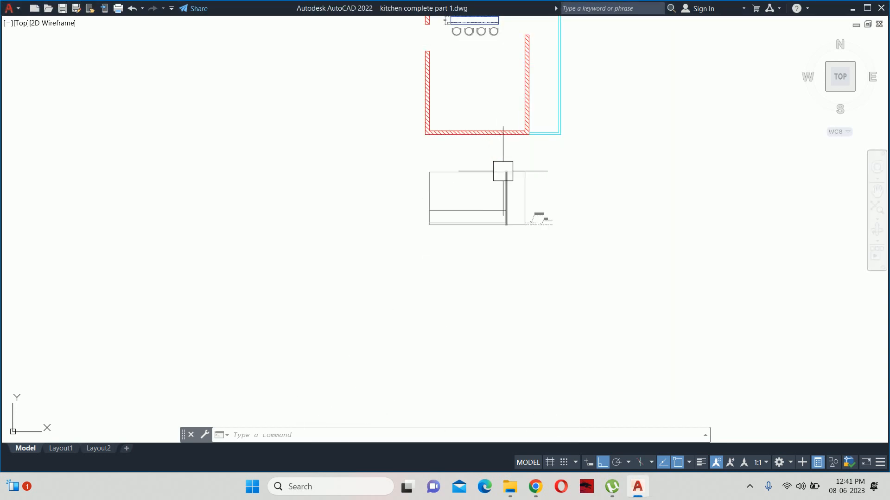
{"action": "scroll", "coordinate": [503, 171], "scroll_direction": "up", "scroll_amount": 4}
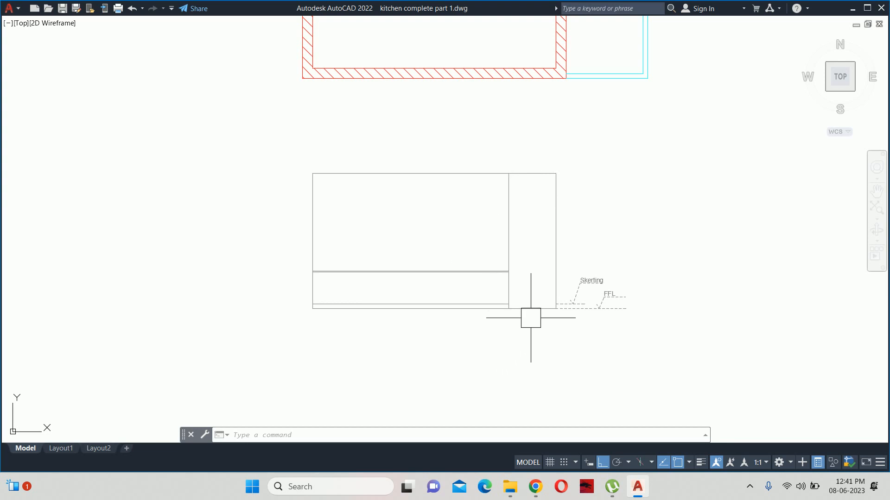
{"action": "scroll", "coordinate": [524, 301], "scroll_direction": "up", "scroll_amount": 4}
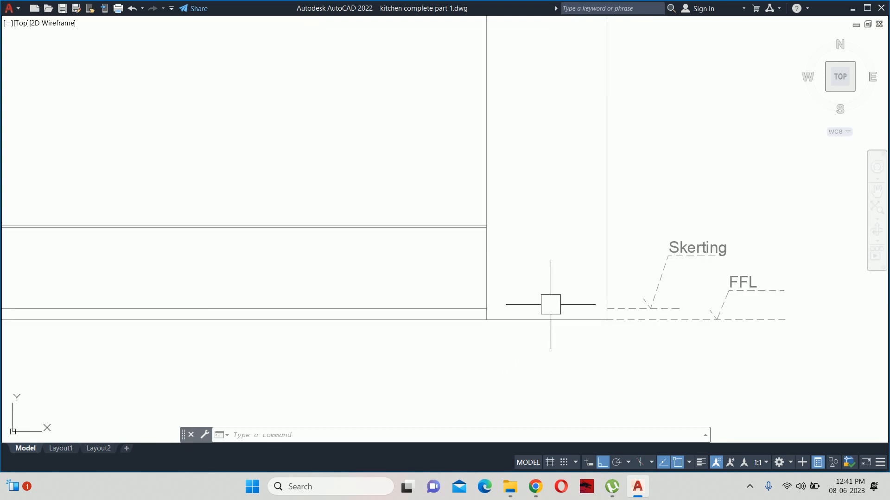
{"action": "scroll", "coordinate": [536, 291], "scroll_direction": "down", "scroll_amount": 4}
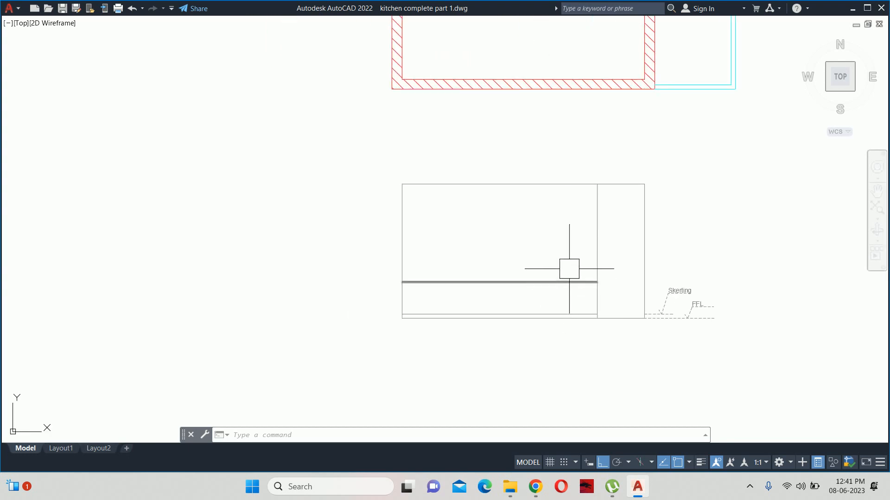
Step: Draw a vertical construction line midway between the two dashed partition lines separating the working space from the microwave unit
{"action": "key", "text": "Escape"}
{"action": "key", "text": "Escape"}
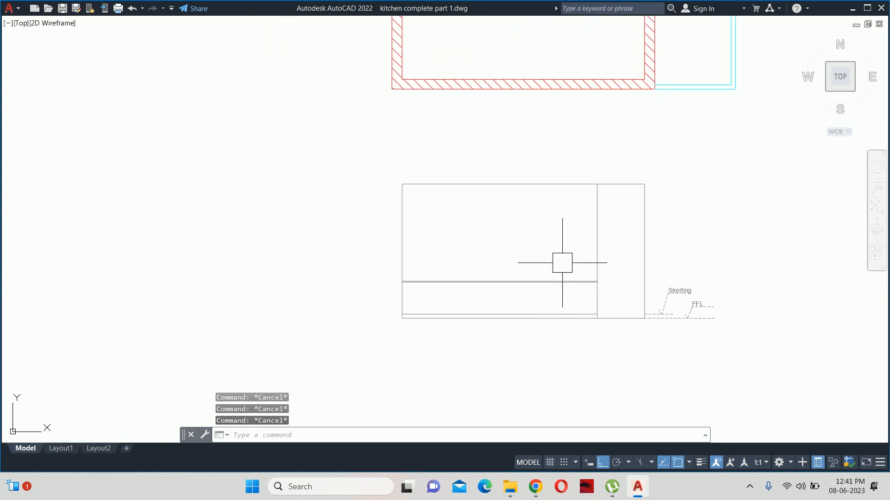
{"action": "type", "text": "XL"}
{"action": "key", "text": "Return"}
{"action": "type", "text": "v"}
{"action": "key", "text": "Return"}
{"action": "scroll", "coordinate": [576, 260], "scroll_direction": "down", "scroll_amount": 4}
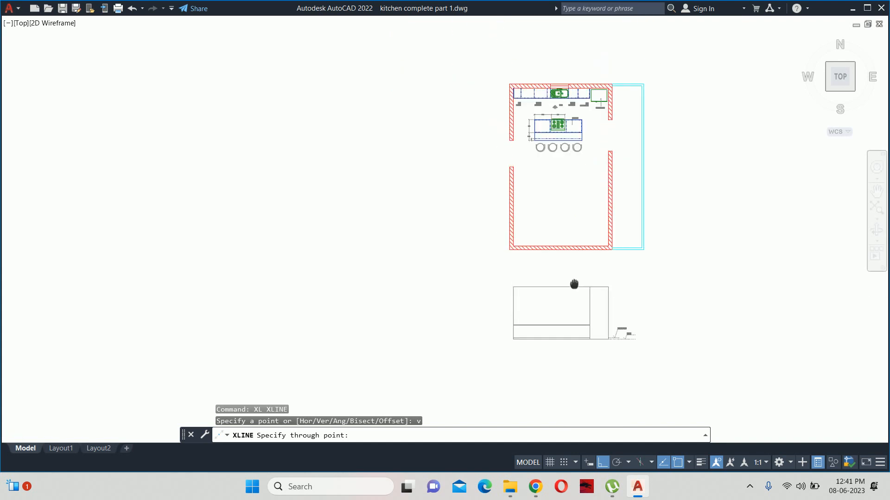
{"action": "scroll", "coordinate": [578, 175], "scroll_direction": "up", "scroll_amount": 6}
{"action": "scroll", "coordinate": [550, 129], "scroll_direction": "up", "scroll_amount": 4}
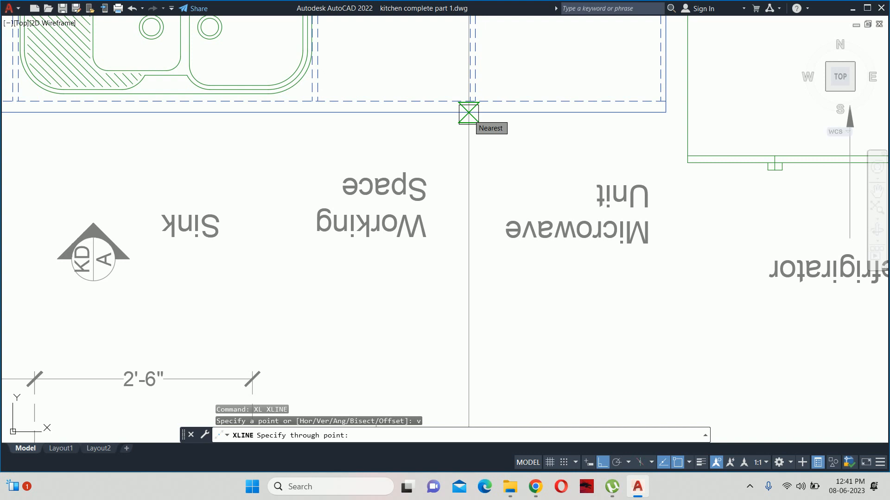
{"action": "scroll", "coordinate": [471, 110], "scroll_direction": "up", "scroll_amount": 6}
{"action": "middle_click_drag", "start_coordinate": [437, 79], "coordinate": [444, 146]}
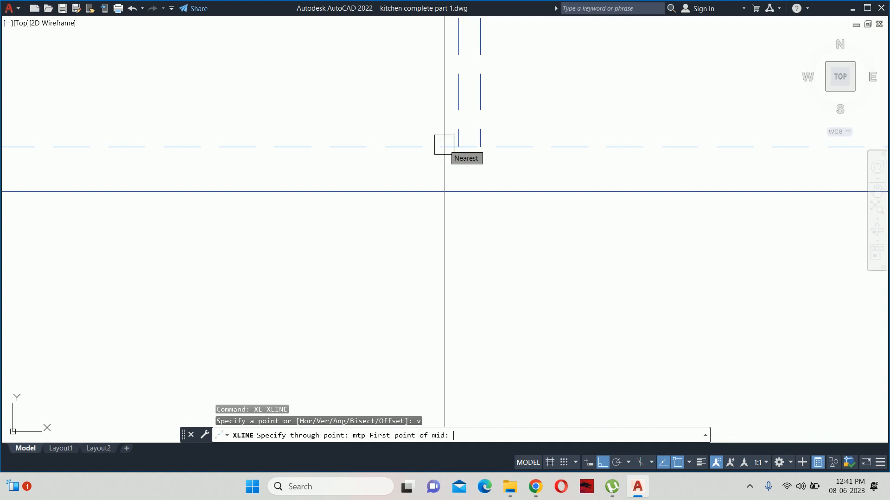
{"action": "scroll", "coordinate": [468, 145], "scroll_direction": "up", "scroll_amount": 4}
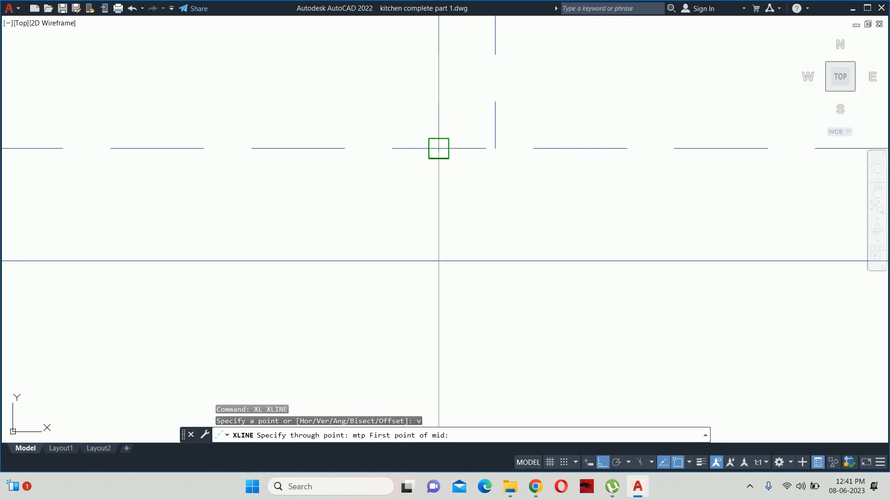
{"action": "left_click", "coordinate": [438, 148]}
{"action": "left_click", "coordinate": [495, 148]}
{"action": "scroll", "coordinate": [485, 159], "scroll_direction": "down", "scroll_amount": 6}
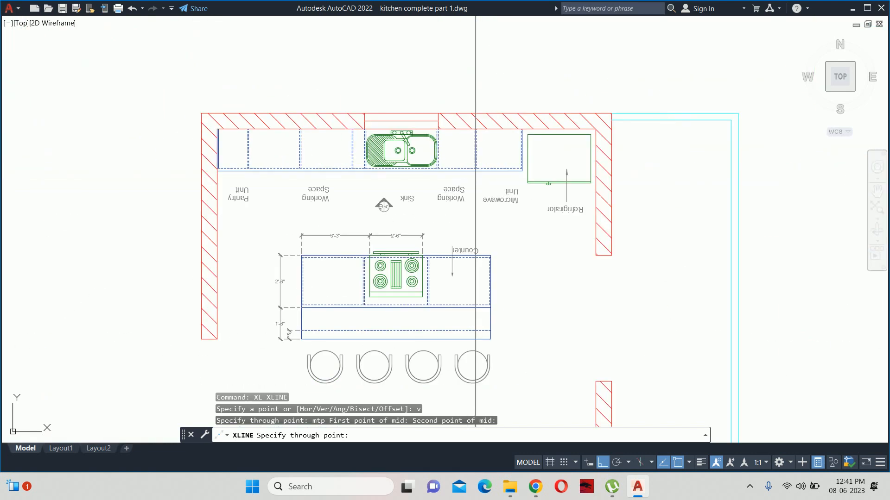
Step: Draw vertical construction lines through both dashed edges of the partition between the working space and the microwave unit
{"action": "scroll", "coordinate": [472, 202], "scroll_direction": "up", "scroll_amount": 5}
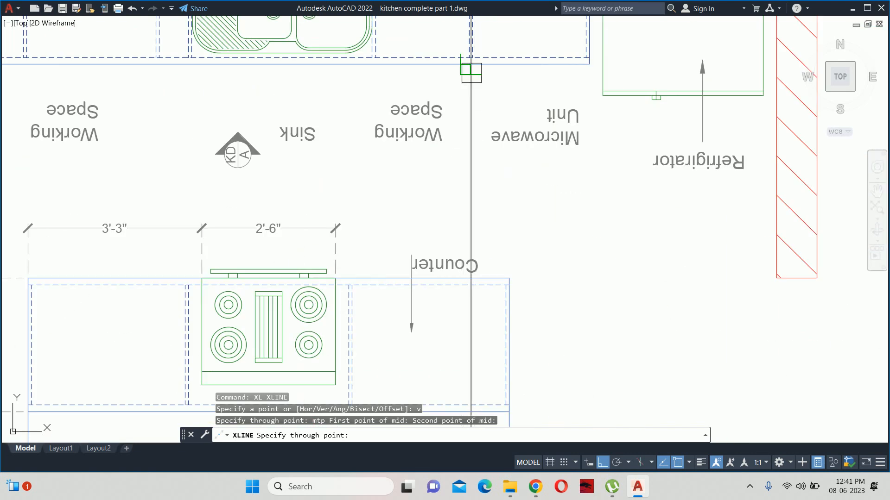
{"action": "scroll", "coordinate": [473, 65], "scroll_direction": "up", "scroll_amount": 4}
{"action": "scroll", "coordinate": [500, 162], "scroll_direction": "down", "scroll_amount": 2}
{"action": "scroll", "coordinate": [479, 159], "scroll_direction": "up", "scroll_amount": 3}
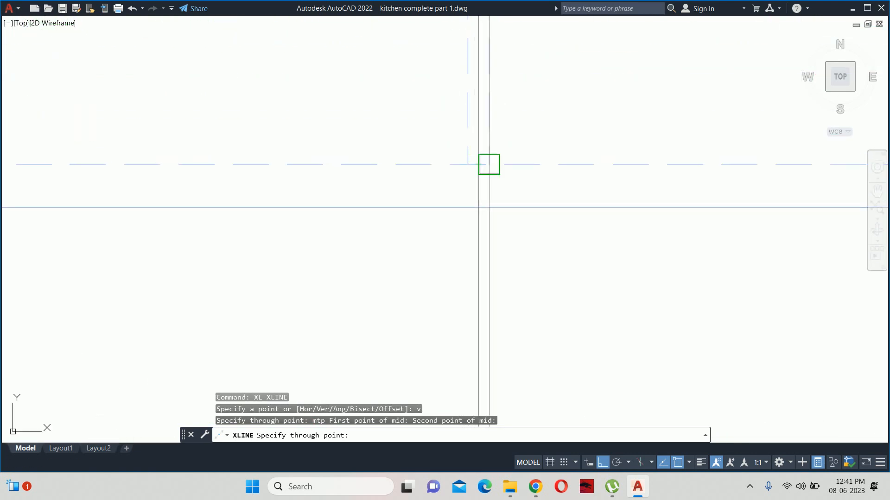
{"action": "left_click", "coordinate": [488, 164]}
{"action": "left_click", "coordinate": [467, 164]}
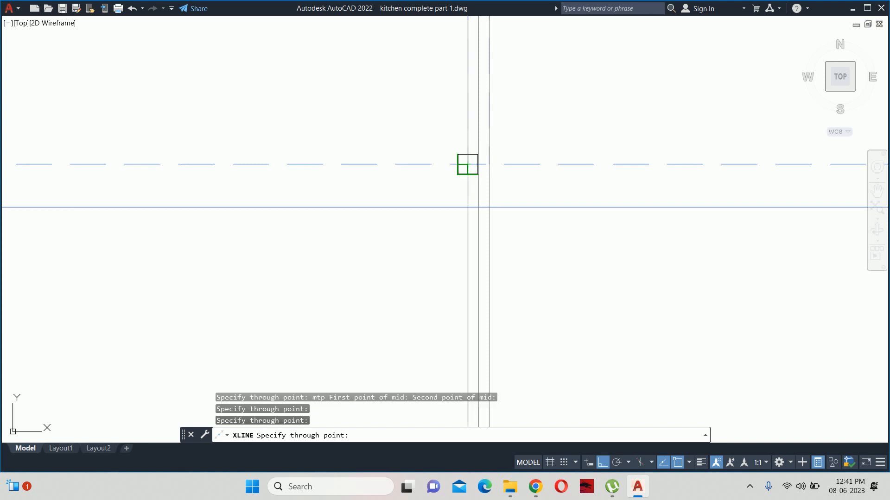
{"action": "key", "text": "Return"}
Step: Delete the middle construction line between the partition's two edges
{"action": "scroll", "coordinate": [471, 185], "scroll_direction": "up", "scroll_amount": 1}
{"action": "left_click", "coordinate": [480, 181]}
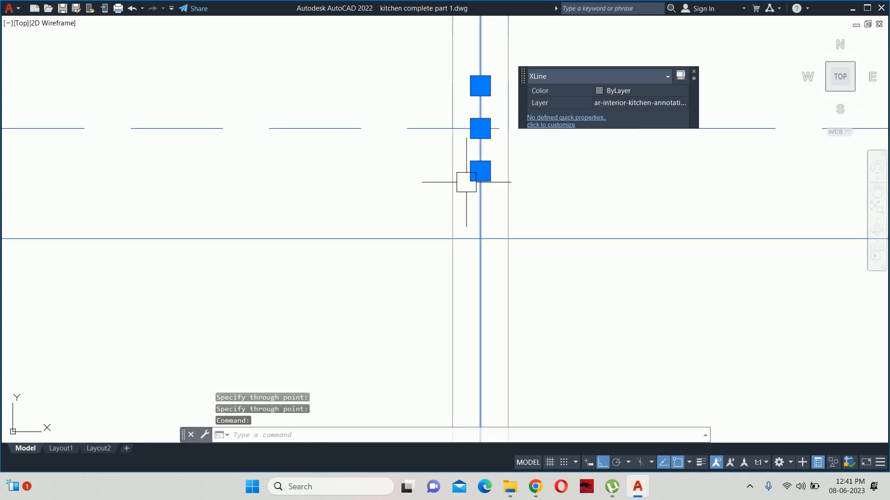
{"action": "key", "text": "Delete"}
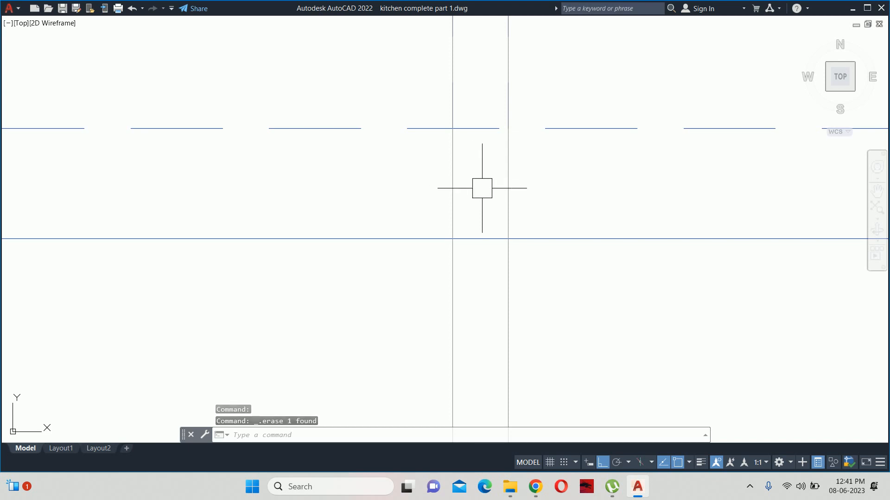
Step: Delete the construction line through the edge nearer the microwave unit on the partition beside the working space
{"action": "scroll", "coordinate": [481, 187], "scroll_direction": "down", "scroll_amount": 10}
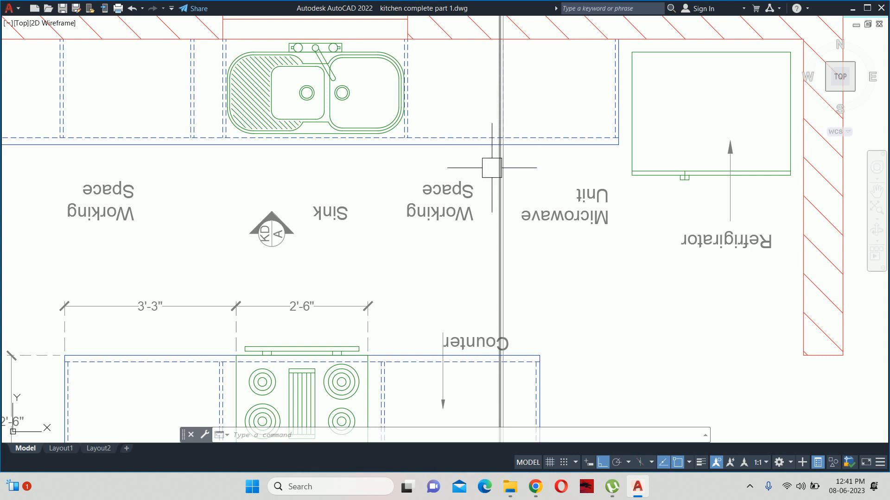
{"action": "scroll", "coordinate": [490, 165], "scroll_direction": "down", "scroll_amount": 5}
{"action": "scroll", "coordinate": [493, 122], "scroll_direction": "up", "scroll_amount": 10}
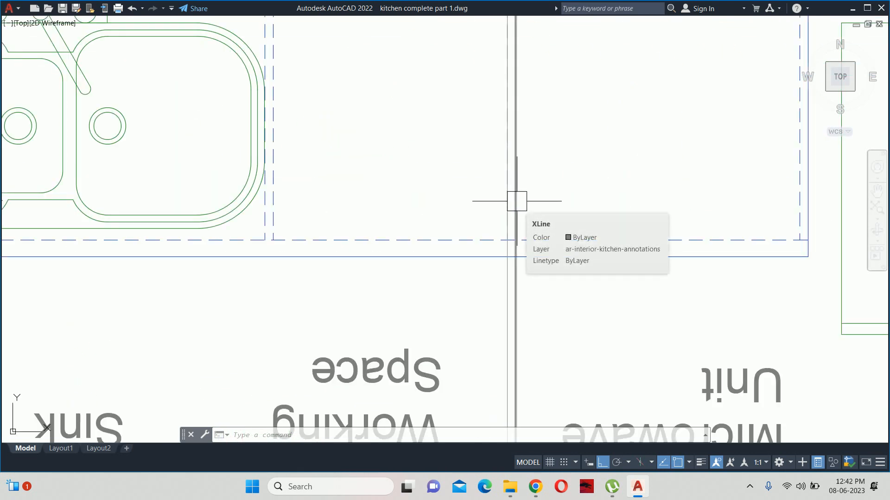
{"action": "scroll", "coordinate": [522, 257], "scroll_direction": "up", "scroll_amount": 4}
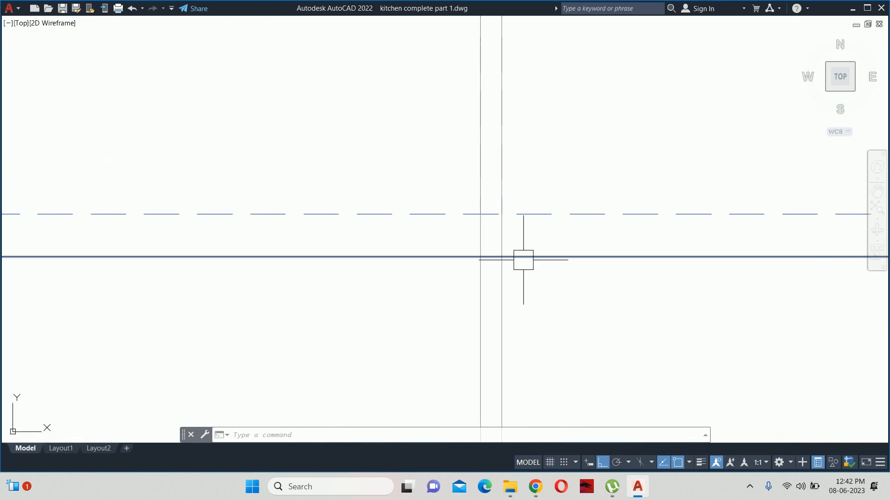
{"action": "left_click", "coordinate": [495, 314]}
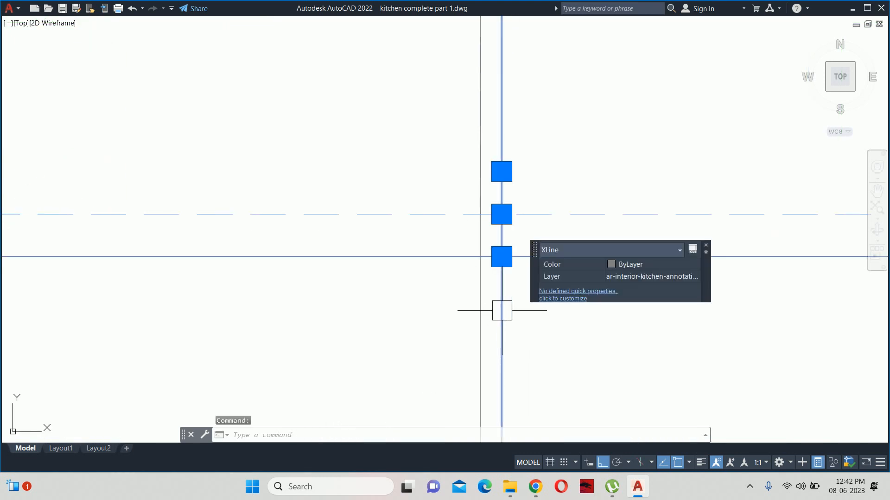
{"action": "key", "text": "Delete"}
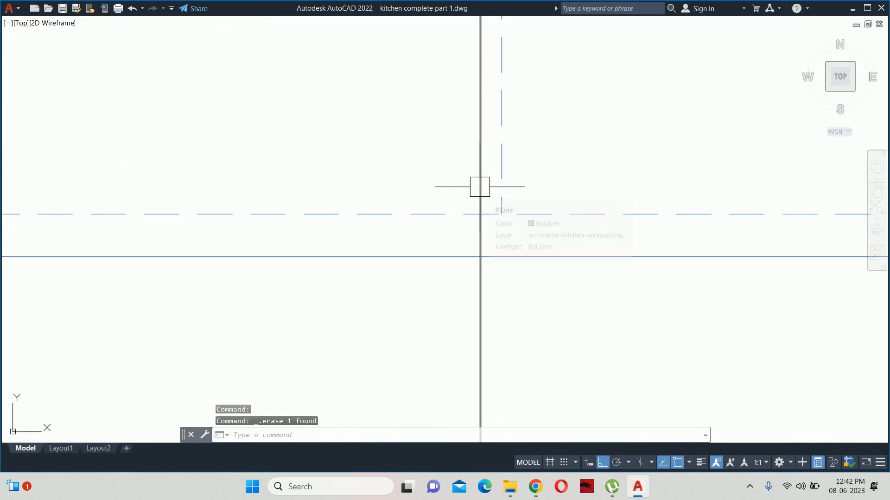
Step: Trim the microwave unit's construction line above and below the elevation's outline
{"action": "scroll", "coordinate": [492, 185], "scroll_direction": "down", "scroll_amount": 5}
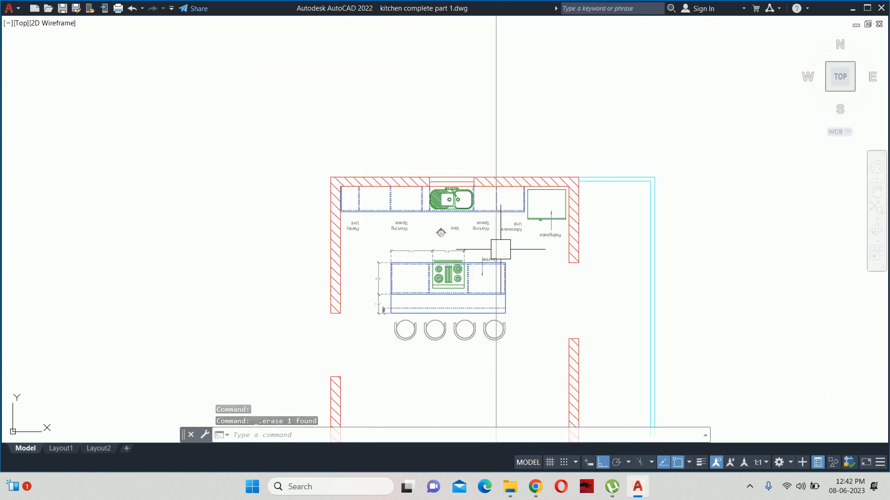
{"action": "mouse_move", "coordinate": [510, 270]}
{"action": "middle_mouse_down"}
{"action": "mouse_move", "coordinate": [521, 272]}
{"action": "mouse_move", "coordinate": [521, 79]}
{"action": "middle_mouse_up"}
{"action": "scroll", "coordinate": [507, 227], "scroll_direction": "down", "scroll_amount": 1}
{"action": "middle_click_drag", "start_coordinate": [507, 254], "coordinate": [508, 109]}
{"action": "scroll", "coordinate": [507, 236], "scroll_direction": "up", "scroll_amount": 3}
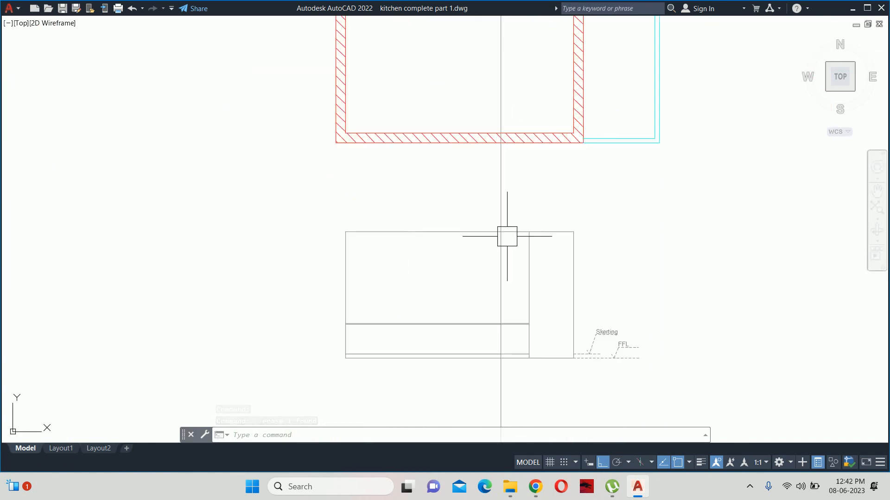
{"action": "middle_click_drag", "start_coordinate": [511, 222], "coordinate": [504, 153]}
{"action": "left_click", "coordinate": [473, 101]}
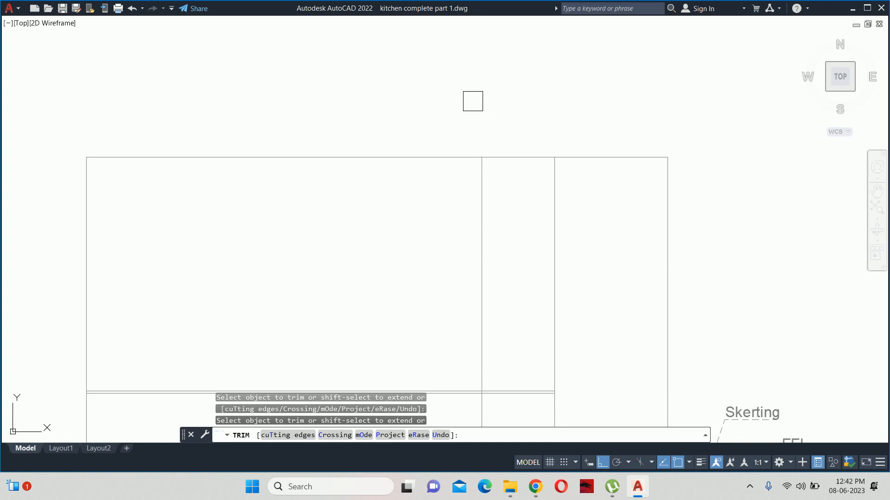
{"action": "scroll", "coordinate": [493, 108], "scroll_direction": "down", "scroll_amount": 4}
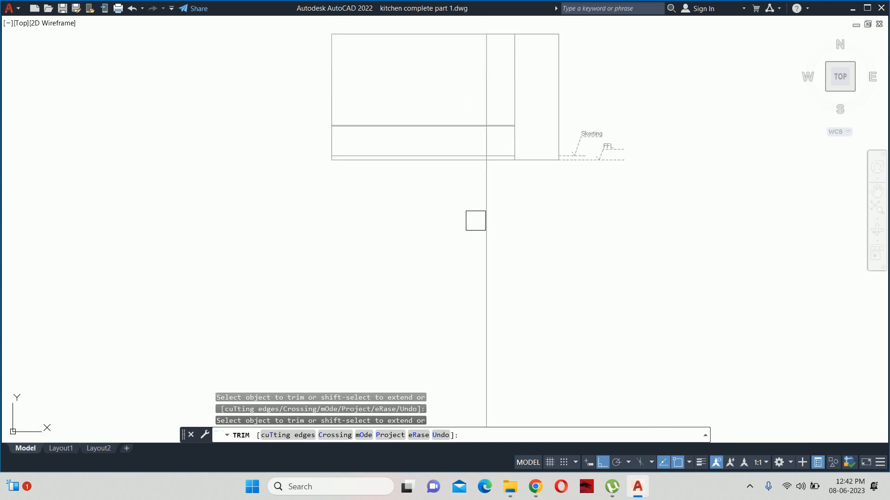
{"action": "left_click", "coordinate": [486, 221]}
Step: Trim the two countertop lines out of the microwave unit's bay in the elevation
{"action": "scroll", "coordinate": [494, 141], "scroll_direction": "up", "scroll_amount": 6}
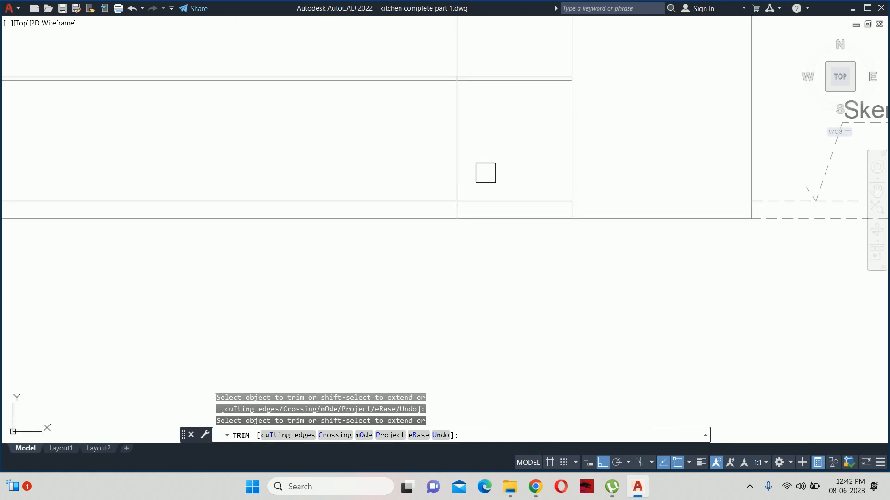
{"action": "middle_click_drag", "start_coordinate": [486, 169], "coordinate": [490, 219]}
{"action": "left_click", "coordinate": [500, 184]}
{"action": "left_click", "coordinate": [492, 78]}
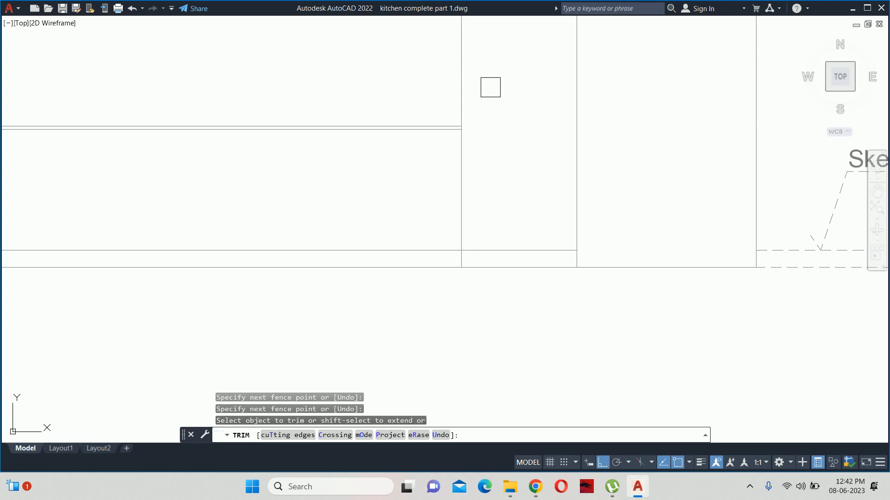
{"action": "scroll", "coordinate": [520, 219], "scroll_direction": "down", "scroll_amount": 4}
{"action": "key", "text": "Escape"}
{"action": "key", "text": "Escape"}
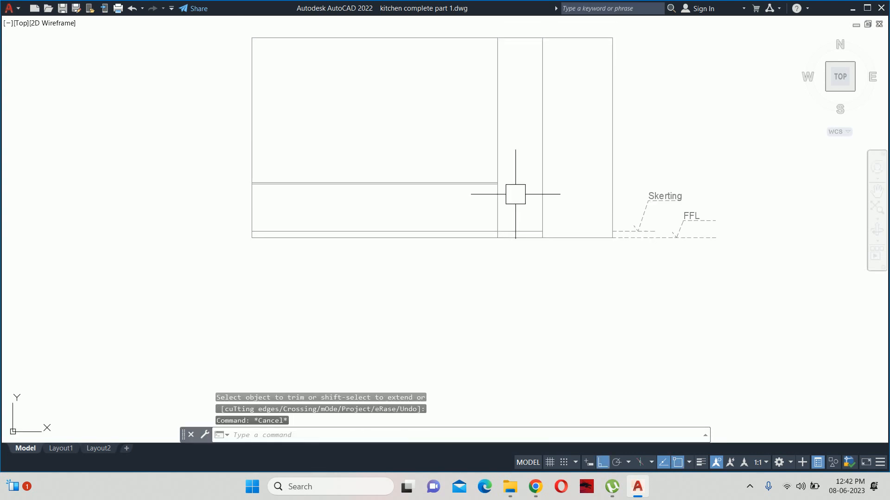
{"action": "middle_click_drag", "start_coordinate": [518, 173], "coordinate": [524, 207]}
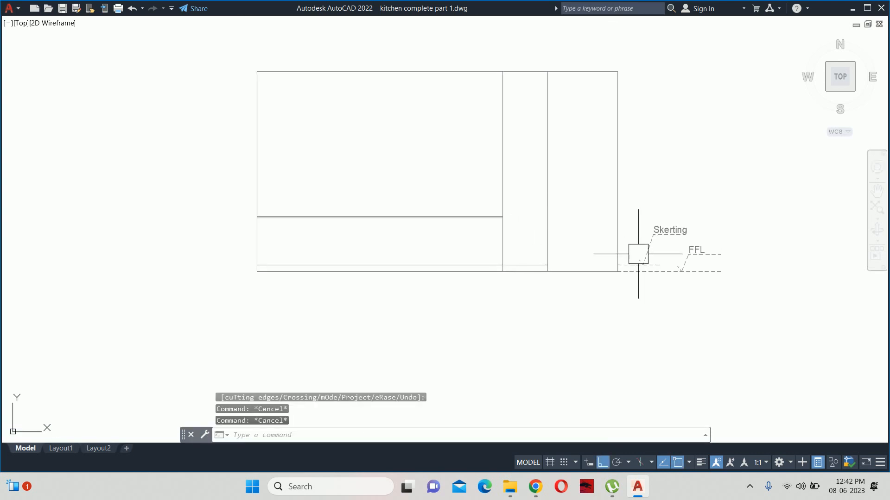
{"action": "key", "text": "Escape"}
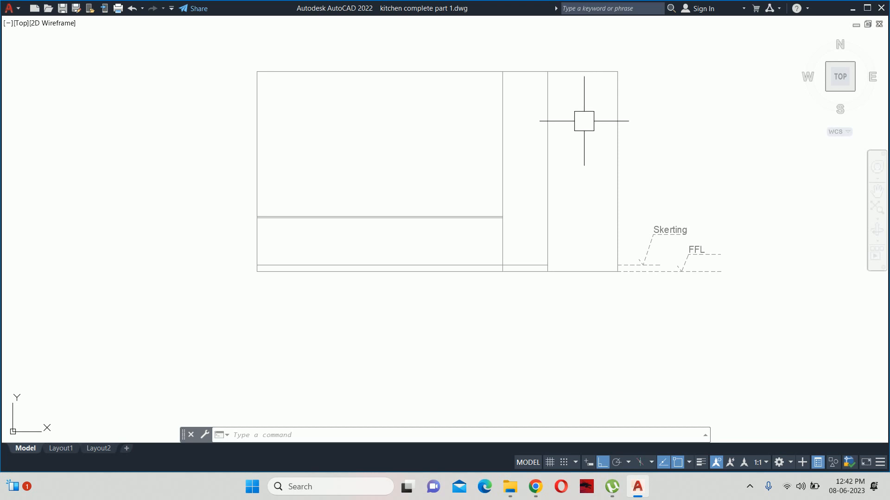
Step: Offset the elevation's top edge 12 inches downward
{"action": "type", "text": "o"}
{"action": "key", "text": "Return"}
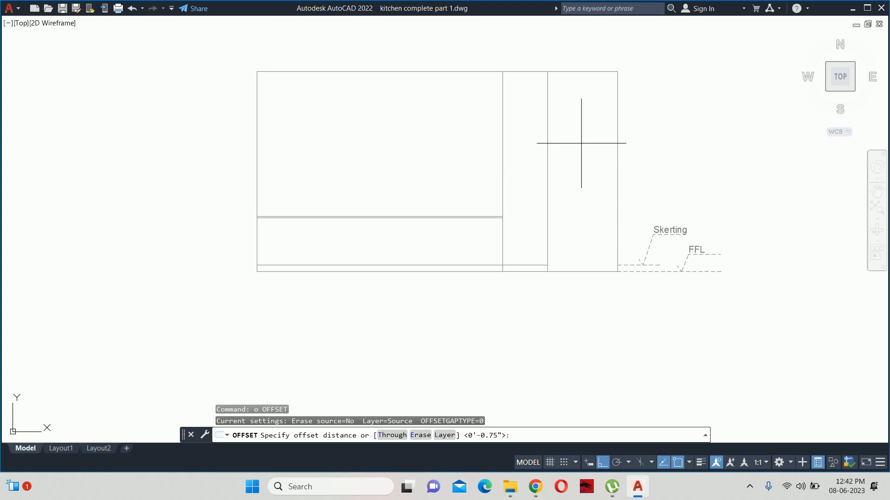
{"action": "key", "text": "Return"}
{"action": "left_click", "coordinate": [473, 72]}
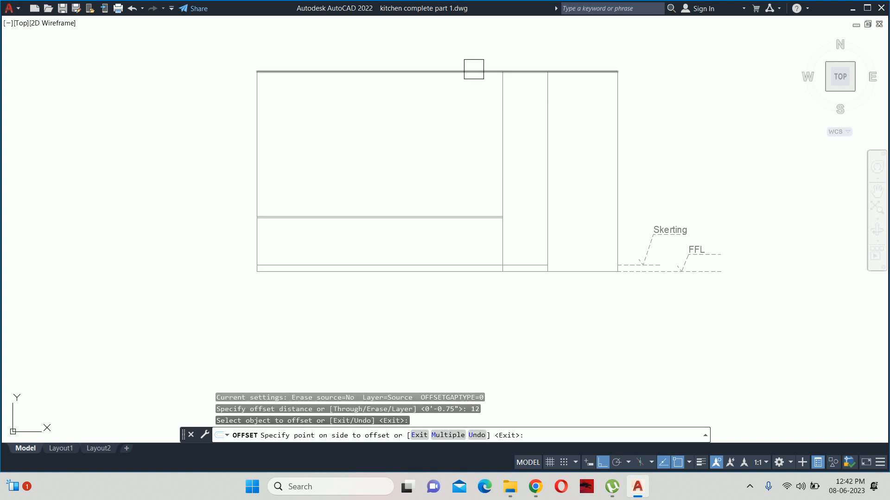
{"action": "left_click", "coordinate": [465, 130]}
{"action": "key", "text": "Escape"}
Step: Trim the microwave unit's and refrigerator bay's vertical lines out of the 12-inch band along the elevation's top
{"action": "type", "text": "tr"}
{"action": "key", "text": "Return"}
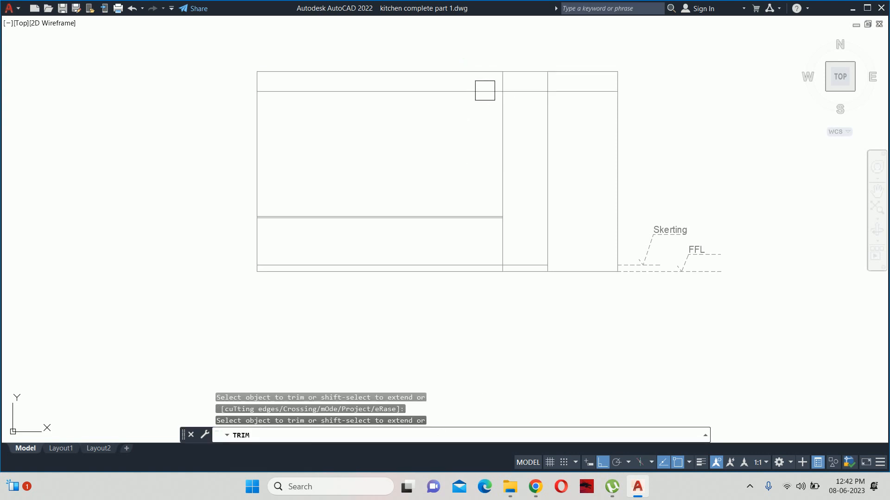
{"action": "scroll", "coordinate": [502, 71], "scroll_direction": "up", "scroll_amount": 4}
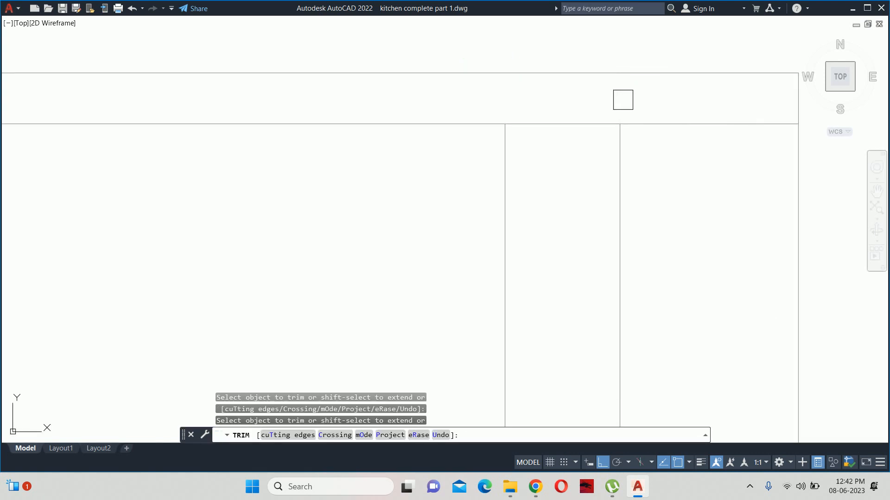
{"action": "key", "text": "Escape"}
{"action": "key", "text": "Escape"}
{"action": "scroll", "coordinate": [622, 112], "scroll_direction": "down", "scroll_amount": 4}
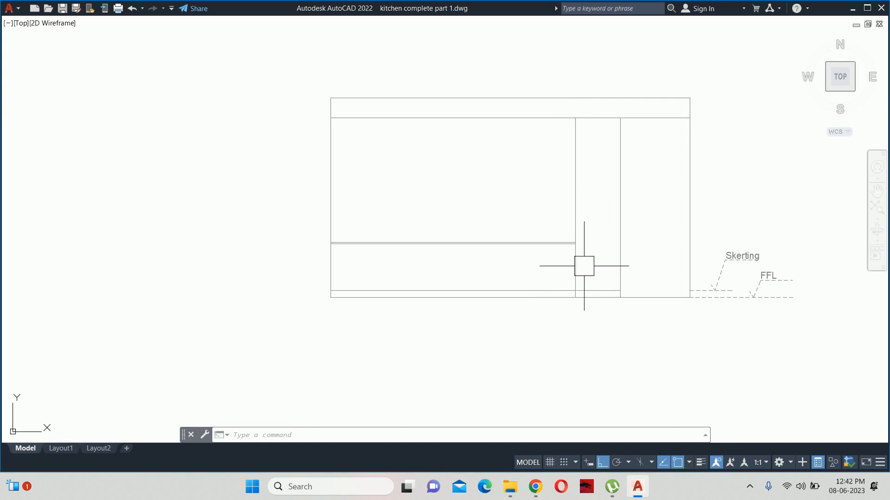
{"action": "scroll", "coordinate": [605, 233], "scroll_direction": "up", "scroll_amount": 2}
{"action": "key", "text": "Escape"}
{"action": "key", "text": "Escape"}
{"action": "key", "text": "Escape"}
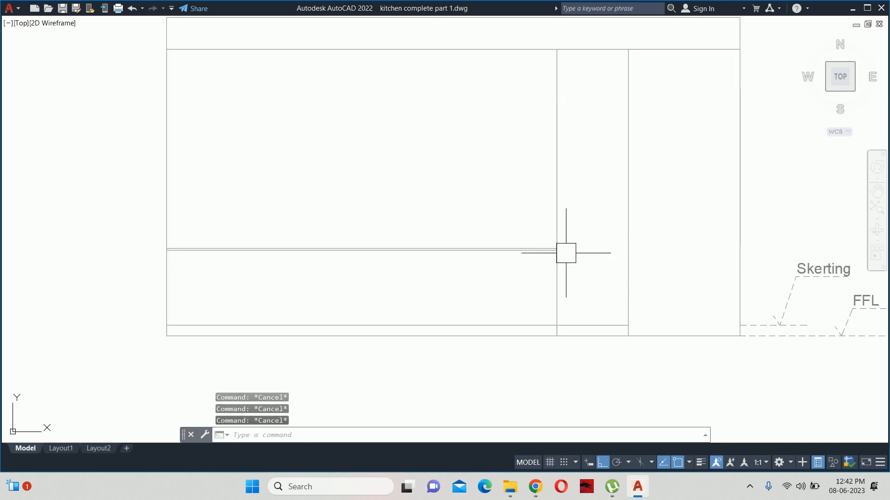
{"action": "middle_click_drag", "start_coordinate": [566, 252], "coordinate": [665, 260]}
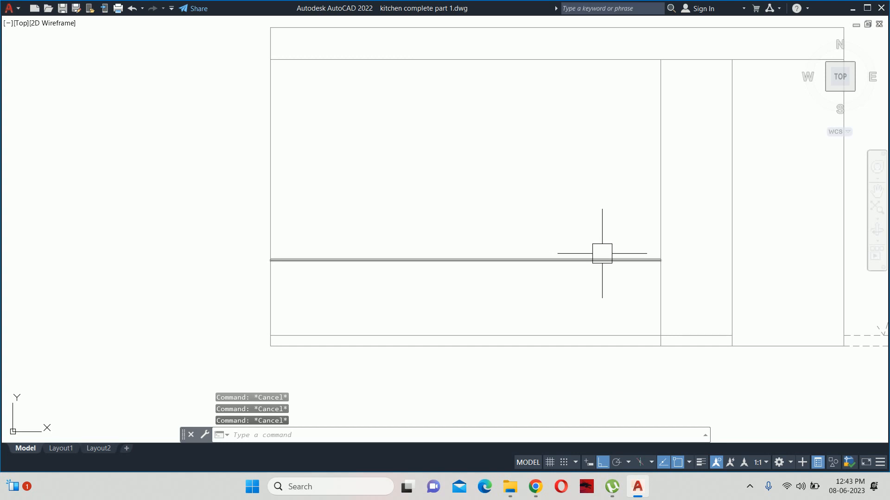
Step: Draw a vertical construction line through the pantry partition's dashed edge nearer the working space in the plan
{"action": "scroll", "coordinate": [602, 253], "scroll_direction": "down", "scroll_amount": 2}
{"action": "scroll", "coordinate": [589, 262], "scroll_direction": "down", "scroll_amount": 4}
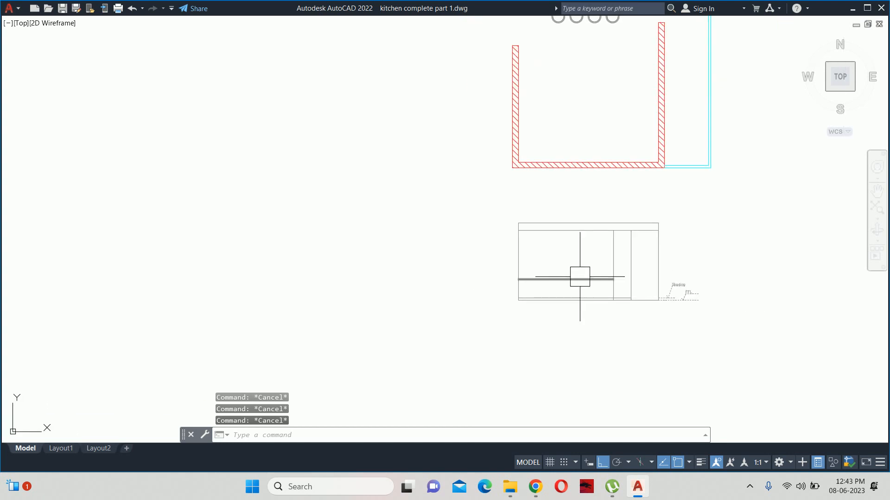
{"action": "type", "text": "xl"}
{"action": "key", "text": "Return"}
{"action": "type", "text": "v"}
{"action": "key", "text": "Return"}
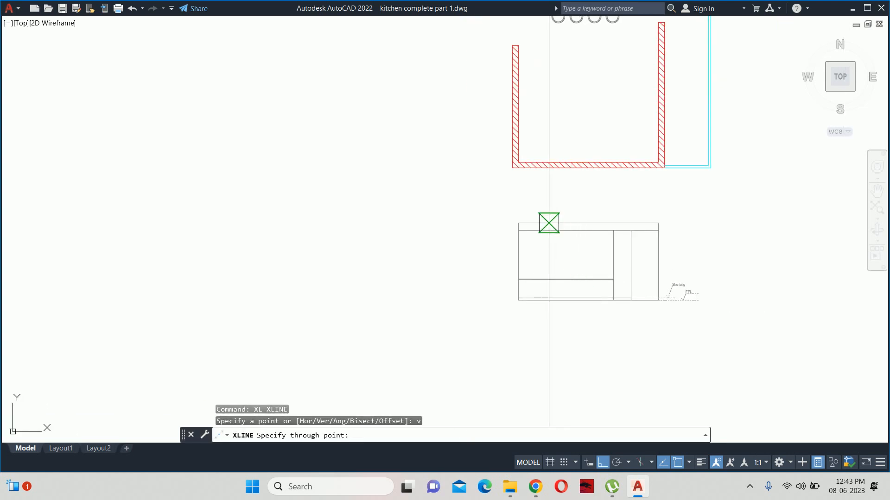
{"action": "scroll", "coordinate": [547, 300], "scroll_direction": "down", "scroll_amount": 3}
{"action": "scroll", "coordinate": [552, 190], "scroll_direction": "up", "scroll_amount": 6}
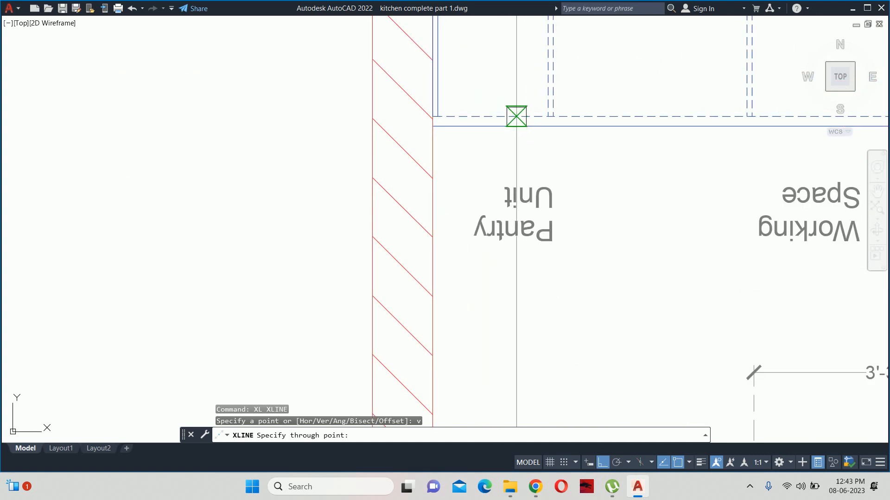
{"action": "left_click", "coordinate": [560, 119]}
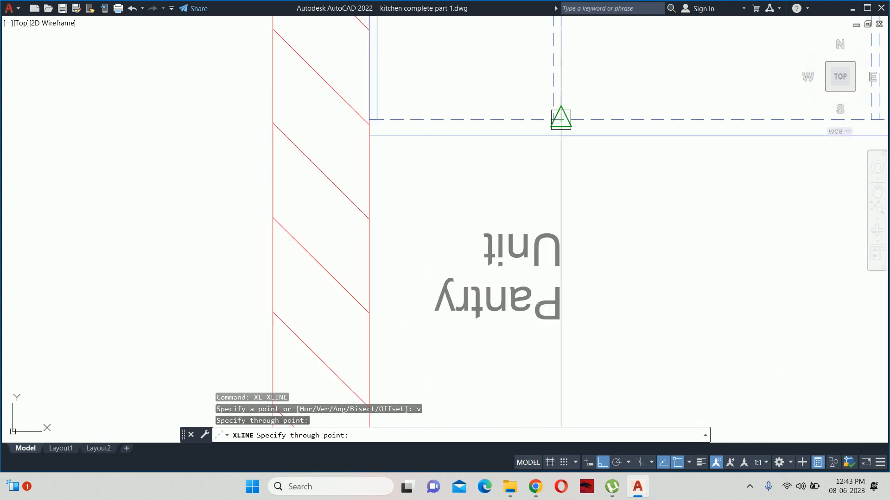
{"action": "scroll", "coordinate": [558, 119], "scroll_direction": "down", "scroll_amount": 5}
{"action": "scroll", "coordinate": [543, 208], "scroll_direction": "down", "scroll_amount": 5}
{"action": "key", "text": "Escape"}
Step: Trim the pantry's construction line below the elevation's base and above the lower edge of the top band
{"action": "scroll", "coordinate": [542, 237], "scroll_direction": "up", "scroll_amount": 6}
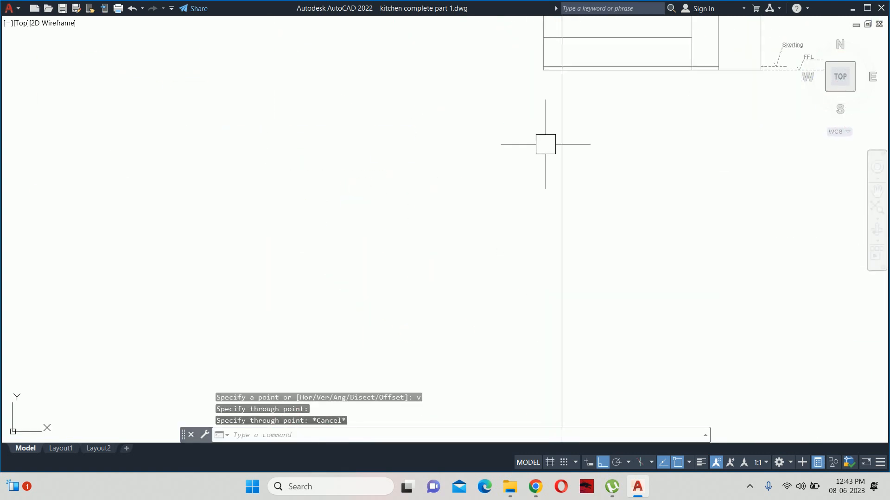
{"action": "middle_click_drag", "start_coordinate": [540, 135], "coordinate": [507, 296]}
{"action": "scroll", "coordinate": [507, 296], "scroll_direction": "down", "scroll_amount": 2}
{"action": "type", "text": "tr"}
{"action": "key", "text": "Return"}
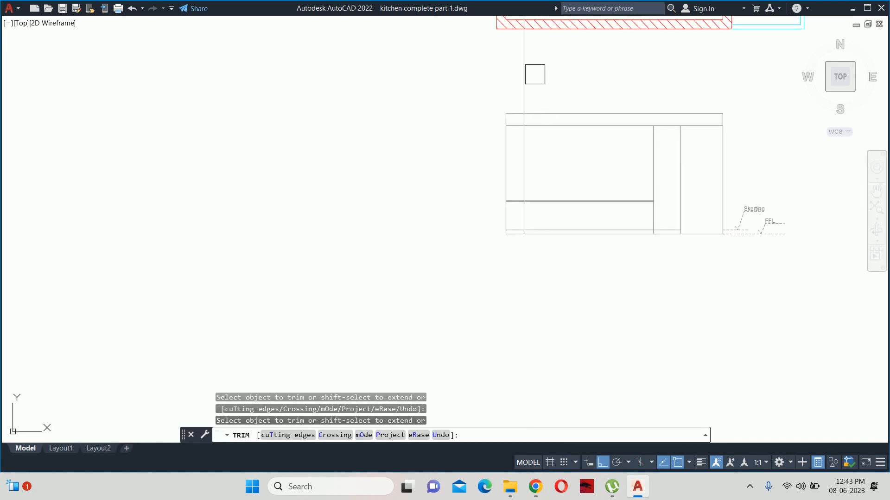
{"action": "scroll", "coordinate": [521, 116], "scroll_direction": "up", "scroll_amount": 3}
{"action": "scroll", "coordinate": [526, 159], "scroll_direction": "down", "scroll_amount": 2}
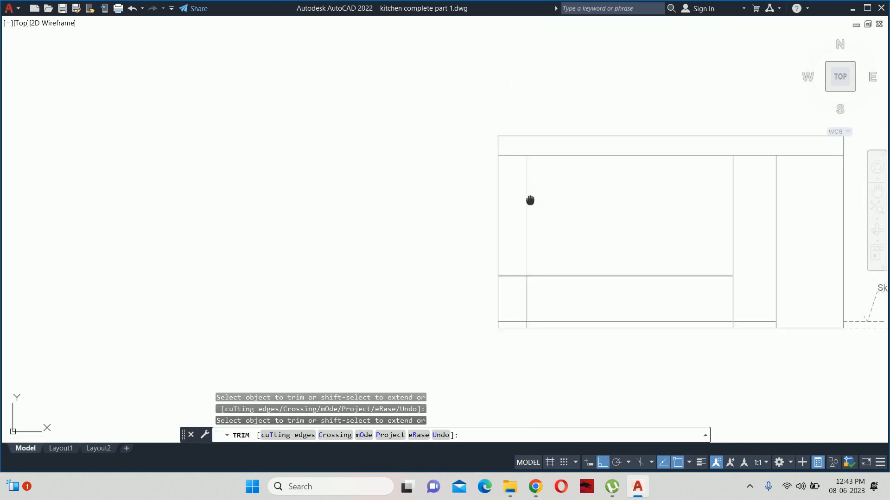
Step: Trim the two countertop lines out of the pantry unit's bay in the elevation
{"action": "middle_click_drag", "start_coordinate": [530, 200], "coordinate": [532, 142]}
{"action": "scroll", "coordinate": [511, 204], "scroll_direction": "up", "scroll_amount": 4}
{"action": "left_click", "coordinate": [521, 199]}
{"action": "left_click", "coordinate": [499, 273]}
{"action": "key", "text": "Return"}
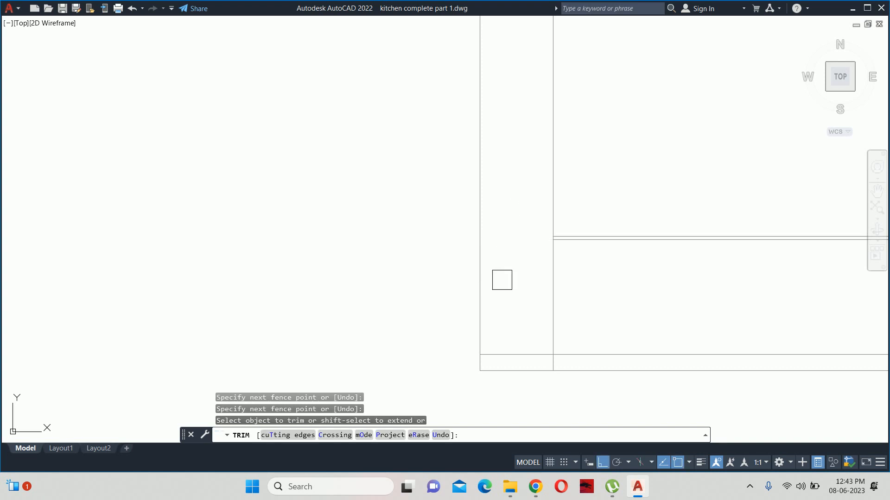
{"action": "key", "text": "Escape"}
{"action": "key", "text": "Escape"}
{"action": "scroll", "coordinate": [516, 222], "scroll_direction": "down", "scroll_amount": 3}
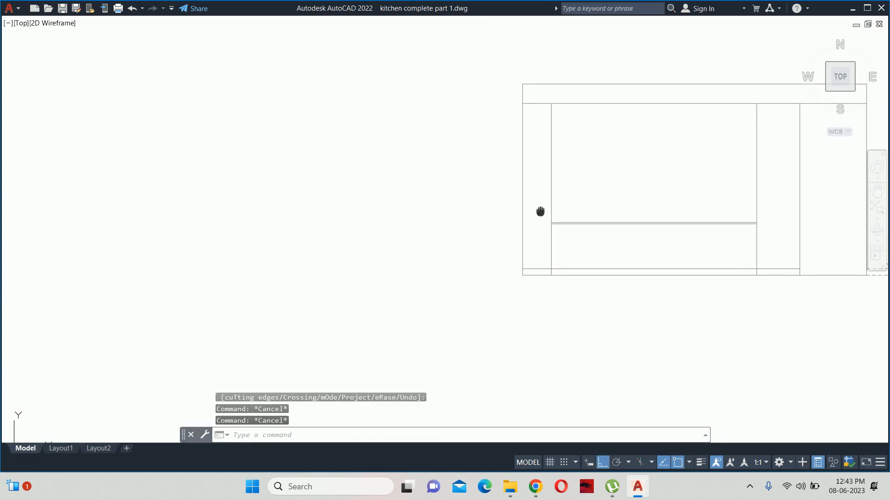
Step: Draw vertical construction lines through both ends of the window opening above the sink in the plan
{"action": "scroll", "coordinate": [515, 143], "scroll_direction": "up", "scroll_amount": 1}
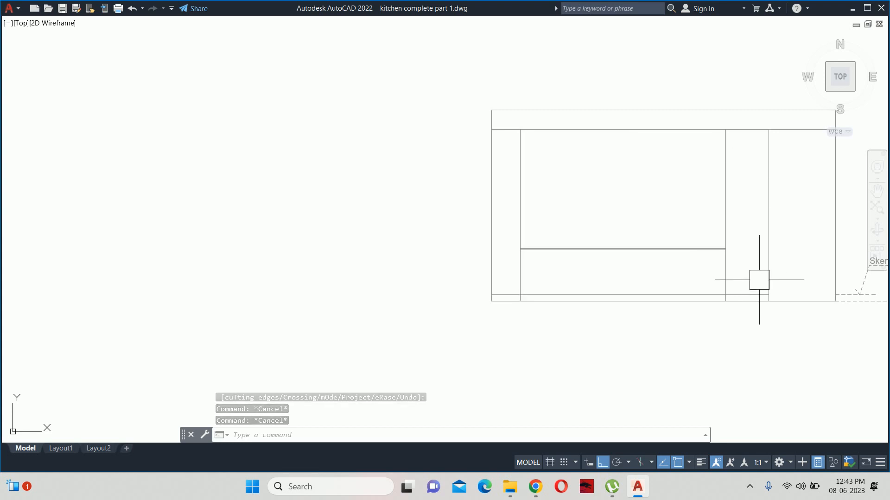
{"action": "scroll", "coordinate": [713, 195], "scroll_direction": "down", "scroll_amount": 1}
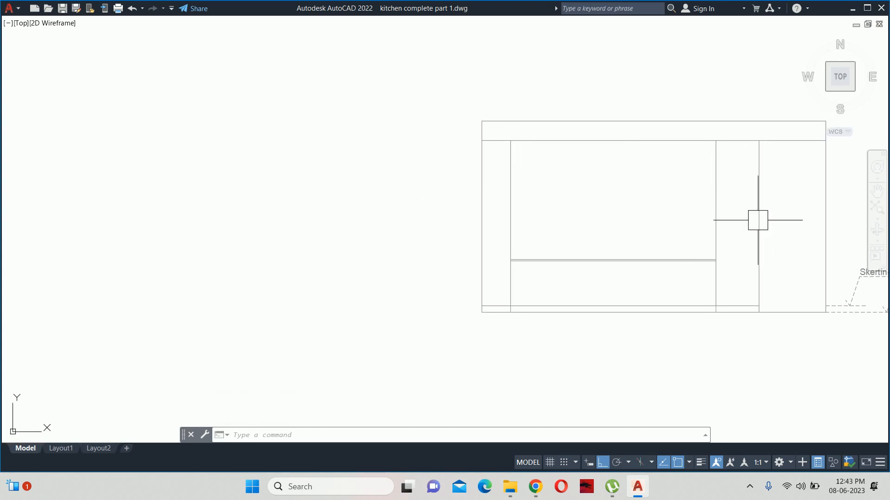
{"action": "scroll", "coordinate": [619, 188], "scroll_direction": "down", "scroll_amount": 4}
{"action": "scroll", "coordinate": [619, 189], "scroll_direction": "up", "scroll_amount": 1}
{"action": "middle_click_drag", "start_coordinate": [589, 114], "coordinate": [598, 250]}
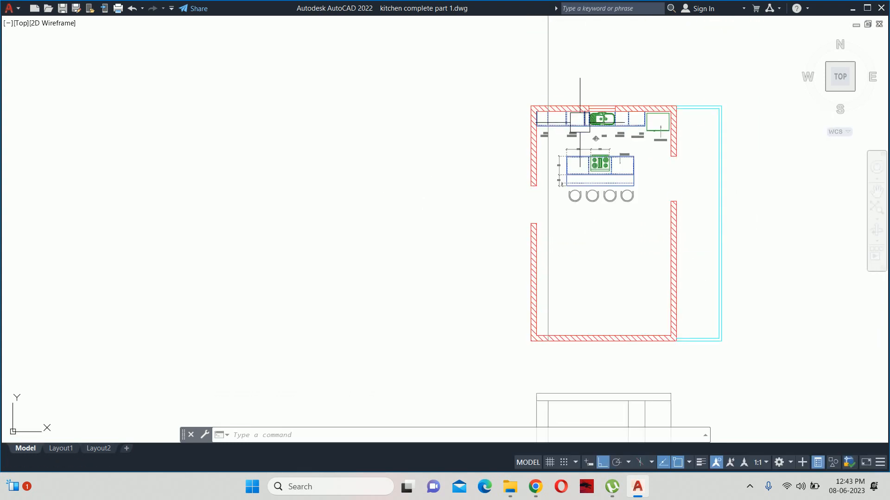
{"action": "scroll", "coordinate": [627, 113], "scroll_direction": "up", "scroll_amount": 4}
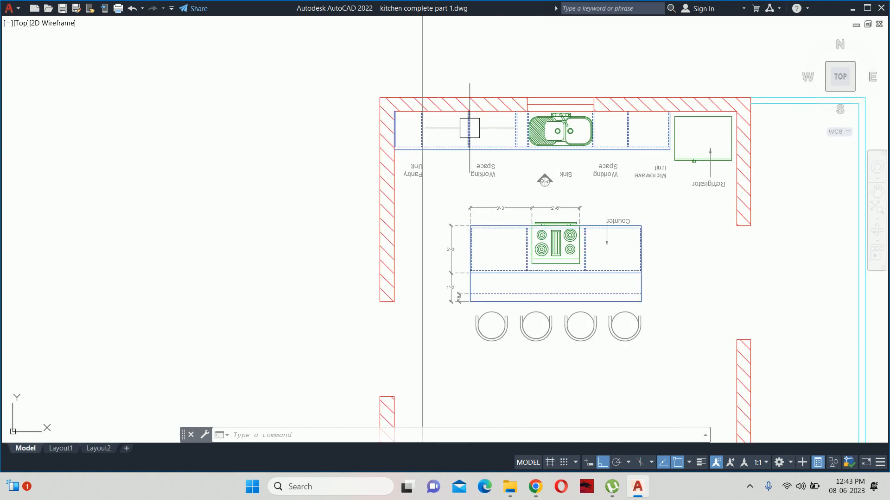
{"action": "scroll", "coordinate": [546, 124], "scroll_direction": "up", "scroll_amount": 4}
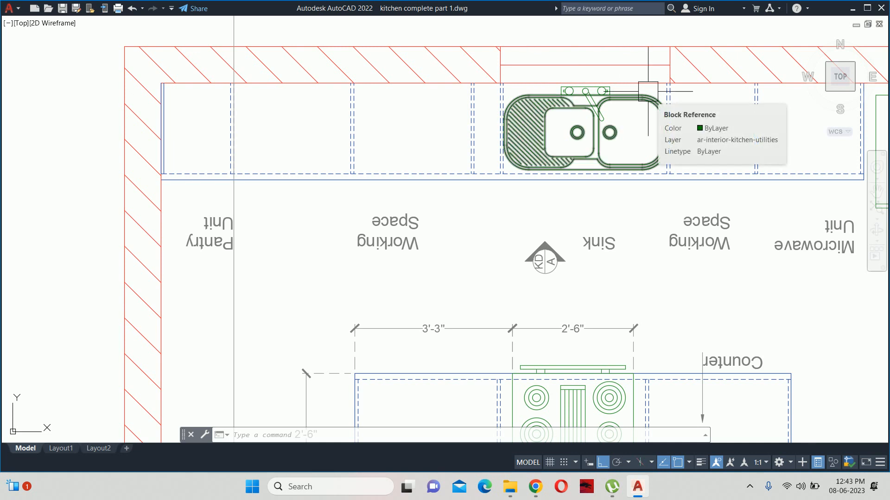
{"action": "type", "text": "xl"}
{"action": "key", "text": "Return"}
{"action": "type", "text": "v"}
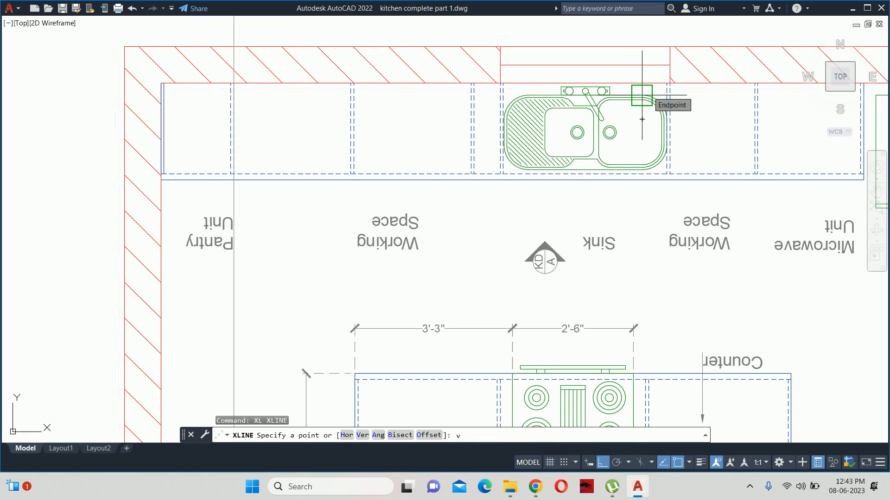
{"action": "key", "text": "Return"}
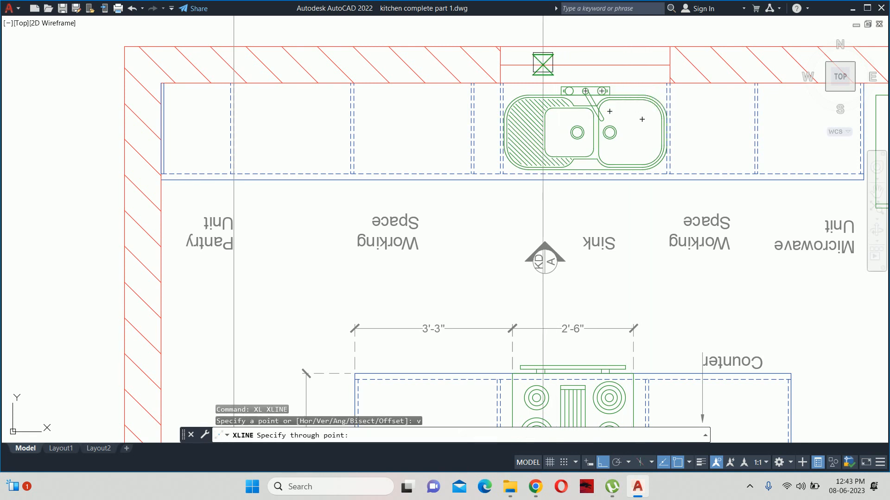
{"action": "left_click", "coordinate": [500, 65]}
{"action": "left_click", "coordinate": [669, 65]}
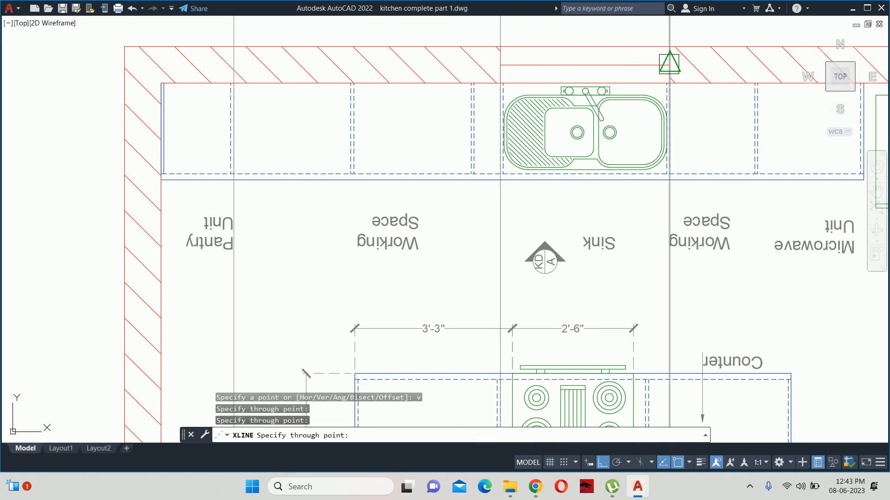
Step: End the vertical construction lines at the window edges and offset the elevation's floor line 36 inches upward
{"action": "key", "text": "Return"}
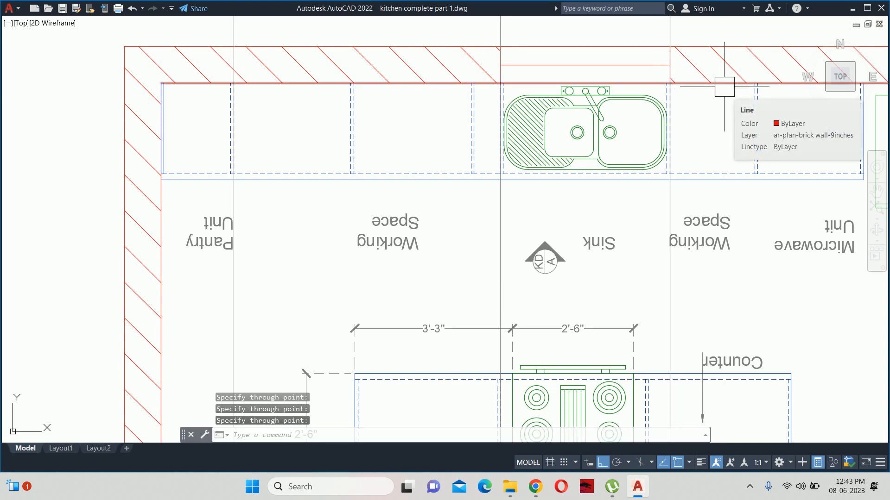
{"action": "scroll", "coordinate": [724, 87], "scroll_direction": "down", "scroll_amount": 10}
{"action": "scroll", "coordinate": [689, 198], "scroll_direction": "up", "scroll_amount": 8}
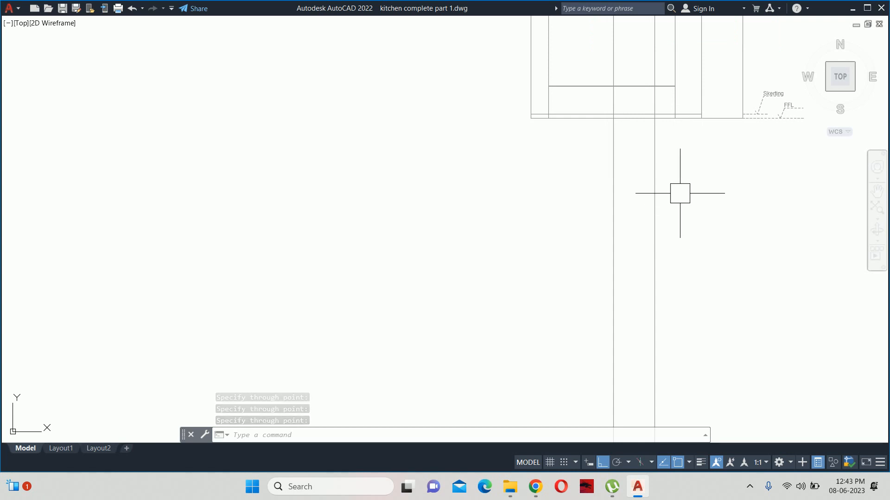
{"action": "middle_click_drag", "start_coordinate": [680, 194], "coordinate": [702, 327]}
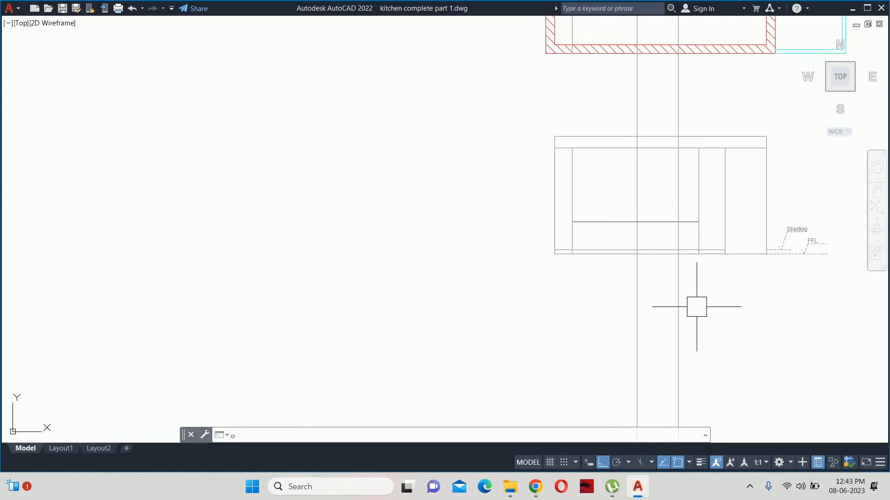
{"action": "type", "text": "o"}
{"action": "key", "text": "Return"}
{"action": "key", "text": "Return"}
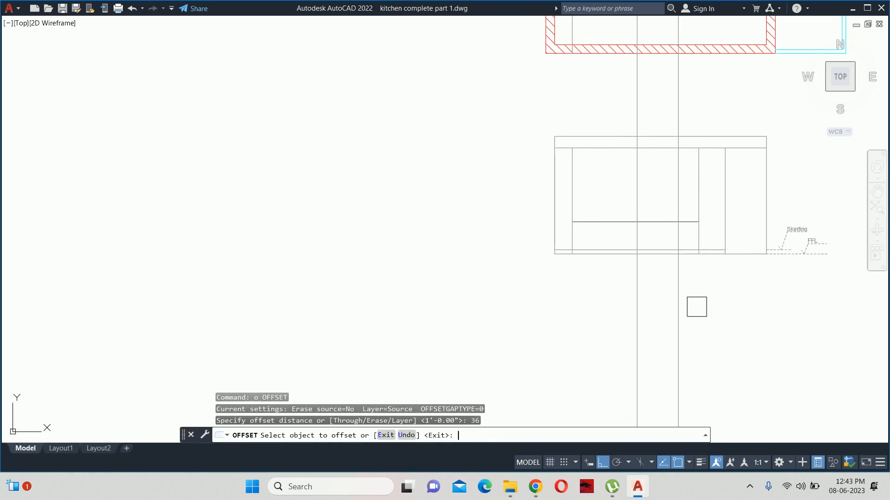
{"action": "scroll", "coordinate": [725, 270], "scroll_direction": "up", "scroll_amount": 2}
{"action": "left_click", "coordinate": [747, 247]}
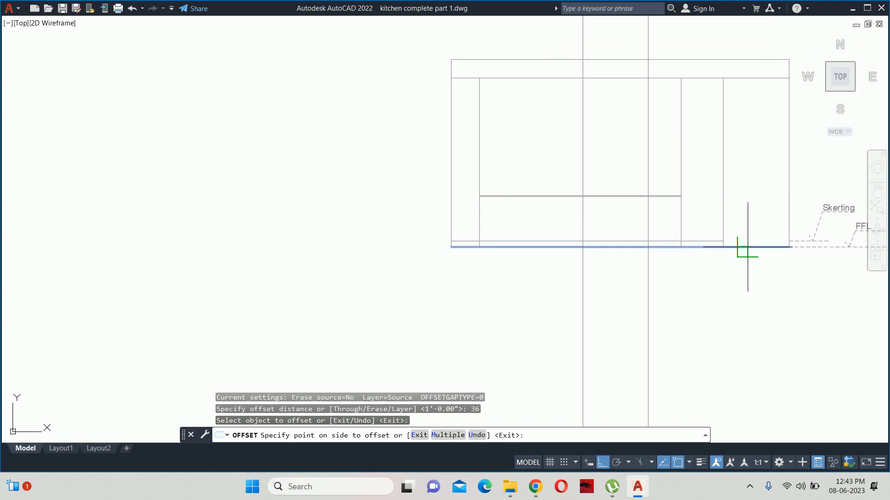
{"action": "left_click", "coordinate": [746, 194]}
{"action": "scroll", "coordinate": [618, 187], "scroll_direction": "up", "scroll_amount": 3}
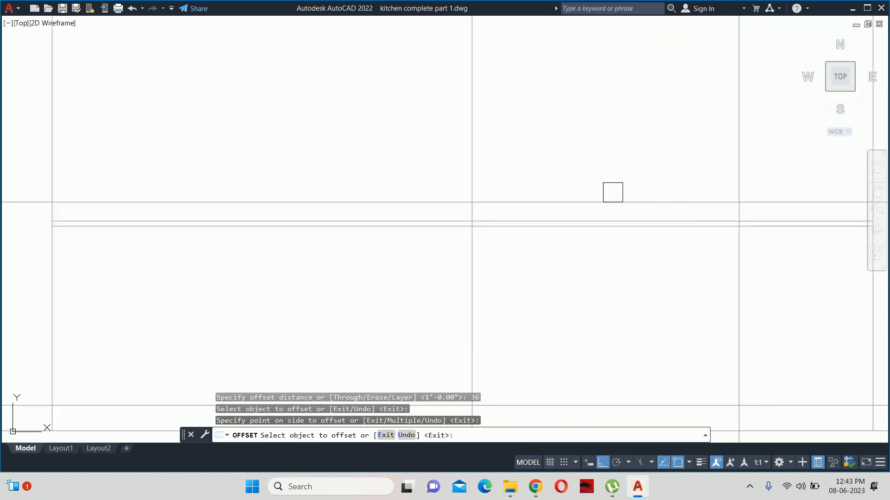
{"action": "key", "text": "Return"}
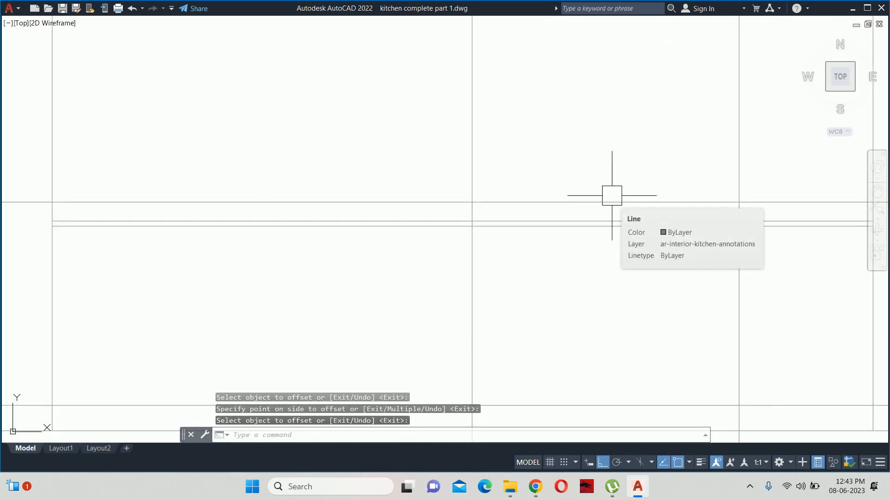
{"action": "key", "text": "Escape"}
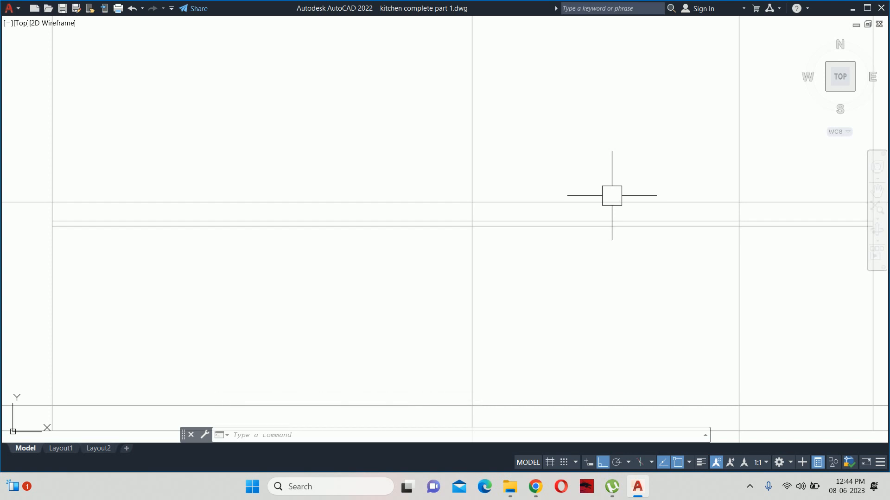
{"action": "scroll", "coordinate": [592, 210], "scroll_direction": "down", "scroll_amount": 5}
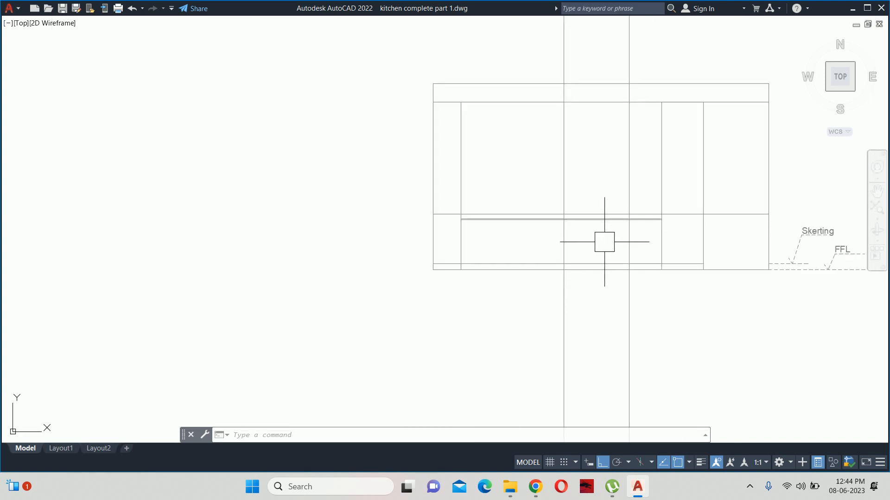
{"action": "scroll", "coordinate": [607, 210], "scroll_direction": "up", "scroll_amount": 4}
{"action": "type", "text": "o"}
{"action": "key", "text": "Return"}
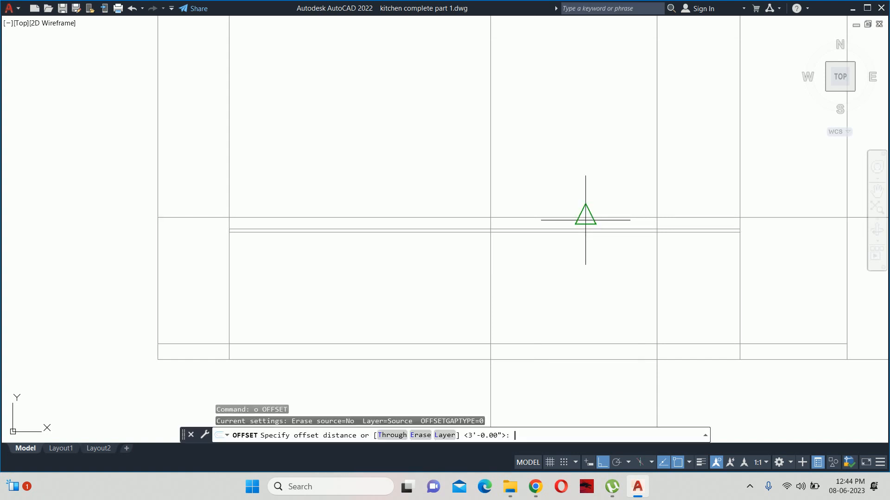
{"action": "key", "text": "Escape"}
{"action": "scroll", "coordinate": [583, 221], "scroll_direction": "down", "scroll_amount": 2}
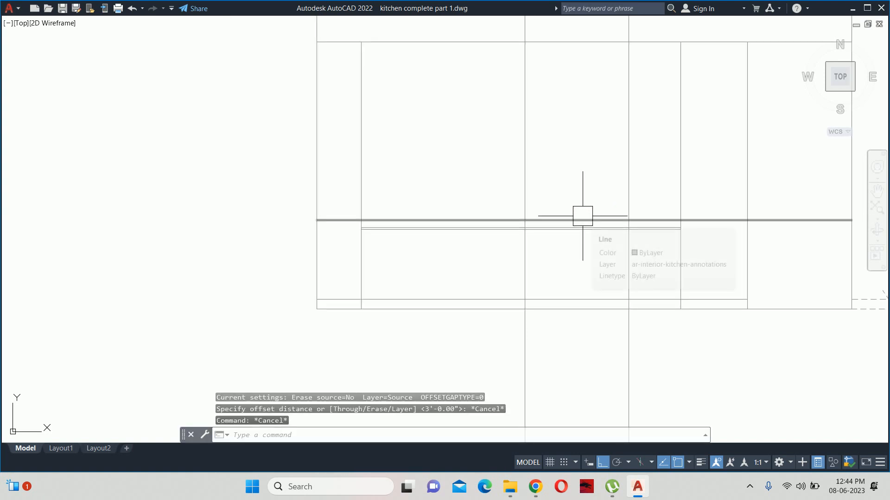
{"action": "key", "text": "Escape"}
{"action": "key", "text": "Escape"}
{"action": "type", "text": "o"}
{"action": "key", "text": "Return"}
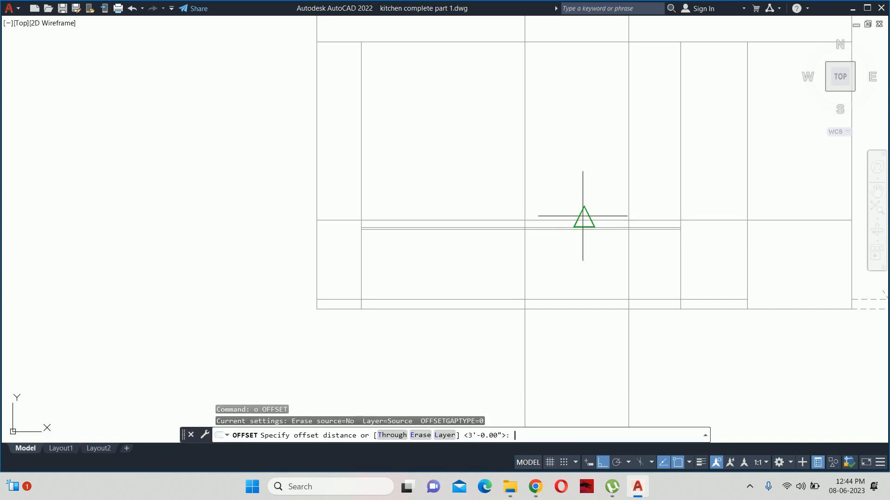
{"action": "key", "text": "Escape"}
Step: Measure the vertical distance from the elevation's floor line to the offset line above it
{"action": "type", "text": "dli"}
{"action": "key", "text": "Return"}
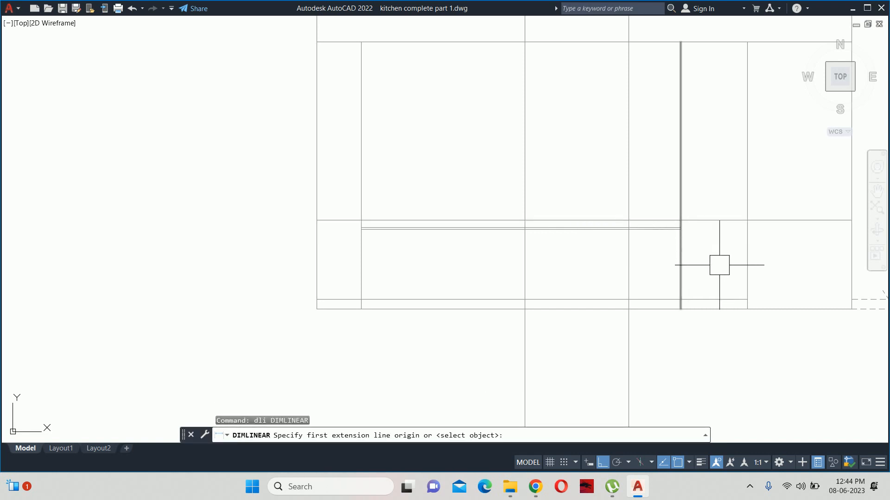
{"action": "left_click", "coordinate": [763, 308]}
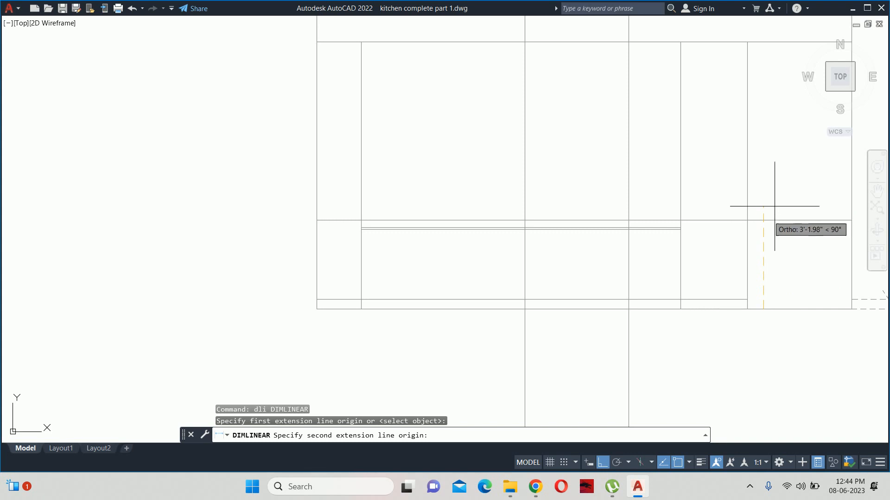
{"action": "left_click", "coordinate": [761, 220]}
{"action": "scroll", "coordinate": [762, 241], "scroll_direction": "up", "scroll_amount": 4}
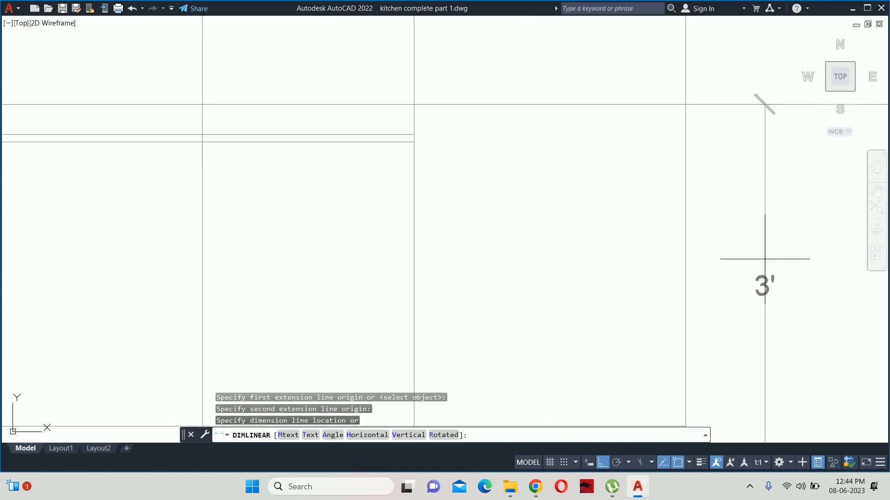
{"action": "key", "text": "Escape"}
Step: Offset the horizontal line just above the double counter line 4' upward to mark the window head
{"action": "scroll", "coordinate": [536, 193], "scroll_direction": "down", "scroll_amount": 4}
{"action": "type", "text": "o"}
{"action": "key", "text": "Return"}
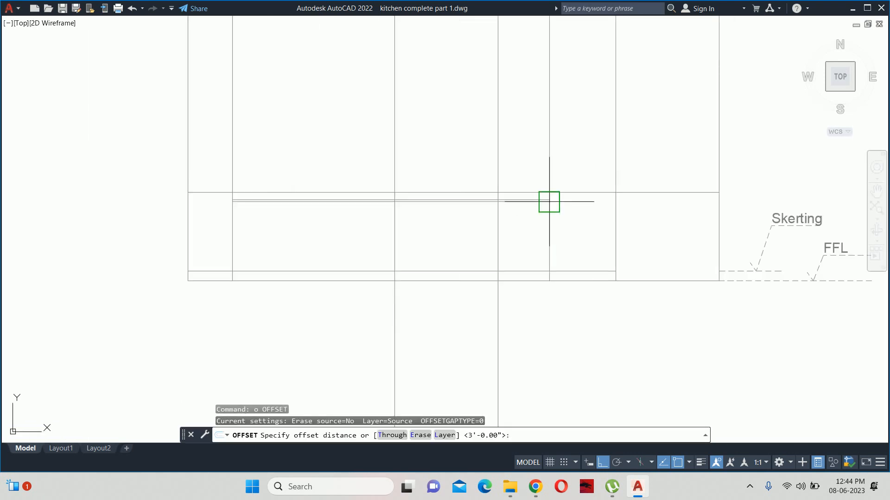
{"action": "type", "text": "4'"}
{"action": "key", "text": "Return"}
{"action": "scroll", "coordinate": [556, 199], "scroll_direction": "up", "scroll_amount": 2}
{"action": "left_click", "coordinate": [576, 192]}
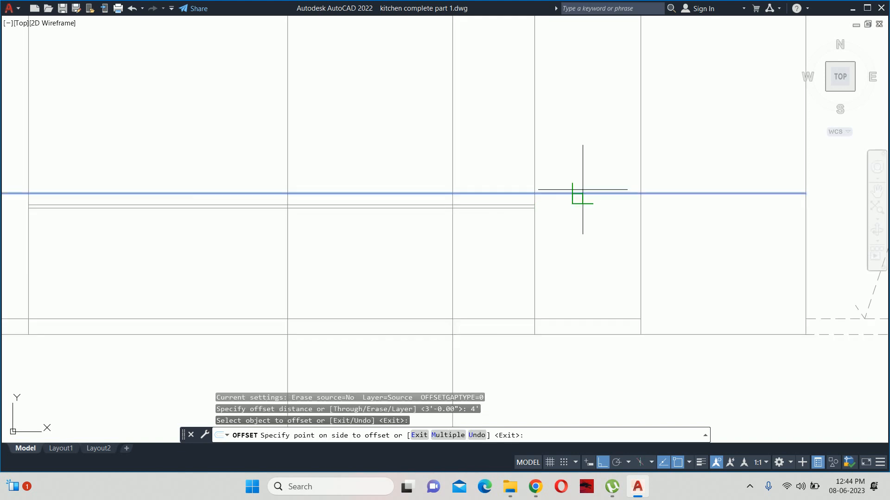
{"action": "left_click", "coordinate": [576, 133]}
{"action": "scroll", "coordinate": [589, 223], "scroll_direction": "down", "scroll_amount": 3}
{"action": "key", "text": "Escape"}
{"action": "key", "text": "Escape"}
{"action": "key", "text": "Escape"}
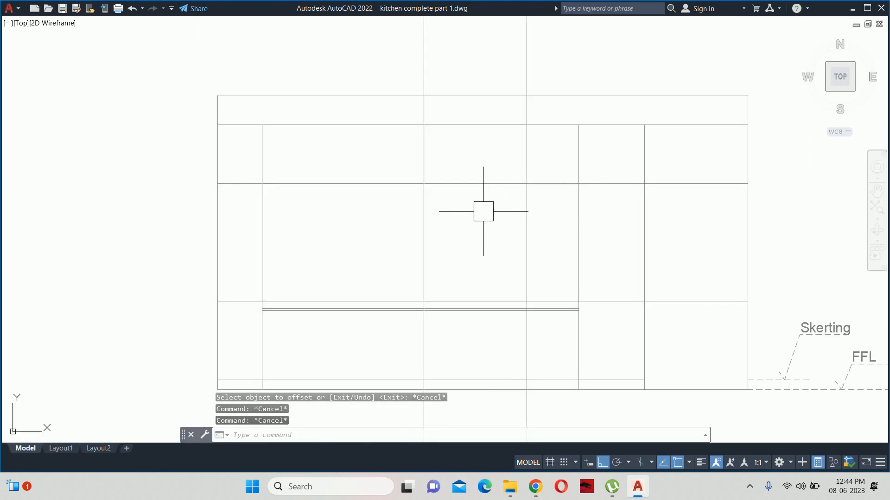
{"action": "key", "text": "Escape"}
Step: Set the fillet radius to 0 and close the window's upper-right corner in the elevation
{"action": "scroll", "coordinate": [459, 264], "scroll_direction": "up", "scroll_amount": 2}
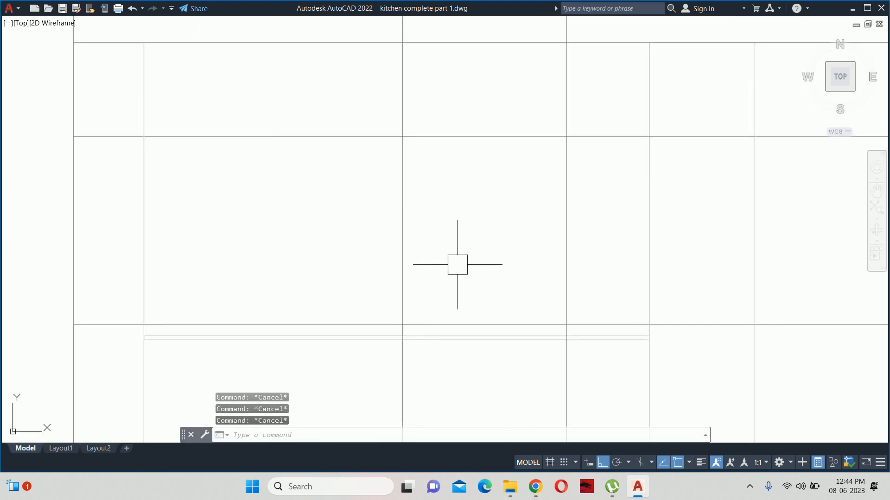
{"action": "type", "text": "f"}
{"action": "key", "text": "Return"}
{"action": "type", "text": "r"}
{"action": "key", "text": "Return"}
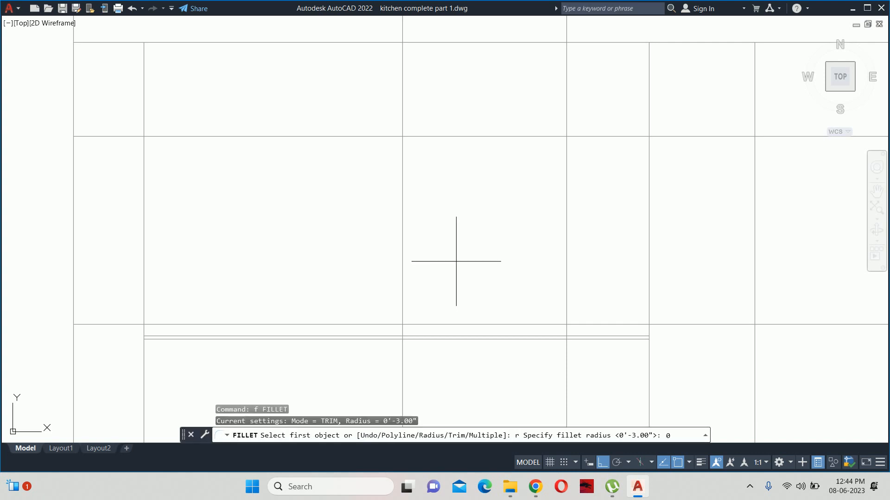
{"action": "type", "text": "0"}
{"action": "key", "text": "Return"}
{"action": "left_click", "coordinate": [560, 170]}
{"action": "left_click", "coordinate": [518, 136]}
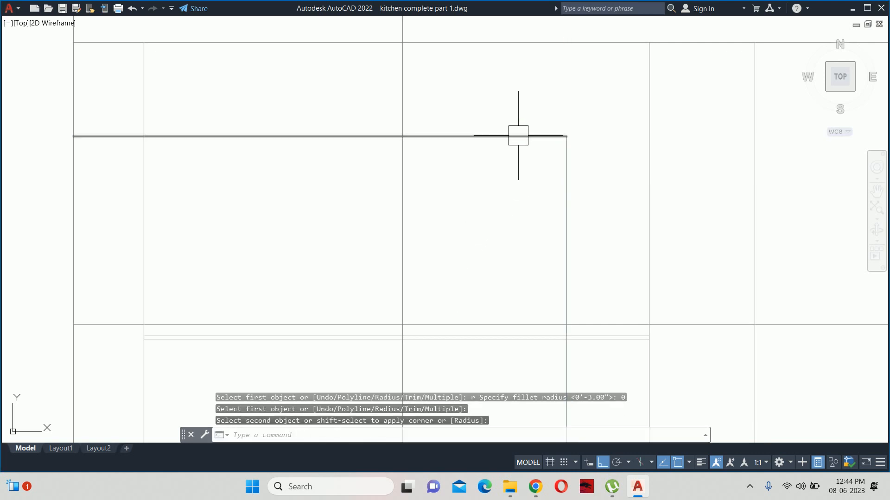
Step: Fillet the window's upper-left, lower-left and lower-right corners with zero radius to complete the rectangular outline
{"action": "key", "text": "Return"}
{"action": "left_click", "coordinate": [445, 136]}
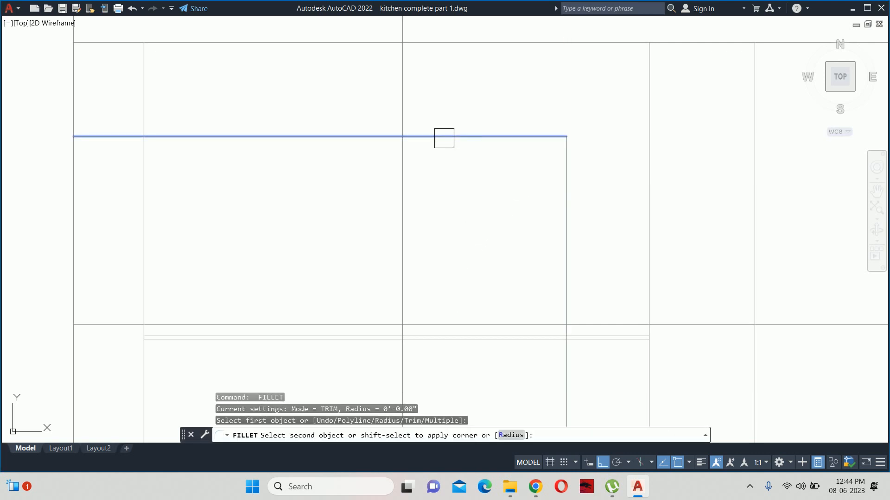
{"action": "left_click", "coordinate": [397, 184]}
{"action": "key", "text": "Return"}
{"action": "left_click", "coordinate": [405, 243]}
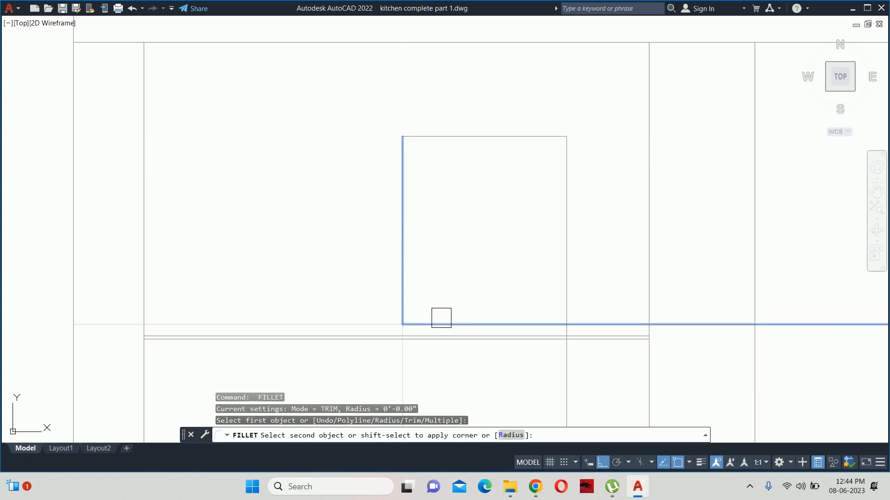
{"action": "left_click", "coordinate": [443, 324]}
{"action": "key", "text": "Return"}
{"action": "left_click", "coordinate": [524, 324]}
{"action": "left_click", "coordinate": [562, 296]}
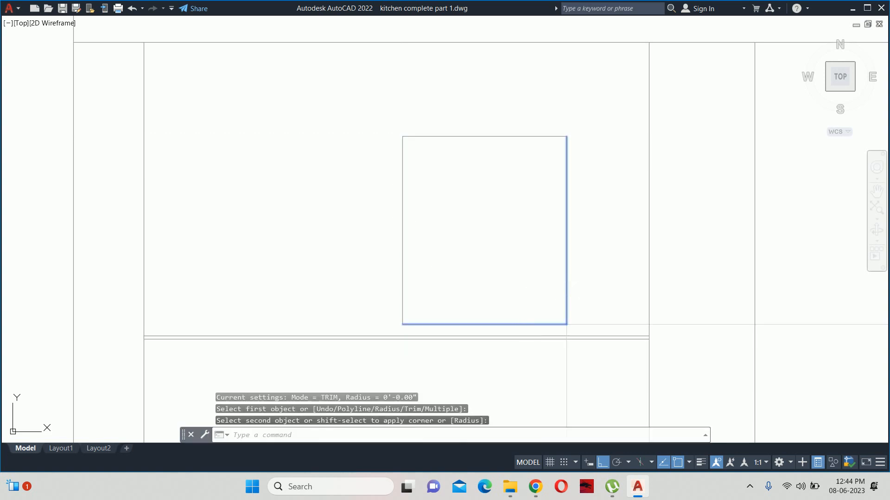
{"action": "key", "text": "Return"}
{"action": "key", "text": "Escape"}
{"action": "key", "text": "Escape"}
{"action": "scroll", "coordinate": [558, 236], "scroll_direction": "down", "scroll_amount": 4}
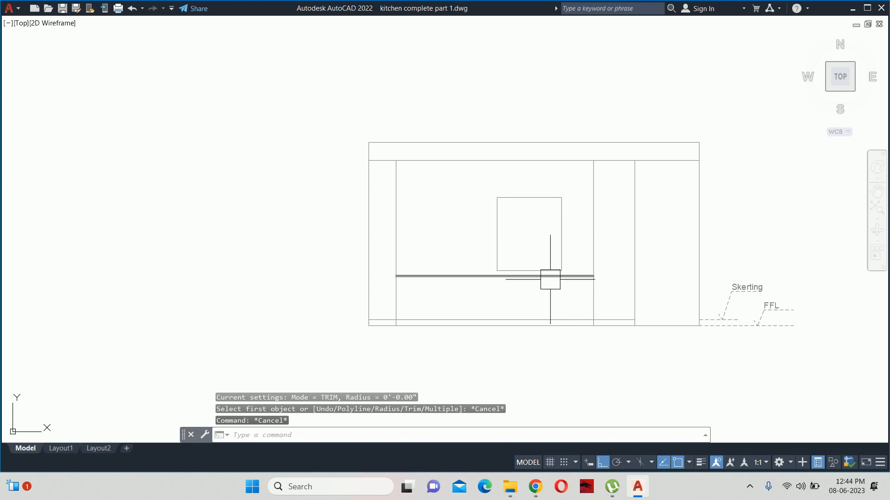
Step: Join the four lines of the window rectangle into one closed polyline
{"action": "key", "text": "Escape"}
{"action": "key", "text": "Escape"}
{"action": "scroll", "coordinate": [513, 246], "scroll_direction": "up", "scroll_amount": 4}
{"action": "key", "text": "Return"}
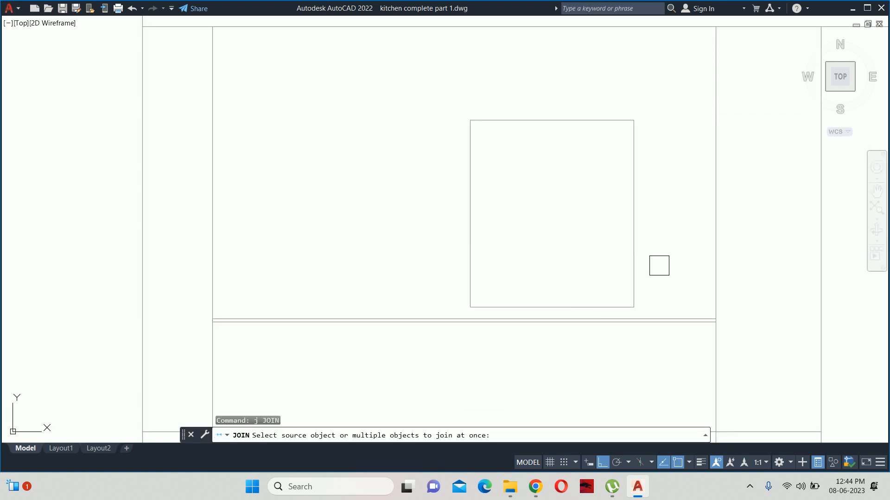
{"action": "left_click", "coordinate": [657, 264]}
{"action": "left_click", "coordinate": [487, 86]}
{"action": "left_click", "coordinate": [510, 229]}
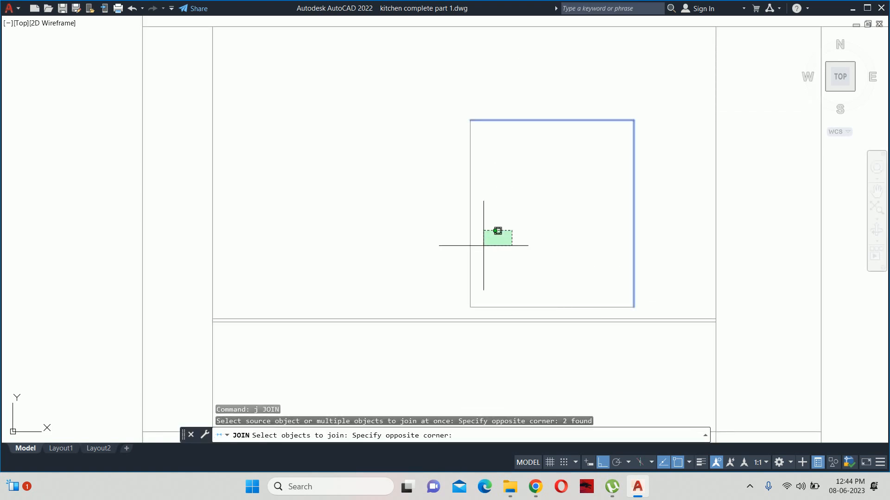
{"action": "left_click", "coordinate": [423, 308]}
{"action": "key", "text": "Return"}
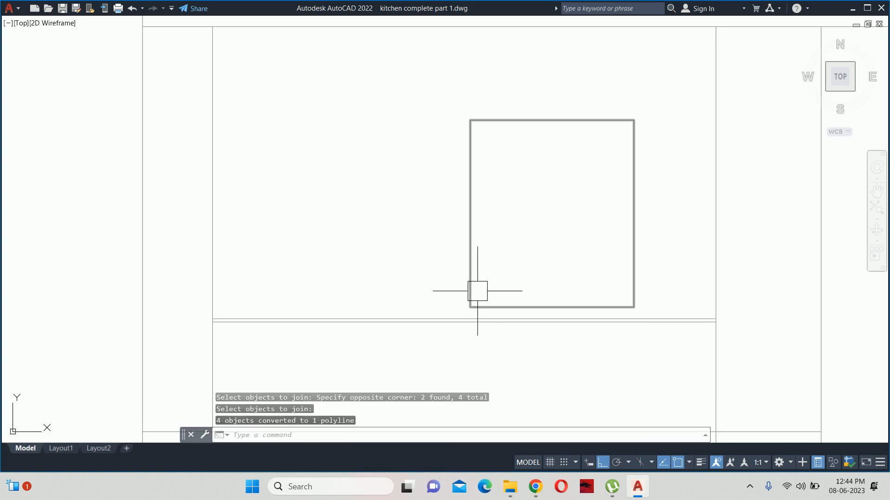
{"action": "left_click", "coordinate": [470, 293]}
{"action": "key", "text": "Escape"}
{"action": "key", "text": "Escape"}
{"action": "key", "text": "Escape"}
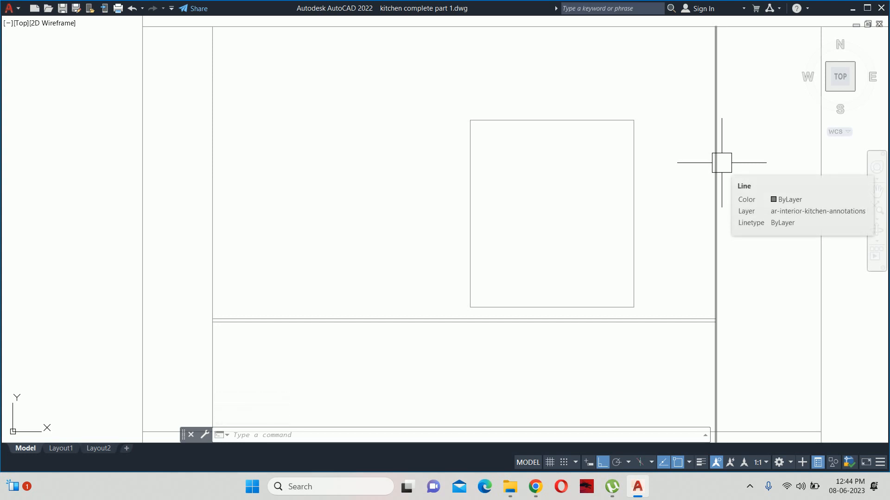
{"action": "key", "text": "Escape"}
{"action": "key", "text": "Escape"}
{"action": "key", "text": "Escape"}
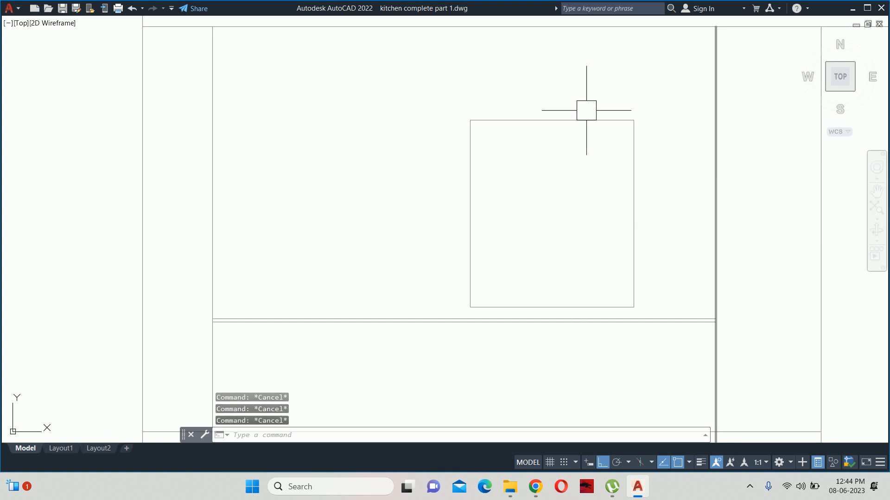
Step: Measure the vertical gap between the window outline's bottom edge and the upper counter line
{"action": "type", "text": "dli"}
{"action": "key", "text": "Return"}
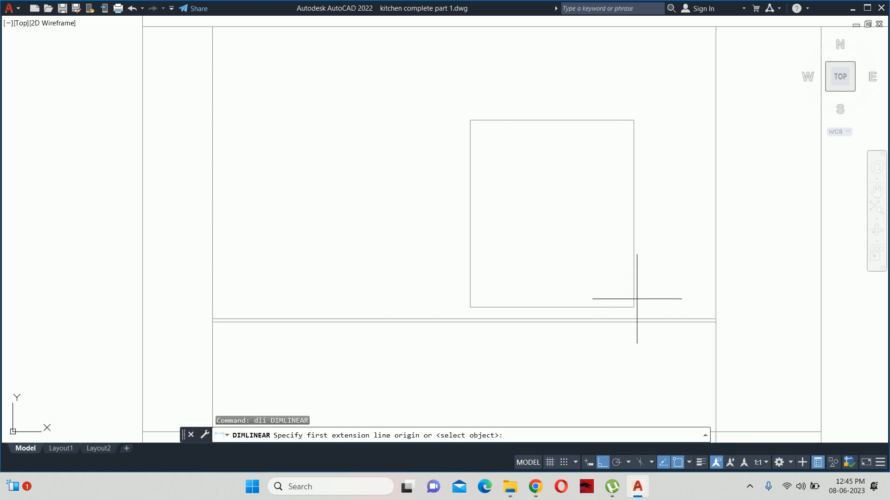
{"action": "scroll", "coordinate": [636, 299], "scroll_direction": "up", "scroll_amount": 3}
{"action": "left_click", "coordinate": [622, 320]}
{"action": "left_click", "coordinate": [621, 349]}
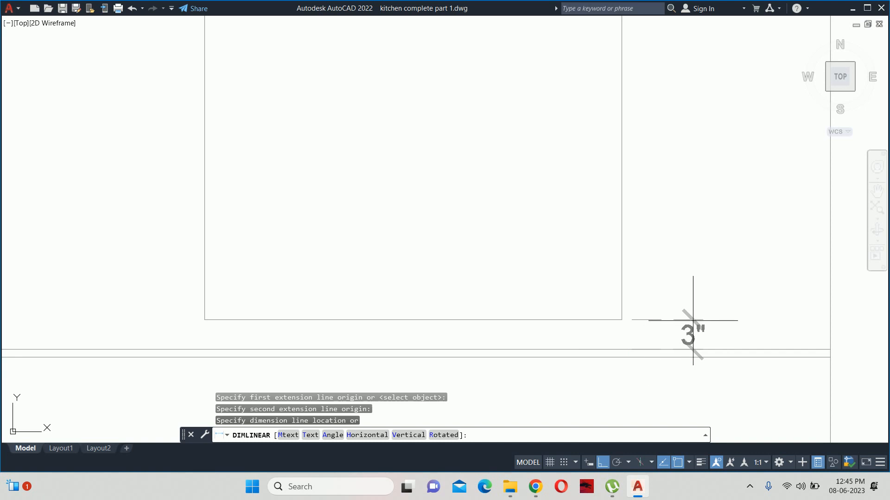
{"action": "key", "text": "Escape"}
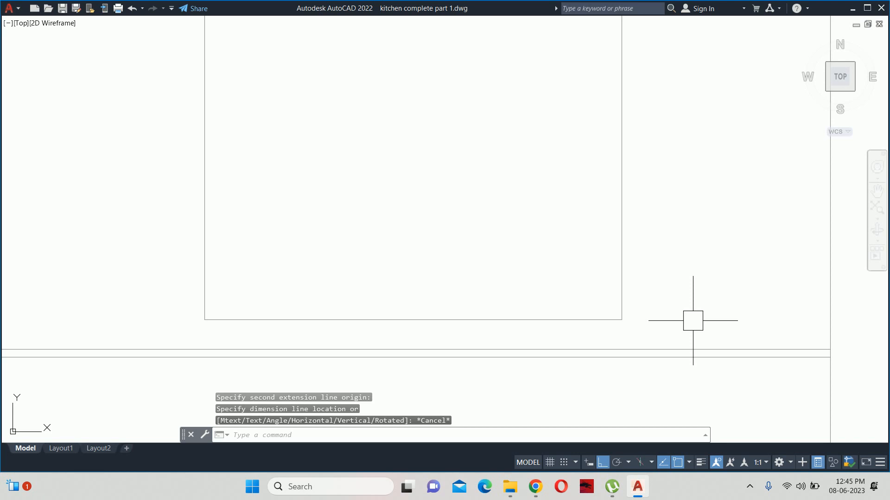
Step: Stretch the bottom edge of the window outline in the elevation upward by 3 inches
{"action": "left_click", "coordinate": [569, 317]}
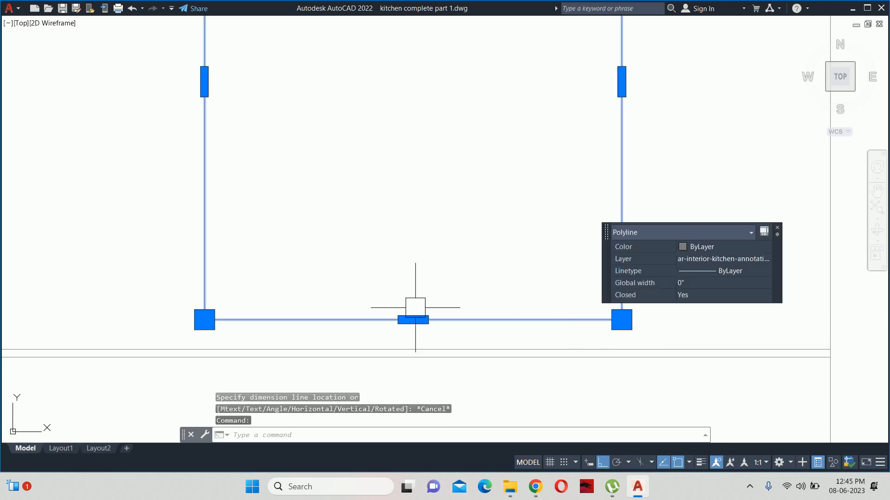
{"action": "left_click", "coordinate": [413, 319]}
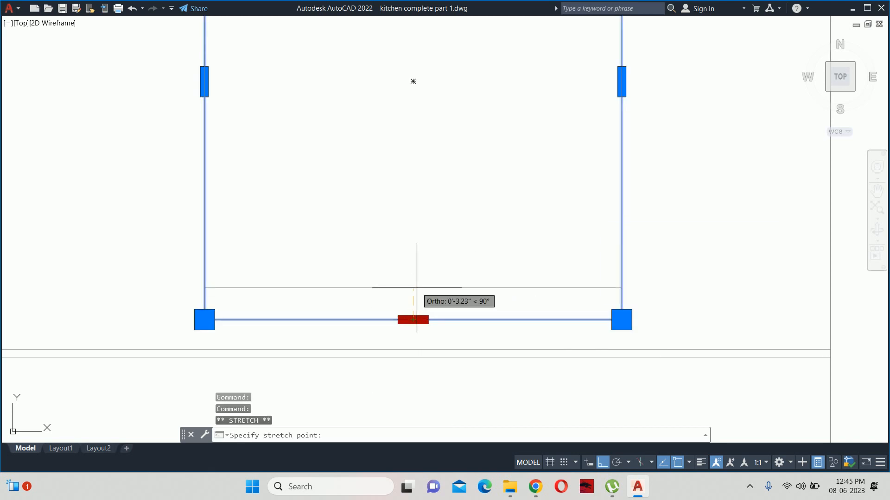
{"action": "type", "text": "3"}
{"action": "key", "text": "Return"}
{"action": "mouse_move", "coordinate": [414, 290]}
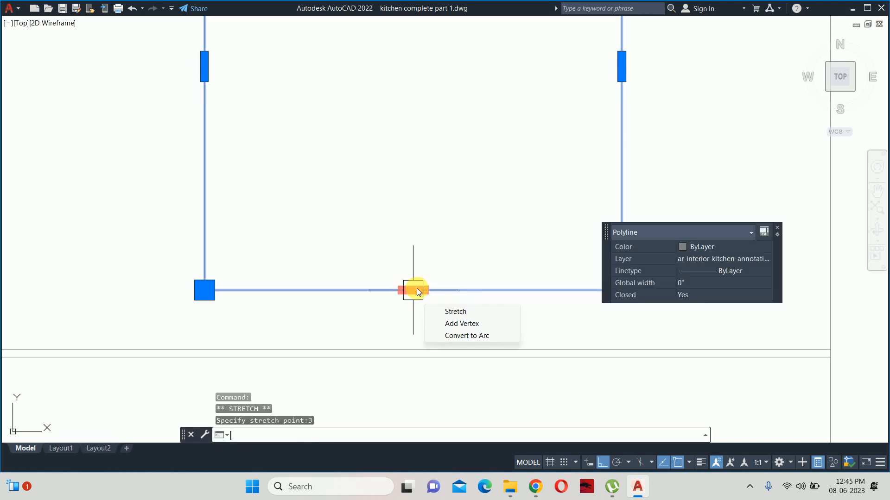
{"action": "key", "text": "Escape"}
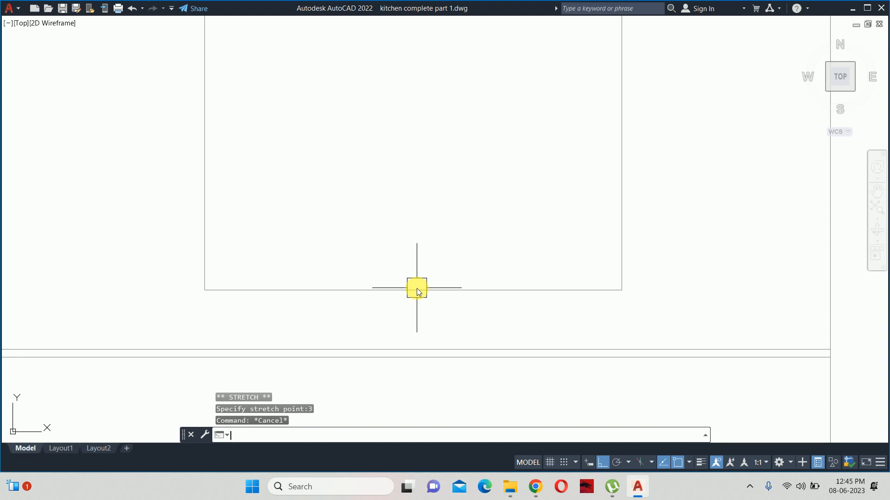
{"action": "key", "text": "Escape"}
{"action": "key", "text": "Escape"}
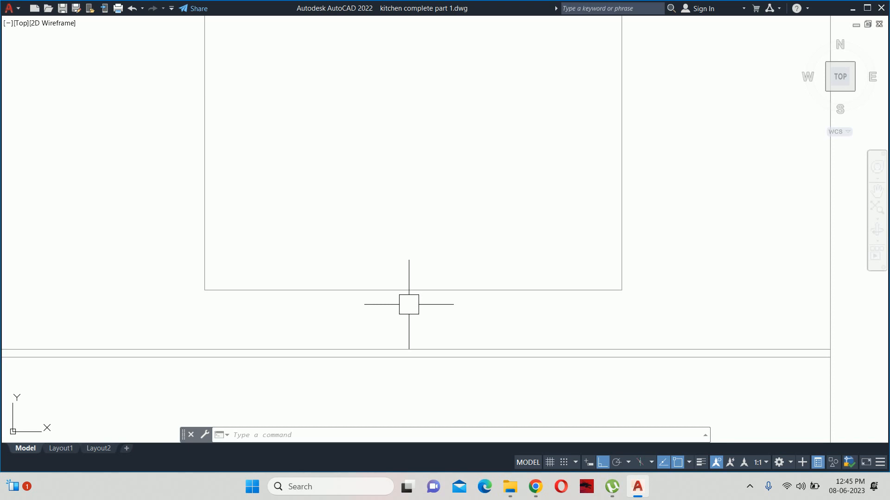
{"action": "scroll", "coordinate": [451, 267], "scroll_direction": "down", "scroll_amount": 3}
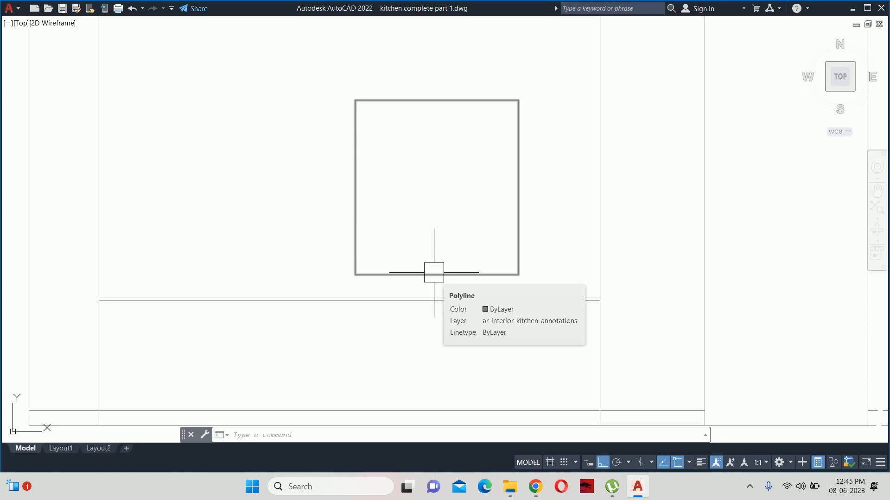
{"action": "scroll", "coordinate": [440, 280], "scroll_direction": "up", "scroll_amount": 4}
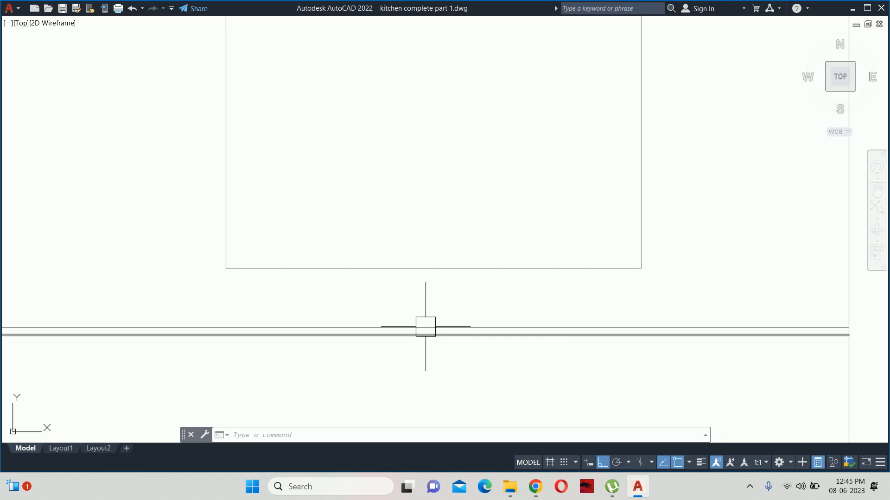
Step: Switch to Pinterest in the browser and search for "kitchen sink"
{"action": "left_click", "coordinate": [537, 487]}
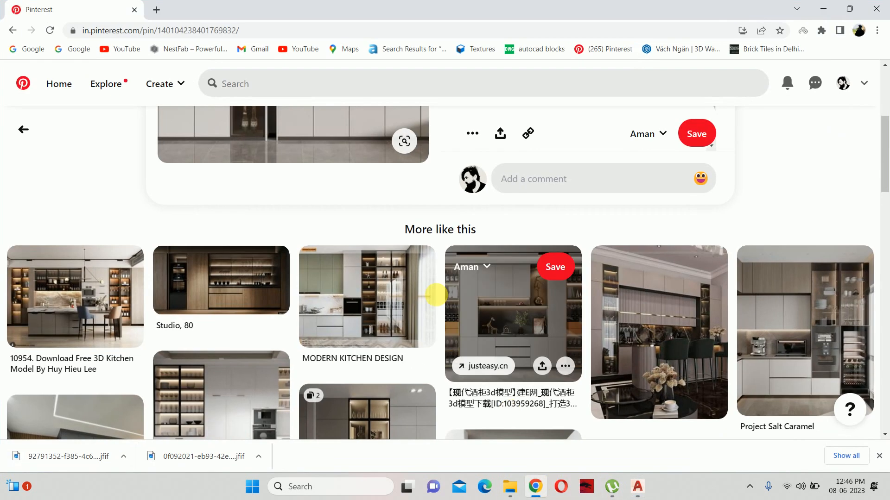
{"action": "scroll", "coordinate": [261, 173], "scroll_direction": "up", "scroll_amount": 5}
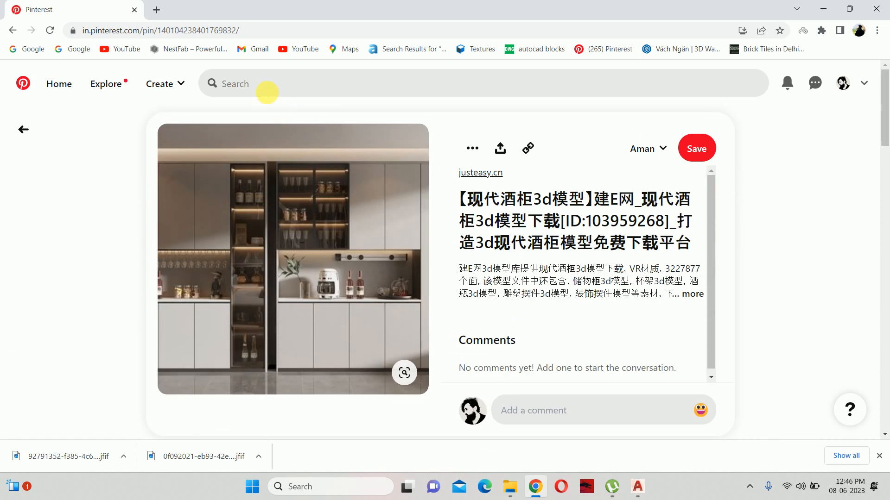
{"action": "left_click", "coordinate": [269, 84]}
{"action": "type", "text": "k"}
{"action": "key", "text": "BackSpace"}
{"action": "type", "text": "k"}
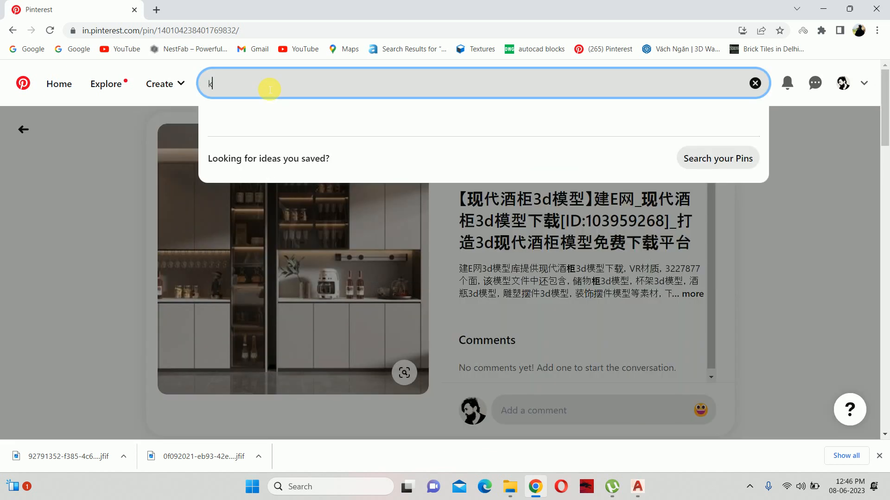
{"action": "type", "text": "itchen sink"}
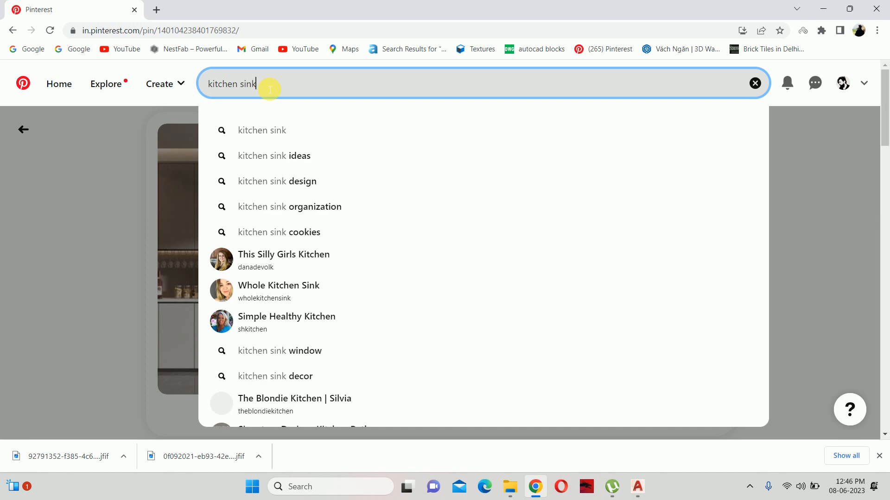
{"action": "key", "text": "Return"}
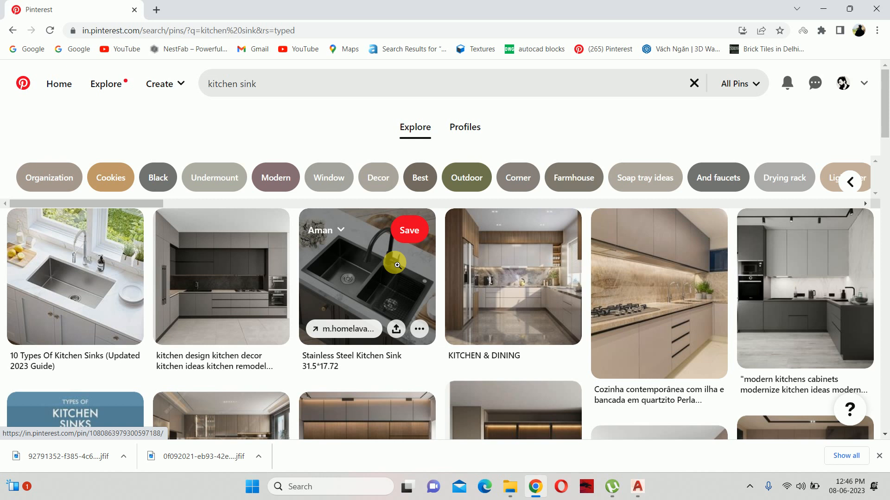
Step: Open the pin on types of kitchen sinks in India and browse its related sink designs for reference
{"action": "scroll", "coordinate": [397, 265], "scroll_direction": "down", "scroll_amount": 2}
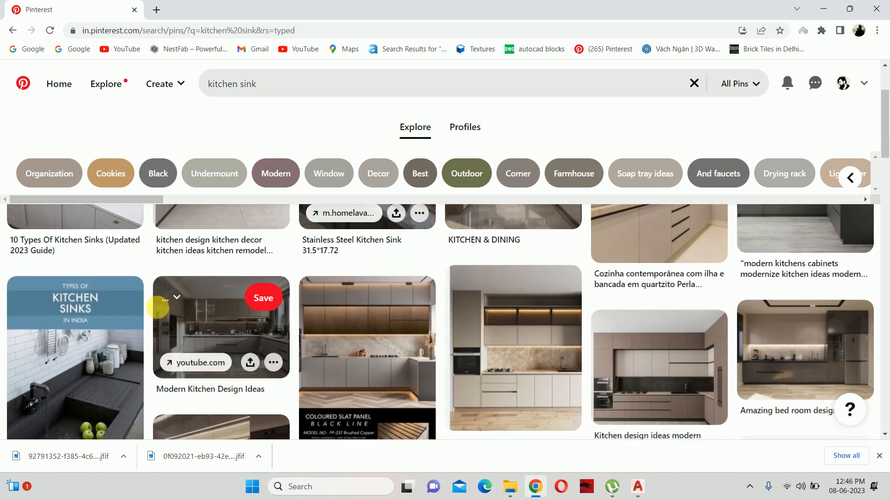
{"action": "left_click", "coordinate": [79, 367]}
{"action": "scroll", "coordinate": [388, 332], "scroll_direction": "down", "scroll_amount": 8}
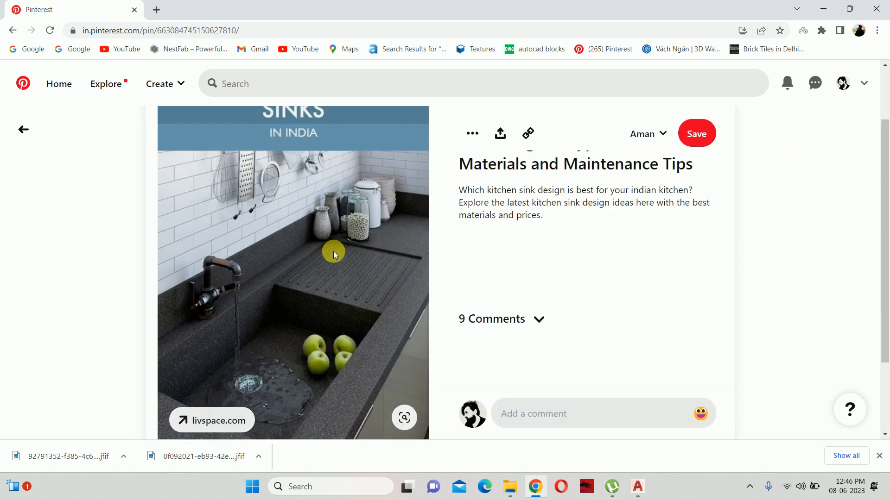
{"action": "scroll", "coordinate": [397, 227], "scroll_direction": "down", "scroll_amount": 1}
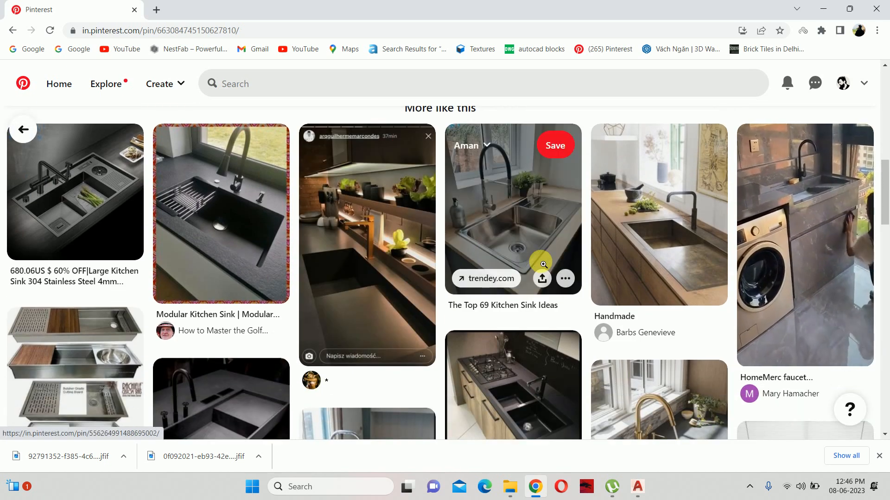
{"action": "scroll", "coordinate": [543, 265], "scroll_direction": "down", "scroll_amount": 3}
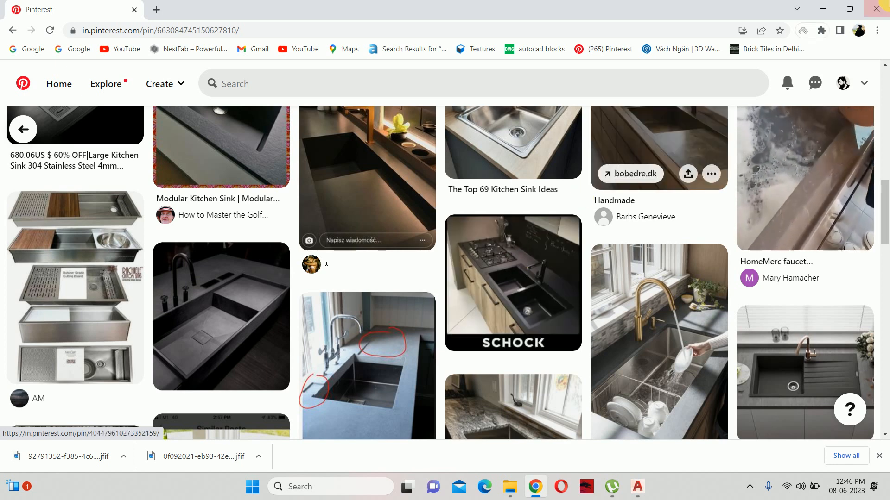
{"action": "scroll", "coordinate": [512, 246], "scroll_direction": "up", "scroll_amount": 3}
{"action": "scroll", "coordinate": [421, 218], "scroll_direction": "up", "scroll_amount": 6}
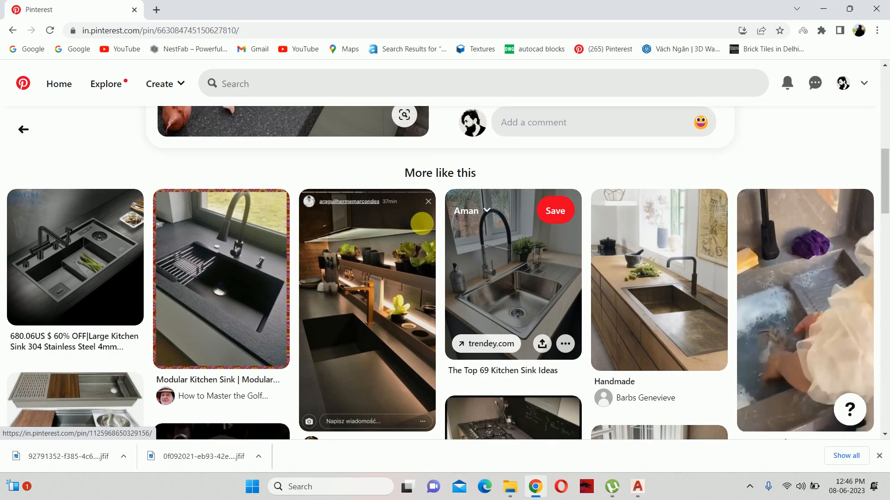
{"action": "scroll", "coordinate": [227, 192], "scroll_direction": "down", "scroll_amount": 8}
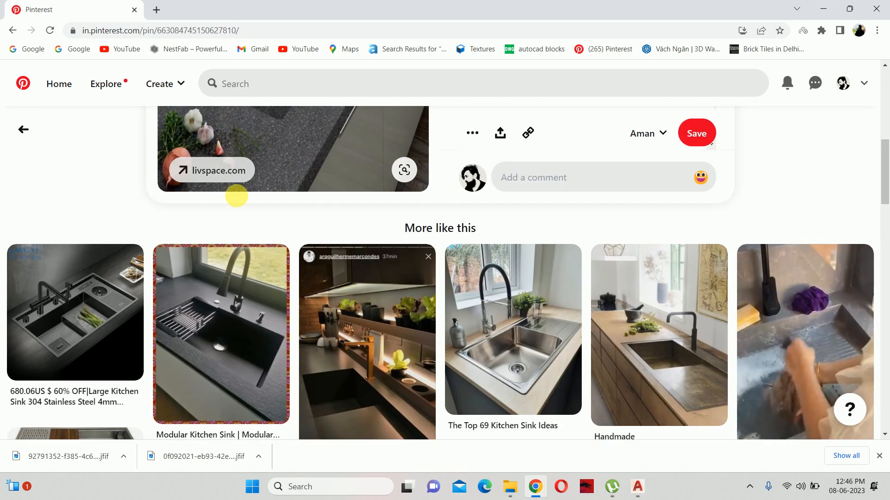
Step: View the stainless steel sink pin "The Top 69 Kitchen Sink Ideas", return to the related pins and switch back to AutoCAD
{"action": "left_click", "coordinate": [478, 187]}
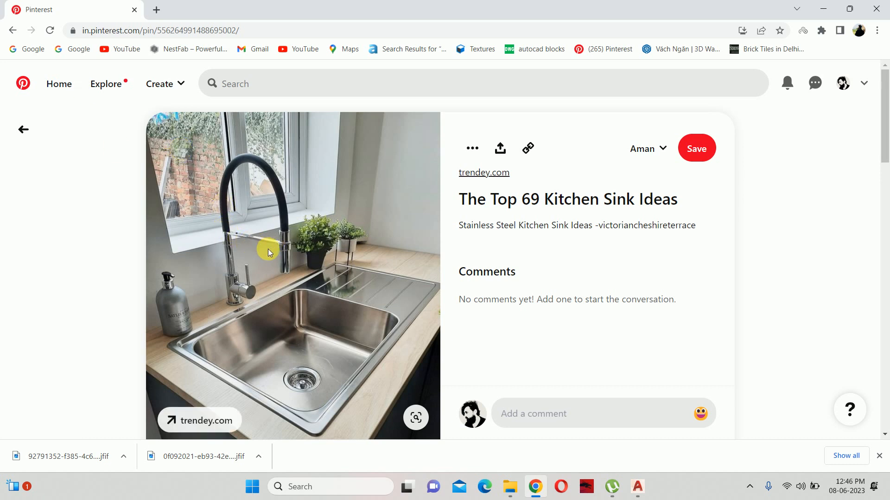
{"action": "key", "text": "alt+Left"}
{"action": "scroll", "coordinate": [274, 257], "scroll_direction": "down", "scroll_amount": 1}
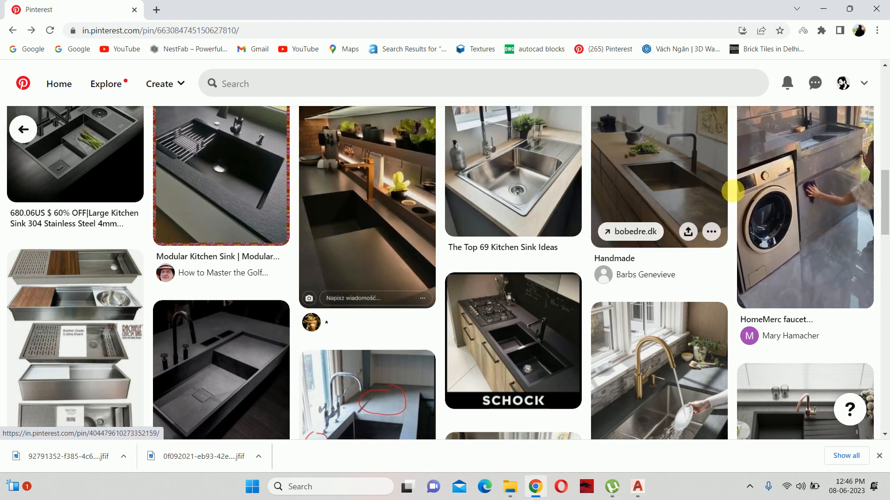
{"action": "left_click", "coordinate": [824, 9]}
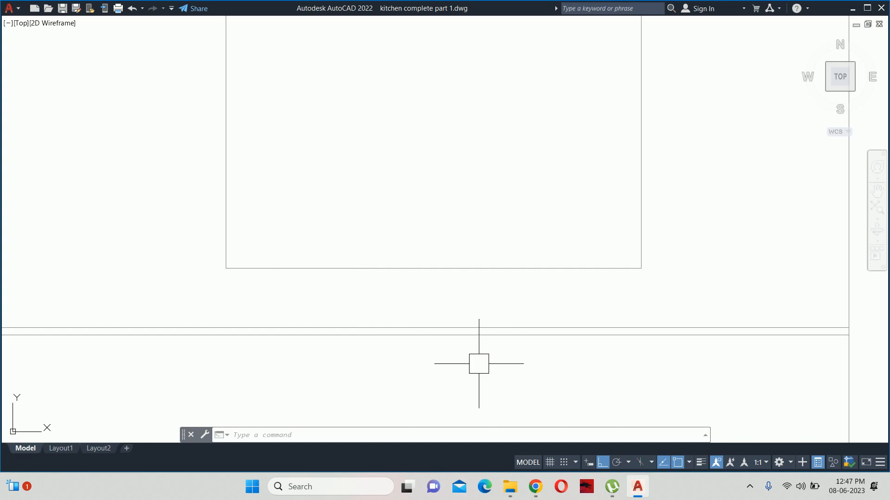
Step: Compare the sink-wall elevation with the counter units, sink and cabinet partitions in the plan
{"action": "key", "text": "Escape"}
{"action": "key", "text": "Escape"}
{"action": "key", "text": "Escape"}
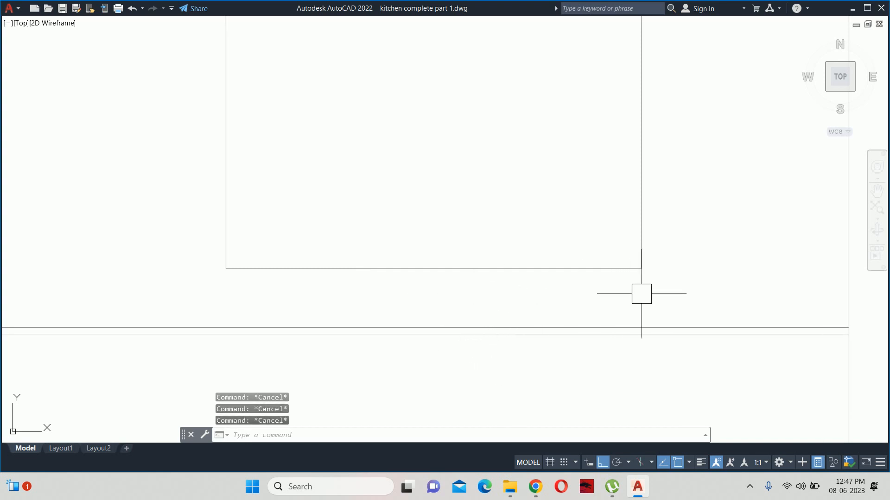
{"action": "scroll", "coordinate": [641, 294], "scroll_direction": "down", "scroll_amount": 4}
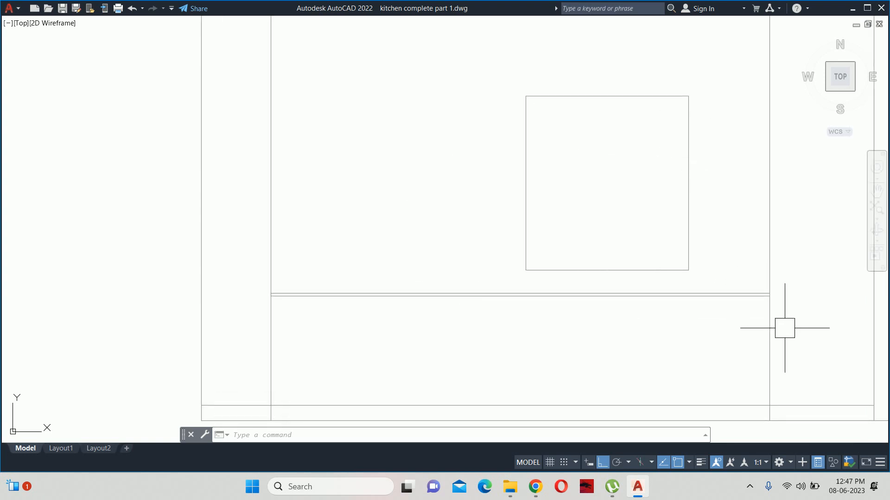
{"action": "key", "text": "Escape"}
{"action": "key", "text": "Escape"}
{"action": "key", "text": "Escape"}
{"action": "scroll", "coordinate": [649, 262], "scroll_direction": "down", "scroll_amount": 5}
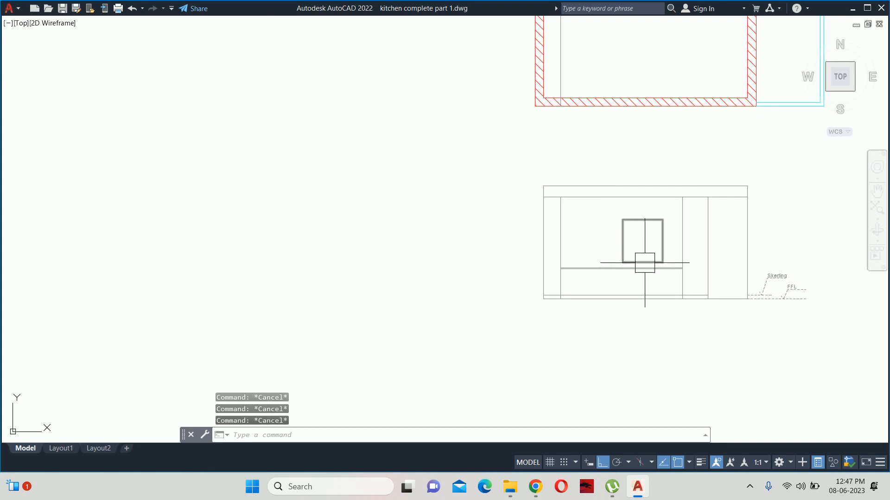
{"action": "scroll", "coordinate": [656, 273], "scroll_direction": "up", "scroll_amount": 2}
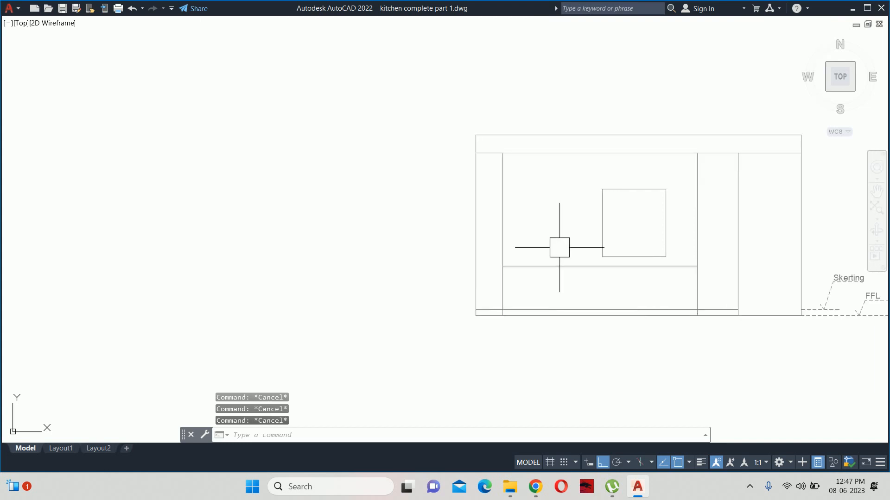
{"action": "scroll", "coordinate": [523, 274], "scroll_direction": "down", "scroll_amount": 2}
{"action": "scroll", "coordinate": [545, 274], "scroll_direction": "down", "scroll_amount": 2}
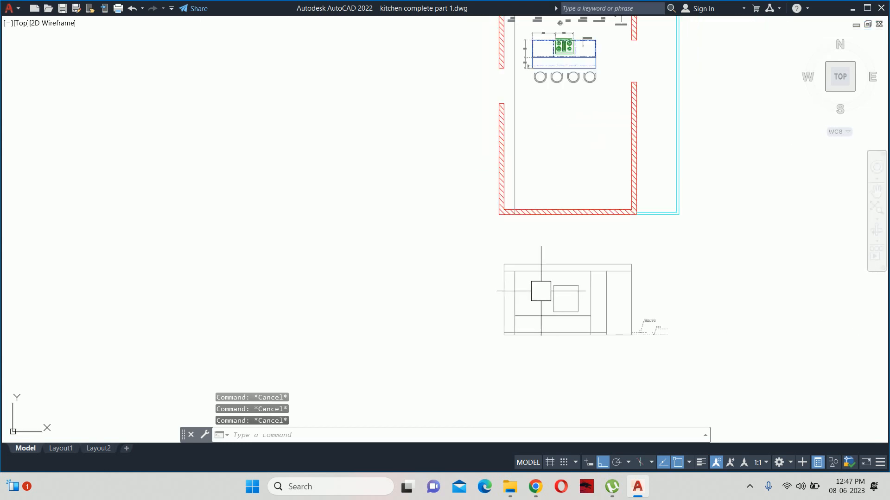
{"action": "mouse_move", "coordinate": [563, 180]}
{"action": "middle_mouse_down"}
{"action": "mouse_move", "coordinate": [557, 308]}
{"action": "mouse_move", "coordinate": [575, 191]}
{"action": "middle_mouse_up"}
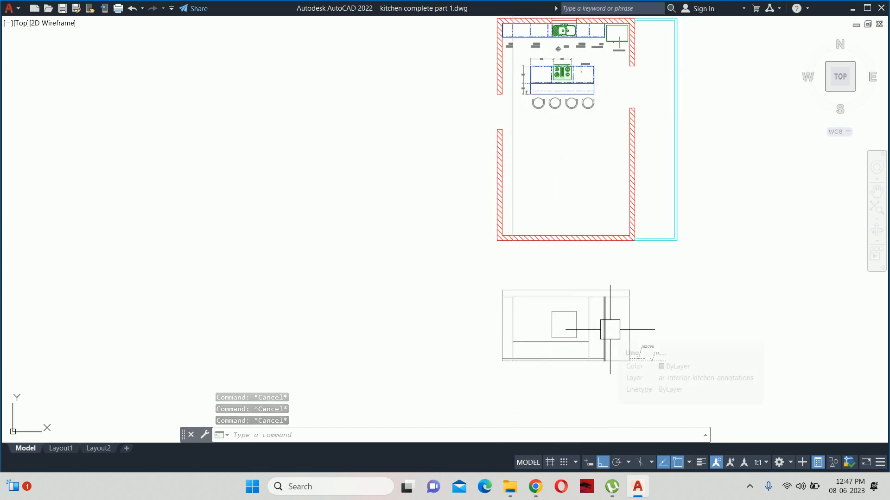
{"action": "middle_click_drag", "start_coordinate": [534, 248], "coordinate": [537, 319]}
{"action": "scroll", "coordinate": [545, 118], "scroll_direction": "up", "scroll_amount": 4}
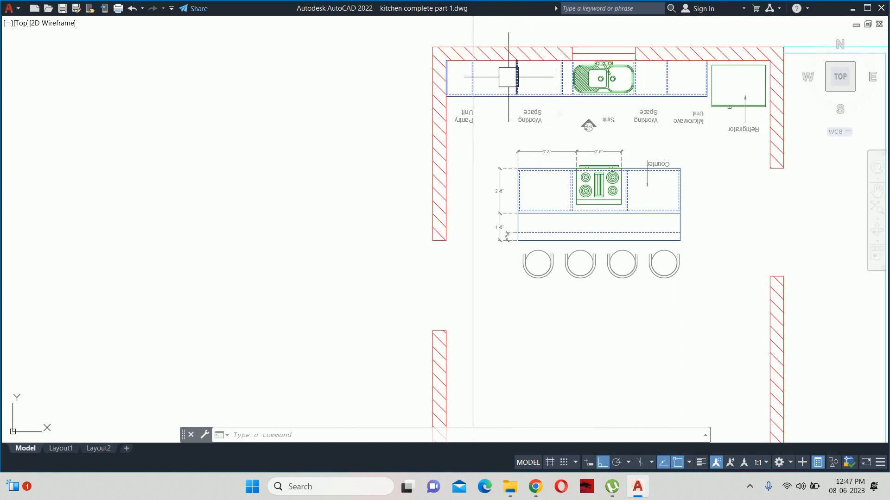
{"action": "key", "text": "Escape"}
{"action": "key", "text": "Escape"}
{"action": "key", "text": "Escape"}
{"action": "scroll", "coordinate": [613, 83], "scroll_direction": "down", "scroll_amount": 4}
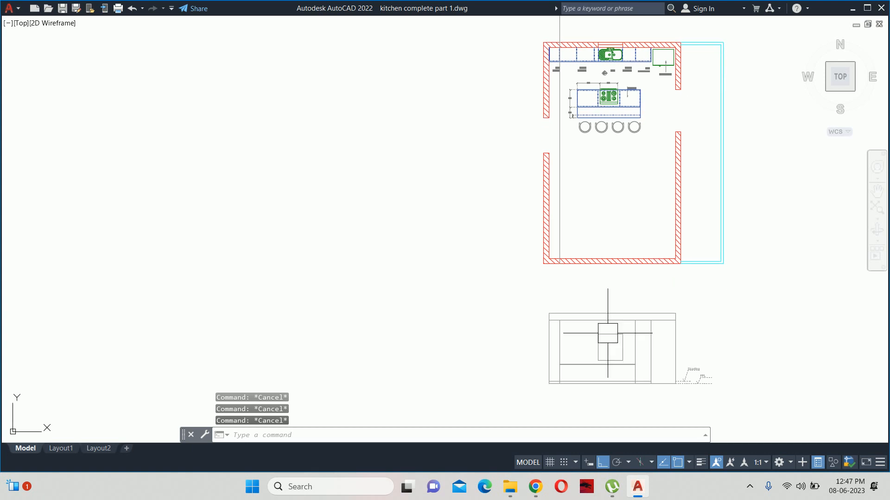
Step: Place vertical construction lines through both edges of the plan's second cabinet partition from the pantry-side wall
{"action": "type", "text": "xl"}
{"action": "key", "text": "Return"}
{"action": "type", "text": "v"}
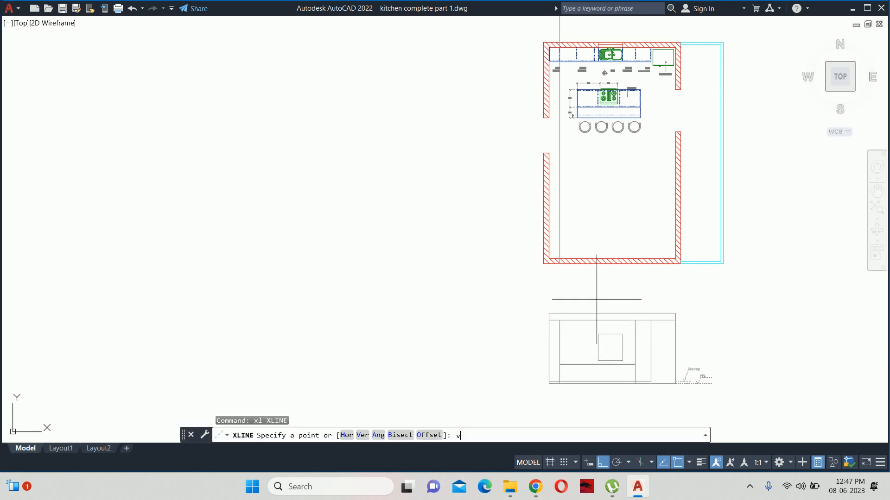
{"action": "key", "text": "Return"}
{"action": "scroll", "coordinate": [556, 88], "scroll_direction": "up", "scroll_amount": 8}
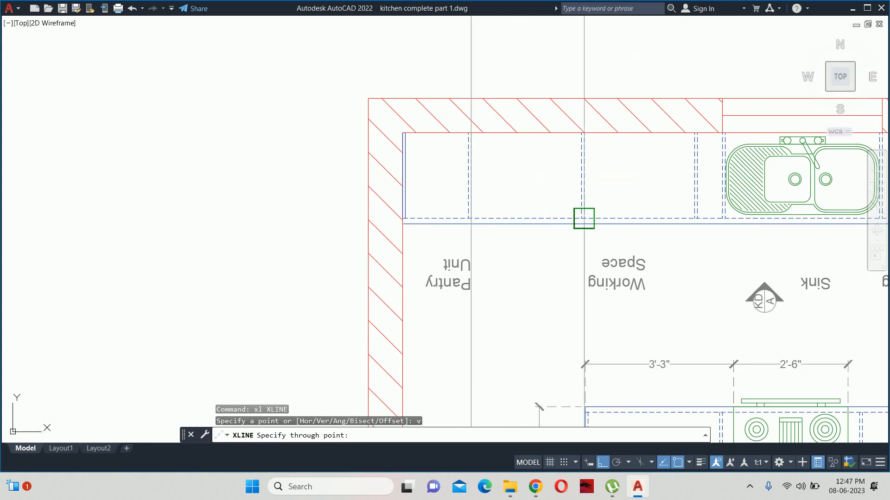
{"action": "scroll", "coordinate": [584, 218], "scroll_direction": "up", "scroll_amount": 5}
{"action": "left_click", "coordinate": [552, 220]}
{"action": "left_click", "coordinate": [582, 222]}
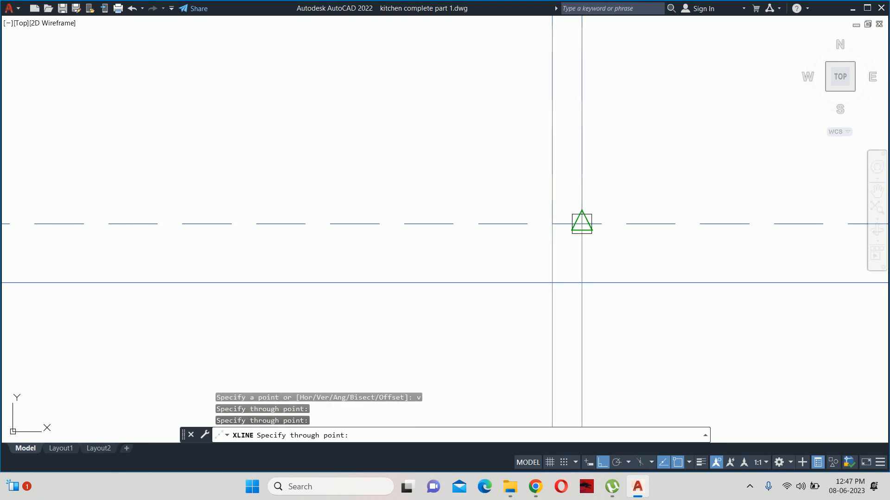
Step: Place vertical construction lines through both edges of the plan's third cabinet partition, the one just before the sink unit
{"action": "scroll", "coordinate": [610, 235], "scroll_direction": "down", "scroll_amount": 2}
{"action": "middle_click_drag", "start_coordinate": [647, 234], "coordinate": [351, 215]}
{"action": "scroll", "coordinate": [453, 232], "scroll_direction": "down", "scroll_amount": 1}
{"action": "scroll", "coordinate": [590, 229], "scroll_direction": "up", "scroll_amount": 3}
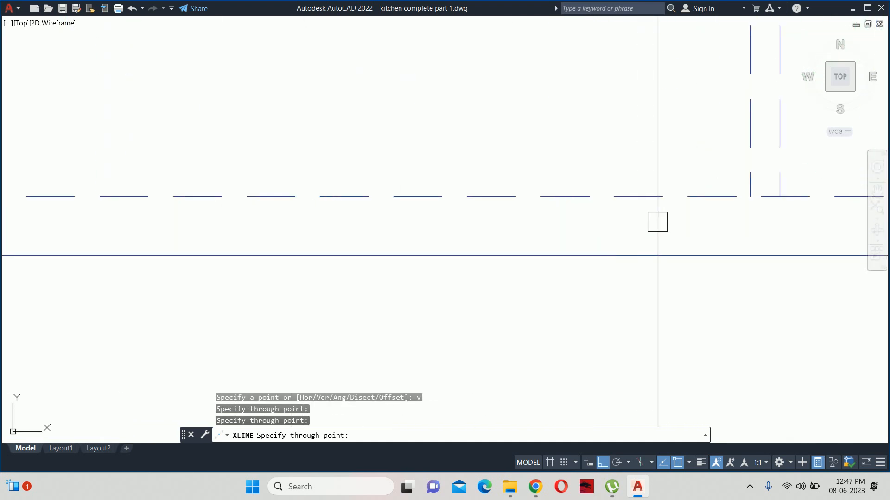
{"action": "left_click", "coordinate": [761, 196]}
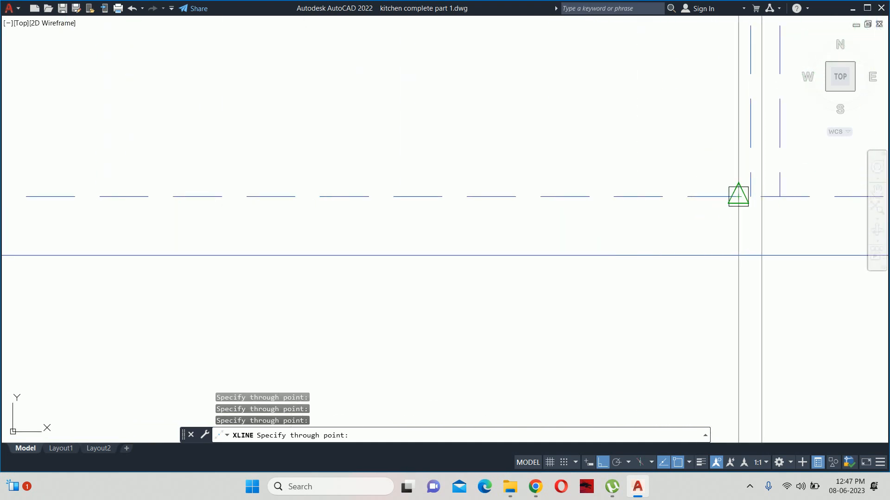
{"action": "left_click", "coordinate": [738, 196]}
{"action": "left_click", "coordinate": [751, 196]}
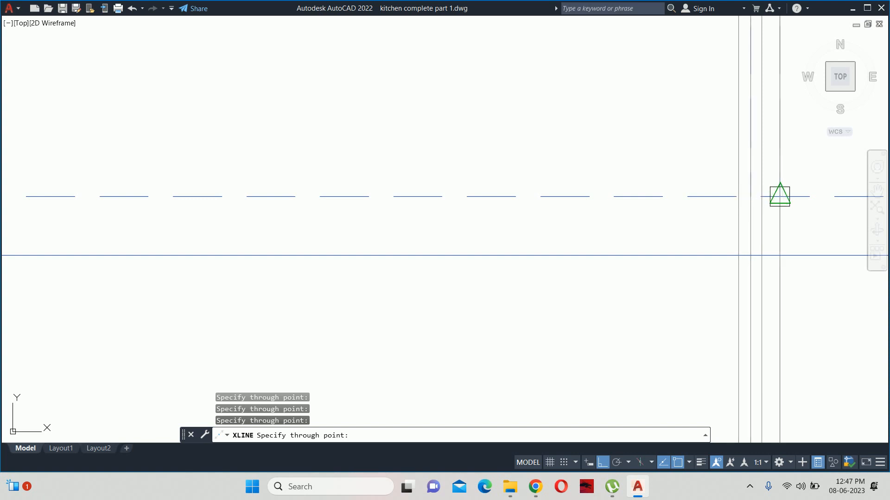
{"action": "key", "text": "Escape"}
{"action": "scroll", "coordinate": [772, 200], "scroll_direction": "up", "scroll_amount": 1}
{"action": "key", "text": "Escape"}
Step: Erase the two stray vertical construction lines beside the third partition's edges
{"action": "left_click", "coordinate": [754, 221]}
{"action": "left_click", "coordinate": [717, 221]}
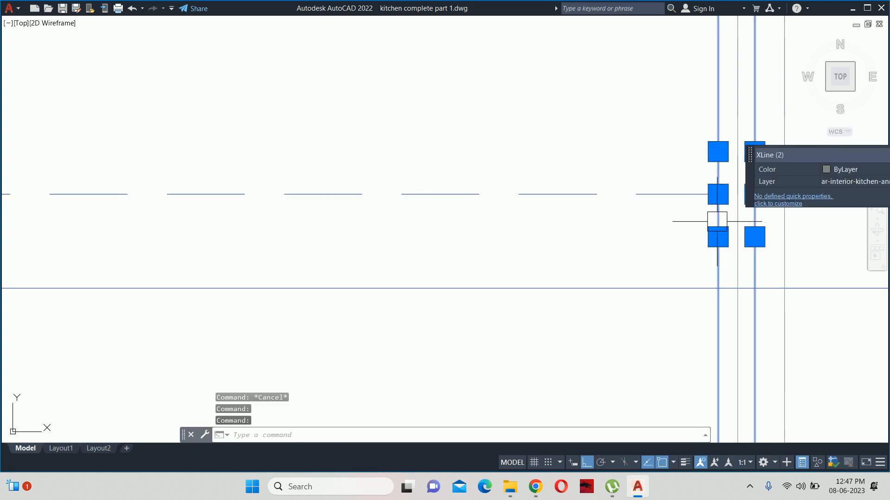
{"action": "key", "text": "Delete"}
Step: Place vertical construction lines through both edges of the partition beside the sink's hatched drainboard end
{"action": "scroll", "coordinate": [701, 207], "scroll_direction": "down", "scroll_amount": 2}
{"action": "scroll", "coordinate": [324, 192], "scroll_direction": "up", "scroll_amount": 3}
{"action": "type", "text": "x"}
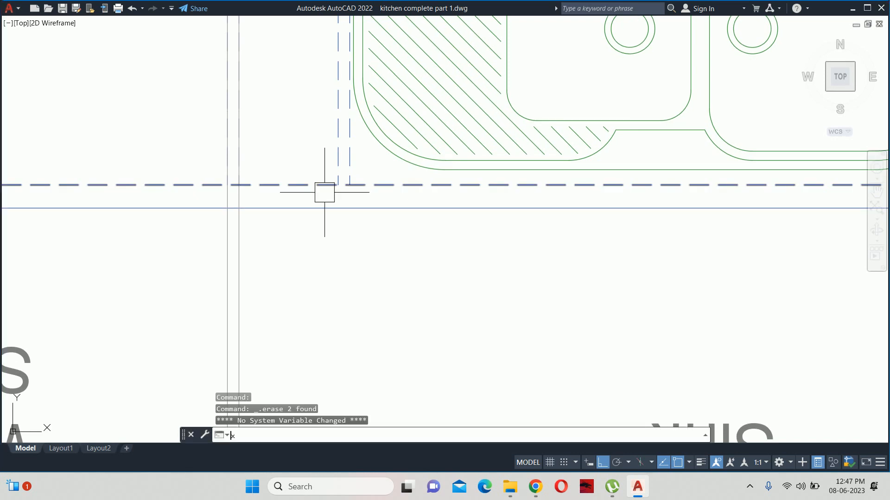
{"action": "type", "text": "l"}
{"action": "key", "text": "Return"}
{"action": "type", "text": "v"}
{"action": "key", "text": "Return"}
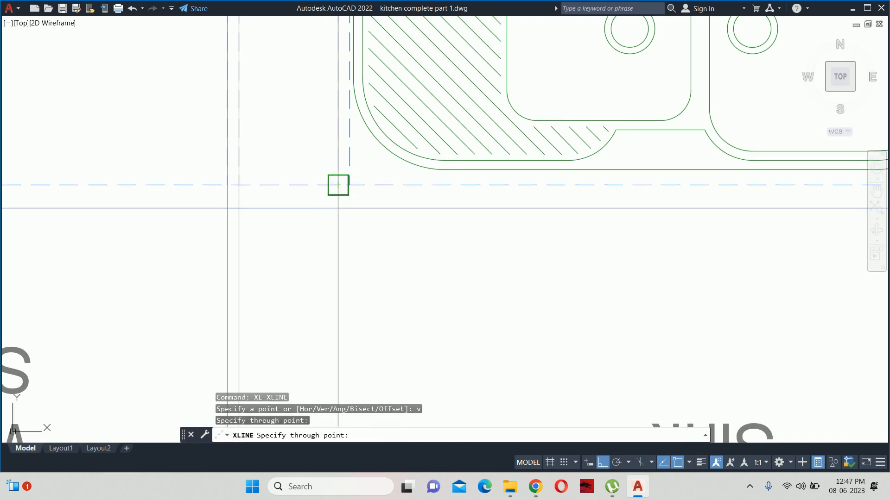
{"action": "left_click", "coordinate": [349, 185]}
Step: Place vertical construction lines through the edges of the sink/working-space partition and the working-space/microwave-unit partition
{"action": "scroll", "coordinate": [32, 214], "scroll_direction": "down", "scroll_amount": 2}
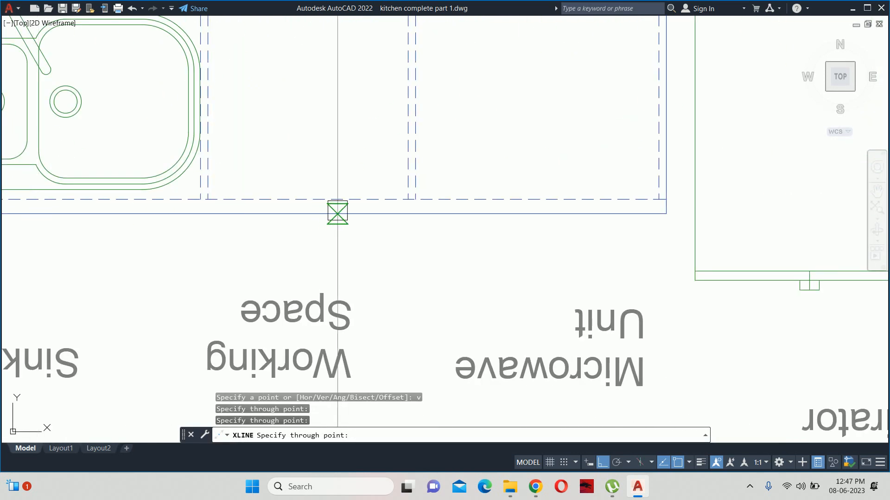
{"action": "scroll", "coordinate": [248, 196], "scroll_direction": "up", "scroll_amount": 4}
{"action": "left_click", "coordinate": [73, 195]}
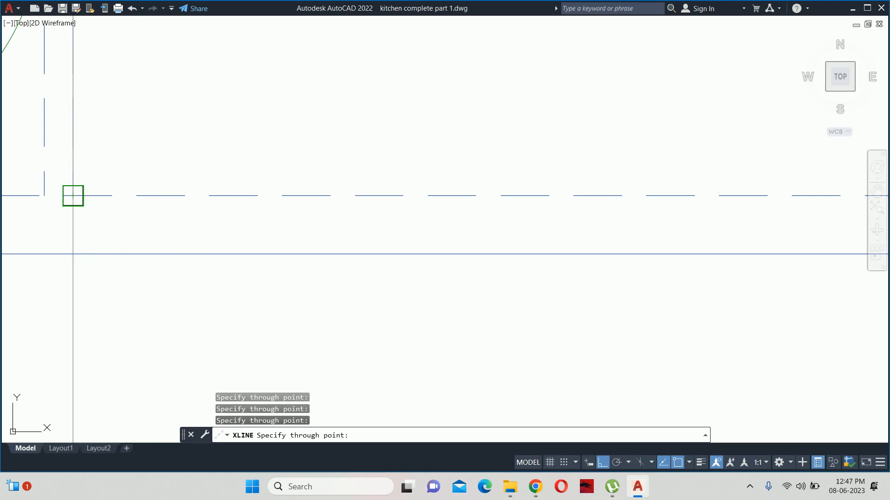
{"action": "scroll", "coordinate": [147, 202], "scroll_direction": "down", "scroll_amount": 4}
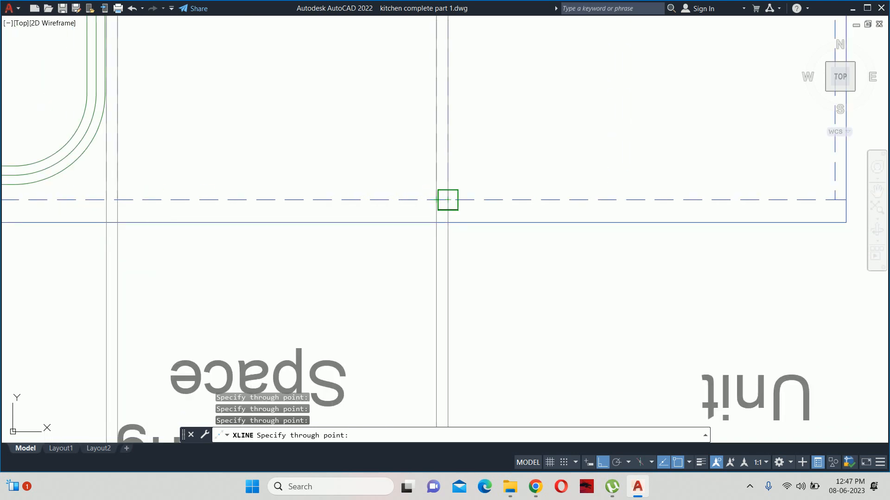
{"action": "key", "text": "Escape"}
{"action": "key", "text": "Escape"}
{"action": "scroll", "coordinate": [463, 186], "scroll_direction": "down", "scroll_amount": 6}
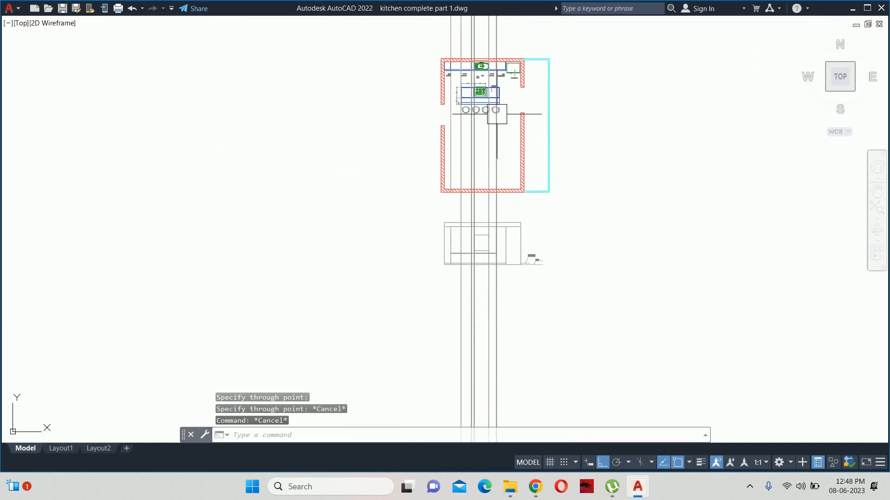
Step: Trim the projected partition lines above the top edge of the sink-wall elevation
{"action": "scroll", "coordinate": [495, 217], "scroll_direction": "up", "scroll_amount": 10}
{"action": "type", "text": "tr"}
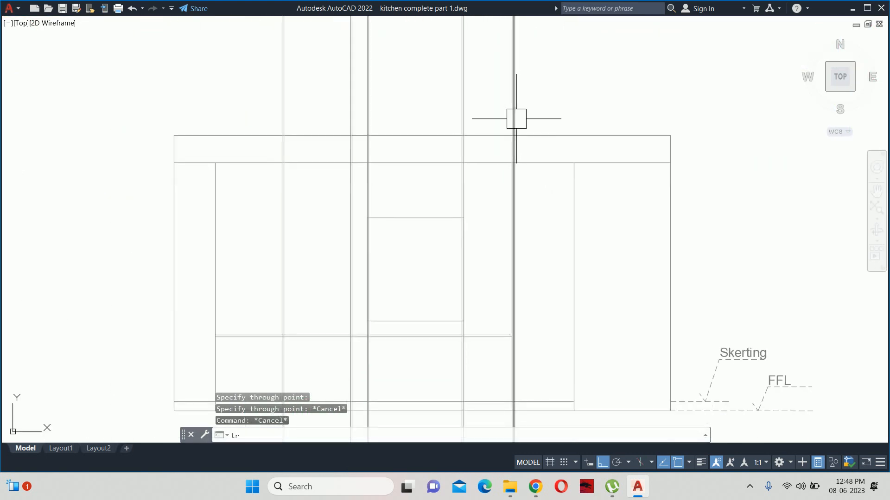
{"action": "key", "text": "Return"}
{"action": "left_click", "coordinate": [515, 116]}
{"action": "left_click", "coordinate": [137, 98]}
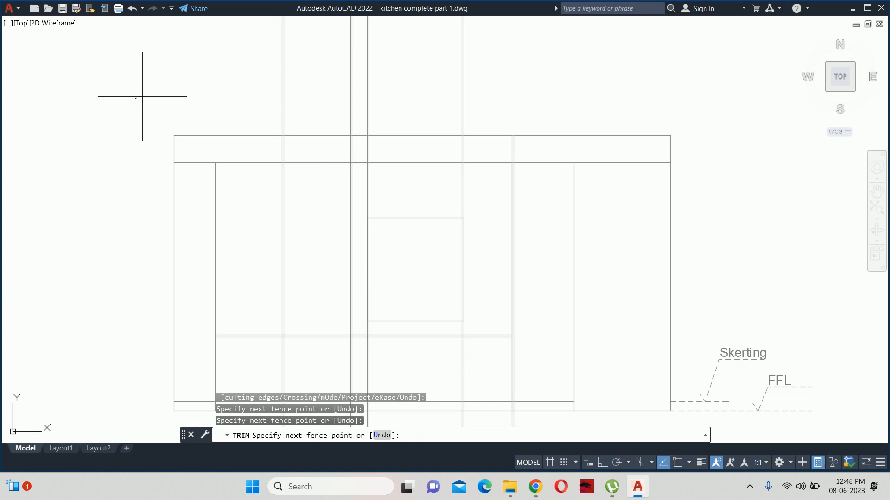
{"action": "left_click", "coordinate": [511, 94]}
{"action": "key", "text": "Return"}
Step: Trim the projected partition lines out of the horizontal band under the elevation's top edge
{"action": "left_click", "coordinate": [555, 147]}
{"action": "scroll", "coordinate": [551, 148], "scroll_direction": "up", "scroll_amount": 3}
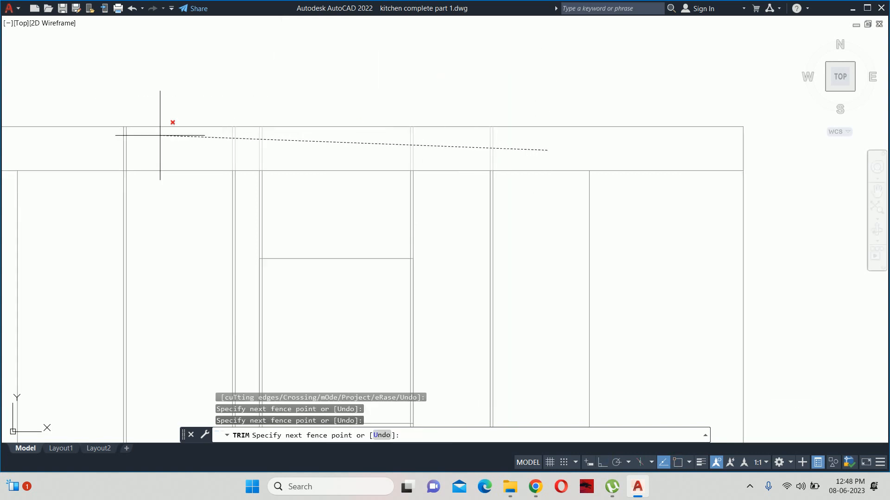
{"action": "middle_click_drag", "start_coordinate": [159, 135], "coordinate": [394, 139]}
{"action": "left_click", "coordinate": [286, 147]}
{"action": "scroll", "coordinate": [404, 207], "scroll_direction": "down", "scroll_amount": 1}
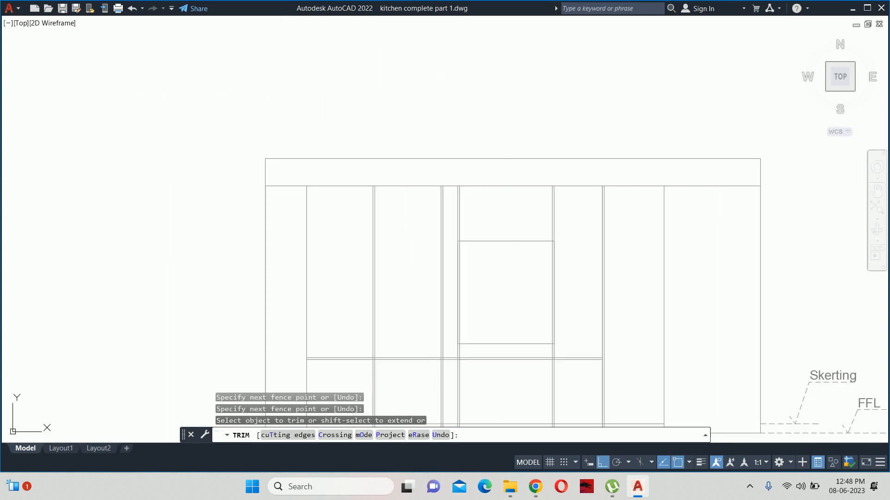
Step: Trim the projected partition lines extending below the elevation's floor line
{"action": "middle_click_drag", "start_coordinate": [404, 207], "coordinate": [379, 137]}
{"action": "scroll", "coordinate": [458, 271], "scroll_direction": "up", "scroll_amount": 3}
{"action": "mouse_move", "coordinate": [454, 266]}
{"action": "middle_mouse_down"}
{"action": "mouse_move", "coordinate": [459, 79]}
{"action": "mouse_move", "coordinate": [411, 17]}
{"action": "middle_mouse_up"}
{"action": "scroll", "coordinate": [410, 50], "scroll_direction": "down", "scroll_amount": 2}
{"action": "middle_click_drag", "start_coordinate": [444, 93], "coordinate": [456, 131]}
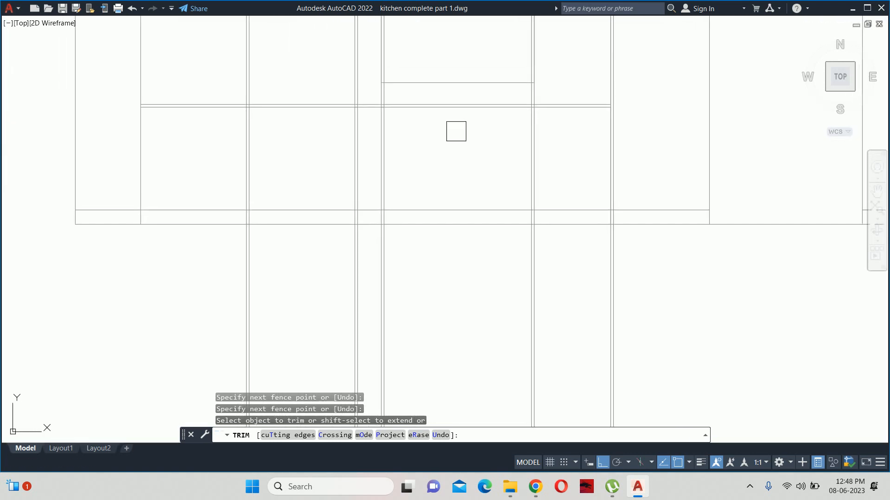
{"action": "left_click", "coordinate": [111, 274]}
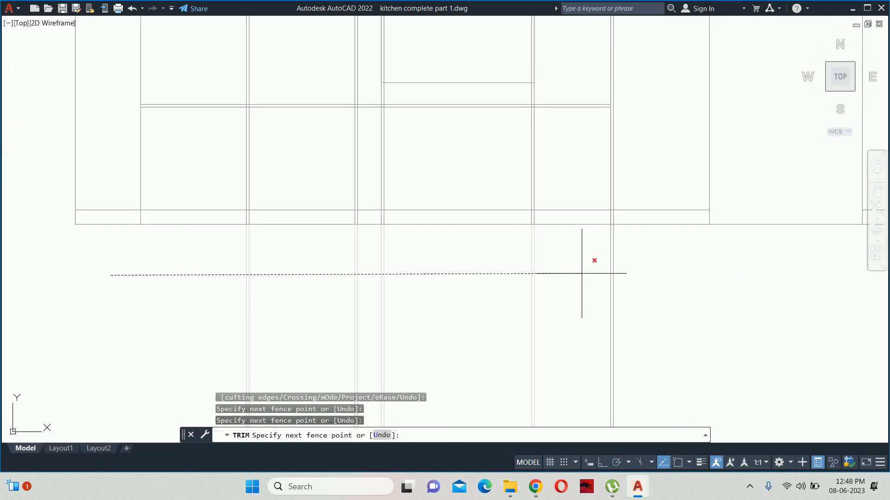
{"action": "left_click", "coordinate": [699, 274]}
{"action": "key", "text": "Return"}
Step: Trim the lines of the partition nearest the microwave unit out of the skirting band
{"action": "scroll", "coordinate": [644, 248], "scroll_direction": "up", "scroll_amount": 2}
{"action": "scroll", "coordinate": [614, 223], "scroll_direction": "up", "scroll_amount": 4}
{"action": "left_click", "coordinate": [586, 234]}
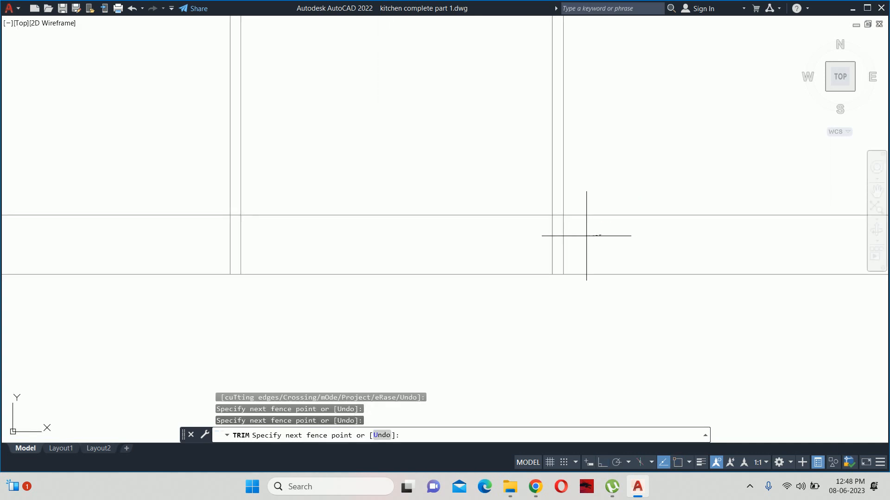
{"action": "scroll", "coordinate": [472, 224], "scroll_direction": "down", "scroll_amount": 4}
{"action": "middle_click_drag", "start_coordinate": [331, 214], "coordinate": [586, 218]}
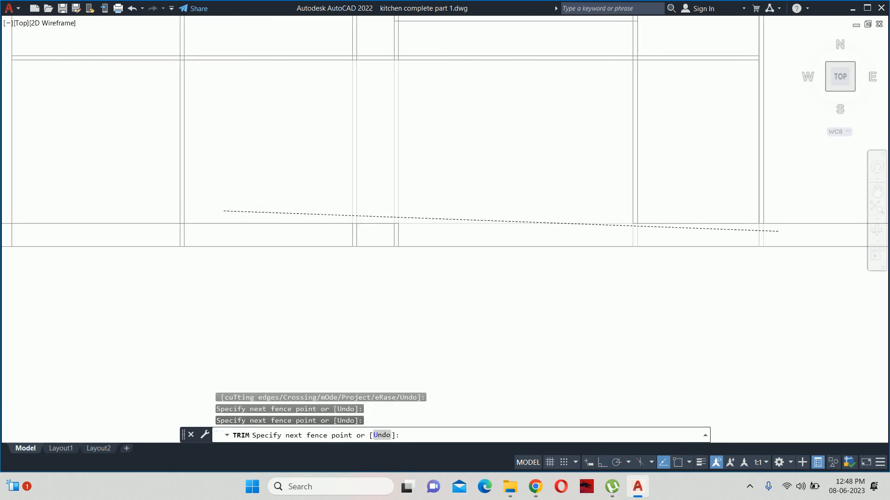
{"action": "scroll", "coordinate": [223, 211], "scroll_direction": "down", "scroll_amount": 2}
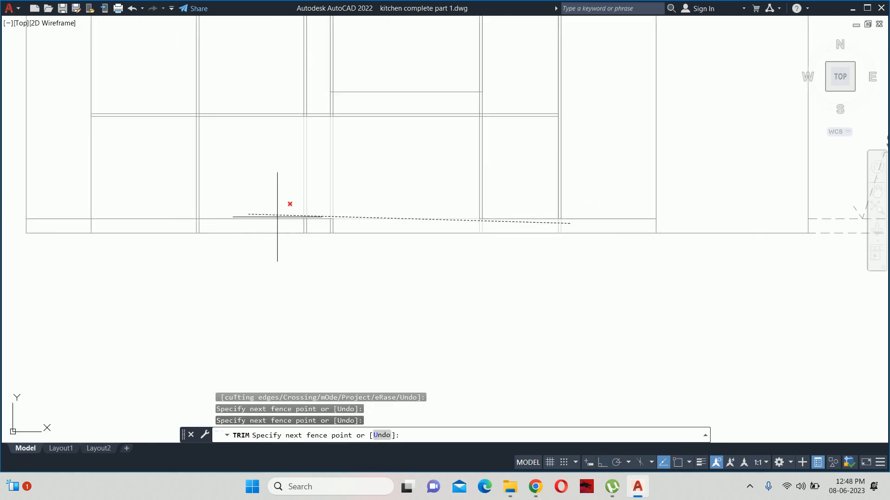
{"action": "left_click", "coordinate": [513, 222]}
{"action": "key", "text": "Return"}
Step: Trim the lines of the second and third partitions from the pantry side out of the skirting band
{"action": "scroll", "coordinate": [498, 222], "scroll_direction": "up", "scroll_amount": 6}
{"action": "scroll", "coordinate": [425, 224], "scroll_direction": "down", "scroll_amount": 4}
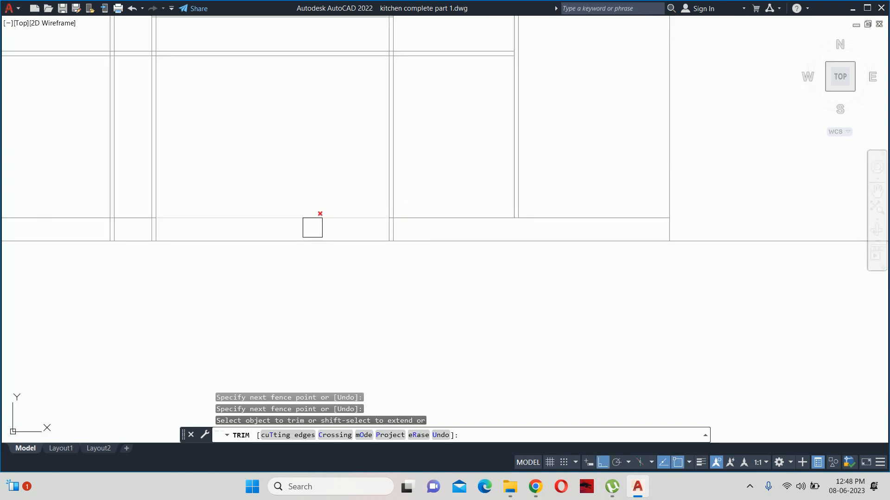
{"action": "middle_click_drag", "start_coordinate": [312, 227], "coordinate": [682, 235]}
{"action": "scroll", "coordinate": [518, 228], "scroll_direction": "up", "scroll_amount": 4}
{"action": "left_click", "coordinate": [492, 245]}
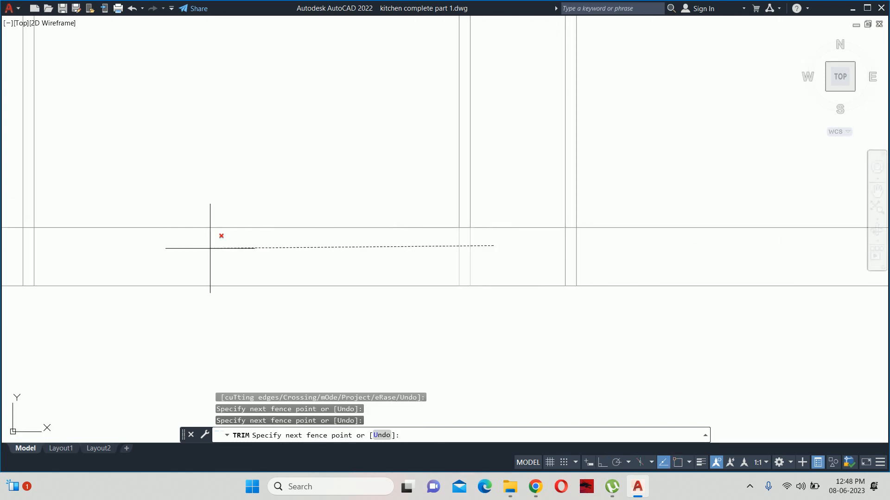
{"action": "scroll", "coordinate": [209, 248], "scroll_direction": "down", "scroll_amount": 2}
{"action": "middle_click_drag", "start_coordinate": [209, 248], "coordinate": [419, 254]}
{"action": "left_click", "coordinate": [270, 245]}
Step: Trim the pantry-side partition lines above the countertop and the stretch between countertop and window at the window's pantry-side edge
{"action": "scroll", "coordinate": [284, 242], "scroll_direction": "down", "scroll_amount": 6}
{"action": "middle_click_drag", "start_coordinate": [264, 176], "coordinate": [284, 257]}
{"action": "scroll", "coordinate": [282, 211], "scroll_direction": "up", "scroll_amount": 6}
{"action": "mouse_move", "coordinate": [275, 202]}
{"action": "middle_mouse_down"}
{"action": "mouse_move", "coordinate": [254, 125]}
{"action": "mouse_move", "coordinate": [224, 75]}
{"action": "middle_mouse_up"}
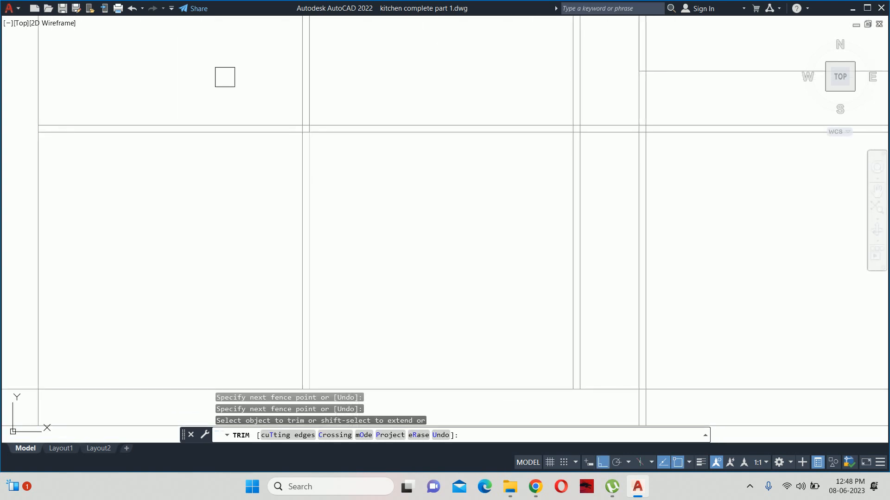
{"action": "left_click", "coordinate": [258, 87]}
{"action": "left_click", "coordinate": [443, 110]}
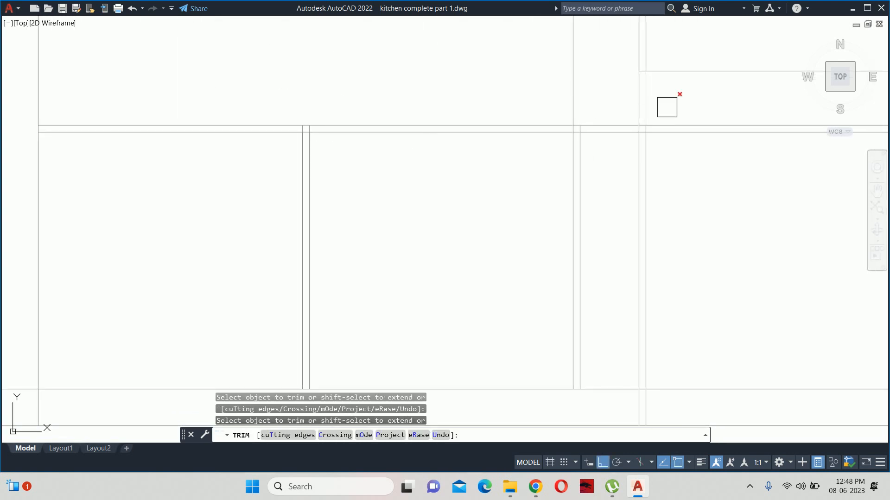
{"action": "left_click", "coordinate": [666, 109]}
{"action": "left_click", "coordinate": [512, 105]}
{"action": "scroll", "coordinate": [324, 107], "scroll_direction": "up", "scroll_amount": 8}
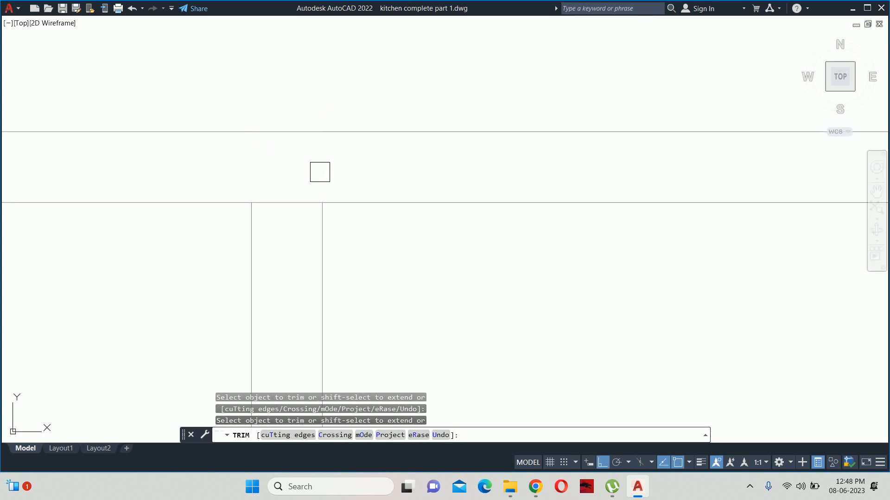
{"action": "scroll", "coordinate": [447, 149], "scroll_direction": "down", "scroll_amount": 6}
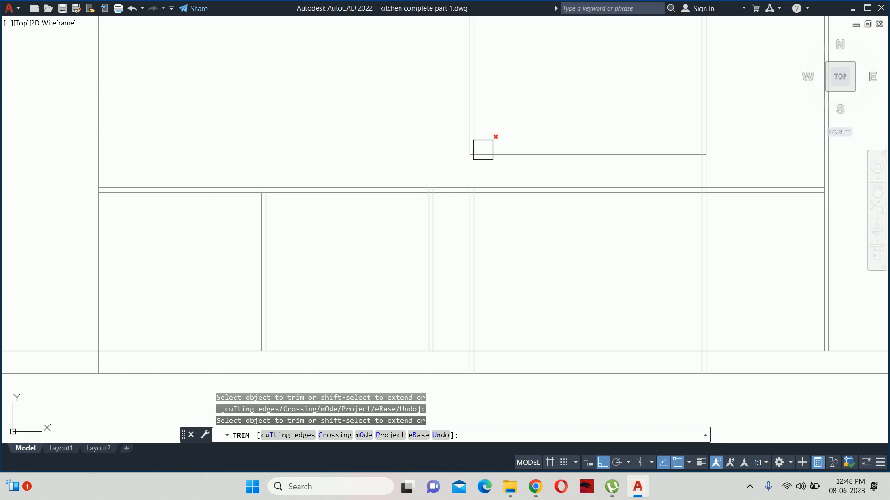
Step: Trim the extra partition line inside the window and cut the two neighbouring partitions' lines out of the countertop thickness
{"action": "left_click", "coordinate": [484, 136]}
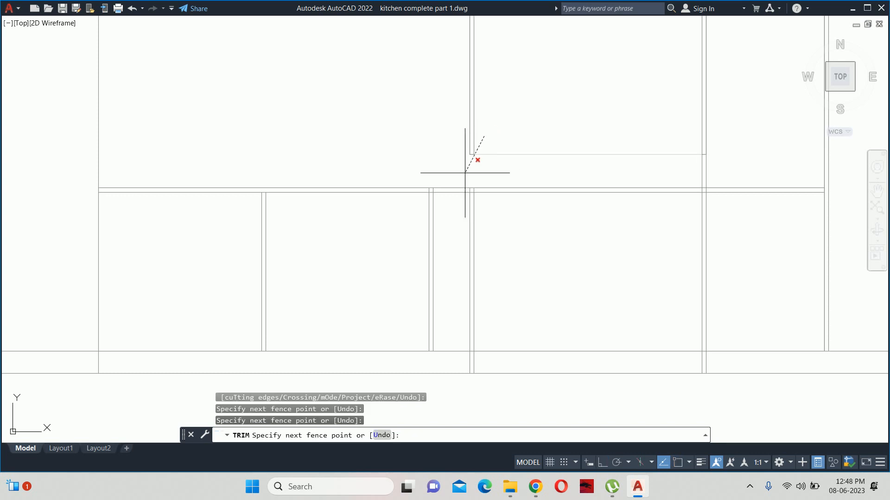
{"action": "left_click", "coordinate": [471, 141]}
{"action": "scroll", "coordinate": [447, 175], "scroll_direction": "up", "scroll_amount": 6}
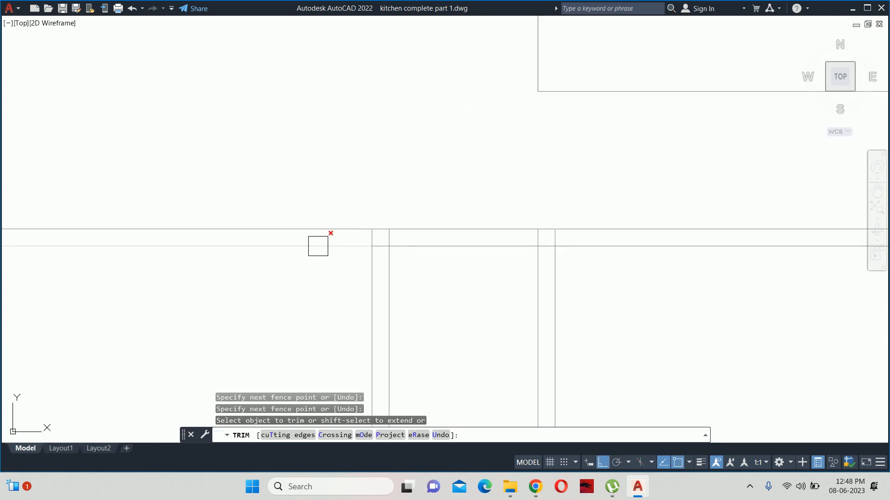
{"action": "scroll", "coordinate": [342, 239], "scroll_direction": "up", "scroll_amount": 2}
{"action": "left_click", "coordinate": [341, 238]}
{"action": "scroll", "coordinate": [589, 248], "scroll_direction": "down", "scroll_amount": 2}
{"action": "middle_click_drag", "start_coordinate": [589, 249], "coordinate": [369, 220]}
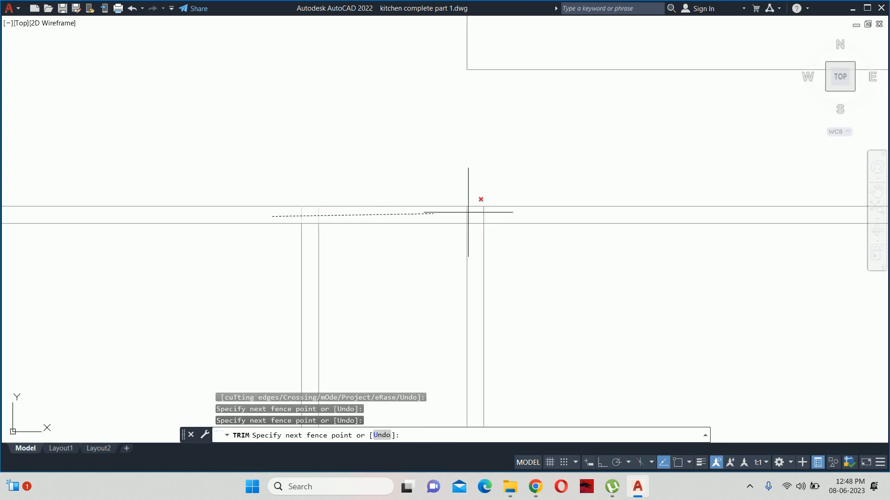
{"action": "key", "text": "Return"}
Step: Trim the sink/working-space partition lines above the countertop and through the countertop thickness
{"action": "scroll", "coordinate": [544, 217], "scroll_direction": "down", "scroll_amount": 3}
{"action": "middle_click_drag", "start_coordinate": [544, 217], "coordinate": [278, 64]}
{"action": "scroll", "coordinate": [564, 48], "scroll_direction": "up", "scroll_amount": 3}
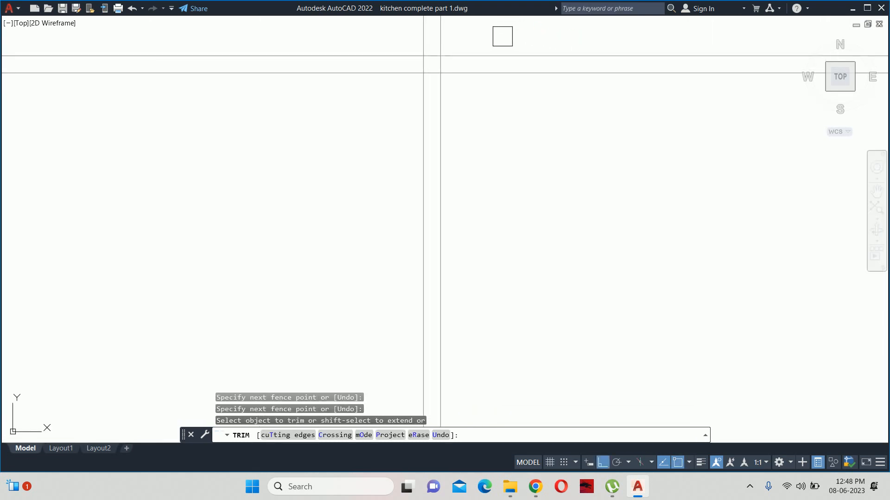
{"action": "left_click", "coordinate": [428, 37]}
{"action": "key", "text": "Return"}
{"action": "scroll", "coordinate": [417, 60], "scroll_direction": "up", "scroll_amount": 2}
{"action": "left_click", "coordinate": [404, 59]}
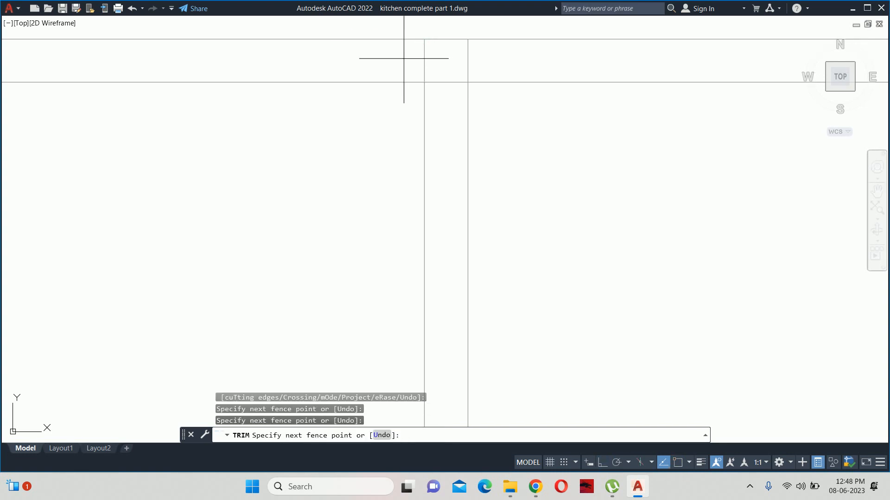
{"action": "key", "text": "Return"}
{"action": "scroll", "coordinate": [469, 165], "scroll_direction": "down", "scroll_amount": 5}
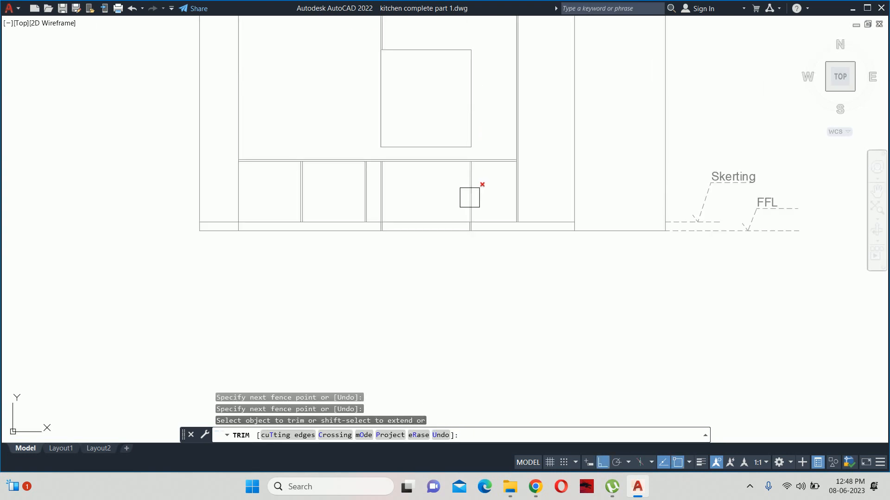
{"action": "middle_click_drag", "start_coordinate": [456, 224], "coordinate": [483, 266]}
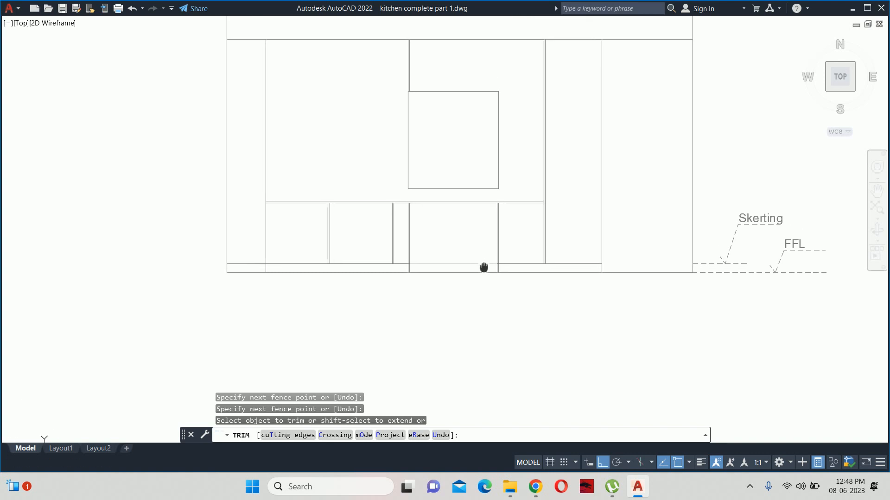
{"action": "middle_click_drag", "start_coordinate": [363, 241], "coordinate": [396, 249]}
{"action": "scroll", "coordinate": [403, 248], "scroll_direction": "up", "scroll_amount": 4}
{"action": "key", "text": "Escape"}
{"action": "key", "text": "Escape"}
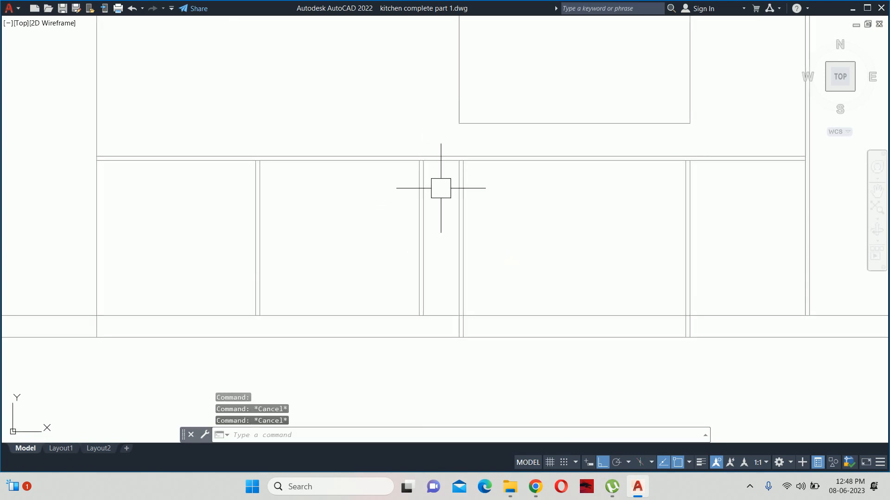
Step: Measure the clear width of the narrow bay beside the left partition beneath the window
{"action": "type", "text": "dli"}
{"action": "key", "text": "Return"}
{"action": "scroll", "coordinate": [427, 163], "scroll_direction": "up", "scroll_amount": 4}
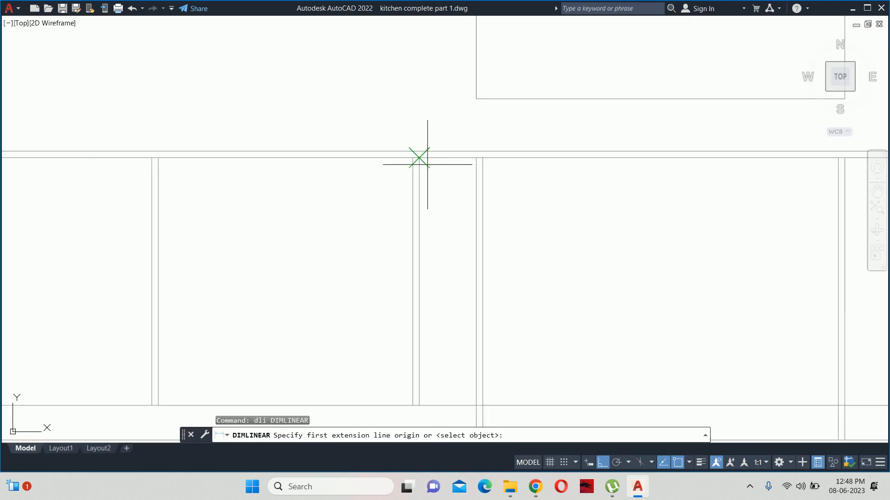
{"action": "left_click", "coordinate": [413, 153]}
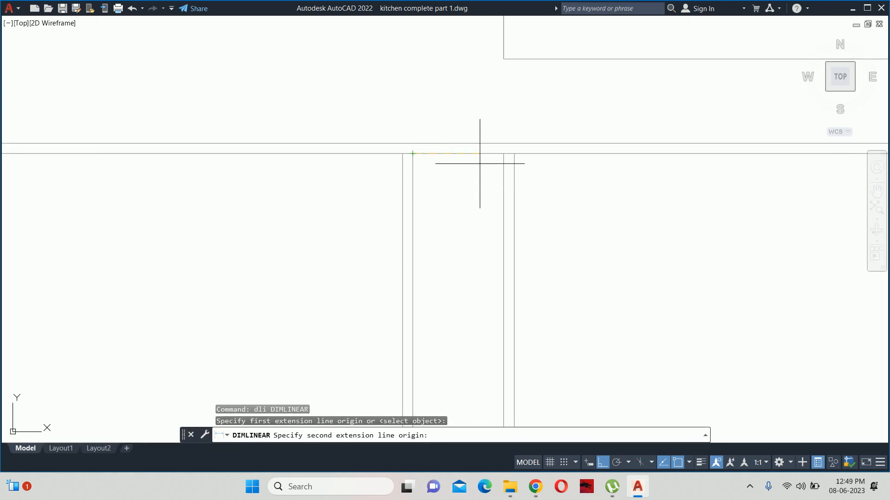
{"action": "left_click", "coordinate": [503, 153]}
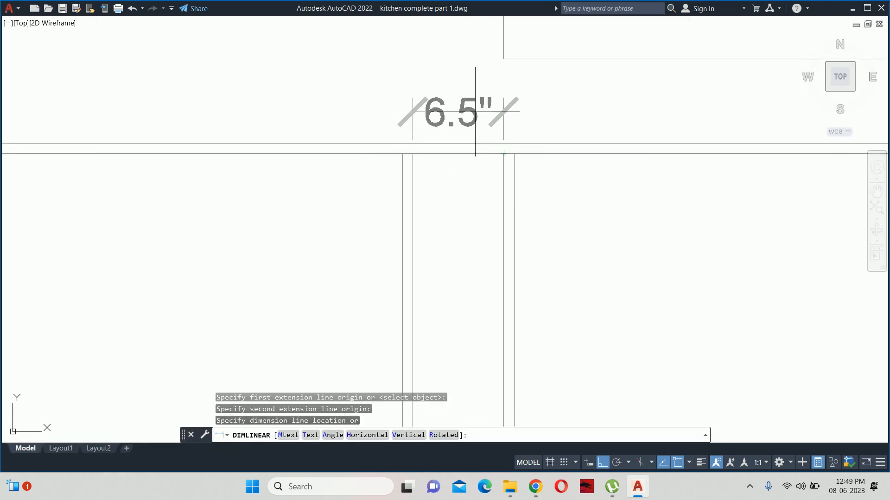
{"action": "key", "text": "Escape"}
{"action": "key", "text": "Escape"}
{"action": "key", "text": "Escape"}
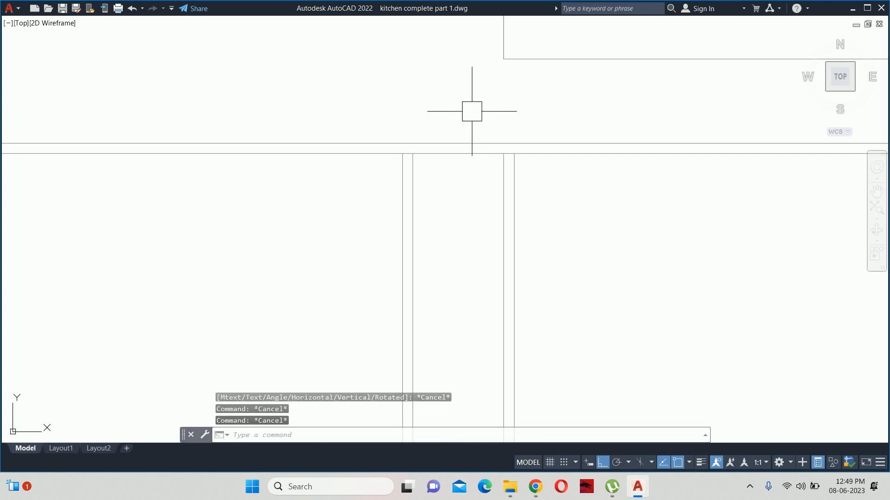
Step: Measure the narrow bay's overall width, including the thickness of the partitions on both sides
{"action": "scroll", "coordinate": [456, 139], "scroll_direction": "down", "scroll_amount": 4}
{"action": "key", "text": "Escape"}
{"action": "scroll", "coordinate": [453, 150], "scroll_direction": "up", "scroll_amount": 4}
{"action": "type", "text": "d"}
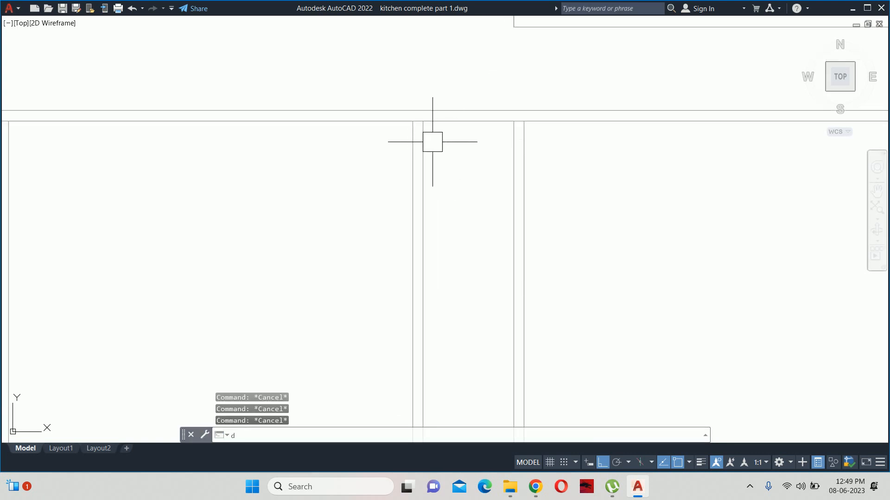
{"action": "type", "text": "li"}
{"action": "key", "text": "Return"}
{"action": "left_click", "coordinate": [413, 121]}
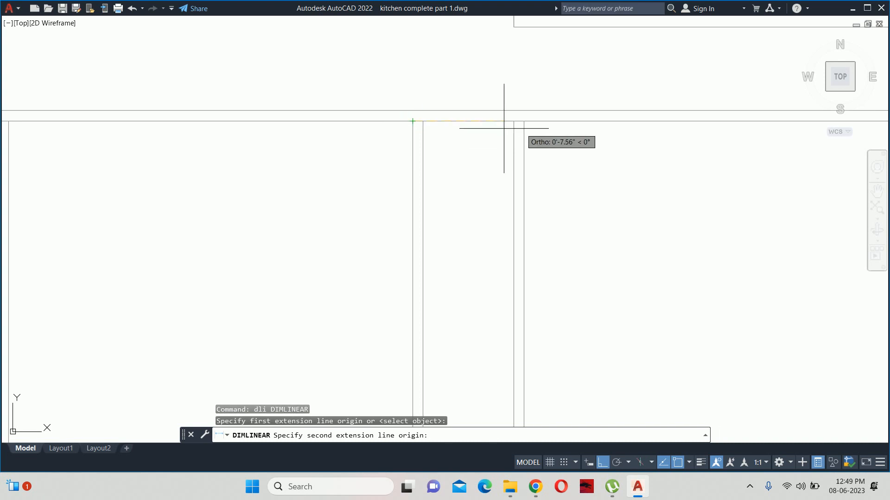
{"action": "left_click", "coordinate": [524, 121]}
{"action": "key", "text": "Escape"}
{"action": "key", "text": "Escape"}
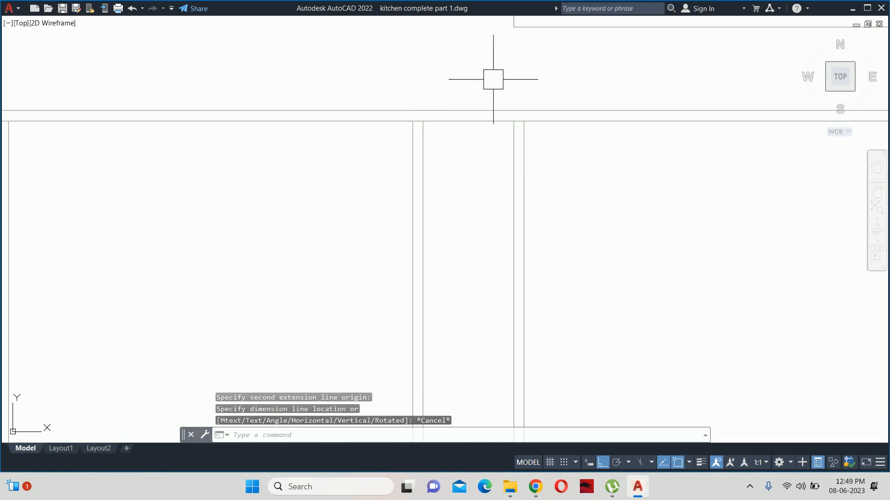
Step: Erase the inner line of each of the two partitions beneath the window
{"action": "scroll", "coordinate": [489, 87], "scroll_direction": "down", "scroll_amount": 8}
{"action": "scroll", "coordinate": [502, 140], "scroll_direction": "up", "scroll_amount": 6}
{"action": "key", "text": "Escape"}
{"action": "key", "text": "Escape"}
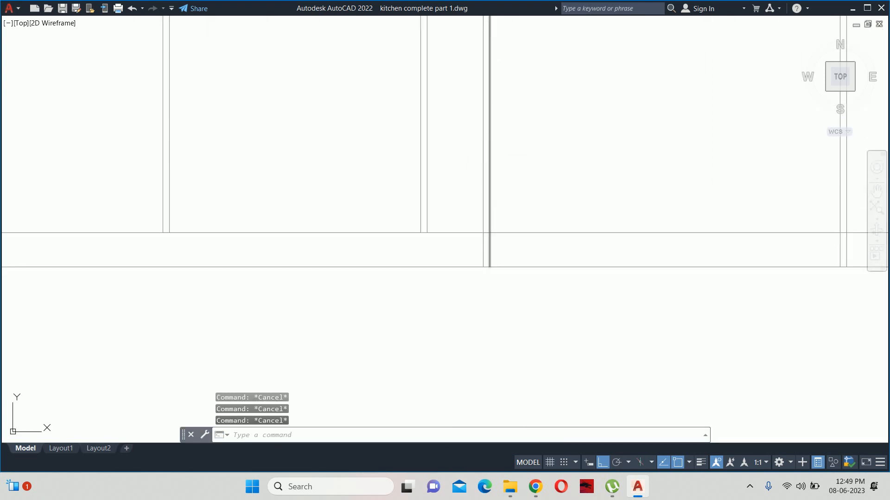
{"action": "left_click", "coordinate": [488, 184]}
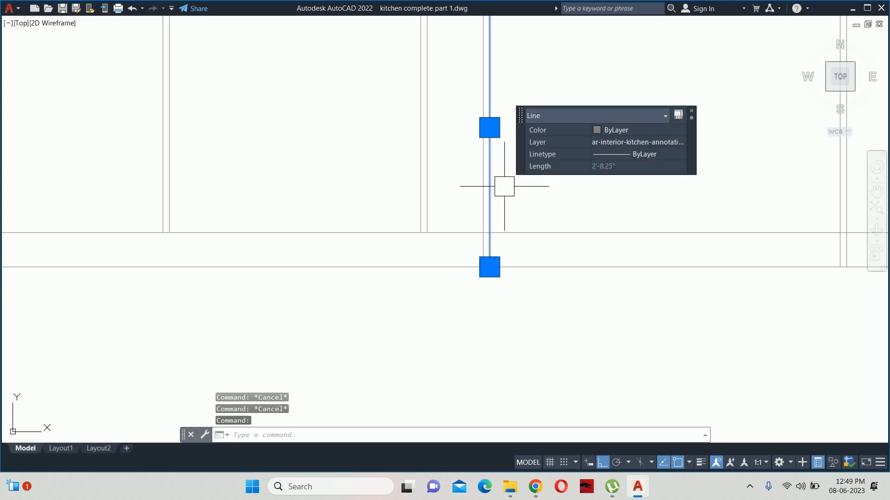
{"action": "key", "text": "Delete"}
{"action": "middle_click_drag", "start_coordinate": [564, 195], "coordinate": [437, 198]}
{"action": "left_click", "coordinate": [655, 204]}
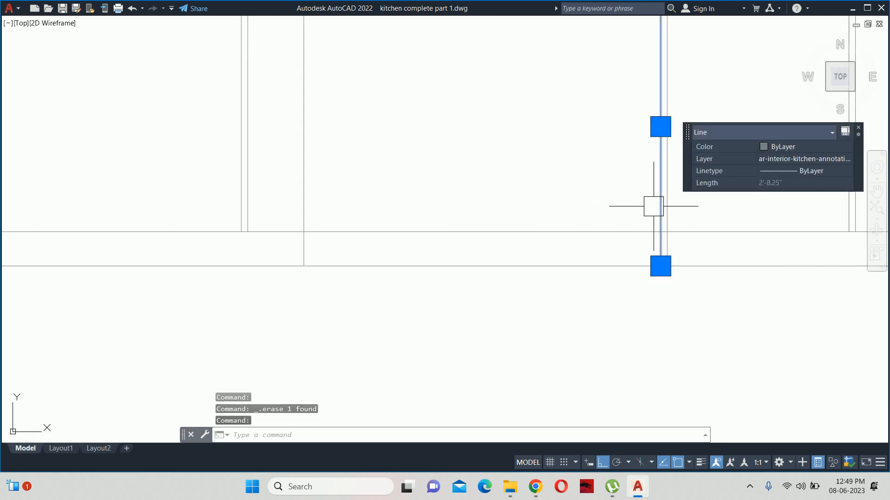
{"action": "key", "text": "Delete"}
{"action": "scroll", "coordinate": [568, 193], "scroll_direction": "down", "scroll_amount": 2}
{"action": "middle_click_drag", "start_coordinate": [568, 193], "coordinate": [583, 200]}
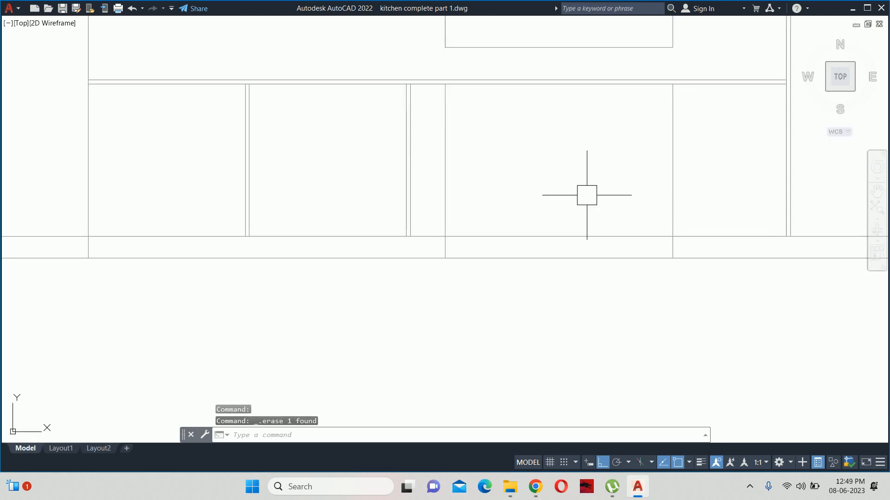
Step: Undo the erasure of the two inner partition lines beneath the window
{"action": "key", "text": "ctrl+z"}
{"action": "key", "text": "ctrl+z"}
{"action": "key", "text": "ctrl+z"}
{"action": "key", "text": "ctrl+z"}
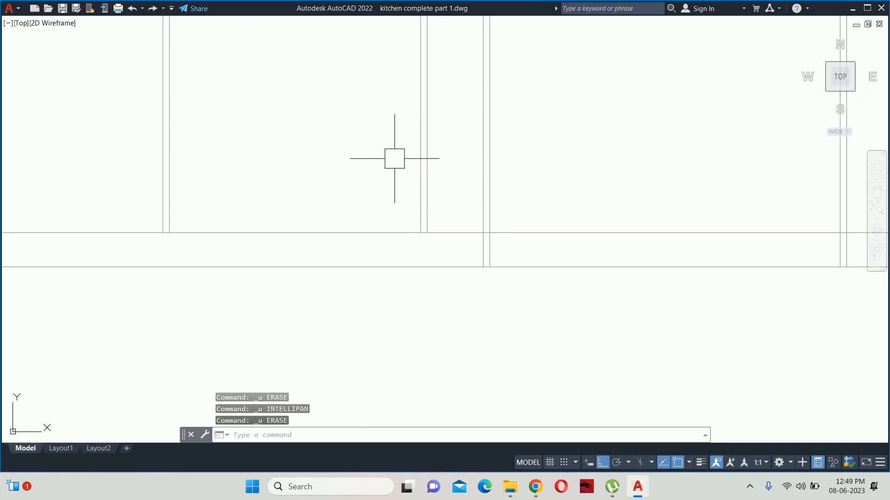
Step: Try erasing the outer line of the left partition beneath the window
{"action": "middle_click_drag", "start_coordinate": [378, 158], "coordinate": [411, 308]}
{"action": "scroll", "coordinate": [522, 187], "scroll_direction": "up", "scroll_amount": 3}
{"action": "left_click", "coordinate": [515, 185]}
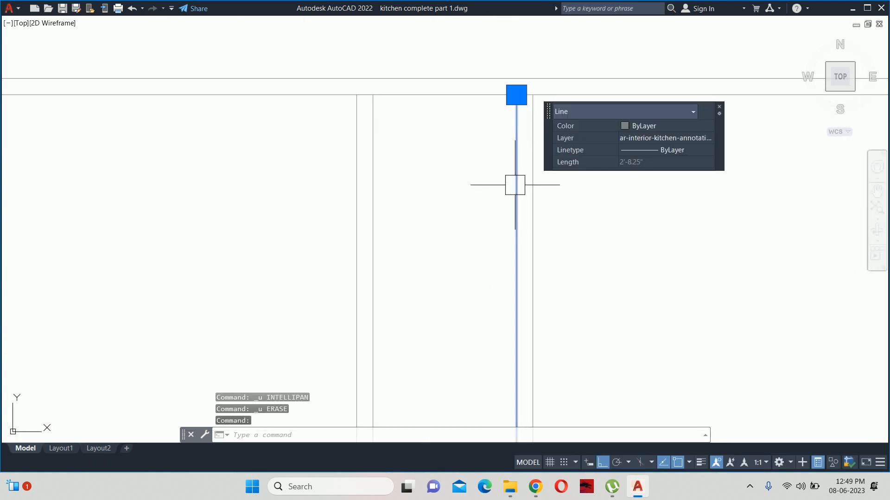
{"action": "key", "text": "Delete"}
{"action": "scroll", "coordinate": [514, 192], "scroll_direction": "down", "scroll_amount": 3}
{"action": "mouse_move", "coordinate": [633, 217]}
{"action": "middle_mouse_down"}
{"action": "mouse_move", "coordinate": [560, 215]}
{"action": "mouse_move", "coordinate": [555, 201]}
{"action": "mouse_move", "coordinate": [480, 216]}
{"action": "middle_mouse_up"}
{"action": "scroll", "coordinate": [678, 223], "scroll_direction": "up", "scroll_amount": 2}
{"action": "left_click", "coordinate": [649, 219]}
{"action": "key", "text": "Escape"}
{"action": "key", "text": "Escape"}
{"action": "scroll", "coordinate": [649, 221], "scroll_direction": "down", "scroll_amount": 2}
{"action": "scroll", "coordinate": [480, 216], "scroll_direction": "up", "scroll_amount": 3}
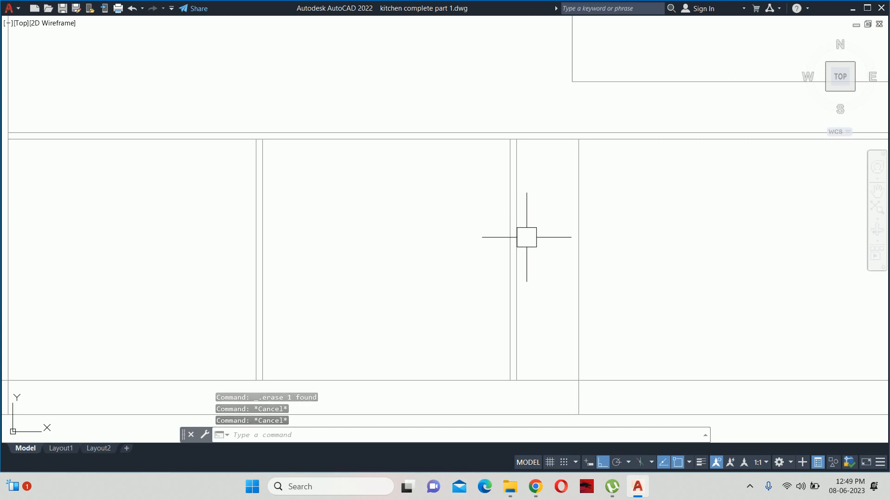
Step: Undo the erasure of the left partition's outer line beneath the window
{"action": "key", "text": "ctrl+z"}
{"action": "key", "text": "ctrl+z"}
{"action": "key", "text": "ctrl+z"}
{"action": "key", "text": "Escape"}
{"action": "key", "text": "Escape"}
{"action": "key", "text": "Escape"}
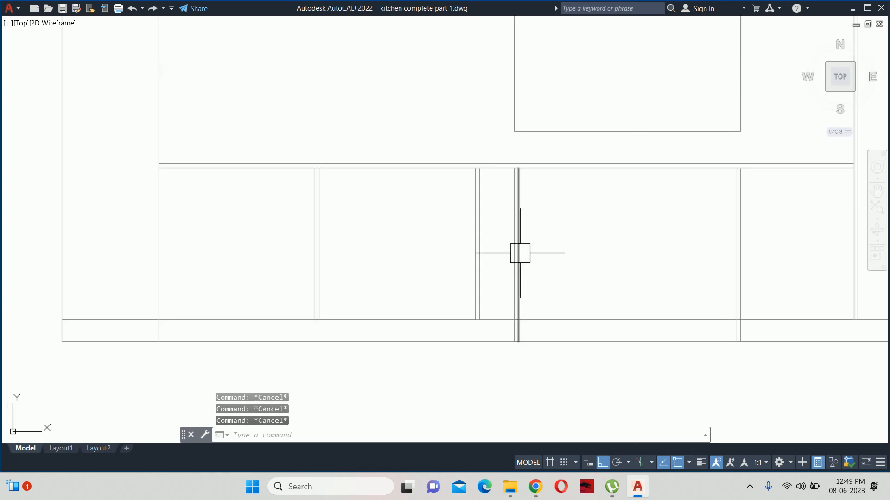
Step: Trim the skirting's upper line between the two partitions beneath the window and cut their outer lines out of the skirting band
{"action": "type", "text": "tr"}
{"action": "key", "text": "Return"}
{"action": "scroll", "coordinate": [514, 310], "scroll_direction": "up", "scroll_amount": 4}
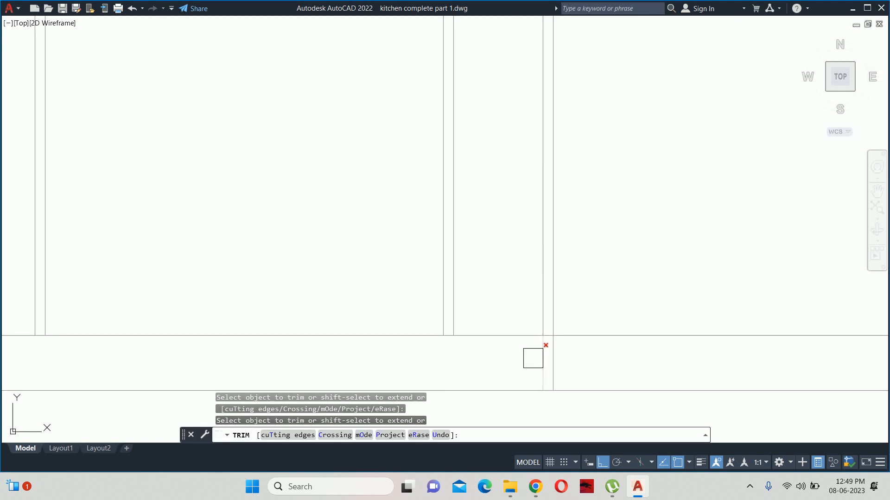
{"action": "scroll", "coordinate": [539, 349], "scroll_direction": "down", "scroll_amount": 3}
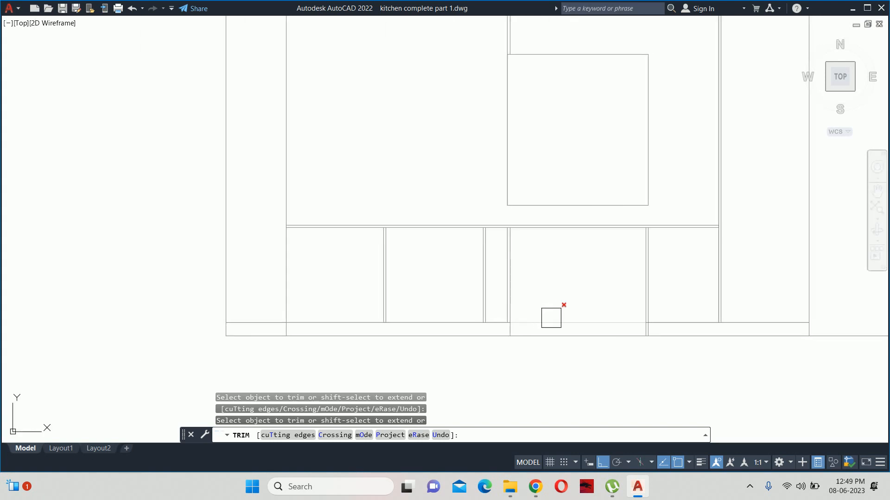
{"action": "scroll", "coordinate": [576, 322], "scroll_direction": "up", "scroll_amount": 3}
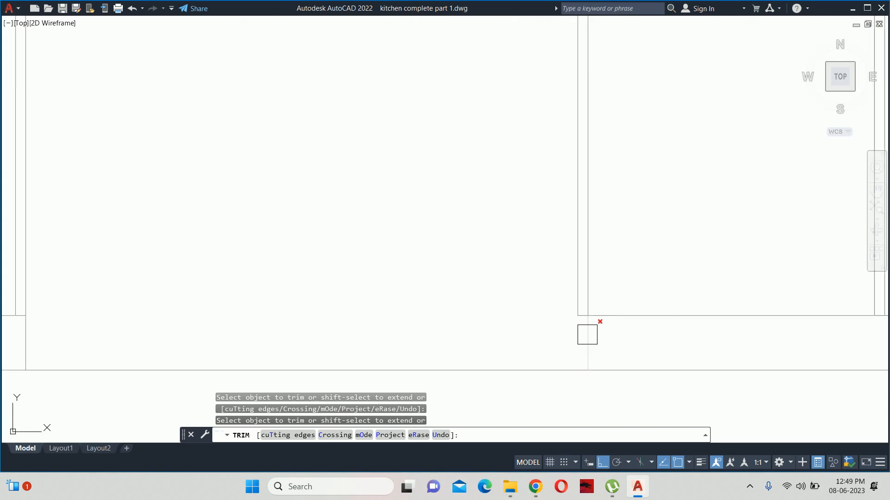
{"action": "key", "text": "ctrl+z"}
{"action": "scroll", "coordinate": [661, 331], "scroll_direction": "up", "scroll_amount": 3}
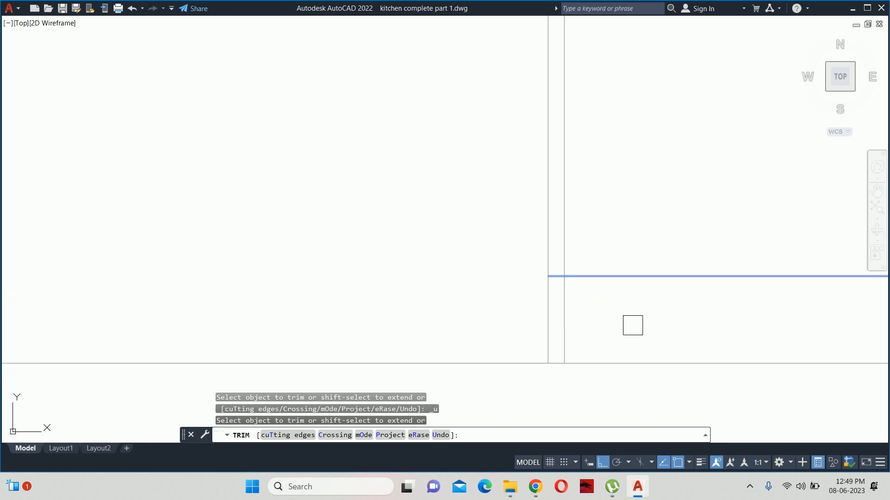
{"action": "scroll", "coordinate": [570, 309], "scroll_direction": "down", "scroll_amount": 3}
{"action": "key", "text": "Escape"}
{"action": "key", "text": "Escape"}
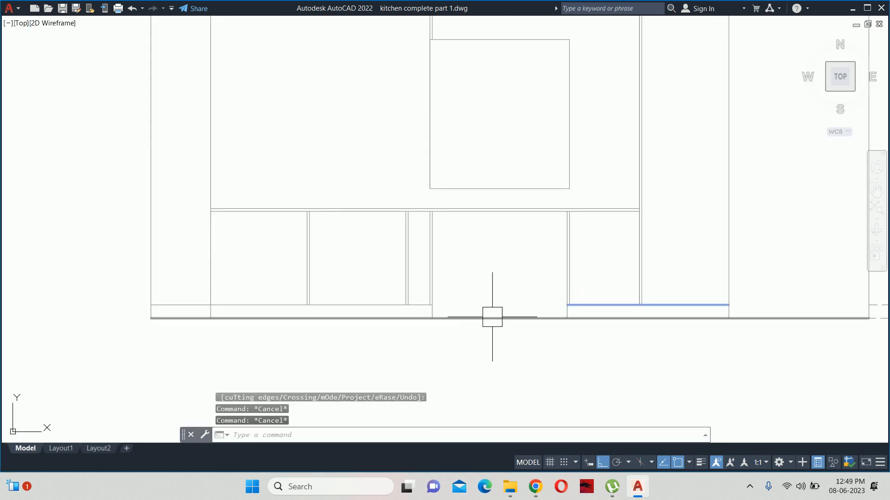
{"action": "key", "text": "Escape"}
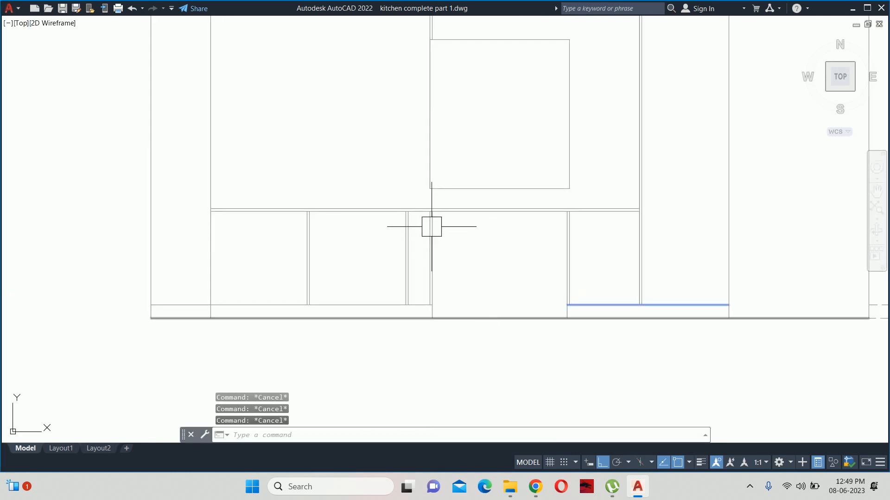
{"action": "scroll", "coordinate": [432, 226], "scroll_direction": "up", "scroll_amount": 4}
{"action": "middle_click_drag", "start_coordinate": [424, 218], "coordinate": [510, 232]}
{"action": "scroll", "coordinate": [510, 232], "scroll_direction": "down", "scroll_amount": 4}
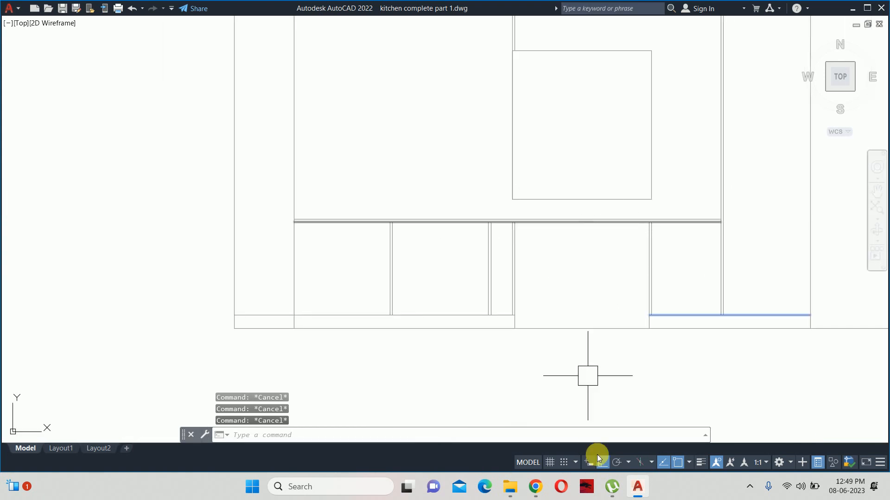
Step: Switch to Chrome, return to Pinterest's kitchen sink results and view the grey modular kitchen pin for reference, then return to AutoCAD
{"action": "left_click", "coordinate": [545, 485]}
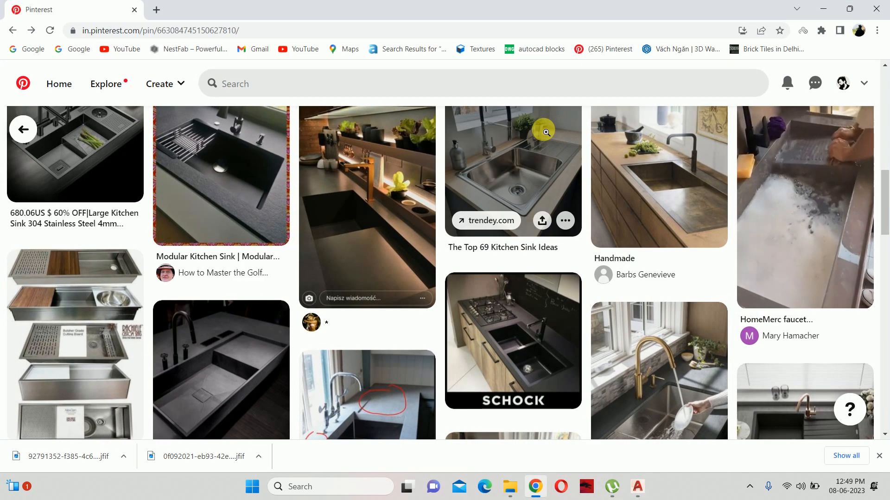
{"action": "left_click", "coordinate": [9, 29]}
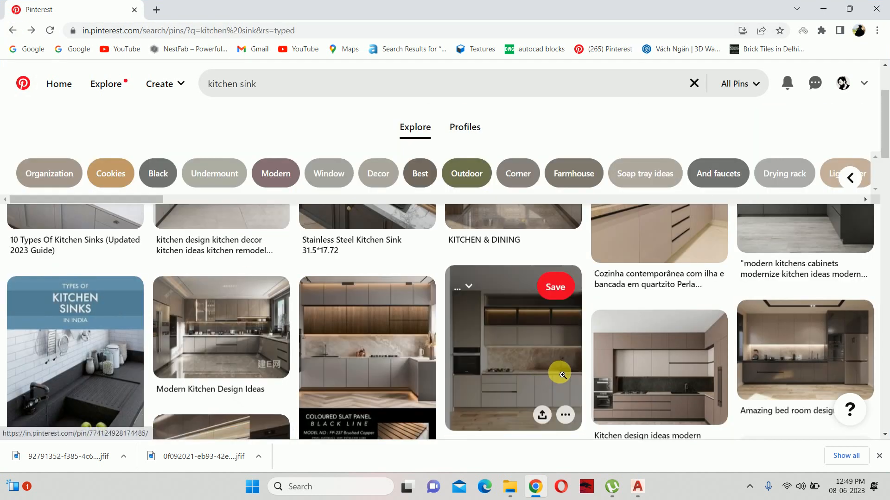
{"action": "scroll", "coordinate": [492, 336], "scroll_direction": "up", "scroll_amount": 1}
{"action": "scroll", "coordinate": [491, 337], "scroll_direction": "up", "scroll_amount": 2}
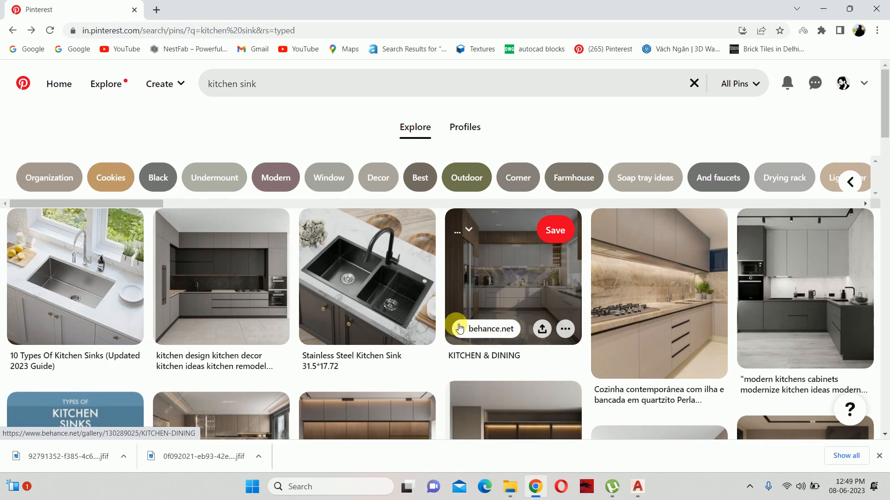
{"action": "left_click", "coordinate": [236, 280]}
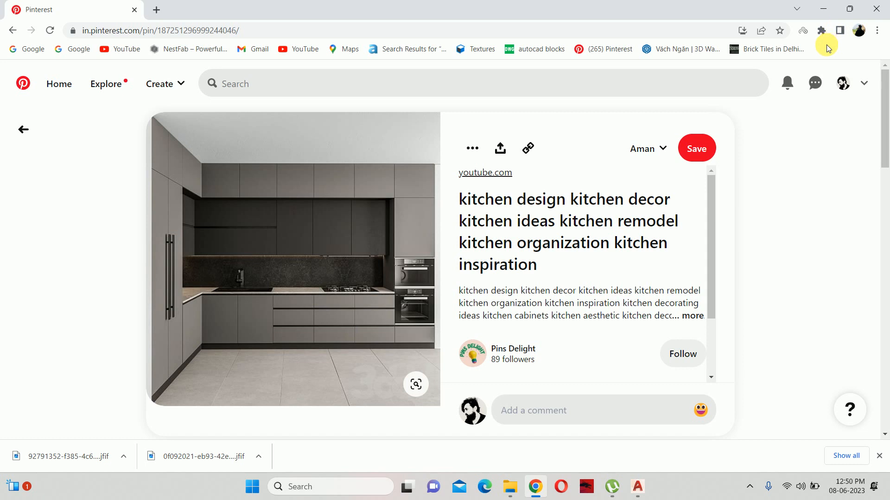
{"action": "left_click", "coordinate": [829, 9]}
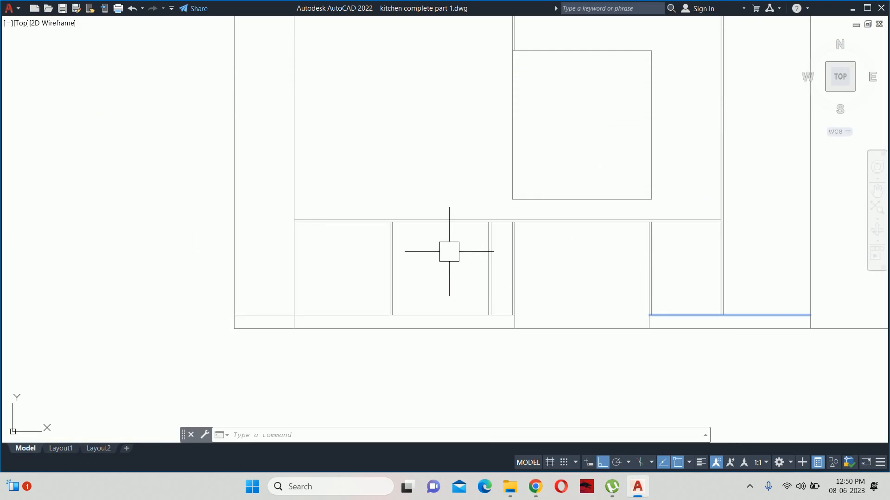
Step: Offset the countertop's underside line 1.5" downward
{"action": "type", "text": "o"}
{"action": "key", "text": "Return"}
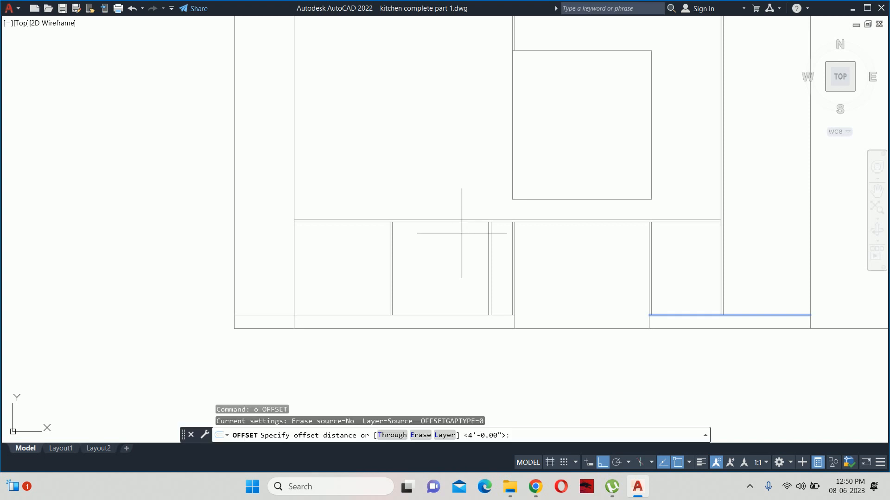
{"action": "key", "text": "Return"}
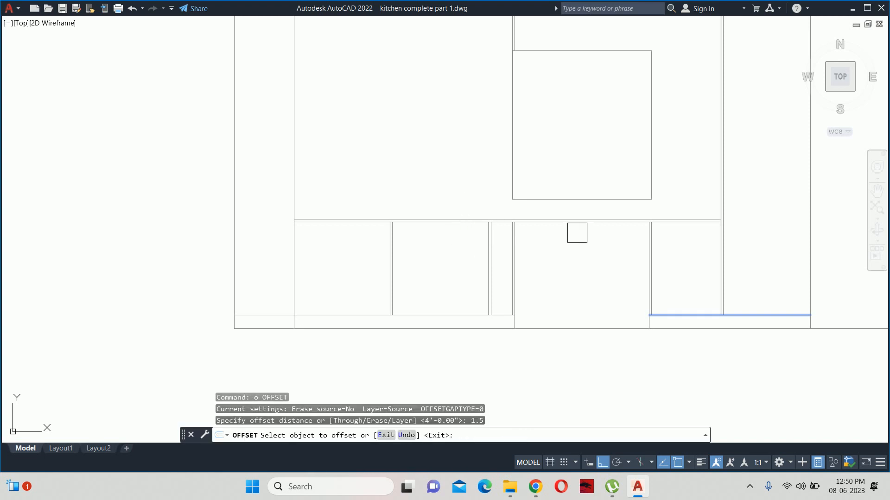
{"action": "left_click", "coordinate": [577, 222]}
{"action": "left_click", "coordinate": [578, 259]}
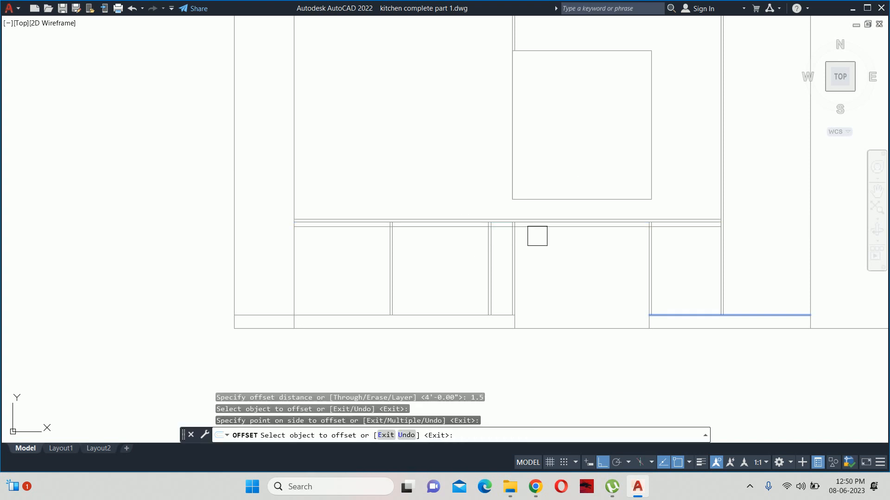
{"action": "key", "text": "Escape"}
Step: Trim the offset line beneath the countertop where it crosses the partition thickness
{"action": "type", "text": "tr"}
{"action": "key", "text": "Return"}
{"action": "scroll", "coordinate": [491, 215], "scroll_direction": "up", "scroll_amount": 8}
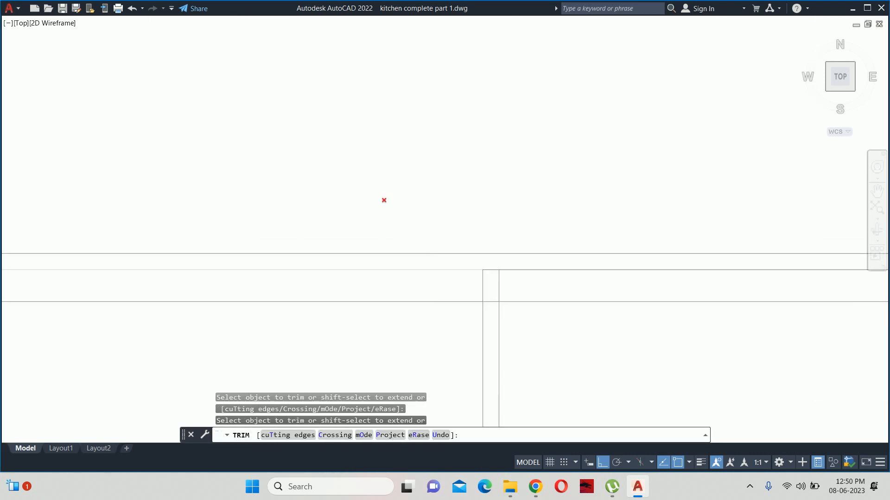
{"action": "scroll", "coordinate": [373, 212], "scroll_direction": "up", "scroll_amount": 2}
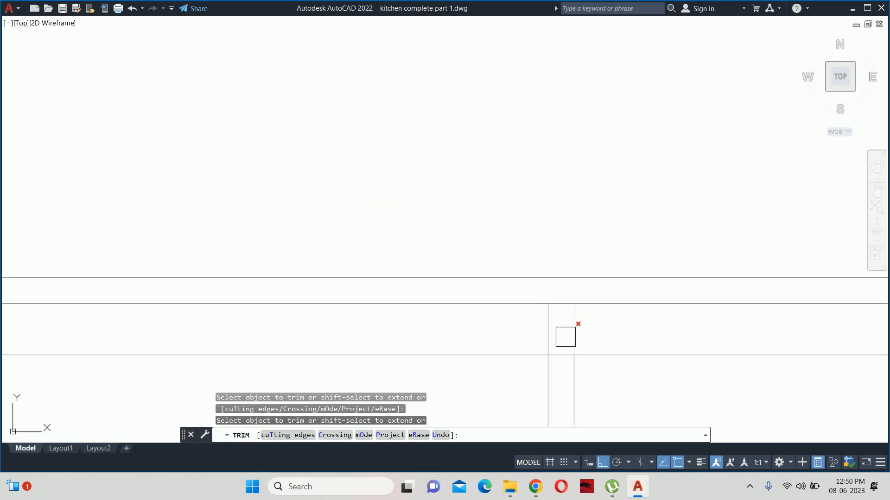
{"action": "scroll", "coordinate": [560, 355], "scroll_direction": "down", "scroll_amount": 4}
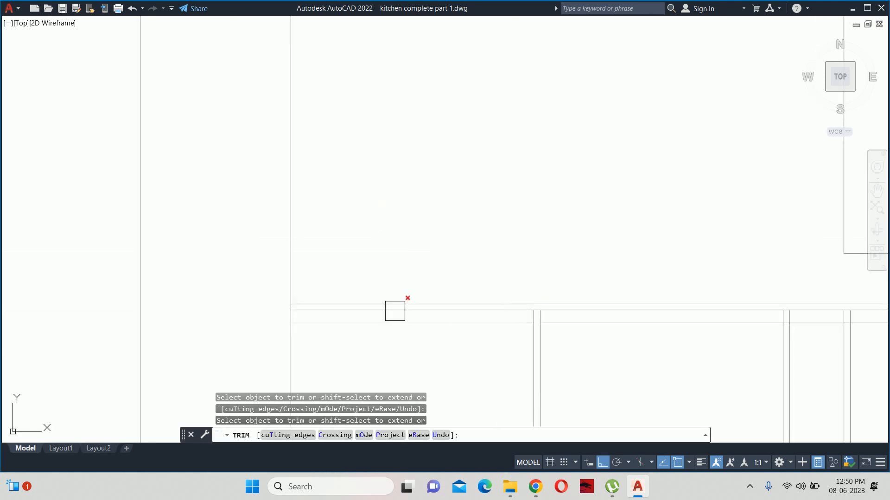
{"action": "key", "text": "Escape"}
{"action": "middle_click_drag", "start_coordinate": [451, 275], "coordinate": [364, 220]}
{"action": "type", "text": "o"}
{"action": "key", "text": "Return"}
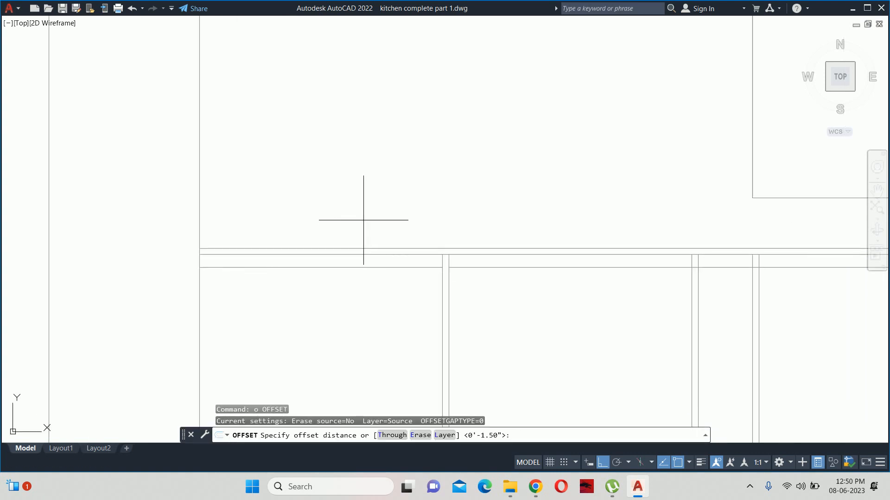
{"action": "key", "text": "Escape"}
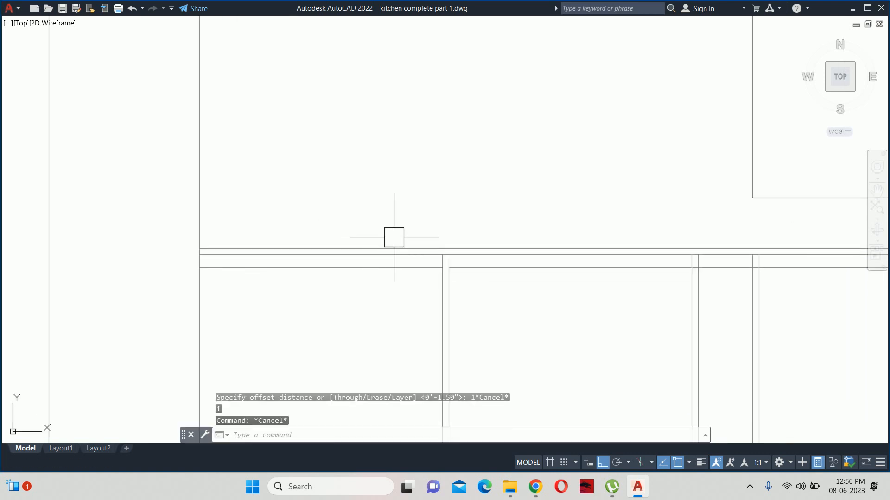
Step: Offset the countertop's underside line 0.75" downward
{"action": "key", "text": "Return"}
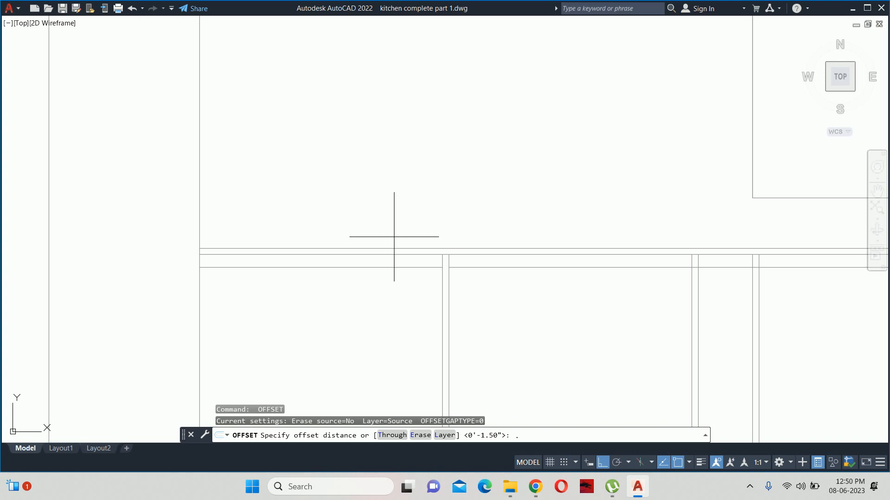
{"action": "key", "text": "Return"}
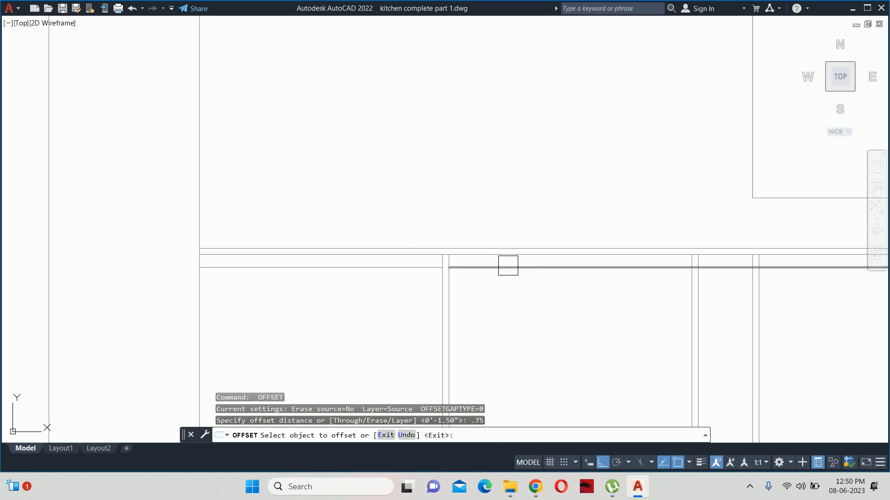
{"action": "scroll", "coordinate": [507, 254], "scroll_direction": "up", "scroll_amount": 4}
{"action": "left_click", "coordinate": [503, 249]}
{"action": "left_click", "coordinate": [488, 311]}
{"action": "key", "text": "Return"}
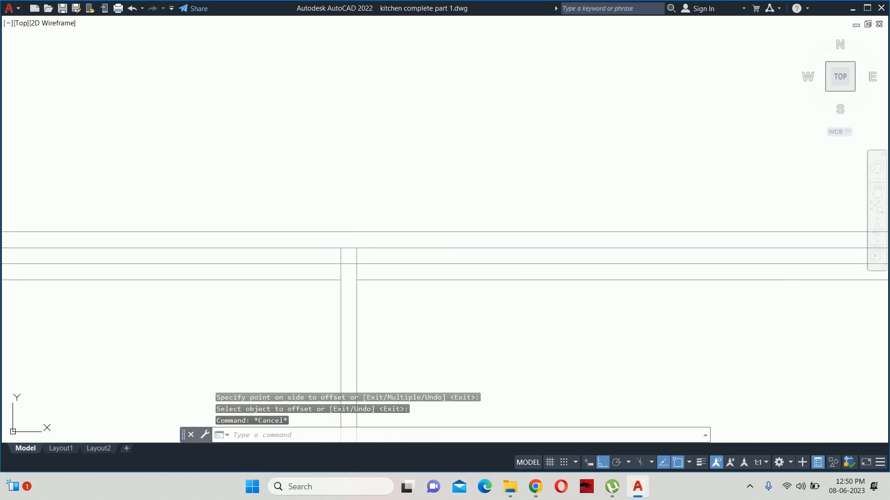
Step: Trim the leftmost partition's edges above the new 0.75" offset line and cut that line out of the partition thickness
{"action": "type", "text": "tr"}
{"action": "key", "text": "Return"}
{"action": "scroll", "coordinate": [348, 260], "scroll_direction": "up", "scroll_amount": 3}
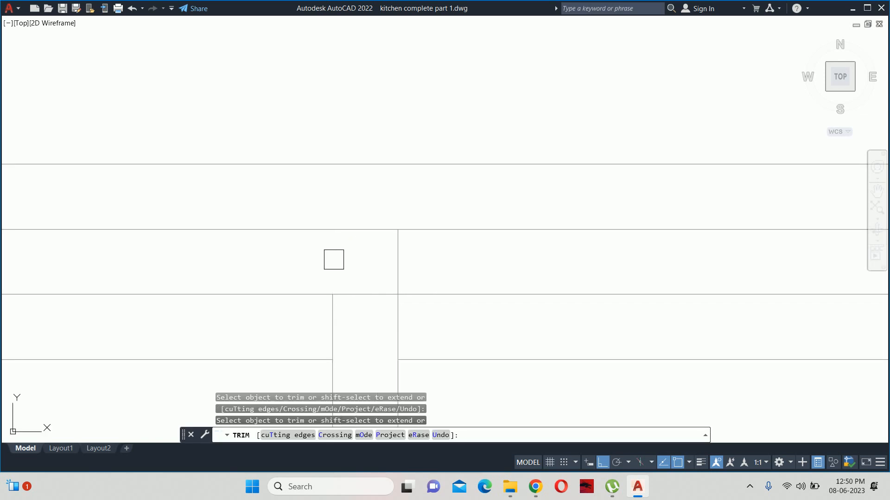
{"action": "scroll", "coordinate": [368, 298], "scroll_direction": "down", "scroll_amount": 4}
{"action": "middle_click_drag", "start_coordinate": [361, 292], "coordinate": [654, 247]}
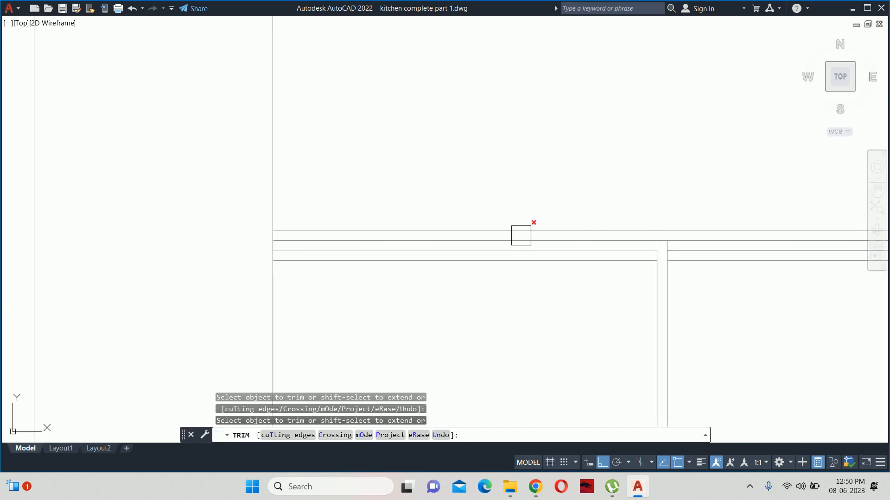
{"action": "scroll", "coordinate": [416, 251], "scroll_direction": "down", "scroll_amount": 1}
{"action": "scroll", "coordinate": [513, 278], "scroll_direction": "down", "scroll_amount": 1}
{"action": "scroll", "coordinate": [520, 264], "scroll_direction": "up", "scroll_amount": 3}
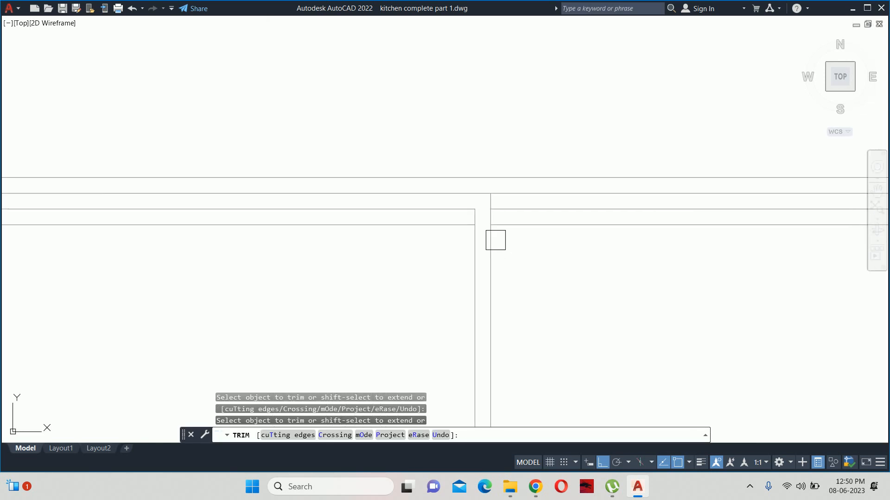
{"action": "scroll", "coordinate": [490, 207], "scroll_direction": "up", "scroll_amount": 5}
{"action": "scroll", "coordinate": [490, 199], "scroll_direction": "down", "scroll_amount": 4}
Step: Trim the second partition's edges up to the 0.75" offset line and remove the line segment crossing its thickness
{"action": "middle_click_drag", "start_coordinate": [603, 218], "coordinate": [75, 153]}
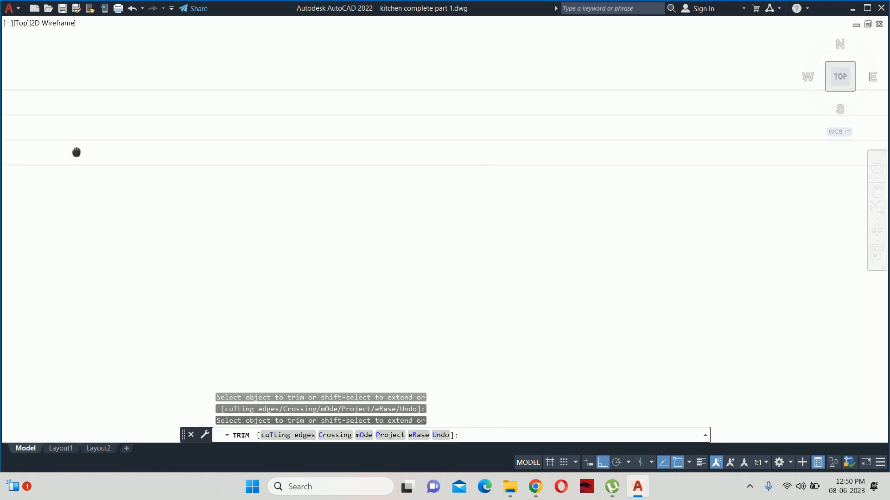
{"action": "scroll", "coordinate": [301, 199], "scroll_direction": "down", "scroll_amount": 4}
{"action": "middle_click_drag", "start_coordinate": [541, 184], "coordinate": [449, 201]}
{"action": "scroll", "coordinate": [444, 191], "scroll_direction": "up", "scroll_amount": 8}
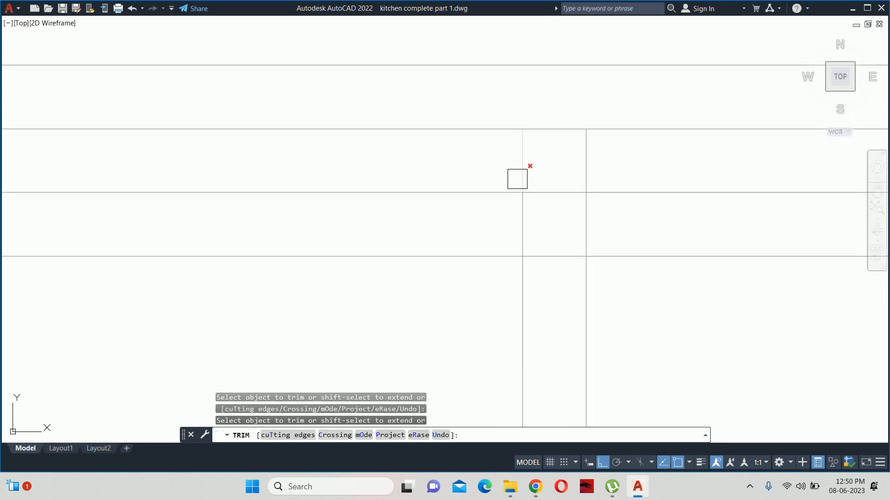
{"action": "left_click_drag", "start_coordinate": [548, 268], "coordinate": [555, 222]}
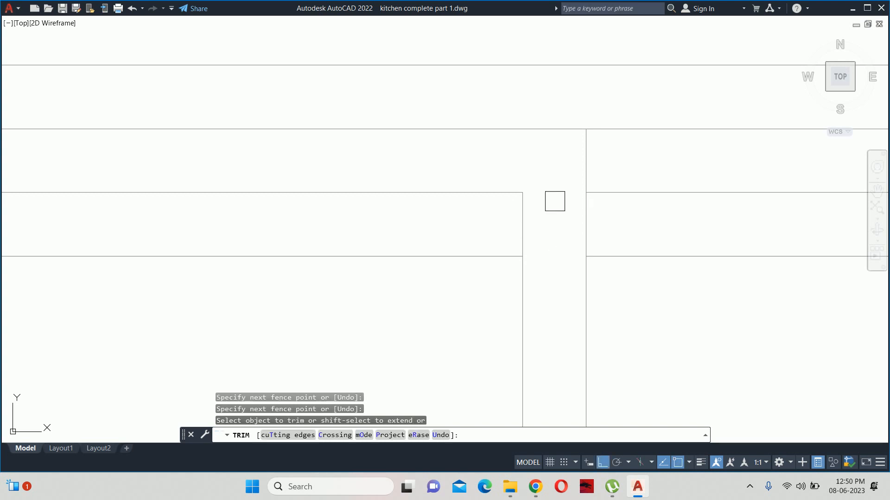
{"action": "left_click", "coordinate": [587, 170]}
Step: Trim the partition beneath the window's left edge so it stops at the 0.75" offset line, clearing the line between its edges
{"action": "scroll", "coordinate": [634, 194], "scroll_direction": "down", "scroll_amount": 4}
{"action": "middle_click_drag", "start_coordinate": [651, 200], "coordinate": [158, 139]}
{"action": "scroll", "coordinate": [460, 124], "scroll_direction": "up", "scroll_amount": 6}
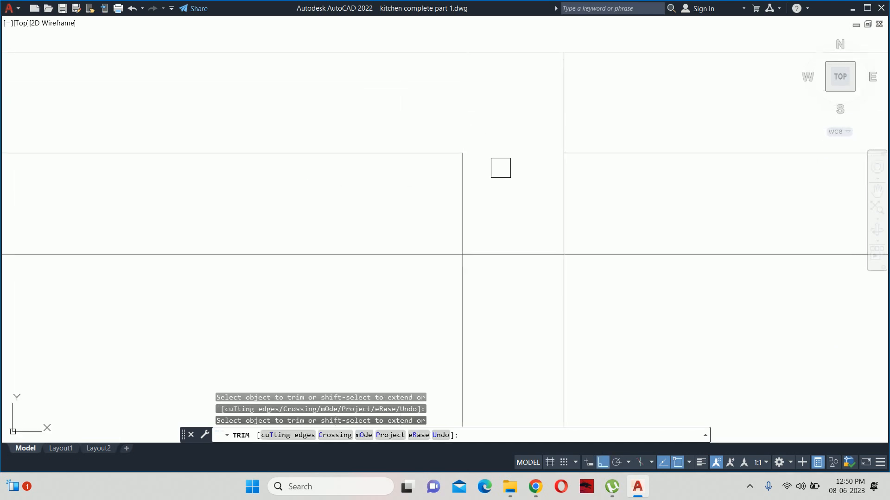
{"action": "scroll", "coordinate": [493, 192], "scroll_direction": "down", "scroll_amount": 6}
{"action": "scroll", "coordinate": [507, 191], "scroll_direction": "up", "scroll_amount": 4}
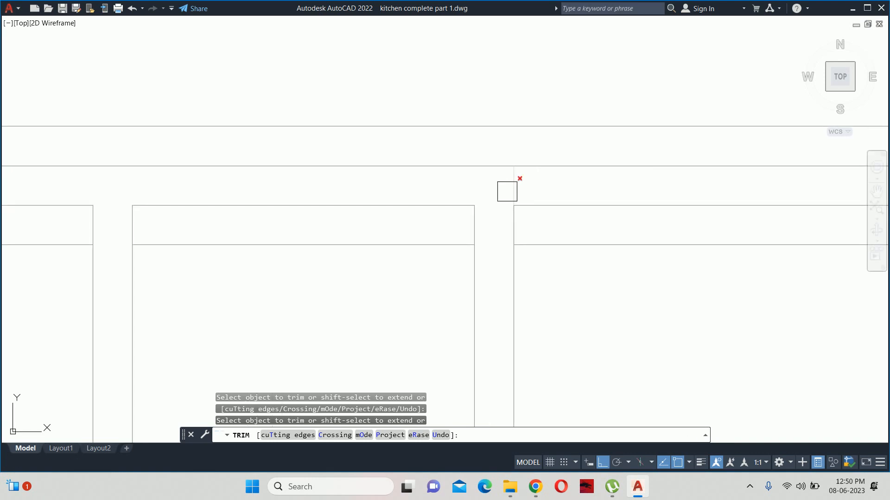
Step: Trim the partition beneath the window's right edge and the 0.75" offset line crossing it, then end the trimming
{"action": "scroll", "coordinate": [510, 190], "scroll_direction": "down", "scroll_amount": 6}
{"action": "middle_click_drag", "start_coordinate": [509, 191], "coordinate": [313, 171]}
{"action": "scroll", "coordinate": [596, 216], "scroll_direction": "down", "scroll_amount": 2}
{"action": "middle_click_drag", "start_coordinate": [596, 217], "coordinate": [469, 211]}
{"action": "scroll", "coordinate": [689, 215], "scroll_direction": "up", "scroll_amount": 2}
{"action": "scroll", "coordinate": [689, 216], "scroll_direction": "down", "scroll_amount": 5}
{"action": "scroll", "coordinate": [544, 145], "scroll_direction": "up", "scroll_amount": 8}
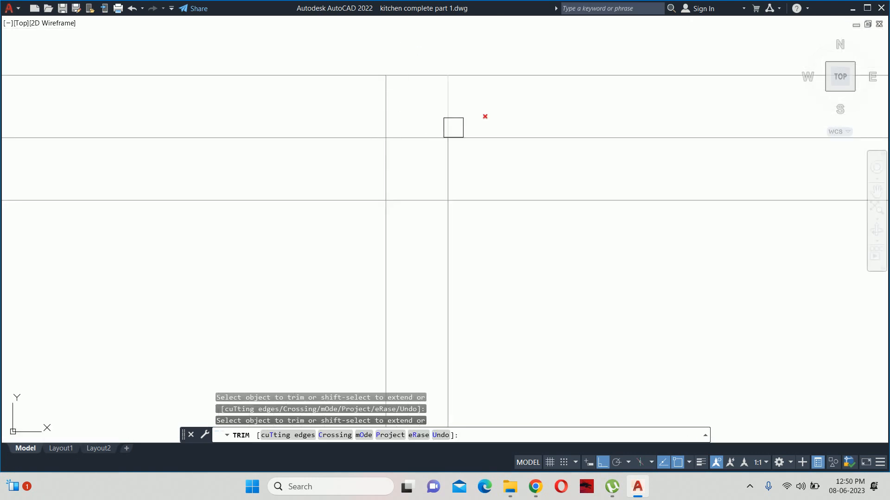
{"action": "mouse_move", "coordinate": [480, 121]}
{"action": "left_mouse_down"}
{"action": "mouse_move", "coordinate": [366, 113]}
{"action": "mouse_move", "coordinate": [409, 117]}
{"action": "mouse_move", "coordinate": [403, 209]}
{"action": "left_mouse_up"}
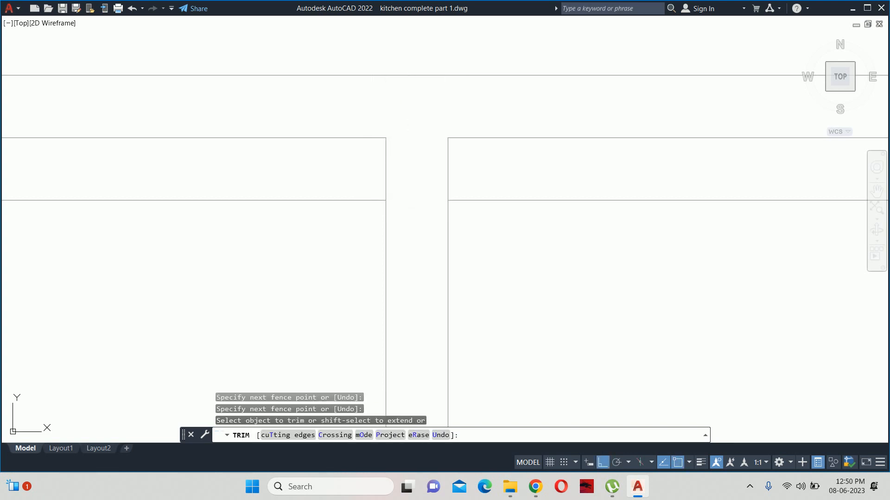
{"action": "scroll", "coordinate": [409, 215], "scroll_direction": "down", "scroll_amount": 6}
{"action": "middle_click_drag", "start_coordinate": [415, 216], "coordinate": [573, 198]}
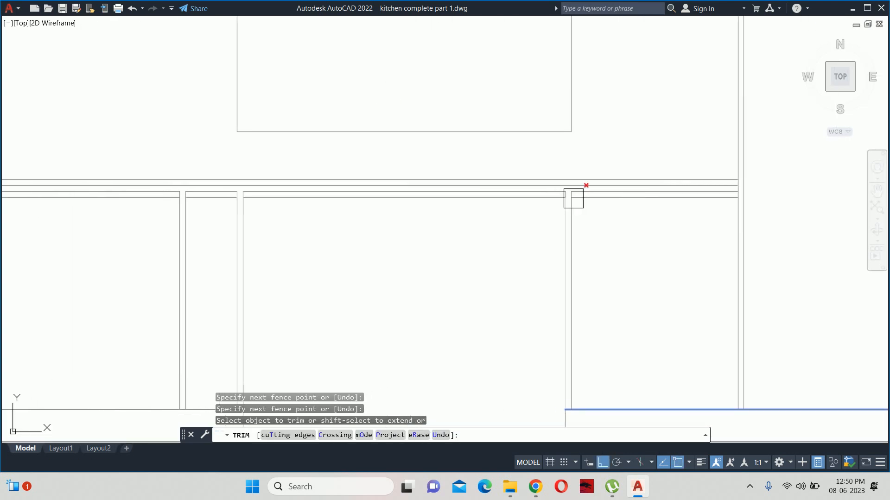
{"action": "key", "text": "Escape"}
{"action": "key", "text": "Escape"}
{"action": "key", "text": "Escape"}
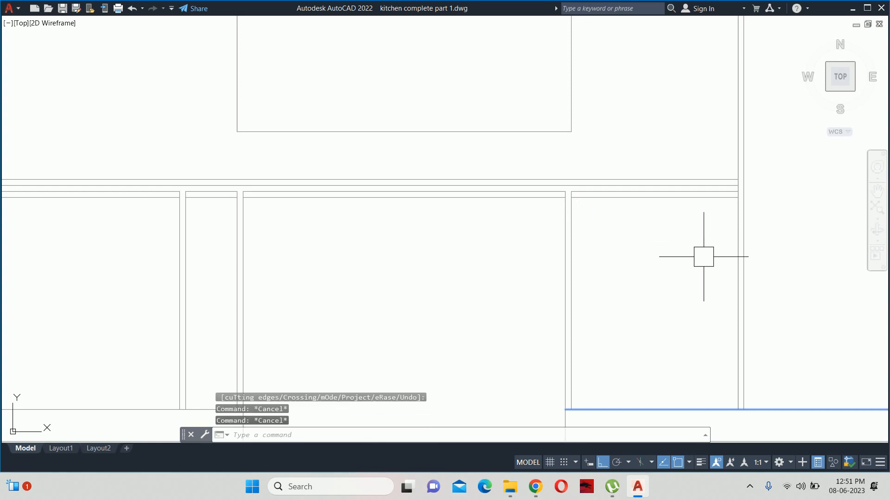
Step: Extend both countertop lines to the right end panel's outer line and trim the panel's inner line out of the countertop and the gap beneath
{"action": "scroll", "coordinate": [703, 256], "scroll_direction": "down", "scroll_amount": 3}
{"action": "scroll", "coordinate": [717, 235], "scroll_direction": "up", "scroll_amount": 7}
{"action": "type", "text": "tr"}
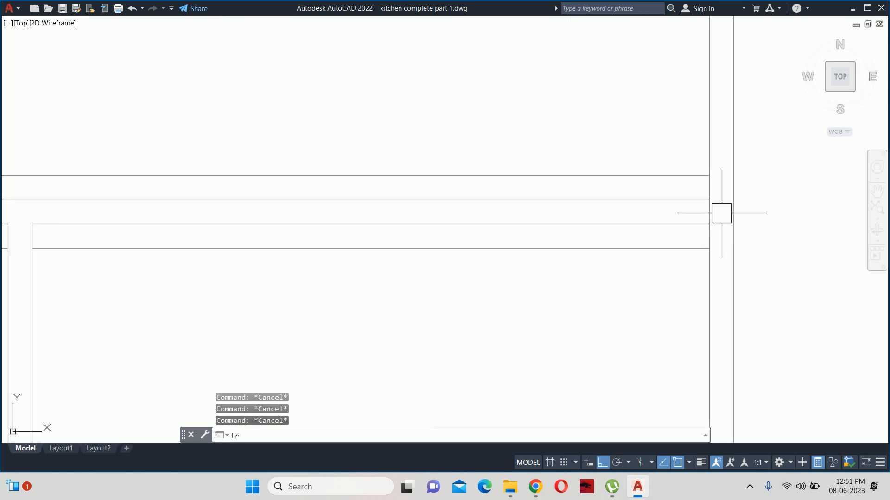
{"action": "key", "text": "Return"}
{"action": "scroll", "coordinate": [702, 221], "scroll_direction": "up", "scroll_amount": 4}
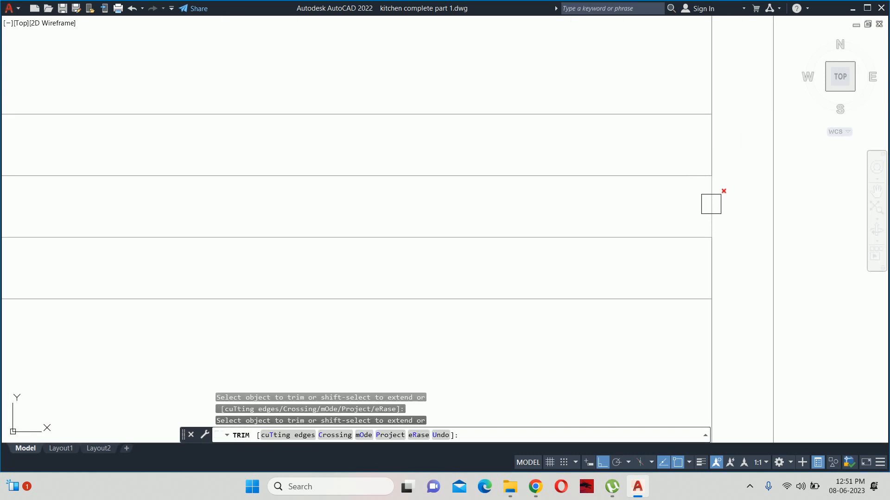
{"action": "left_click", "coordinate": [709, 197]}
{"action": "left_click", "coordinate": [712, 199]}
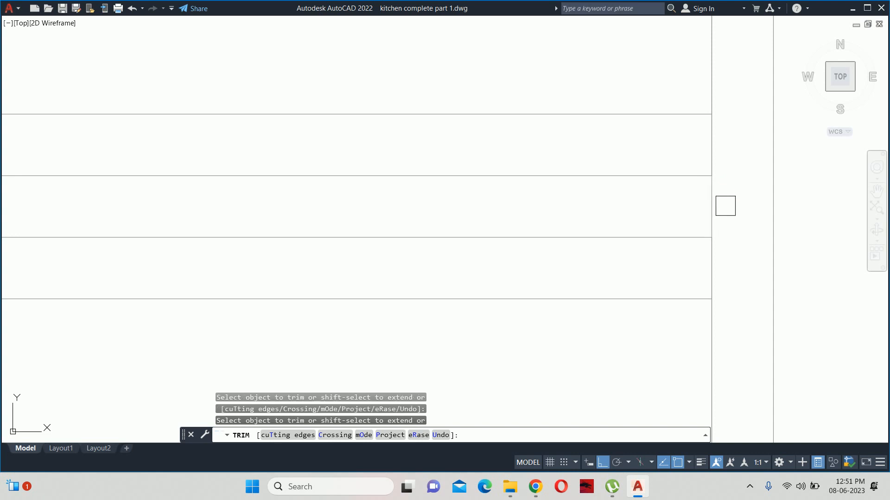
{"action": "left_click_drag", "start_coordinate": [725, 206], "coordinate": [684, 206]}
{"action": "left_click", "coordinate": [682, 173], "text": "shift"}
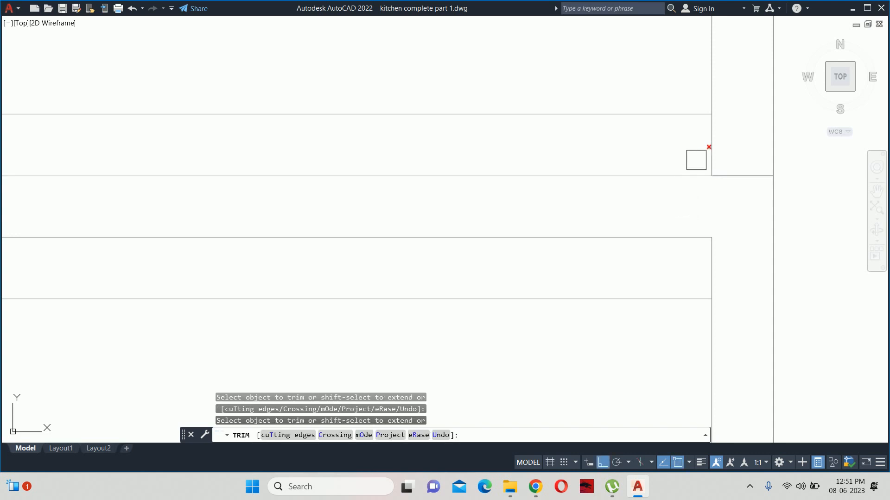
{"action": "left_click", "coordinate": [685, 120], "text": "shift"}
{"action": "scroll", "coordinate": [688, 146], "scroll_direction": "down", "scroll_amount": 5}
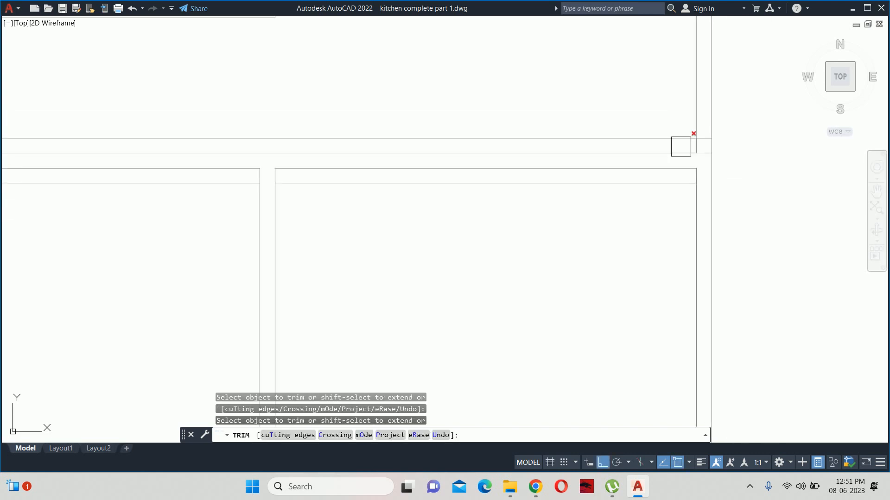
{"action": "scroll", "coordinate": [685, 146], "scroll_direction": "up", "scroll_amount": 6}
{"action": "scroll", "coordinate": [736, 139], "scroll_direction": "down", "scroll_amount": 2}
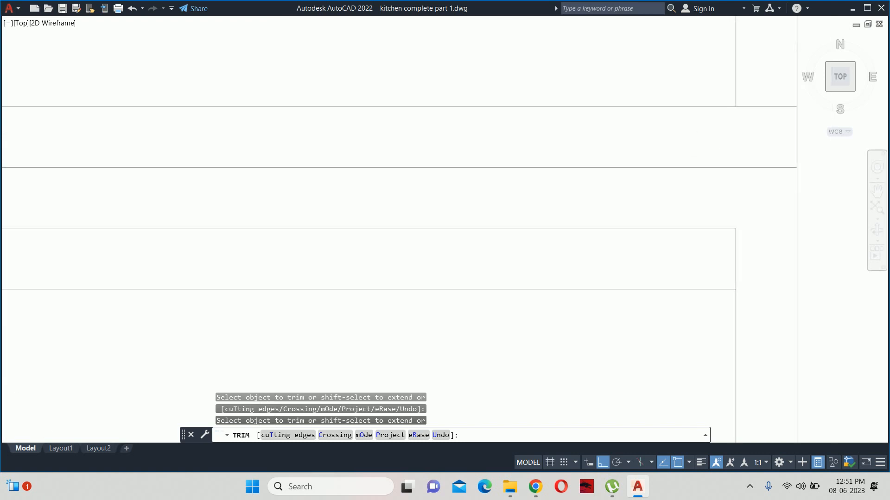
Step: Erase the right end panel's leftover inner line above the countertop
{"action": "middle_click_drag", "start_coordinate": [736, 139], "coordinate": [703, 219]}
{"action": "key", "text": "Escape"}
{"action": "key", "text": "Escape"}
{"action": "left_click", "coordinate": [703, 157]}
{"action": "scroll", "coordinate": [700, 158], "scroll_direction": "down", "scroll_amount": 4}
{"action": "key", "text": "Delete"}
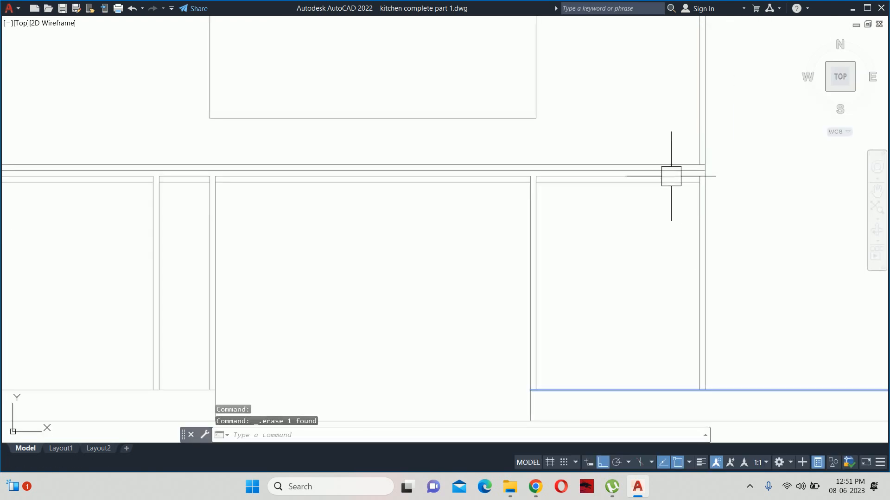
{"action": "scroll", "coordinate": [671, 176], "scroll_direction": "down", "scroll_amount": 4}
{"action": "scroll", "coordinate": [669, 240], "scroll_direction": "up", "scroll_amount": 4}
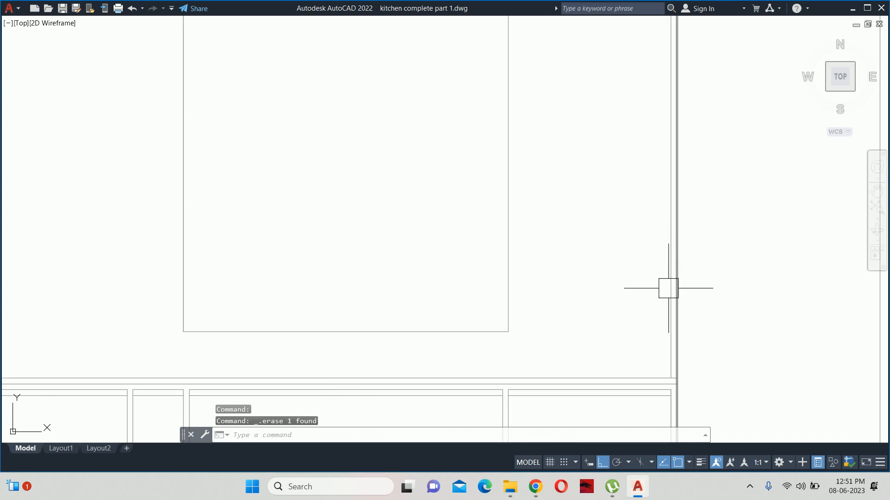
{"action": "left_click", "coordinate": [667, 288]}
{"action": "key", "text": "Escape"}
{"action": "scroll", "coordinate": [667, 288], "scroll_direction": "up", "scroll_amount": 2}
{"action": "left_click", "coordinate": [667, 277]}
{"action": "key", "text": "Delete"}
{"action": "scroll", "coordinate": [661, 274], "scroll_direction": "down", "scroll_amount": 5}
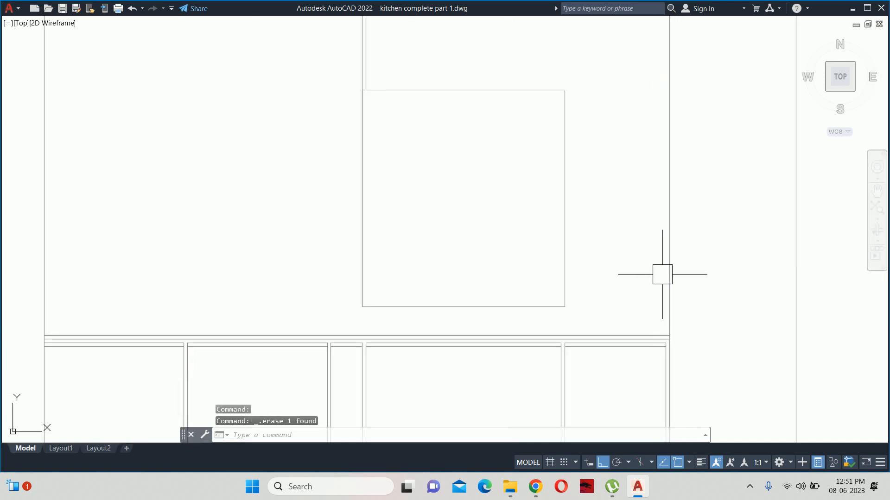
{"action": "middle_click_drag", "start_coordinate": [653, 286], "coordinate": [654, 248]}
{"action": "scroll", "coordinate": [640, 258], "scroll_direction": "up", "scroll_amount": 4}
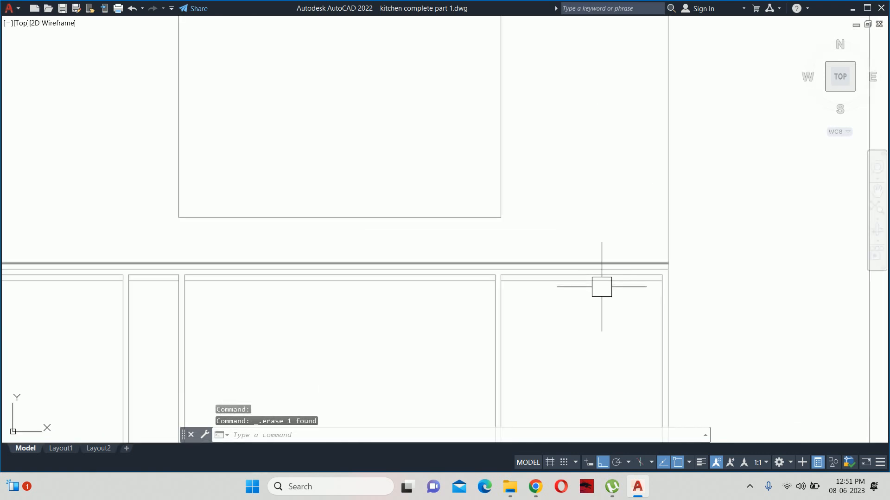
{"action": "scroll", "coordinate": [602, 287], "scroll_direction": "up", "scroll_amount": 2}
{"action": "middle_click_drag", "start_coordinate": [549, 284], "coordinate": [823, 284]}
{"action": "scroll", "coordinate": [797, 285], "scroll_direction": "down", "scroll_amount": 6}
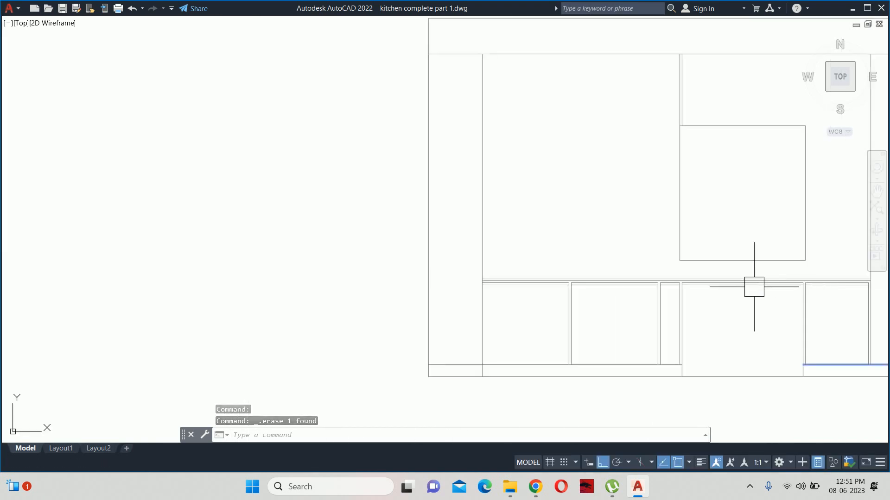
{"action": "key", "text": "Escape"}
{"action": "scroll", "coordinate": [602, 290], "scroll_direction": "up", "scroll_amount": 2}
{"action": "mouse_move", "coordinate": [681, 297]}
{"action": "middle_mouse_down"}
{"action": "mouse_move", "coordinate": [585, 287]}
{"action": "mouse_move", "coordinate": [418, 164]}
{"action": "middle_mouse_up"}
{"action": "key", "text": "Escape"}
{"action": "key", "text": "Escape"}
{"action": "type", "text": "l"}
{"action": "key", "text": "Return"}
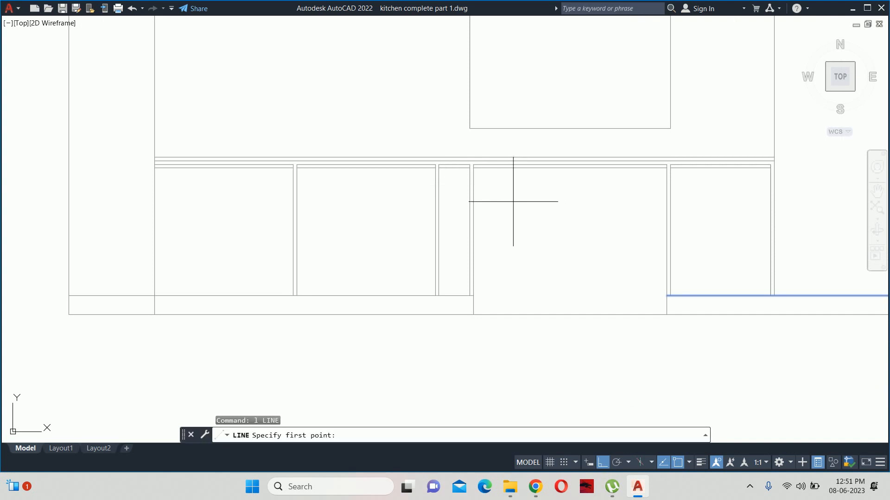
{"action": "key", "text": "Escape"}
{"action": "type", "text": "tr"}
{"action": "key", "text": "Return"}
{"action": "scroll", "coordinate": [454, 299], "scroll_direction": "up", "scroll_amount": 5}
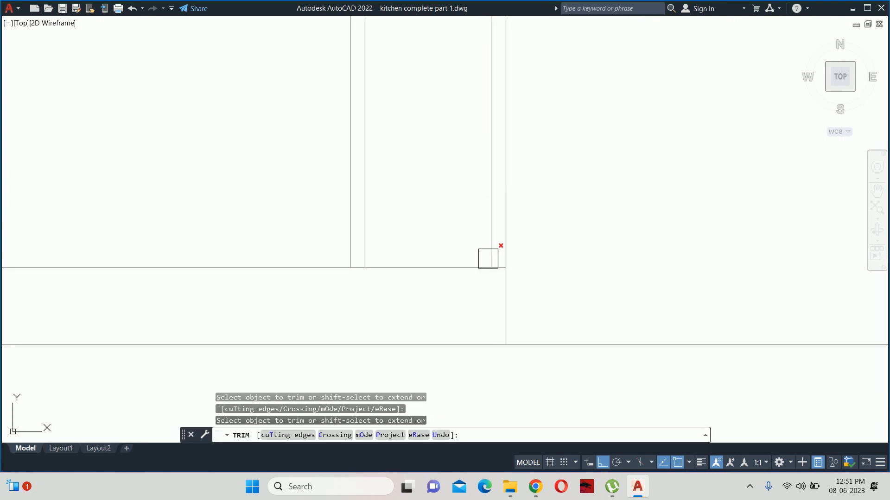
{"action": "scroll", "coordinate": [491, 259], "scroll_direction": "up", "scroll_amount": 3}
{"action": "key", "text": "Escape"}
{"action": "scroll", "coordinate": [487, 279], "scroll_direction": "down", "scroll_amount": 2}
Step: Offset the upper skirting line beneath the left-hand cabinets 0.75" downward
{"action": "type", "text": "o"}
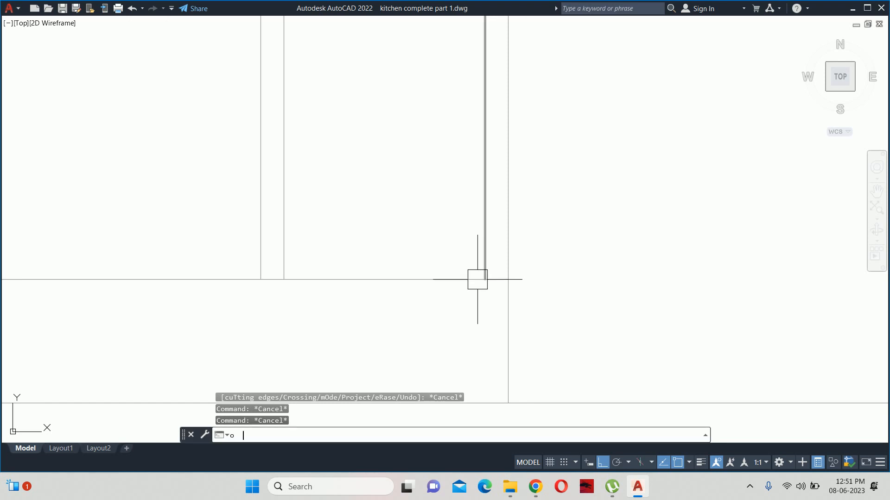
{"action": "key", "text": "Return"}
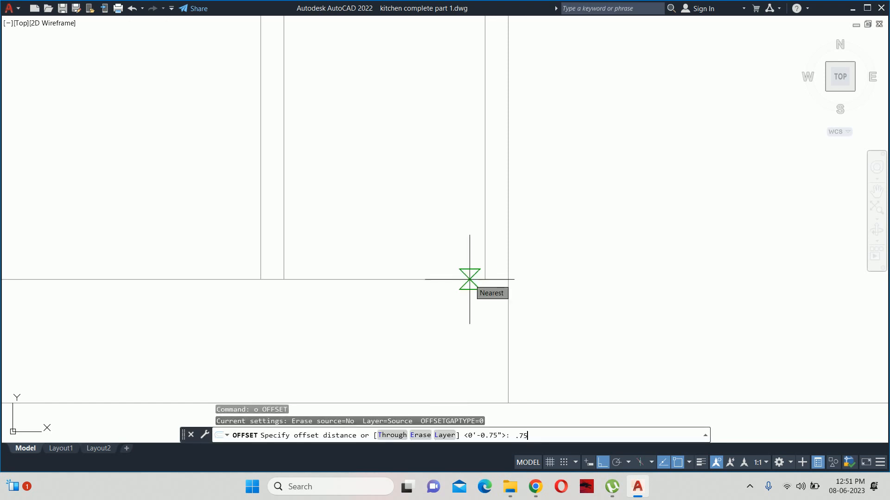
{"action": "key", "text": "Return"}
{"action": "left_click", "coordinate": [431, 279]}
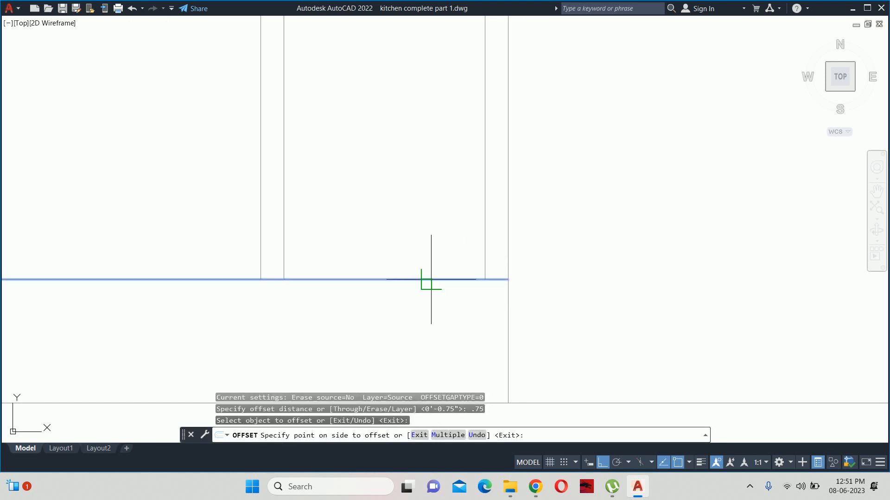
{"action": "left_click", "coordinate": [421, 310]}
Step: Offset the upper skirting line beneath the right-hand cabinet 0.75" downward and end the offset
{"action": "scroll", "coordinate": [610, 304], "scroll_direction": "down", "scroll_amount": 3}
{"action": "scroll", "coordinate": [606, 298], "scroll_direction": "up", "scroll_amount": 2}
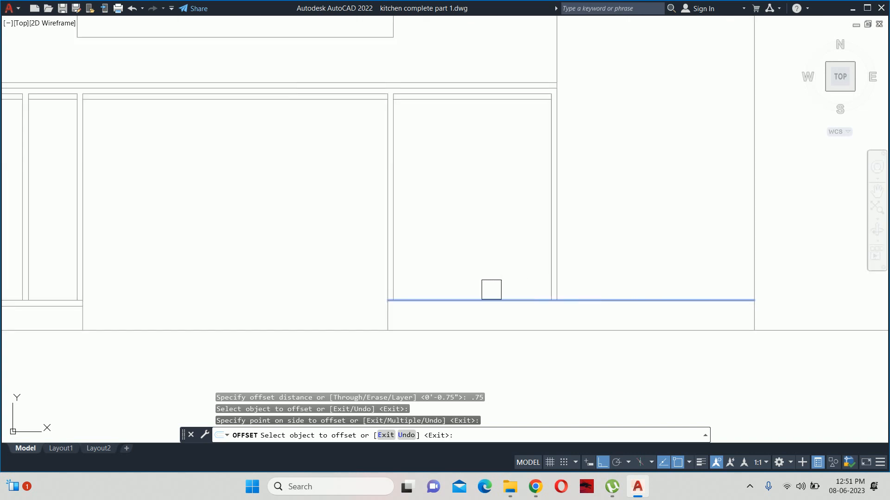
{"action": "left_click", "coordinate": [484, 298]}
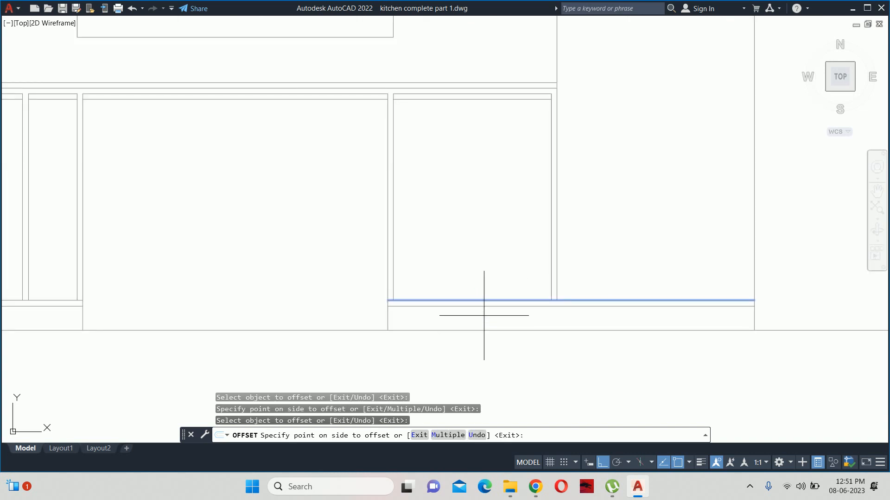
{"action": "left_click", "coordinate": [483, 316]}
{"action": "scroll", "coordinate": [525, 309], "scroll_direction": "up", "scroll_amount": 2}
{"action": "key", "text": "Return"}
{"action": "key", "text": "Escape"}
{"action": "key", "text": "Escape"}
Step: Extend the right-hand cabinet's right inner line down to the new offset line and trim the upper skirting line between its panels
{"action": "type", "text": "tr"}
{"action": "key", "text": "Return"}
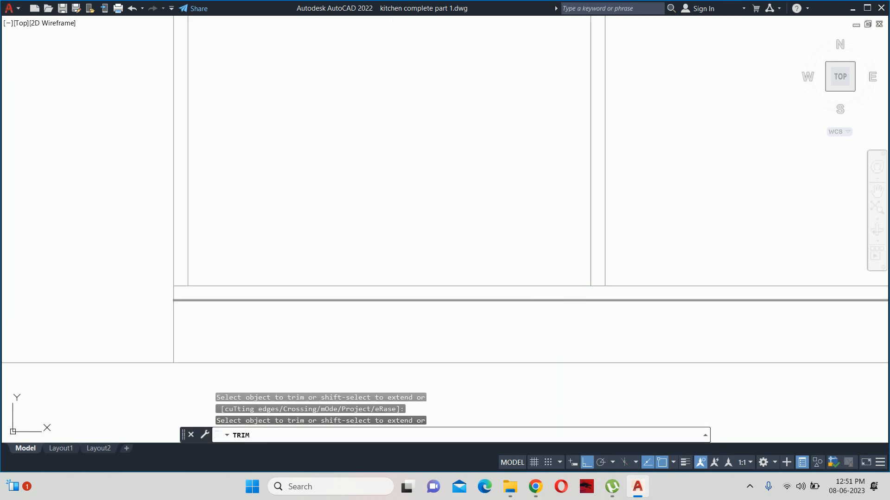
{"action": "left_click", "coordinate": [590, 264], "text": "shift"}
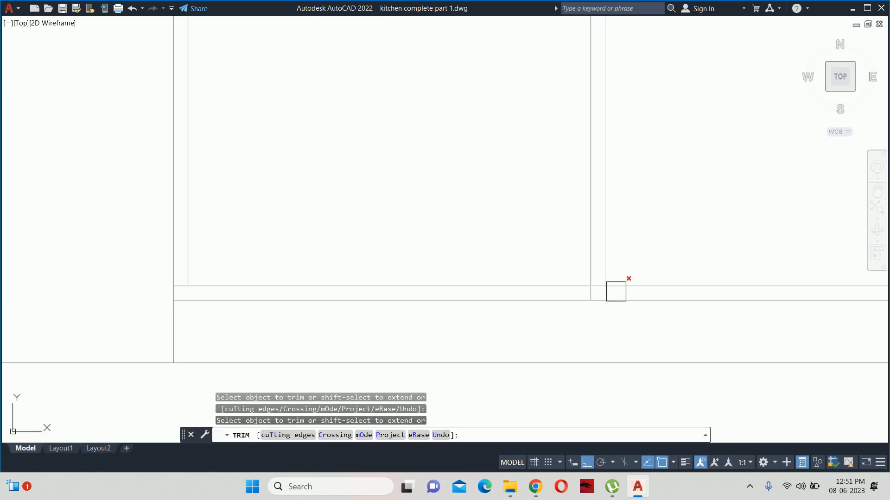
{"action": "scroll", "coordinate": [611, 294], "scroll_direction": "up", "scroll_amount": 4}
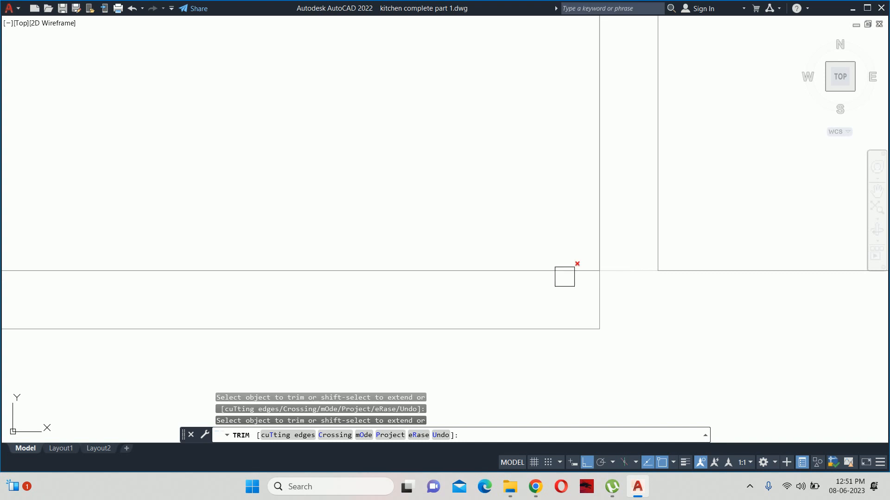
{"action": "left_click", "coordinate": [538, 271]}
{"action": "scroll", "coordinate": [538, 265], "scroll_direction": "down", "scroll_amount": 2}
{"action": "middle_click_drag", "start_coordinate": [408, 248], "coordinate": [852, 281]}
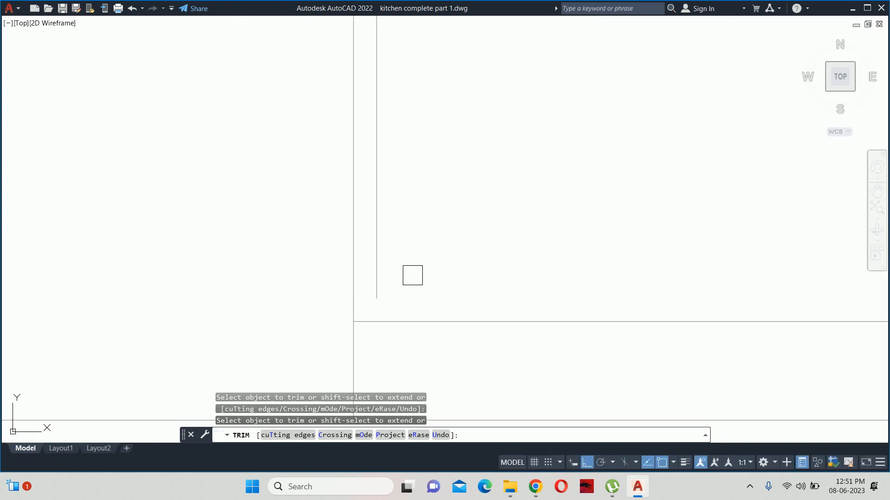
Step: Extend the right-hand cabinet's left inner line down to the offset line, undoing the stray trims around that corner
{"action": "left_click", "coordinate": [377, 278]}
{"action": "scroll", "coordinate": [364, 320], "scroll_direction": "down", "scroll_amount": 2}
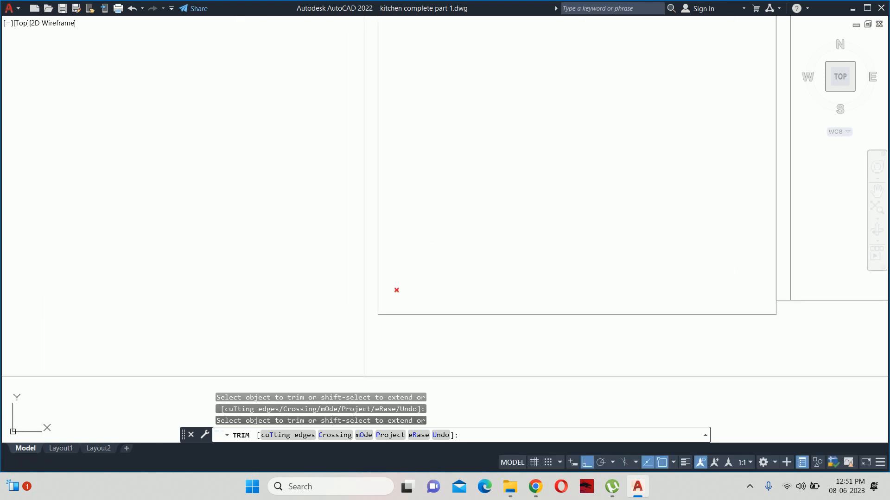
{"action": "scroll", "coordinate": [394, 295], "scroll_direction": "down", "scroll_amount": 1}
{"action": "middle_click_drag", "start_coordinate": [401, 293], "coordinate": [518, 298]}
{"action": "scroll", "coordinate": [495, 300], "scroll_direction": "up", "scroll_amount": 1}
{"action": "key", "text": "ctrl+z"}
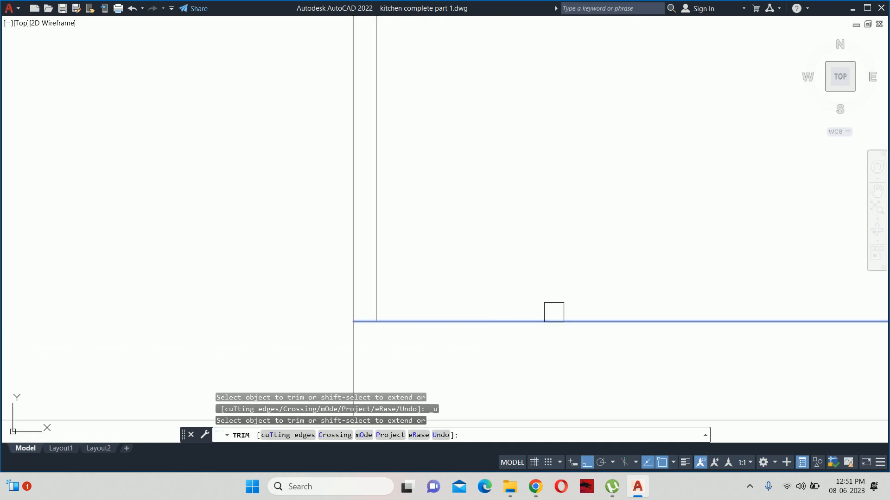
{"action": "key", "text": "ctrl+z"}
{"action": "scroll", "coordinate": [552, 310], "scroll_direction": "down", "scroll_amount": 3}
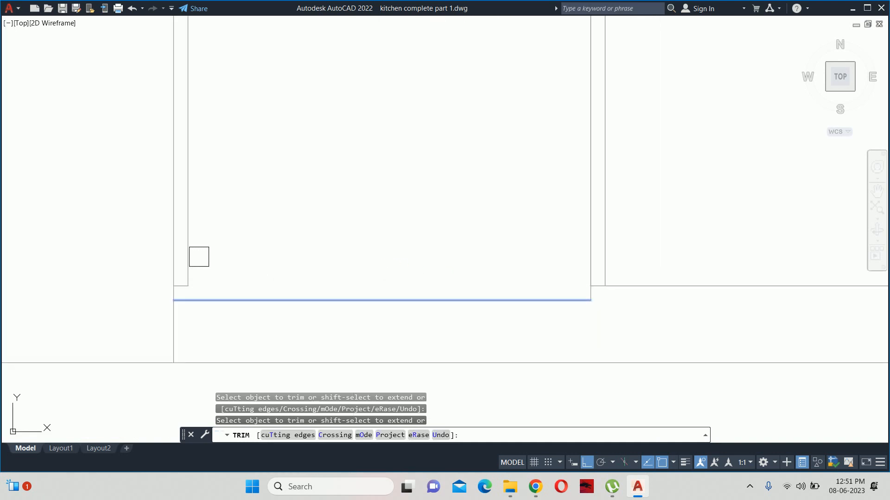
{"action": "scroll", "coordinate": [188, 287], "scroll_direction": "up", "scroll_amount": 5}
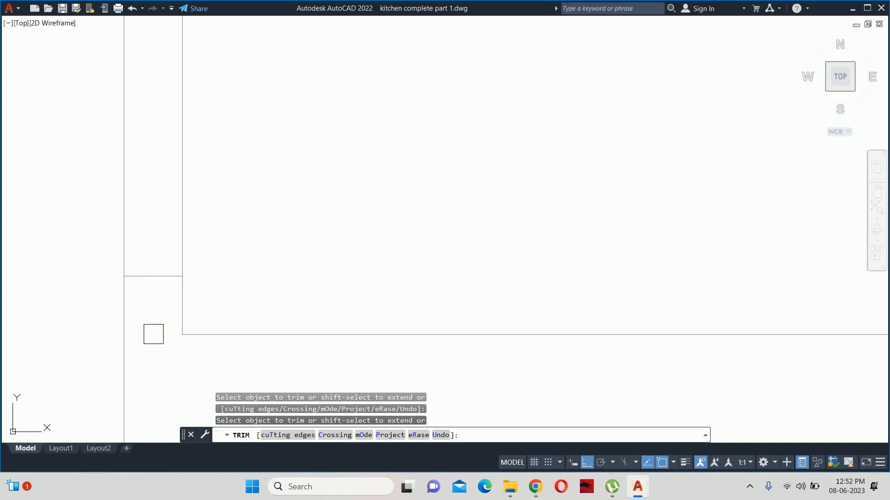
Step: Extend the narrow cabinet's inner lines down to the offset line and trim the upper skirting line between them
{"action": "middle_click_drag", "start_coordinate": [169, 333], "coordinate": [482, 286]}
{"action": "scroll", "coordinate": [455, 274], "scroll_direction": "down", "scroll_amount": 10}
{"action": "middle_click_drag", "start_coordinate": [366, 275], "coordinate": [592, 283]}
{"action": "scroll", "coordinate": [562, 280], "scroll_direction": "up", "scroll_amount": 8}
{"action": "scroll", "coordinate": [800, 311], "scroll_direction": "up", "scroll_amount": 2}
{"action": "middle_click_drag", "start_coordinate": [801, 312], "coordinate": [646, 266]}
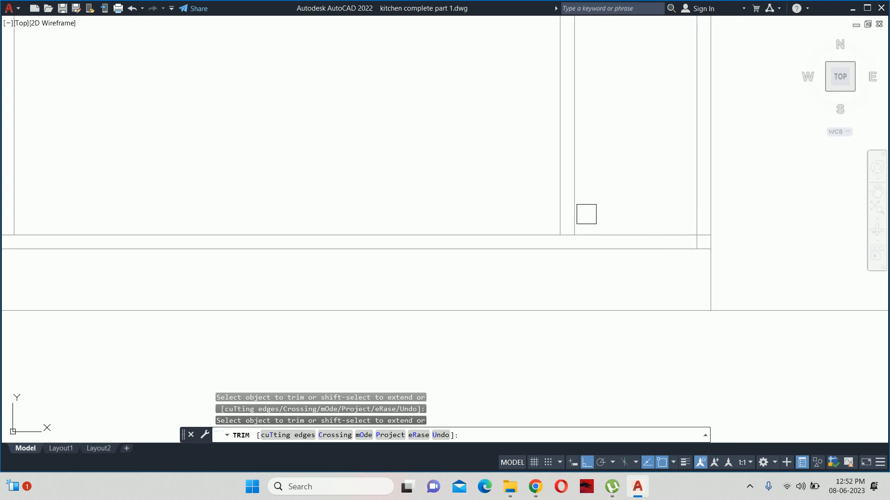
{"action": "left_click", "coordinate": [576, 218], "text": "shift"}
{"action": "scroll", "coordinate": [703, 252], "scroll_direction": "up", "scroll_amount": 6}
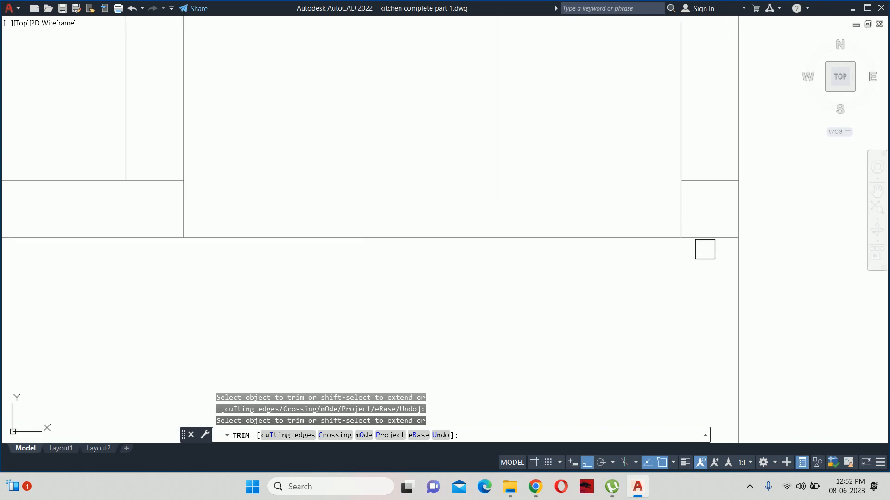
Step: Extend the remaining partition lines of the two wide left-hand cabinets down to the offset skirting line
{"action": "scroll", "coordinate": [698, 250], "scroll_direction": "down", "scroll_amount": 4}
{"action": "middle_click_drag", "start_coordinate": [627, 265], "coordinate": [887, 282]}
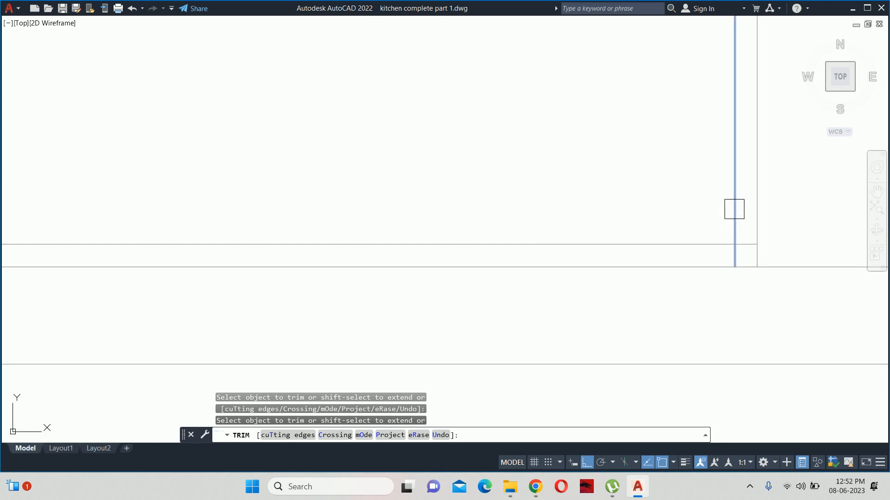
{"action": "left_click", "coordinate": [726, 206], "text": "shift"}
{"action": "scroll", "coordinate": [724, 207], "scroll_direction": "down", "scroll_amount": 5}
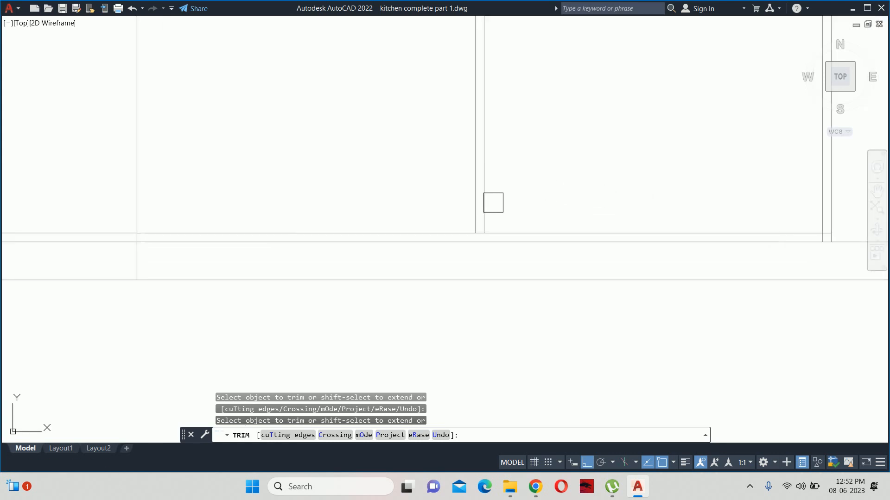
{"action": "left_click_drag", "start_coordinate": [493, 202], "coordinate": [401, 201]}
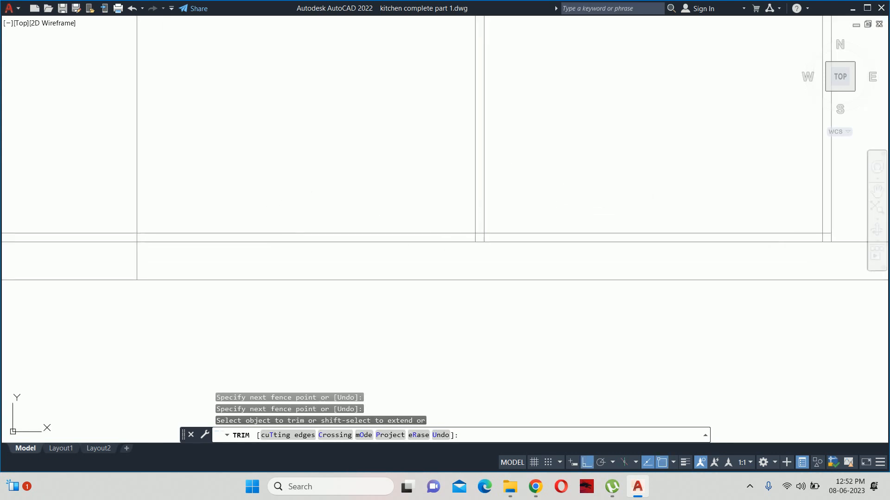
Step: Trim the upper skirting line under the second wide cabinet and the offset line beneath the partition beside the narrow cabinet
{"action": "scroll", "coordinate": [642, 239], "scroll_direction": "down", "scroll_amount": 2}
{"action": "scroll", "coordinate": [694, 237], "scroll_direction": "up", "scroll_amount": 2}
{"action": "scroll", "coordinate": [549, 184], "scroll_direction": "up", "scroll_amount": 2}
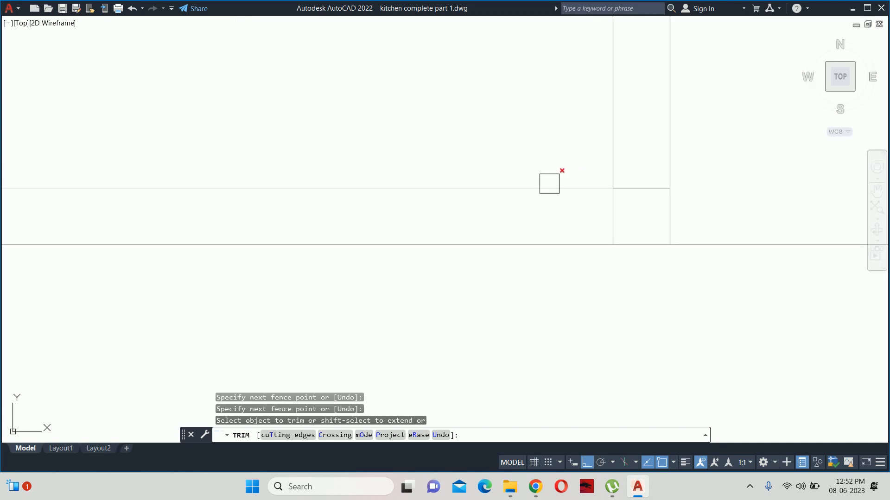
{"action": "scroll", "coordinate": [505, 183], "scroll_direction": "down", "scroll_amount": 2}
{"action": "scroll", "coordinate": [558, 198], "scroll_direction": "up", "scroll_amount": 2}
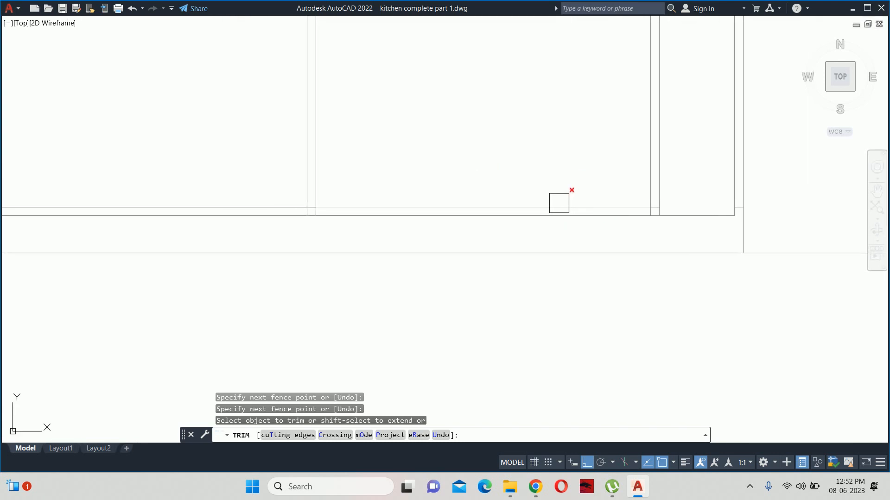
{"action": "left_click", "coordinate": [567, 207]}
{"action": "scroll", "coordinate": [679, 213], "scroll_direction": "up", "scroll_amount": 3}
{"action": "left_click", "coordinate": [557, 217]}
{"action": "scroll", "coordinate": [556, 218], "scroll_direction": "down", "scroll_amount": 3}
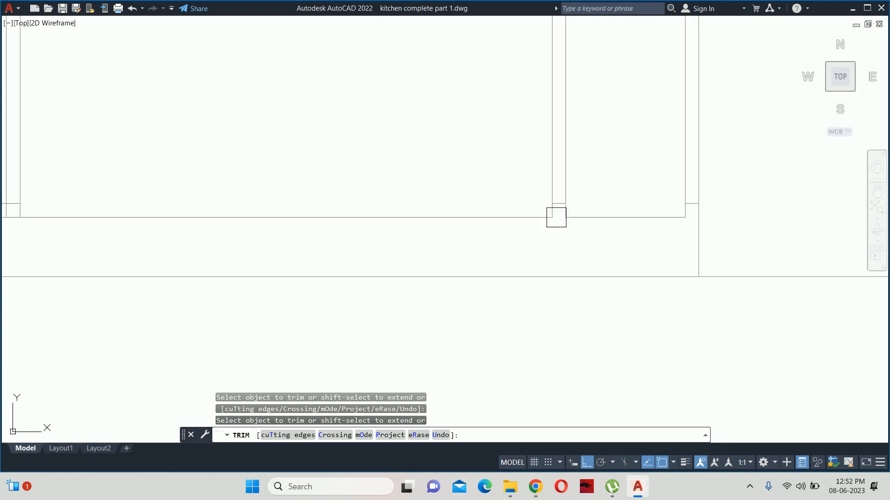
Step: Trim the offset line beneath the two wide cabinets' partition and left of the first cabinet, plus the upper line under that cabinet
{"action": "middle_click_drag", "start_coordinate": [459, 227], "coordinate": [838, 242]}
{"action": "scroll", "coordinate": [594, 228], "scroll_direction": "up", "scroll_amount": 3}
{"action": "left_click", "coordinate": [601, 253]}
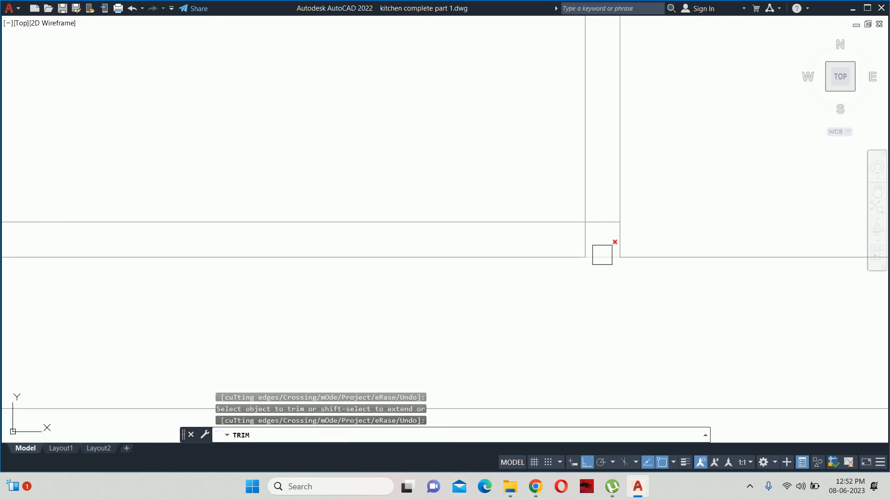
{"action": "scroll", "coordinate": [570, 232], "scroll_direction": "down", "scroll_amount": 3}
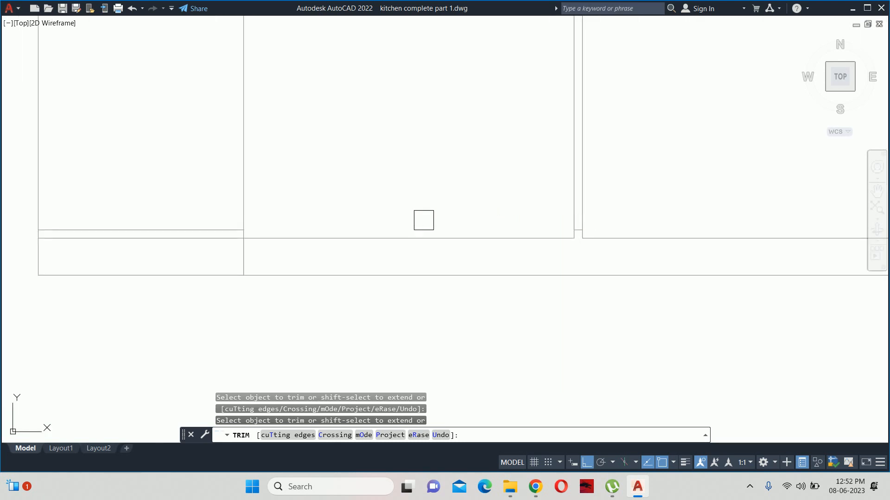
{"action": "middle_click_drag", "start_coordinate": [424, 220], "coordinate": [667, 242]}
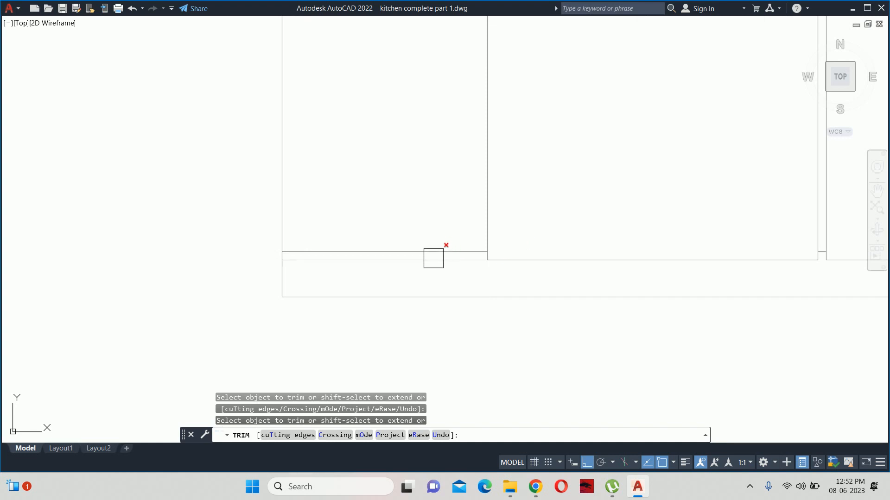
{"action": "scroll", "coordinate": [524, 197], "scroll_direction": "down", "scroll_amount": 2}
{"action": "middle_click_drag", "start_coordinate": [524, 196], "coordinate": [537, 212]}
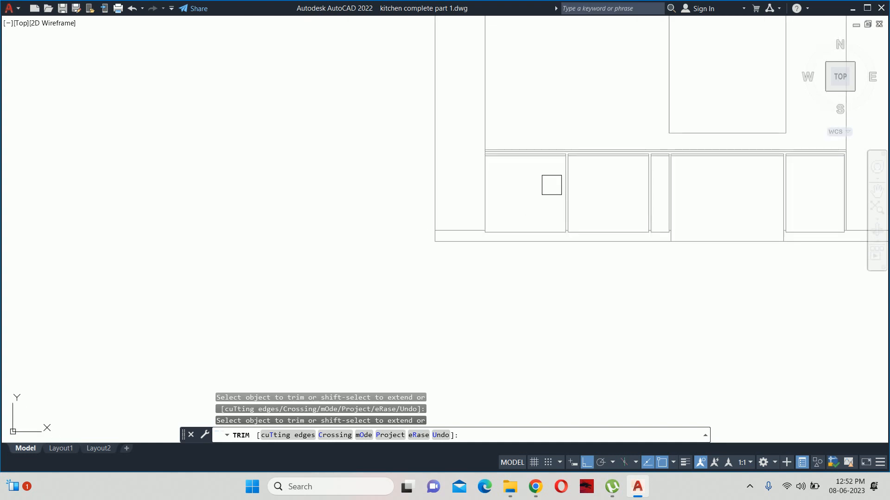
{"action": "key", "text": "Return"}
{"action": "scroll", "coordinate": [576, 177], "scroll_direction": "up", "scroll_amount": 2}
{"action": "key", "text": "Escape"}
Step: Draw a vertical centre line in the sink cabinet from the midpoint of its front's top edge down to the floor line
{"action": "middle_click_drag", "start_coordinate": [576, 170], "coordinate": [527, 162]}
{"action": "scroll", "coordinate": [637, 167], "scroll_direction": "down", "scroll_amount": 1}
{"action": "middle_click_drag", "start_coordinate": [639, 171], "coordinate": [581, 177]}
{"action": "key", "text": "Escape"}
{"action": "key", "text": "Escape"}
{"action": "middle_click_drag", "start_coordinate": [697, 185], "coordinate": [613, 183]}
{"action": "type", "text": "l"}
{"action": "key", "text": "Return"}
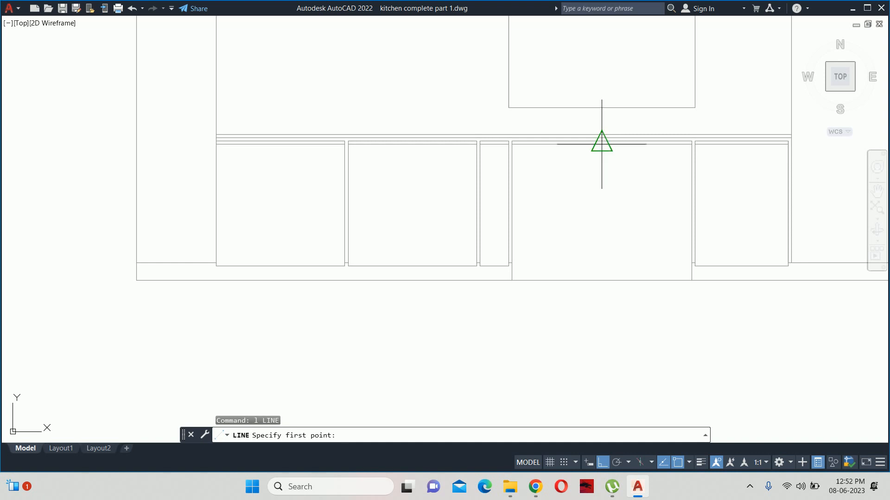
{"action": "left_click", "coordinate": [601, 144]}
{"action": "left_click", "coordinate": [601, 281]}
{"action": "key", "text": "Escape"}
{"action": "key", "text": "Escape"}
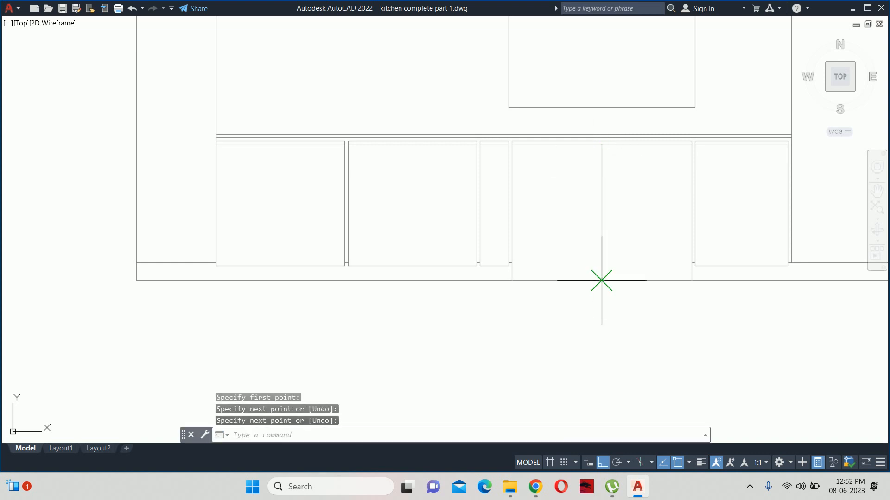
Step: Offset the sink cabinet's centre line 0.35" to both sides
{"action": "type", "text": "o"}
{"action": "key", "text": "Return"}
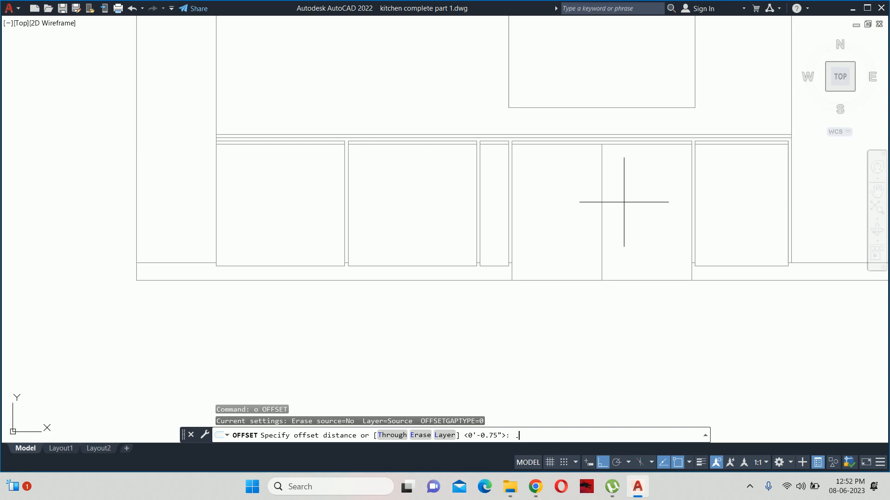
{"action": "type", "text": ".35"}
{"action": "key", "text": "Return"}
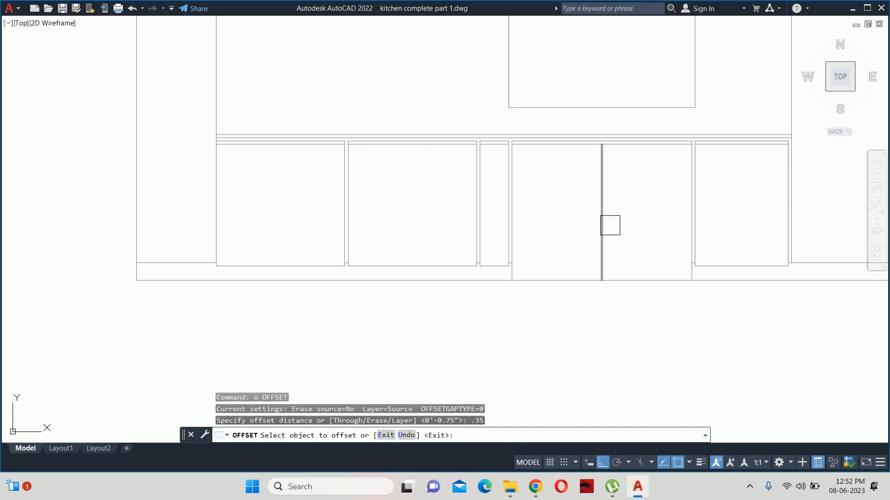
{"action": "left_click", "coordinate": [610, 225]}
{"action": "left_click", "coordinate": [544, 202]}
{"action": "scroll", "coordinate": [603, 155], "scroll_direction": "up", "scroll_amount": 5}
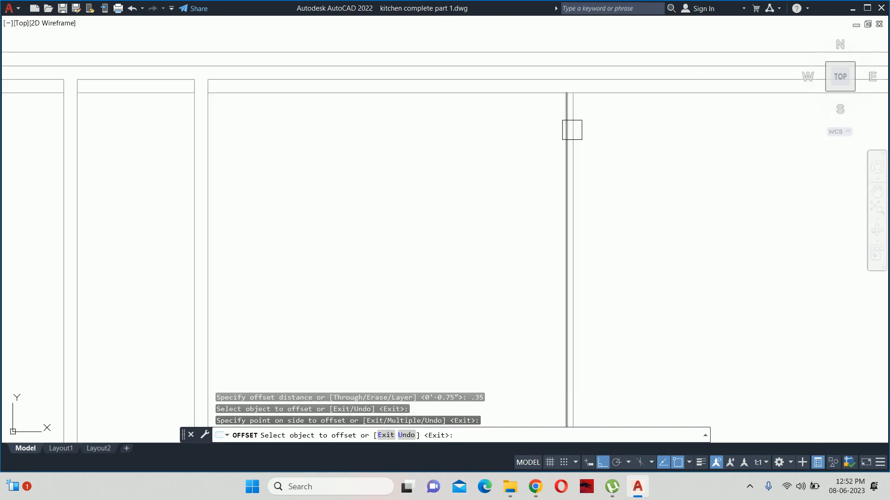
{"action": "left_click", "coordinate": [573, 130]}
{"action": "left_click", "coordinate": [607, 139]}
{"action": "key", "text": "Escape"}
{"action": "key", "text": "Escape"}
Step: Erase the original centre line between the two offset lines in the sink cabinet
{"action": "scroll", "coordinate": [576, 141], "scroll_direction": "up", "scroll_amount": 3}
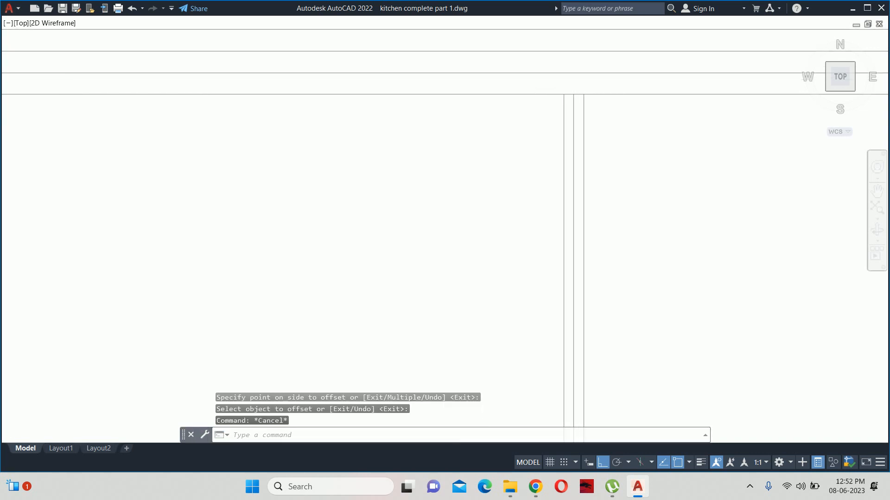
{"action": "left_click", "coordinate": [582, 149]}
{"action": "key", "text": "Delete"}
{"action": "scroll", "coordinate": [583, 163], "scroll_direction": "down", "scroll_amount": 2}
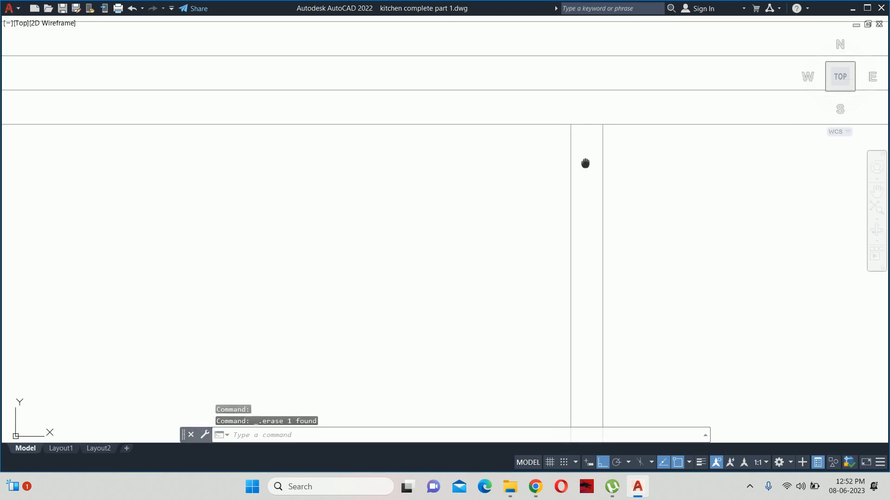
Step: Extend the sink cabinet's two centre lines up to the gap's upper line and trim the front's top edge between them
{"action": "type", "text": "ex"}
{"action": "key", "text": "Return"}
{"action": "left_click_drag", "start_coordinate": [623, 220], "coordinate": [543, 216]}
{"action": "scroll", "coordinate": [588, 188], "scroll_direction": "up", "scroll_amount": 5}
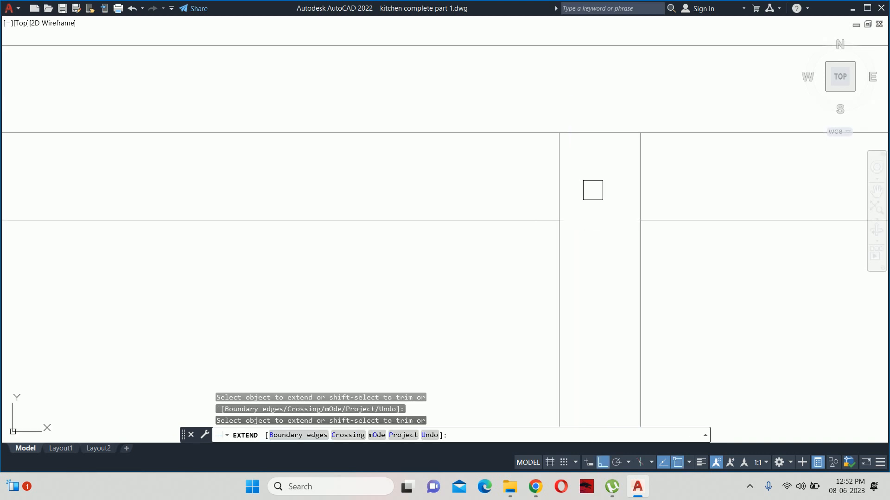
{"action": "scroll", "coordinate": [596, 166], "scroll_direction": "down", "scroll_amount": 3}
{"action": "scroll", "coordinate": [597, 154], "scroll_direction": "down", "scroll_amount": 4}
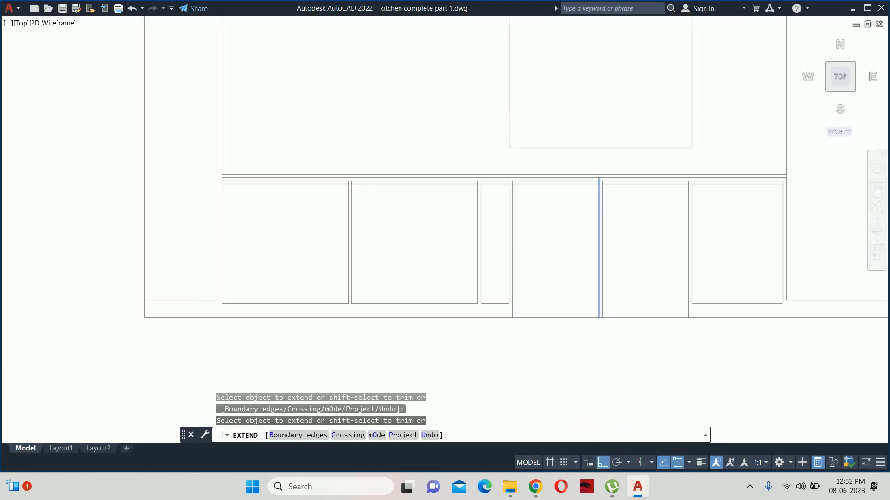
{"action": "key", "text": "Escape"}
{"action": "key", "text": "Escape"}
Step: Offset the floor line 0.75" upward
{"action": "key", "text": "Return"}
{"action": "type", "text": "."}
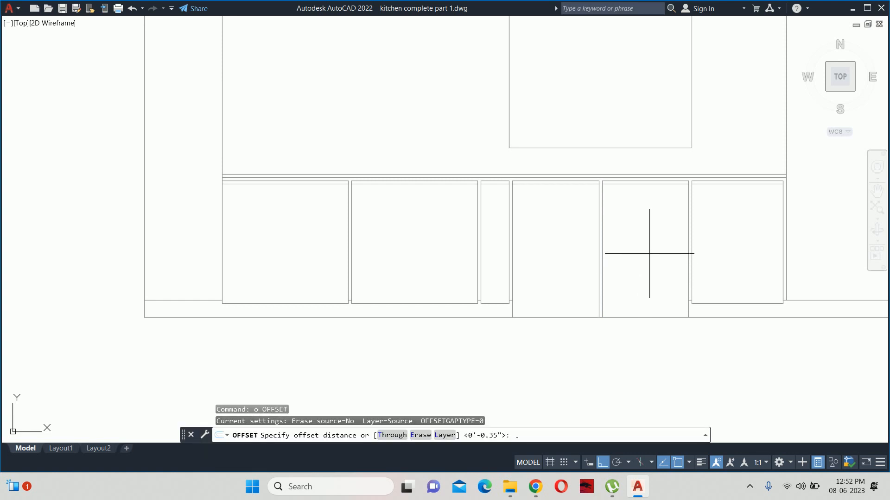
{"action": "type", "text": "75"}
{"action": "key", "text": "Return"}
{"action": "left_click", "coordinate": [611, 310]}
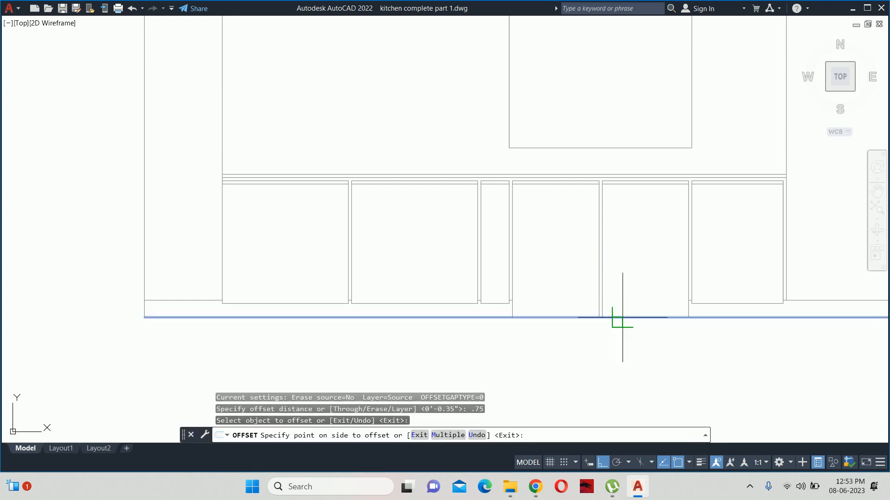
{"action": "left_click", "coordinate": [616, 281]}
{"action": "key", "text": "Escape"}
{"action": "key", "text": "Escape"}
{"action": "key", "text": "Escape"}
Step: Trim away the part of the offset floor line lying left of the sink cabinet
{"action": "scroll", "coordinate": [507, 312], "scroll_direction": "up", "scroll_amount": 4}
{"action": "type", "text": "tr"}
{"action": "key", "text": "Return"}
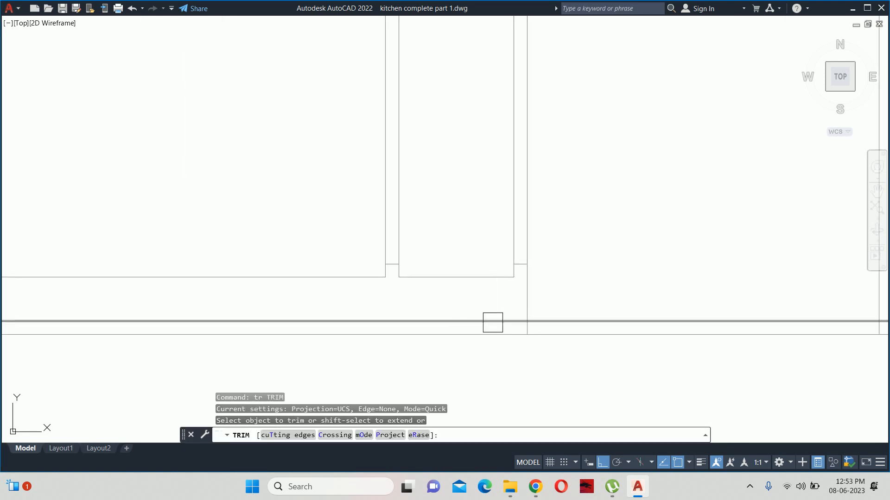
{"action": "left_click", "coordinate": [491, 321]}
Step: Trim the sink cabinet's two centre lines below the offset floor line and remove the offset line between them
{"action": "middle_click_drag", "start_coordinate": [711, 299], "coordinate": [261, 204]}
{"action": "scroll", "coordinate": [437, 252], "scroll_direction": "up", "scroll_amount": 4}
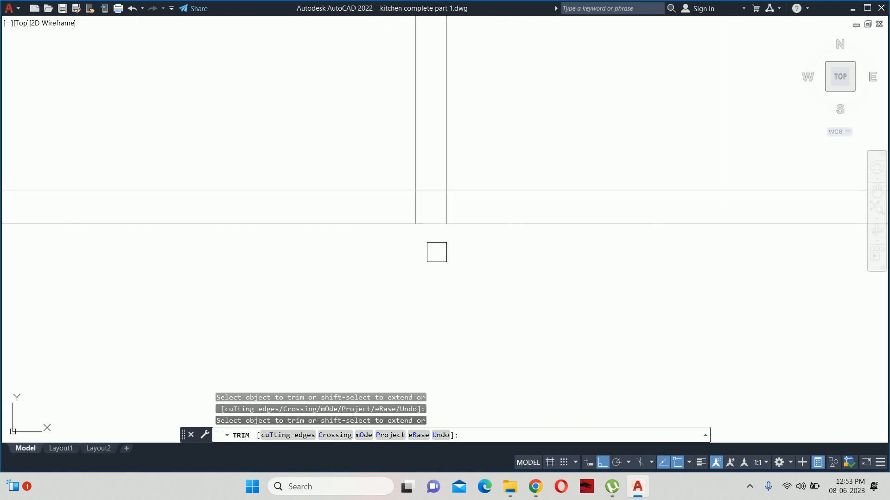
{"action": "left_click", "coordinate": [456, 212]}
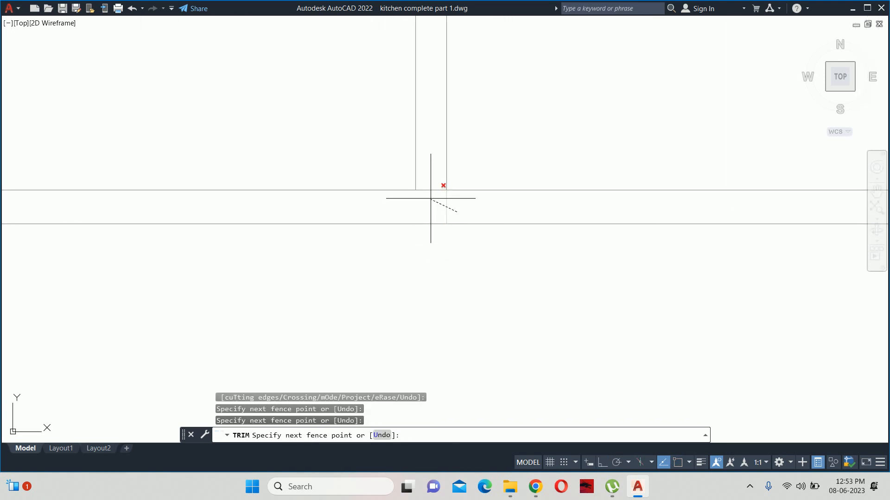
{"action": "left_click", "coordinate": [431, 198]}
{"action": "left_click", "coordinate": [429, 190]}
{"action": "scroll", "coordinate": [429, 191], "scroll_direction": "down", "scroll_amount": 3}
{"action": "scroll", "coordinate": [648, 199], "scroll_direction": "up", "scroll_amount": 2}
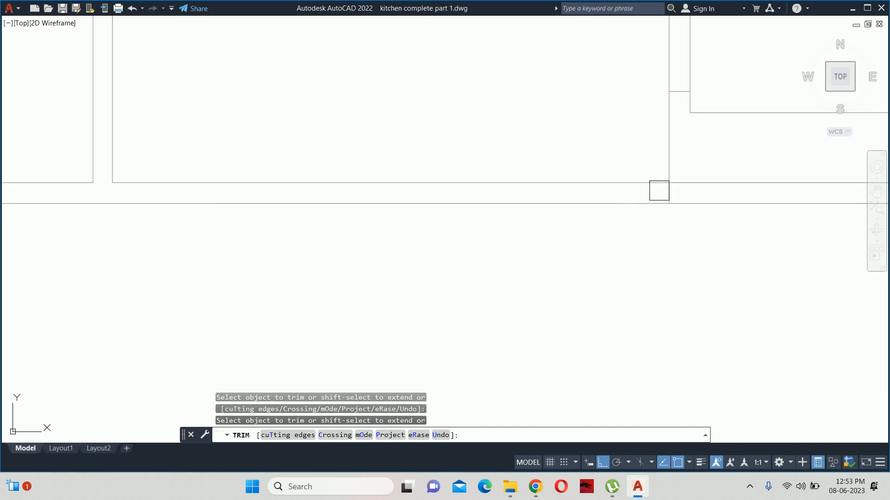
Step: Erase the two short vertical lines above the upper left corner of the rectangular opening over the sink
{"action": "key", "text": "Escape"}
{"action": "scroll", "coordinate": [649, 176], "scroll_direction": "down", "scroll_amount": 5}
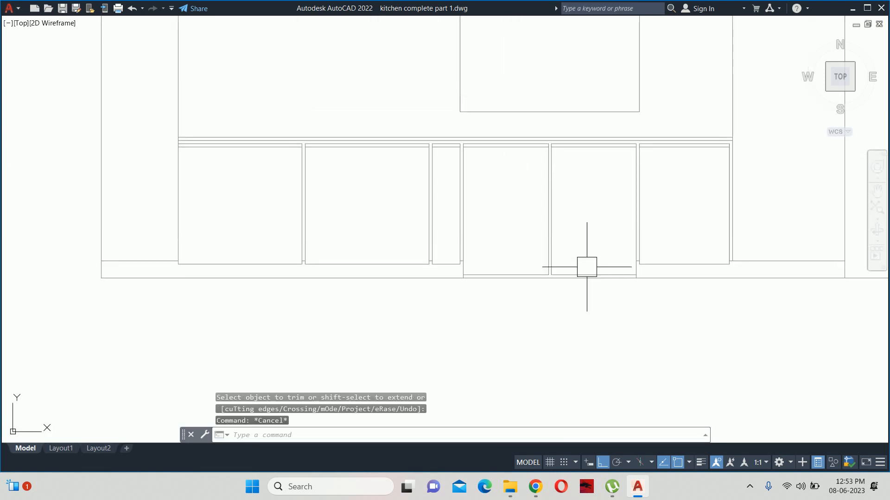
{"action": "key", "text": "Escape"}
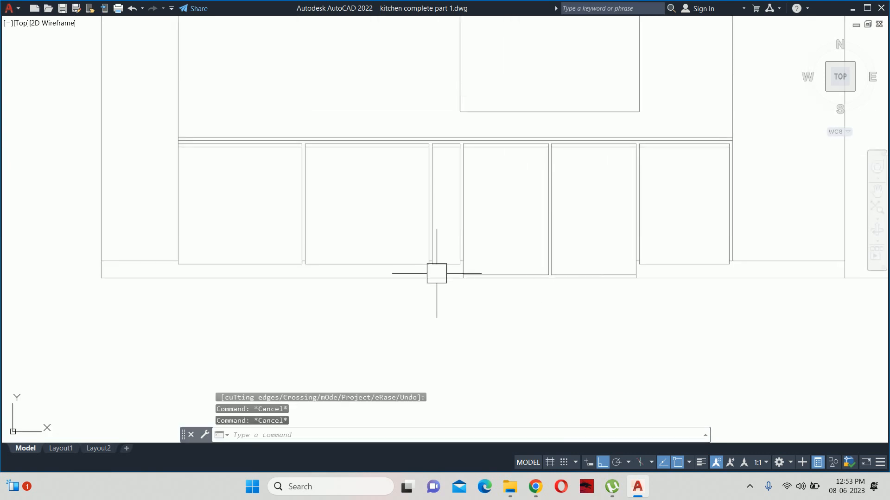
{"action": "scroll", "coordinate": [440, 274], "scroll_direction": "up", "scroll_amount": 5}
{"action": "scroll", "coordinate": [513, 274], "scroll_direction": "down", "scroll_amount": 3}
{"action": "scroll", "coordinate": [584, 241], "scroll_direction": "down", "scroll_amount": 2}
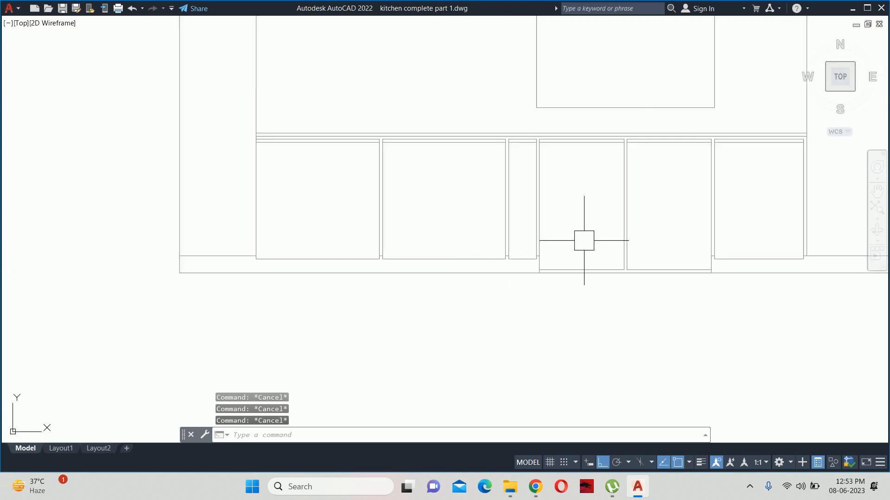
{"action": "scroll", "coordinate": [584, 241], "scroll_direction": "down", "scroll_amount": 2}
{"action": "middle_click_drag", "start_coordinate": [584, 241], "coordinate": [545, 252]}
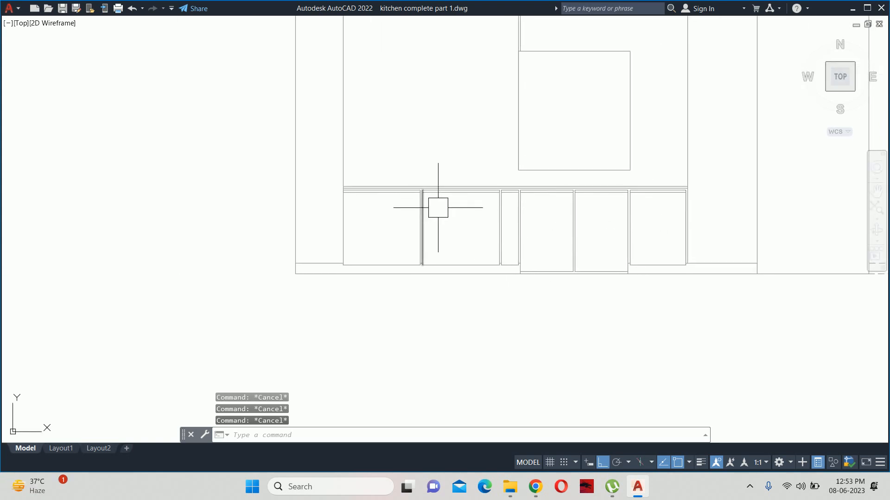
{"action": "middle_click_drag", "start_coordinate": [643, 223], "coordinate": [639, 258]}
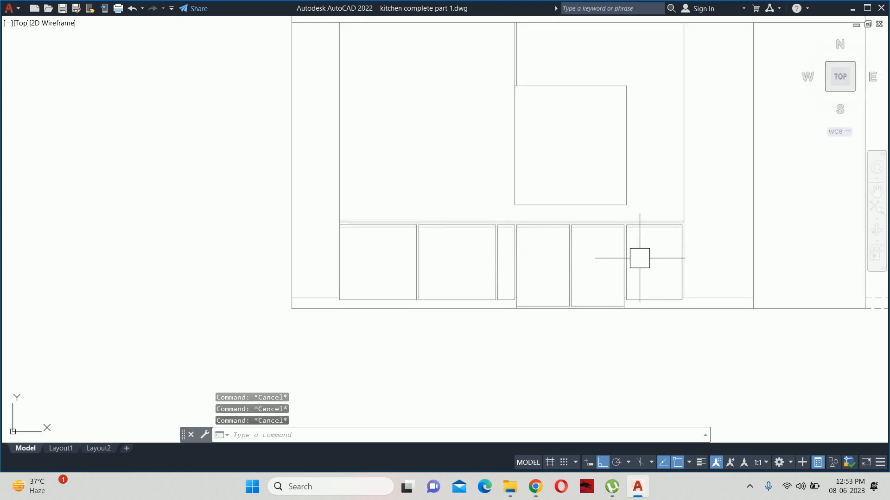
{"action": "left_click", "coordinate": [538, 69]}
{"action": "left_click", "coordinate": [483, 68]}
{"action": "key", "text": "Delete"}
{"action": "key", "text": "Escape"}
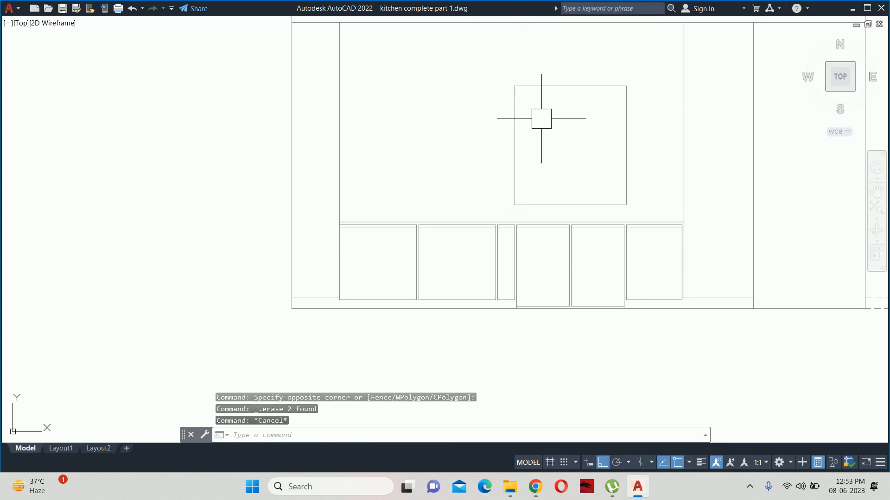
{"action": "key", "text": "Escape"}
{"action": "scroll", "coordinate": [559, 231], "scroll_direction": "up", "scroll_amount": 2}
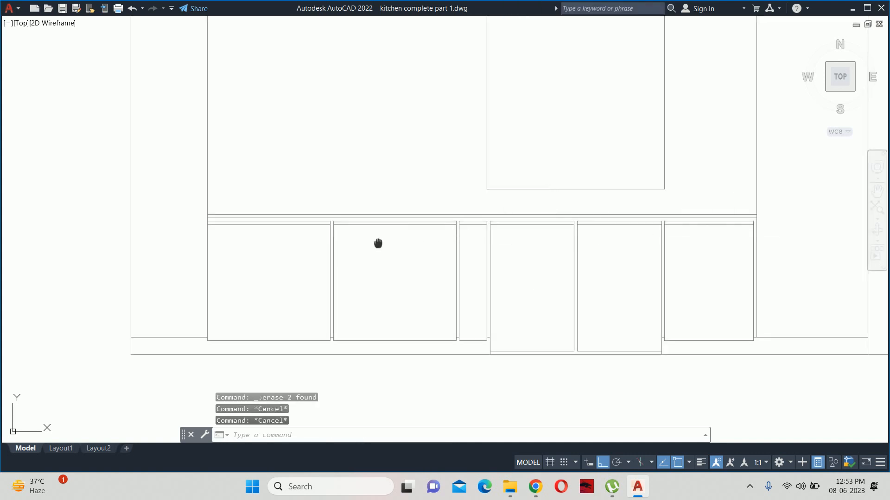
{"action": "middle_click_drag", "start_coordinate": [379, 244], "coordinate": [481, 240]}
{"action": "scroll", "coordinate": [484, 242], "scroll_direction": "down", "scroll_amount": 2}
{"action": "scroll", "coordinate": [564, 247], "scroll_direction": "up", "scroll_amount": 4}
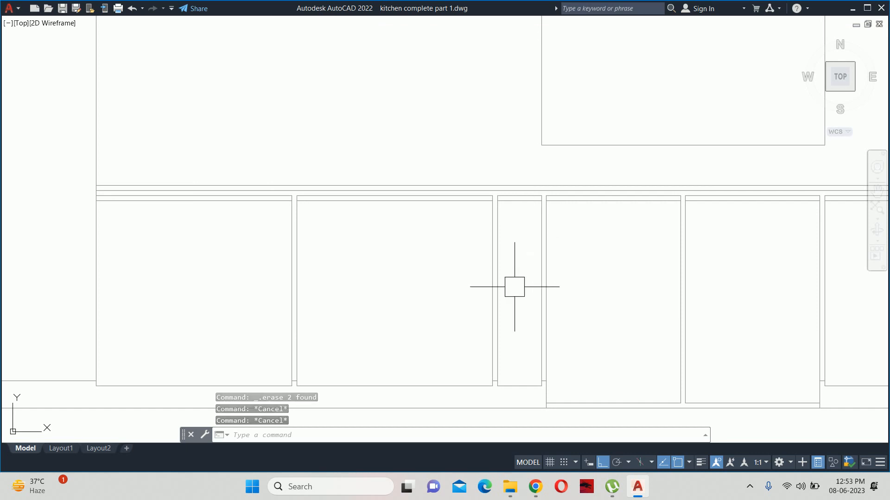
{"action": "scroll", "coordinate": [491, 282], "scroll_direction": "down", "scroll_amount": 4}
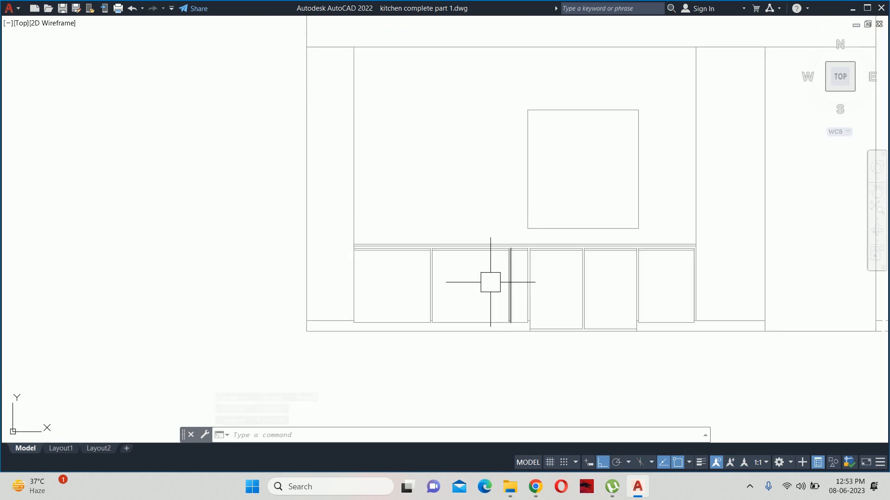
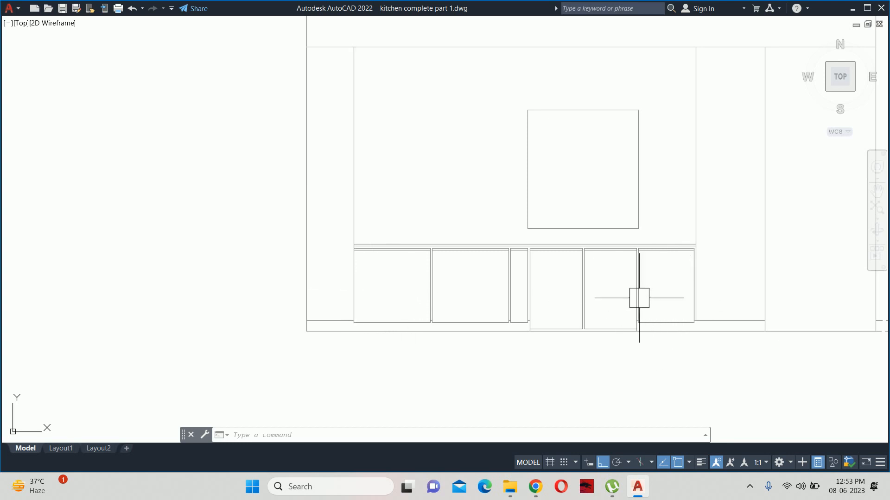
{"action": "key", "text": "Escape"}
{"action": "key", "text": "Escape"}
{"action": "key", "text": "Escape"}
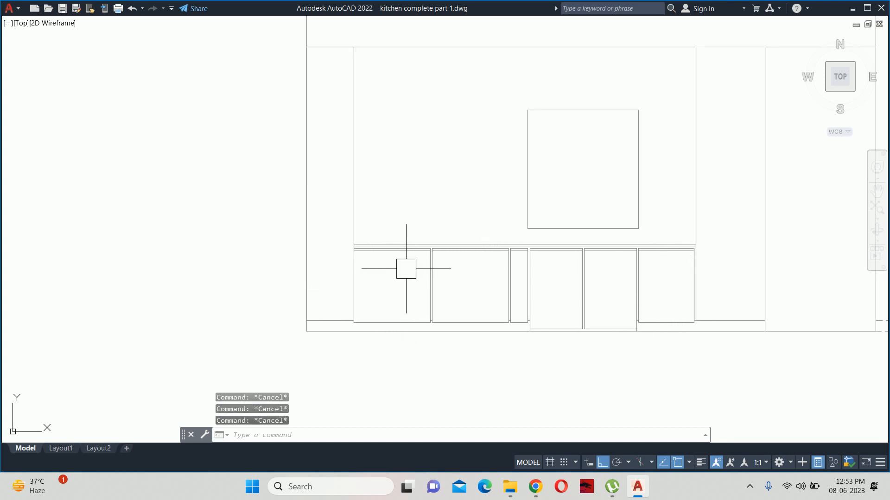
Step: Draw a horizontal line across the middle of the leftmost base cabinet, from its right edge to its left edge
{"action": "type", "text": "l"}
{"action": "key", "text": "Return"}
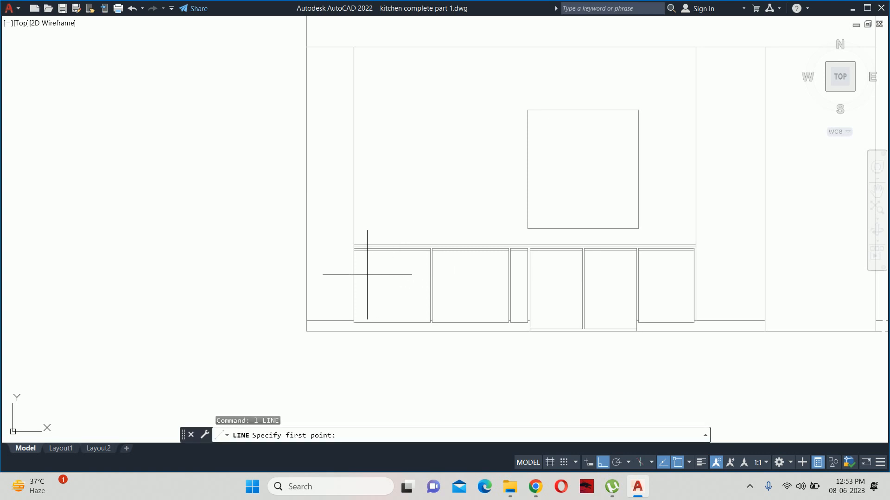
{"action": "left_click", "coordinate": [430, 286]}
{"action": "scroll", "coordinate": [361, 280], "scroll_direction": "up", "scroll_amount": 3}
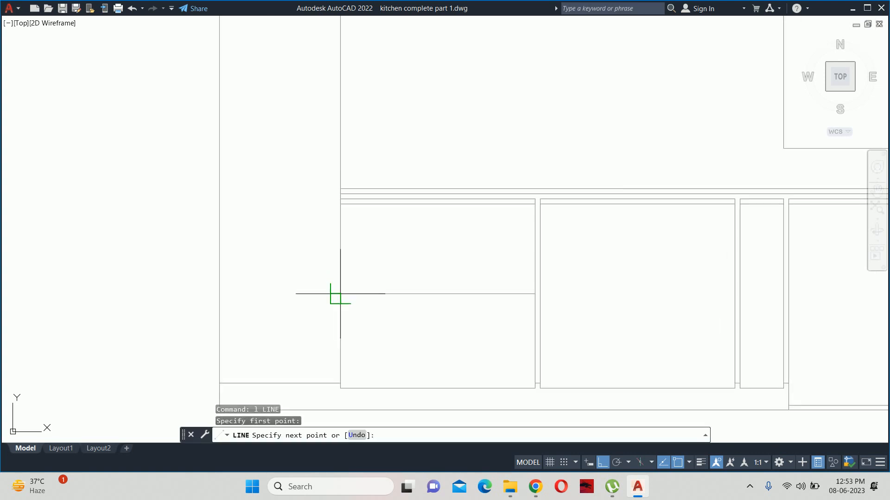
{"action": "left_click", "coordinate": [340, 293]}
{"action": "key", "text": "Return"}
Step: Offset the leftmost cabinet's horizontal middle line 0.75" upward and 0.75" downward
{"action": "type", "text": "o"}
{"action": "key", "text": "Return"}
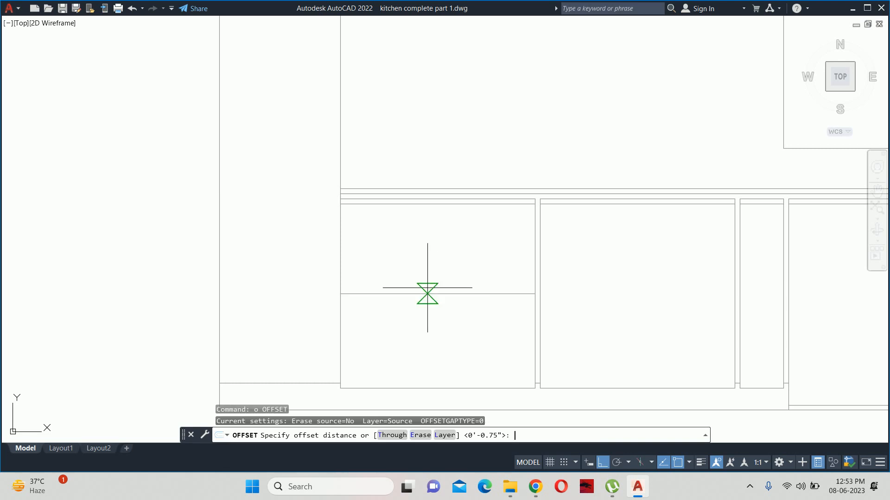
{"action": "type", "text": ".75"}
{"action": "key", "text": "Return"}
{"action": "left_click", "coordinate": [425, 294]}
{"action": "left_click", "coordinate": [411, 273]}
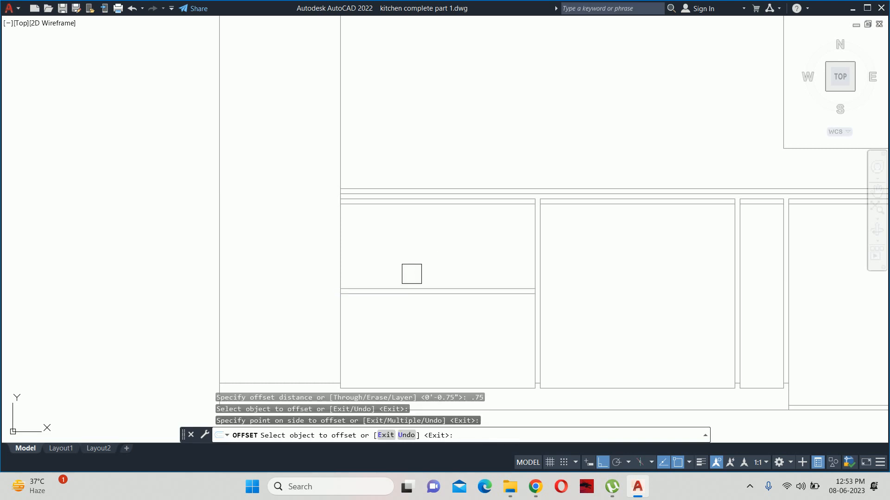
{"action": "scroll", "coordinate": [438, 301], "scroll_direction": "up", "scroll_amount": 3}
{"action": "left_click", "coordinate": [437, 301]}
{"action": "left_click", "coordinate": [427, 338]}
{"action": "key", "text": "Escape"}
{"action": "key", "text": "Escape"}
{"action": "key", "text": "Escape"}
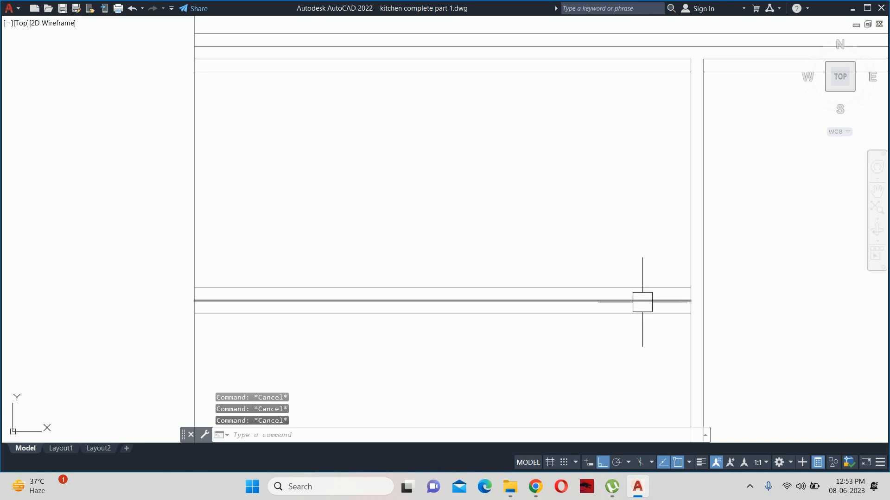
Step: Trim the leftmost cabinet's right edge between the two offset lines and remove the middle line between them
{"action": "middle_click_drag", "start_coordinate": [643, 304], "coordinate": [608, 298]}
{"action": "type", "text": "tr"}
{"action": "key", "text": "Return"}
{"action": "scroll", "coordinate": [647, 287], "scroll_direction": "up", "scroll_amount": 5}
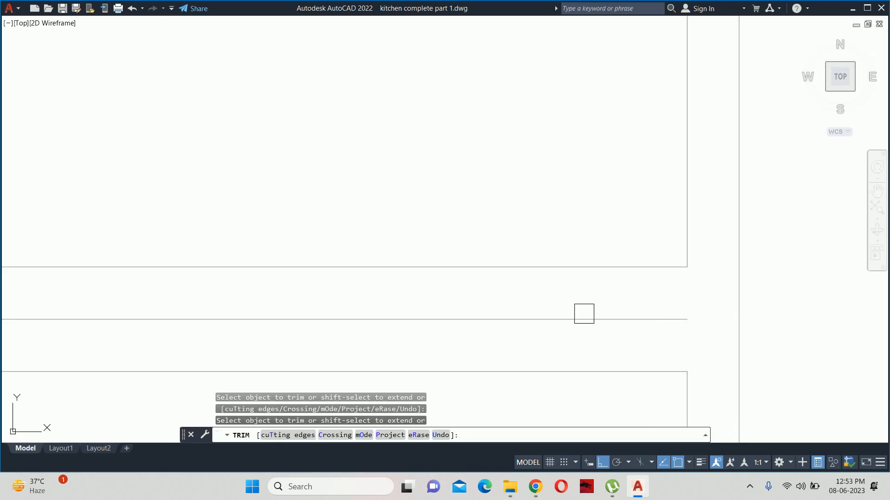
{"action": "scroll", "coordinate": [584, 314], "scroll_direction": "down", "scroll_amount": 5}
{"action": "scroll", "coordinate": [452, 305], "scroll_direction": "up", "scroll_amount": 3}
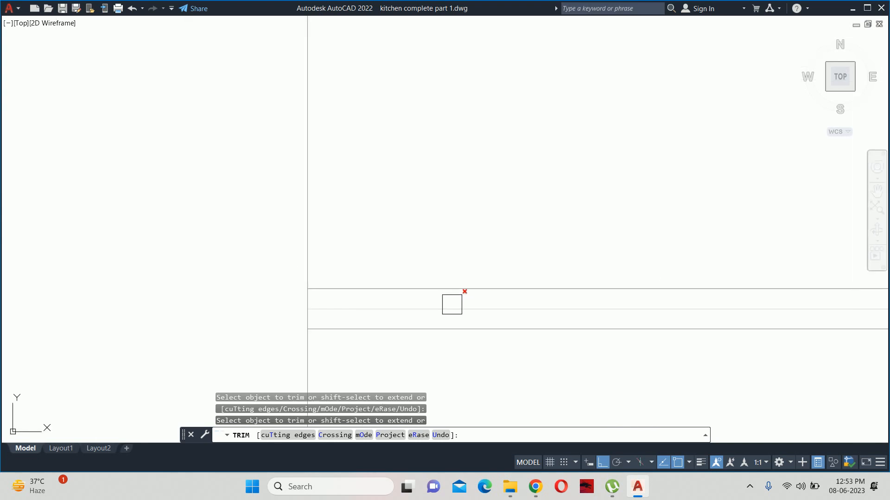
{"action": "scroll", "coordinate": [444, 305], "scroll_direction": "down", "scroll_amount": 3}
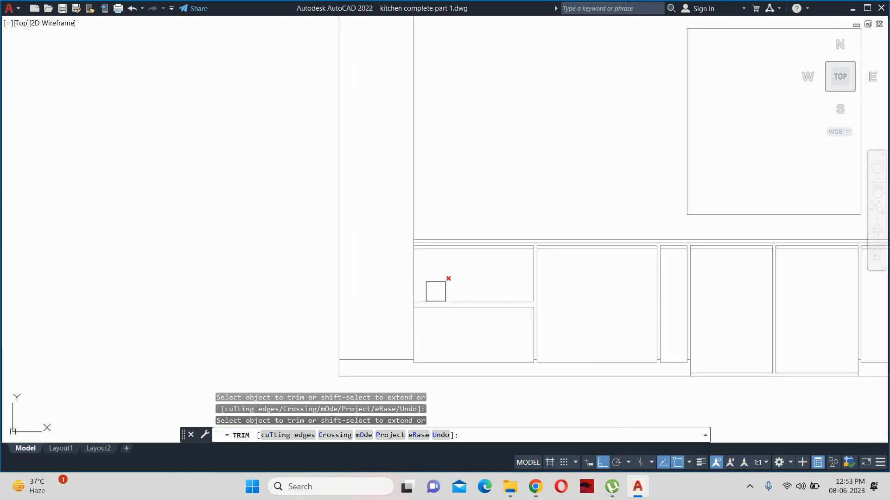
{"action": "key", "text": "Escape"}
Step: Offset the long vertical line along the leftmost cabinet's left side 0.75" to the left
{"action": "type", "text": "o"}
{"action": "key", "text": "Return"}
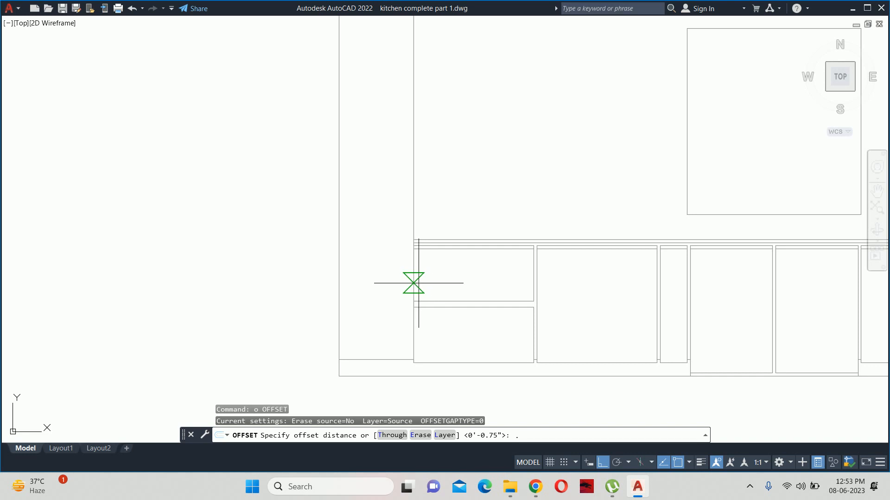
{"action": "type", "text": ".75"}
{"action": "key", "text": "Return"}
{"action": "scroll", "coordinate": [413, 283], "scroll_direction": "up", "scroll_amount": 3}
{"action": "left_click", "coordinate": [421, 171]}
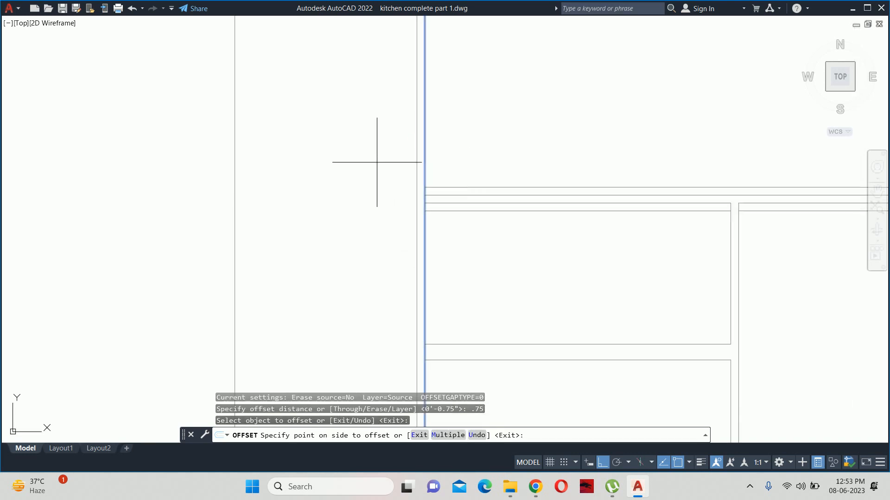
{"action": "left_click", "coordinate": [373, 159]}
{"action": "key", "text": "Escape"}
Step: Trim the original vertical line above the cabinet front and between its two shutters, and extend the two countertop lines to the offset line
{"action": "scroll", "coordinate": [431, 209], "scroll_direction": "down", "scroll_amount": 1}
{"action": "type", "text": "tr"}
{"action": "key", "text": "Return"}
{"action": "scroll", "coordinate": [431, 252], "scroll_direction": "up", "scroll_amount": 2}
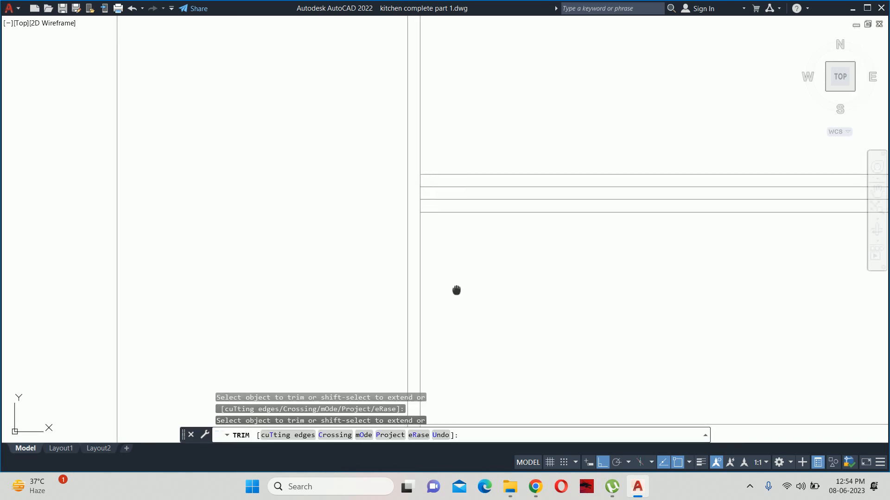
{"action": "scroll", "coordinate": [414, 288], "scroll_direction": "up", "scroll_amount": 4}
{"action": "scroll", "coordinate": [442, 262], "scroll_direction": "down", "scroll_amount": 3}
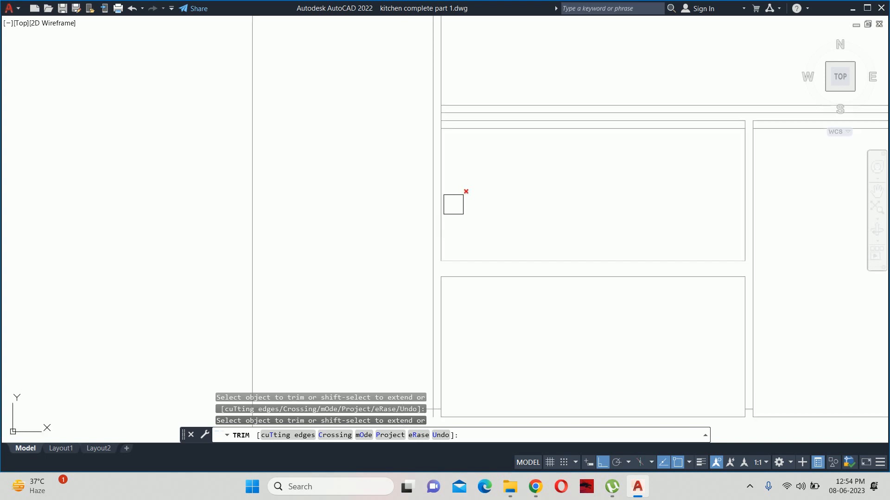
{"action": "middle_click_drag", "start_coordinate": [452, 200], "coordinate": [470, 309]}
{"action": "scroll", "coordinate": [476, 246], "scroll_direction": "up", "scroll_amount": 3}
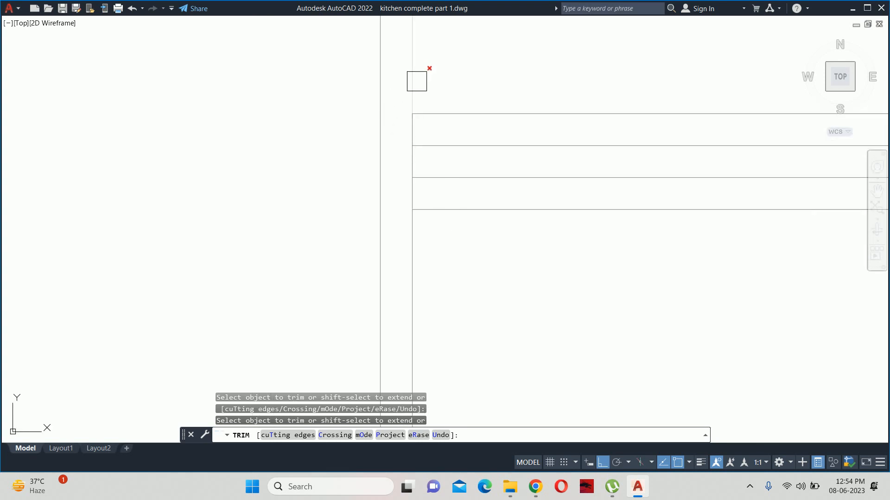
{"action": "left_click", "coordinate": [421, 136]}
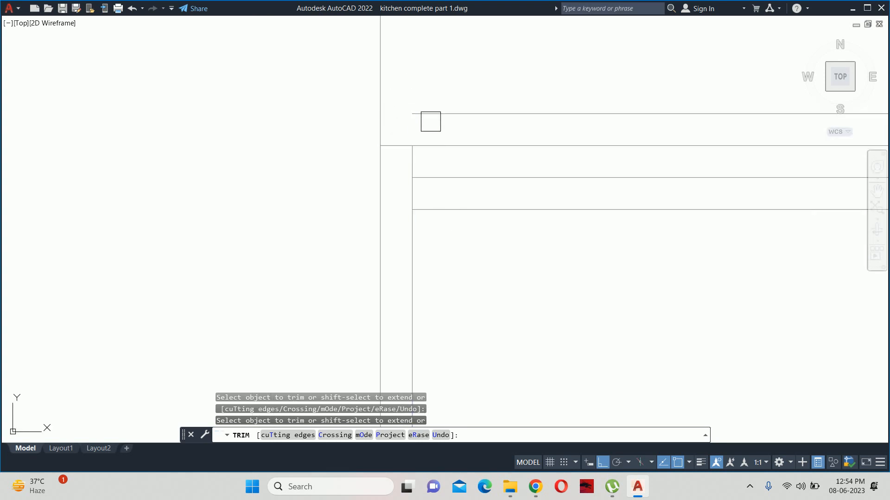
{"action": "scroll", "coordinate": [417, 186], "scroll_direction": "down", "scroll_amount": 3}
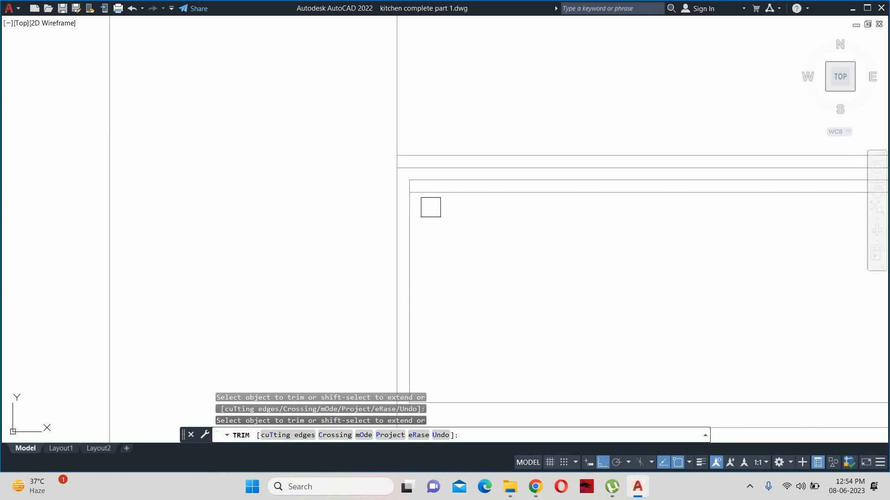
{"action": "middle_click_drag", "start_coordinate": [552, 241], "coordinate": [480, 195]}
{"action": "key", "text": "Escape"}
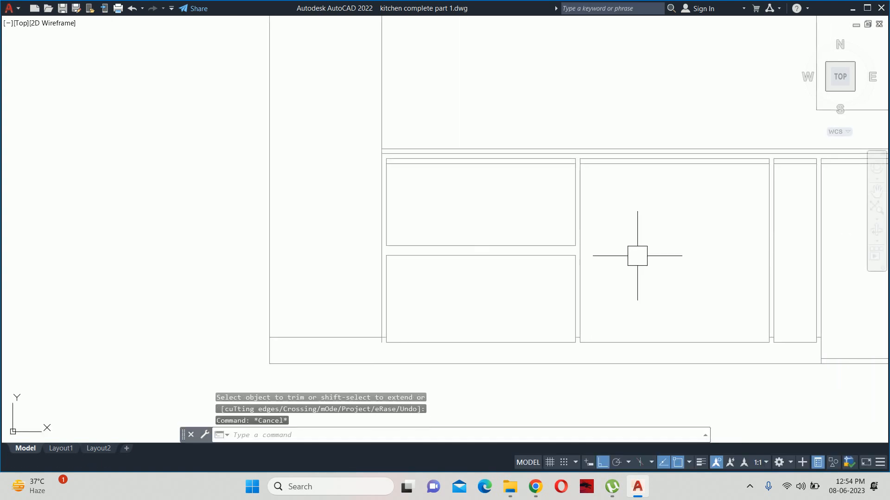
Step: Trim the end of the offset vertical line that projects below the skirting line
{"action": "key", "text": "Return"}
{"action": "scroll", "coordinate": [370, 338], "scroll_direction": "up", "scroll_amount": 5}
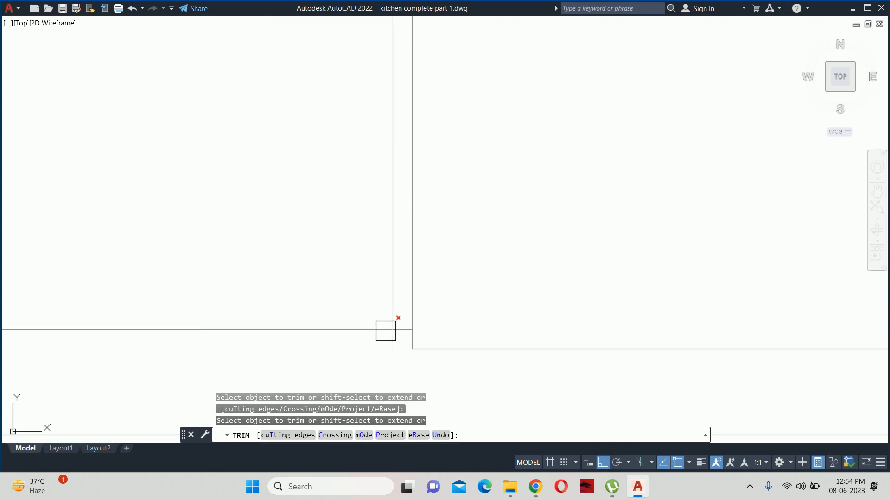
{"action": "scroll", "coordinate": [500, 288], "scroll_direction": "down", "scroll_amount": 3}
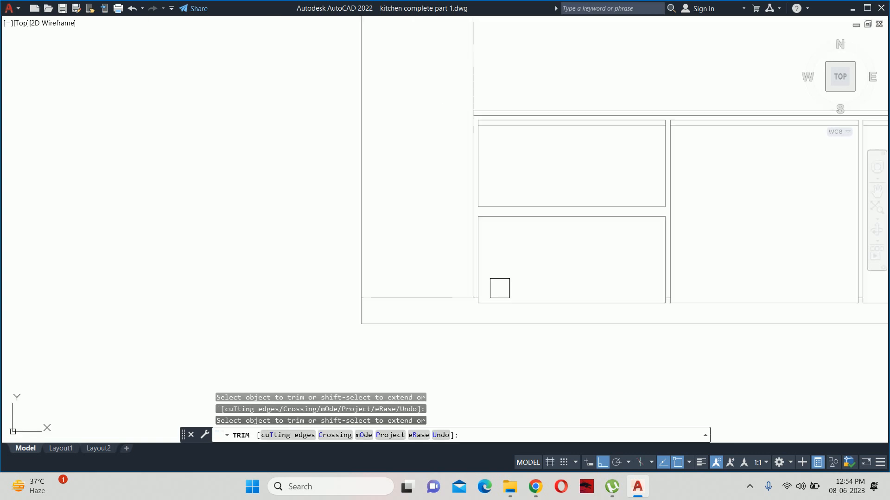
{"action": "middle_click_drag", "start_coordinate": [525, 271], "coordinate": [415, 276]}
{"action": "middle_click_drag", "start_coordinate": [566, 247], "coordinate": [411, 256]}
{"action": "key", "text": "Escape"}
{"action": "key", "text": "Escape"}
Step: Copy the leftmost cabinet's two horizontal shutter lines into the second cabinet, using the fronts' upper right corners as reference points
{"action": "type", "text": "c"}
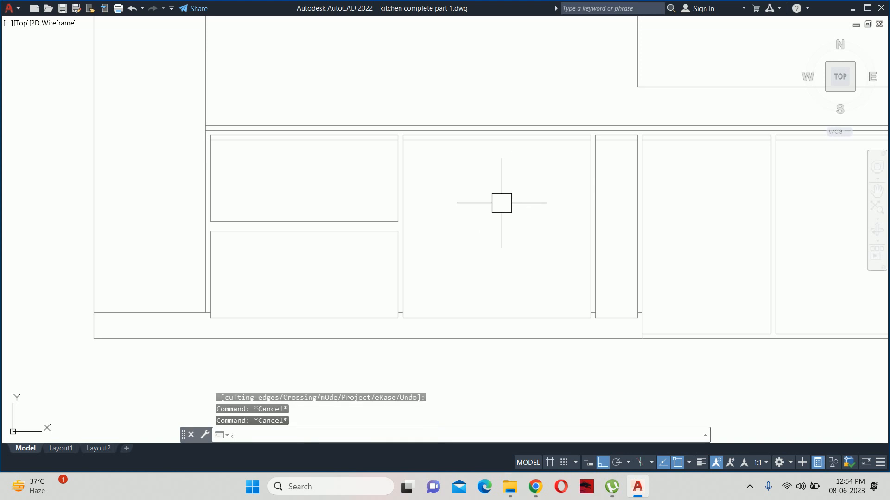
{"action": "type", "text": "o"}
{"action": "key", "text": "Return"}
{"action": "left_click", "coordinate": [329, 246]}
{"action": "left_click", "coordinate": [304, 218]}
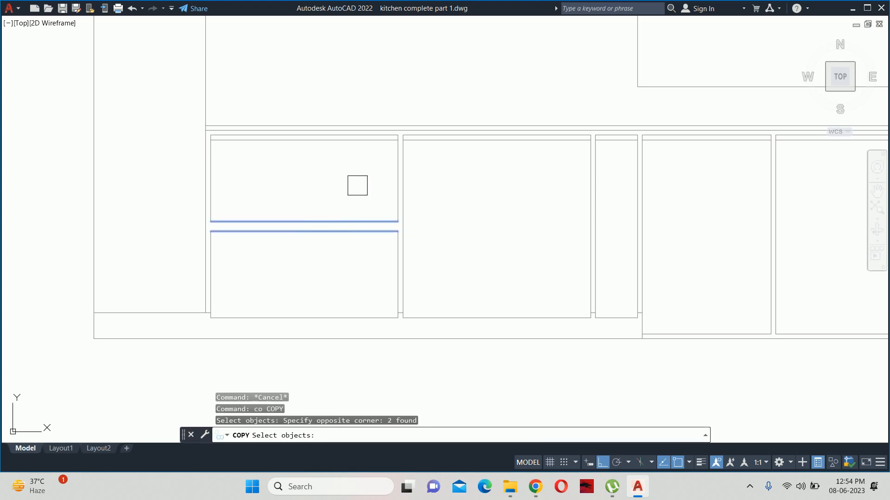
{"action": "key", "text": "Return"}
{"action": "scroll", "coordinate": [403, 157], "scroll_direction": "up", "scroll_amount": 4}
{"action": "left_click", "coordinate": [389, 93]}
{"action": "scroll", "coordinate": [494, 143], "scroll_direction": "down", "scroll_amount": 4}
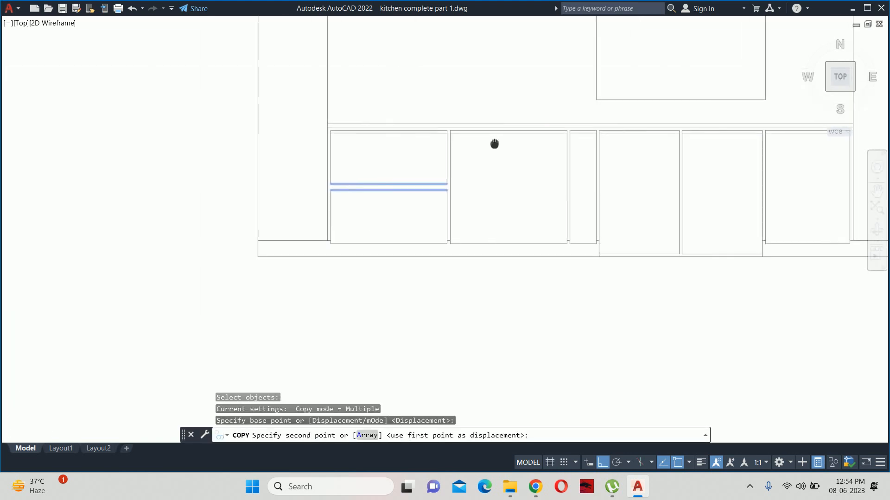
{"action": "scroll", "coordinate": [550, 127], "scroll_direction": "up", "scroll_amount": 4}
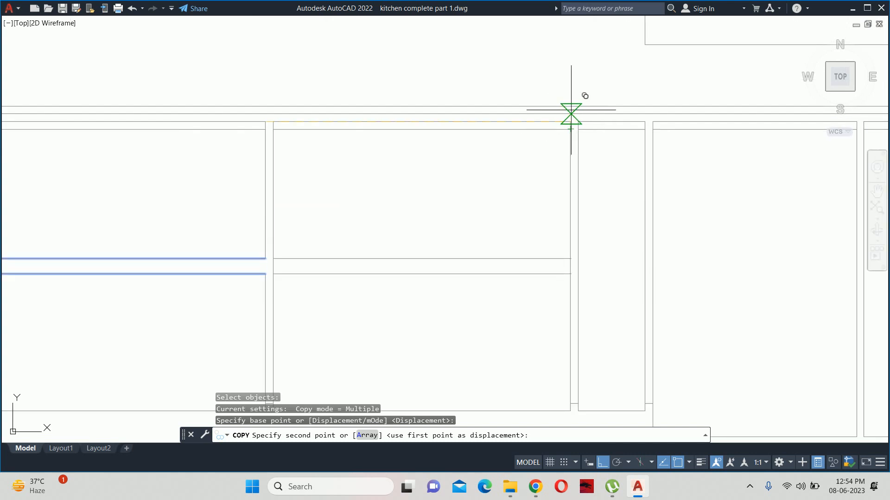
{"action": "left_click", "coordinate": [570, 122]}
Step: Place another copy of the two horizontal shutter lines in the rightmost base cabinet, aligned to its front's upper right corner
{"action": "scroll", "coordinate": [665, 154], "scroll_direction": "down", "scroll_amount": 4}
{"action": "middle_click_drag", "start_coordinate": [665, 154], "coordinate": [325, 165]}
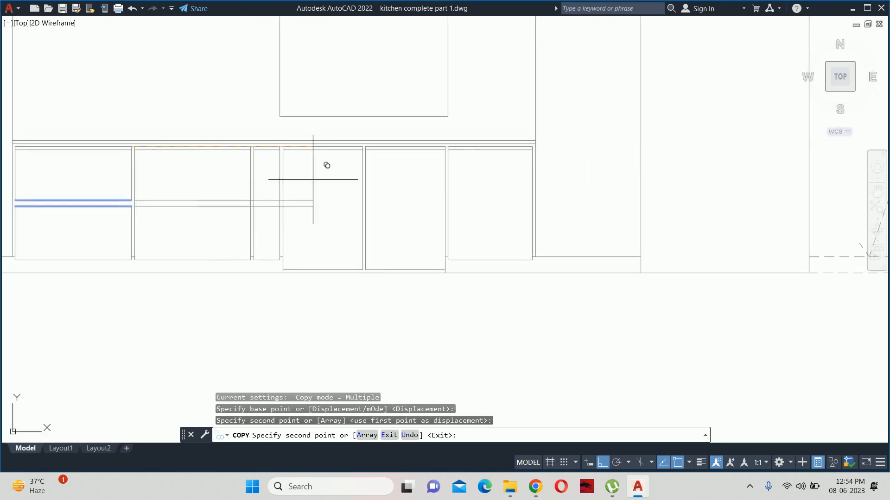
{"action": "scroll", "coordinate": [526, 152], "scroll_direction": "up", "scroll_amount": 2}
{"action": "scroll", "coordinate": [536, 142], "scroll_direction": "up", "scroll_amount": 2}
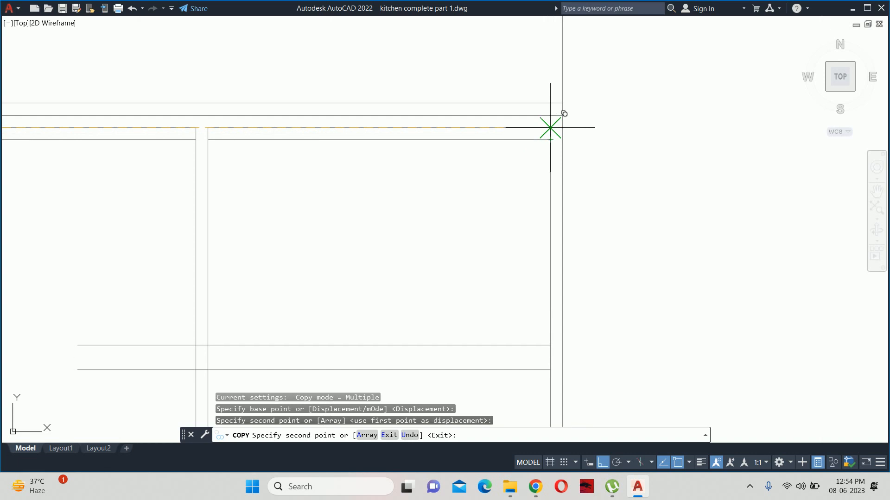
{"action": "left_click", "coordinate": [550, 128]}
{"action": "key", "text": "Escape"}
{"action": "key", "text": "Escape"}
{"action": "scroll", "coordinate": [451, 185], "scroll_direction": "down", "scroll_amount": 3}
{"action": "middle_click_drag", "start_coordinate": [372, 230], "coordinate": [429, 206]}
{"action": "key", "text": "Escape"}
Step: Trim the ends of the copied shutter lines that project left of the rightmost base cabinet
{"action": "scroll", "coordinate": [433, 207], "scroll_direction": "up", "scroll_amount": 3}
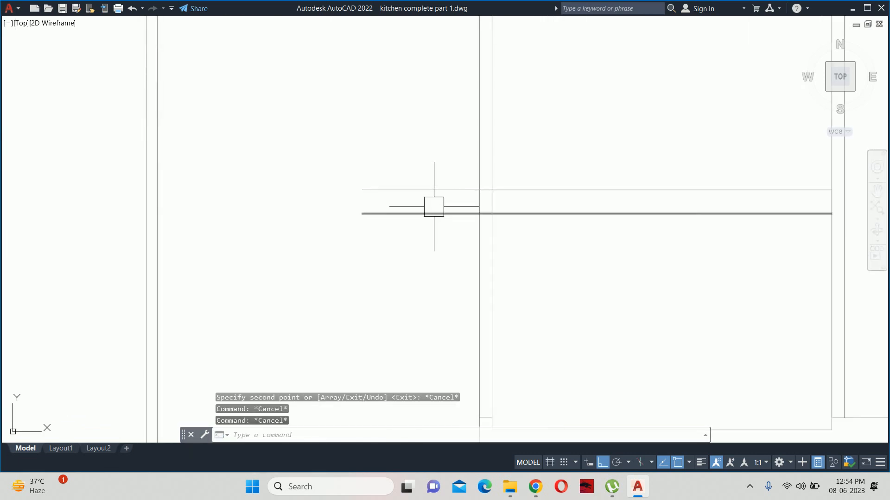
{"action": "type", "text": "tr"}
{"action": "key", "text": "Return"}
{"action": "left_click_drag", "start_coordinate": [433, 207], "coordinate": [433, 189]}
{"action": "key", "text": "Return"}
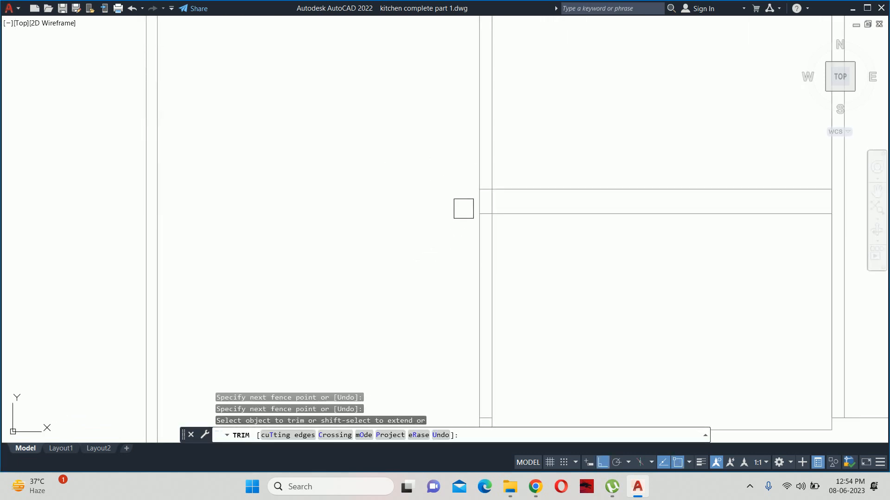
Step: Trim the shutter line stubs and the left front edge between the two shutters of the rightmost base cabinet
{"action": "scroll", "coordinate": [464, 209], "scroll_direction": "up", "scroll_amount": 3}
{"action": "left_click", "coordinate": [526, 124]}
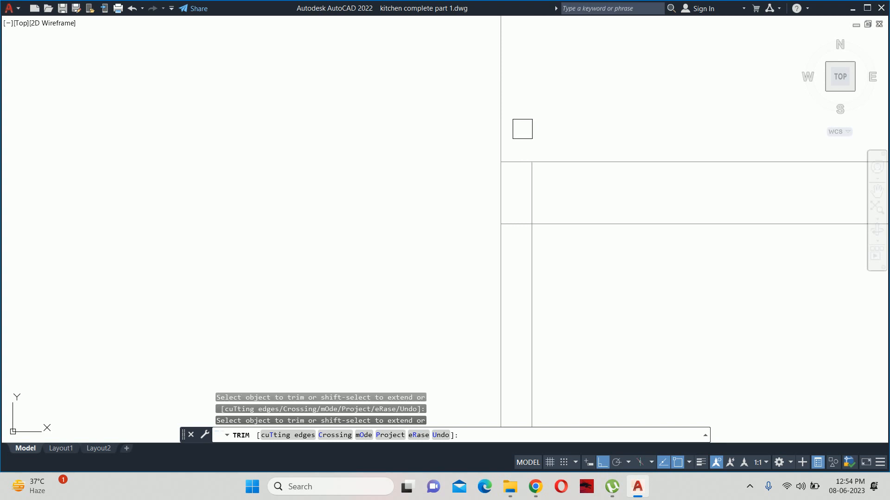
{"action": "key", "text": "ctrl+z"}
{"action": "scroll", "coordinate": [480, 197], "scroll_direction": "up", "scroll_amount": 3}
{"action": "left_click", "coordinate": [495, 148]}
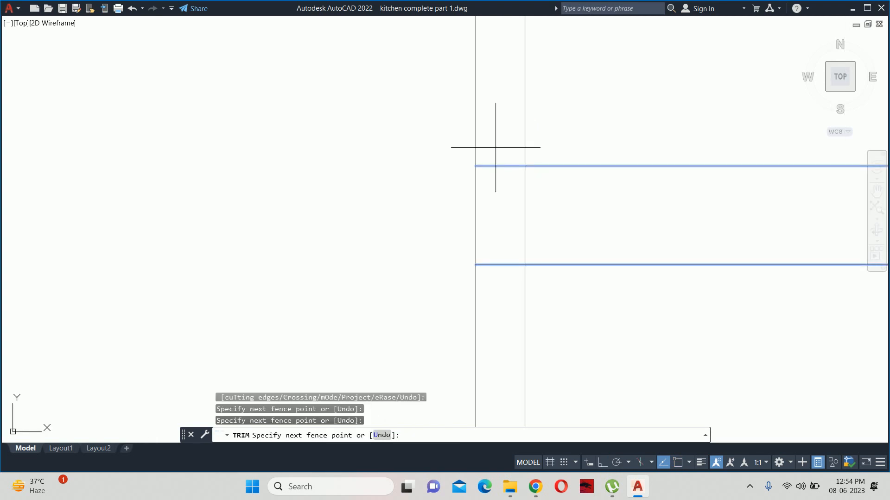
{"action": "left_click", "coordinate": [496, 272]}
{"action": "left_click", "coordinate": [514, 237]}
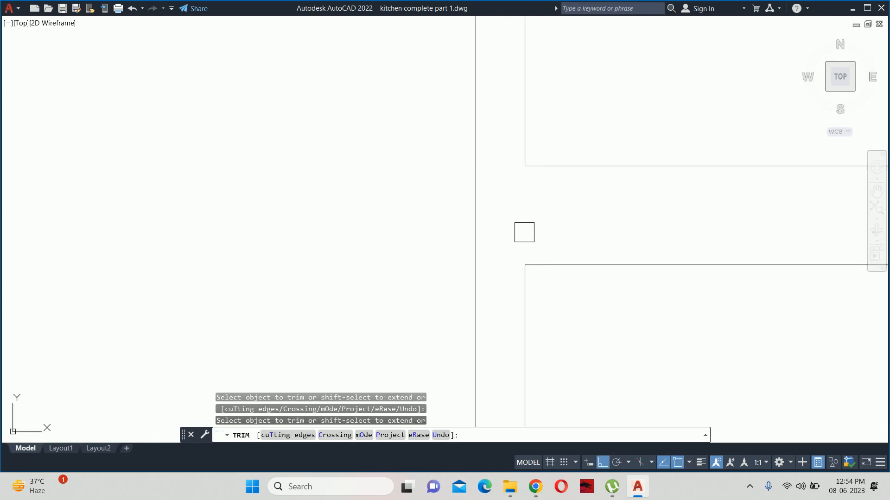
Step: Trim the rightmost base cabinet's right front edge between its upper and lower shutters
{"action": "scroll", "coordinate": [532, 227], "scroll_direction": "down", "scroll_amount": 3}
{"action": "middle_click_drag", "start_coordinate": [605, 229], "coordinate": [421, 219]}
{"action": "scroll", "coordinate": [629, 219], "scroll_direction": "up", "scroll_amount": 2}
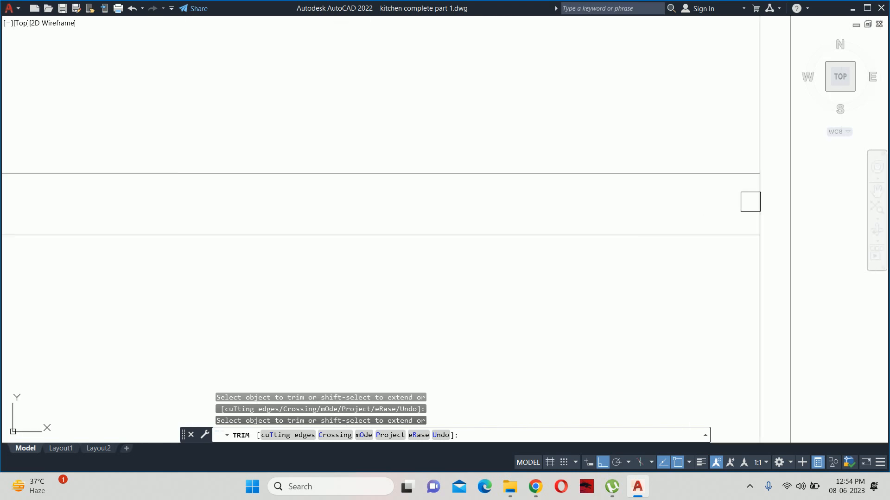
{"action": "left_click", "coordinate": [742, 199]}
{"action": "key", "text": "Return"}
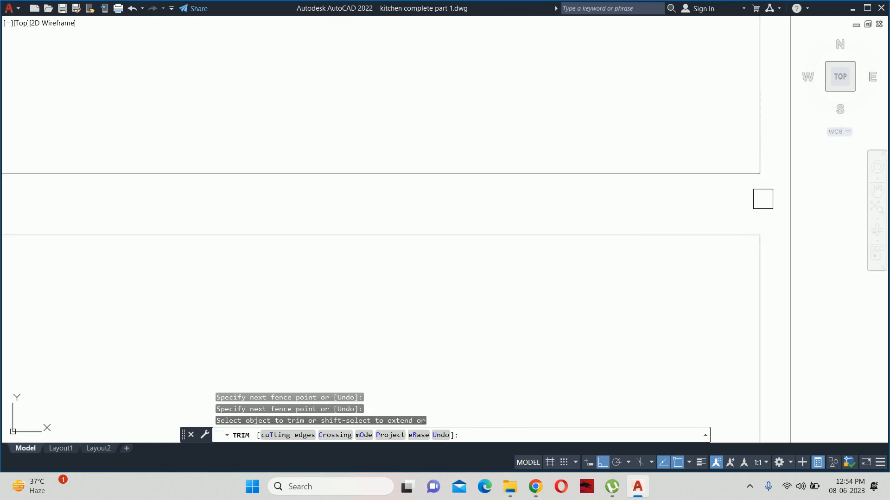
Step: Trim the second base cabinet's right and left front edges between its upper and lower shutters
{"action": "scroll", "coordinate": [763, 199], "scroll_direction": "down", "scroll_amount": 5}
{"action": "scroll", "coordinate": [459, 193], "scroll_direction": "up", "scroll_amount": 5}
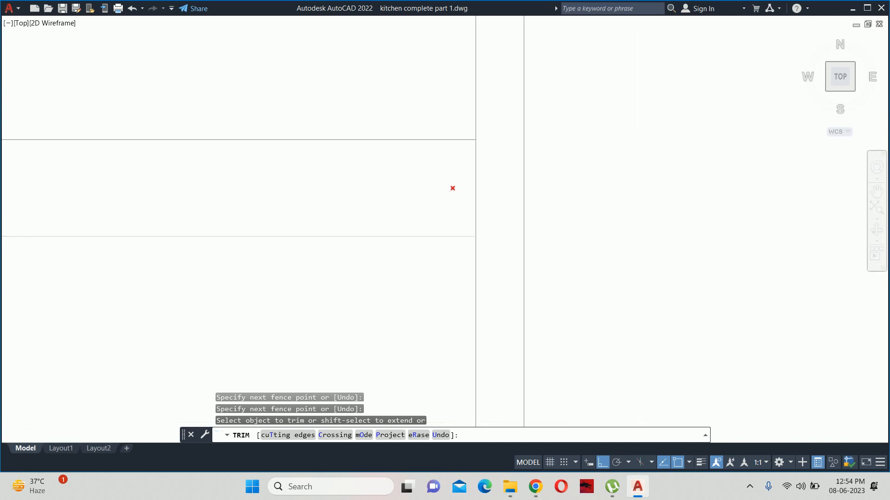
{"action": "left_click", "coordinate": [474, 189]}
{"action": "scroll", "coordinate": [463, 195], "scroll_direction": "down", "scroll_amount": 2}
{"action": "middle_click_drag", "start_coordinate": [445, 200], "coordinate": [560, 223]}
{"action": "scroll", "coordinate": [560, 223], "scroll_direction": "down", "scroll_amount": 1}
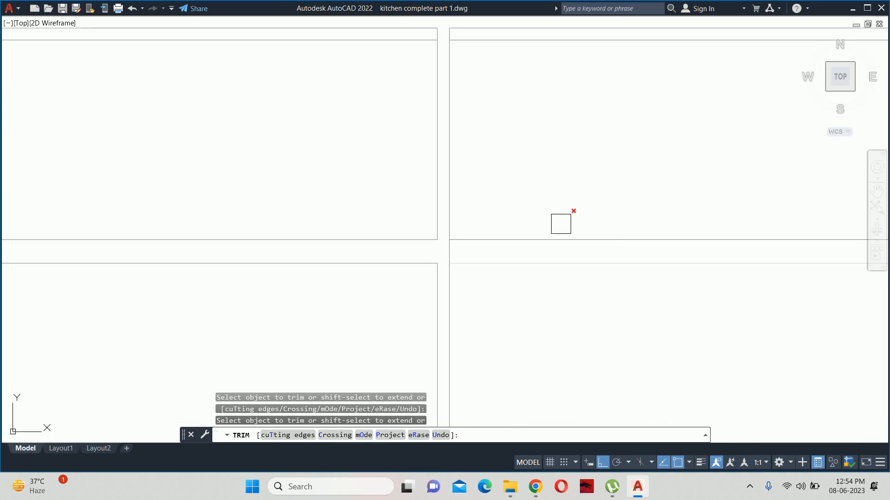
{"action": "scroll", "coordinate": [431, 247], "scroll_direction": "up", "scroll_amount": 1}
{"action": "left_click", "coordinate": [451, 254]}
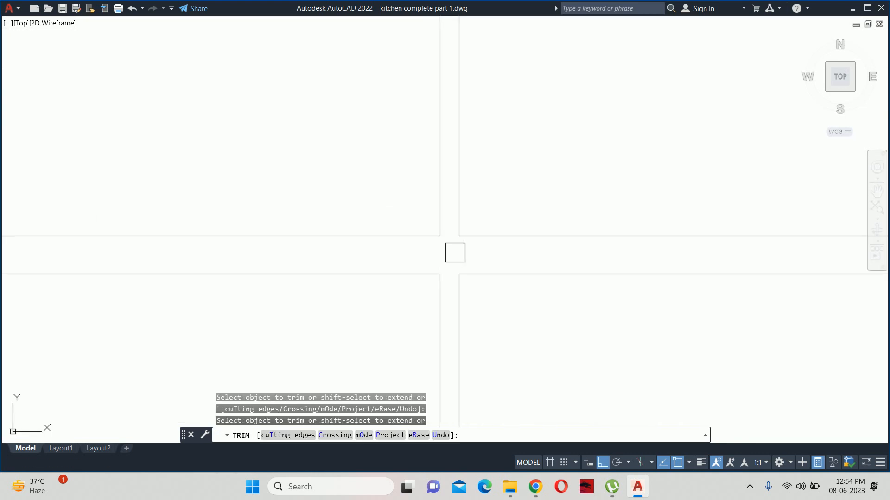
{"action": "scroll", "coordinate": [454, 252], "scroll_direction": "down", "scroll_amount": 2}
{"action": "scroll", "coordinate": [503, 225], "scroll_direction": "down", "scroll_amount": 2}
{"action": "key", "text": "Return"}
{"action": "key", "text": "Escape"}
{"action": "middle_click_drag", "start_coordinate": [596, 258], "coordinate": [413, 230]}
{"action": "key", "text": "Escape"}
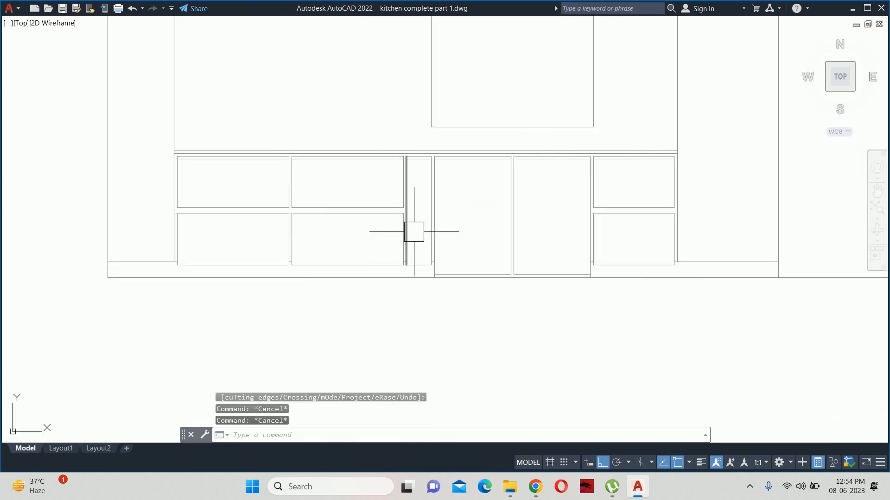
{"action": "key", "text": "Escape"}
Step: Offset the elevation's left boundary, the horizontal line below the ceiling band and the left skirting line 0.75" into the left tall section
{"action": "scroll", "coordinate": [388, 264], "scroll_direction": "down", "scroll_amount": 1}
{"action": "mouse_move", "coordinate": [387, 264]}
{"action": "middle_mouse_down"}
{"action": "mouse_move", "coordinate": [387, 308]}
{"action": "mouse_move", "coordinate": [399, 287]}
{"action": "mouse_move", "coordinate": [447, 281]}
{"action": "middle_mouse_up"}
{"action": "scroll", "coordinate": [388, 308], "scroll_direction": "down", "scroll_amount": 1}
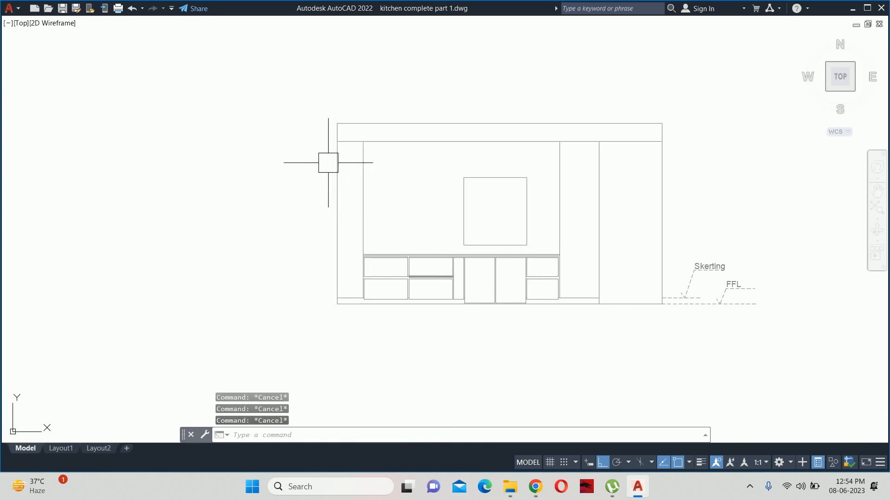
{"action": "scroll", "coordinate": [346, 202], "scroll_direction": "up", "scroll_amount": 2}
{"action": "type", "text": "o"}
{"action": "key", "text": "Return"}
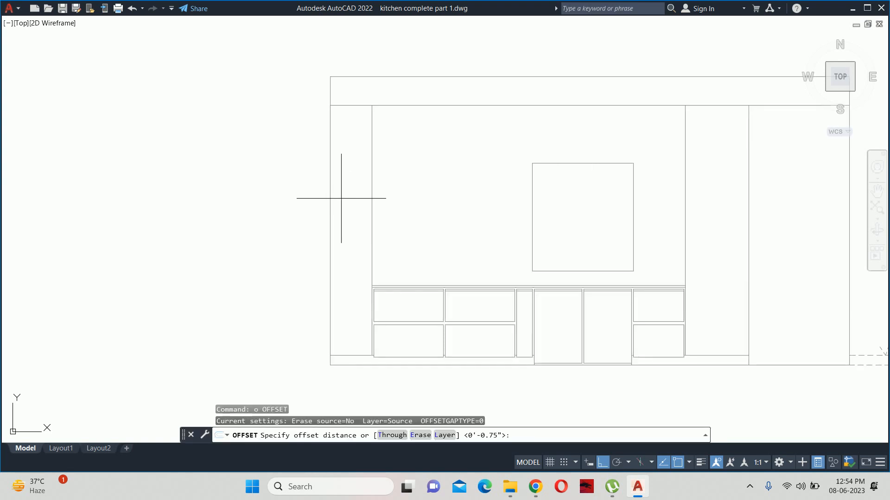
{"action": "type", "text": ".75"}
{"action": "key", "text": "Return"}
{"action": "left_click", "coordinate": [330, 193]}
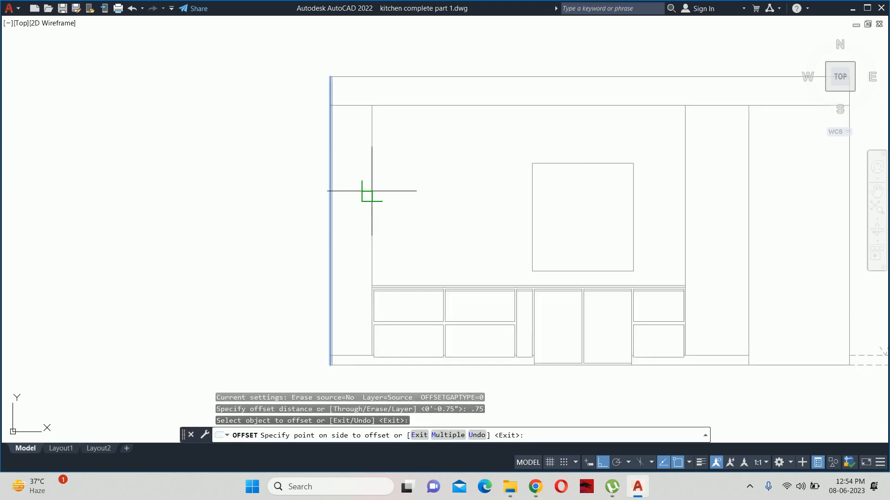
{"action": "left_click", "coordinate": [378, 193]}
{"action": "left_click", "coordinate": [401, 105]}
{"action": "left_click", "coordinate": [403, 183]}
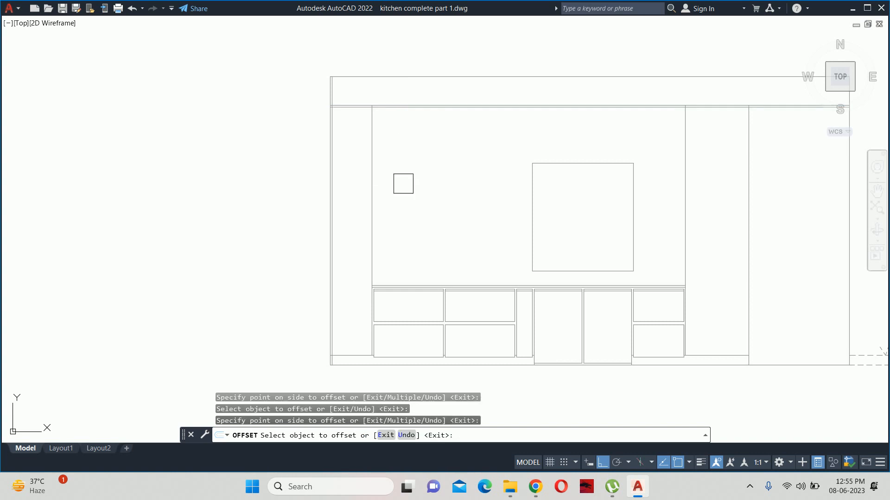
{"action": "scroll", "coordinate": [402, 295], "scroll_direction": "up", "scroll_amount": 2}
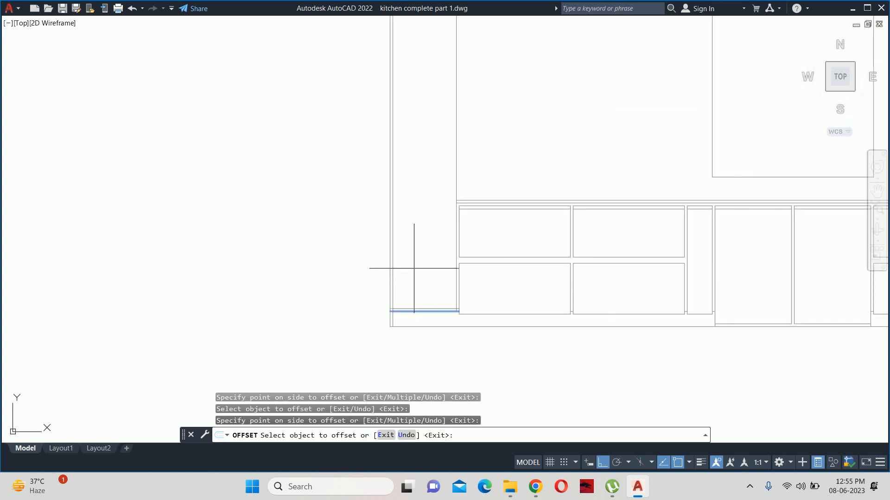
{"action": "key", "text": "Escape"}
{"action": "key", "text": "Escape"}
{"action": "key", "text": "Escape"}
{"action": "key", "text": "Escape"}
Step: Trim the overlapping line ends at the lower left and lower right corners of the left tall section's inner frame
{"action": "scroll", "coordinate": [397, 320], "scroll_direction": "up", "scroll_amount": 6}
{"action": "type", "text": "tr"}
{"action": "key", "text": "Return"}
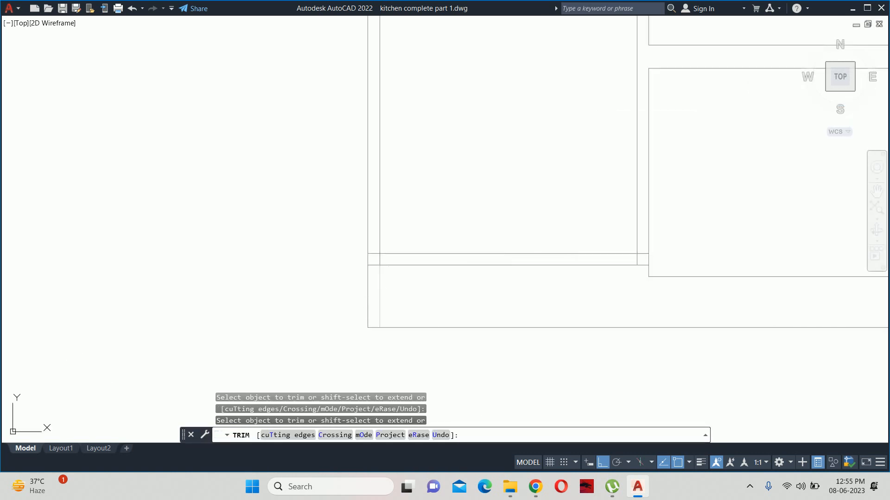
{"action": "scroll", "coordinate": [383, 290], "scroll_direction": "up", "scroll_amount": 2}
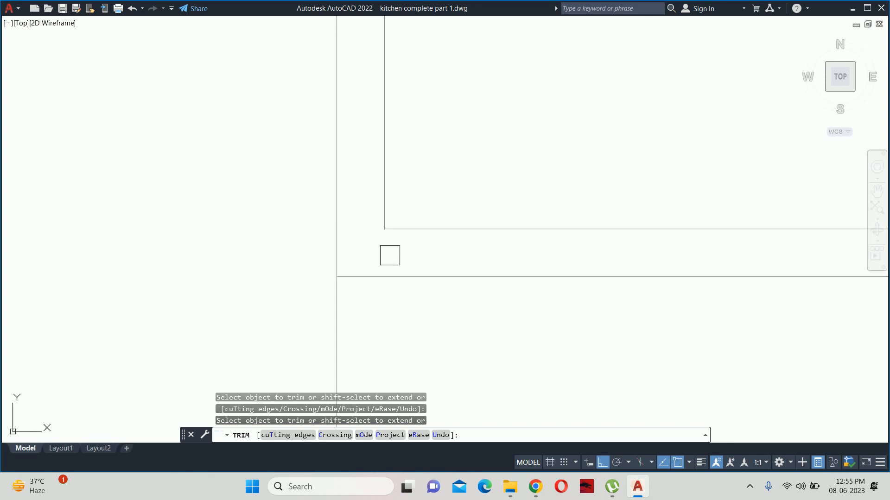
{"action": "scroll", "coordinate": [389, 255], "scroll_direction": "down", "scroll_amount": 3}
{"action": "scroll", "coordinate": [734, 272], "scroll_direction": "up", "scroll_amount": 3}
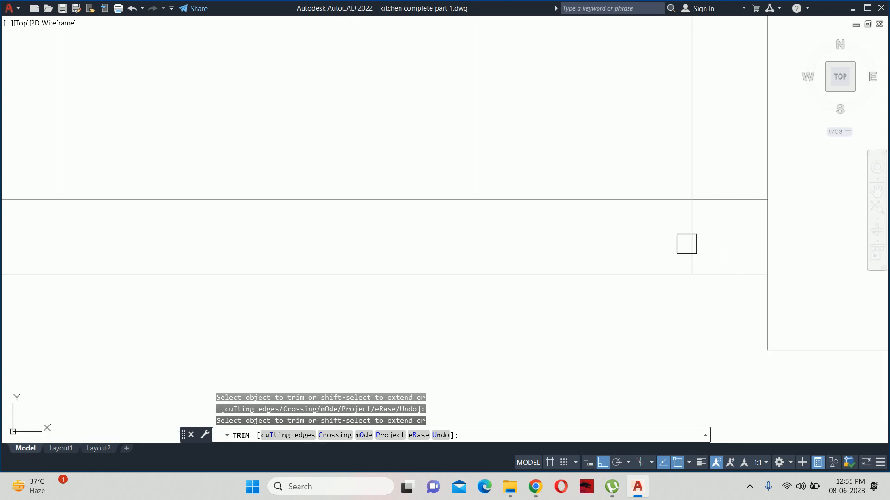
{"action": "left_click_drag", "start_coordinate": [711, 214], "coordinate": [709, 174]}
{"action": "scroll", "coordinate": [699, 181], "scroll_direction": "down", "scroll_amount": 6}
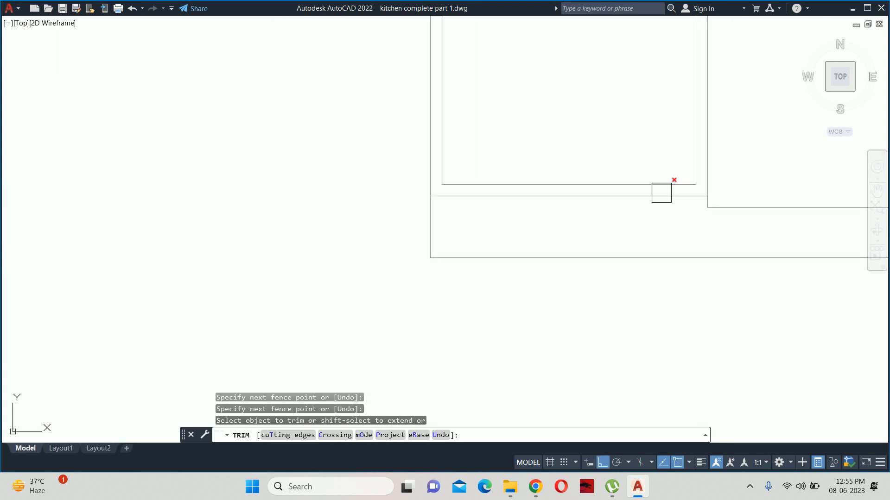
Step: Trim the upper offset line beyond the left tall section and the stub of its right side line above the offset
{"action": "middle_click_drag", "start_coordinate": [600, 156], "coordinate": [572, 404]}
{"action": "middle_click_drag", "start_coordinate": [584, 236], "coordinate": [580, 374]}
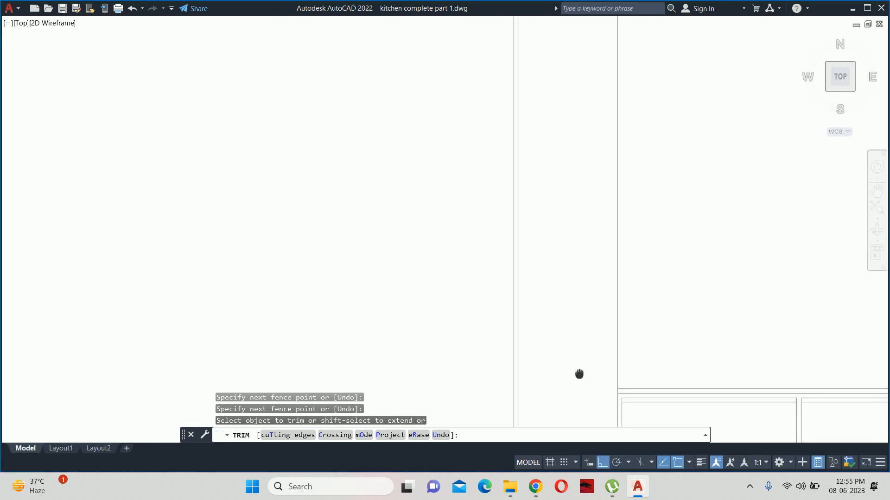
{"action": "middle_click_drag", "start_coordinate": [592, 200], "coordinate": [600, 258]}
{"action": "scroll", "coordinate": [606, 156], "scroll_direction": "up", "scroll_amount": 6}
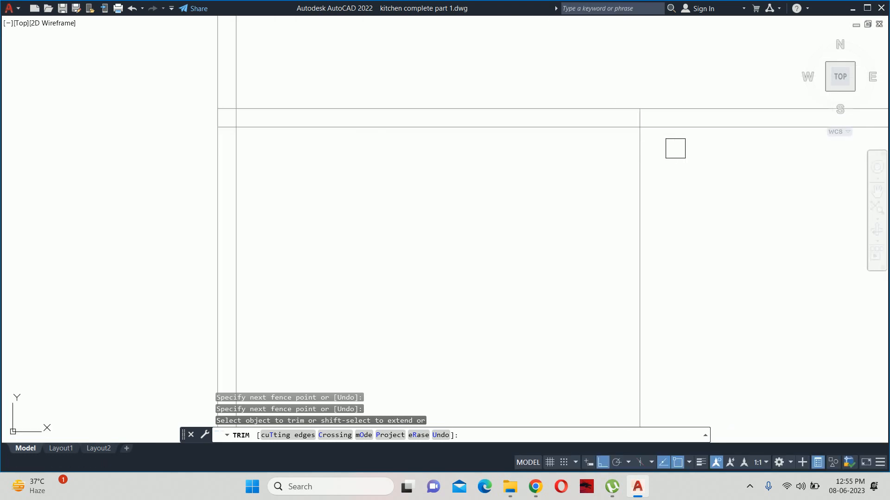
{"action": "left_click", "coordinate": [691, 126]}
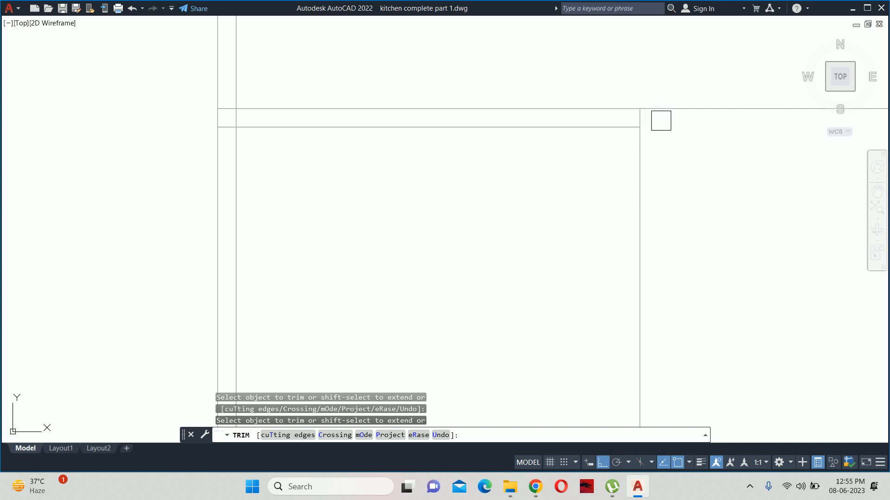
{"action": "scroll", "coordinate": [662, 121], "scroll_direction": "up", "scroll_amount": 5}
{"action": "left_click", "coordinate": [608, 112]}
{"action": "scroll", "coordinate": [557, 153], "scroll_direction": "down", "scroll_amount": 10}
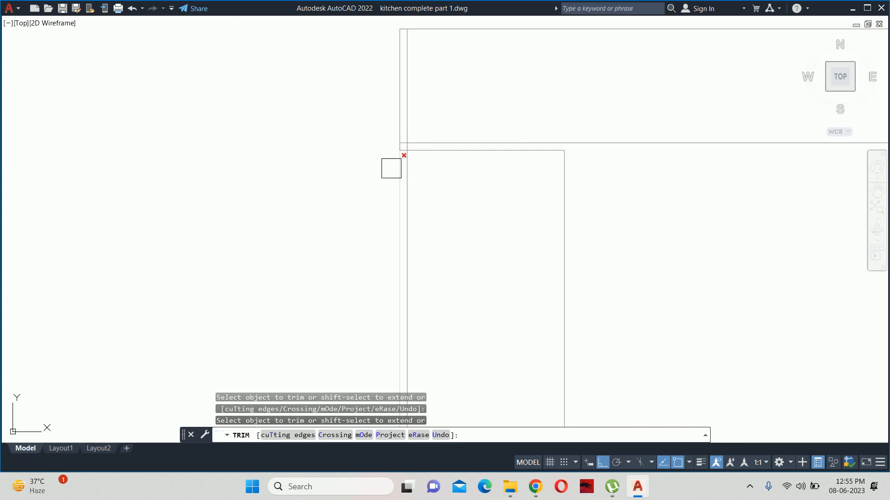
Step: Trim the overlapping offset lines at the upper left corner of the left tall section, undoing the mistaken trim of the outer boundary
{"action": "middle_click_drag", "start_coordinate": [391, 168], "coordinate": [489, 169]}
{"action": "scroll", "coordinate": [488, 168], "scroll_direction": "up", "scroll_amount": 5}
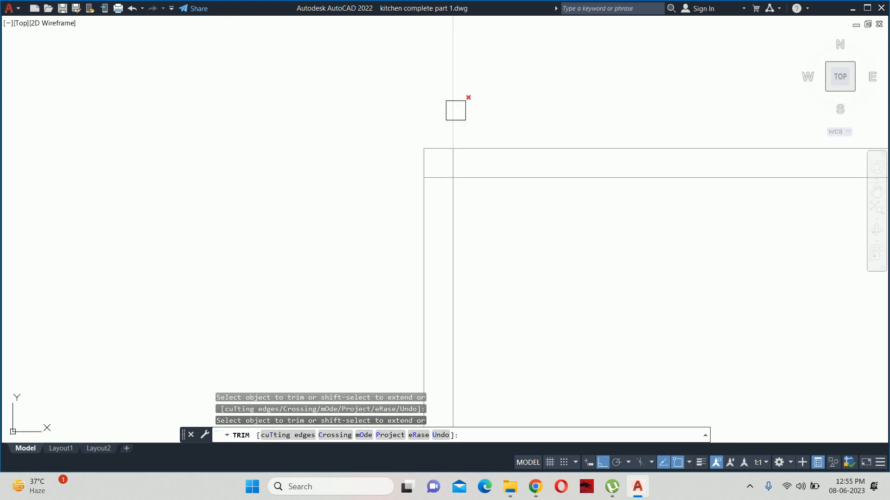
{"action": "key", "text": "ctrl+z"}
{"action": "scroll", "coordinate": [440, 116], "scroll_direction": "down", "scroll_amount": 6}
{"action": "middle_click_drag", "start_coordinate": [399, 161], "coordinate": [515, 202]}
{"action": "scroll", "coordinate": [382, 148], "scroll_direction": "up", "scroll_amount": 4}
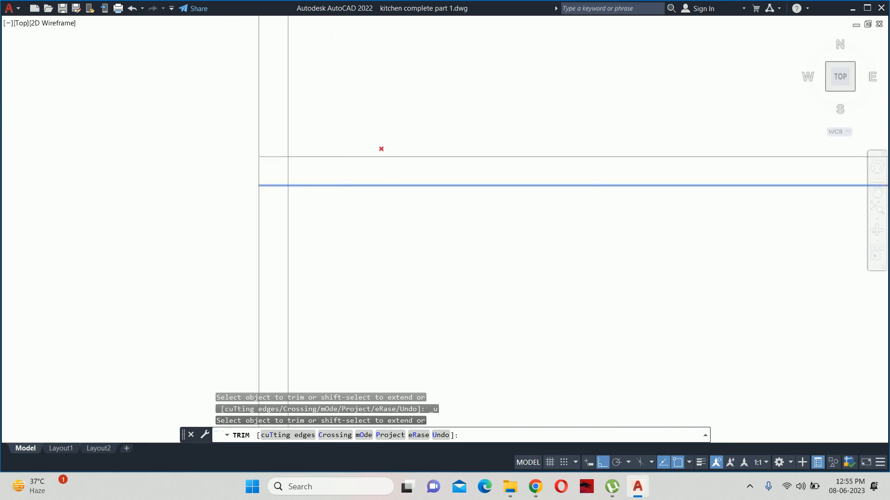
{"action": "left_click", "coordinate": [289, 132]}
{"action": "scroll", "coordinate": [285, 157], "scroll_direction": "up", "scroll_amount": 3}
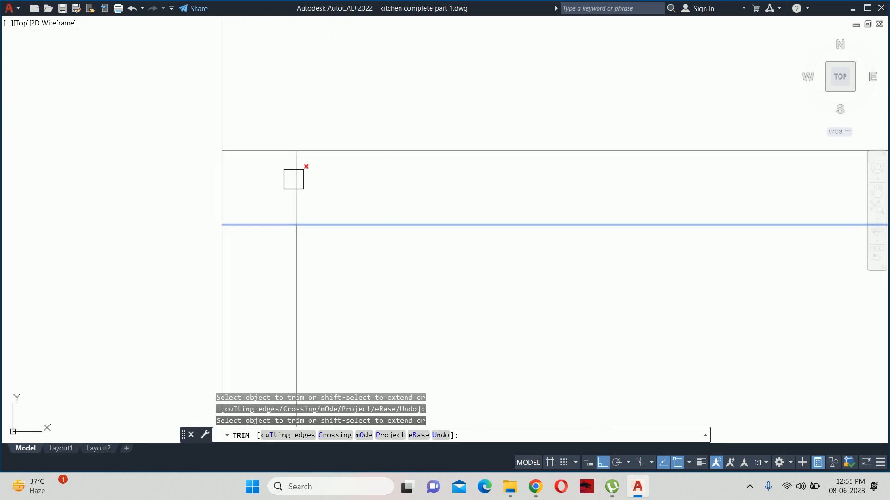
{"action": "left_click", "coordinate": [258, 224]}
{"action": "scroll", "coordinate": [343, 225], "scroll_direction": "down", "scroll_amount": 8}
{"action": "key", "text": "Escape"}
{"action": "middle_click_drag", "start_coordinate": [457, 280], "coordinate": [429, 128]}
{"action": "key", "text": "Escape"}
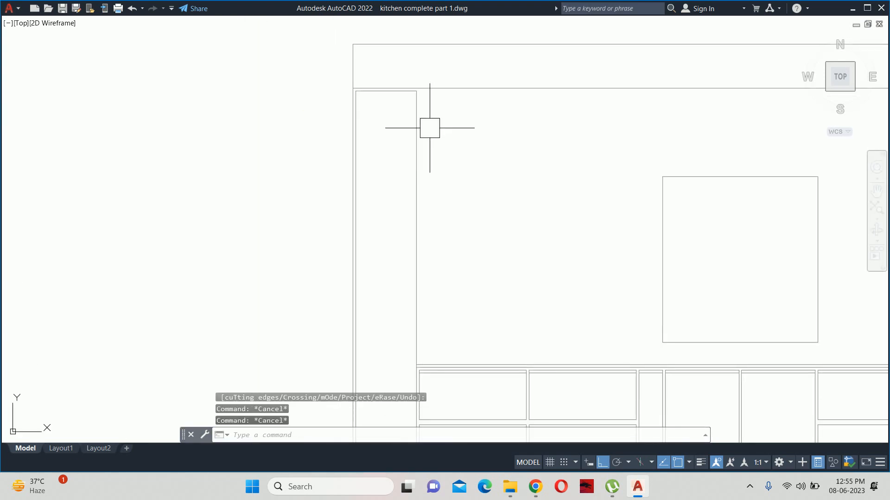
Step: Offset the left tall section's right side line 0.75" to the right
{"action": "type", "text": "o"}
{"action": "key", "text": "Return"}
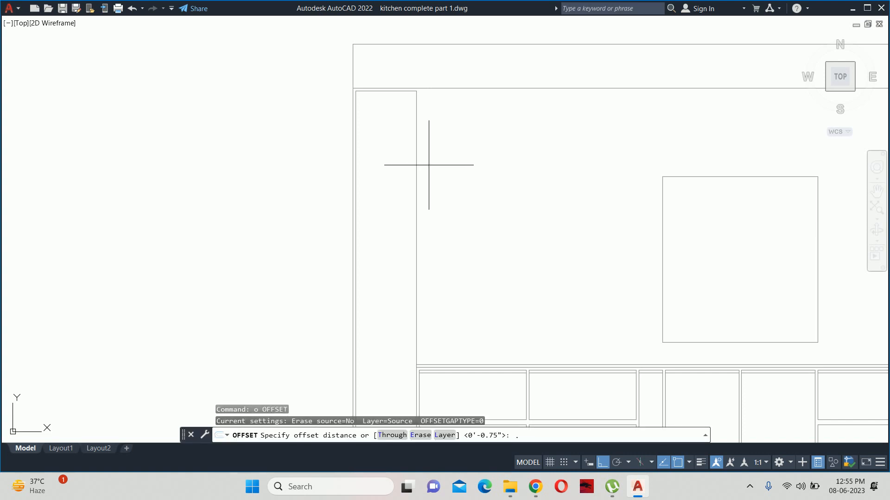
{"action": "key", "text": "Return"}
{"action": "left_click", "coordinate": [421, 214]}
{"action": "left_click", "coordinate": [431, 226]}
{"action": "key", "text": "Return"}
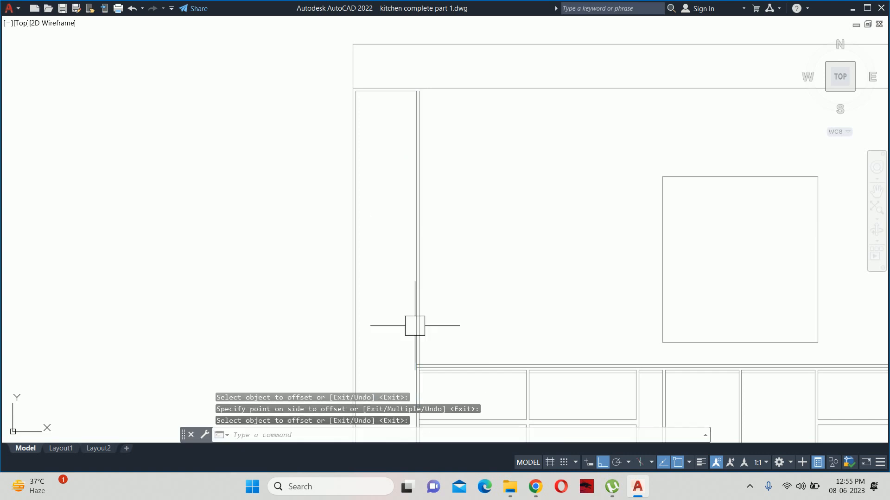
{"action": "key", "text": "Escape"}
Step: Trim the countertop and cabinet line ends crossing the 0.75" strip beside the left tall section
{"action": "scroll", "coordinate": [416, 354], "scroll_direction": "up", "scroll_amount": 4}
{"action": "middle_click_drag", "start_coordinate": [418, 366], "coordinate": [427, 139]}
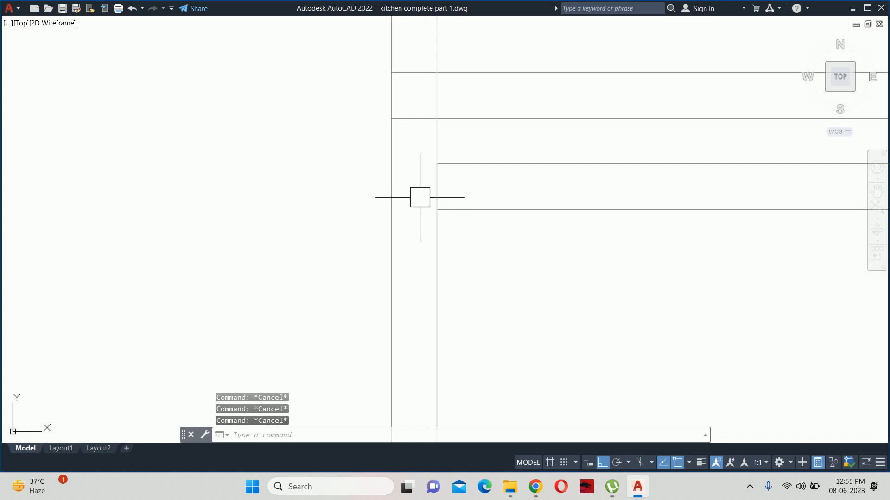
{"action": "type", "text": "tr"}
{"action": "key", "text": "space"}
{"action": "left_click_drag", "start_coordinate": [407, 86], "coordinate": [408, 56]}
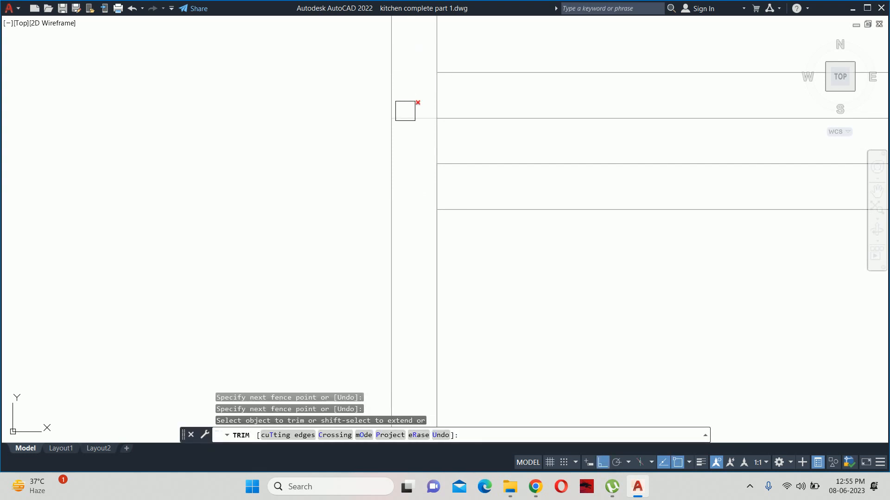
{"action": "scroll", "coordinate": [408, 122], "scroll_direction": "down", "scroll_amount": 6}
{"action": "scroll", "coordinate": [417, 132], "scroll_direction": "up", "scroll_amount": 3}
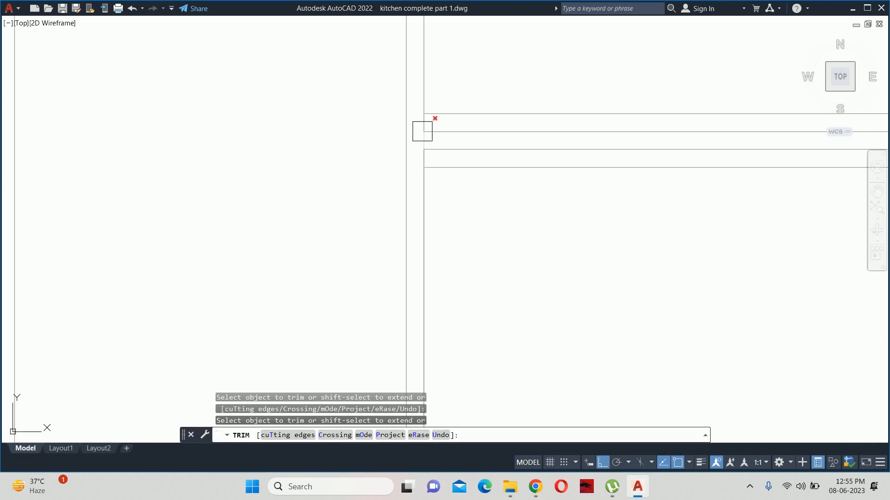
{"action": "scroll", "coordinate": [423, 131], "scroll_direction": "up", "scroll_amount": 4}
{"action": "scroll", "coordinate": [493, 176], "scroll_direction": "down", "scroll_amount": 4}
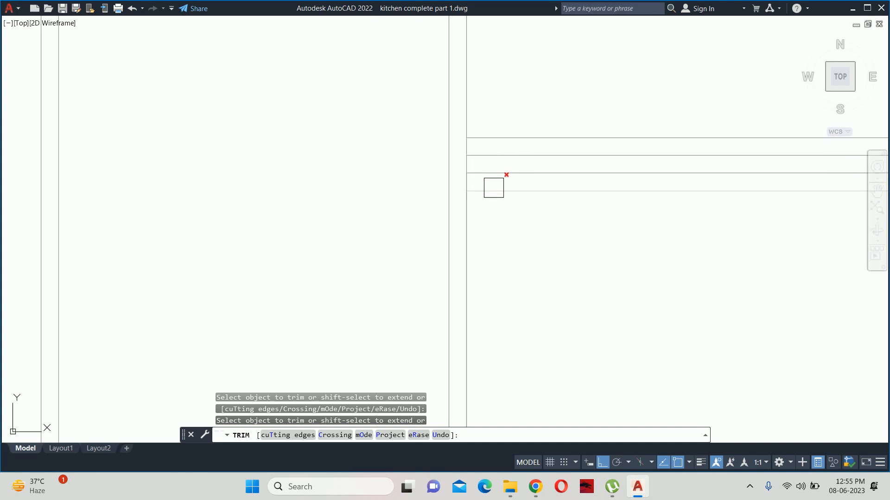
{"action": "key", "text": "Escape"}
{"action": "scroll", "coordinate": [505, 241], "scroll_direction": "down", "scroll_amount": 3}
{"action": "key", "text": "Escape"}
{"action": "key", "text": "Escape"}
{"action": "key", "text": "Escape"}
{"action": "scroll", "coordinate": [511, 261], "scroll_direction": "up", "scroll_amount": 2}
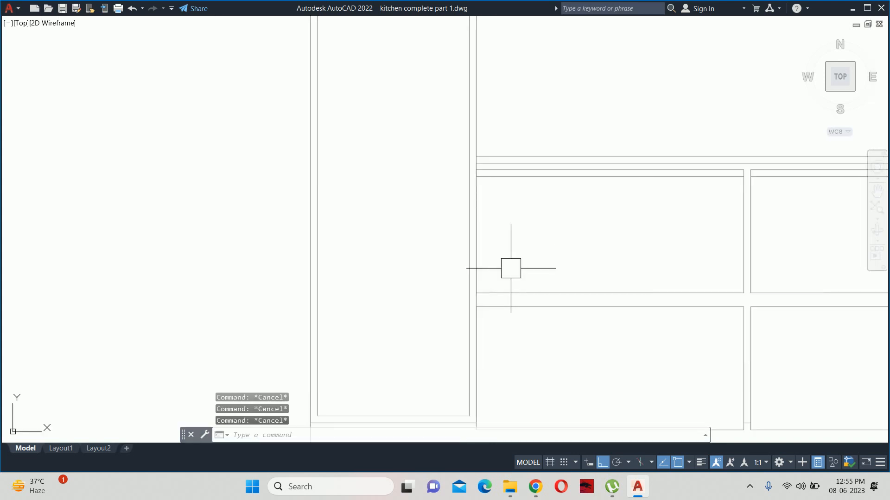
{"action": "middle_click_drag", "start_coordinate": [512, 264], "coordinate": [505, 215]}
{"action": "scroll", "coordinate": [503, 212], "scroll_direction": "down", "scroll_amount": 2}
{"action": "scroll", "coordinate": [500, 223], "scroll_direction": "down", "scroll_amount": 2}
{"action": "type", "text": "s"}
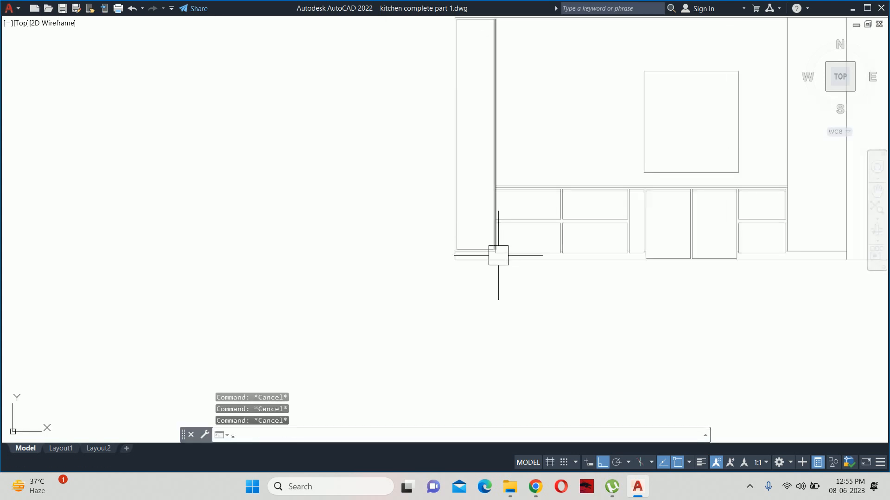
{"action": "key", "text": "Return"}
{"action": "scroll", "coordinate": [498, 250], "scroll_direction": "up", "scroll_amount": 4}
{"action": "scroll", "coordinate": [513, 209], "scroll_direction": "up", "scroll_amount": 2}
{"action": "scroll", "coordinate": [481, 105], "scroll_direction": "down", "scroll_amount": 2}
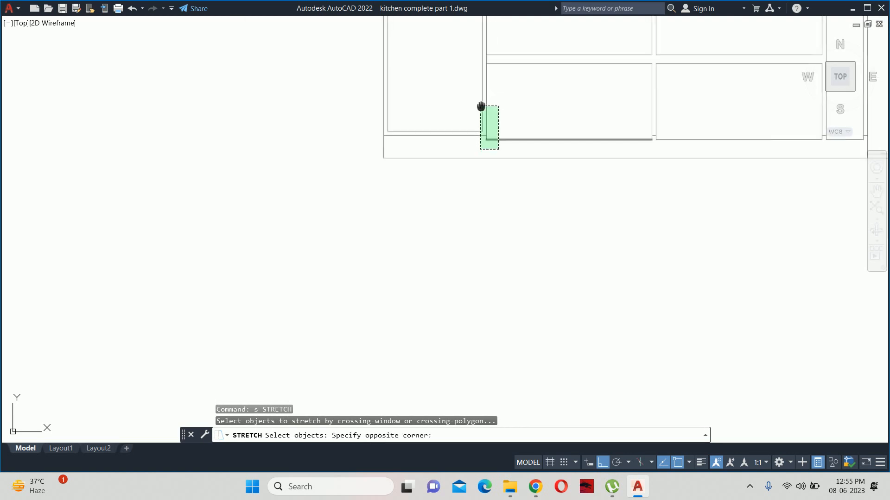
{"action": "middle_click_drag", "start_coordinate": [481, 105], "coordinate": [486, 249]}
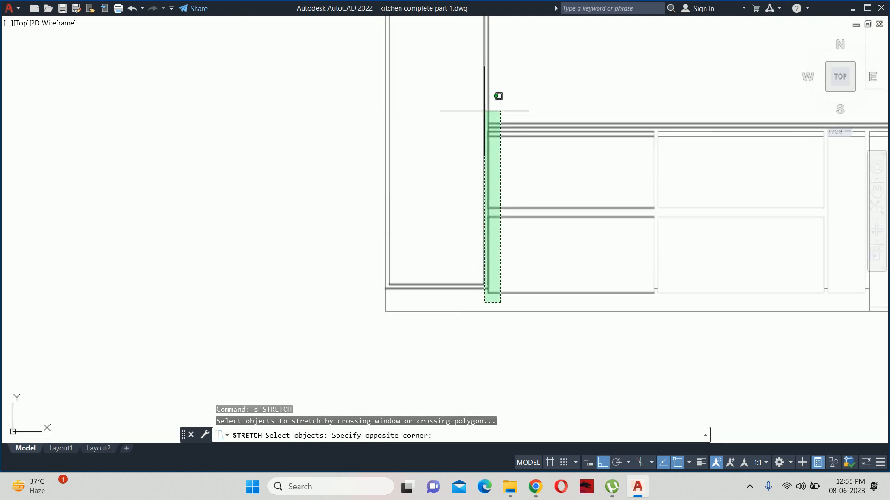
{"action": "key", "text": "Escape"}
{"action": "key", "text": "Escape"}
{"action": "scroll", "coordinate": [469, 185], "scroll_direction": "down", "scroll_amount": 3}
{"action": "scroll", "coordinate": [578, 206], "scroll_direction": "down", "scroll_amount": 2}
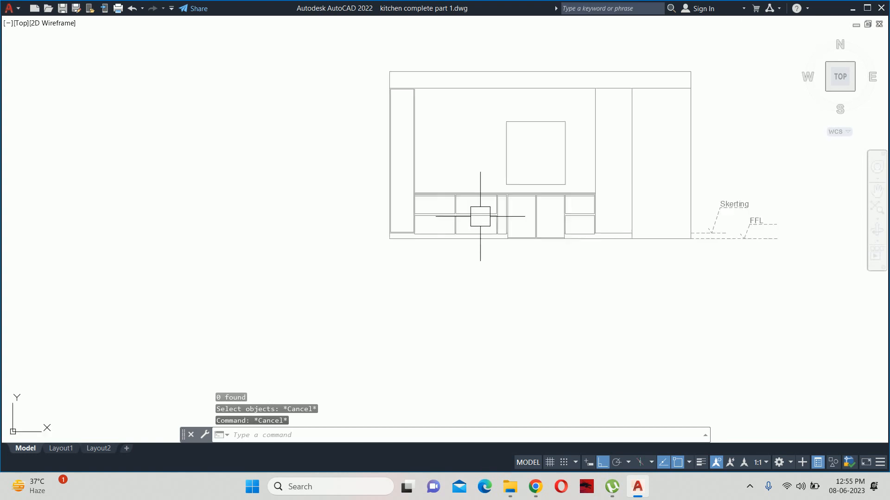
{"action": "key", "text": "Escape"}
{"action": "key", "text": "Escape"}
Step: Offset the right tall section's right side line and base line 0.75" inward
{"action": "scroll", "coordinate": [587, 185], "scroll_direction": "up", "scroll_amount": 2}
{"action": "middle_click_drag", "start_coordinate": [588, 185], "coordinate": [582, 208]}
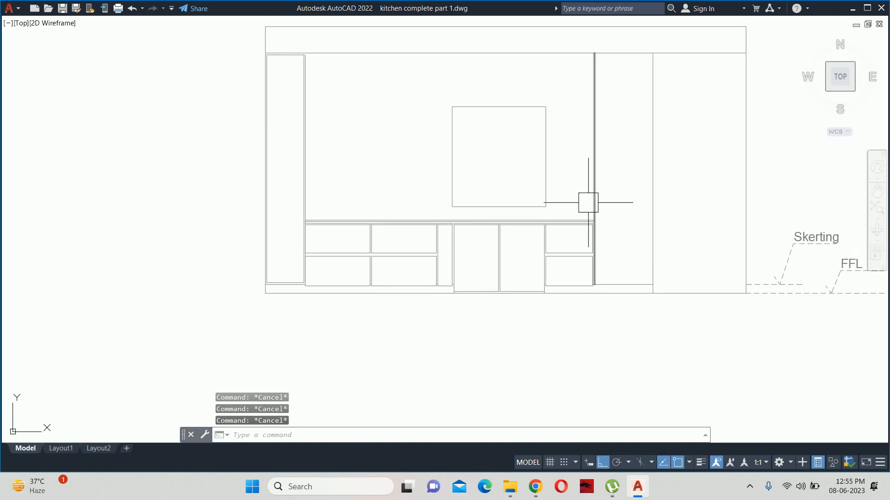
{"action": "type", "text": "o"}
{"action": "key", "text": "Return"}
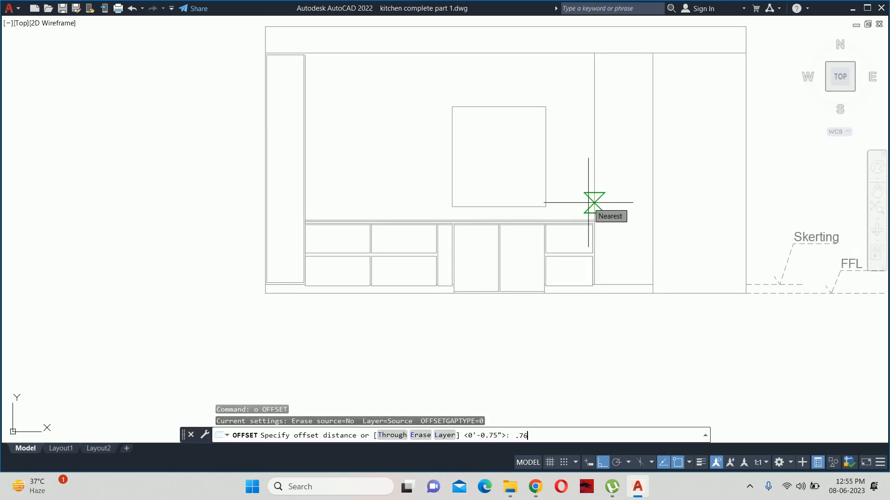
{"action": "type", "text": ".75"}
{"action": "key", "text": "Return"}
{"action": "scroll", "coordinate": [606, 172], "scroll_direction": "up", "scroll_amount": 2}
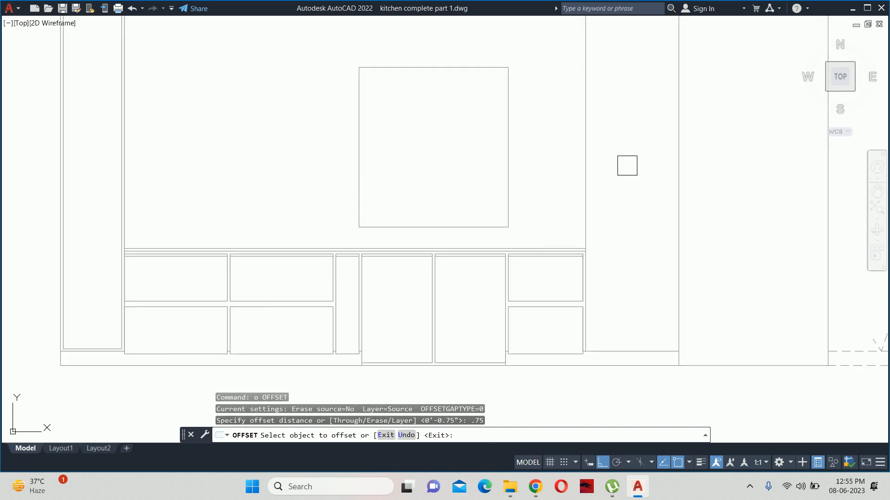
{"action": "left_click", "coordinate": [676, 173]}
{"action": "left_click", "coordinate": [633, 171]}
{"action": "middle_click_drag", "start_coordinate": [633, 158], "coordinate": [633, 166]}
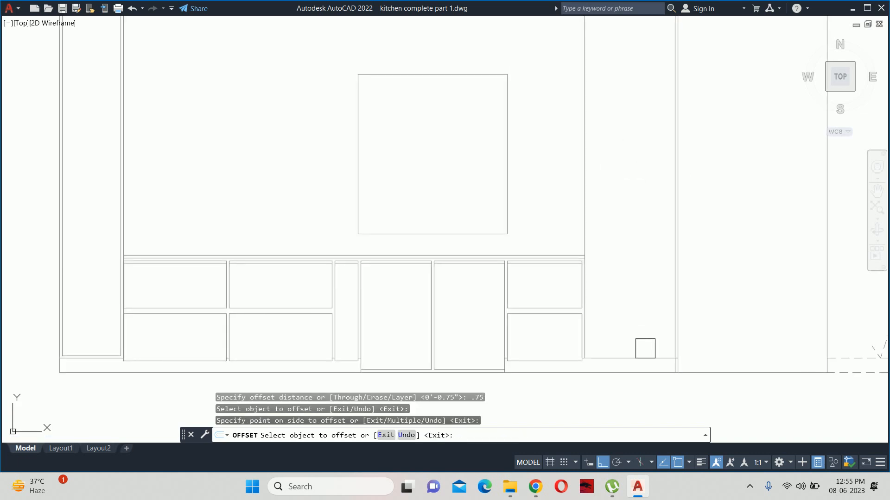
{"action": "left_click", "coordinate": [631, 358]}
{"action": "left_click", "coordinate": [643, 278]}
Step: Offset the right tall section's left side line 0.75" to the left and its top line 0.75" downward
{"action": "left_click", "coordinate": [583, 180]}
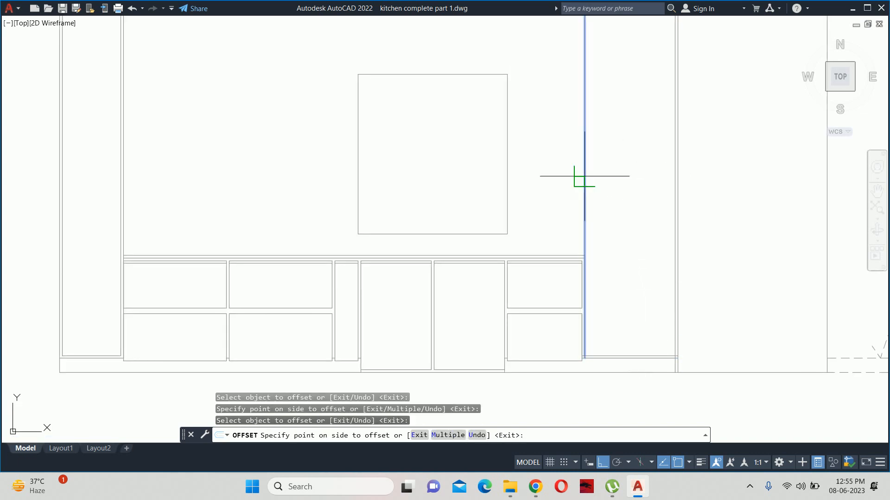
{"action": "left_click", "coordinate": [563, 176]}
{"action": "middle_click_drag", "start_coordinate": [563, 176], "coordinate": [561, 276]}
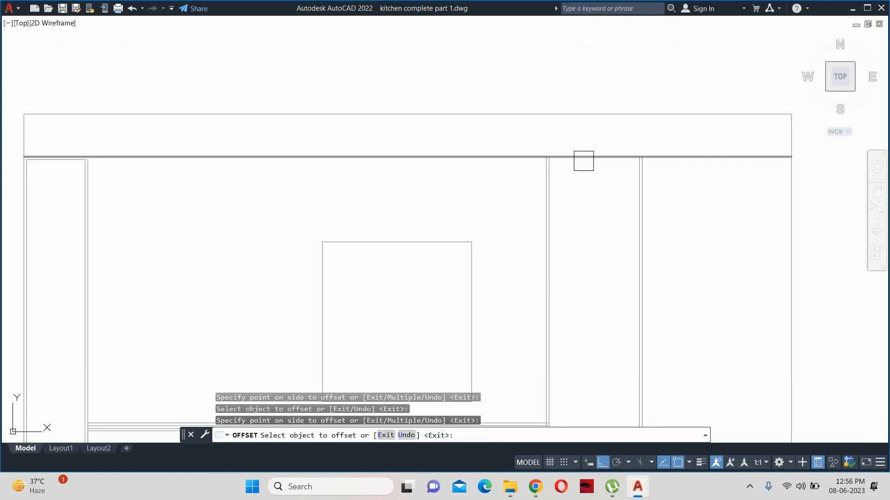
{"action": "left_click", "coordinate": [582, 158]}
{"action": "left_click", "coordinate": [585, 204]}
{"action": "key", "text": "Escape"}
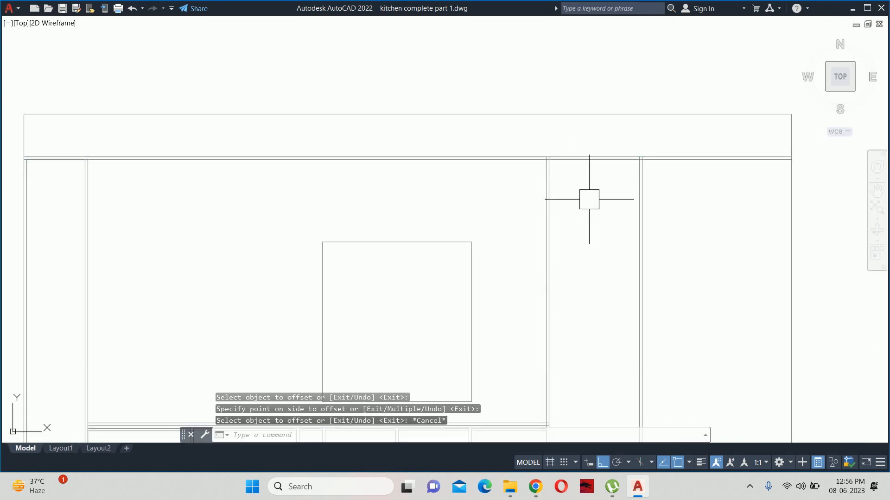
Step: Fillet both upper corners of the right tall section's inner frame with radius 0 in Multiple mode
{"action": "type", "text": "f"}
{"action": "key", "text": "Return"}
{"action": "type", "text": "r"}
{"action": "key", "text": "Return"}
{"action": "type", "text": "0"}
{"action": "key", "text": "Return"}
{"action": "type", "text": ","}
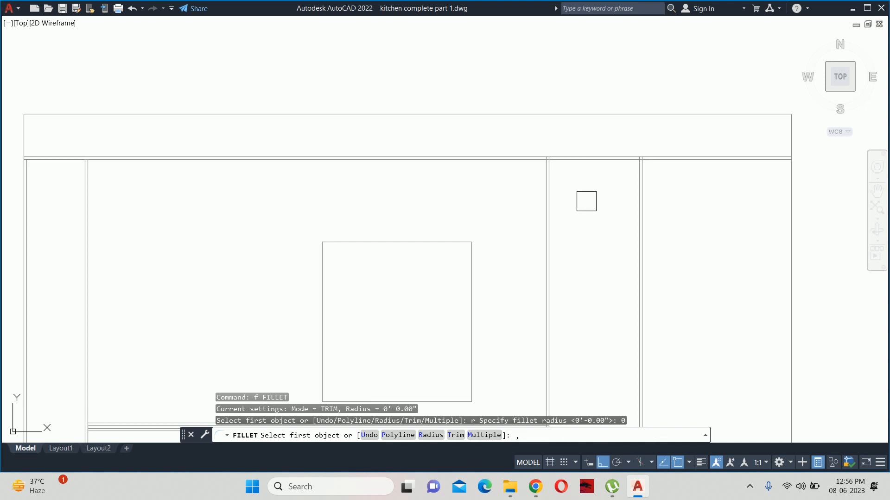
{"action": "key", "text": "BackSpace"}
{"action": "type", "text": "m"}
{"action": "key", "text": "Return"}
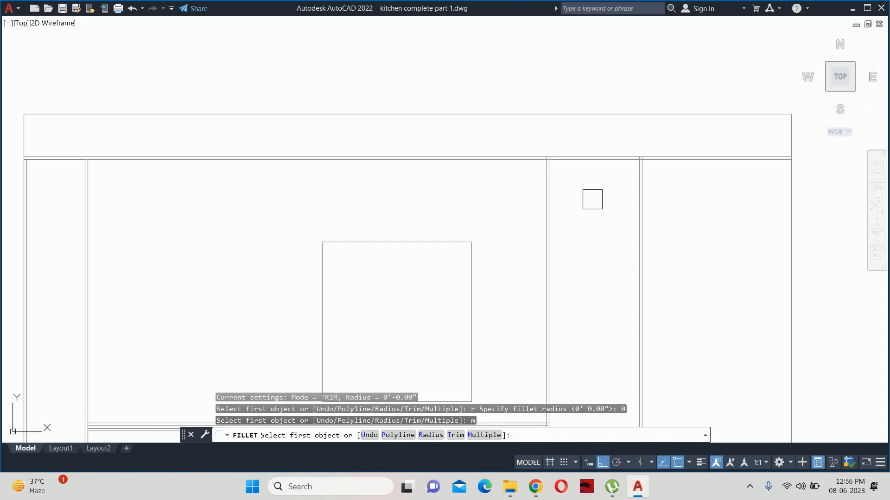
{"action": "scroll", "coordinate": [607, 163], "scroll_direction": "up", "scroll_amount": 6}
{"action": "left_click", "coordinate": [740, 214]}
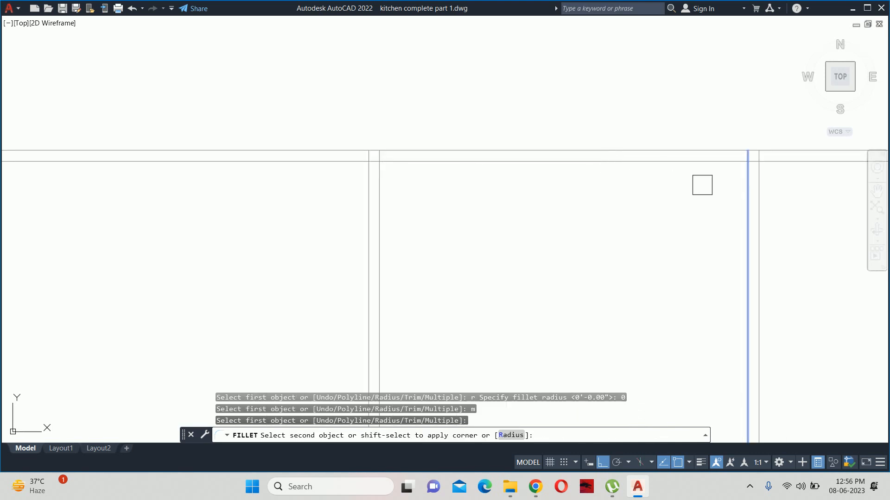
{"action": "left_click", "coordinate": [672, 165]}
{"action": "left_click", "coordinate": [490, 167]}
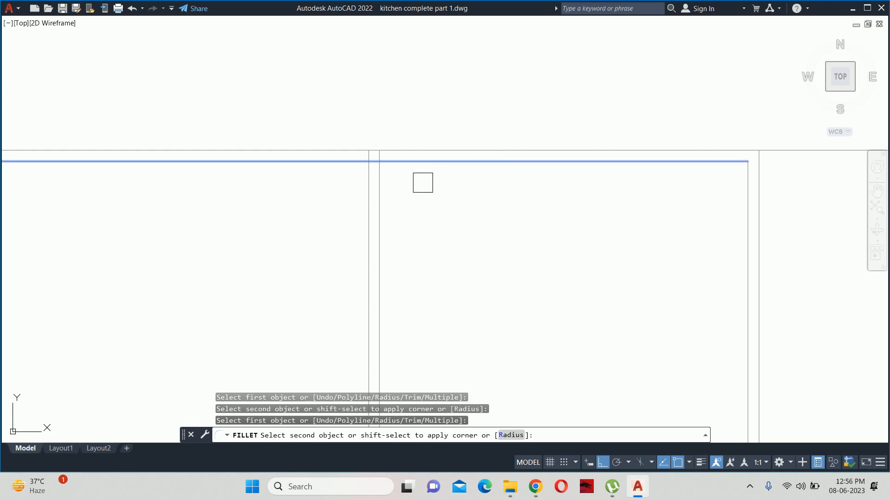
{"action": "left_click", "coordinate": [387, 196]}
Step: Fillet both lower corners of the right tall section's inner frame into closed square corners
{"action": "scroll", "coordinate": [401, 220], "scroll_direction": "down", "scroll_amount": 6}
{"action": "middle_click_drag", "start_coordinate": [435, 283], "coordinate": [433, 108]}
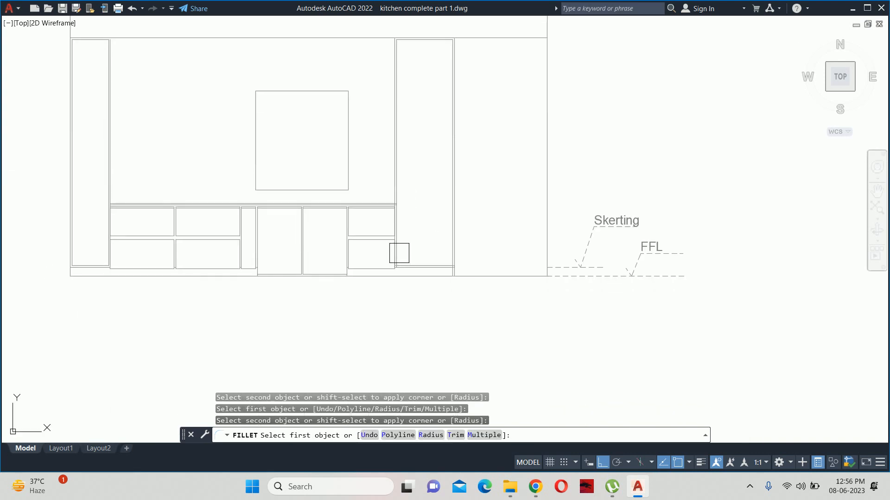
{"action": "scroll", "coordinate": [399, 254], "scroll_direction": "up", "scroll_amount": 6}
{"action": "left_click", "coordinate": [366, 288]}
{"action": "left_click", "coordinate": [415, 319]}
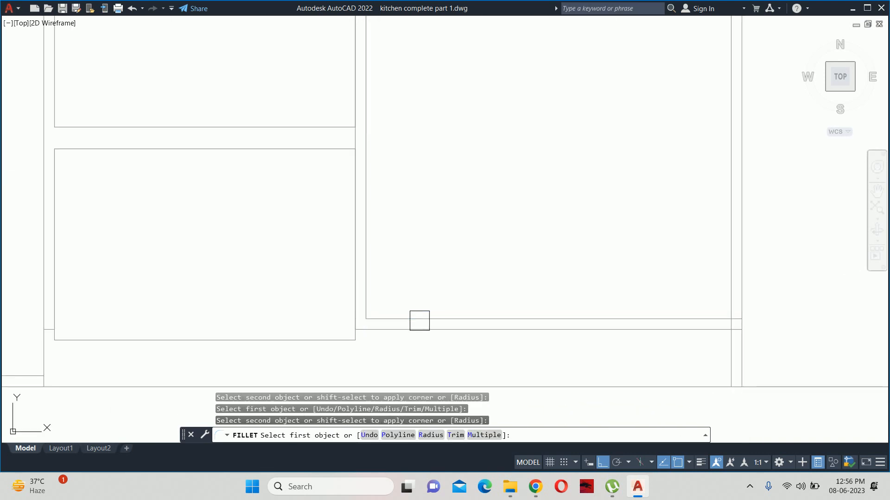
{"action": "left_click", "coordinate": [669, 320]}
{"action": "left_click", "coordinate": [726, 294]}
{"action": "key", "text": "Return"}
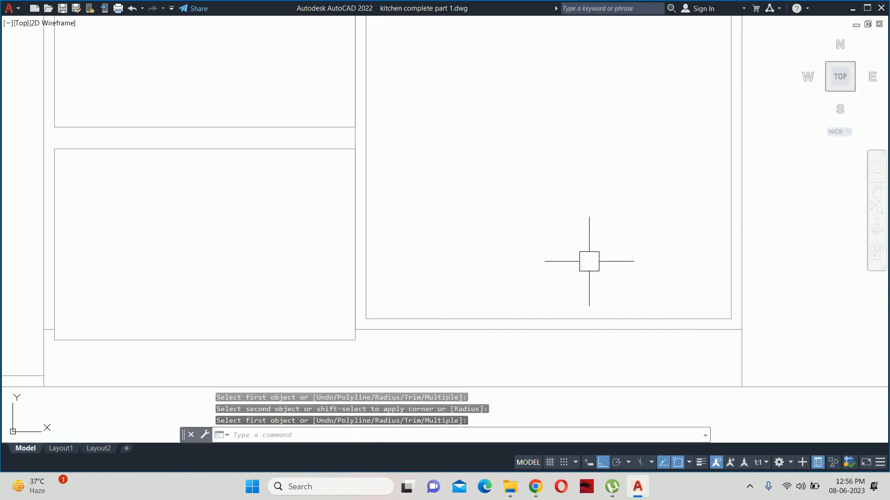
{"action": "key", "text": "Escape"}
Step: Trim the countertop and cabinet line ends crossing the 0.75" strip beside the right tall section
{"action": "scroll", "coordinate": [435, 225], "scroll_direction": "down", "scroll_amount": 4}
{"action": "middle_click_drag", "start_coordinate": [436, 226], "coordinate": [524, 337]}
{"action": "key", "text": "Escape"}
{"action": "key", "text": "Escape"}
{"action": "scroll", "coordinate": [498, 261], "scroll_direction": "up", "scroll_amount": 7}
{"action": "middle_click_drag", "start_coordinate": [493, 218], "coordinate": [510, 338]}
{"action": "type", "text": "tr"}
{"action": "key", "text": "Return"}
{"action": "scroll", "coordinate": [509, 216], "scroll_direction": "up", "scroll_amount": 6}
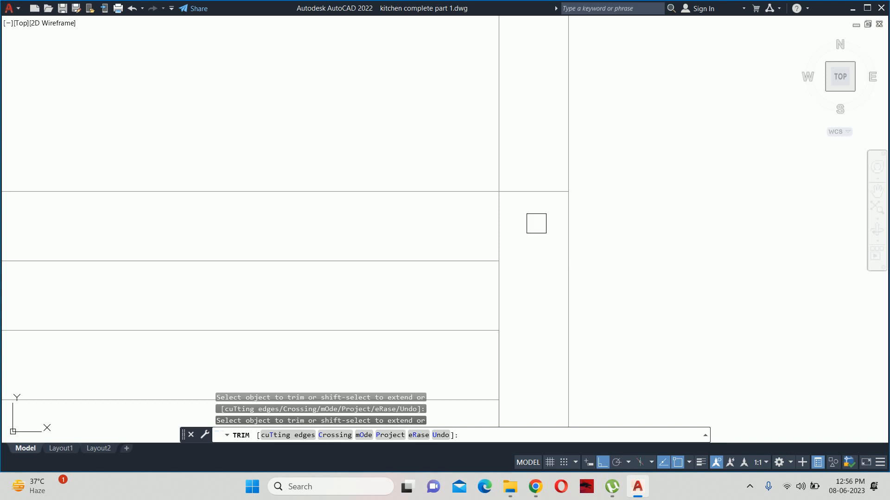
{"action": "key", "text": "Escape"}
{"action": "key", "text": "Escape"}
{"action": "key", "text": "Escape"}
{"action": "scroll", "coordinate": [528, 181], "scroll_direction": "down", "scroll_amount": 5}
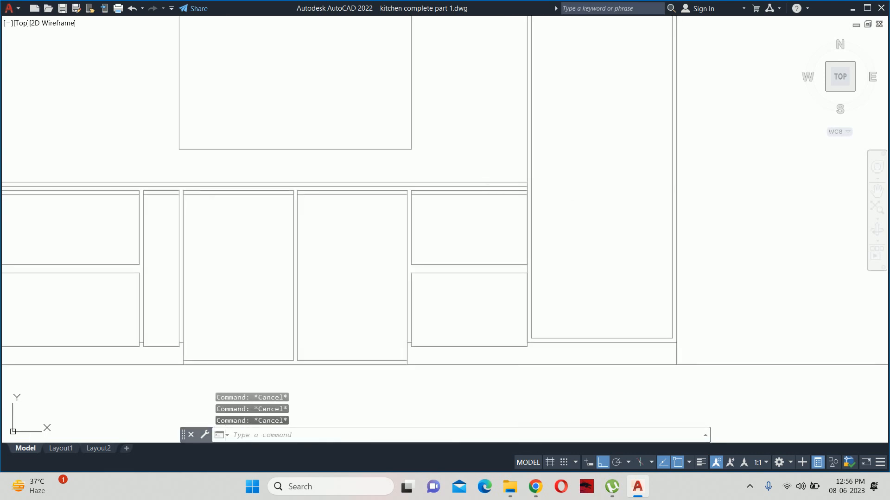
Step: Extend the left tall section's outer right panel line up to the horizontal line above it
{"action": "middle_click_drag", "start_coordinate": [526, 211], "coordinate": [637, 199]}
{"action": "scroll", "coordinate": [555, 224], "scroll_direction": "down", "scroll_amount": 4}
{"action": "mouse_move", "coordinate": [536, 204]}
{"action": "middle_mouse_down"}
{"action": "mouse_move", "coordinate": [556, 211]}
{"action": "mouse_move", "coordinate": [505, 223]}
{"action": "middle_mouse_up"}
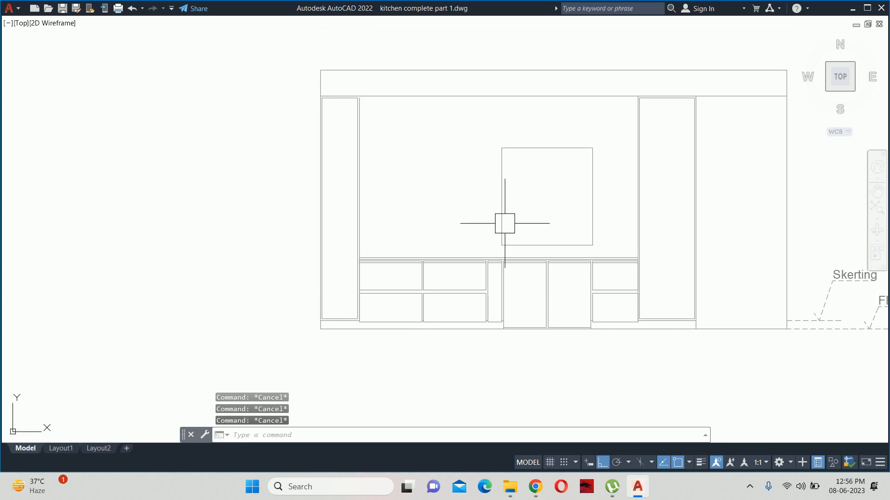
{"action": "key", "text": "Return"}
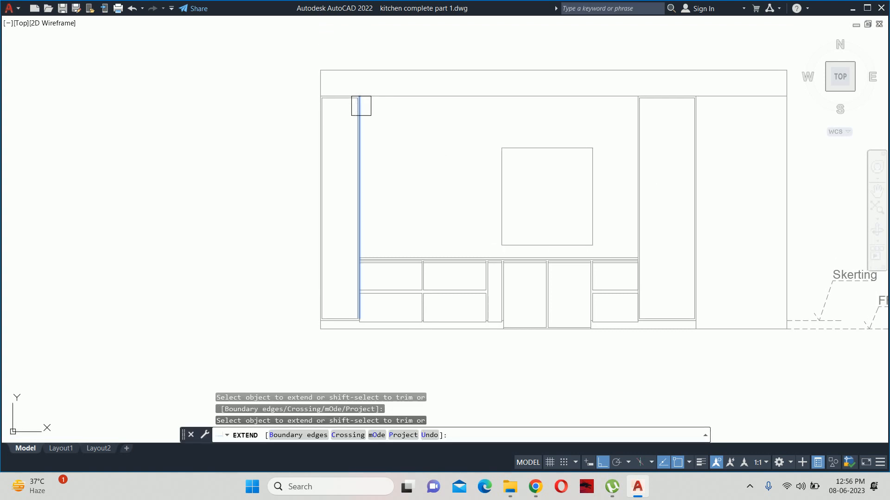
{"action": "key", "text": "Escape"}
{"action": "middle_click_drag", "start_coordinate": [441, 151], "coordinate": [476, 168]}
{"action": "key", "text": "Escape"}
{"action": "key", "text": "Escape"}
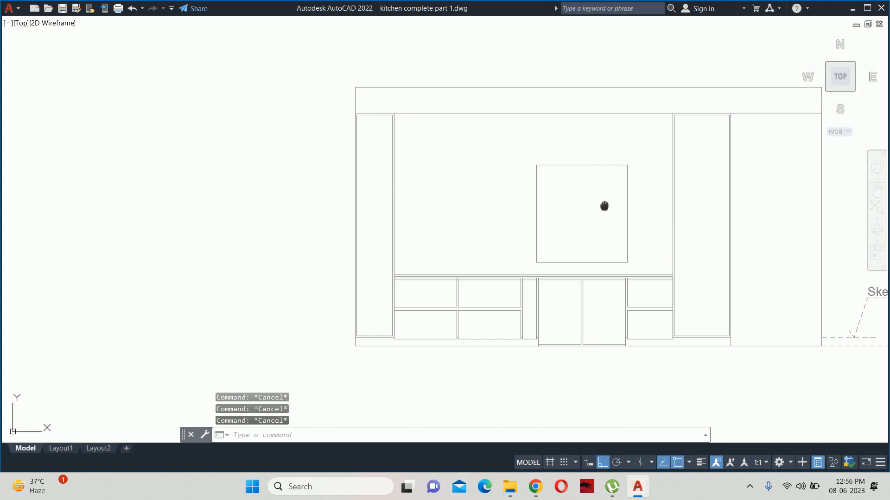
Step: Delete the long vertical construction line running through the rotated kitchen plan above the elevation
{"action": "middle_click_drag", "start_coordinate": [604, 206], "coordinate": [656, 238]}
{"action": "scroll", "coordinate": [656, 239], "scroll_direction": "down", "scroll_amount": 10}
{"action": "middle_click_drag", "start_coordinate": [596, 166], "coordinate": [596, 188]}
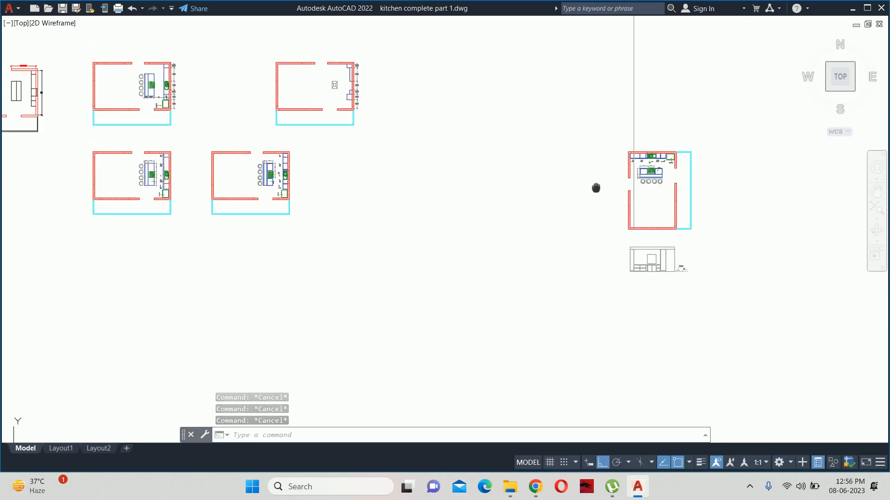
{"action": "left_click", "coordinate": [660, 110]}
{"action": "left_click", "coordinate": [600, 113]}
{"action": "key", "text": "Delete"}
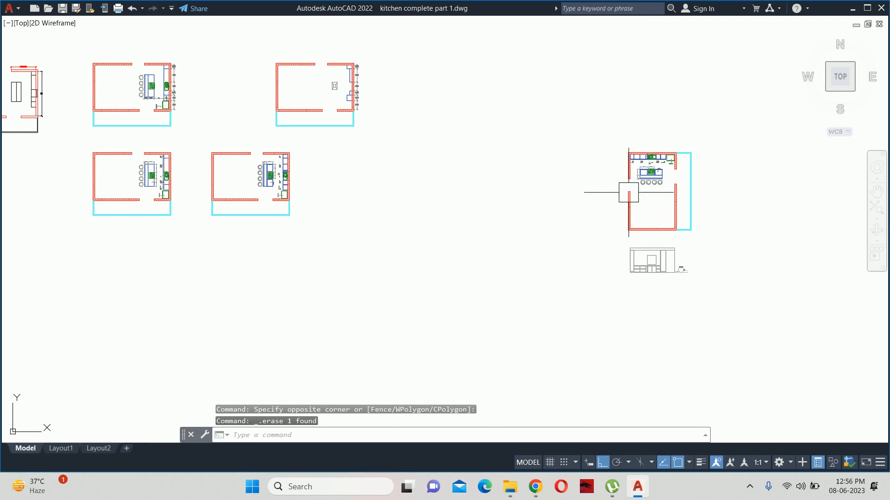
Step: Move the rotated kitchen plan horizontally to the left, clear of the elevation and closer to the other plans
{"action": "key", "text": "Escape"}
{"action": "type", "text": "c"}
{"action": "key", "text": "BackSpace"}
{"action": "type", "text": "m"}
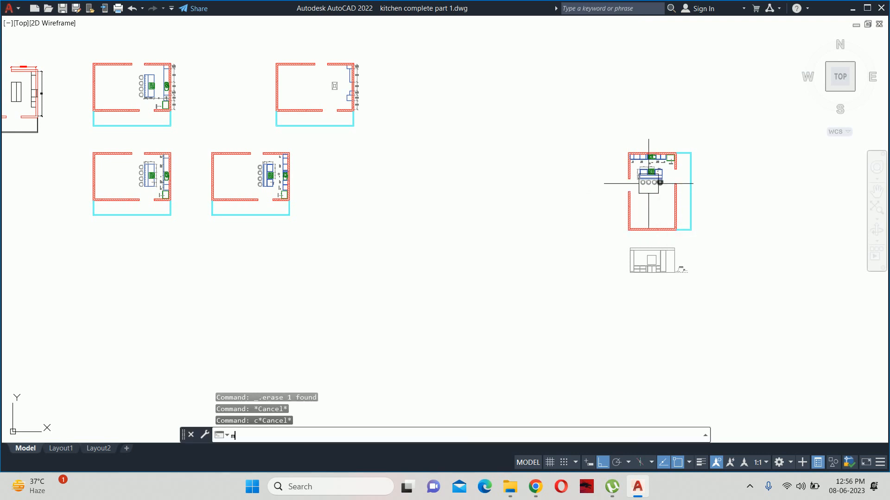
{"action": "key", "text": "Return"}
{"action": "scroll", "coordinate": [649, 183], "scroll_direction": "up", "scroll_amount": 4}
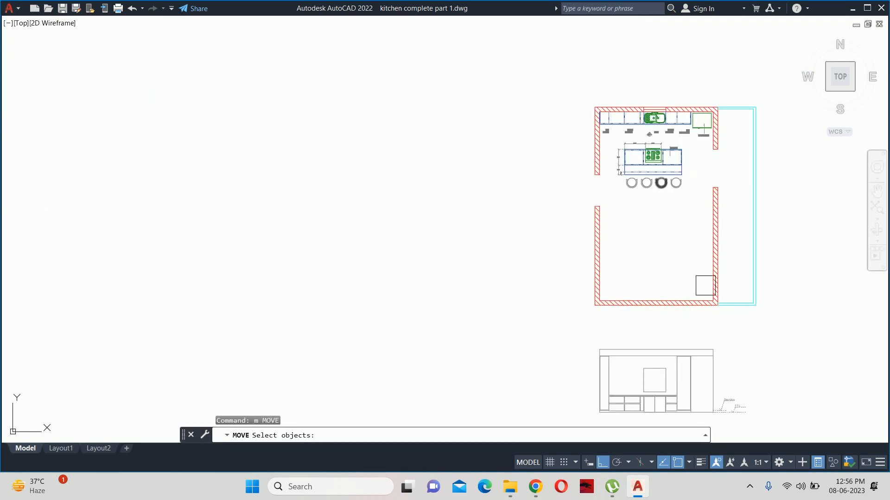
{"action": "scroll", "coordinate": [649, 191], "scroll_direction": "down", "scroll_amount": 4}
{"action": "left_click", "coordinate": [603, 122]}
{"action": "key", "text": "Return"}
{"action": "left_click", "coordinate": [642, 99]}
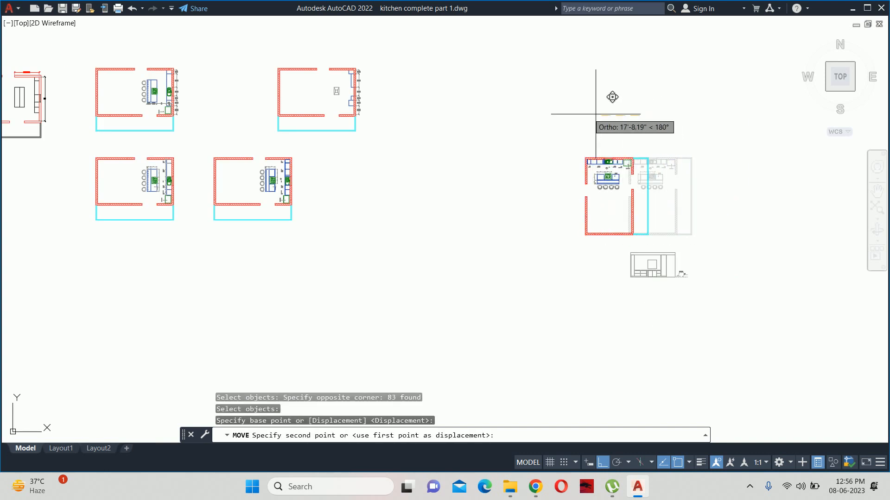
{"action": "left_click", "coordinate": [456, 97]}
{"action": "key", "text": "Escape"}
{"action": "key", "text": "Escape"}
{"action": "key", "text": "Escape"}
{"action": "middle_click_drag", "start_coordinate": [433, 114], "coordinate": [458, 122]}
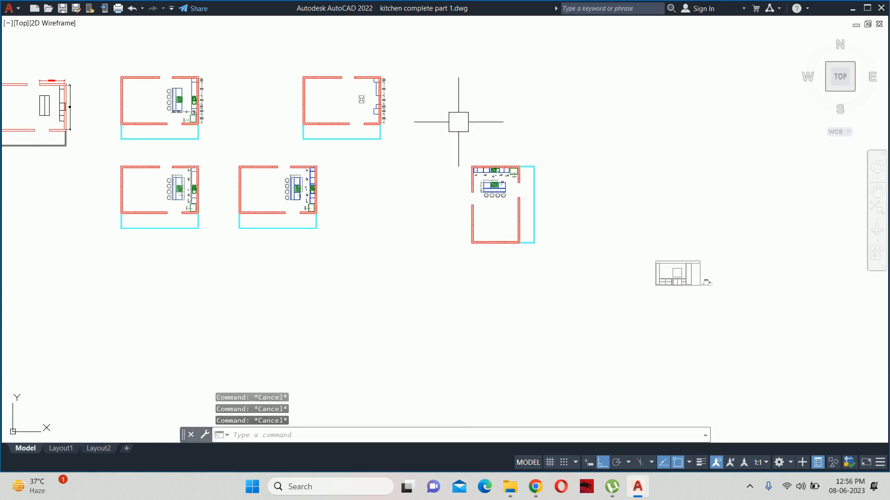
Step: Copy the upper kitchen plan without the island horizontally to the empty area above and right of the elevation
{"action": "type", "text": "co"}
{"action": "key", "text": "Return"}
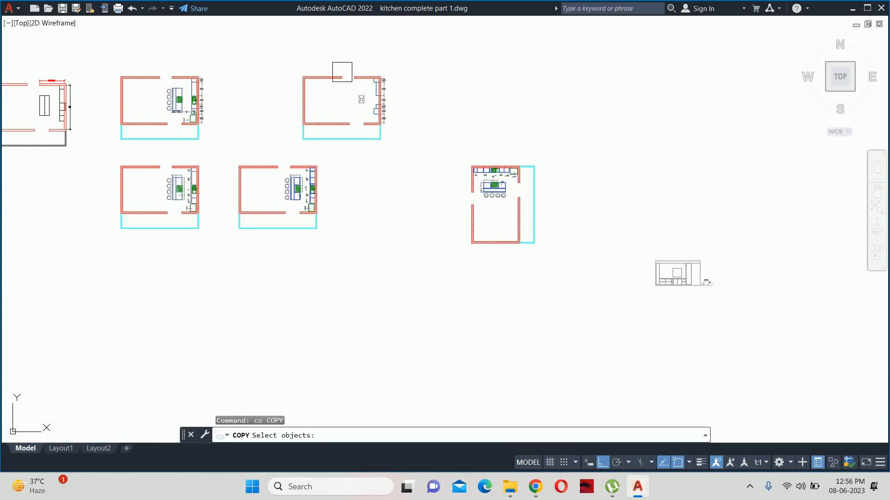
{"action": "left_click", "coordinate": [423, 144]}
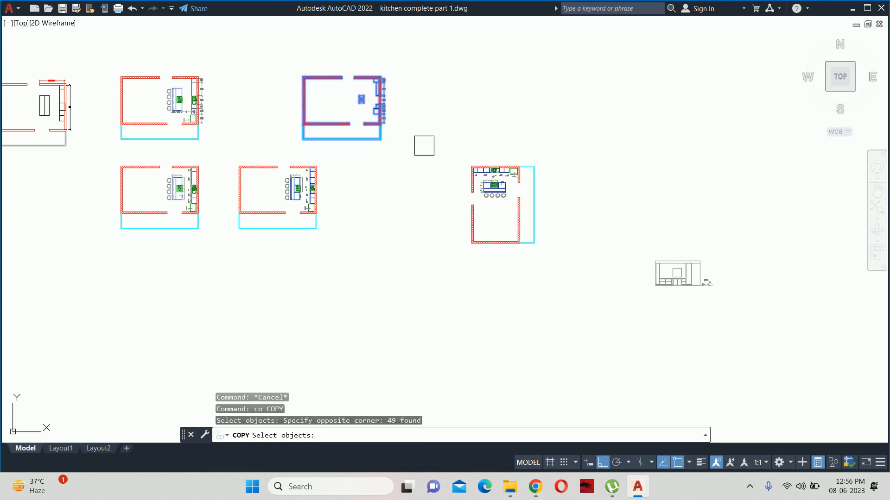
{"action": "key", "text": "Return"}
{"action": "left_click", "coordinate": [430, 125]}
{"action": "middle_click_drag", "start_coordinate": [663, 153], "coordinate": [420, 160]}
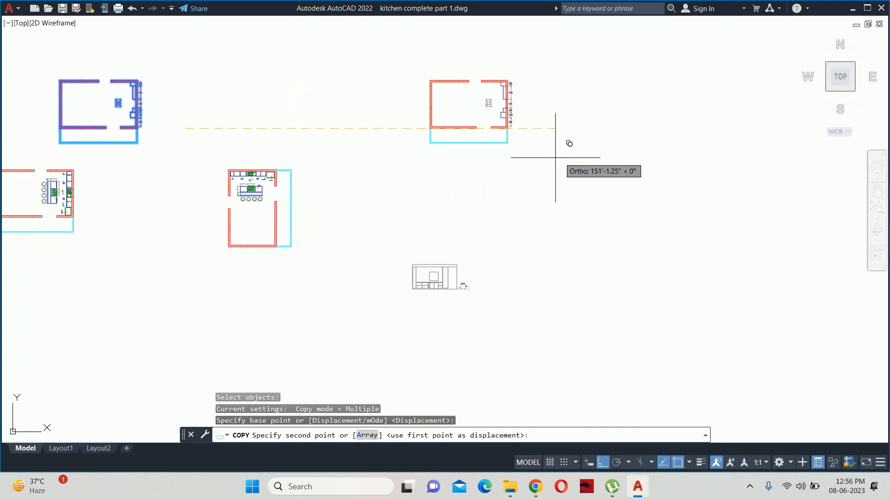
{"action": "left_click", "coordinate": [658, 155]}
{"action": "key", "text": "Escape"}
Step: Rotate the copied plan 90 degrees counterclockwise about its upper right outer wall corner so the counter wall faces up
{"action": "type", "text": "ro"}
{"action": "key", "text": "Return"}
{"action": "left_click", "coordinate": [656, 194]}
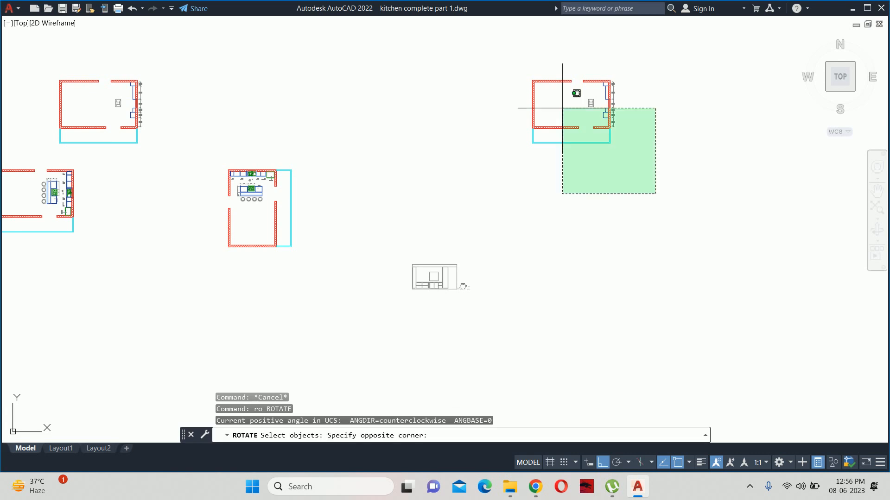
{"action": "left_click", "coordinate": [504, 77]}
{"action": "key", "text": "Return"}
{"action": "scroll", "coordinate": [593, 75], "scroll_direction": "up", "scroll_amount": 3}
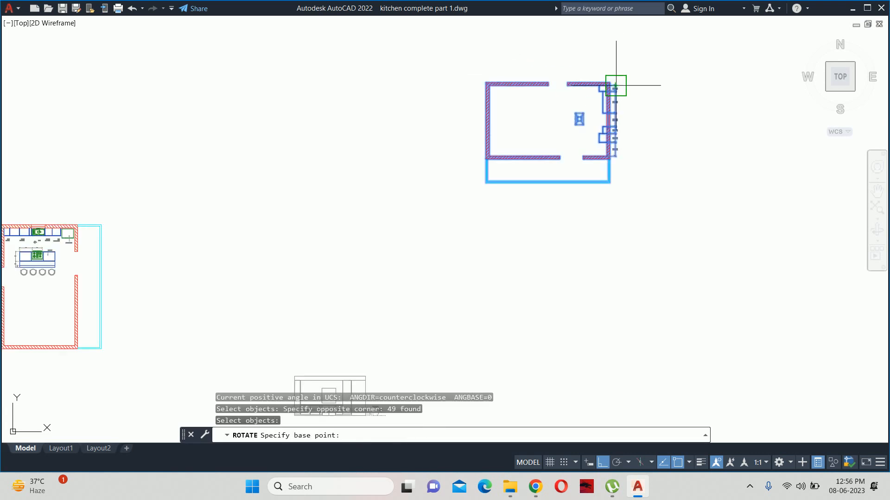
{"action": "left_click", "coordinate": [611, 84]}
{"action": "left_click", "coordinate": [606, 46]}
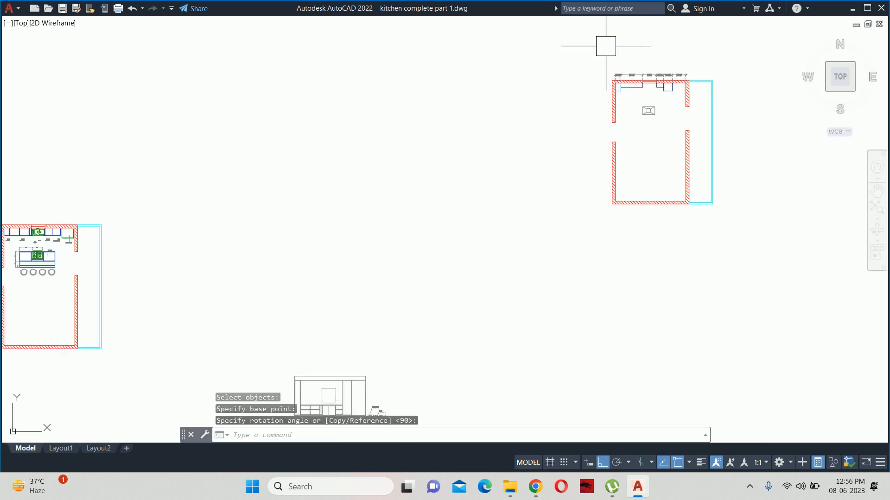
{"action": "key", "text": "Escape"}
{"action": "key", "text": "Escape"}
{"action": "key", "text": "Escape"}
Step: Draw a vertical guide line upward from the elevation's top left corner
{"action": "scroll", "coordinate": [607, 106], "scroll_direction": "down", "scroll_amount": 2}
{"action": "key", "text": "BackSpace"}
{"action": "type", "text": "l"}
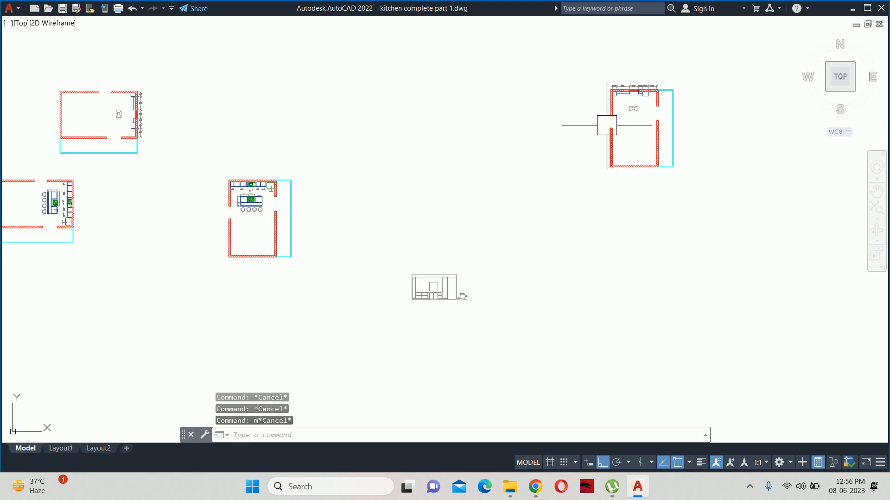
{"action": "key", "text": "Return"}
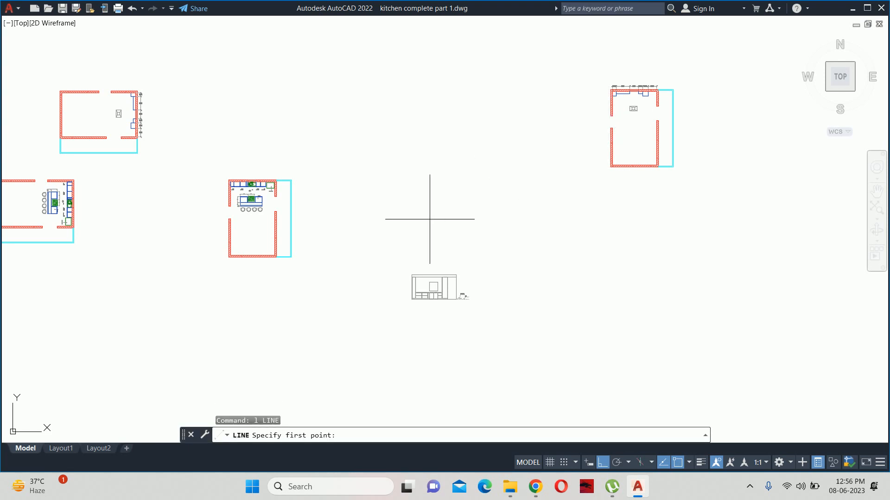
{"action": "left_click", "coordinate": [412, 275]}
{"action": "left_click", "coordinate": [406, 197]}
{"action": "key", "text": "Escape"}
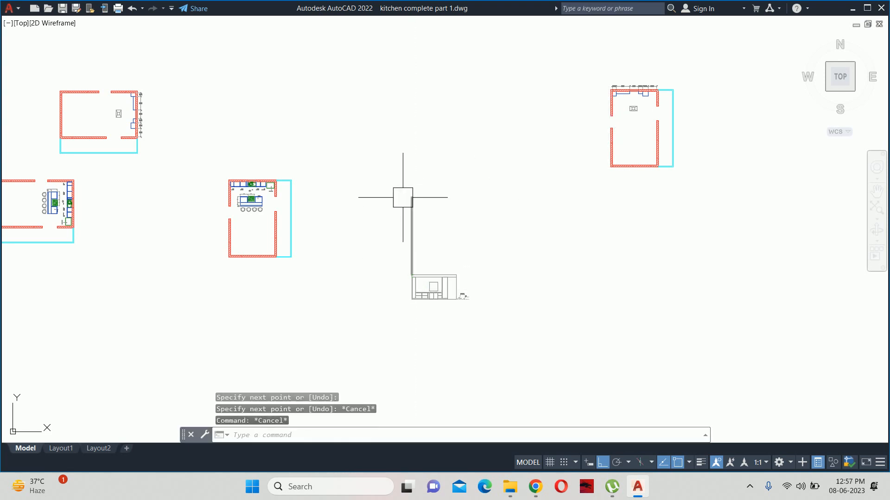
Step: Move the rotated plan copy by its inner lower left wall corner onto the vertical guide line above the elevation
{"action": "type", "text": "m"}
{"action": "key", "text": "Return"}
{"action": "left_click", "coordinate": [521, 58]}
{"action": "left_click", "coordinate": [710, 163]}
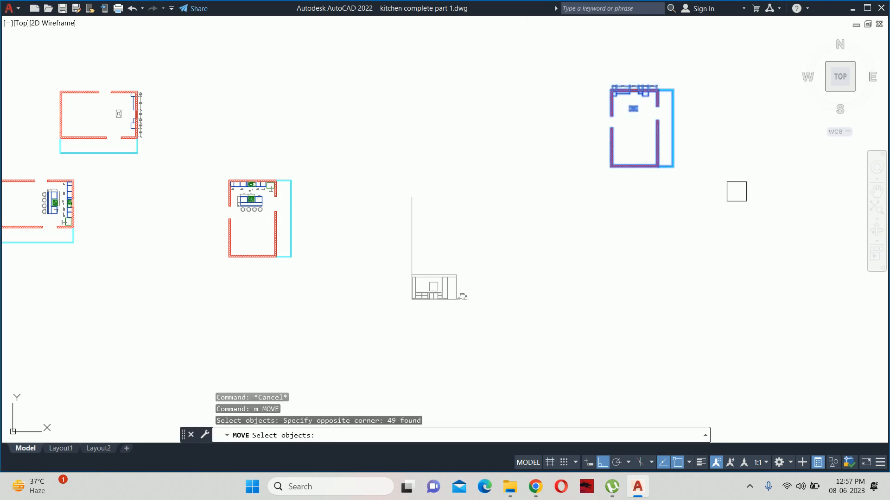
{"action": "key", "text": "Return"}
{"action": "scroll", "coordinate": [619, 157], "scroll_direction": "up", "scroll_amount": 4}
{"action": "scroll", "coordinate": [588, 166], "scroll_direction": "up", "scroll_amount": 7}
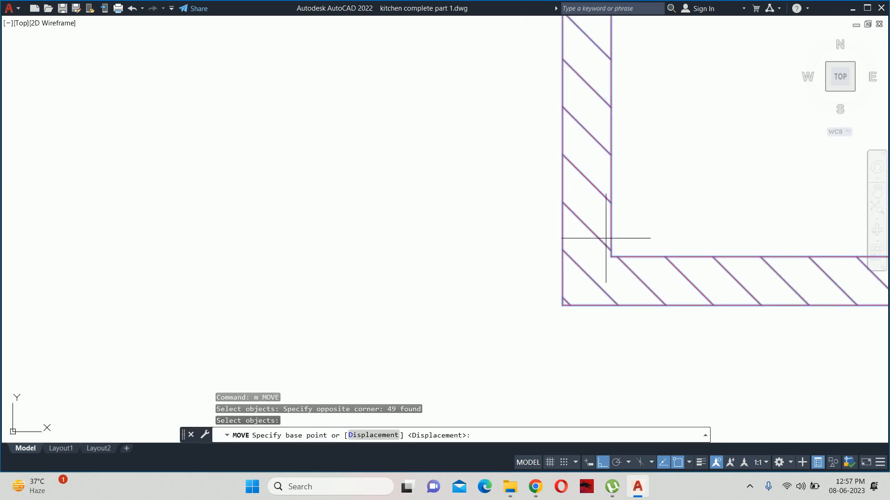
{"action": "left_click", "coordinate": [611, 257]}
{"action": "scroll", "coordinate": [503, 177], "scroll_direction": "down", "scroll_amount": 8}
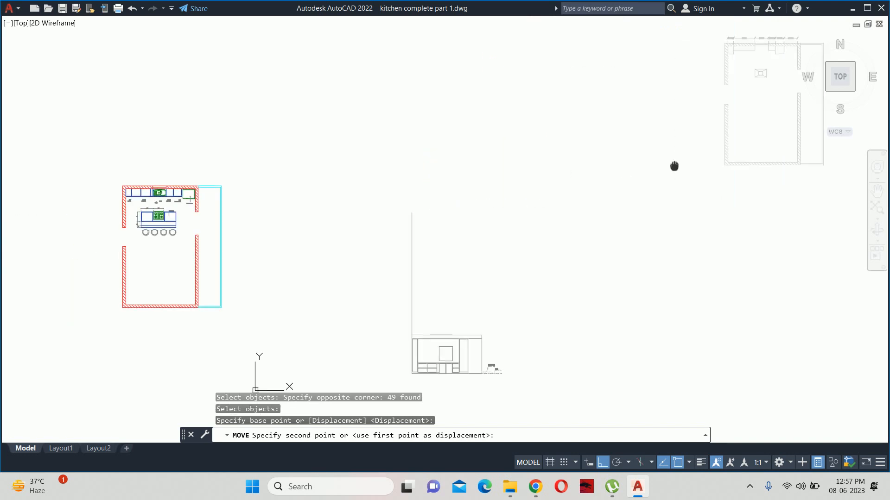
{"action": "left_click", "coordinate": [457, 268]}
{"action": "key", "text": "Escape"}
{"action": "key", "text": "Escape"}
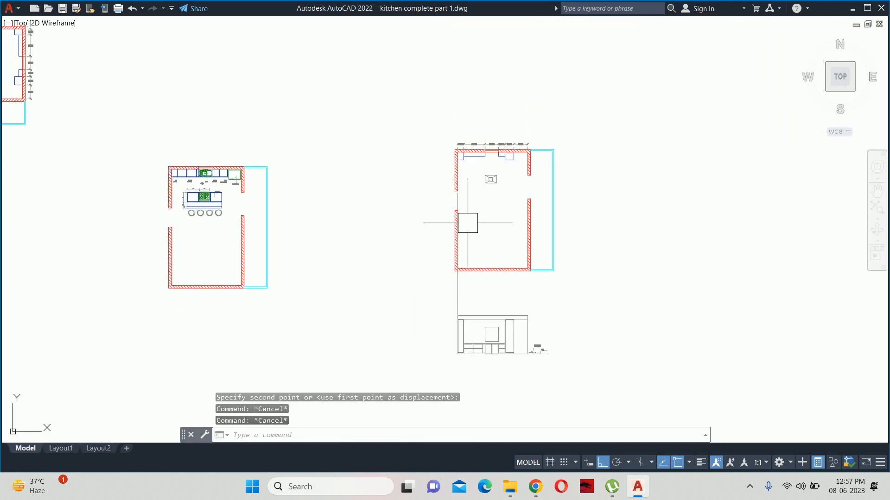
Step: Delete the vertical guide line between the aligned plan and the elevation
{"action": "scroll", "coordinate": [456, 204], "scroll_direction": "up", "scroll_amount": 4}
{"action": "scroll", "coordinate": [455, 204], "scroll_direction": "down", "scroll_amount": 4}
{"action": "left_click", "coordinate": [457, 208]}
{"action": "key", "text": "Delete"}
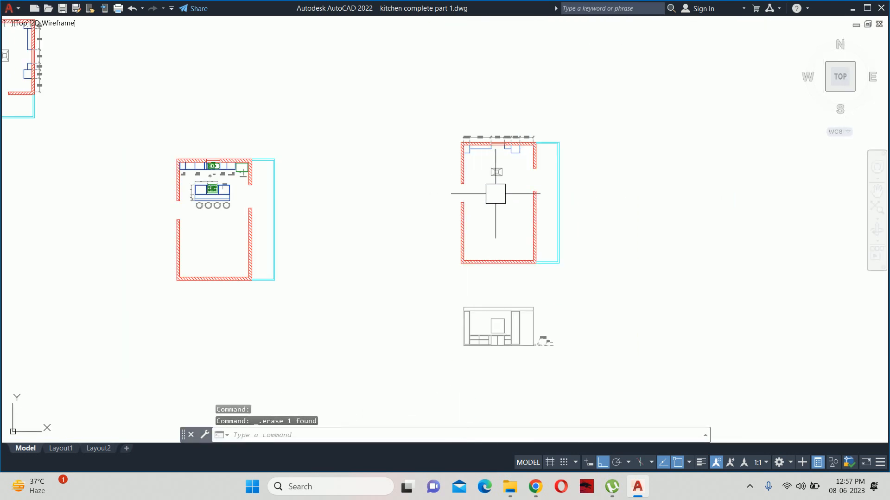
{"action": "key", "text": "Escape"}
{"action": "key", "text": "Escape"}
{"action": "key", "text": "Escape"}
{"action": "scroll", "coordinate": [484, 252], "scroll_direction": "up", "scroll_amount": 2}
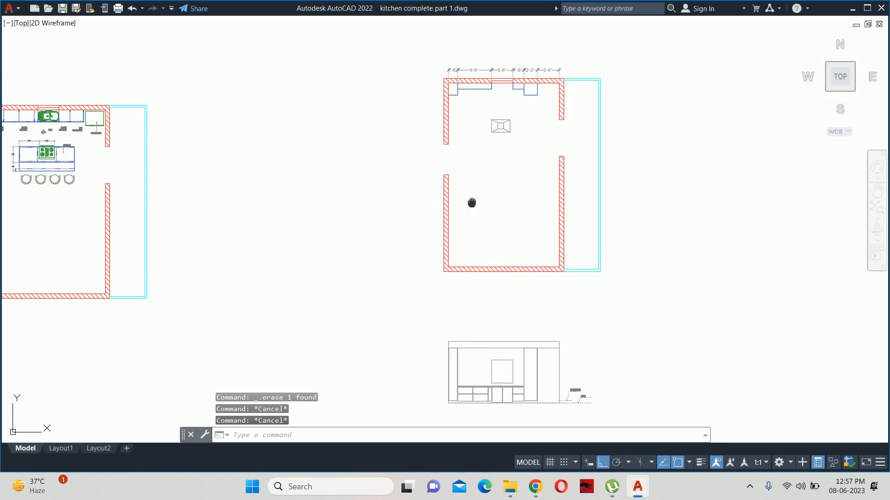
{"action": "type", "text": "xl"}
{"action": "key", "text": "Escape"}
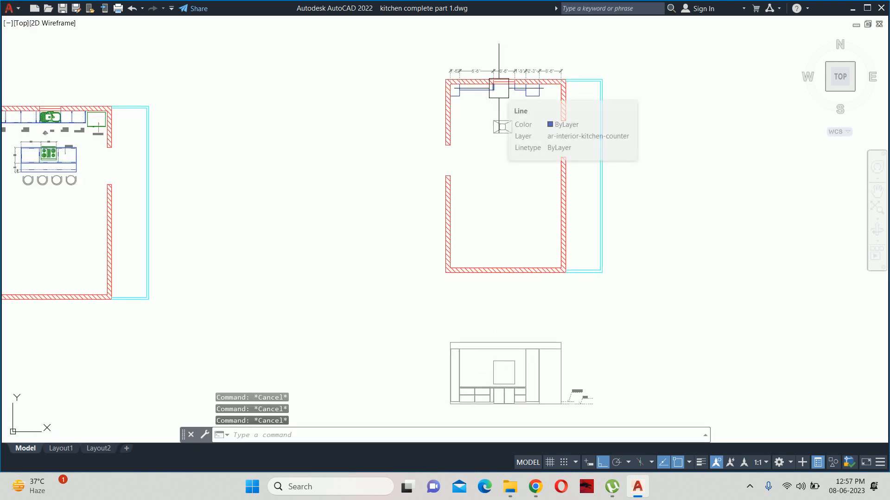
Step: Offset the countertop's top line 24" upward in the elevation
{"action": "middle_click_drag", "start_coordinate": [504, 222], "coordinate": [504, 179]}
{"action": "scroll", "coordinate": [460, 288], "scroll_direction": "up", "scroll_amount": 6}
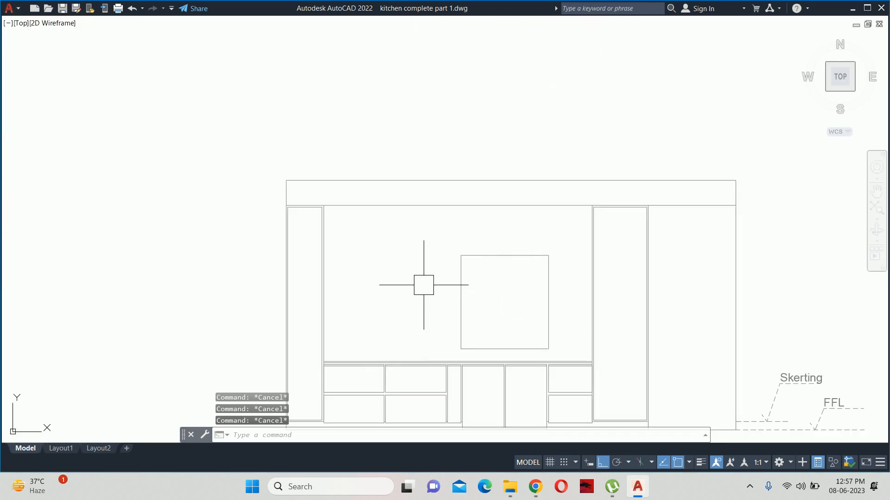
{"action": "type", "text": "o"}
{"action": "key", "text": "Return"}
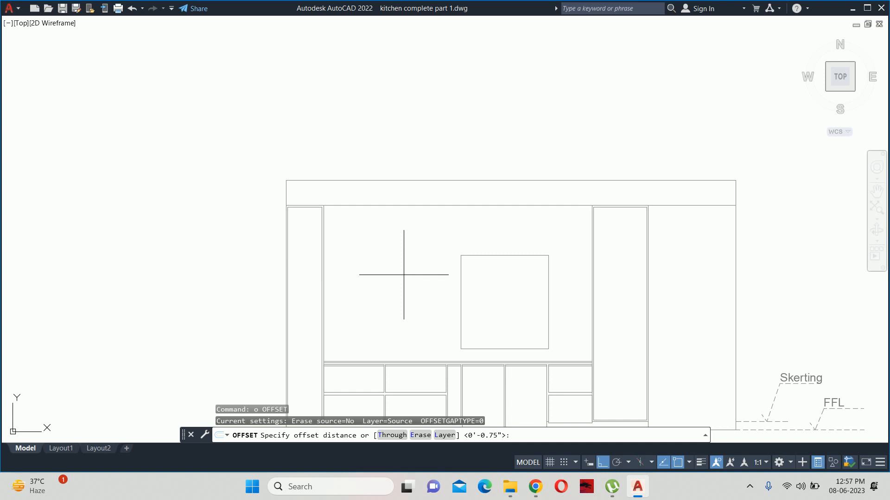
{"action": "type", "text": "24"}
{"action": "key", "text": "Return"}
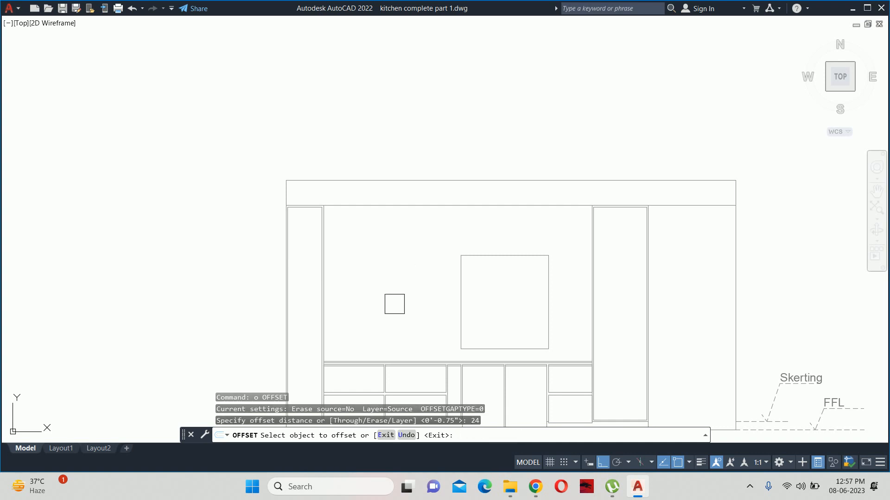
{"action": "scroll", "coordinate": [369, 366], "scroll_direction": "up", "scroll_amount": 5}
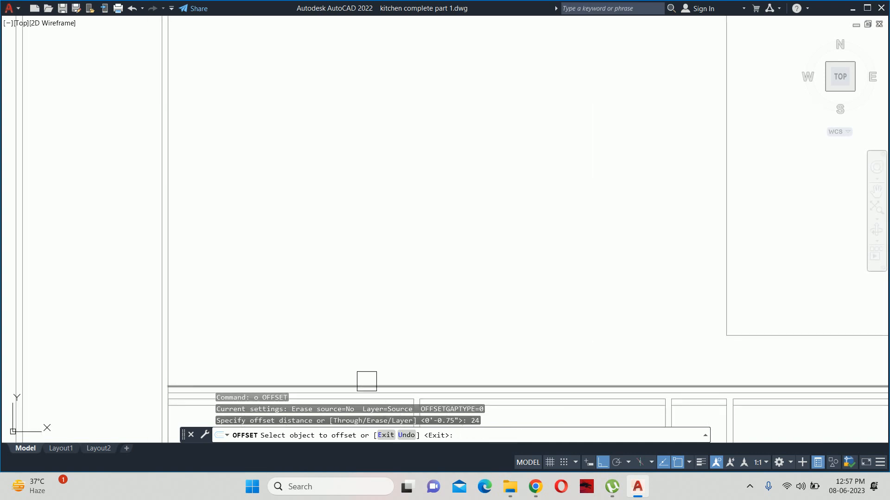
{"action": "left_click", "coordinate": [366, 381]}
{"action": "left_click", "coordinate": [375, 222]}
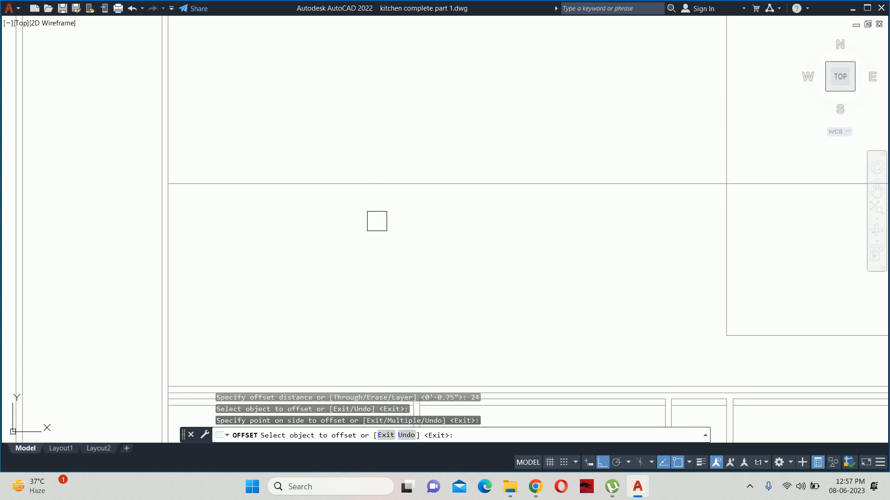
{"action": "key", "text": "Escape"}
{"action": "key", "text": "Escape"}
{"action": "scroll", "coordinate": [381, 222], "scroll_direction": "down", "scroll_amount": 4}
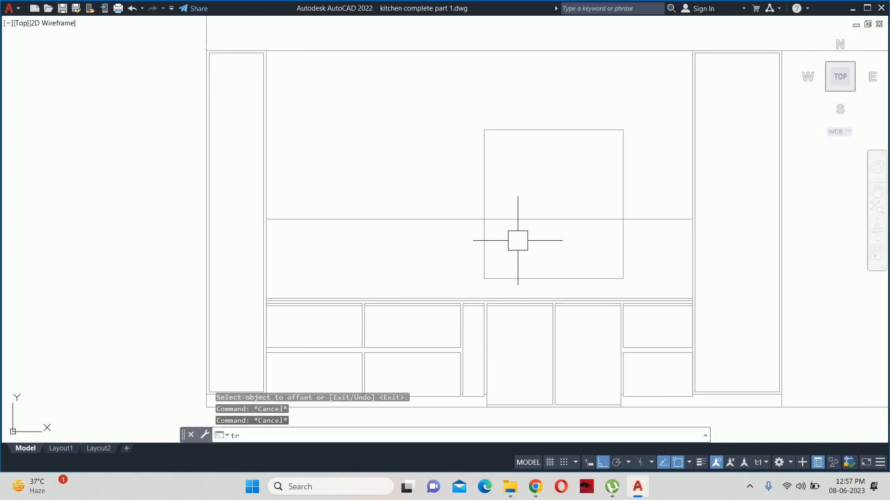
Step: Trim the part of the new horizontal line that crosses the window
{"action": "type", "text": "tr"}
{"action": "key", "text": "Return"}
{"action": "left_click", "coordinate": [546, 219]}
{"action": "key", "text": "Escape"}
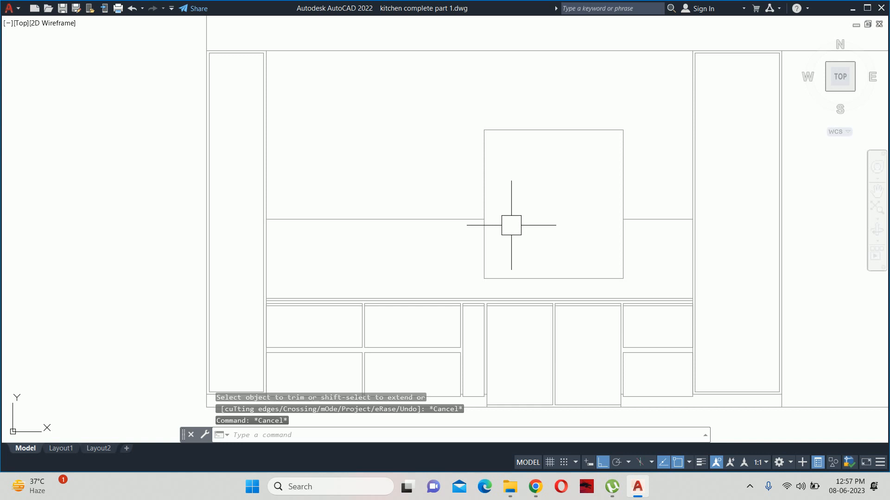
{"action": "middle_click_drag", "start_coordinate": [426, 232], "coordinate": [454, 234]}
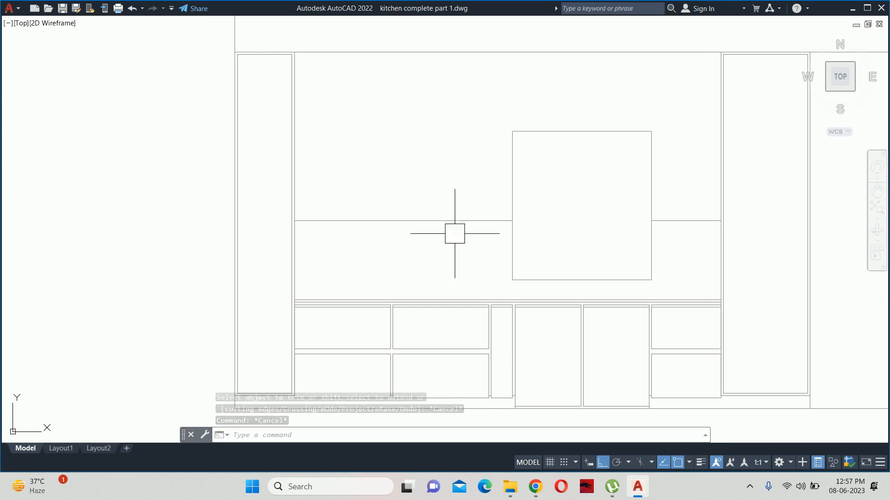
{"action": "key", "text": "Escape"}
{"action": "key", "text": "Escape"}
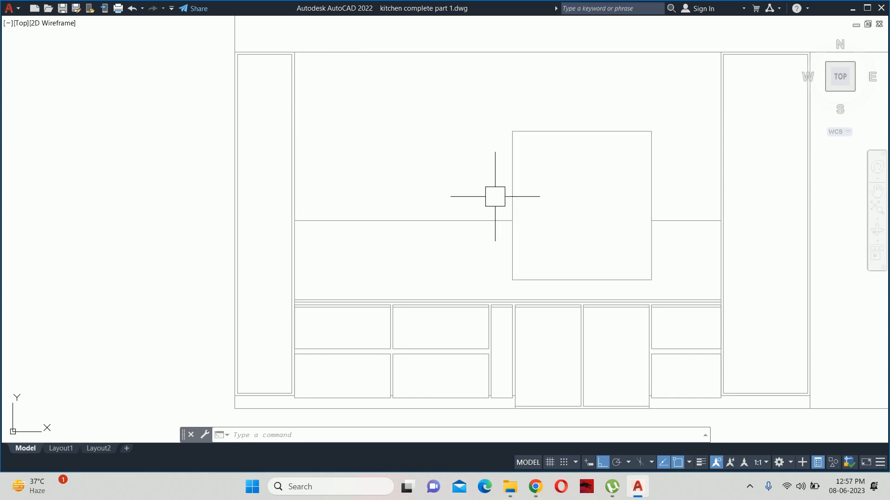
Step: Offset the horizontal lines on both sides of the window 8" upward
{"action": "key", "text": "Return"}
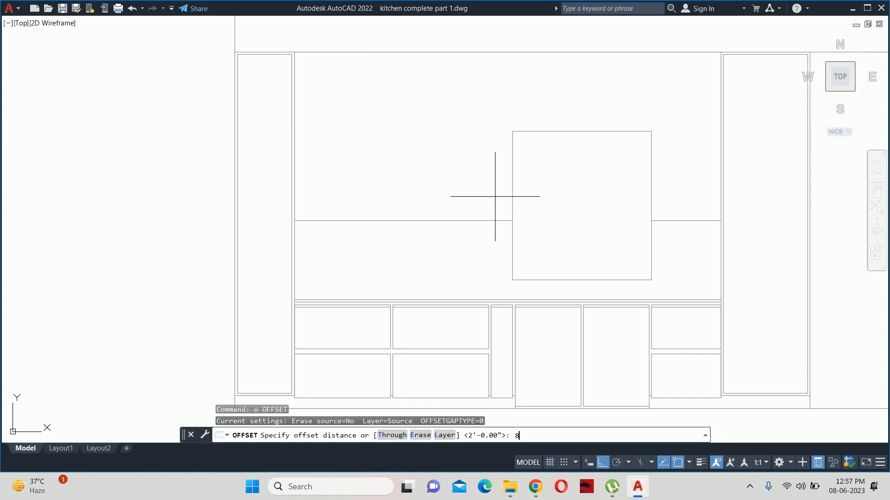
{"action": "type", "text": "8"}
{"action": "key", "text": "Return"}
{"action": "left_click", "coordinate": [432, 220]}
{"action": "left_click", "coordinate": [429, 166]}
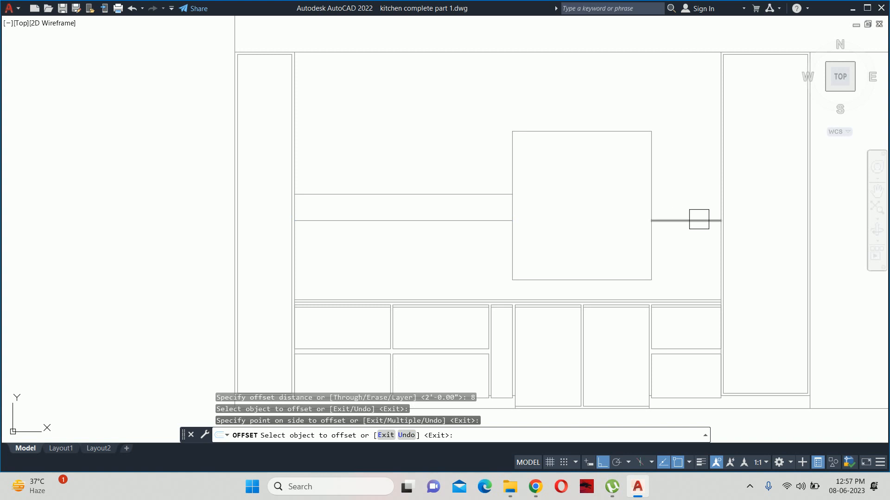
{"action": "left_click", "coordinate": [699, 219]}
{"action": "left_click", "coordinate": [693, 176]}
{"action": "key", "text": "Escape"}
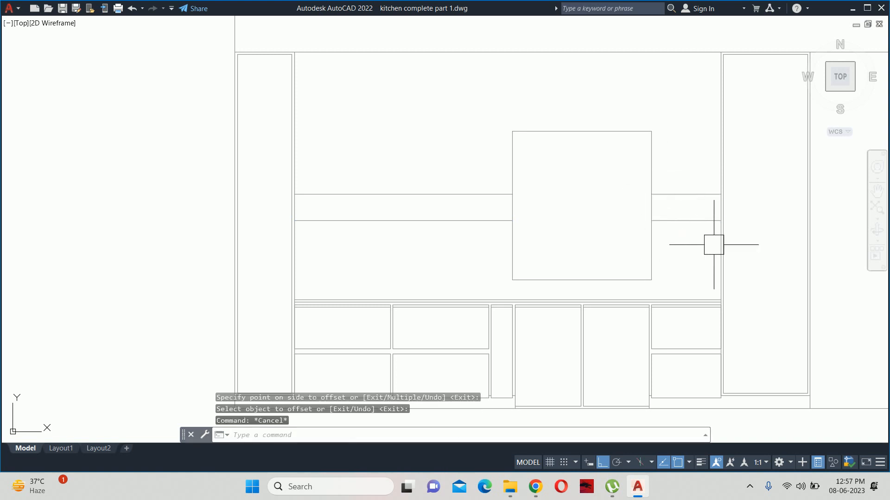
{"action": "middle_click_drag", "start_coordinate": [695, 266], "coordinate": [692, 281]}
{"action": "key", "text": "Escape"}
{"action": "key", "text": "Escape"}
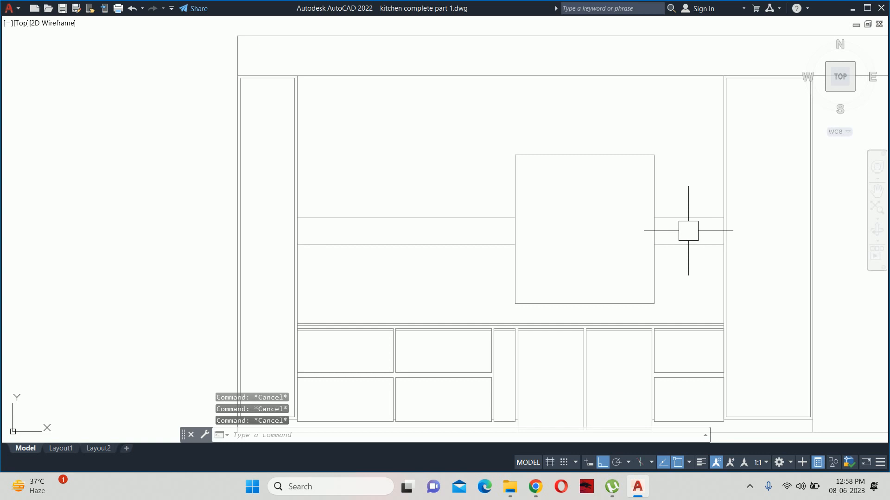
Step: Draw a vertical line from the window's top right corner up to the horizontal line above the tall sections
{"action": "middle_click_drag", "start_coordinate": [669, 228], "coordinate": [669, 237]}
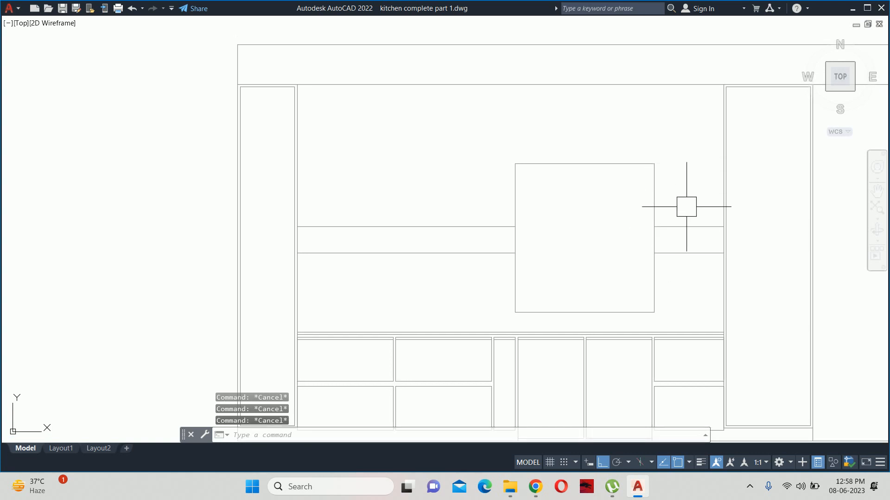
{"action": "type", "text": "l"}
{"action": "key", "text": "Return"}
{"action": "left_click", "coordinate": [654, 164]}
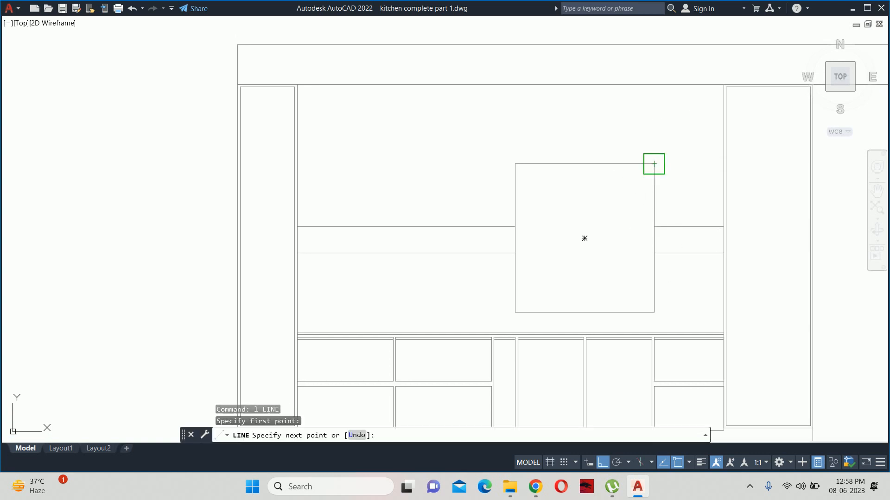
{"action": "left_click", "coordinate": [654, 85]}
{"action": "key", "text": "Escape"}
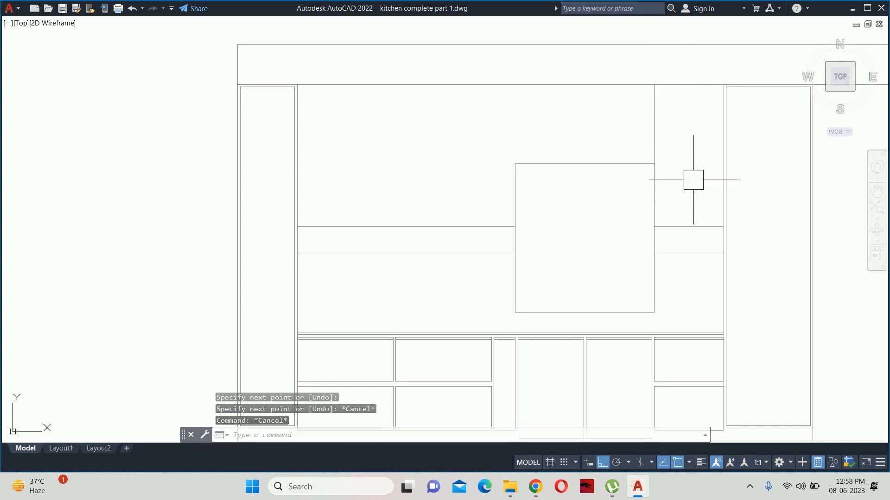
Step: Draw a vertical line from the window's top left corner up to the horizontal line above the tall sections
{"action": "middle_click_drag", "start_coordinate": [692, 154], "coordinate": [690, 175]}
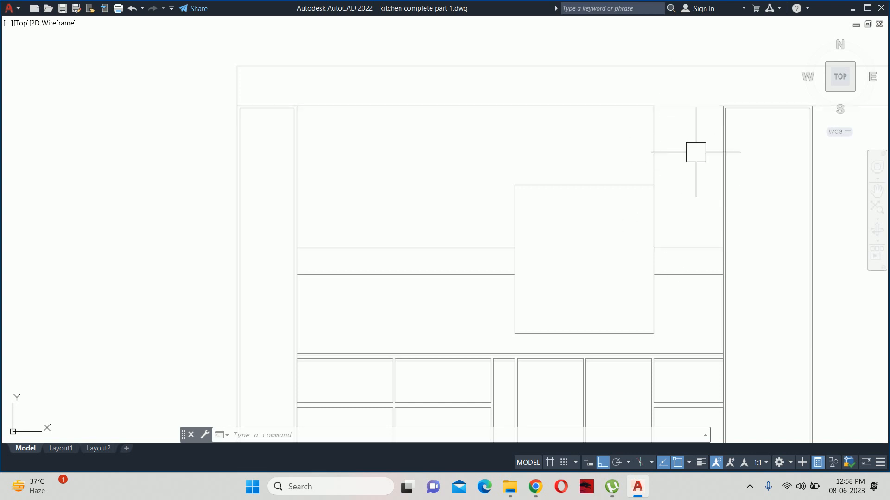
{"action": "type", "text": "l"}
{"action": "key", "text": "Return"}
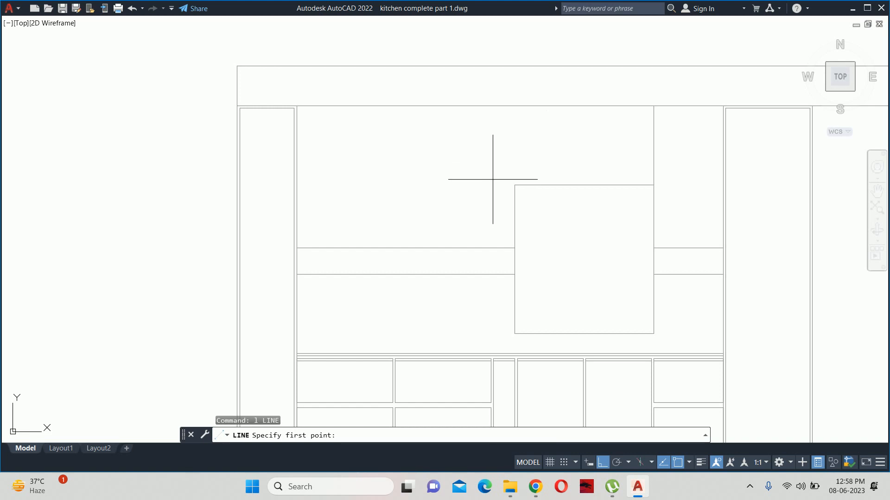
{"action": "left_click", "coordinate": [515, 186]}
{"action": "key", "text": "Escape"}
{"action": "key", "text": "Escape"}
{"action": "key", "text": "Escape"}
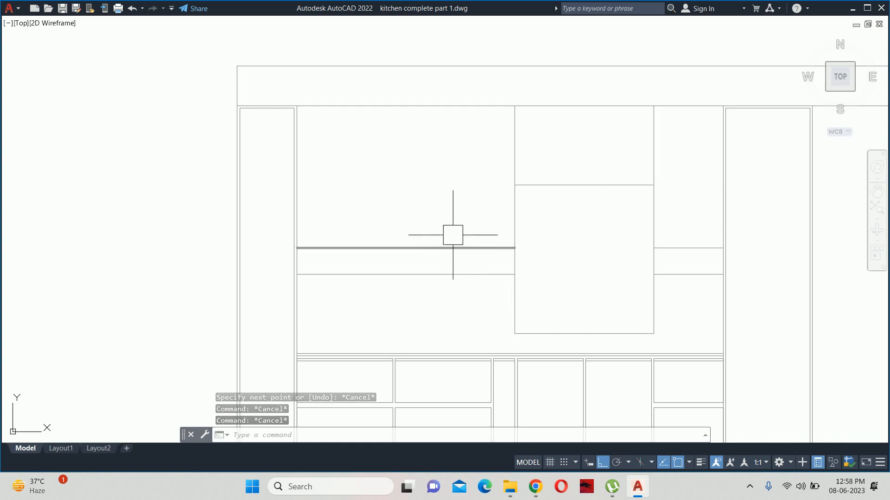
{"action": "middle_click_drag", "start_coordinate": [408, 228], "coordinate": [450, 224]}
{"action": "key", "text": "Escape"}
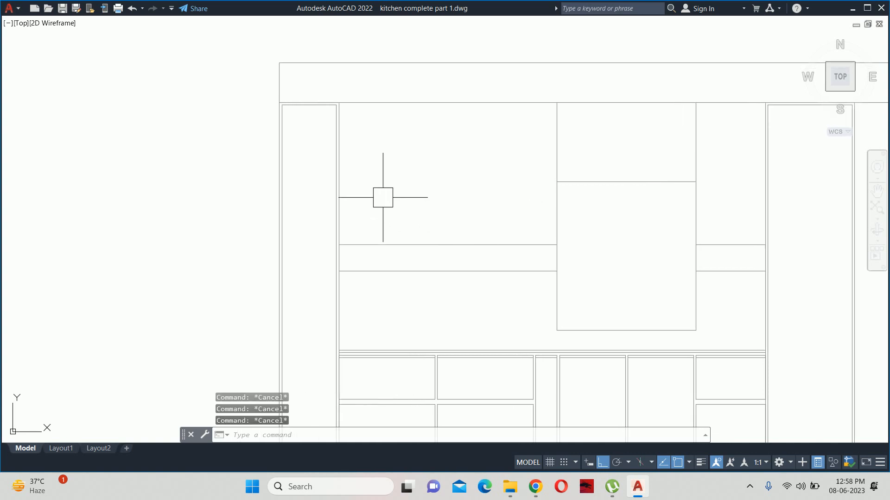
Step: Divide the upper of the two horizontal lines left of the window into 3 equal segments
{"action": "middle_click_drag", "start_coordinate": [395, 207], "coordinate": [410, 209]}
{"action": "type", "text": "div"}
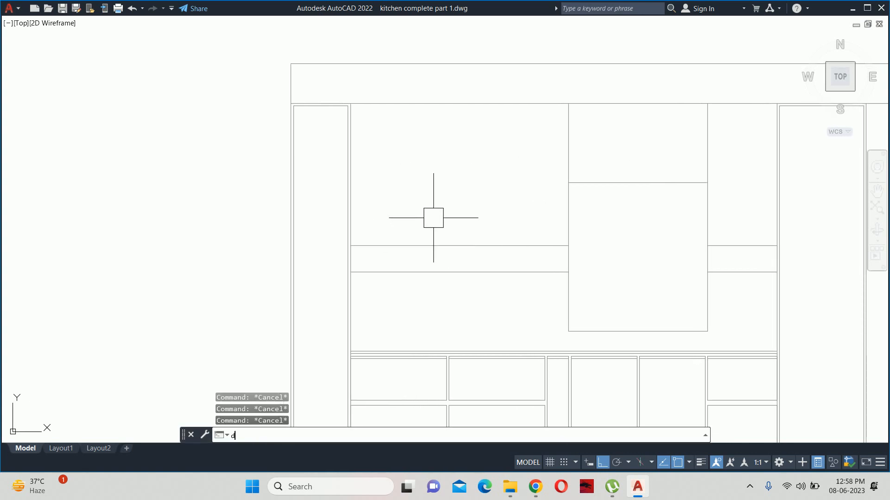
{"action": "key", "text": "Return"}
{"action": "left_click", "coordinate": [431, 243]}
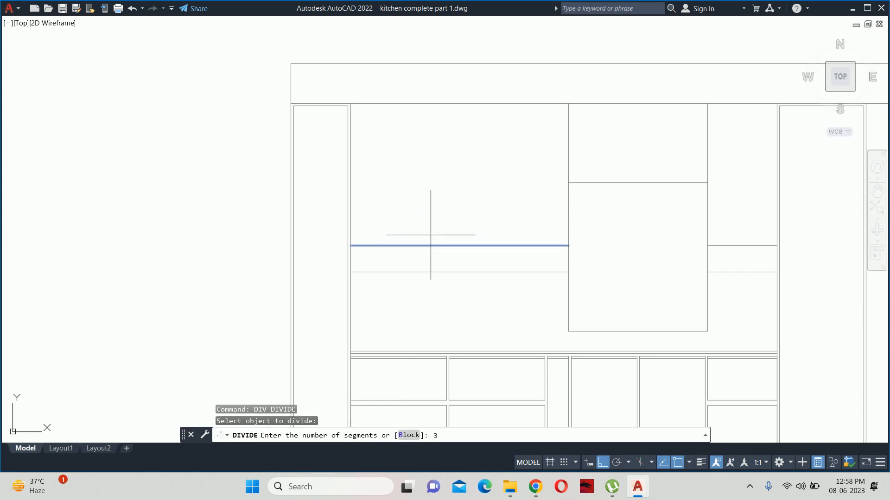
Step: Divide the bottom line of the upper cabinet area beside the chimney space into 3 equal segments
{"action": "key", "text": "Return"}
{"action": "key", "text": "Escape"}
{"action": "key", "text": "Escape"}
{"action": "key", "text": "Escape"}
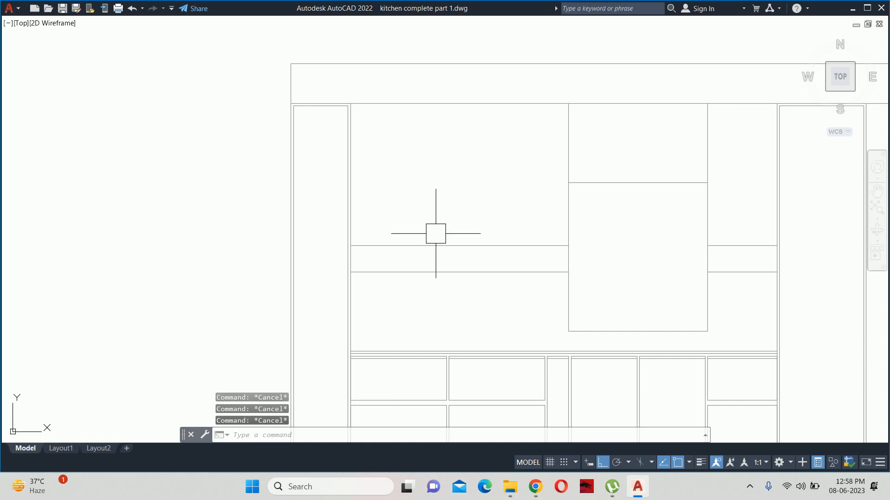
Step: Set the point style to the X marker so the division points show
{"action": "type", "text": "ddp"}
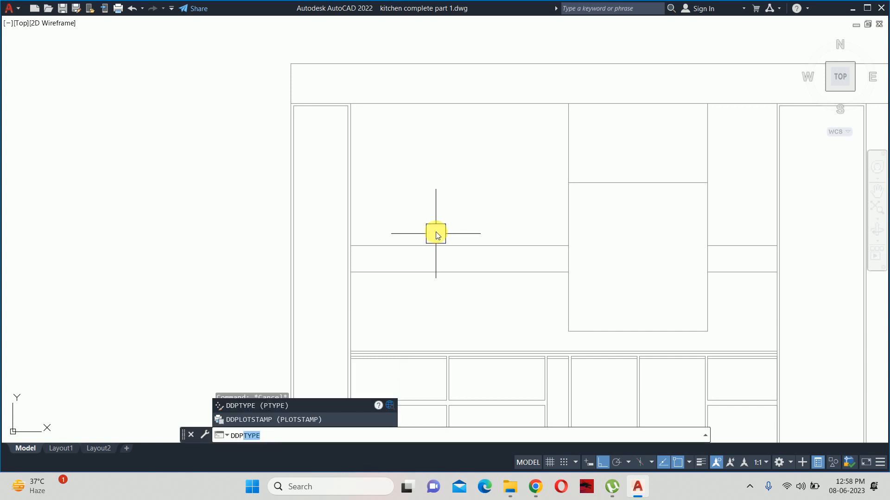
{"action": "key", "text": "Return"}
{"action": "left_click", "coordinate": [475, 181]}
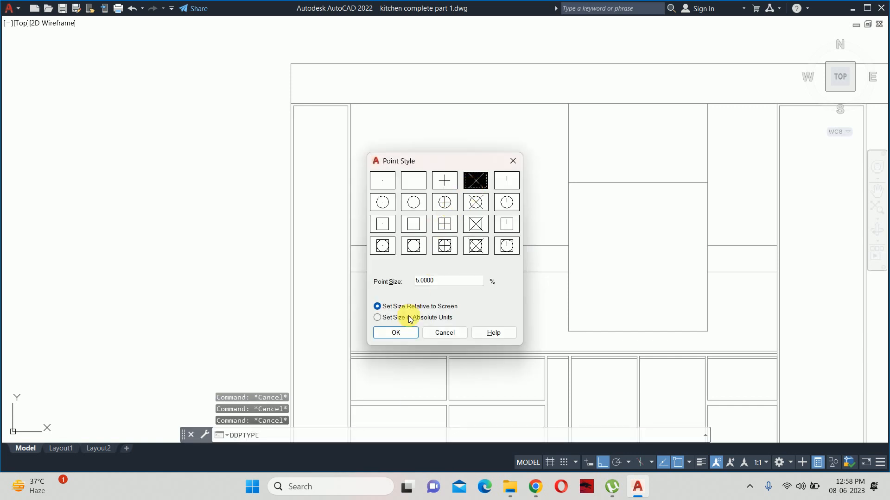
{"action": "left_click", "coordinate": [395, 333]}
Step: Draw vertical lines from the two division points up to the upper cabinet's top line, forming three shutters
{"action": "type", "text": "l"}
{"action": "key", "text": "Return"}
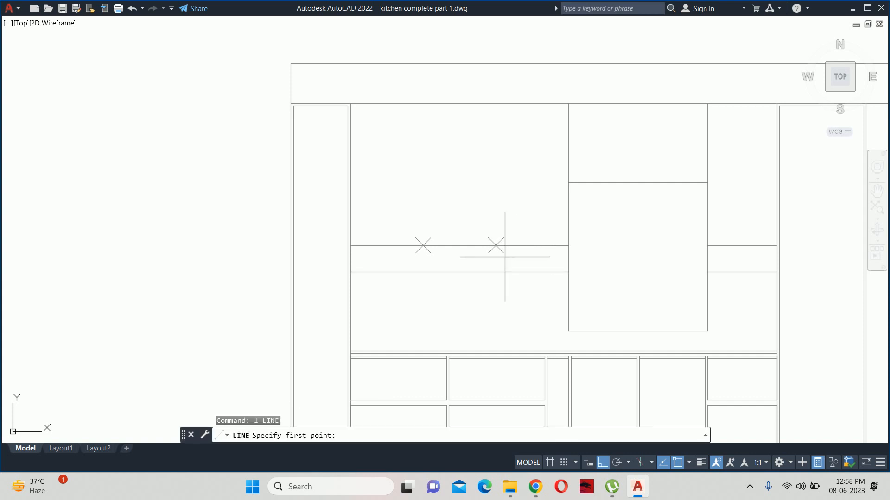
{"action": "left_click", "coordinate": [495, 246]}
{"action": "key", "text": "Return"}
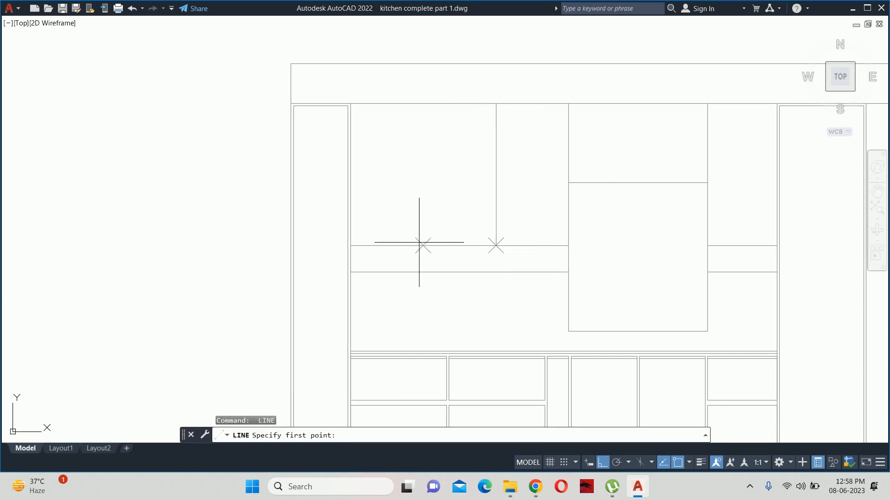
{"action": "left_click", "coordinate": [422, 245]}
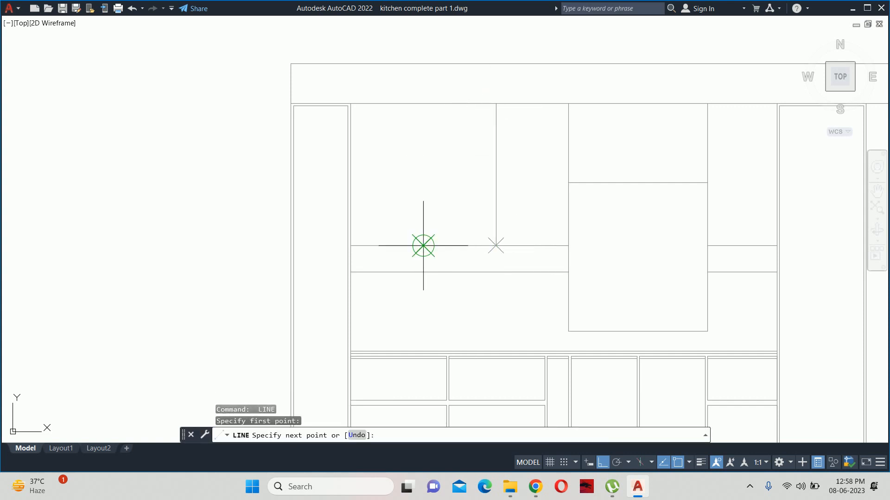
{"action": "left_click", "coordinate": [419, 104]}
{"action": "key", "text": "Escape"}
{"action": "key", "text": "Escape"}
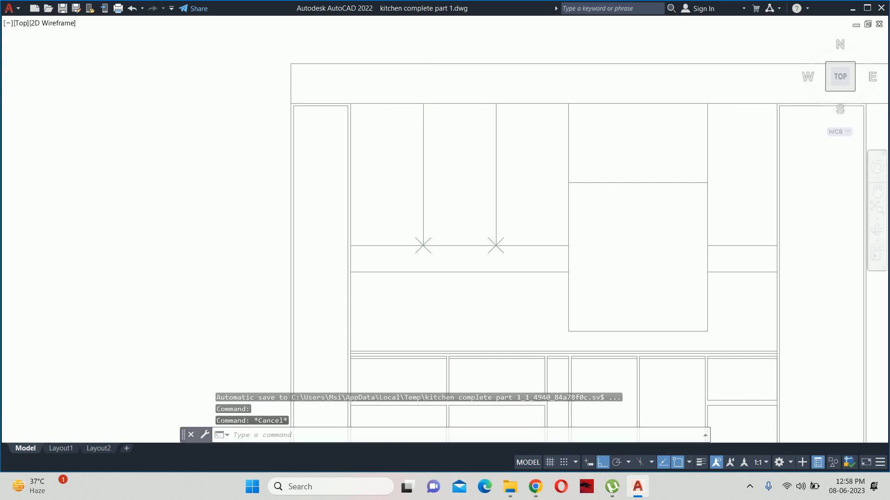
{"action": "scroll", "coordinate": [471, 156], "scroll_direction": "down", "scroll_amount": 2}
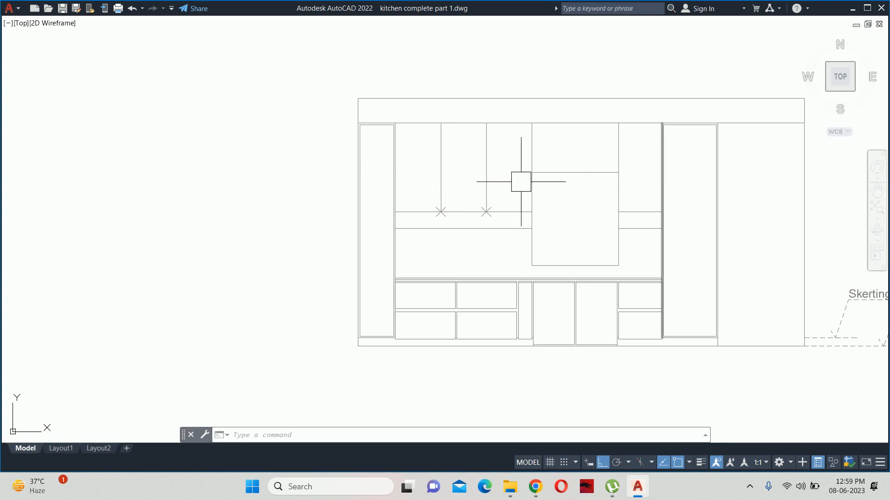
{"action": "key", "text": "Escape"}
{"action": "key", "text": "Escape"}
{"action": "key", "text": "Escape"}
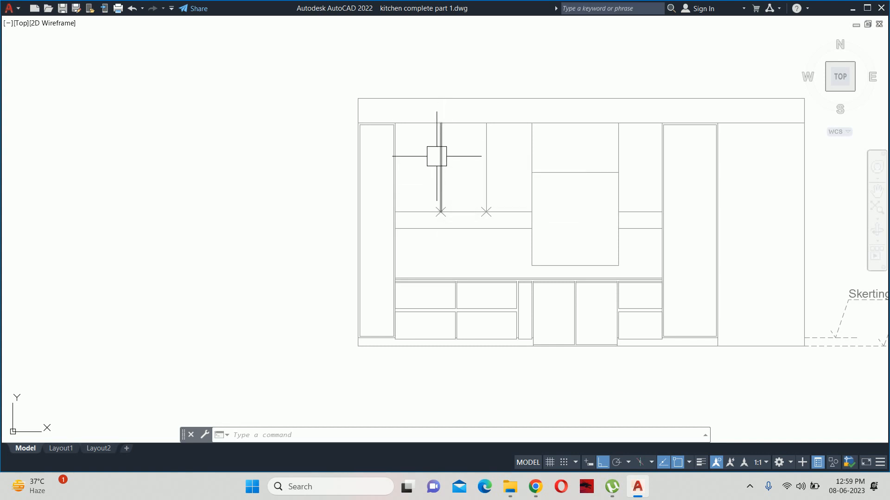
Step: Erase the two X point markers on the upper cabinet's bottom line
{"action": "scroll", "coordinate": [441, 193], "scroll_direction": "up", "scroll_amount": 2}
{"action": "left_click", "coordinate": [413, 192]}
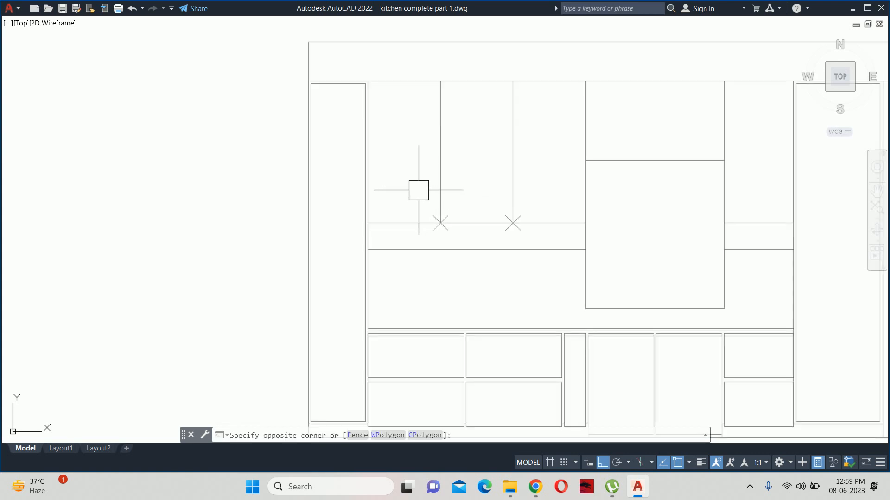
{"action": "left_click", "coordinate": [543, 227]}
{"action": "key", "text": "Delete"}
{"action": "key", "text": "Escape"}
{"action": "key", "text": "Escape"}
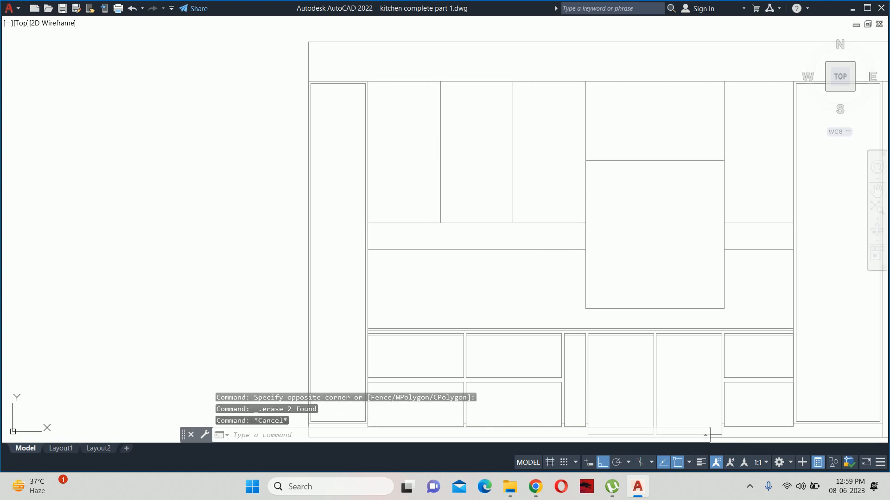
Step: Examine the divided upper cabinets, the strip beneath them and the base units in the kitchen elevation
{"action": "scroll", "coordinate": [735, 139], "scroll_direction": "down", "scroll_amount": 2}
{"action": "middle_click", "coordinate": [586, 169]}
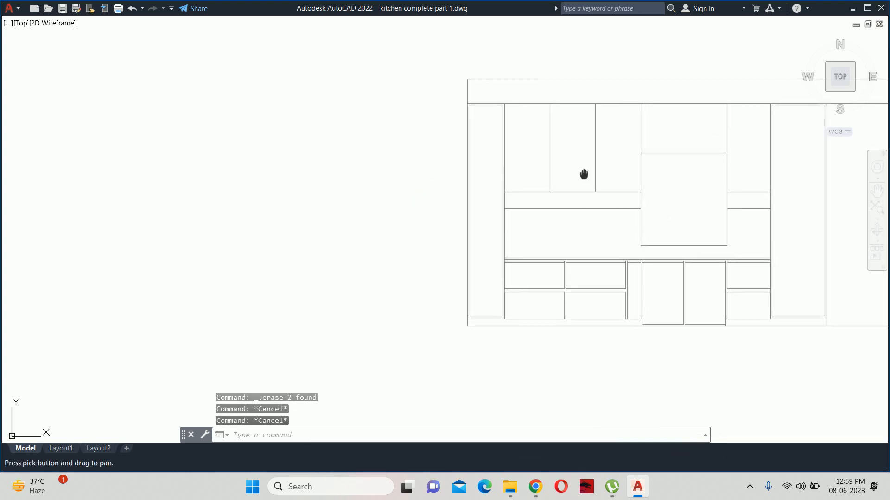
{"action": "scroll", "coordinate": [567, 158], "scroll_direction": "up", "scroll_amount": 2}
{"action": "middle_click_drag", "start_coordinate": [511, 185], "coordinate": [515, 184]}
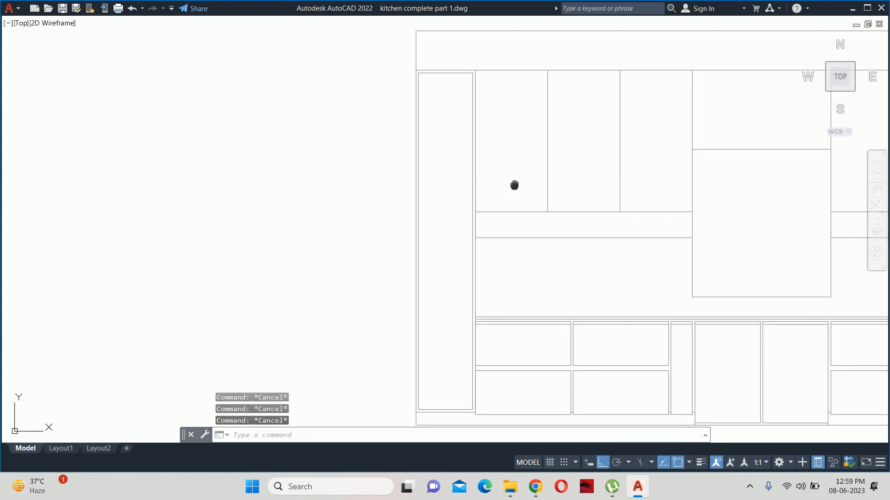
{"action": "scroll", "coordinate": [552, 194], "scroll_direction": "up", "scroll_amount": 2}
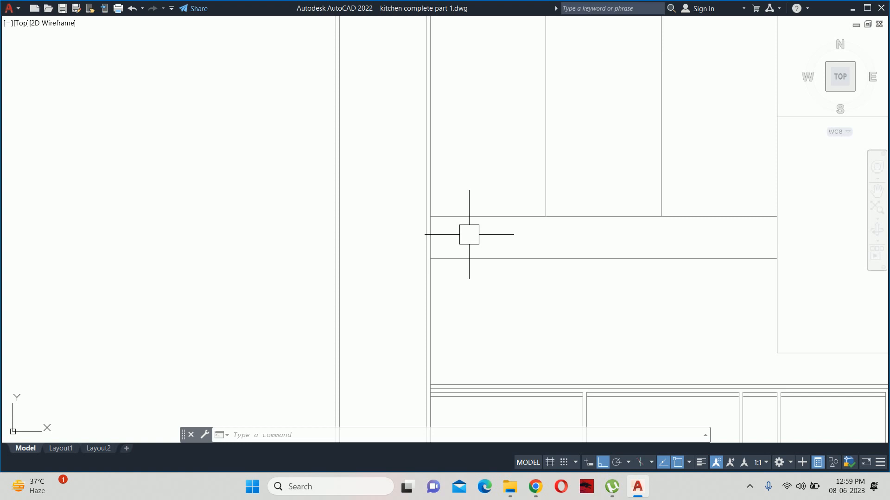
{"action": "scroll", "coordinate": [490, 220], "scroll_direction": "down", "scroll_amount": 3}
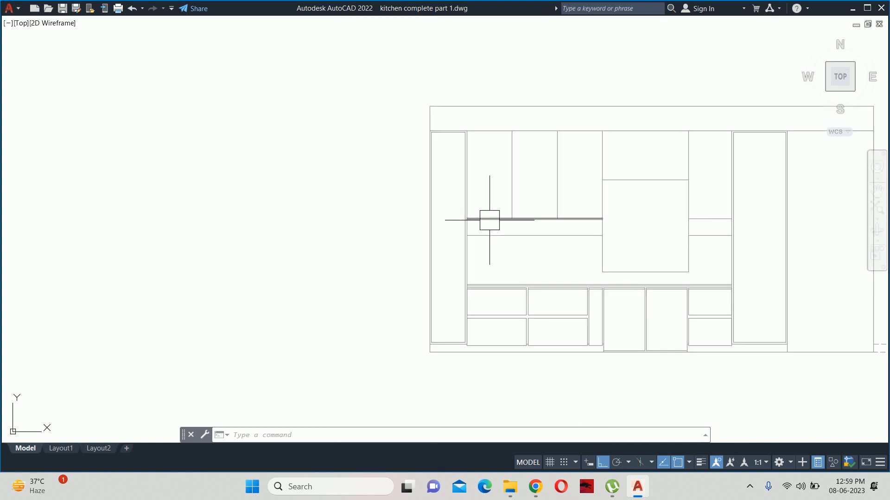
{"action": "scroll", "coordinate": [499, 241], "scroll_direction": "up", "scroll_amount": 5}
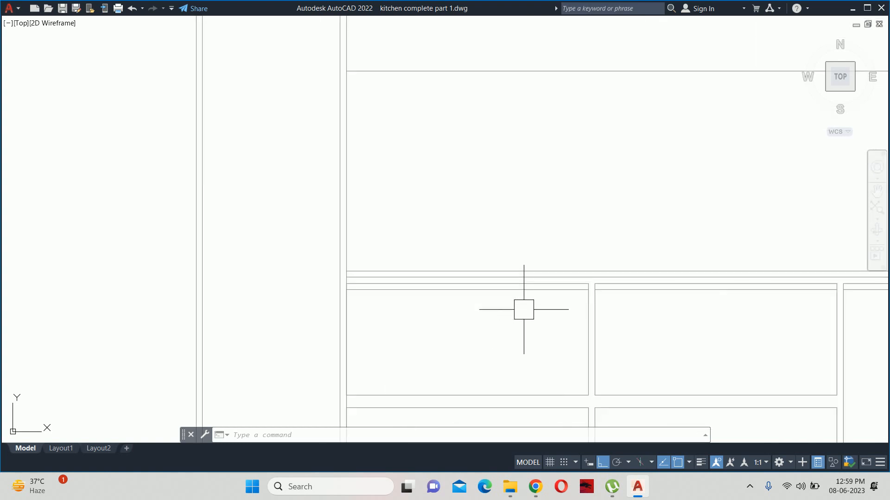
{"action": "scroll", "coordinate": [487, 215], "scroll_direction": "down", "scroll_amount": 2}
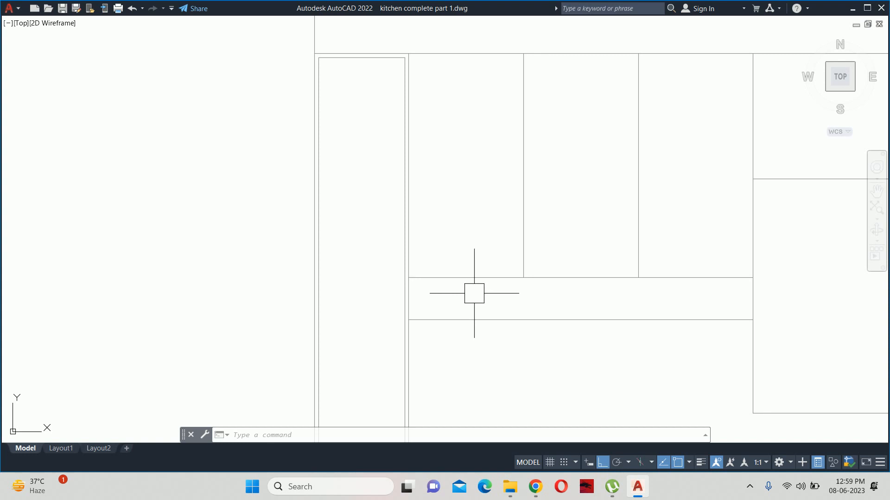
Step: Switch to Pinterest in Chrome and look through similar modular kitchen designs for upper cabinet references
{"action": "left_click", "coordinate": [539, 494]}
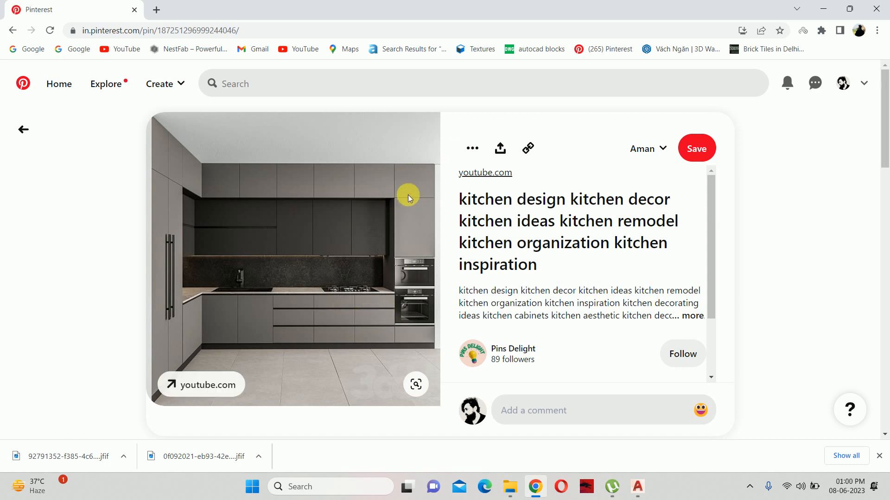
{"action": "scroll", "coordinate": [391, 188], "scroll_direction": "down", "scroll_amount": 10}
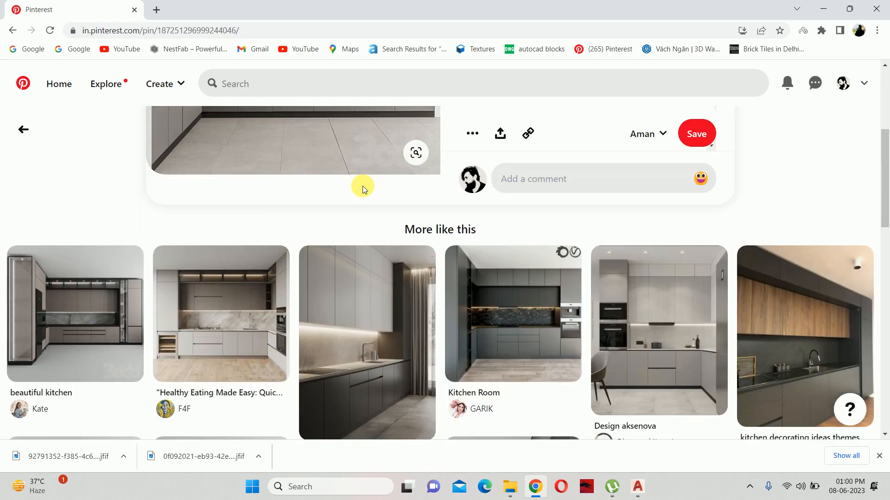
{"action": "scroll", "coordinate": [378, 198], "scroll_direction": "up", "scroll_amount": 1}
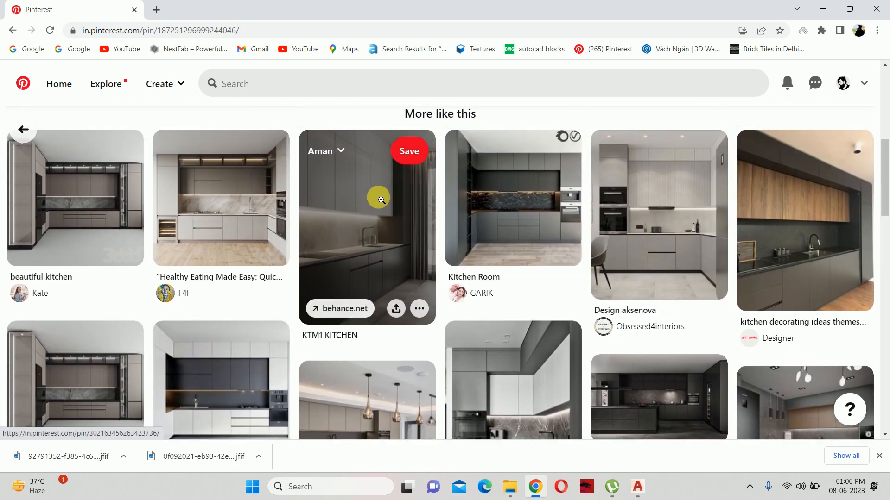
{"action": "left_click", "coordinate": [213, 191]}
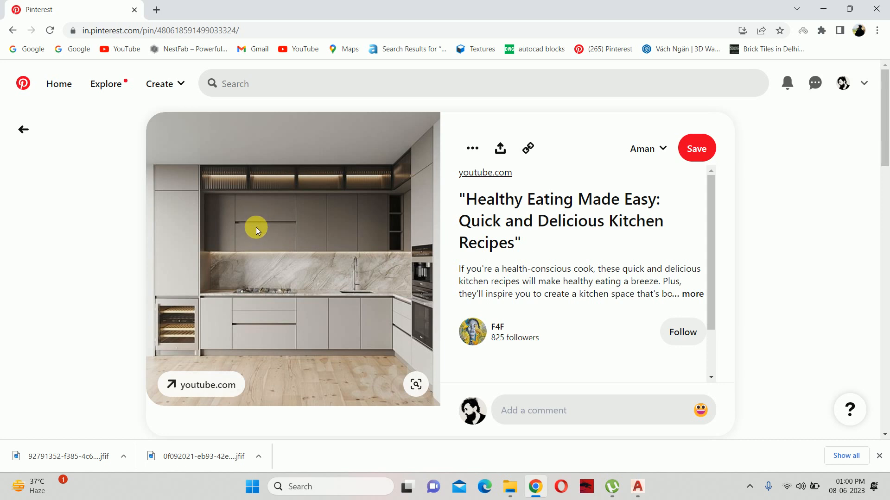
{"action": "scroll", "coordinate": [264, 251], "scroll_direction": "down", "scroll_amount": 5}
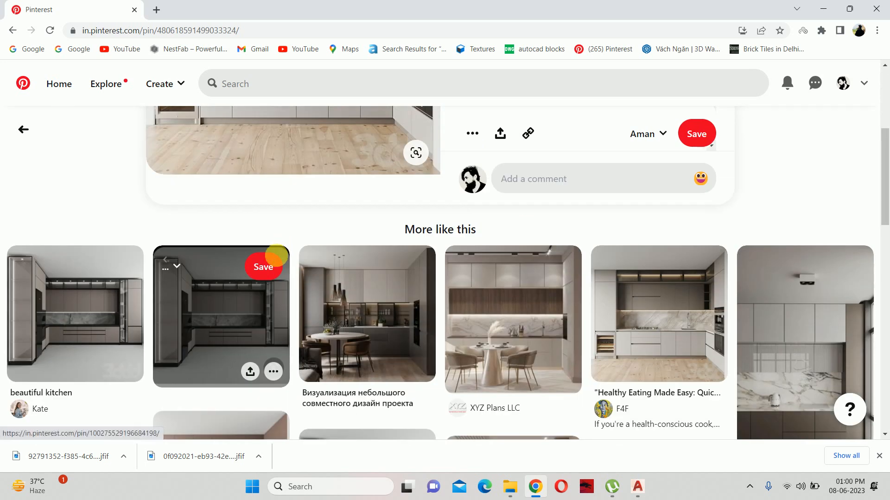
{"action": "left_click", "coordinate": [216, 316]}
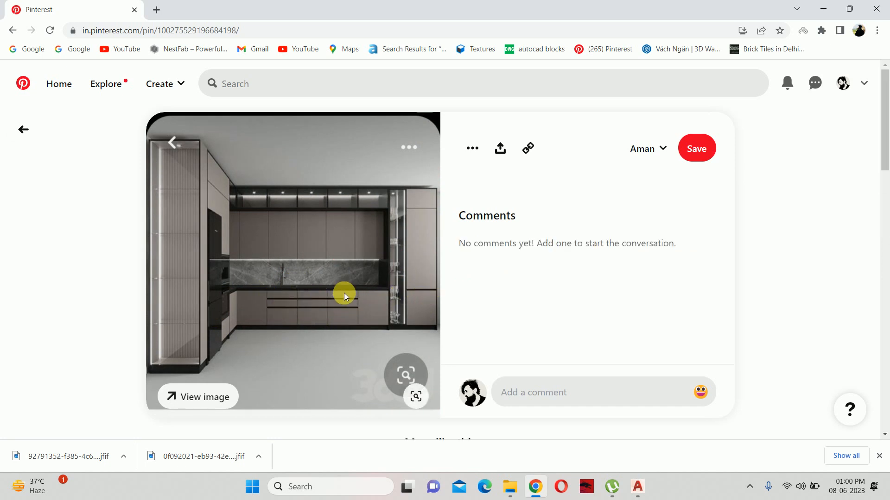
{"action": "scroll", "coordinate": [344, 292], "scroll_direction": "down", "scroll_amount": 5}
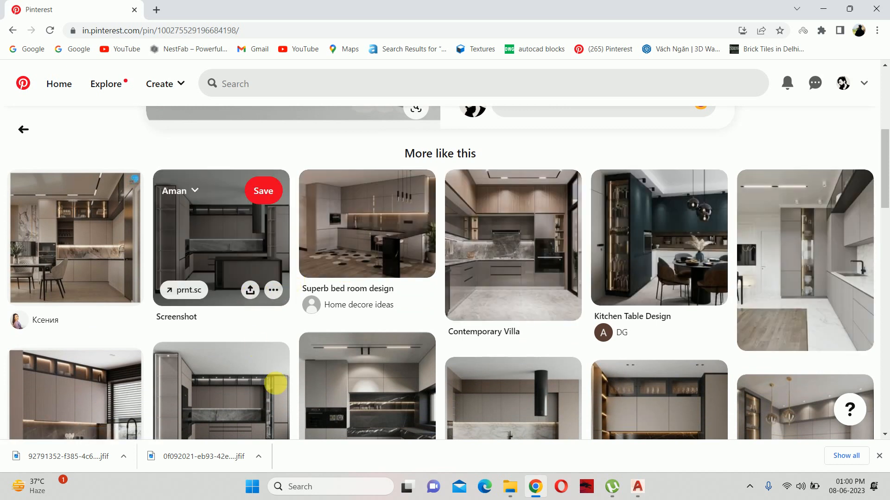
Step: Open the Kitchen Front (1) image from the Downloads folder and inspect its upper cabinets and their bottom profile handles closely
{"action": "left_click", "coordinate": [510, 486]}
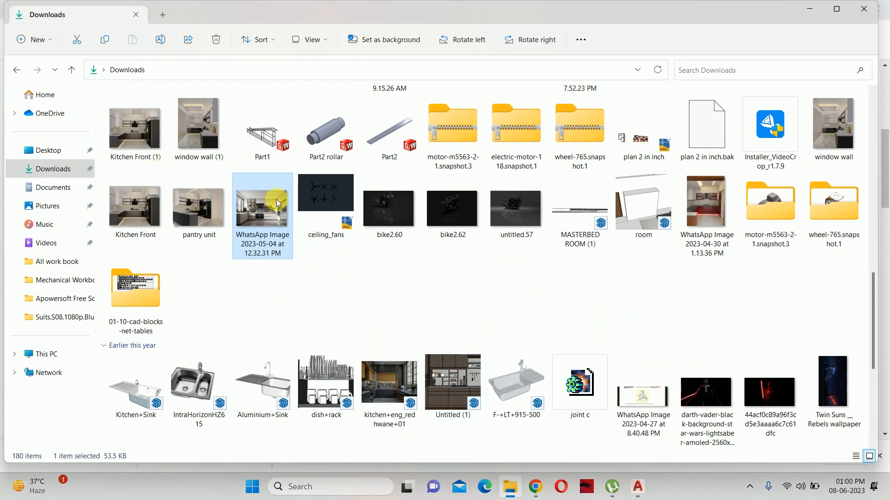
{"action": "double_click", "coordinate": [137, 135]}
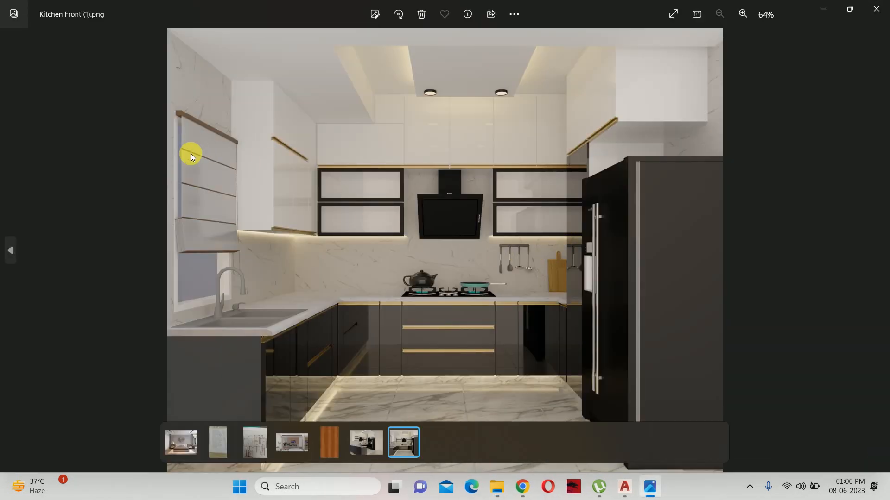
{"action": "double_click", "coordinate": [269, 243]}
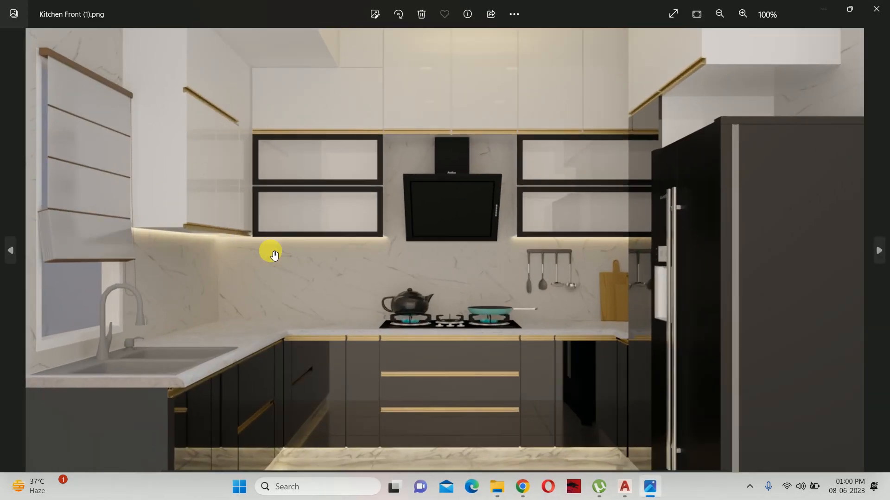
{"action": "left_click_drag", "start_coordinate": [298, 350], "coordinate": [299, 278]}
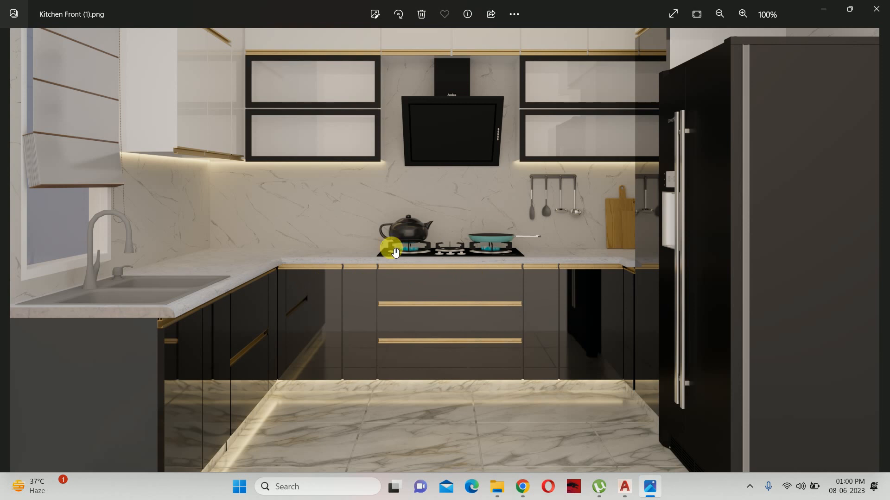
{"action": "left_click_drag", "start_coordinate": [241, 148], "coordinate": [246, 329]}
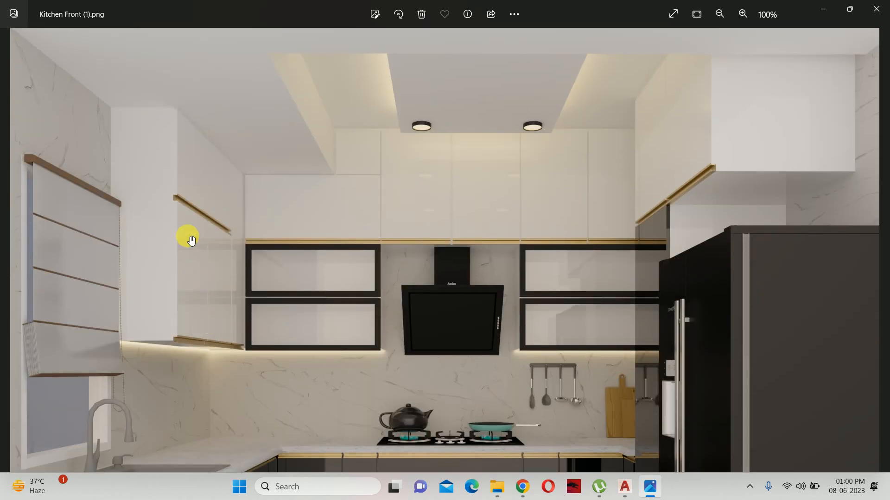
{"action": "scroll", "coordinate": [192, 334], "scroll_direction": "up", "scroll_amount": 5}
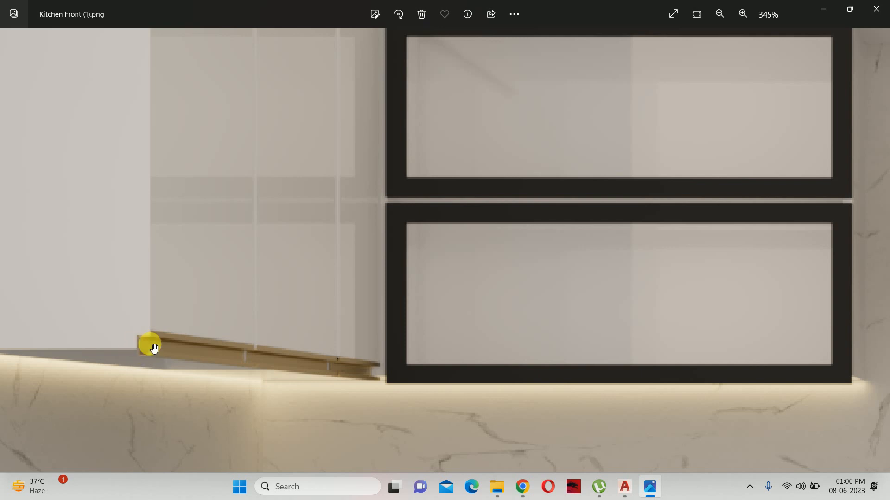
{"action": "scroll", "coordinate": [162, 340], "scroll_direction": "down", "scroll_amount": 5}
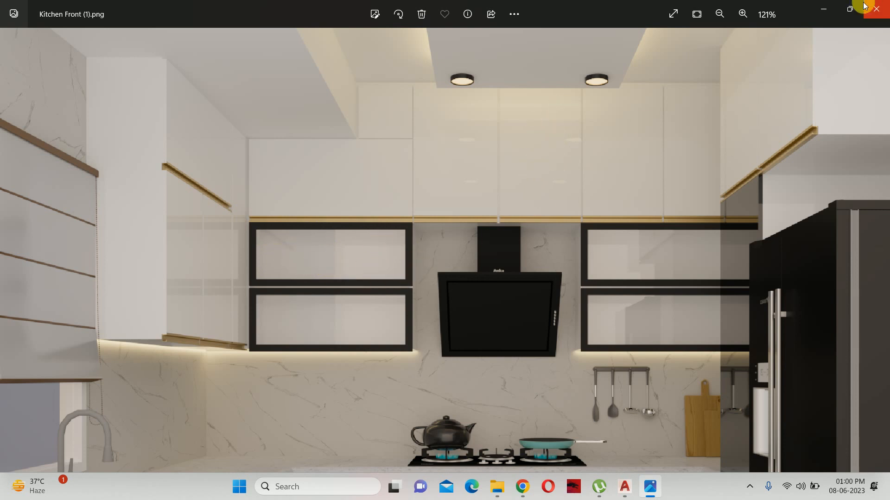
Step: Put away the reference image, Downloads folder and browser, and return to the kitchen elevation in AutoCAD
{"action": "left_click", "coordinate": [824, 9]}
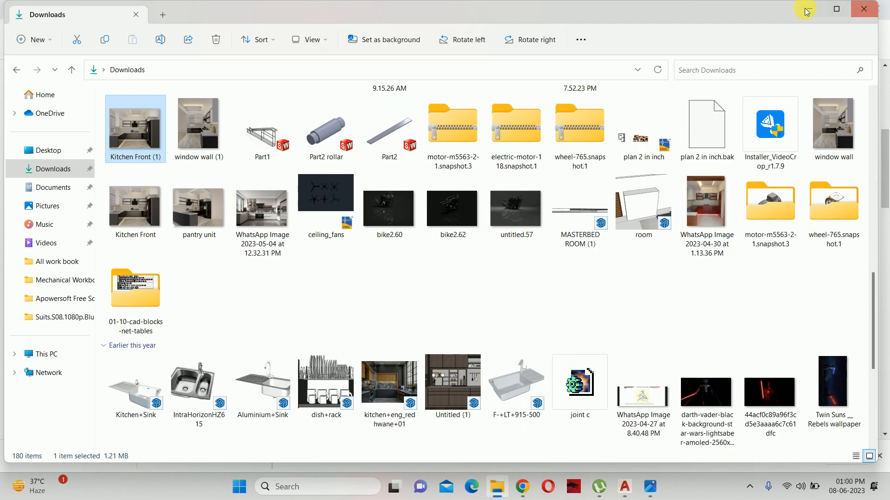
{"action": "left_click", "coordinate": [864, 9]}
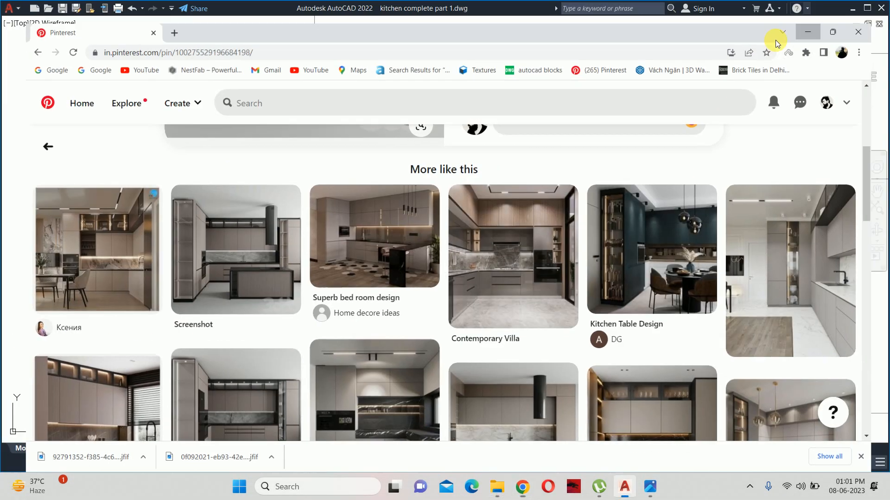
{"action": "left_click", "coordinate": [808, 32]}
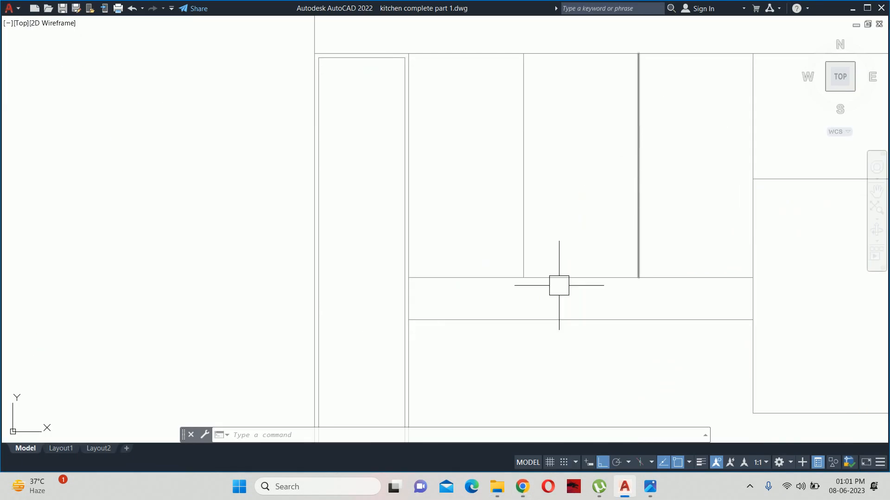
{"action": "scroll", "coordinate": [558, 284], "scroll_direction": "down", "scroll_amount": 6}
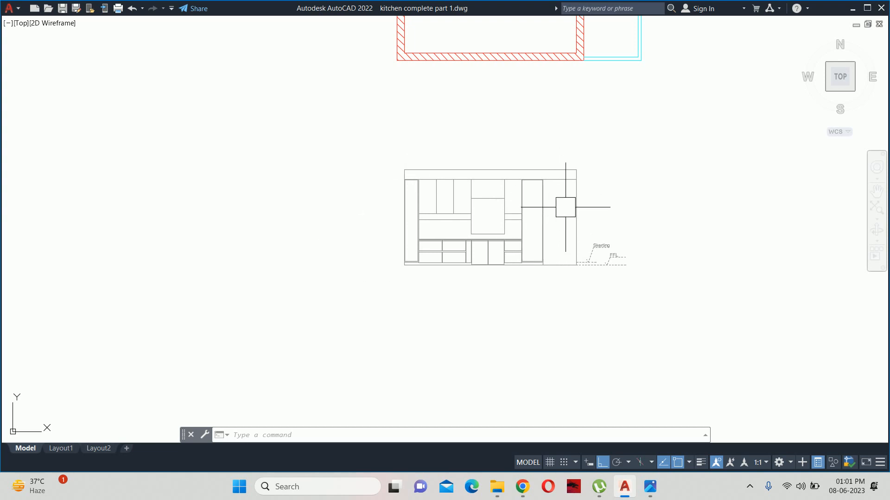
Step: Examine the kitchen elevation's upper cabinets, central square panel, base units and the empty bay beside the tall unit
{"action": "scroll", "coordinate": [485, 180], "scroll_direction": "up", "scroll_amount": 4}
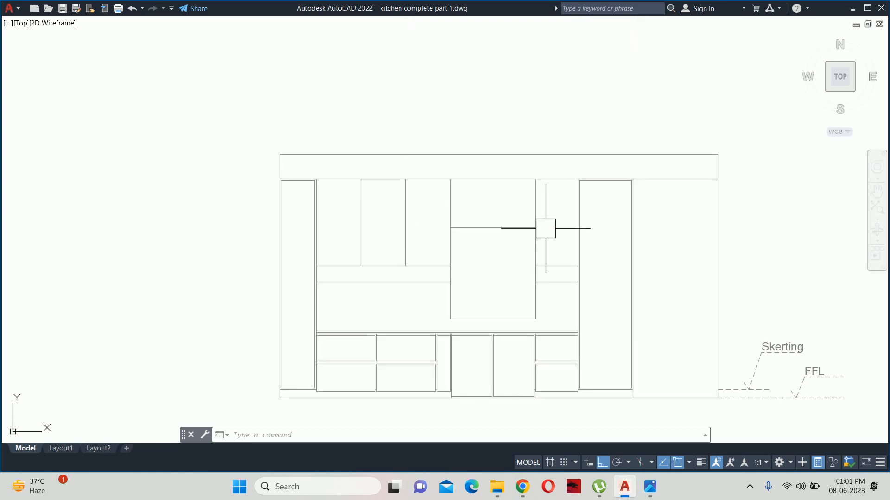
{"action": "scroll", "coordinate": [487, 215], "scroll_direction": "up", "scroll_amount": 4}
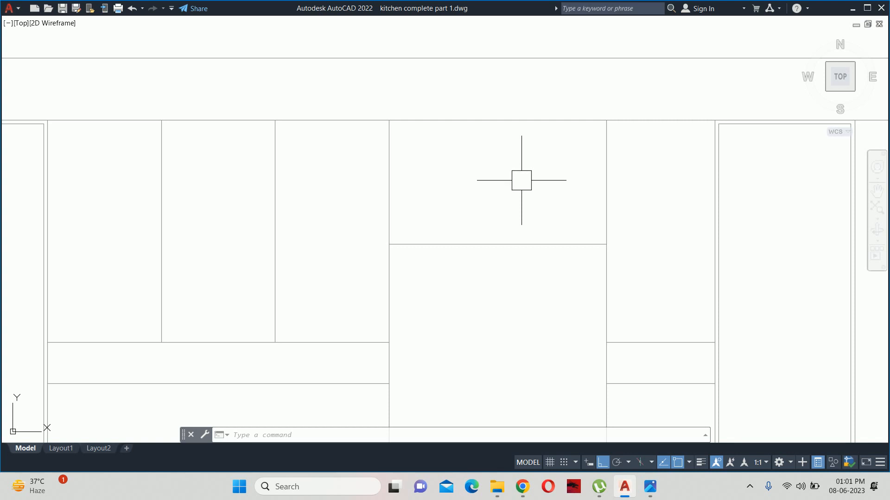
{"action": "scroll", "coordinate": [521, 181], "scroll_direction": "down", "scroll_amount": 4}
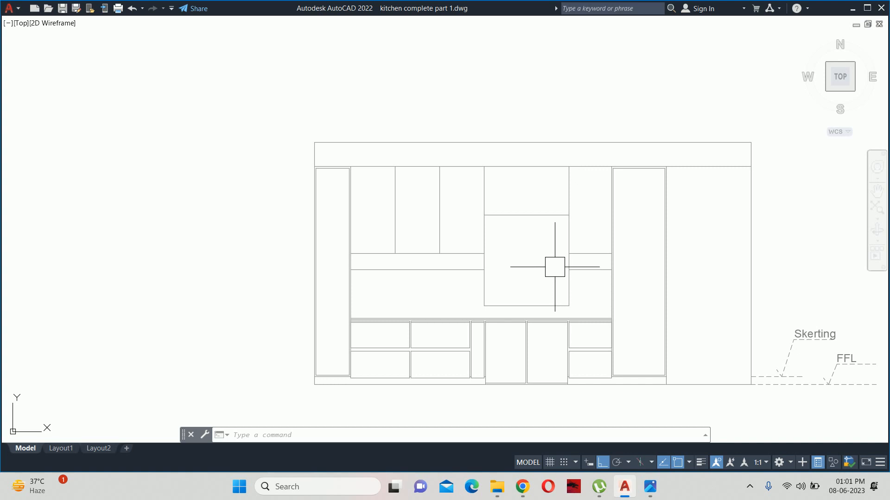
{"action": "scroll", "coordinate": [513, 189], "scroll_direction": "up", "scroll_amount": 4}
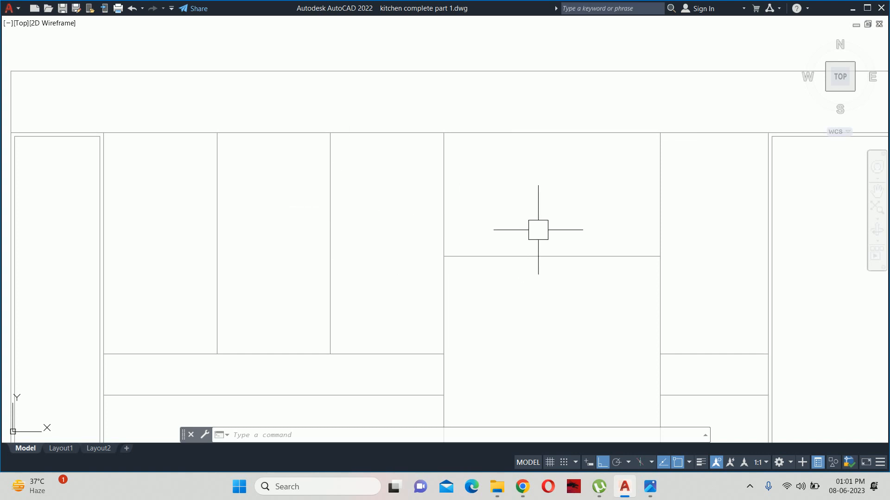
{"action": "scroll", "coordinate": [440, 243], "scroll_direction": "down", "scroll_amount": 5}
{"action": "middle_click_drag", "start_coordinate": [431, 243], "coordinate": [409, 195]}
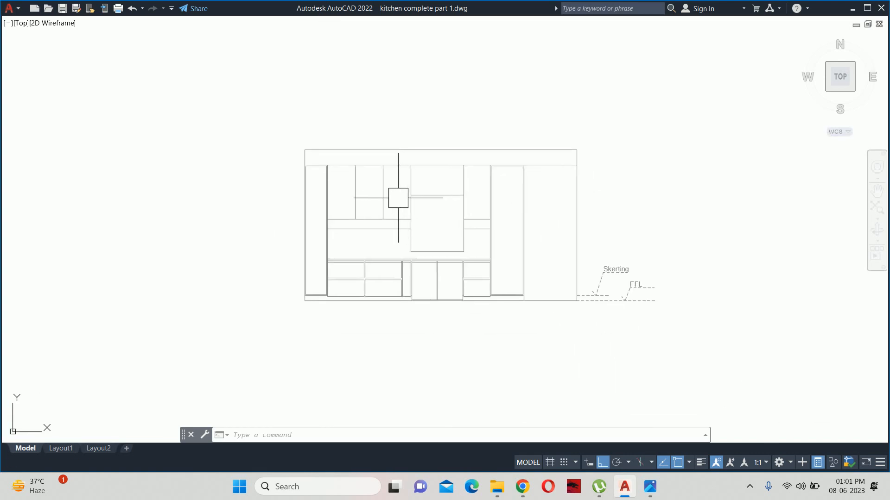
{"action": "scroll", "coordinate": [410, 262], "scroll_direction": "down", "scroll_amount": 6}
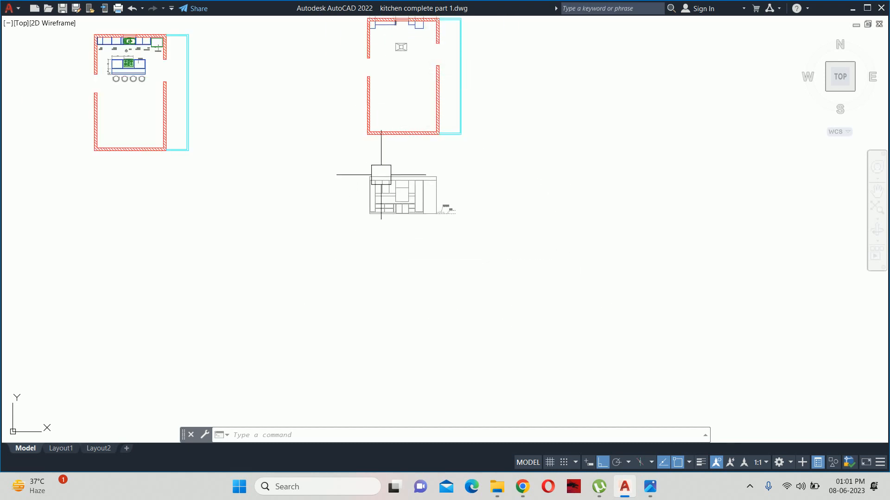
{"action": "scroll", "coordinate": [392, 197], "scroll_direction": "up", "scroll_amount": 6}
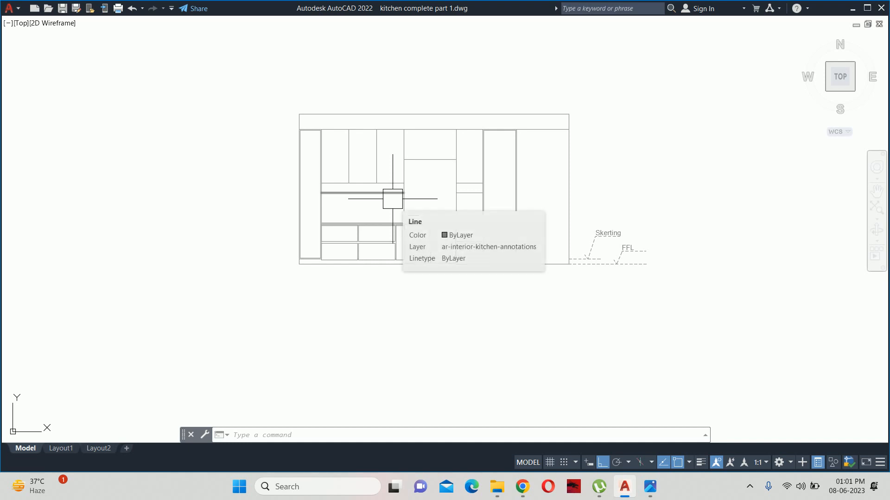
{"action": "scroll", "coordinate": [393, 202], "scroll_direction": "up", "scroll_amount": 3}
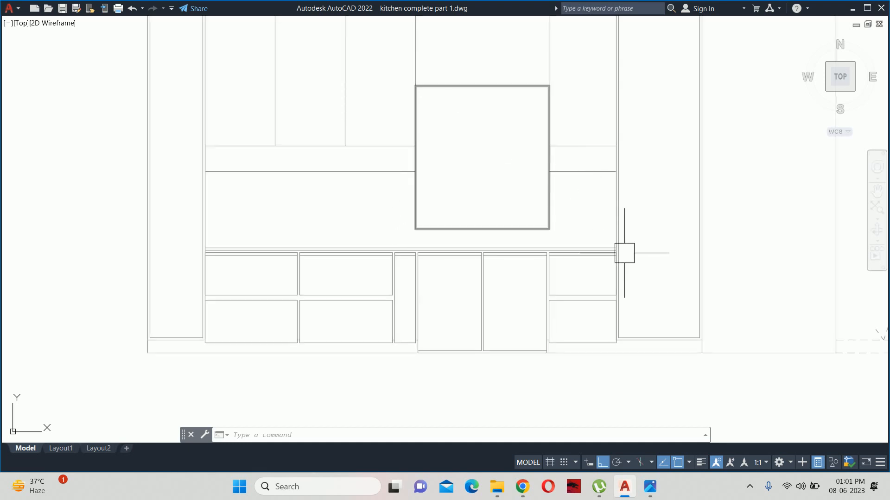
{"action": "scroll", "coordinate": [717, 195], "scroll_direction": "down", "scroll_amount": 2}
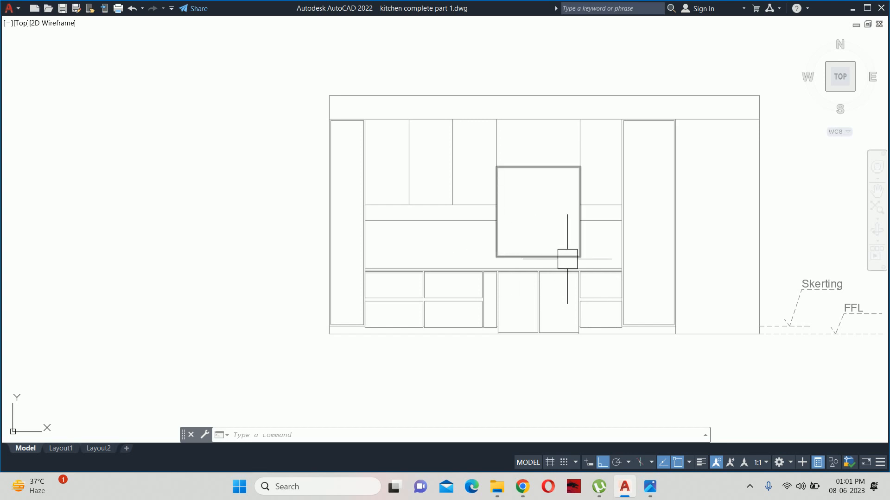
{"action": "mouse_move", "coordinate": [567, 259]}
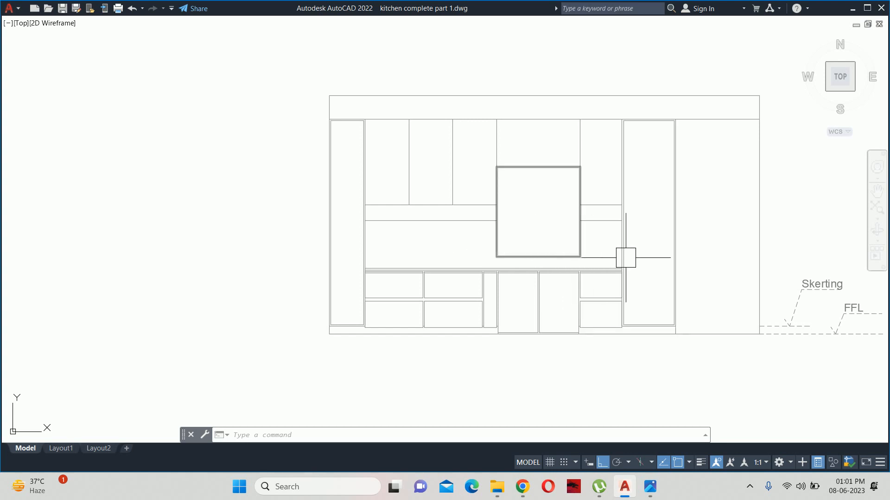
{"action": "middle_click_drag", "start_coordinate": [626, 258], "coordinate": [617, 258]}
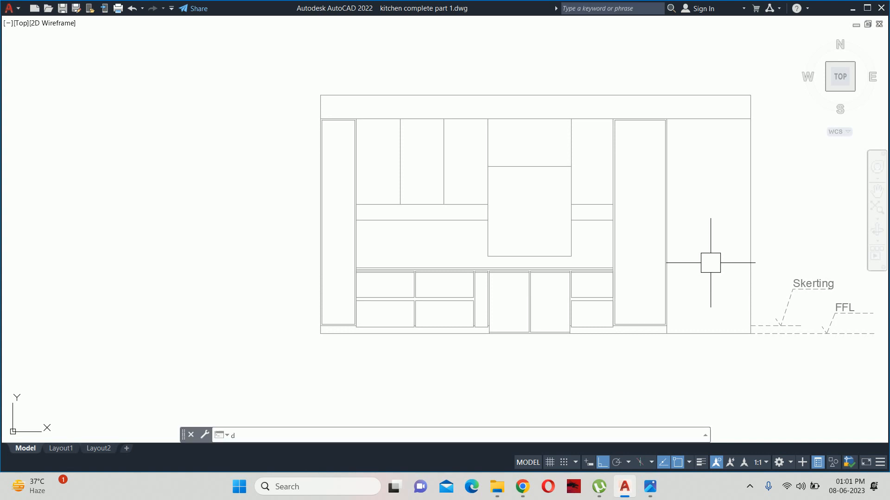
Step: Insert the front-view two-door refrigerator and kitchen sink faucet blocks from DesignCenter's Kitchens.dwg beside and above the elevation
{"action": "type", "text": "c"}
{"action": "key", "text": "Return"}
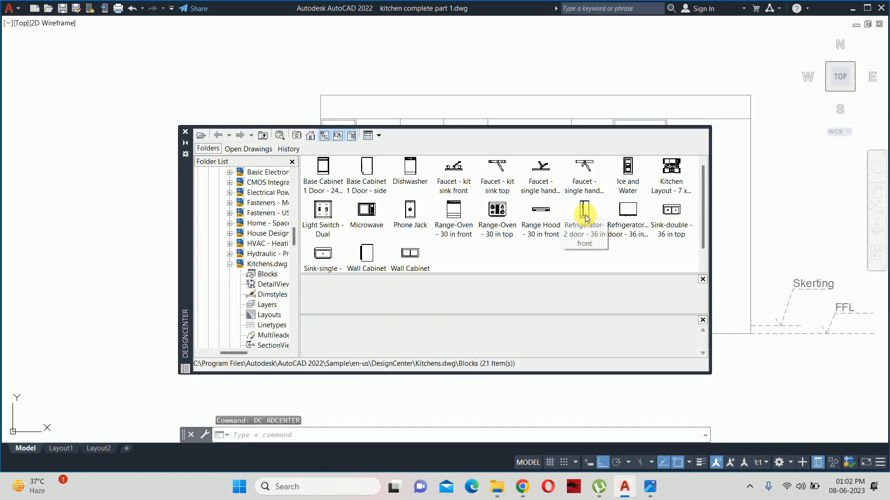
{"action": "mouse_move", "coordinate": [586, 218]}
{"action": "left_mouse_down"}
{"action": "mouse_move", "coordinate": [616, 272]}
{"action": "mouse_move", "coordinate": [757, 193]}
{"action": "mouse_move", "coordinate": [763, 202]}
{"action": "left_mouse_up"}
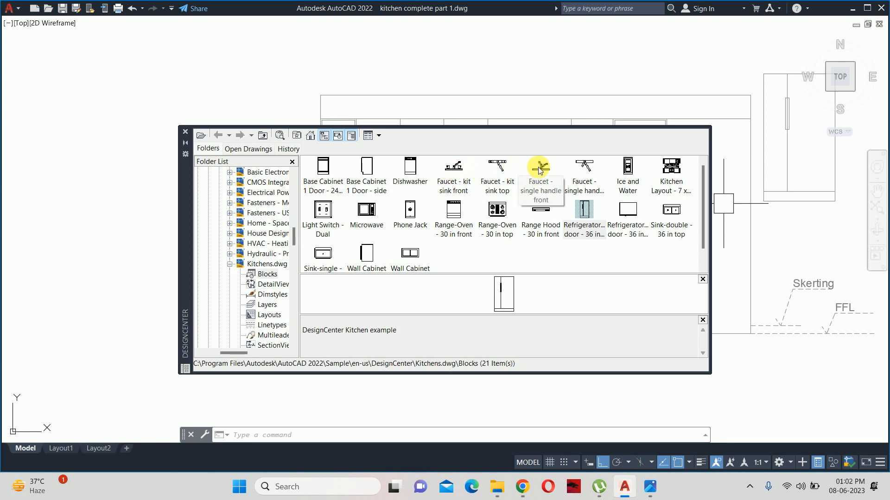
{"action": "left_click_drag", "start_coordinate": [454, 167], "coordinate": [485, 69]}
{"action": "left_click", "coordinate": [185, 133]}
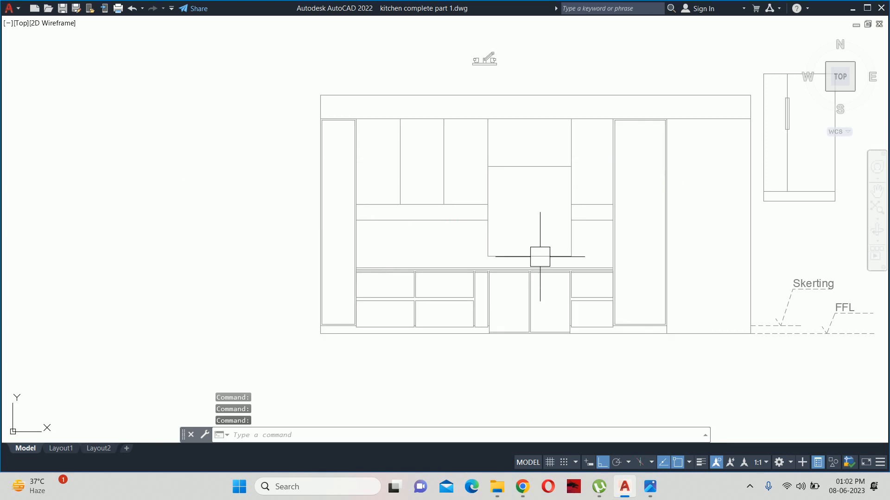
Step: Move the faucet block by its base midpoint to the middle of the central square panel's bottom edge
{"action": "type", "text": "m"}
{"action": "key", "text": "Return"}
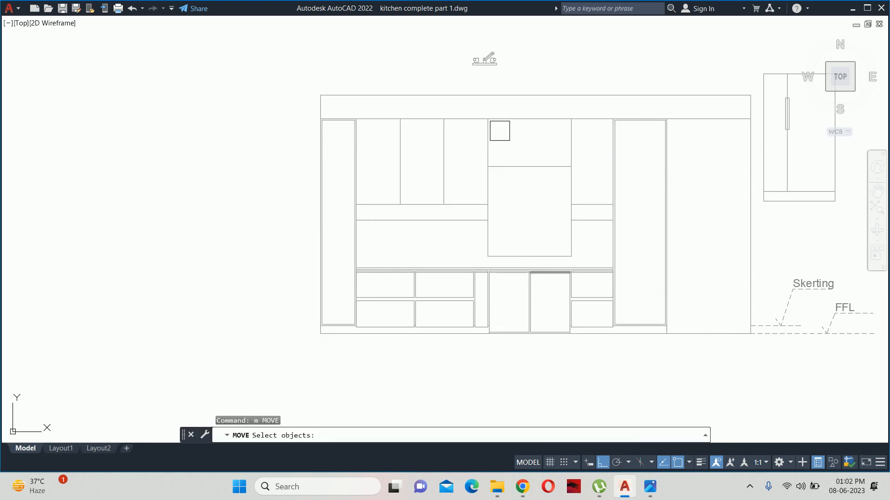
{"action": "left_click", "coordinate": [466, 35]}
{"action": "left_click", "coordinate": [494, 63]}
{"action": "key", "text": "Return"}
{"action": "scroll", "coordinate": [496, 69], "scroll_direction": "up", "scroll_amount": 4}
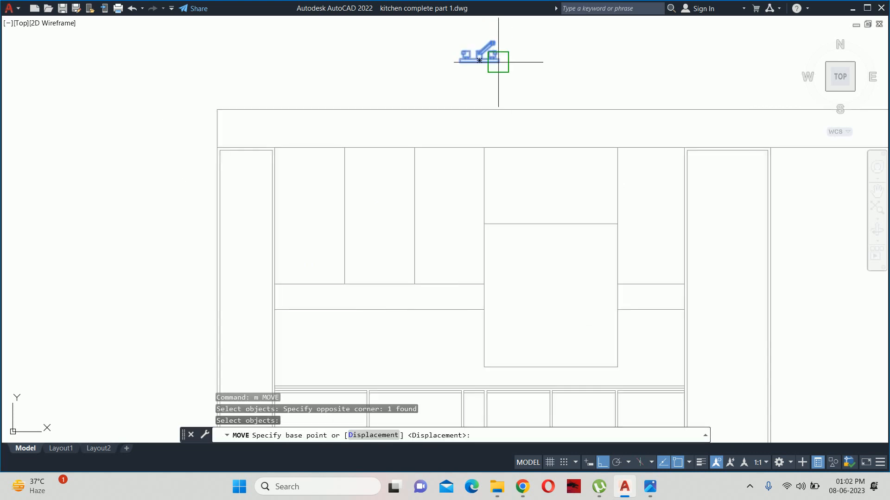
{"action": "left_click", "coordinate": [470, 55]}
{"action": "scroll", "coordinate": [512, 185], "scroll_direction": "down", "scroll_amount": 4}
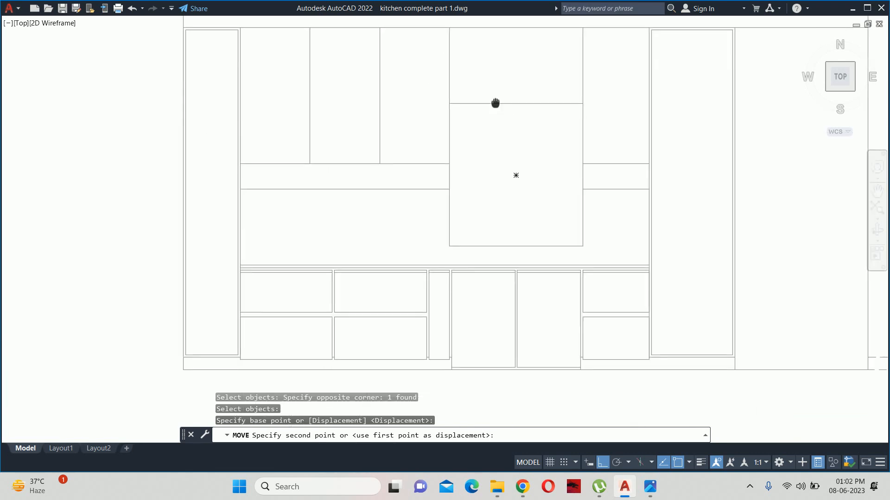
{"action": "key", "text": "Escape"}
{"action": "scroll", "coordinate": [519, 234], "scroll_direction": "up", "scroll_amount": 4}
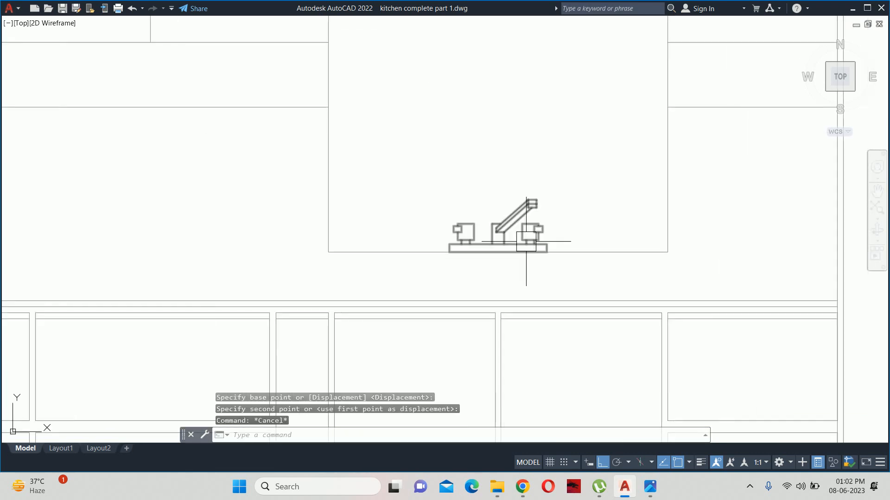
Step: Move the faucet straight down from the square panel so its base rests on the countertop's top line
{"action": "type", "text": "m"}
{"action": "key", "text": "Return"}
{"action": "left_click", "coordinate": [524, 219]}
{"action": "key", "text": "Return"}
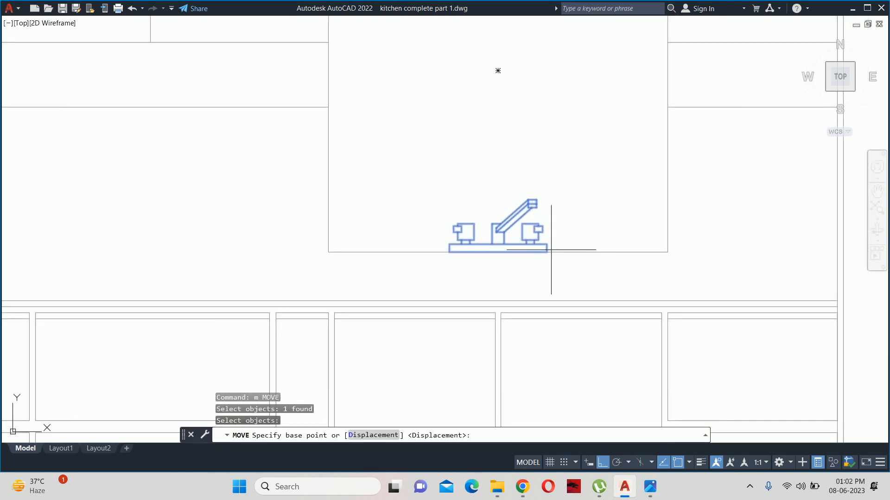
{"action": "left_click", "coordinate": [547, 249]}
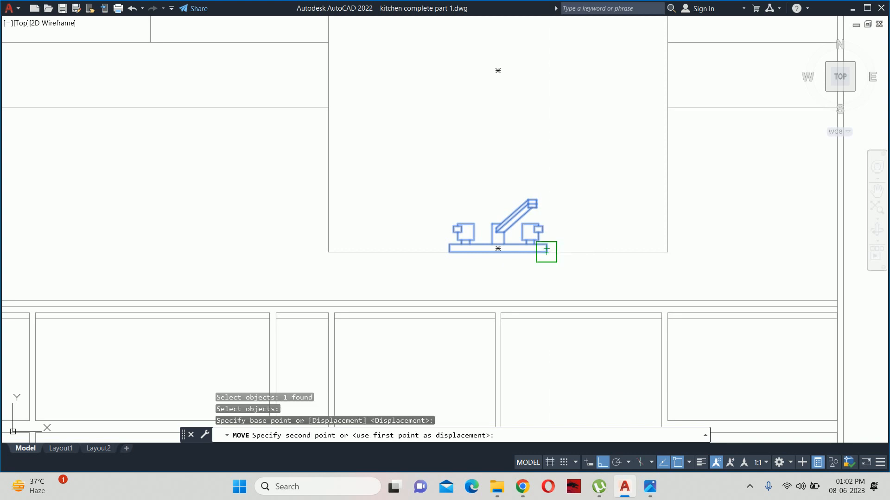
{"action": "left_click", "coordinate": [546, 301]}
{"action": "key", "text": "Escape"}
{"action": "key", "text": "Escape"}
Step: Raise the faucet 0.25 inch above the countertop's top line
{"action": "scroll", "coordinate": [536, 290], "scroll_direction": "up", "scroll_amount": 2}
{"action": "left_click", "coordinate": [534, 288]}
{"action": "key", "text": "Return"}
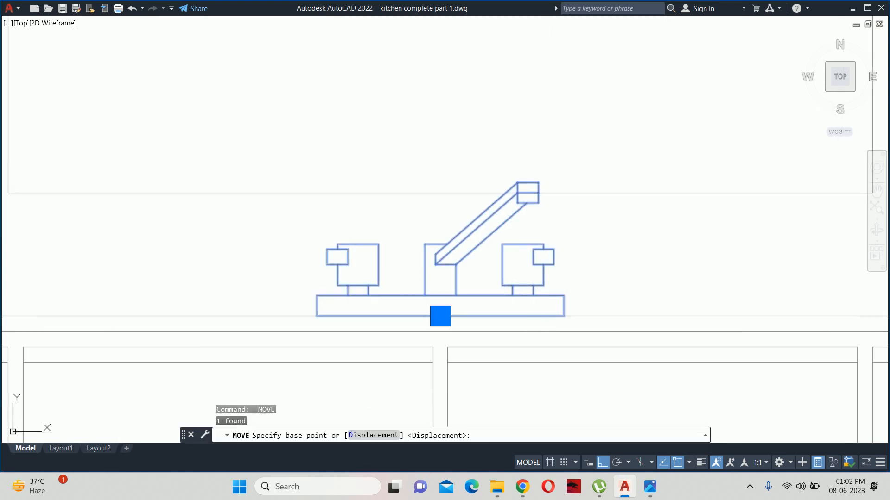
{"action": "left_click", "coordinate": [628, 287]}
{"action": "type", "text": "."}
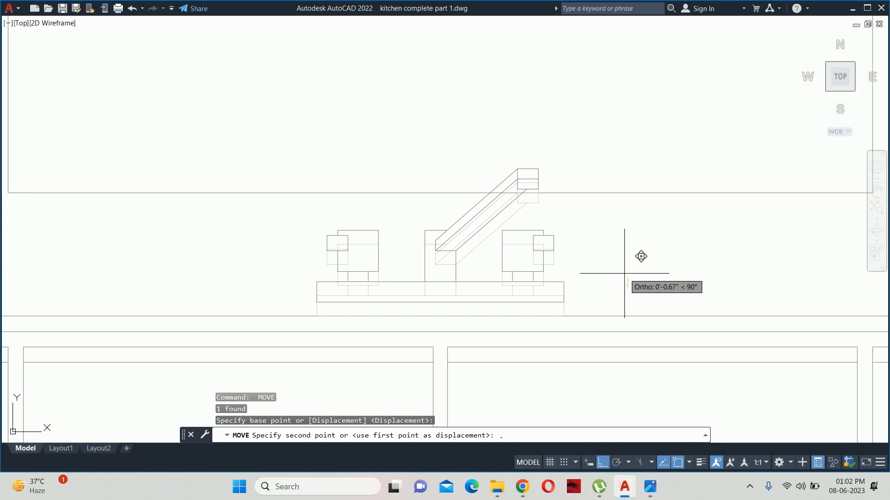
{"action": "type", "text": "25"}
{"action": "key", "text": "Return"}
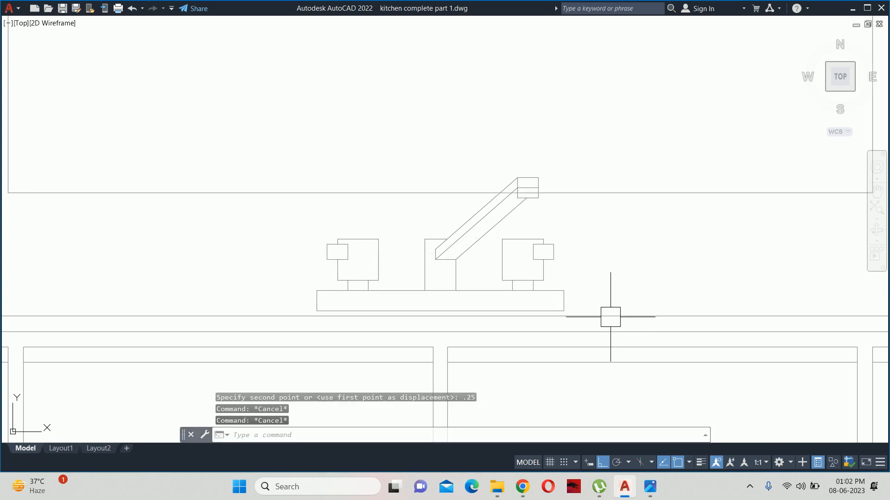
Step: Offset the countertop's top line 0.25 inch upward to meet the faucet base
{"action": "type", "text": "o"}
{"action": "key", "text": "Return"}
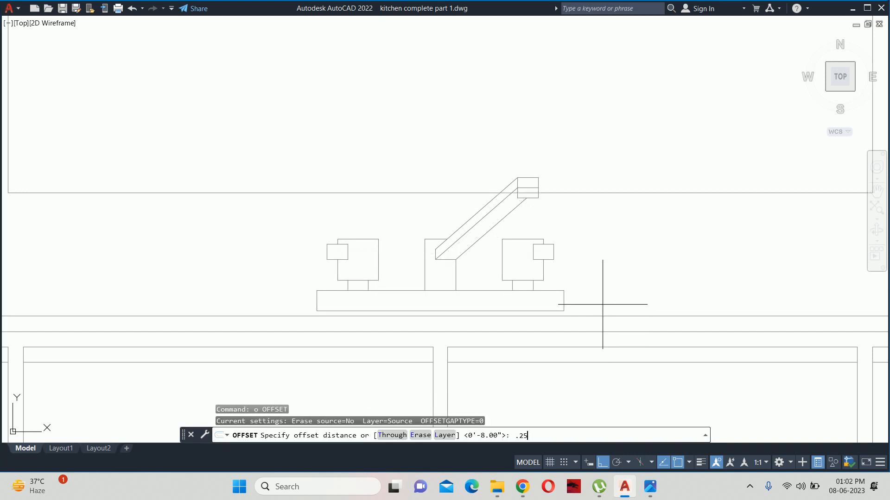
{"action": "type", "text": ".25"}
{"action": "key", "text": "Return"}
{"action": "left_click", "coordinate": [620, 315]}
{"action": "left_click", "coordinate": [625, 278]}
{"action": "key", "text": "Escape"}
{"action": "scroll", "coordinate": [624, 286], "scroll_direction": "down", "scroll_amount": 3}
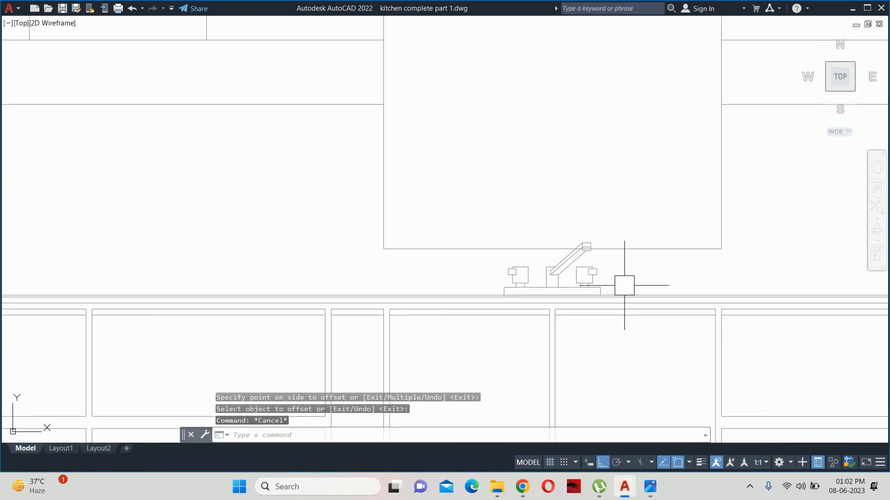
{"action": "key", "text": "Escape"}
{"action": "scroll", "coordinate": [603, 282], "scroll_direction": "down", "scroll_amount": 6}
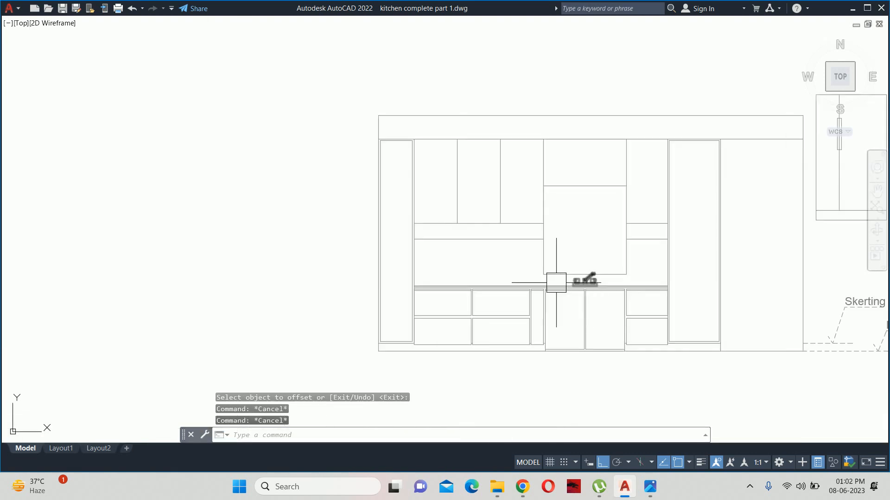
Step: Draw vertical lines from both bottom corners of the central square panel down to the countertop's original top line
{"action": "key", "text": "Escape"}
{"action": "scroll", "coordinate": [523, 284], "scroll_direction": "up", "scroll_amount": 6}
{"action": "key", "text": "Return"}
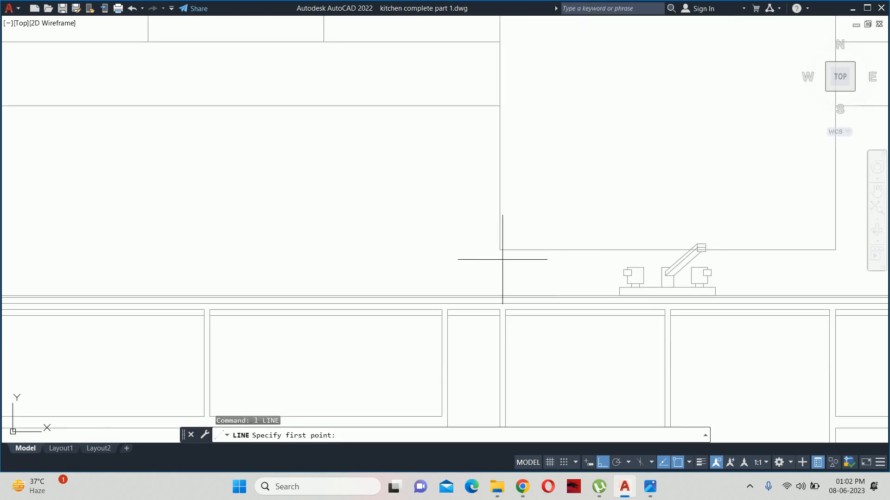
{"action": "left_click", "coordinate": [503, 260]}
{"action": "scroll", "coordinate": [496, 258], "scroll_direction": "up", "scroll_amount": 6}
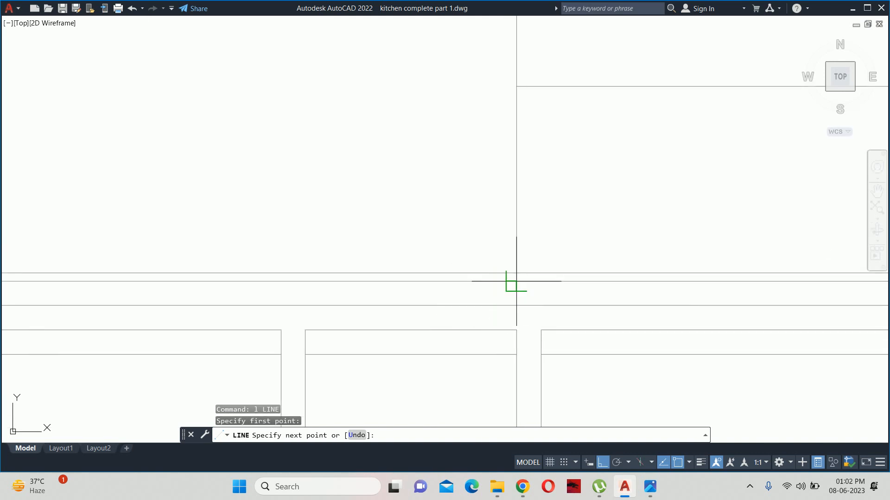
{"action": "left_click", "coordinate": [517, 281]}
{"action": "key", "text": "Escape"}
{"action": "key", "text": "Escape"}
{"action": "scroll", "coordinate": [526, 283], "scroll_direction": "down", "scroll_amount": 4}
{"action": "mouse_move", "coordinate": [760, 276]}
{"action": "middle_mouse_down"}
{"action": "mouse_move", "coordinate": [641, 250]}
{"action": "mouse_move", "coordinate": [339, 243]}
{"action": "middle_mouse_up"}
{"action": "key", "text": "Return"}
{"action": "left_click", "coordinate": [633, 178]}
{"action": "scroll", "coordinate": [635, 271], "scroll_direction": "up", "scroll_amount": 4}
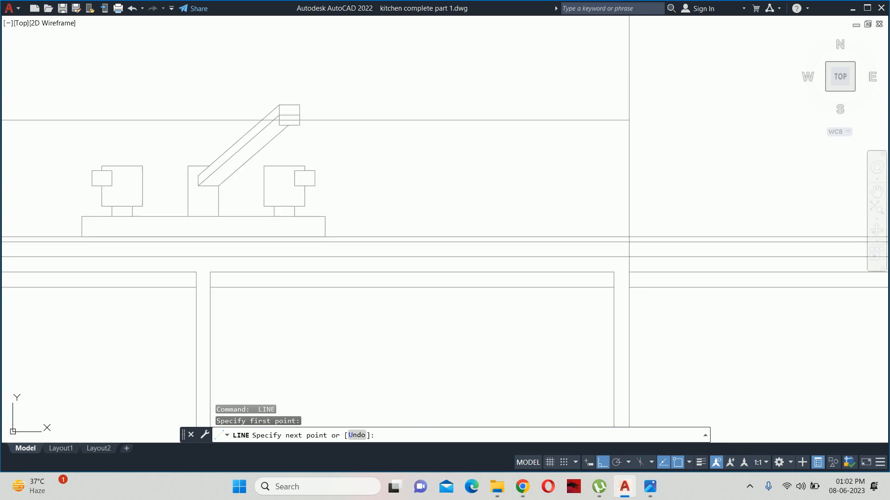
{"action": "left_click", "coordinate": [620, 222]}
{"action": "key", "text": "Escape"}
Step: Trim the offset line outside the two vertical lines and the verticals above it, leaving a thin sink rim beneath the faucet
{"action": "type", "text": "tr"}
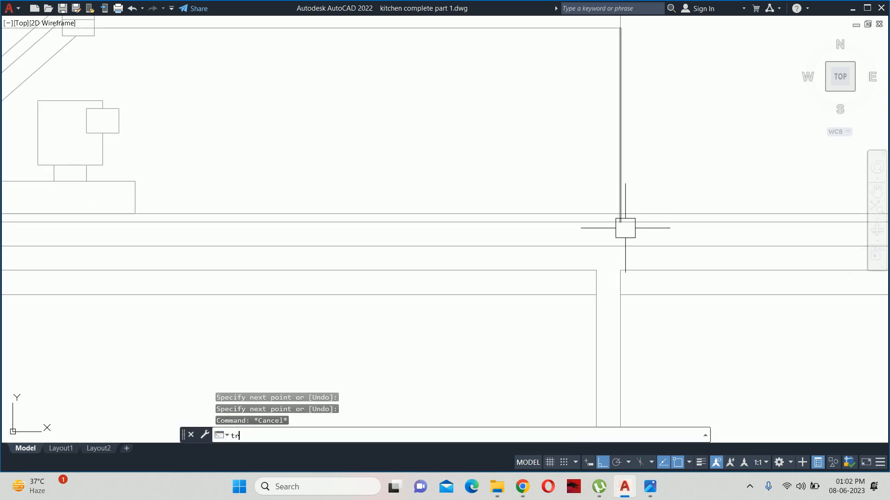
{"action": "key", "text": "Return"}
{"action": "scroll", "coordinate": [632, 212], "scroll_direction": "up", "scroll_amount": 2}
{"action": "left_click", "coordinate": [592, 174]}
{"action": "scroll", "coordinate": [576, 167], "scroll_direction": "down", "scroll_amount": 4}
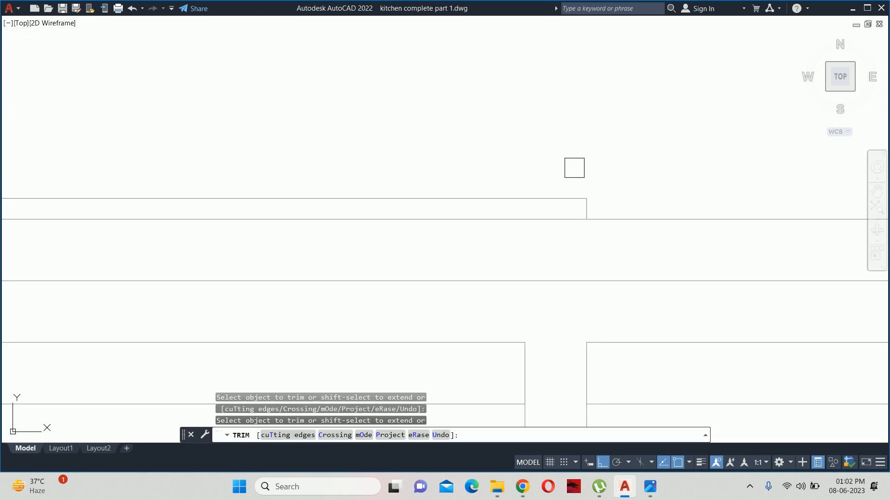
{"action": "middle_click_drag", "start_coordinate": [445, 177], "coordinate": [724, 191]}
{"action": "scroll", "coordinate": [276, 186], "scroll_direction": "up", "scroll_amount": 3}
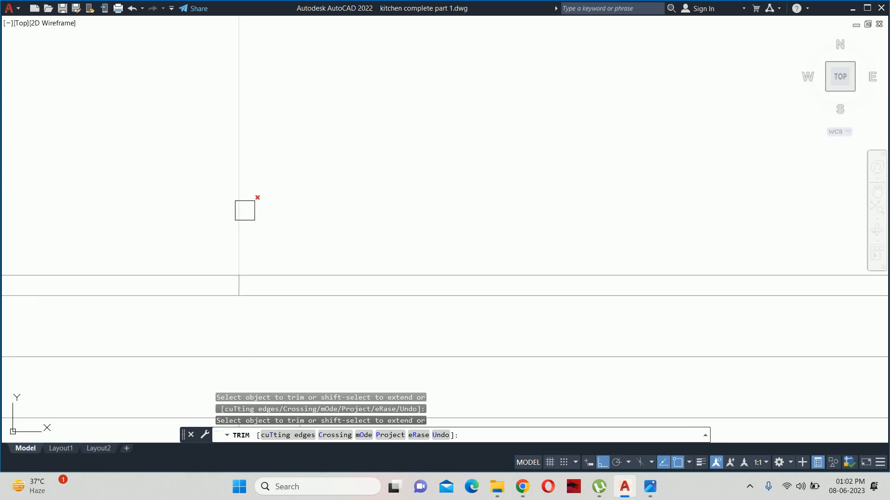
{"action": "key", "text": "Escape"}
{"action": "scroll", "coordinate": [296, 206], "scroll_direction": "down", "scroll_amount": 5}
{"action": "key", "text": "Escape"}
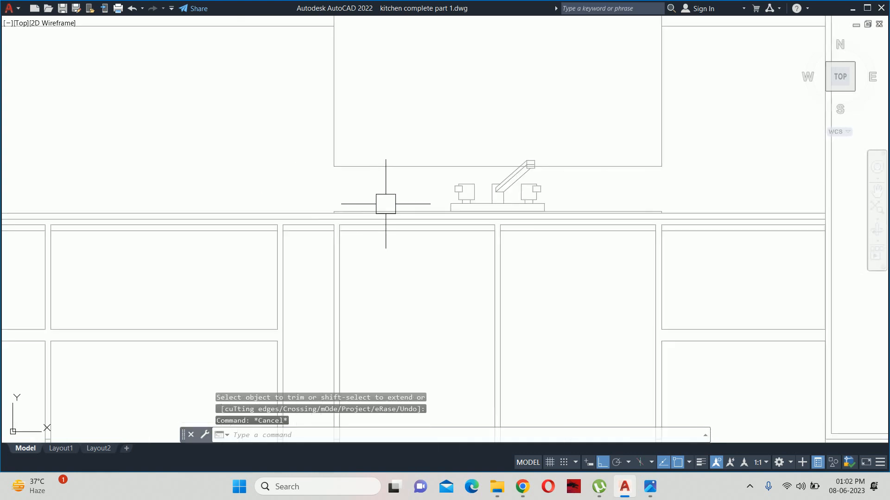
{"action": "middle_click_drag", "start_coordinate": [405, 202], "coordinate": [357, 209]}
{"action": "key", "text": "Escape"}
{"action": "key", "text": "Escape"}
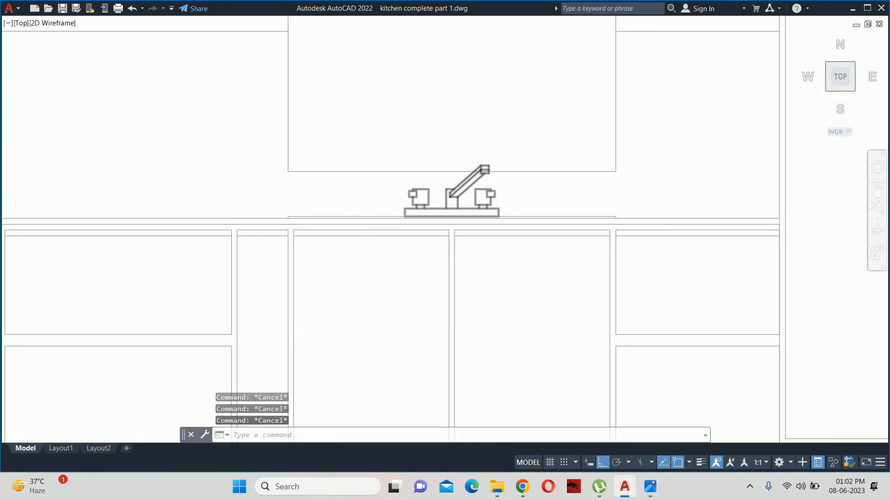
{"action": "scroll", "coordinate": [487, 220], "scroll_direction": "down", "scroll_amount": 6}
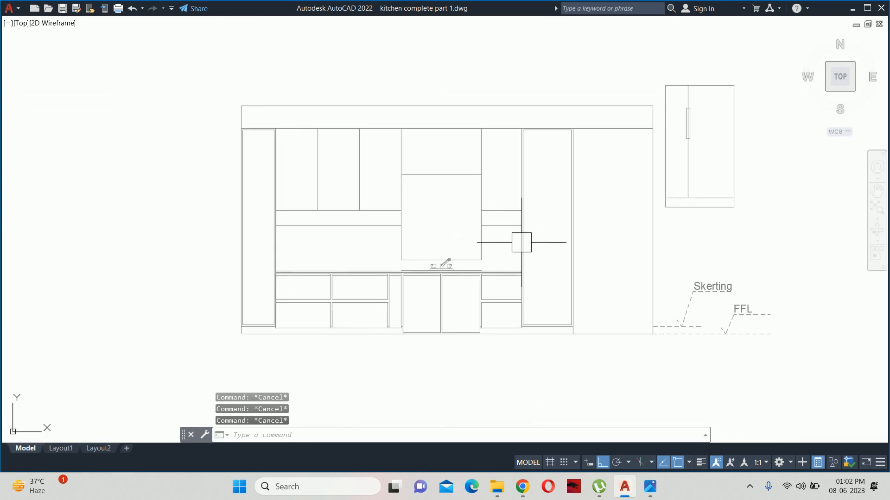
Step: Move the refrigerator block by its bottom-left corner to the floor-line corner beside the right-hand tall cabinet
{"action": "middle_click_drag", "start_coordinate": [573, 226], "coordinate": [556, 230]}
{"action": "key", "text": "Return"}
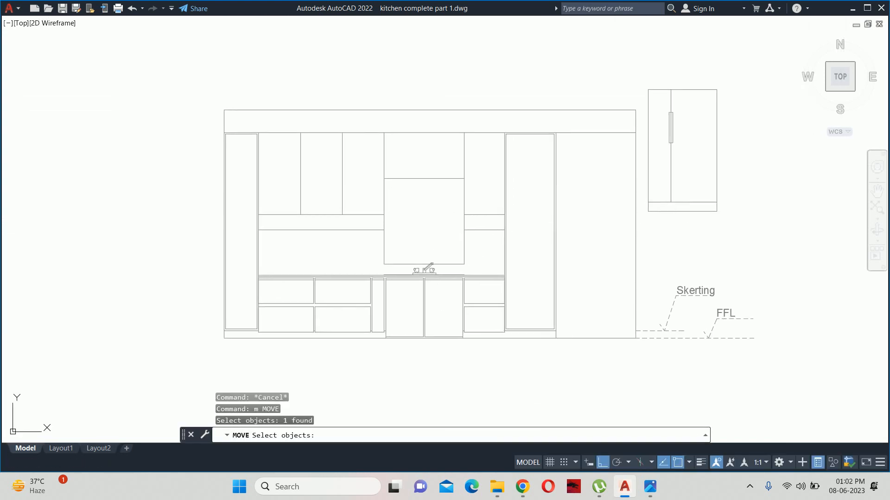
{"action": "left_click", "coordinate": [649, 210]}
{"action": "key", "text": "Return"}
{"action": "scroll", "coordinate": [654, 216], "scroll_direction": "up", "scroll_amount": 2}
{"action": "left_click", "coordinate": [648, 210]}
{"action": "middle_click_drag", "start_coordinate": [560, 318], "coordinate": [557, 211]}
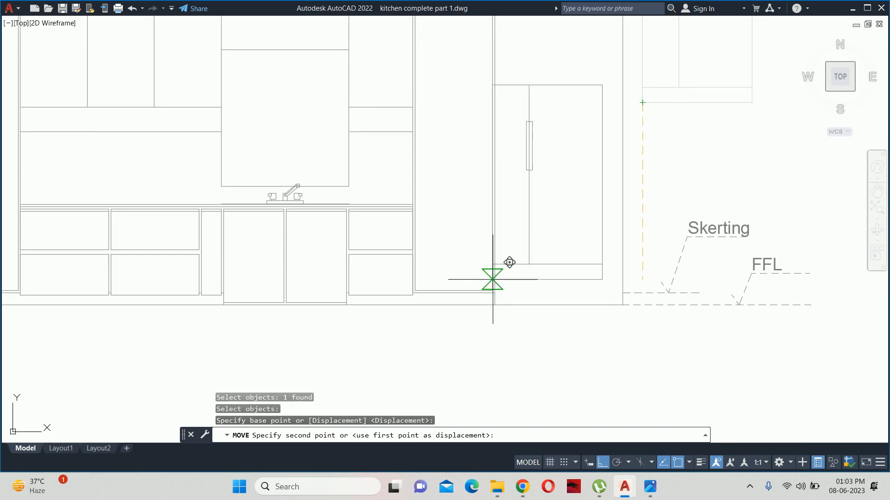
{"action": "left_click", "coordinate": [493, 305]}
{"action": "key", "text": "Escape"}
{"action": "key", "text": "Escape"}
Step: Shift the refrigerator block 3 inches to the right, away from the tall cabinet
{"action": "scroll", "coordinate": [554, 290], "scroll_direction": "up", "scroll_amount": 2}
{"action": "left_click", "coordinate": [552, 289]}
{"action": "key", "text": "Return"}
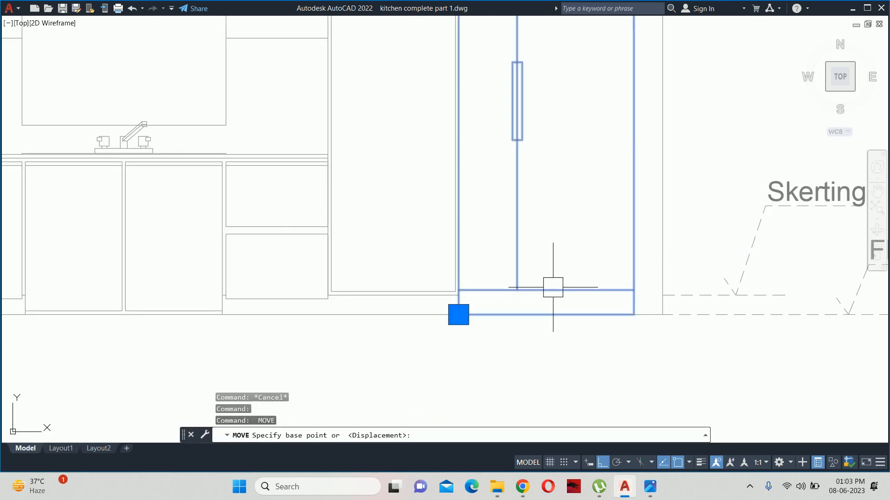
{"action": "left_click", "coordinate": [510, 375]}
{"action": "type", "text": "3"}
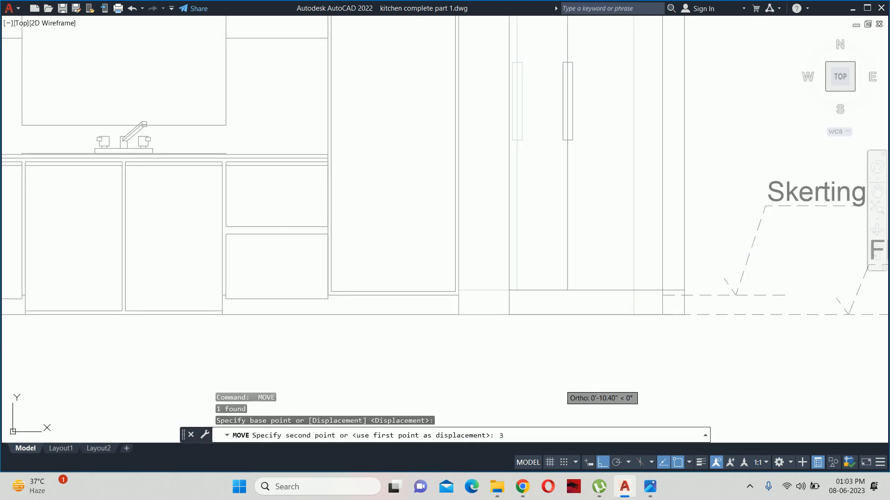
{"action": "key", "text": "Return"}
{"action": "key", "text": "Escape"}
{"action": "key", "text": "Escape"}
{"action": "scroll", "coordinate": [525, 323], "scroll_direction": "down", "scroll_amount": 4}
{"action": "middle_click_drag", "start_coordinate": [530, 323], "coordinate": [539, 341]}
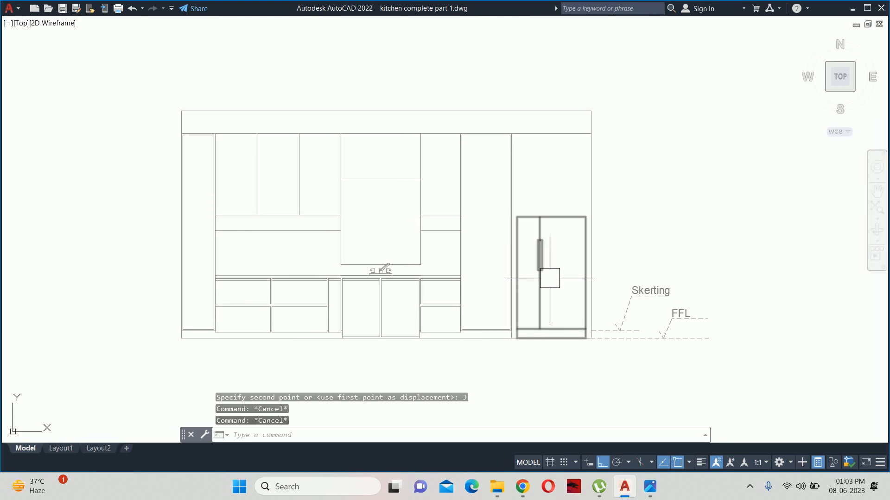
{"action": "scroll", "coordinate": [538, 272], "scroll_direction": "up", "scroll_amount": 2}
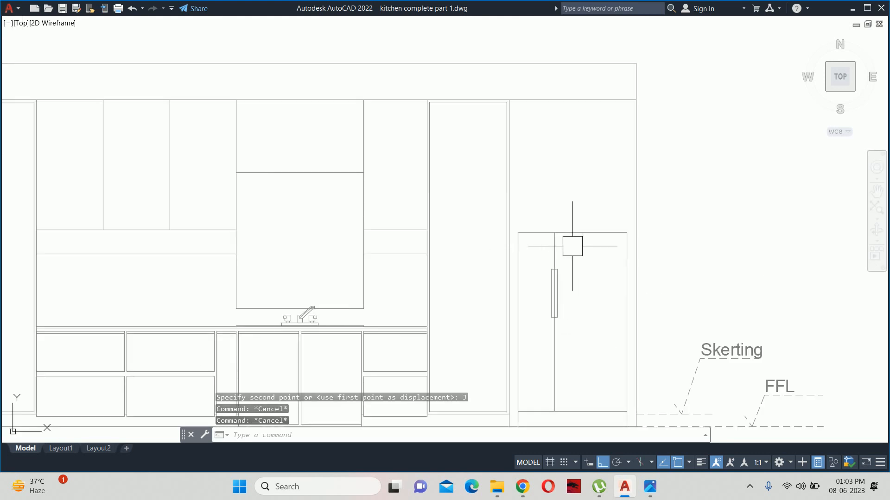
{"action": "middle_click_drag", "start_coordinate": [564, 266], "coordinate": [570, 294]}
{"action": "scroll", "coordinate": [518, 251], "scroll_direction": "down", "scroll_amount": 2}
{"action": "middle_click_drag", "start_coordinate": [504, 249], "coordinate": [584, 251]}
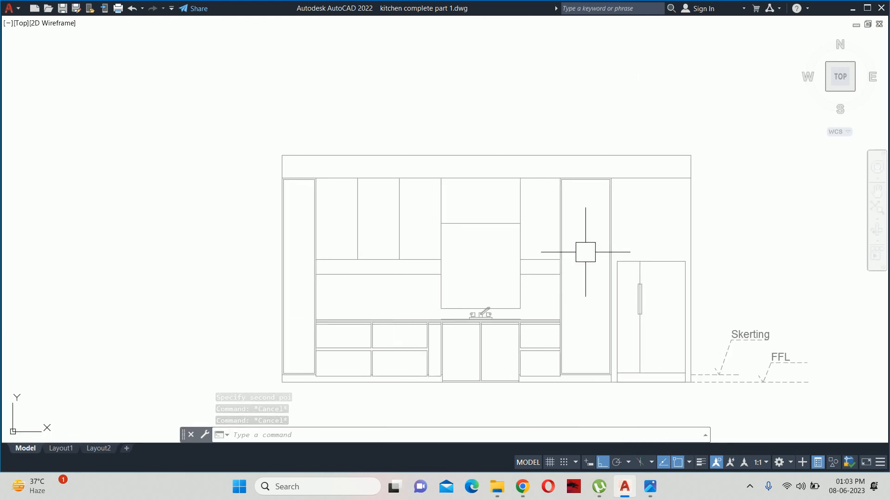
{"action": "key", "text": "Escape"}
{"action": "middle_click_drag", "start_coordinate": [435, 281], "coordinate": [537, 278]}
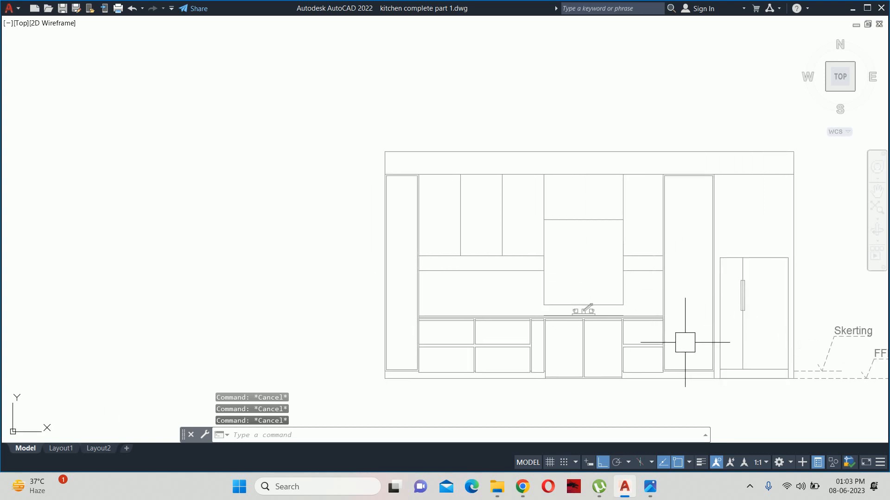
{"action": "type", "text": "o"}
{"action": "key", "text": "Return"}
{"action": "scroll", "coordinate": [685, 345], "scroll_direction": "up", "scroll_amount": 4}
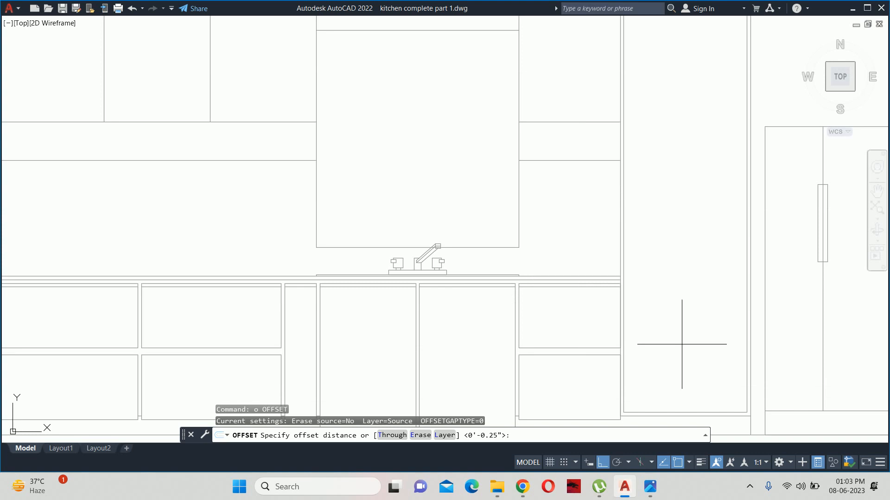
{"action": "key", "text": "Escape"}
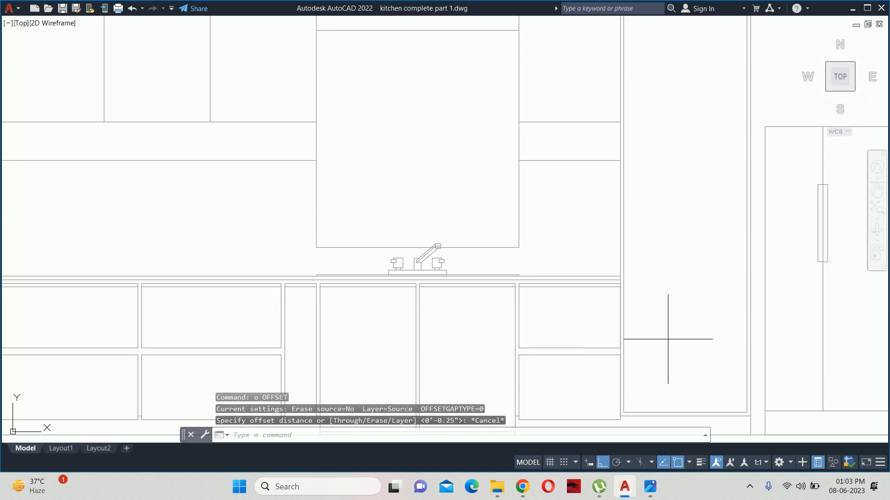
{"action": "key", "text": "Escape"}
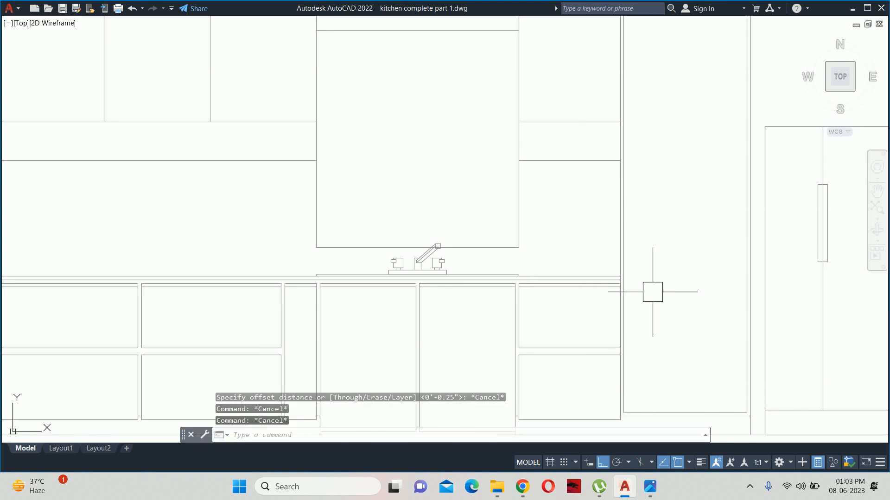
Step: Offset the inner bottom edge of the right-hand tall cabinet 18 inches upward
{"action": "type", "text": "o"}
{"action": "key", "text": "Return"}
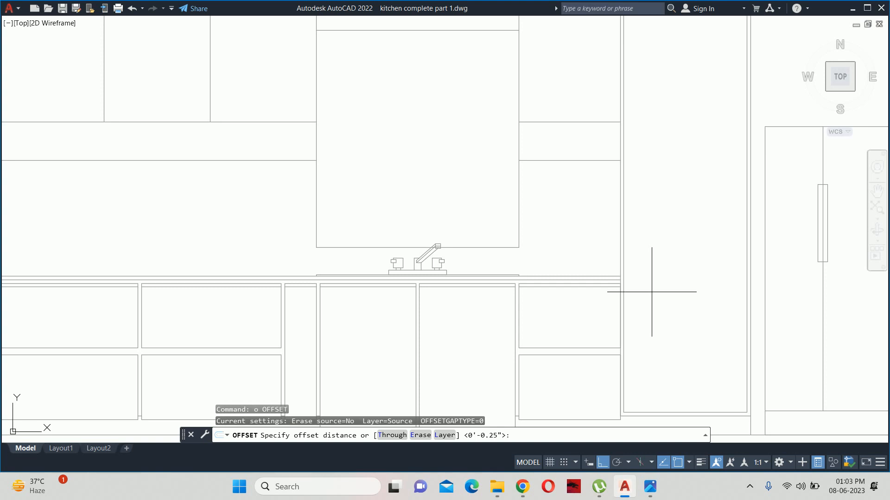
{"action": "key", "text": "Return"}
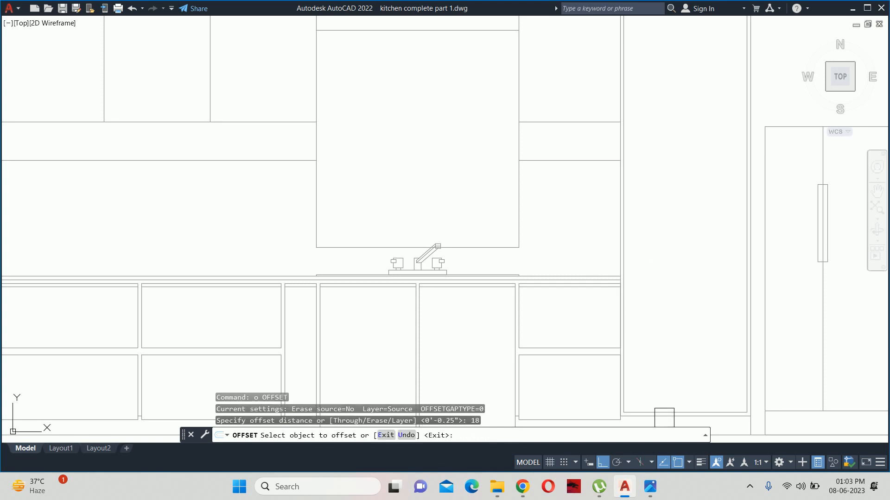
{"action": "left_click", "coordinate": [665, 413]}
{"action": "left_click", "coordinate": [655, 353]}
{"action": "key", "text": "Escape"}
{"action": "key", "text": "Escape"}
{"action": "key", "text": "Escape"}
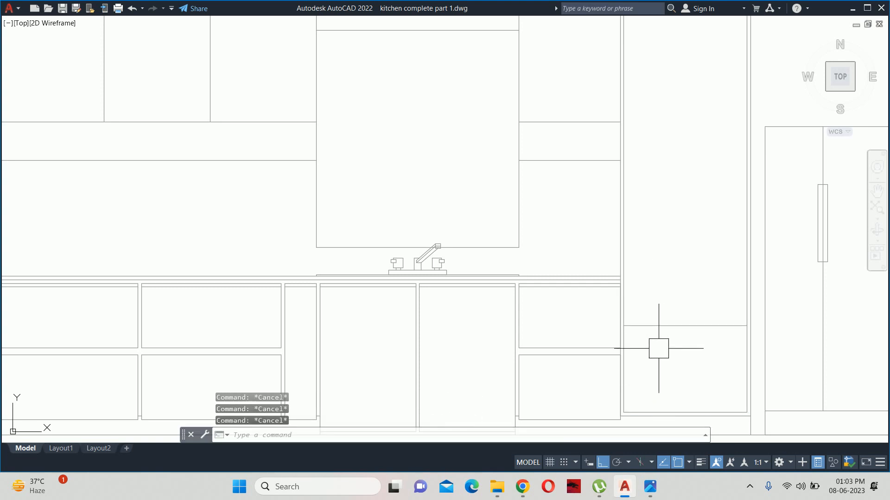
Step: Offset the tall cabinet's new dividing line 1.5 inches upward to form a double line
{"action": "key", "text": "Return"}
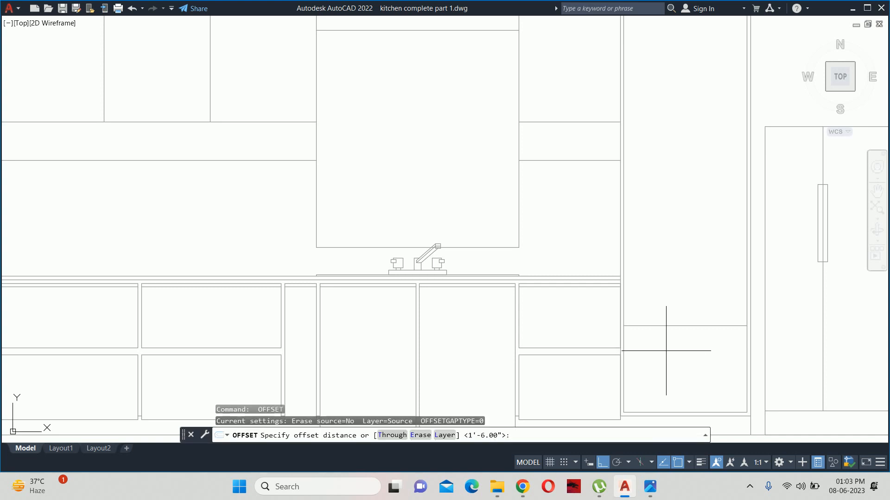
{"action": "type", "text": "1.5"}
{"action": "key", "text": "Return"}
{"action": "left_click", "coordinate": [676, 326]}
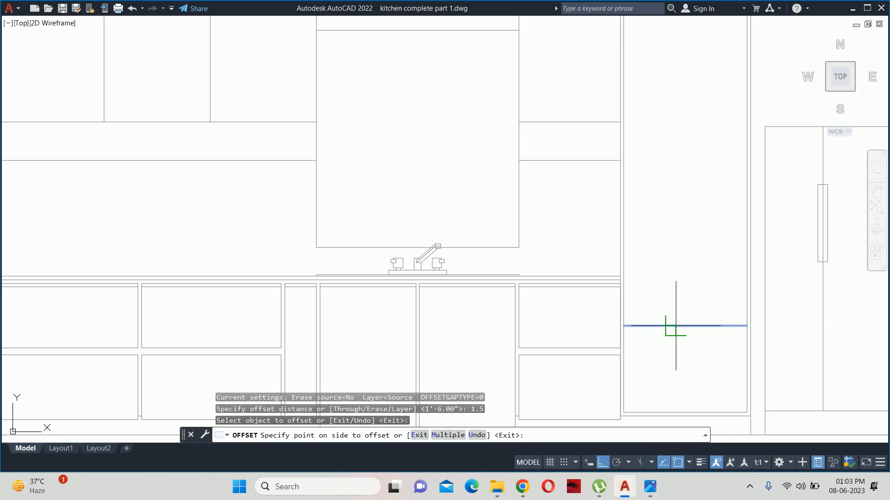
{"action": "left_click", "coordinate": [676, 283]}
{"action": "key", "text": "Return"}
{"action": "key", "text": "Escape"}
{"action": "key", "text": "Escape"}
Step: Trim the tall cabinet's inner vertical edges between the two dividing lines, separating the bottom shutter from the panel above
{"action": "scroll", "coordinate": [623, 327], "scroll_direction": "up", "scroll_amount": 5}
{"action": "type", "text": "tr"}
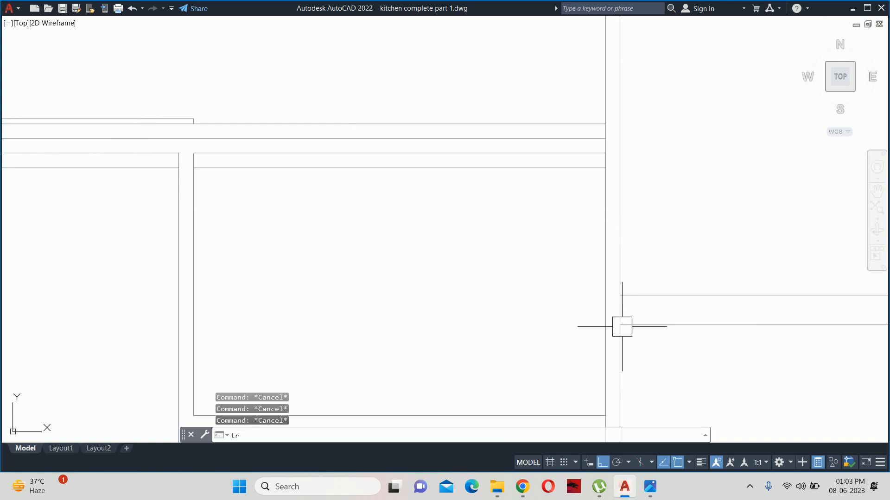
{"action": "key", "text": "Return"}
{"action": "scroll", "coordinate": [619, 306], "scroll_direction": "down", "scroll_amount": 3}
{"action": "middle_click_drag", "start_coordinate": [773, 316], "coordinate": [541, 315]}
{"action": "left_click", "coordinate": [541, 315]}
{"action": "scroll", "coordinate": [667, 315], "scroll_direction": "up", "scroll_amount": 6}
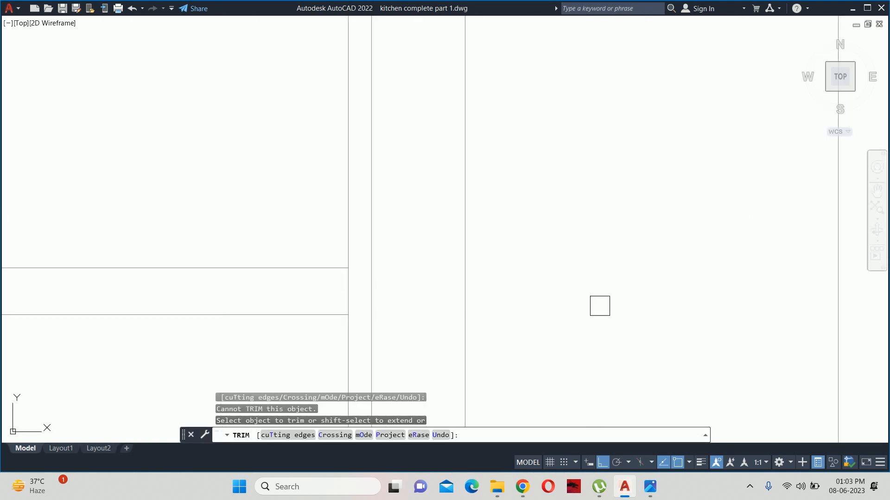
{"action": "key", "text": "Escape"}
{"action": "key", "text": "Escape"}
Step: Offset the upper of the tall cabinet's two dividing lines 24 inches upward
{"action": "scroll", "coordinate": [348, 301], "scroll_direction": "down", "scroll_amount": 5}
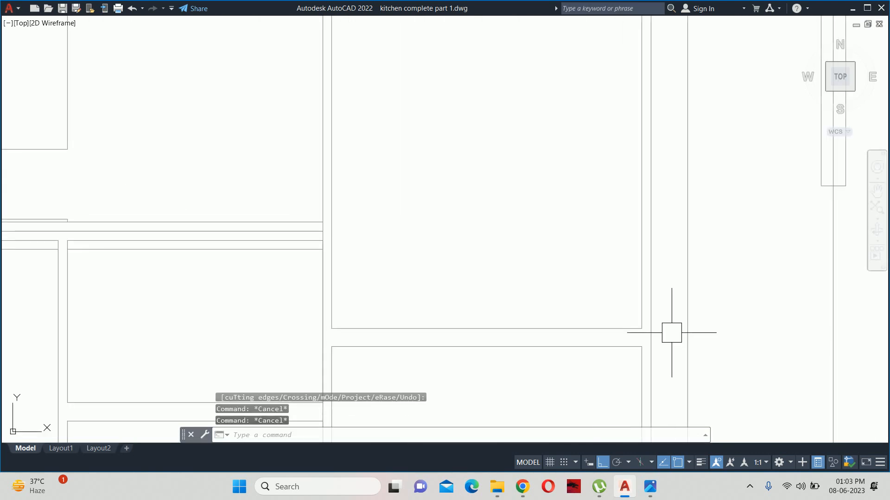
{"action": "type", "text": "o"}
{"action": "key", "text": "Return"}
{"action": "type", "text": "24"}
{"action": "key", "text": "Return"}
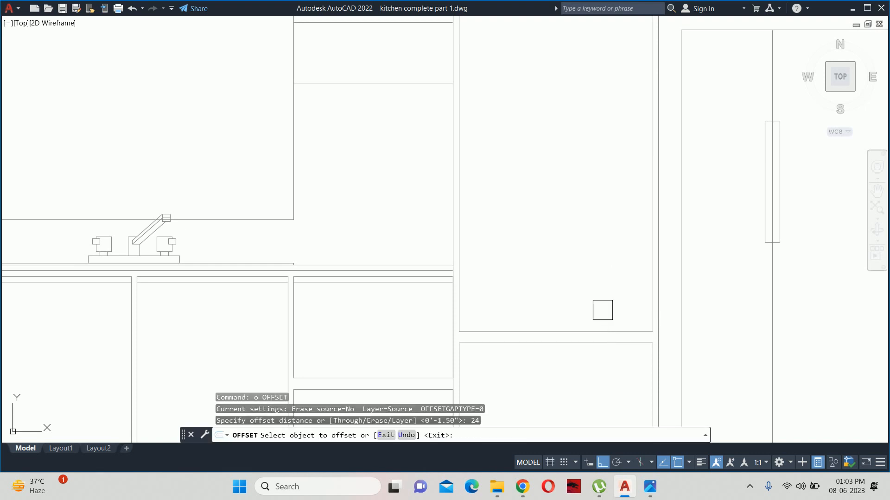
{"action": "left_click", "coordinate": [587, 332]}
{"action": "key", "text": "Escape"}
{"action": "key", "text": "Escape"}
{"action": "key", "text": "Escape"}
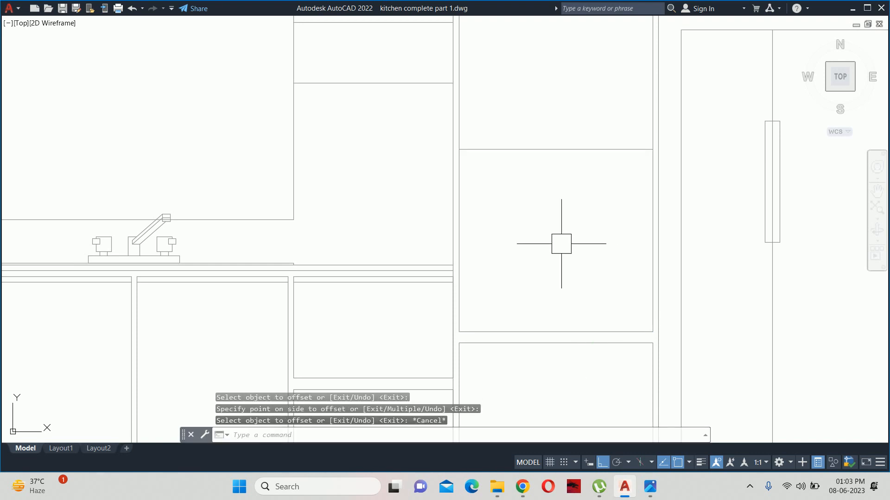
Step: Offset the second dividing line, 24 inches above the first gap, upward by 1.5 inches
{"action": "scroll", "coordinate": [565, 278], "scroll_direction": "down", "scroll_amount": 3}
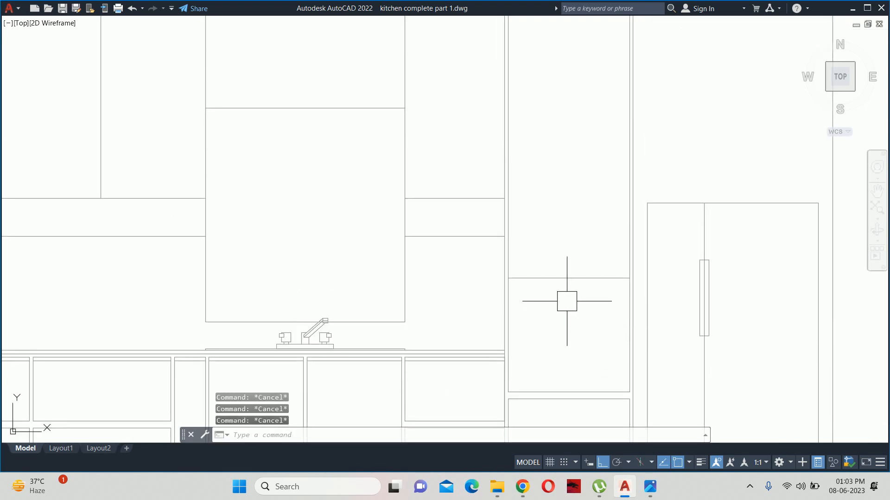
{"action": "key", "text": "space"}
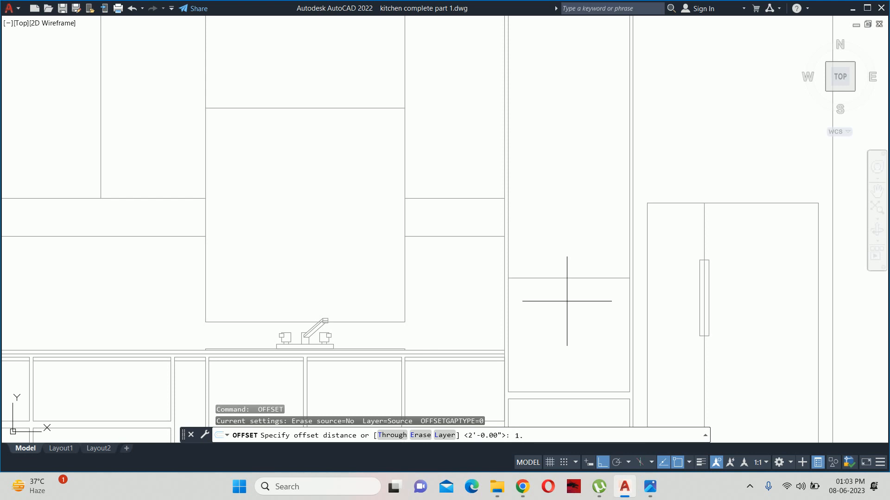
{"action": "type", "text": "1.54"}
{"action": "key", "text": "Return"}
{"action": "key", "text": "Escape"}
{"action": "key", "text": "space"}
{"action": "type", "text": "1.50"}
{"action": "key", "text": "Return"}
{"action": "left_click", "coordinate": [572, 278]}
{"action": "left_click", "coordinate": [562, 253]}
{"action": "key", "text": "Escape"}
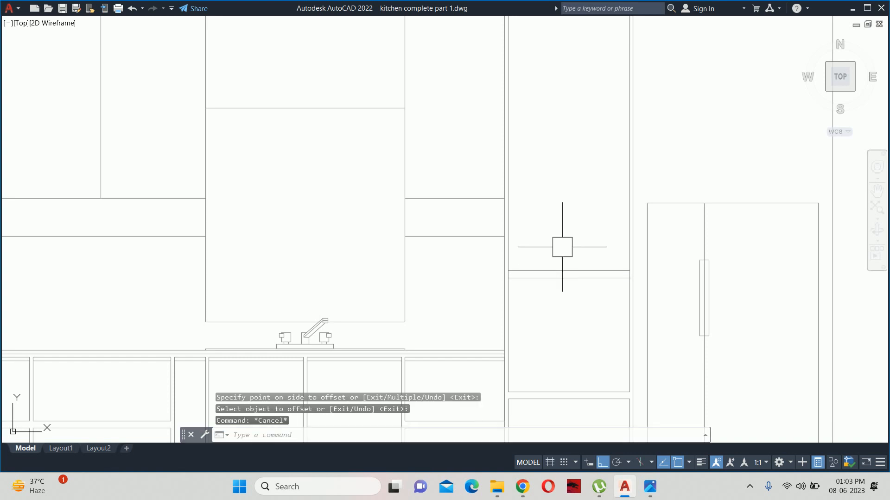
Step: Offset the upper line of the tall cabinet's second gap 16 inches upward
{"action": "key", "text": "space"}
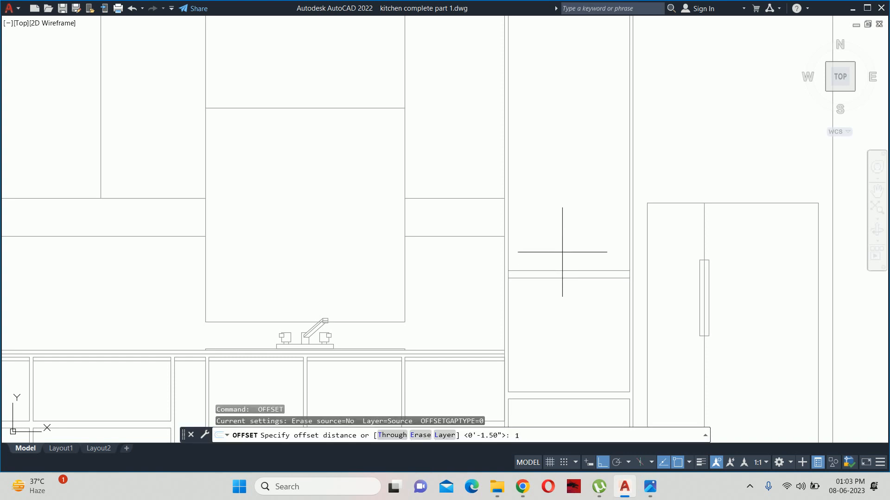
{"action": "scroll", "coordinate": [563, 263], "scroll_direction": "down", "scroll_amount": 2}
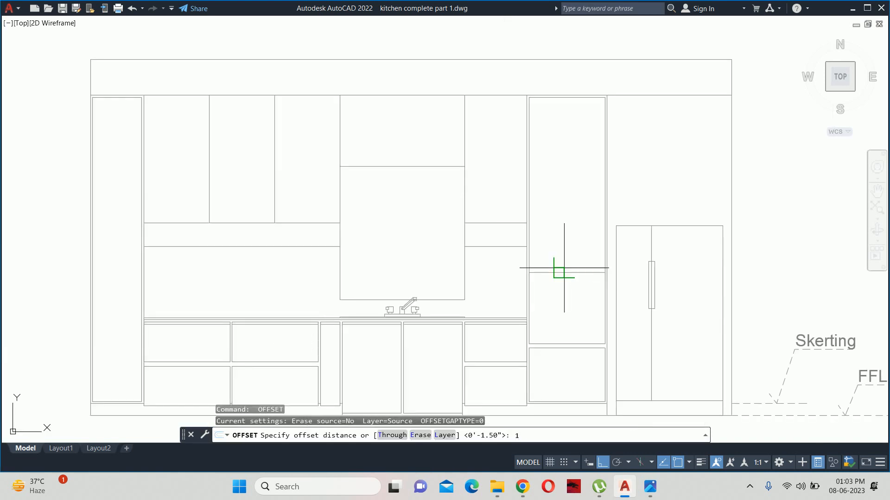
{"action": "type", "text": "6"}
{"action": "key", "text": "Return"}
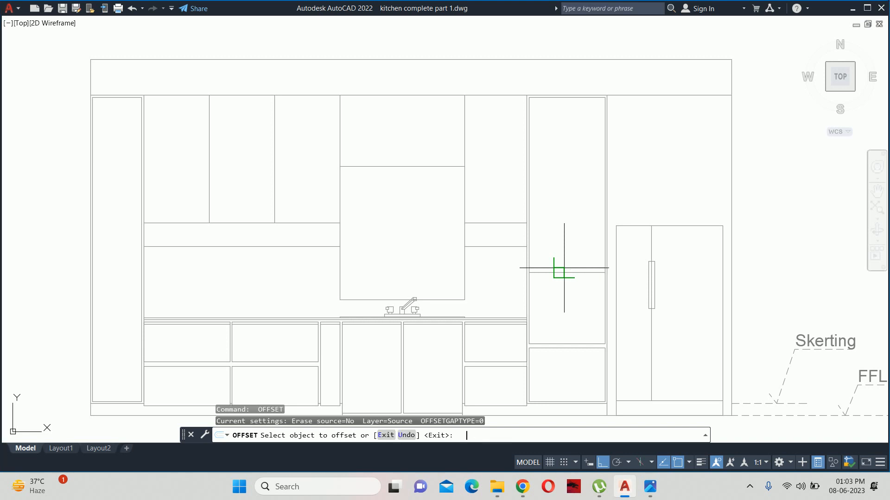
{"action": "scroll", "coordinate": [562, 264], "scroll_direction": "up", "scroll_amount": 3}
{"action": "left_click", "coordinate": [561, 276]}
{"action": "left_click", "coordinate": [553, 224]}
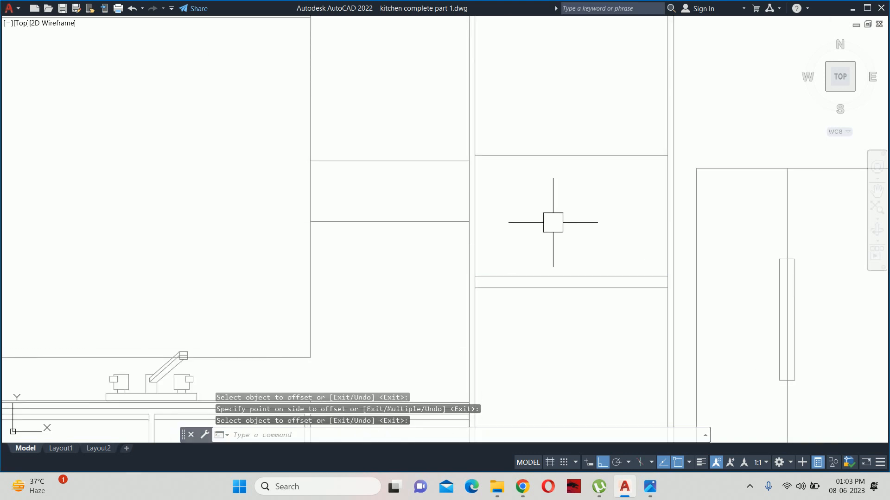
{"action": "key", "text": "Escape"}
{"action": "key", "text": "space"}
{"action": "middle_click_drag", "start_coordinate": [546, 215], "coordinate": [543, 243]}
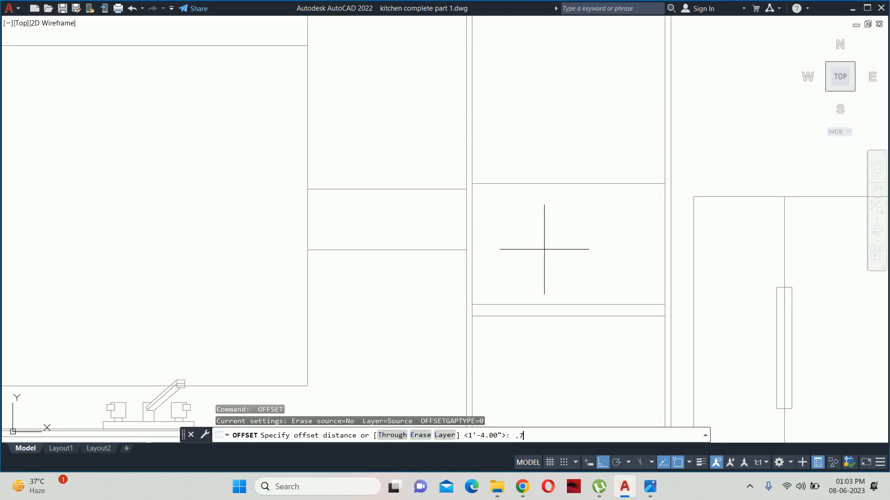
{"action": "type", "text": ".1.5"}
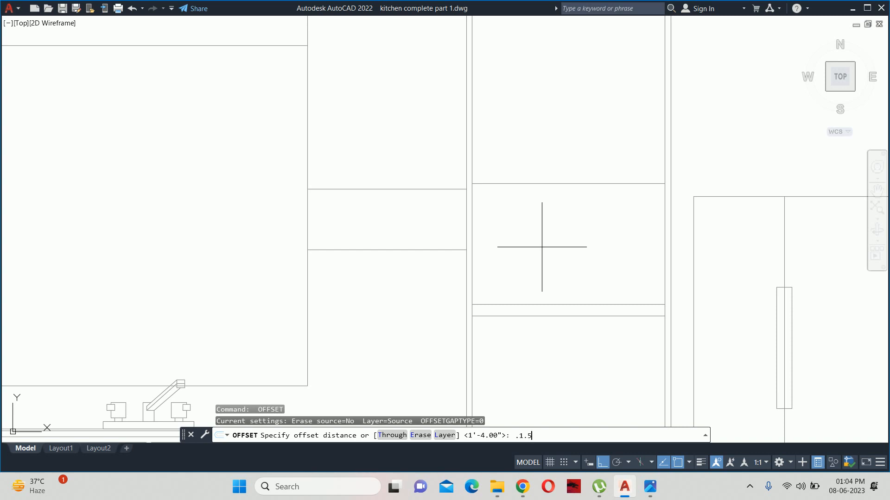
{"action": "key", "text": "Return"}
{"action": "key", "text": "Escape"}
Step: Offset the tall cabinet's topmost dividing line 1.5 inches upward to form the third gap
{"action": "type", "text": "o"}
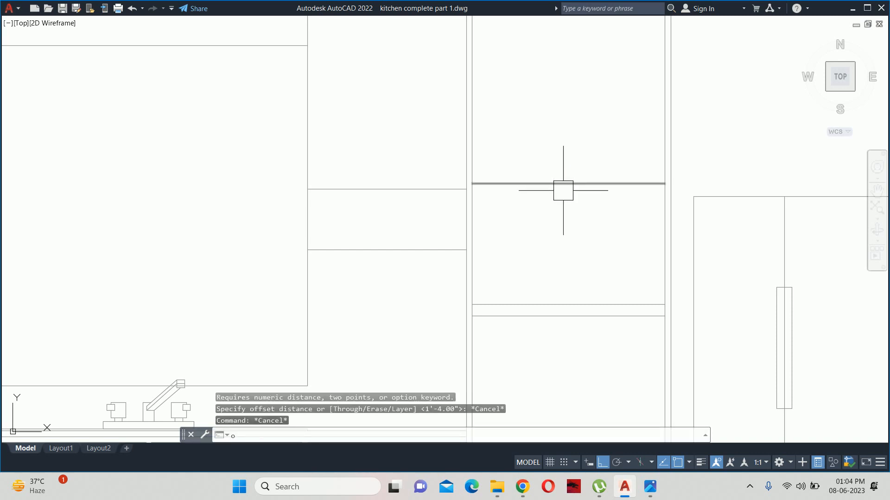
{"action": "key", "text": "Return"}
{"action": "type", "text": "1"}
{"action": "key", "text": "Return"}
{"action": "left_click", "coordinate": [564, 185]}
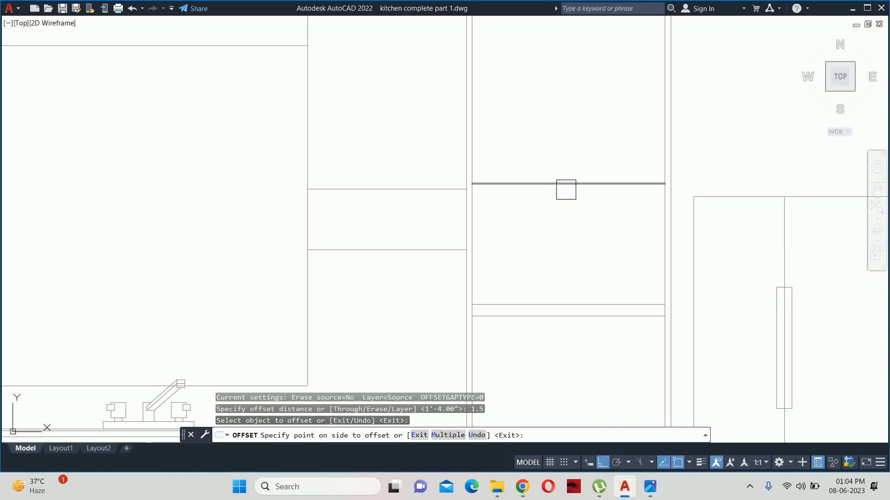
{"action": "left_click", "coordinate": [558, 134]}
{"action": "key", "text": "Return"}
{"action": "middle_click_drag", "start_coordinate": [558, 151], "coordinate": [563, 167]}
{"action": "key", "text": "Escape"}
{"action": "scroll", "coordinate": [570, 292], "scroll_direction": "down", "scroll_amount": 2}
{"action": "key", "text": "Escape"}
{"action": "scroll", "coordinate": [570, 292], "scroll_direction": "down", "scroll_amount": 2}
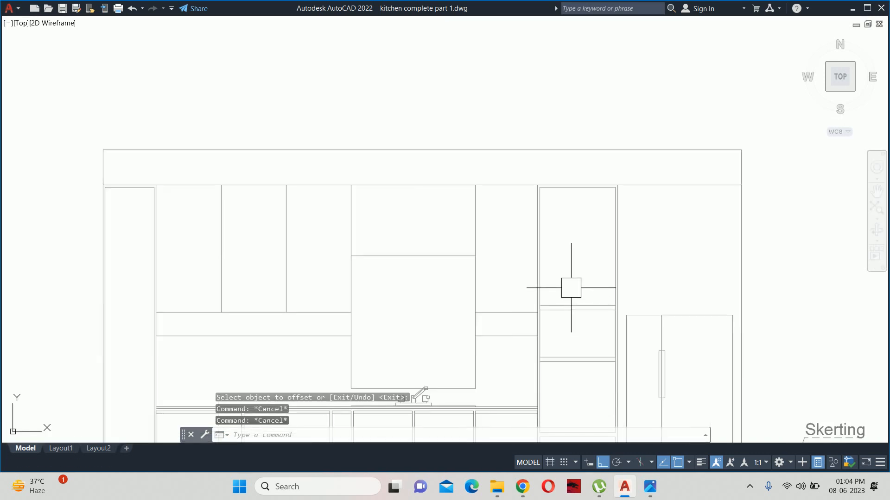
Step: Trim the right-hand tall cabinet's inner side lines where they cross the topmost shutter gap
{"action": "scroll", "coordinate": [560, 294], "scroll_direction": "up", "scroll_amount": 2}
{"action": "key", "text": "Escape"}
{"action": "type", "text": "tr"}
{"action": "key", "text": "Return"}
{"action": "scroll", "coordinate": [510, 321], "scroll_direction": "up", "scroll_amount": 5}
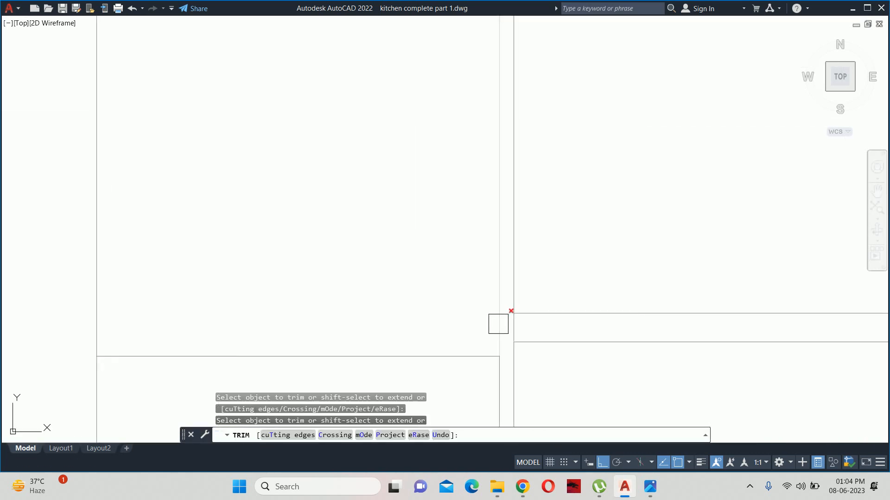
{"action": "middle_click_drag", "start_coordinate": [728, 327], "coordinate": [364, 293]}
{"action": "scroll", "coordinate": [655, 296], "scroll_direction": "up", "scroll_amount": 2}
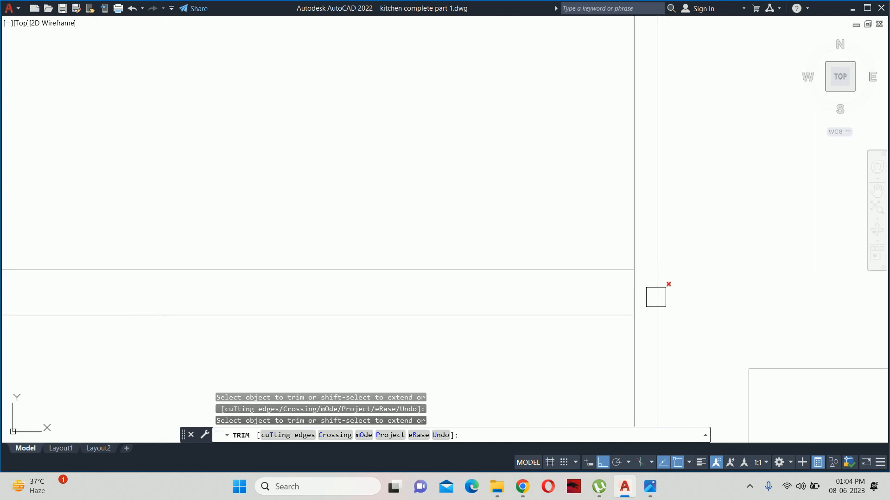
{"action": "left_click", "coordinate": [606, 292]}
{"action": "left_click", "coordinate": [630, 291]}
{"action": "scroll", "coordinate": [630, 291], "scroll_direction": "down", "scroll_amount": 3}
Step: Trim the right-hand tall cabinet's inner side lines across the two lower gaps to separate the remaining shutters
{"action": "scroll", "coordinate": [596, 232], "scroll_direction": "up", "scroll_amount": 6}
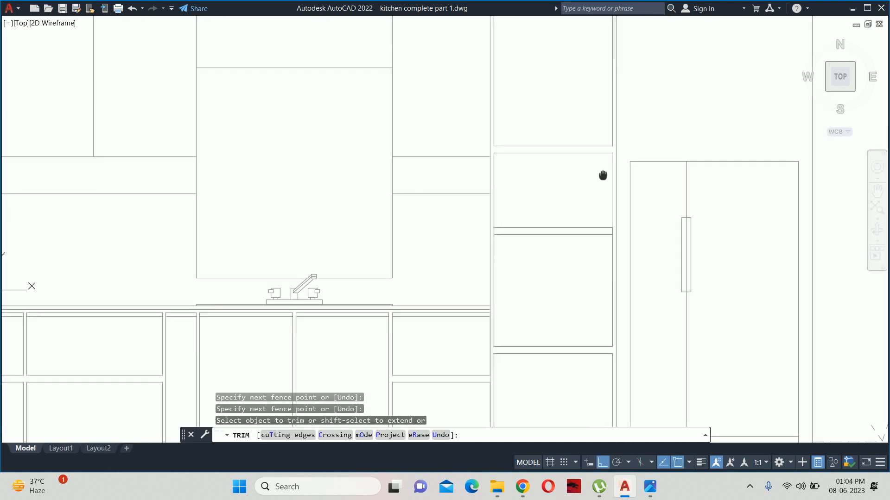
{"action": "left_click", "coordinate": [575, 238]}
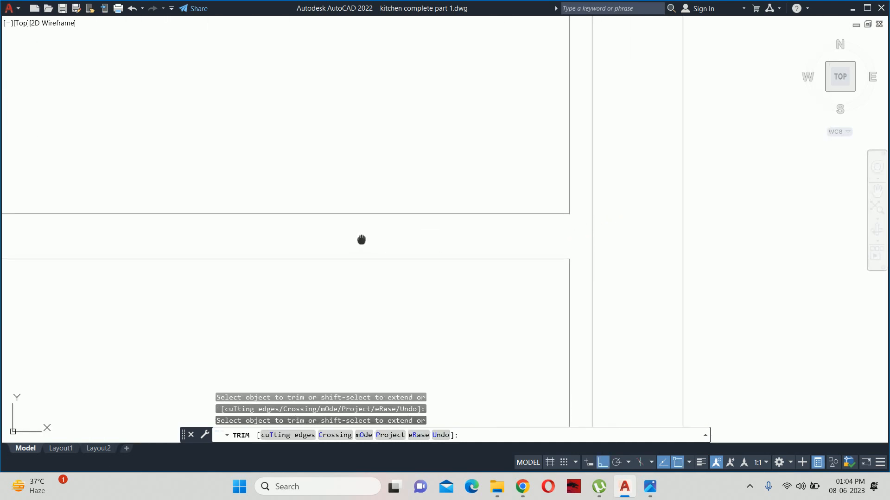
{"action": "middle_click_drag", "start_coordinate": [361, 240], "coordinate": [695, 256]}
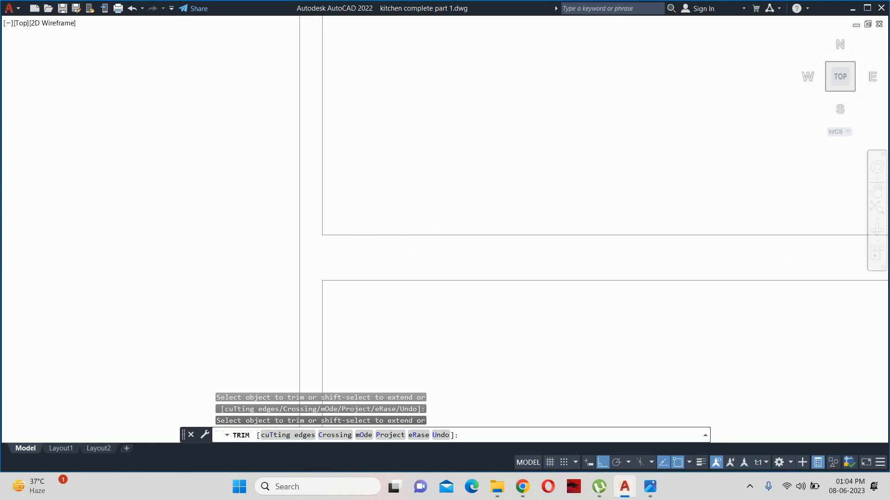
{"action": "middle_click_drag", "start_coordinate": [319, 324], "coordinate": [364, 111]}
{"action": "scroll", "coordinate": [364, 111], "scroll_direction": "down", "scroll_amount": 3}
{"action": "scroll", "coordinate": [383, 306], "scroll_direction": "down", "scroll_amount": 5}
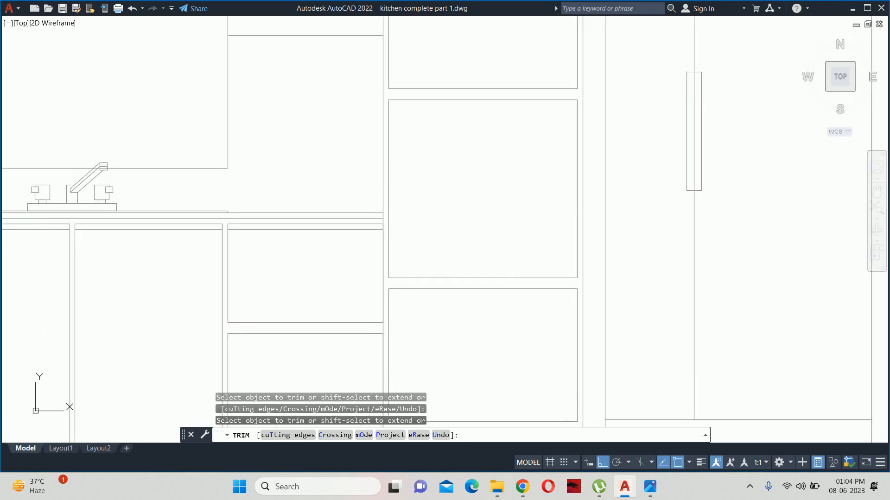
{"action": "key", "text": "Escape"}
{"action": "key", "text": "Escape"}
{"action": "key", "text": "Escape"}
Step: Stretch the lowest shutter gap of the right-hand tall cabinet 6 inches downward
{"action": "middle_click_drag", "start_coordinate": [597, 277], "coordinate": [604, 294]}
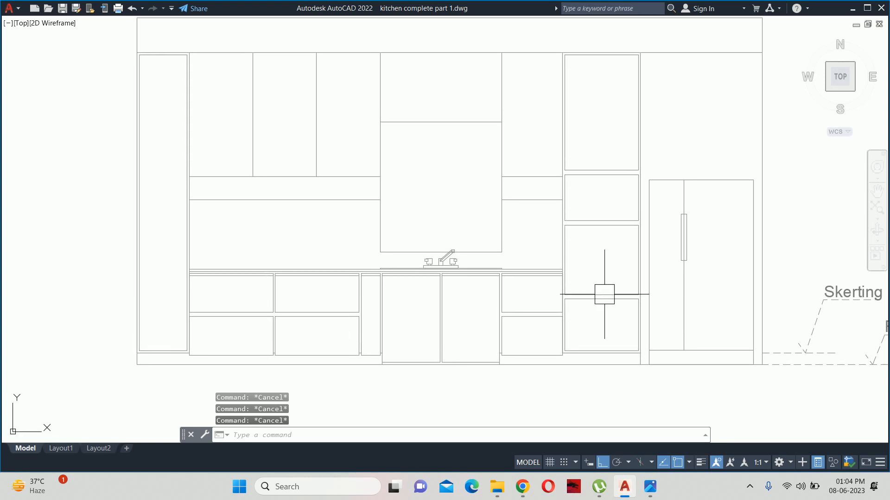
{"action": "middle_click_drag", "start_coordinate": [614, 195], "coordinate": [611, 248]}
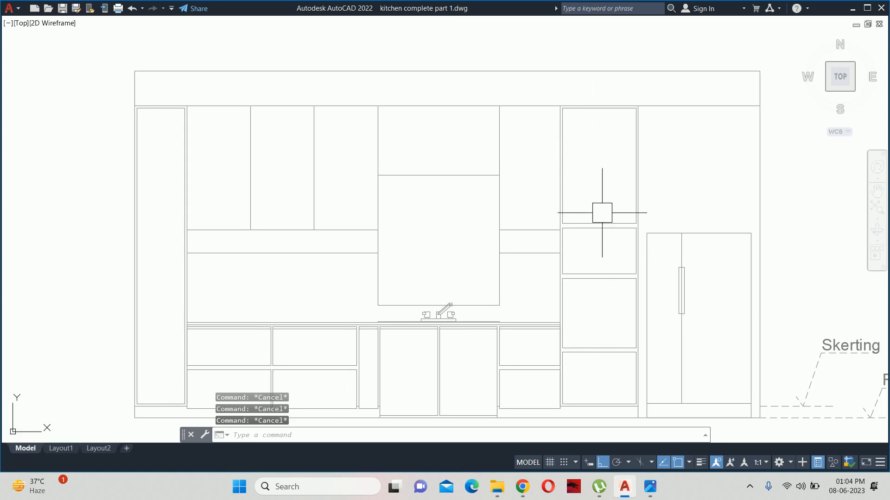
{"action": "middle_click_drag", "start_coordinate": [584, 300], "coordinate": [594, 258]}
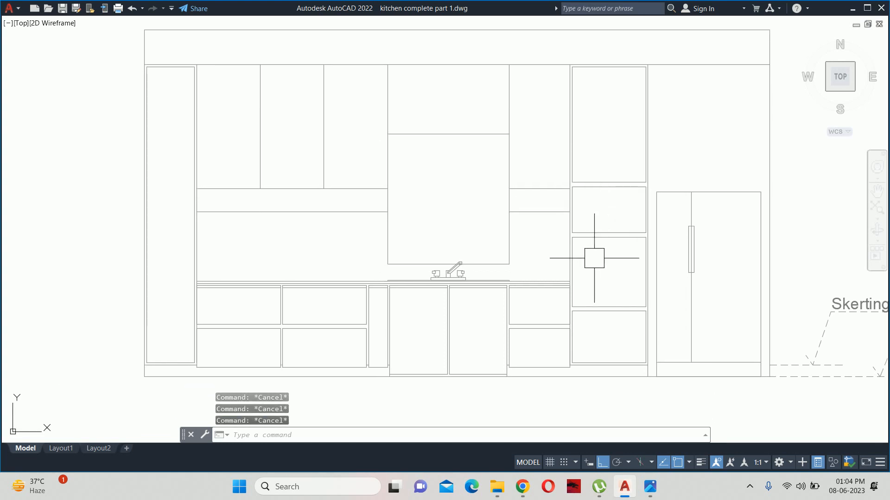
{"action": "scroll", "coordinate": [586, 320], "scroll_direction": "up", "scroll_amount": 4}
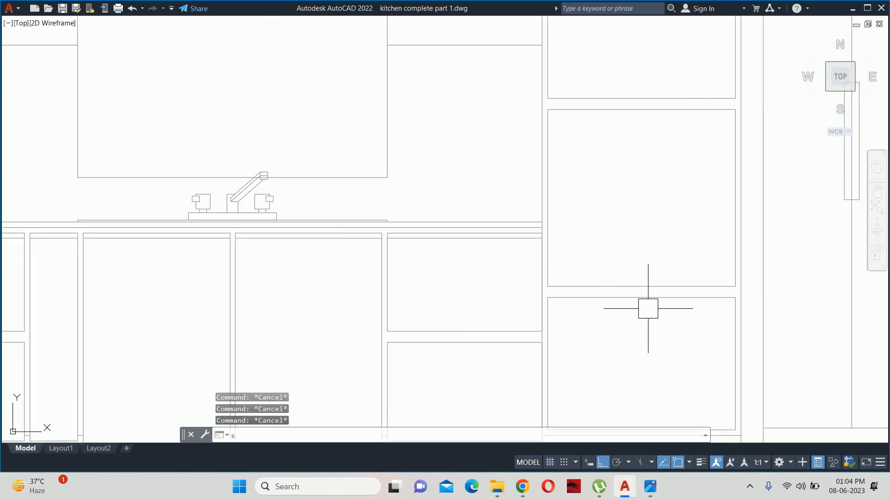
{"action": "key", "text": "Return"}
{"action": "left_click", "coordinate": [465, 256]}
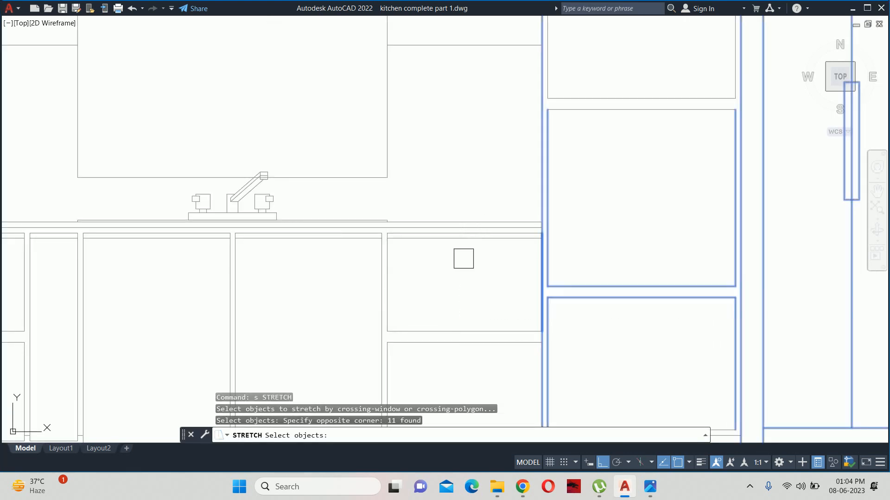
{"action": "key", "text": "Return"}
{"action": "left_click", "coordinate": [639, 226]}
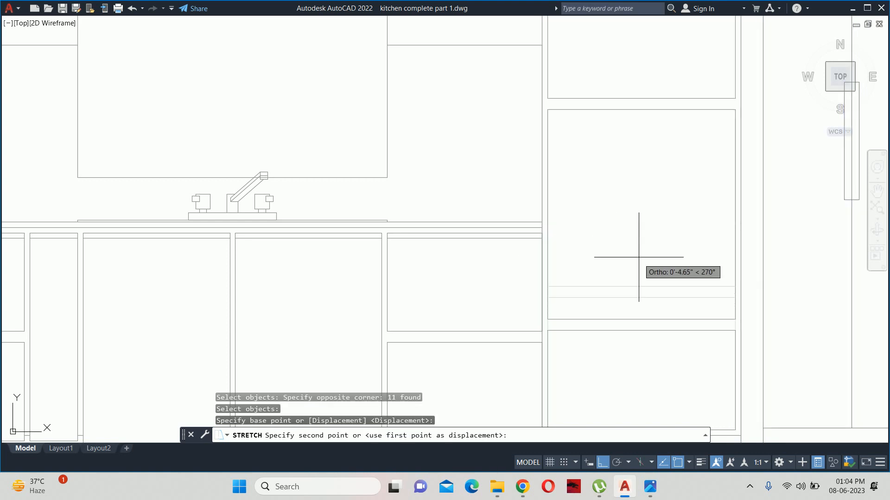
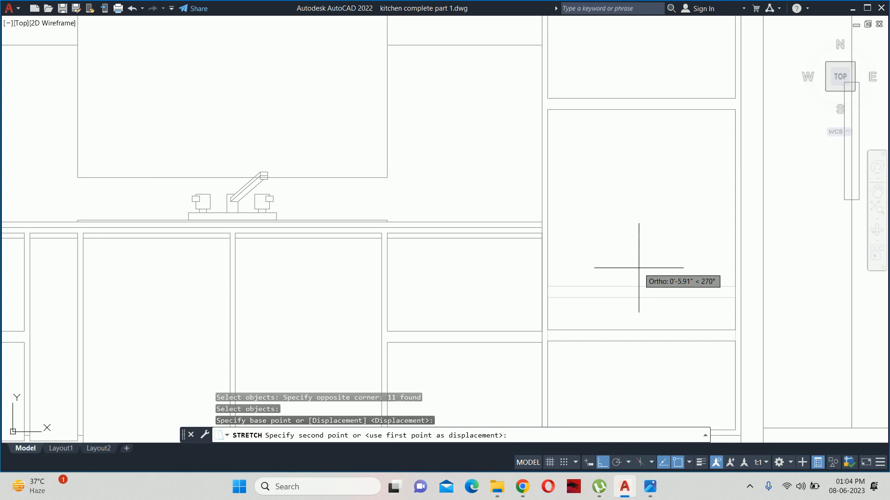
{"action": "type", "text": "6"}
{"action": "key", "text": "Return"}
{"action": "key", "text": "Escape"}
{"action": "key", "text": "Escape"}
{"action": "key", "text": "Escape"}
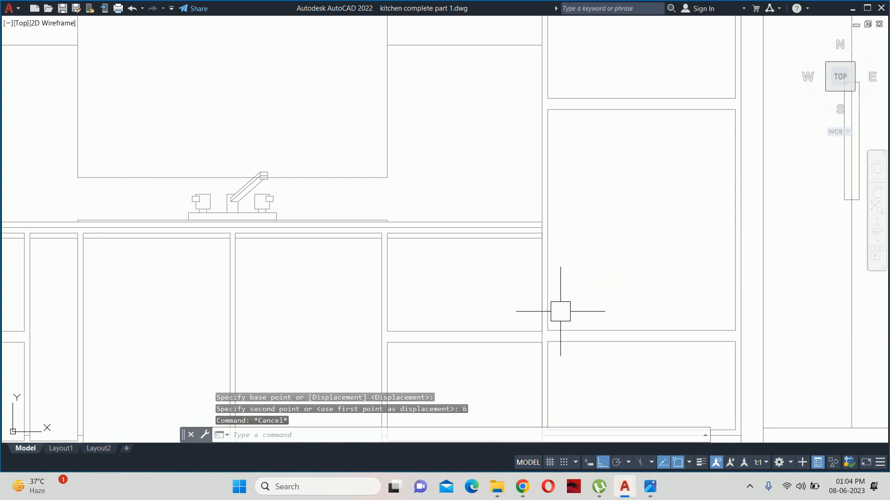
Step: Stretch the gap between the second and third shutters from the top of the right-hand tall cabinet 2 inches downward
{"action": "scroll", "coordinate": [524, 348], "scroll_direction": "up", "scroll_amount": 3}
{"action": "scroll", "coordinate": [553, 311], "scroll_direction": "down", "scroll_amount": 2}
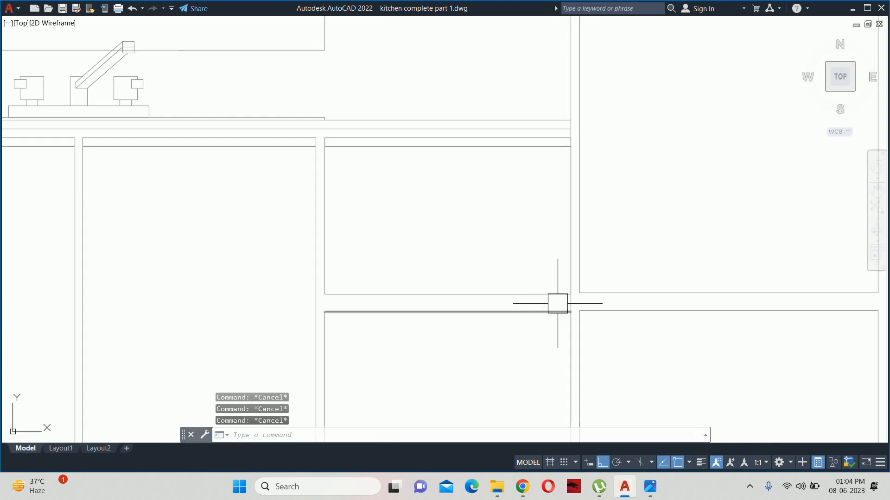
{"action": "scroll", "coordinate": [564, 284], "scroll_direction": "down", "scroll_amount": 2}
{"action": "middle_click_drag", "start_coordinate": [591, 256], "coordinate": [611, 258]}
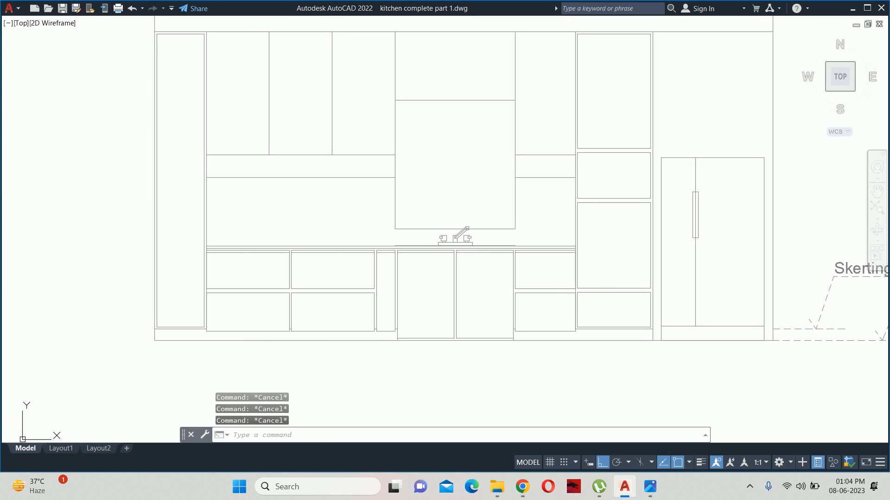
{"action": "middle_click_drag", "start_coordinate": [612, 228], "coordinate": [597, 283]}
{"action": "scroll", "coordinate": [612, 260], "scroll_direction": "up", "scroll_amount": 2}
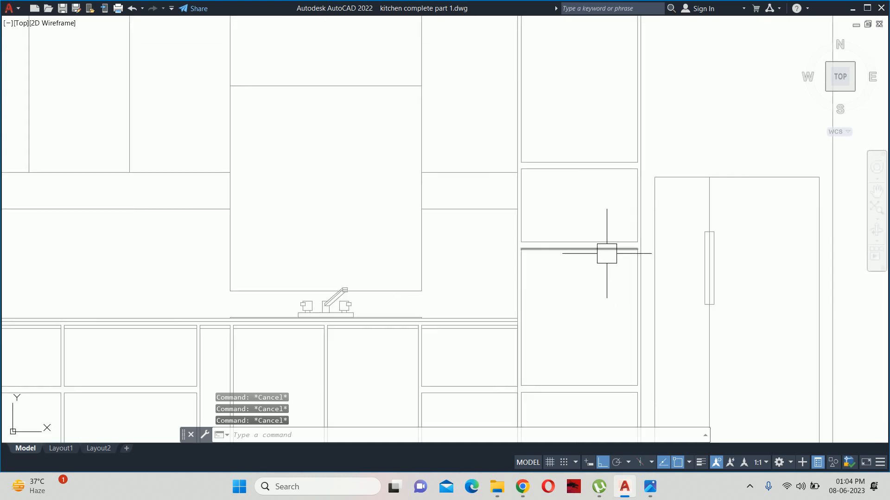
{"action": "type", "text": "s"}
{"action": "key", "text": "Return"}
{"action": "scroll", "coordinate": [648, 252], "scroll_direction": "up", "scroll_amount": 2}
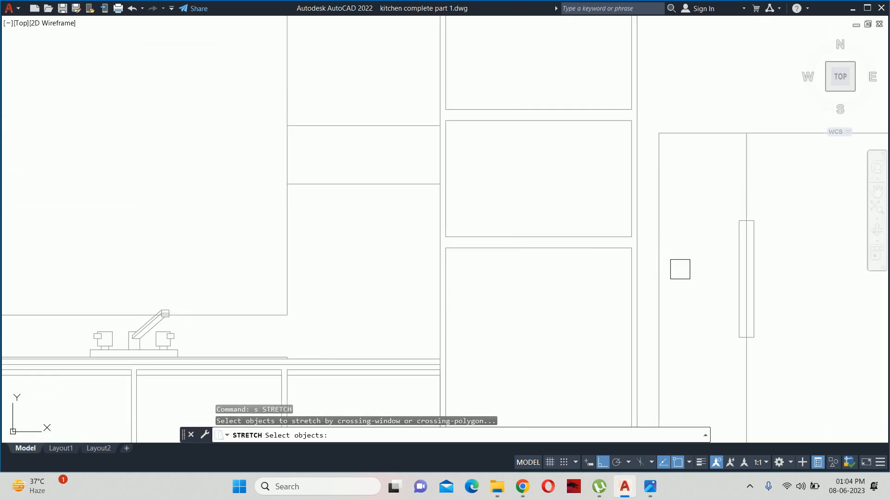
{"action": "left_click", "coordinate": [380, 221]}
{"action": "left_click", "coordinate": [532, 203]}
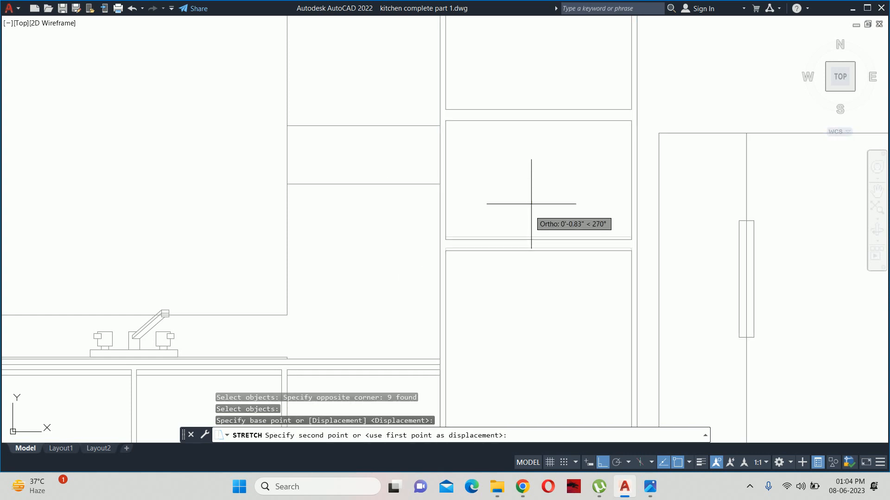
{"action": "type", "text": "2"}
{"action": "key", "text": "Return"}
{"action": "key", "text": "Escape"}
{"action": "key", "text": "Escape"}
{"action": "scroll", "coordinate": [540, 220], "scroll_direction": "down", "scroll_amount": 5}
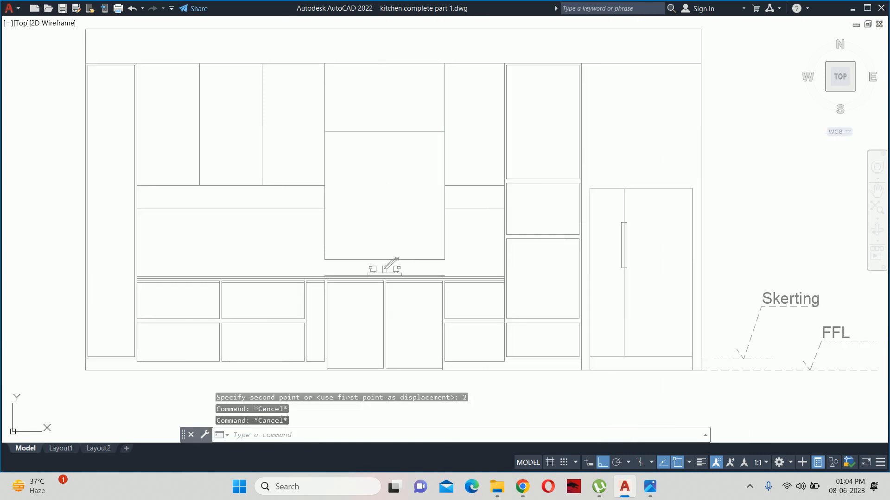
{"action": "key", "text": "Escape"}
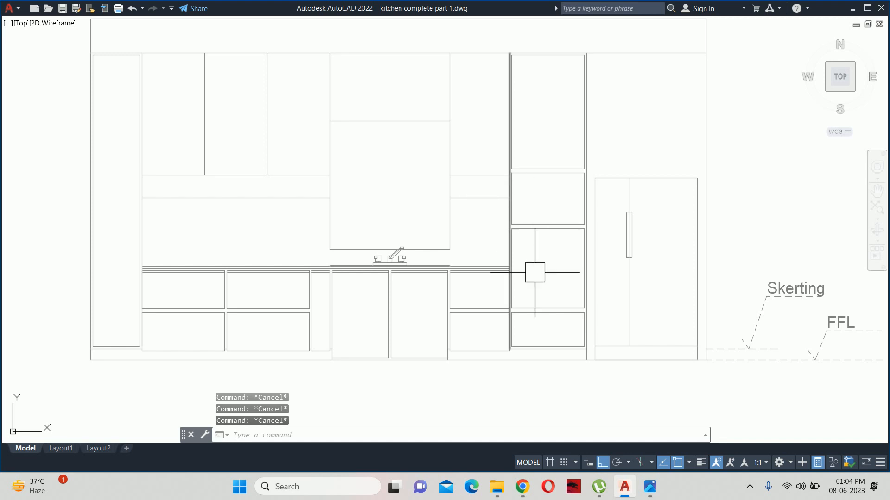
{"action": "middle_click_drag", "start_coordinate": [545, 283], "coordinate": [548, 304]}
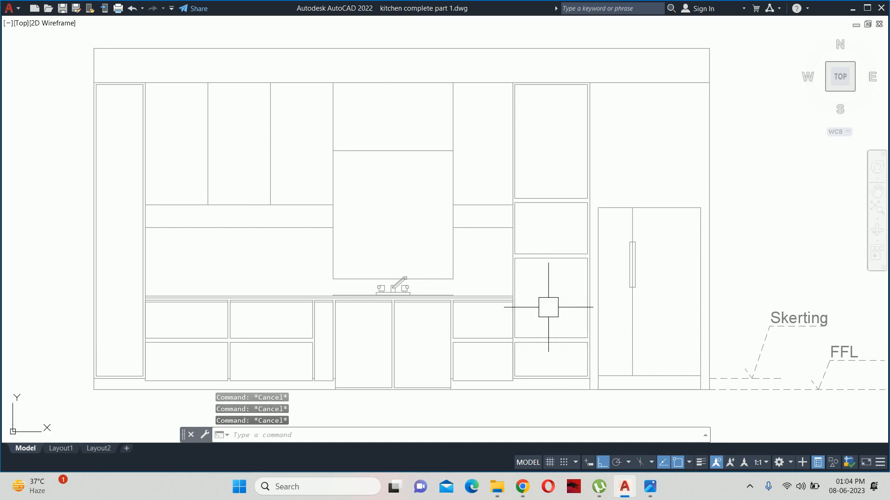
{"action": "middle_click_drag", "start_coordinate": [548, 225], "coordinate": [552, 251]}
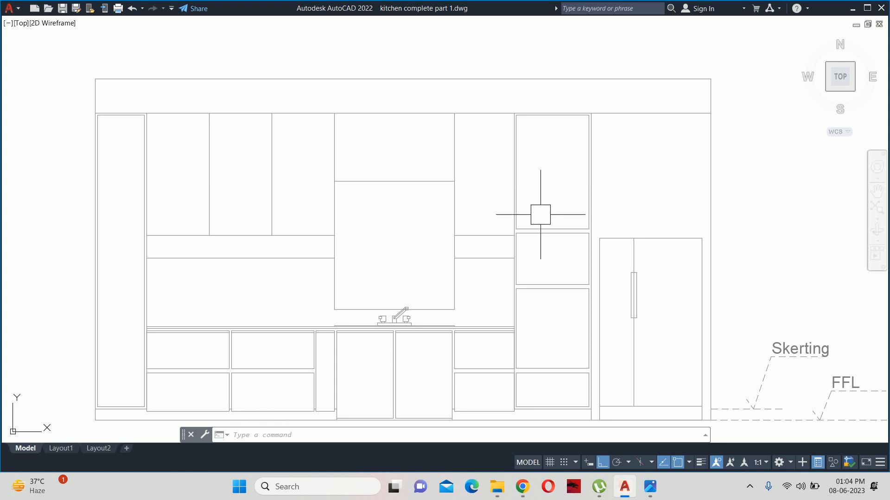
{"action": "scroll", "coordinate": [540, 215], "scroll_direction": "down", "scroll_amount": 2}
{"action": "scroll", "coordinate": [551, 275], "scroll_direction": "up", "scroll_amount": 4}
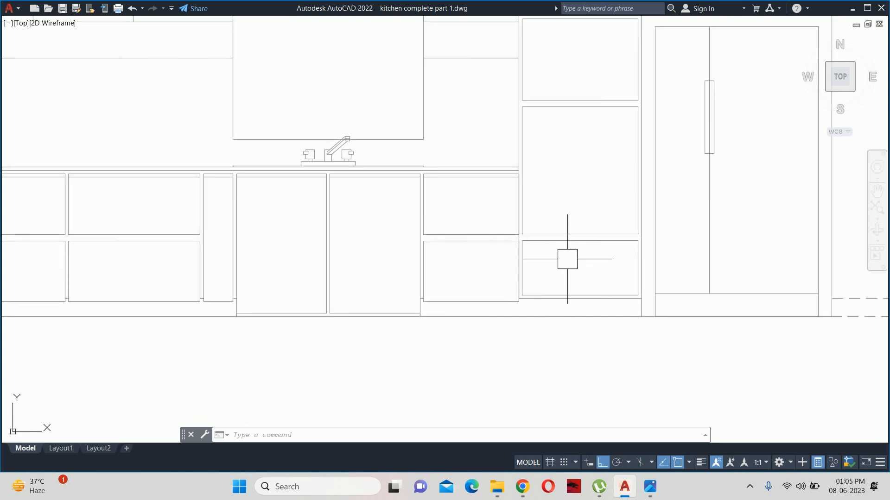
Step: Offset the bottom inner line of the left-hand tall cabinet 18 inches upward
{"action": "middle_click_drag", "start_coordinate": [561, 258], "coordinate": [832, 314]}
{"action": "scroll", "coordinate": [572, 294], "scroll_direction": "up", "scroll_amount": 4}
{"action": "scroll", "coordinate": [570, 277], "scroll_direction": "down", "scroll_amount": 6}
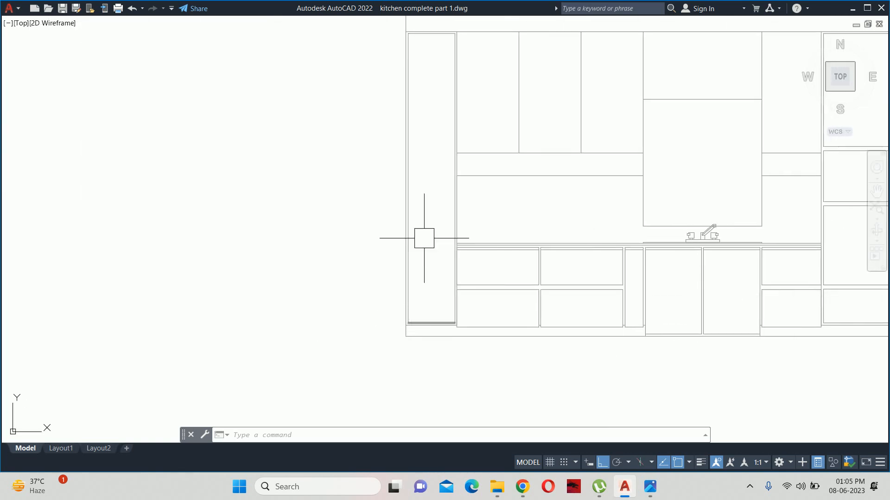
{"action": "middle_click_drag", "start_coordinate": [422, 236], "coordinate": [442, 242]}
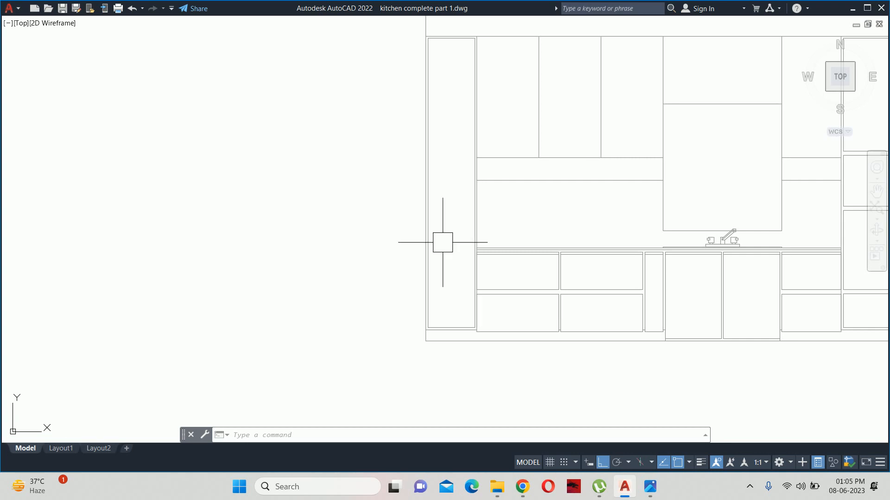
{"action": "type", "text": "o"}
{"action": "key", "text": "Return"}
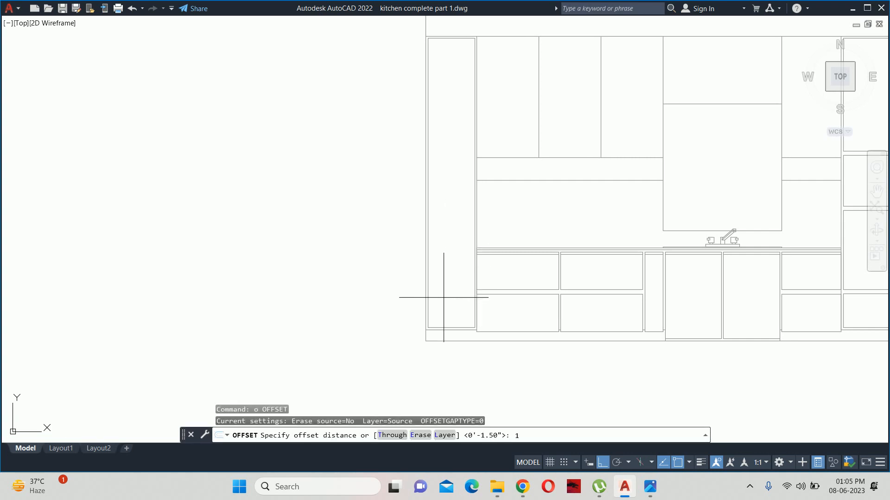
{"action": "type", "text": "18"}
{"action": "key", "text": "Return"}
{"action": "scroll", "coordinate": [443, 298], "scroll_direction": "up", "scroll_amount": 4}
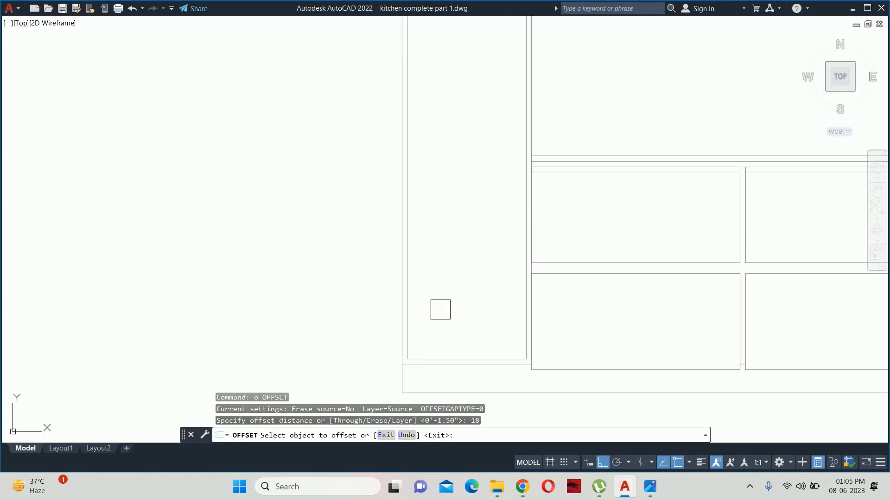
{"action": "left_click", "coordinate": [456, 358]}
{"action": "left_click", "coordinate": [454, 273]}
{"action": "key", "text": "Escape"}
{"action": "key", "text": "Escape"}
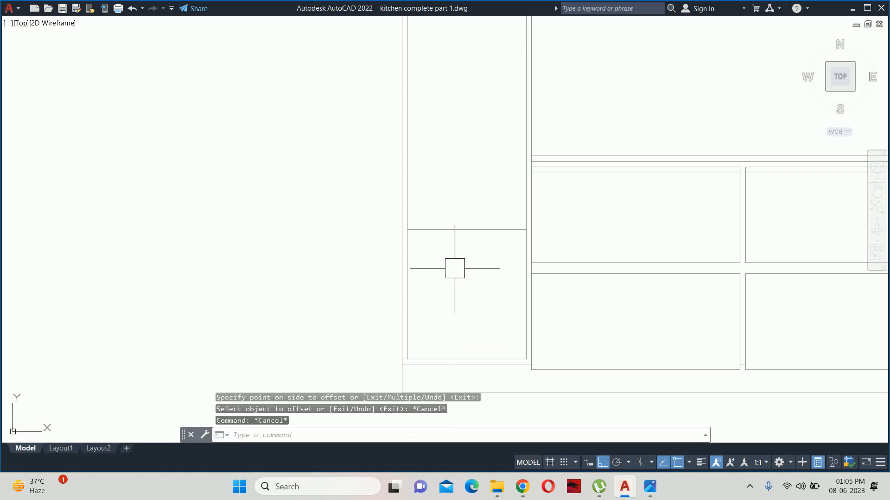
Step: Offset the left-hand tall cabinet's new dividing line 0.75 inch upward to form a shutter gap
{"action": "middle_click_drag", "start_coordinate": [452, 268], "coordinate": [457, 290]}
{"action": "key", "text": "Return"}
{"action": "type", "text": "."}
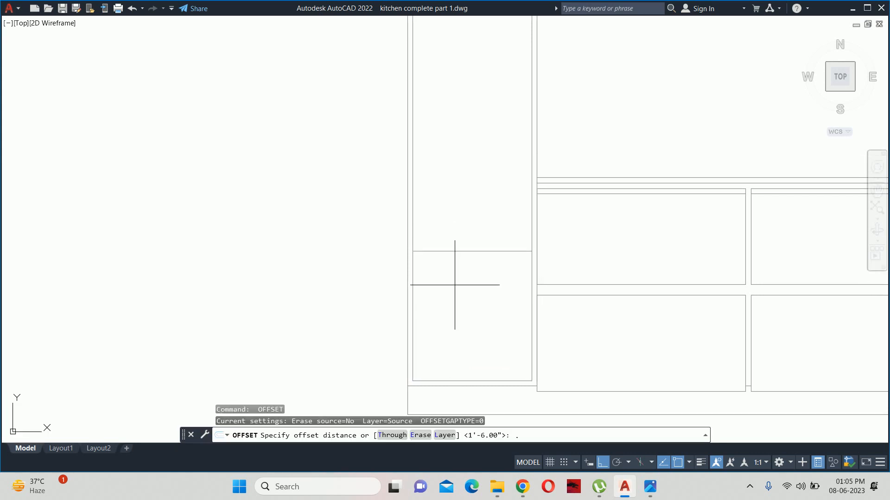
{"action": "type", "text": "75"}
{"action": "key", "text": "Return"}
{"action": "left_click", "coordinate": [483, 256]}
{"action": "left_click", "coordinate": [483, 209]}
{"action": "key", "text": "Return"}
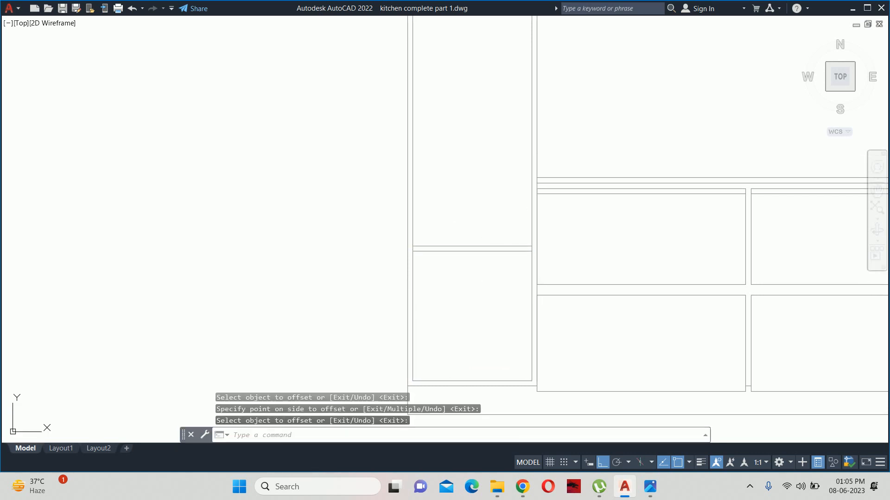
{"action": "key", "text": "Escape"}
{"action": "key", "text": "Escape"}
Step: Trim the left-hand tall cabinet's inner side lines across the gap to separate the upper and lower shutters
{"action": "scroll", "coordinate": [486, 215], "scroll_direction": "down", "scroll_amount": 1}
{"action": "mouse_move", "coordinate": [486, 216]}
{"action": "middle_mouse_down"}
{"action": "mouse_move", "coordinate": [489, 283]}
{"action": "mouse_move", "coordinate": [486, 272]}
{"action": "middle_mouse_up"}
{"action": "key", "text": "Escape"}
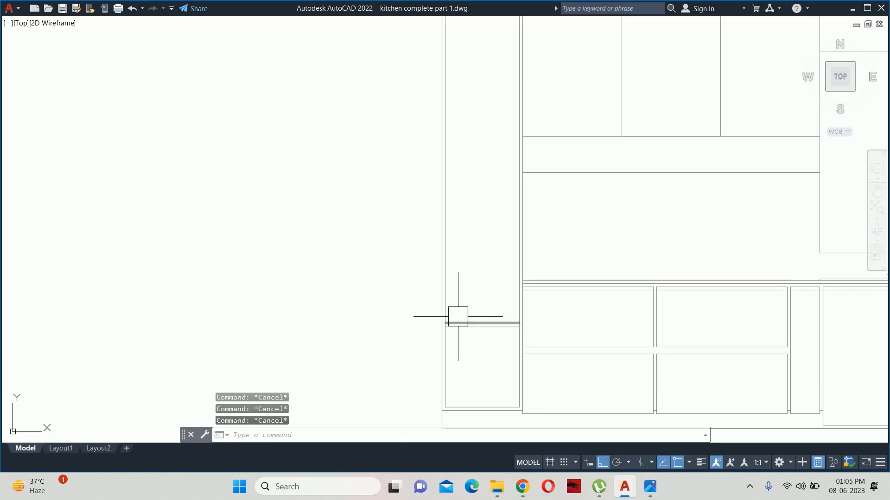
{"action": "type", "text": "tr"}
{"action": "key", "text": "Return"}
{"action": "scroll", "coordinate": [442, 323], "scroll_direction": "up", "scroll_amount": 5}
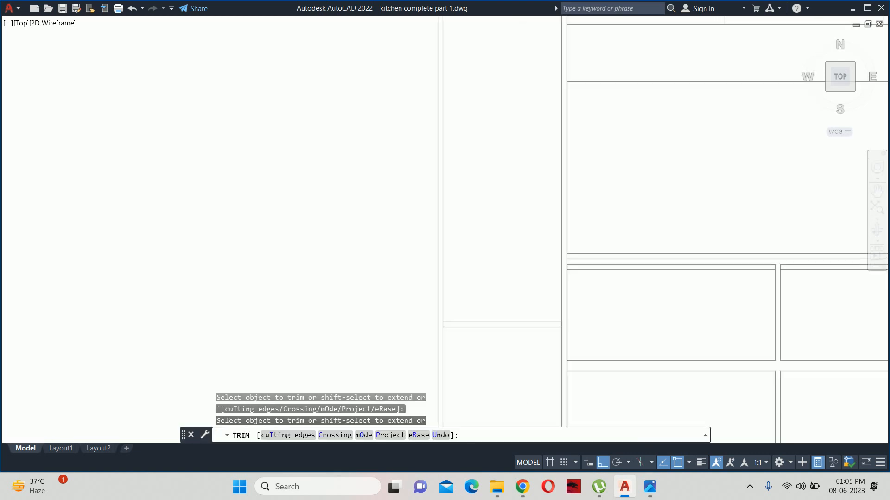
{"action": "scroll", "coordinate": [440, 324], "scroll_direction": "up", "scroll_amount": 1}
{"action": "left_click", "coordinate": [423, 322]}
{"action": "scroll", "coordinate": [665, 333], "scroll_direction": "down", "scroll_amount": 2}
{"action": "middle_click_drag", "start_coordinate": [665, 333], "coordinate": [256, 324]}
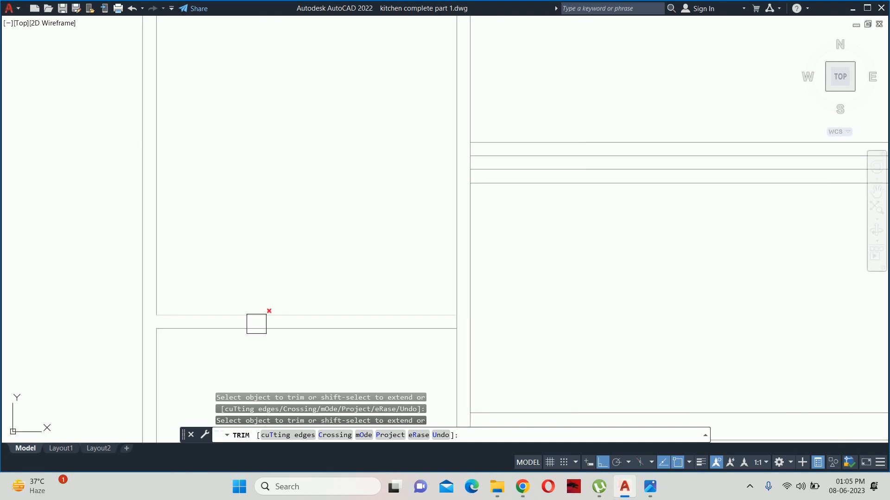
{"action": "scroll", "coordinate": [417, 319], "scroll_direction": "up", "scroll_amount": 2}
{"action": "scroll", "coordinate": [422, 317], "scroll_direction": "up", "scroll_amount": 2}
{"action": "scroll", "coordinate": [558, 320], "scroll_direction": "down", "scroll_amount": 14}
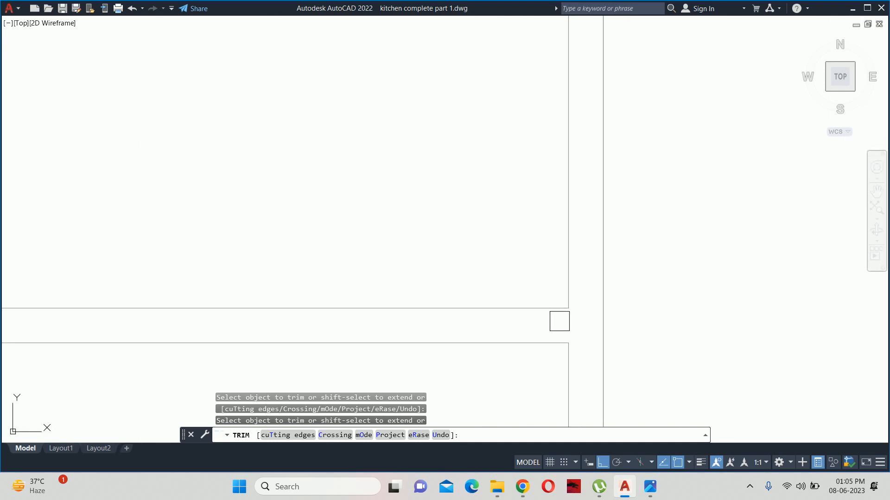
Step: Measure the length of the left-hand tall cabinet's outer side line with a linear dimension, without placing it
{"action": "key", "text": "Escape"}
{"action": "key", "text": "Escape"}
{"action": "middle_click_drag", "start_coordinate": [521, 290], "coordinate": [513, 305]}
{"action": "key", "text": "Escape"}
{"action": "key", "text": "Escape"}
{"action": "type", "text": "d"}
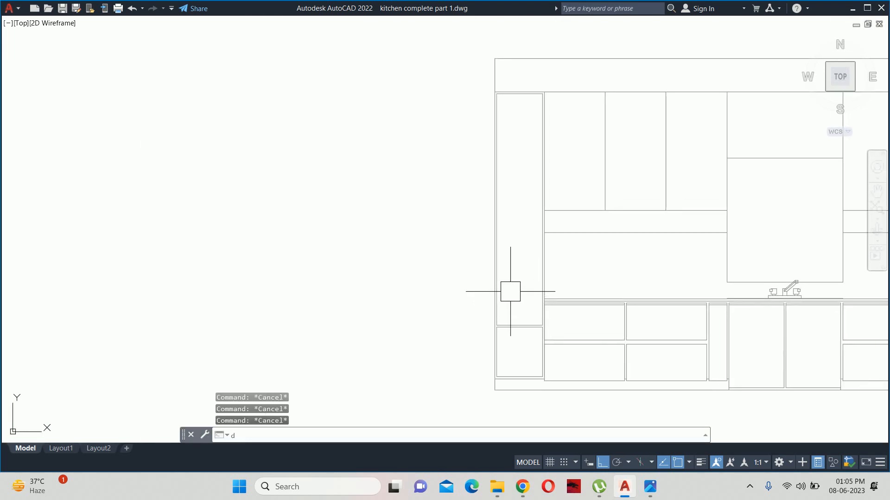
{"action": "type", "text": "li"}
{"action": "key", "text": "Return"}
{"action": "key", "text": "Return"}
{"action": "scroll", "coordinate": [503, 291], "scroll_direction": "up", "scroll_amount": 6}
{"action": "left_click", "coordinate": [483, 301]}
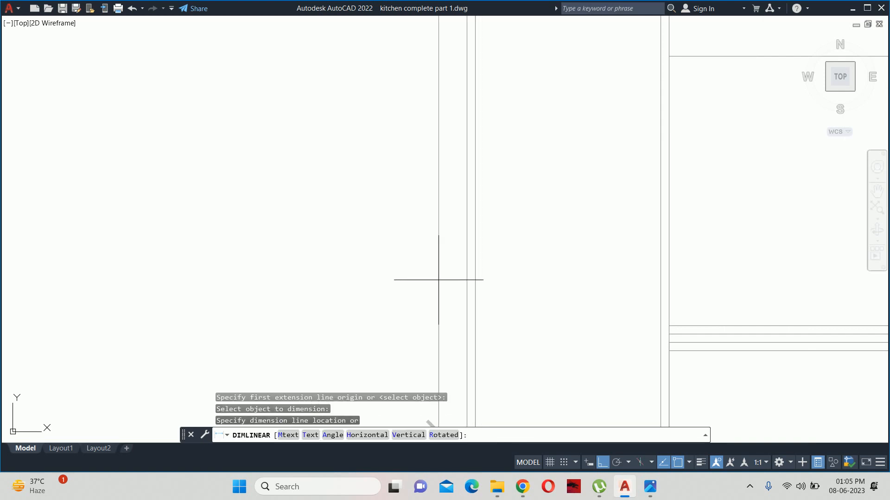
{"action": "scroll", "coordinate": [438, 279], "scroll_direction": "down", "scroll_amount": 4}
{"action": "key", "text": "Escape"}
{"action": "key", "text": "Escape"}
{"action": "key", "text": "Escape"}
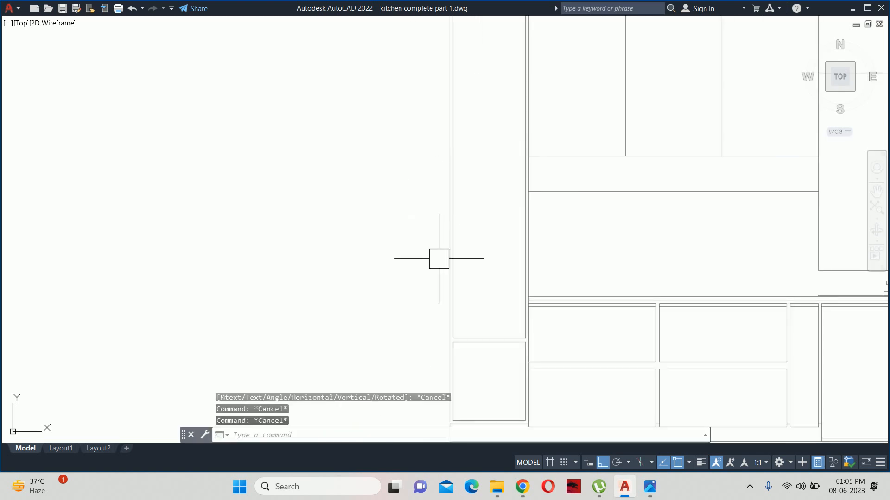
Step: Divide the inner left side line of the left-hand tall cabinet's upper shutter into 5 equal segments
{"action": "type", "text": "div"}
{"action": "key", "text": "Return"}
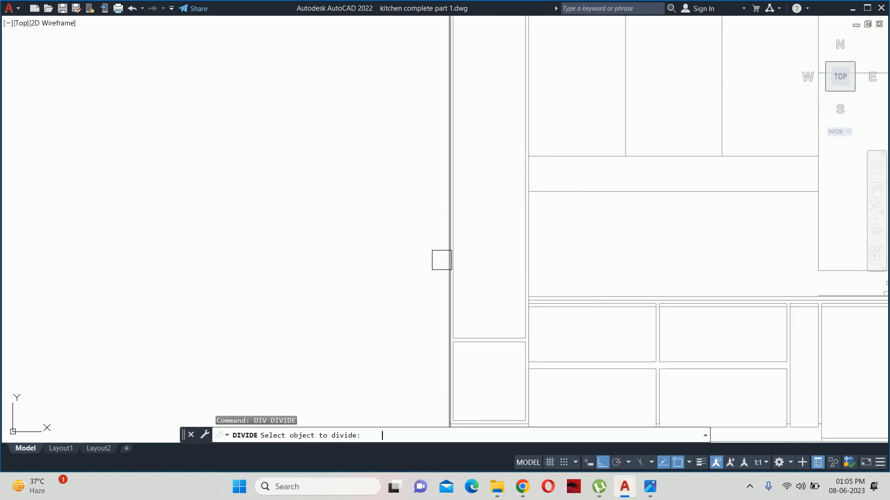
{"action": "left_click", "coordinate": [453, 278]}
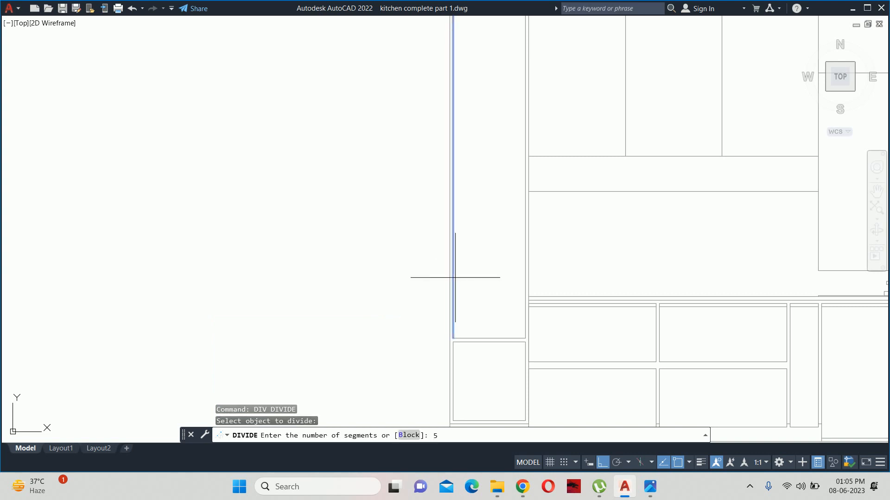
{"action": "type", "text": "5"}
{"action": "key", "text": "Return"}
Step: Measure the distance from the lowest division point to the bottom corner of the left-hand tall cabinet's upper shutter
{"action": "type", "text": "dli"}
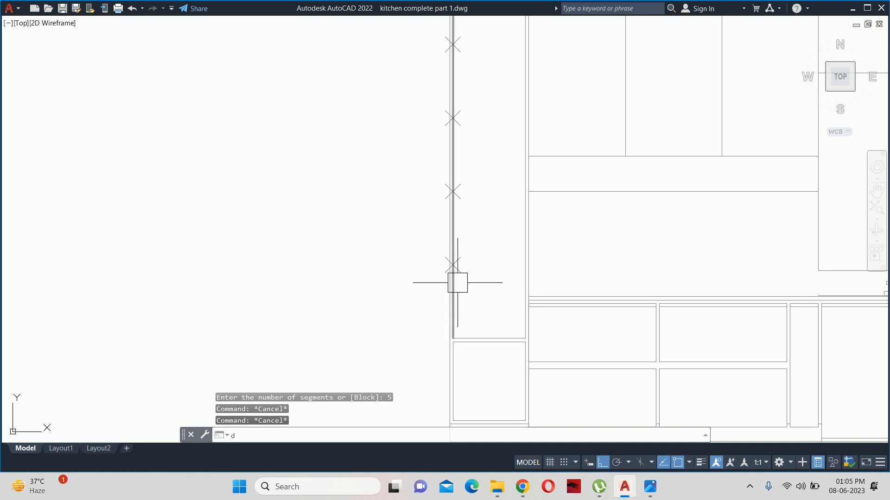
{"action": "key", "text": "Return"}
{"action": "left_click", "coordinate": [453, 265]}
{"action": "left_click", "coordinate": [453, 338]}
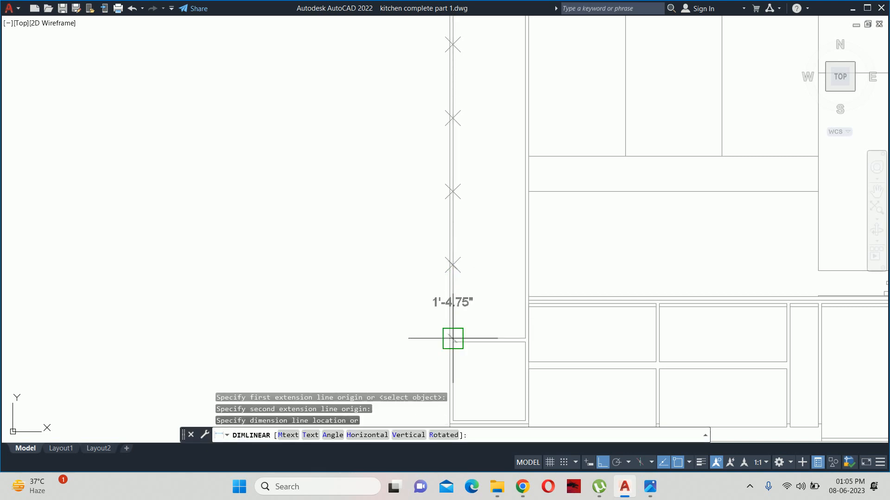
{"action": "scroll", "coordinate": [431, 317], "scroll_direction": "up", "scroll_amount": 2}
{"action": "key", "text": "Escape"}
{"action": "key", "text": "Escape"}
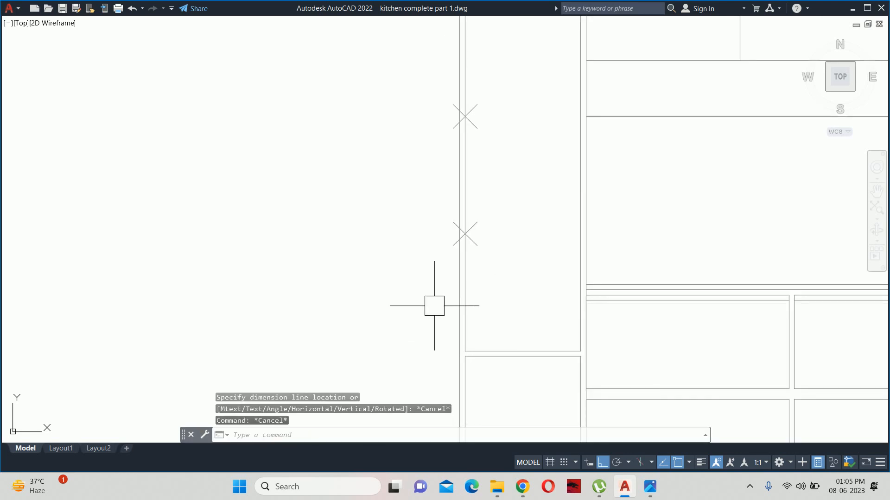
{"action": "left_click", "coordinate": [447, 250]}
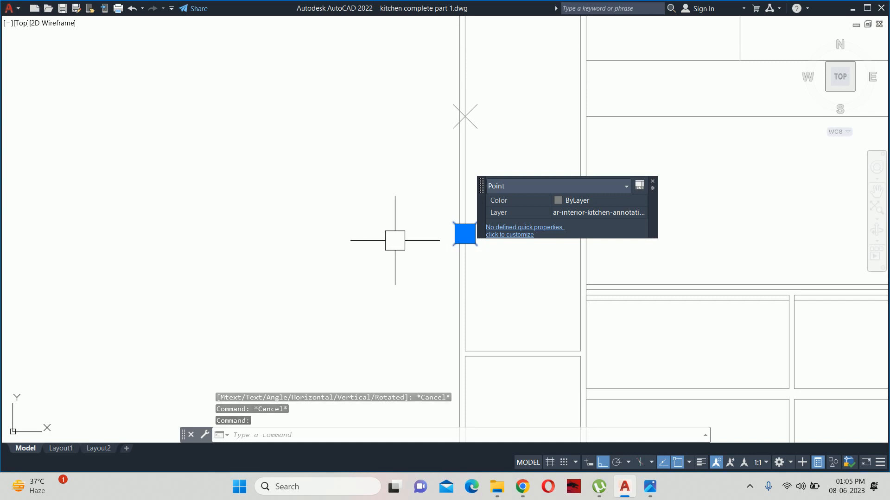
{"action": "key", "text": "Escape"}
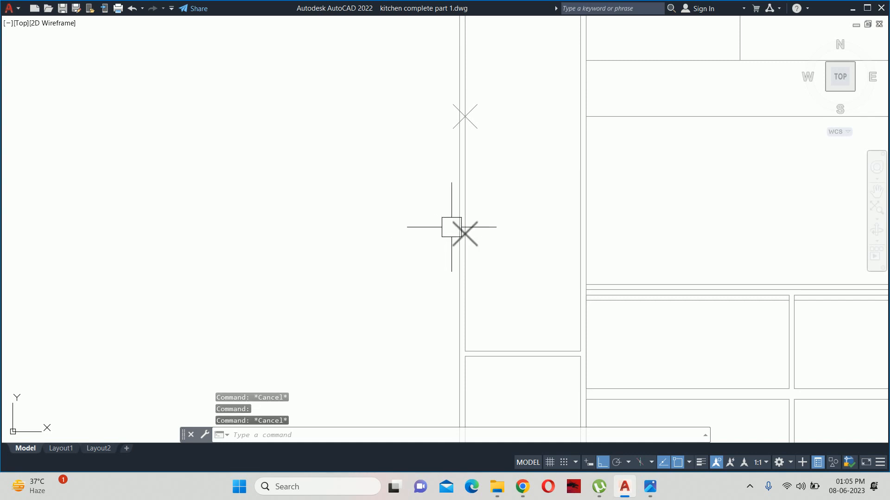
{"action": "key", "text": "Escape"}
Step: Draw a horizontal line from the second-lowest division point across to the left-hand tall cabinet's opposite inner side line
{"action": "middle_click_drag", "start_coordinate": [467, 237], "coordinate": [479, 254]}
{"action": "type", "text": "l"}
{"action": "key", "text": "Return"}
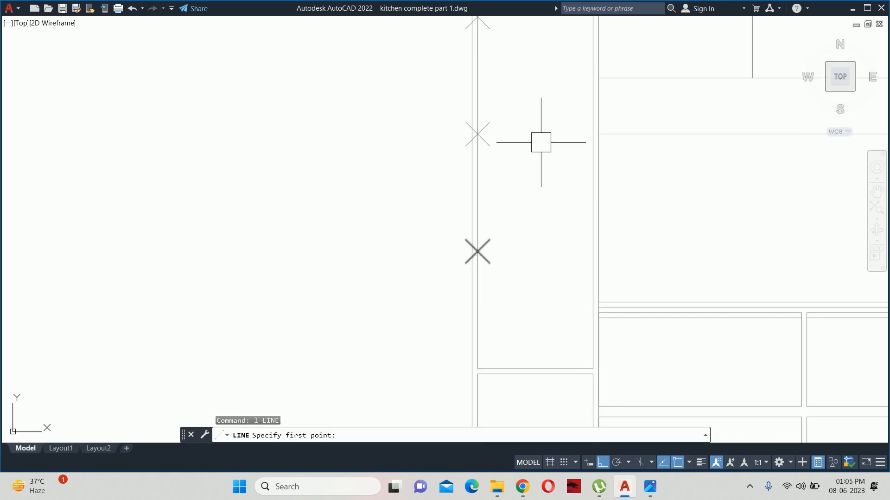
{"action": "left_click", "coordinate": [477, 134]}
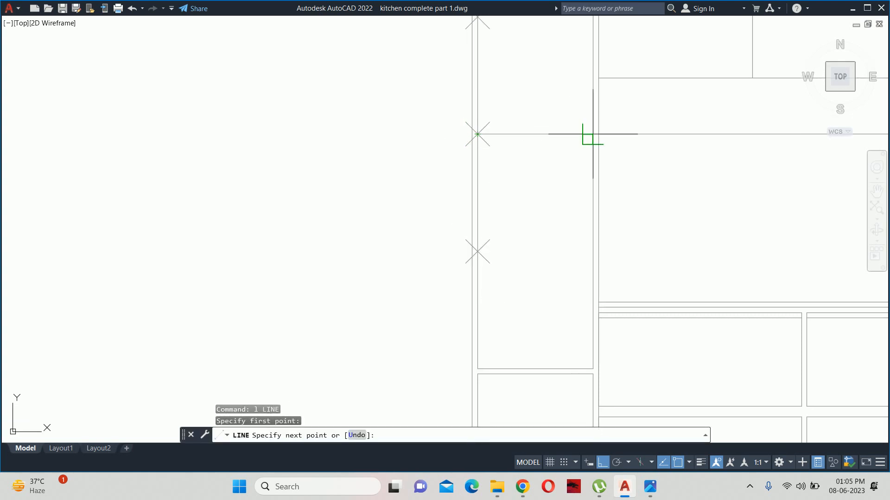
{"action": "key", "text": "Escape"}
{"action": "key", "text": "Escape"}
{"action": "key", "text": "Escape"}
{"action": "scroll", "coordinate": [552, 158], "scroll_direction": "down", "scroll_amount": 3}
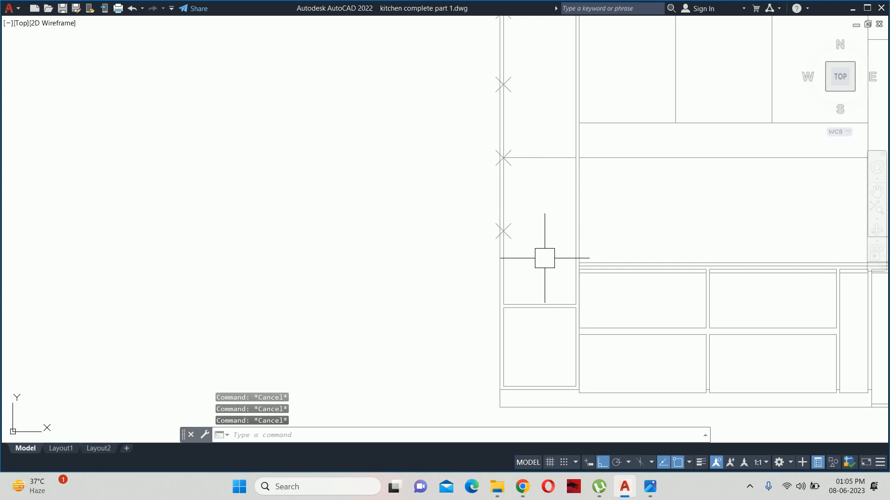
Step: Stretch the left-hand tall cabinet's shutter gap upward to the lowest division point
{"action": "key", "text": "Return"}
{"action": "scroll", "coordinate": [589, 321], "scroll_direction": "up", "scroll_amount": 3}
{"action": "left_click", "coordinate": [596, 316]}
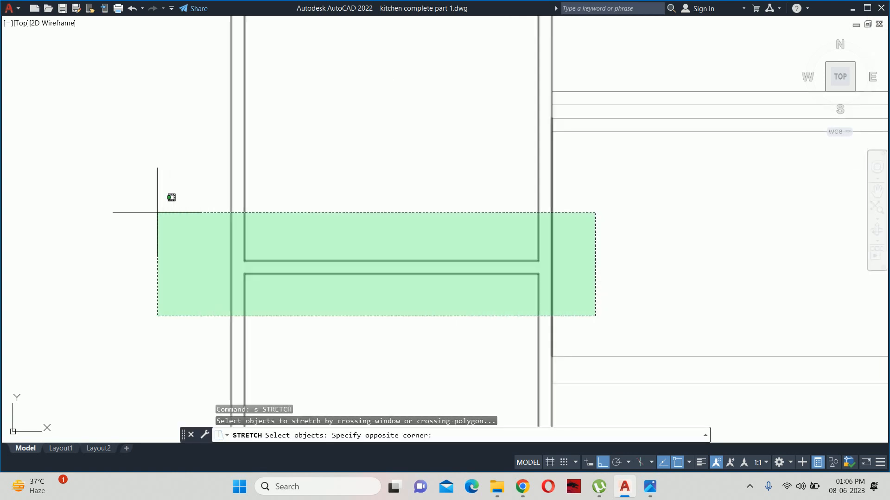
{"action": "left_click", "coordinate": [155, 219]}
{"action": "key", "text": "Return"}
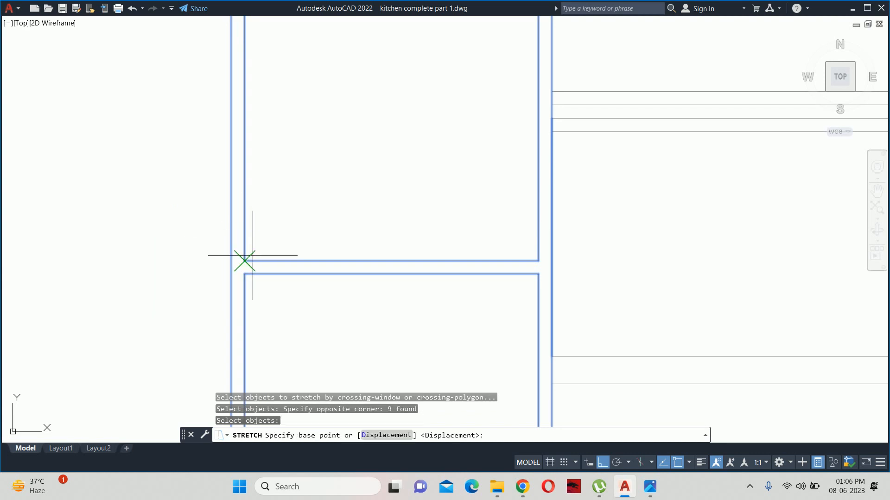
{"action": "left_click", "coordinate": [244, 260]}
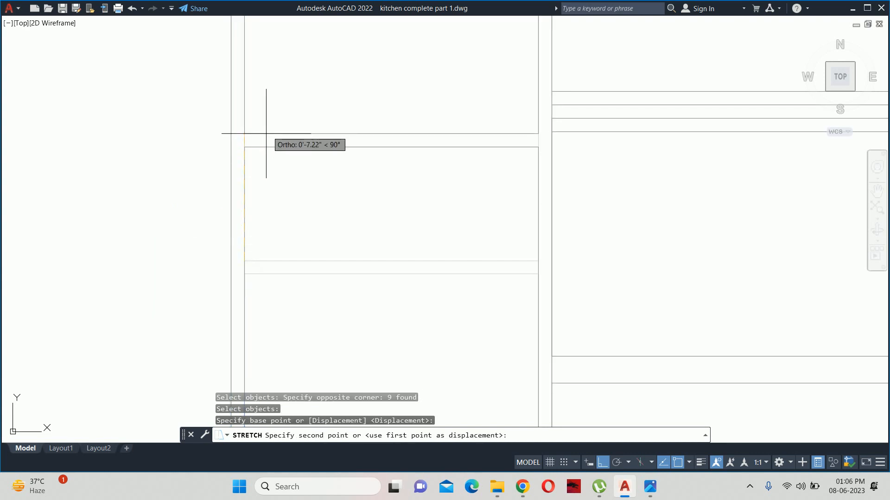
{"action": "middle_click_drag", "start_coordinate": [266, 143], "coordinate": [282, 335]}
{"action": "key", "text": "Escape"}
{"action": "key", "text": "Escape"}
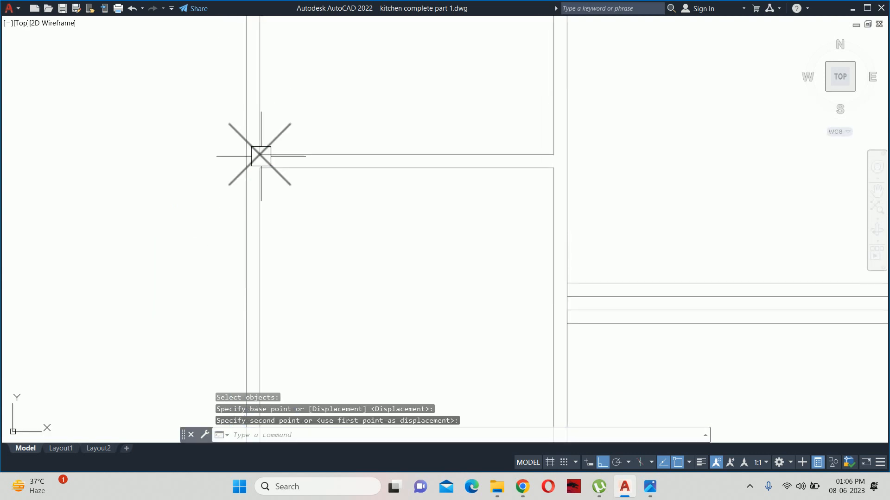
Step: Undo the last stretch of the left-hand tall cabinet's shutter gap
{"action": "scroll", "coordinate": [377, 204], "scroll_direction": "down", "scroll_amount": 6}
{"action": "middle_click_drag", "start_coordinate": [377, 205], "coordinate": [399, 218]}
{"action": "scroll", "coordinate": [411, 197], "scroll_direction": "up", "scroll_amount": 2}
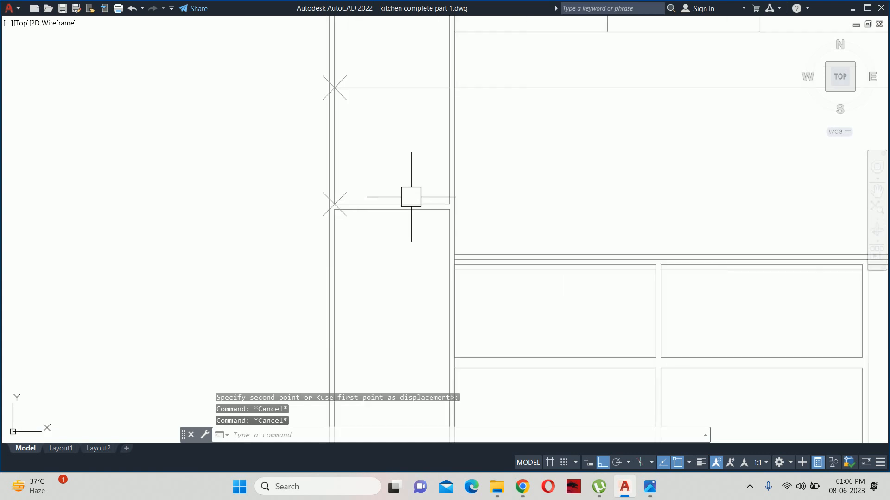
{"action": "key", "text": "ctrl+z"}
{"action": "key", "text": "ctrl+z"}
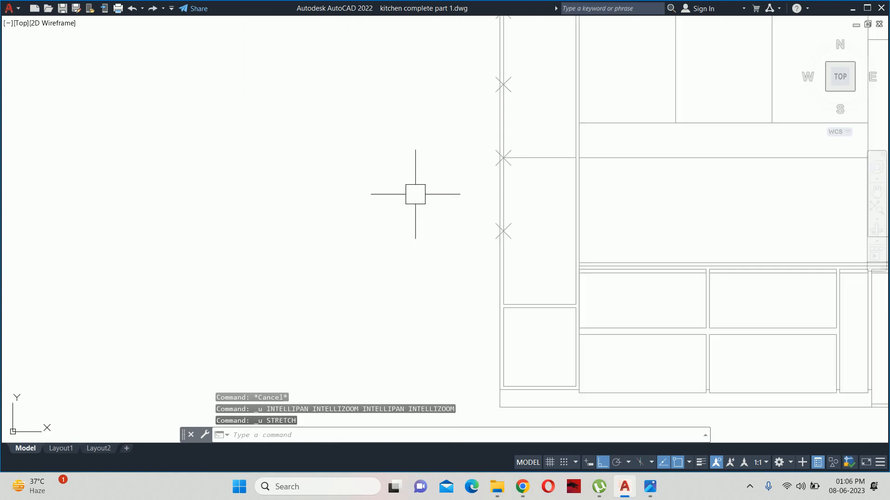
Step: Delete the four division points and the horizontal guide line from the left-hand tall cabinet
{"action": "middle_click_drag", "start_coordinate": [530, 234], "coordinate": [509, 274]}
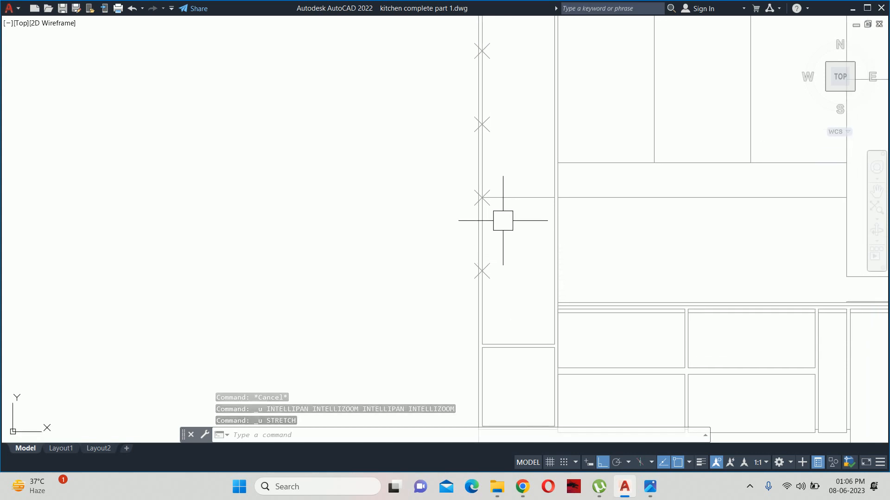
{"action": "scroll", "coordinate": [501, 222], "scroll_direction": "down", "scroll_amount": 4}
{"action": "left_click", "coordinate": [453, 153]}
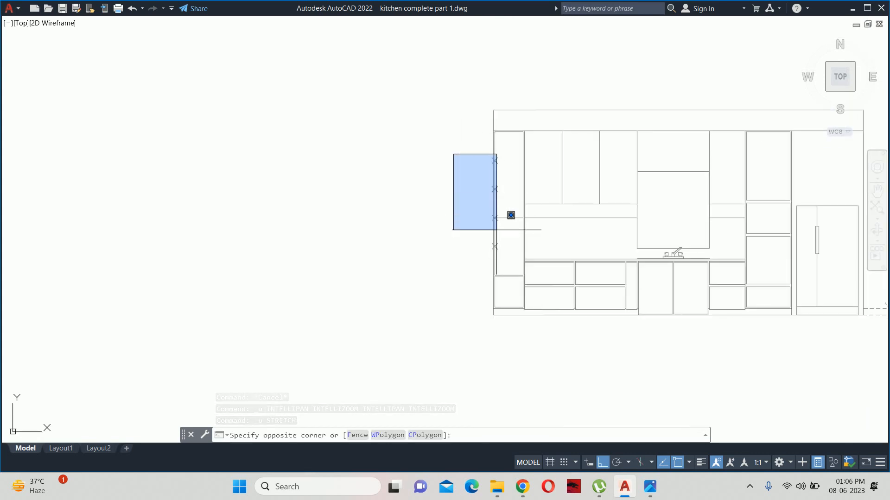
{"action": "left_click", "coordinate": [503, 269]}
{"action": "scroll", "coordinate": [511, 228], "scroll_direction": "up", "scroll_amount": 4}
{"action": "left_click", "coordinate": [504, 200]}
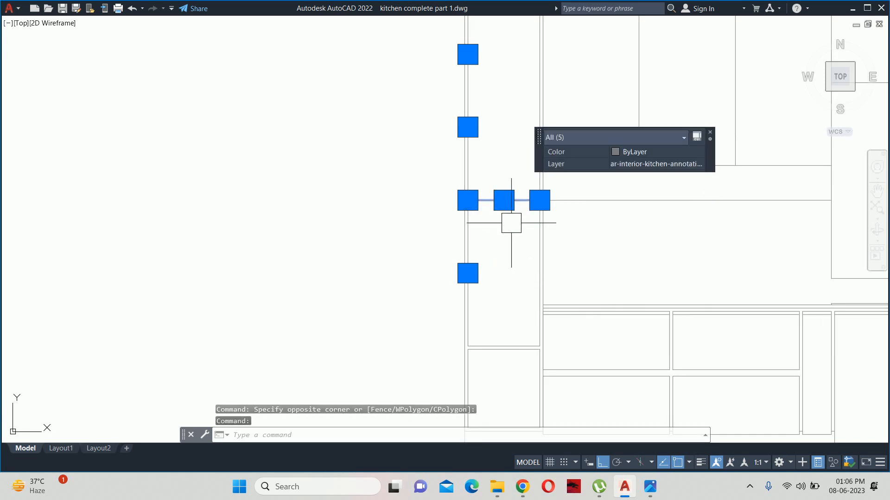
{"action": "key", "text": "Delete"}
{"action": "key", "text": "Escape"}
{"action": "middle_click_drag", "start_coordinate": [501, 270], "coordinate": [482, 154]}
{"action": "key", "text": "Escape"}
{"action": "key", "text": "Escape"}
{"action": "scroll", "coordinate": [504, 230], "scroll_direction": "up", "scroll_amount": 1}
{"action": "middle_click_drag", "start_coordinate": [504, 233], "coordinate": [499, 255]}
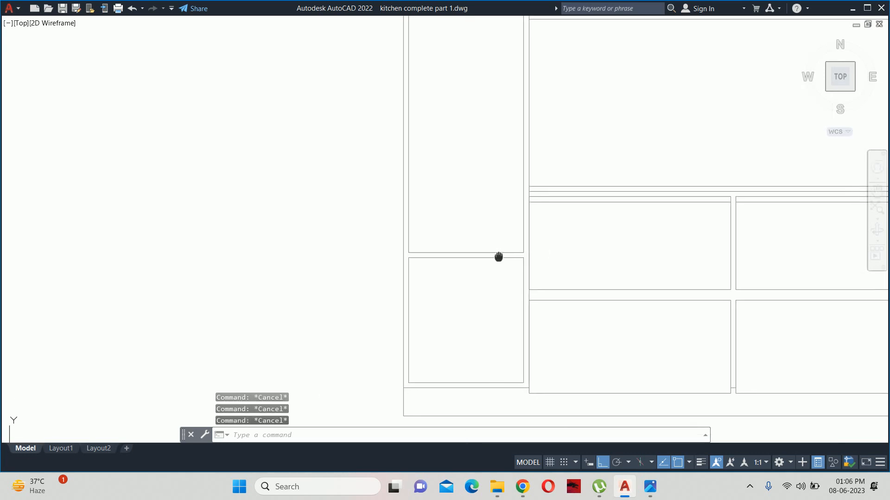
Step: Offset the bottom line of the left-hand tall cabinet's upper shutter 18 inches upward, and erase the new line
{"action": "type", "text": "o"}
{"action": "key", "text": "Return"}
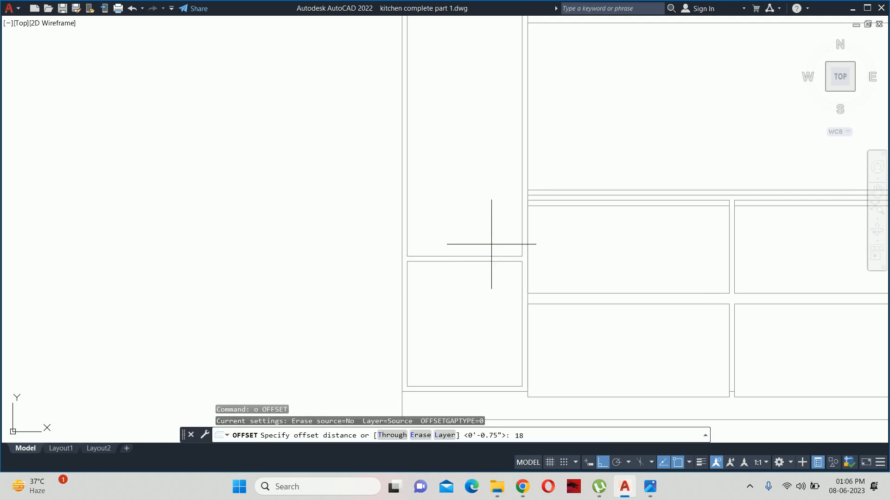
{"action": "type", "text": "18"}
{"action": "key", "text": "Return"}
{"action": "left_click", "coordinate": [479, 256]}
{"action": "left_click", "coordinate": [470, 211]}
{"action": "key", "text": "Escape"}
{"action": "middle_click_drag", "start_coordinate": [474, 212], "coordinate": [476, 225]}
{"action": "left_click", "coordinate": [482, 188]}
{"action": "left_click", "coordinate": [451, 116]}
{"action": "key", "text": "Delete"}
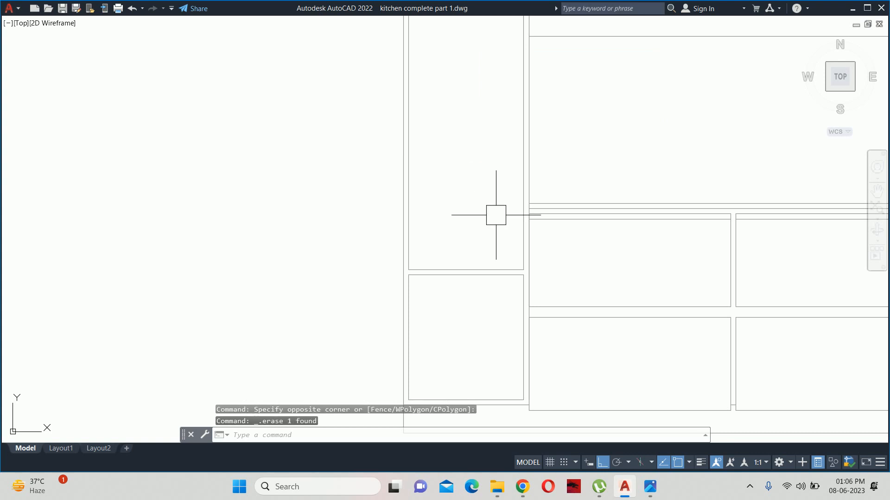
Step: Copy the left-hand tall cabinet's two gap lines upward, from the lower shutter's bottom inner corner to the gap's upper line
{"action": "type", "text": "co"}
{"action": "key", "text": "Return"}
{"action": "left_click", "coordinate": [500, 316]}
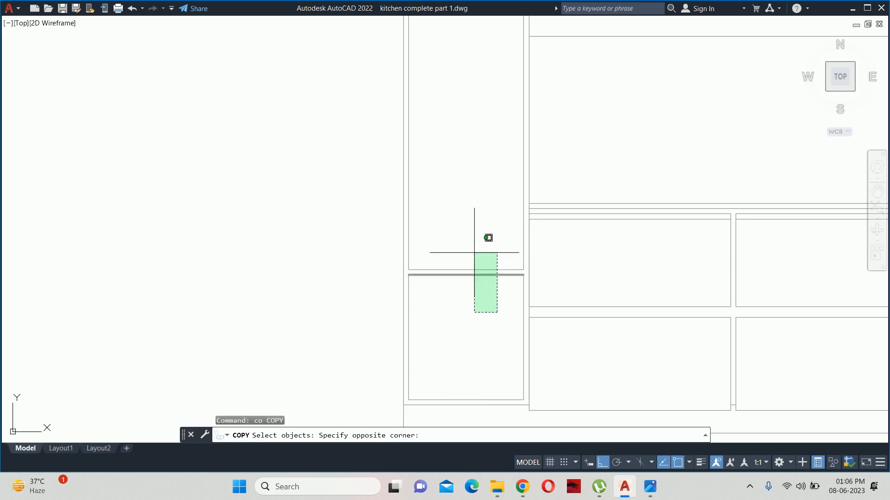
{"action": "left_click", "coordinate": [488, 238]}
{"action": "key", "text": "Return"}
{"action": "middle_click_drag", "start_coordinate": [407, 371], "coordinate": [431, 312]}
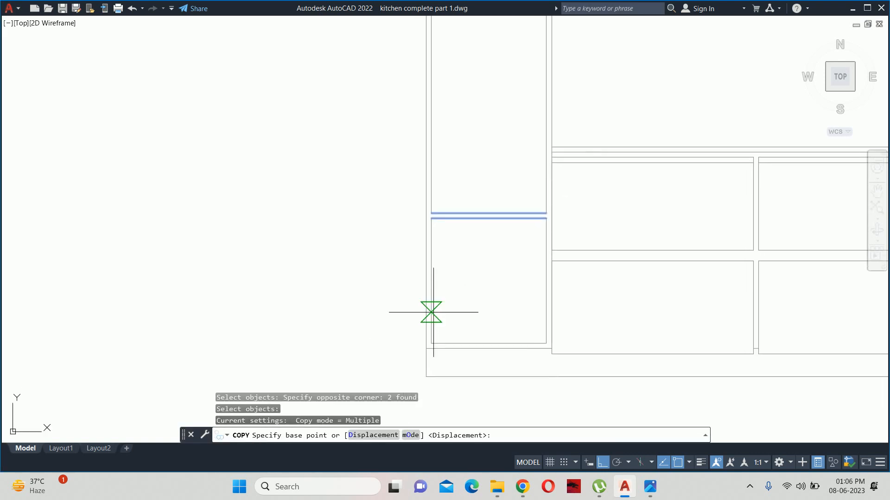
{"action": "left_click", "coordinate": [431, 342]}
{"action": "scroll", "coordinate": [430, 200], "scroll_direction": "up", "scroll_amount": 2}
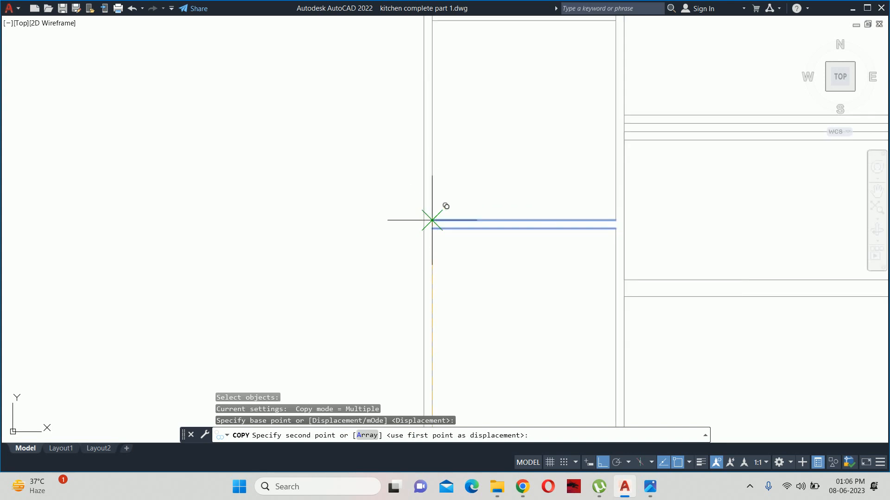
{"action": "left_click", "coordinate": [432, 220]}
{"action": "scroll", "coordinate": [440, 209], "scroll_direction": "down", "scroll_amount": 6}
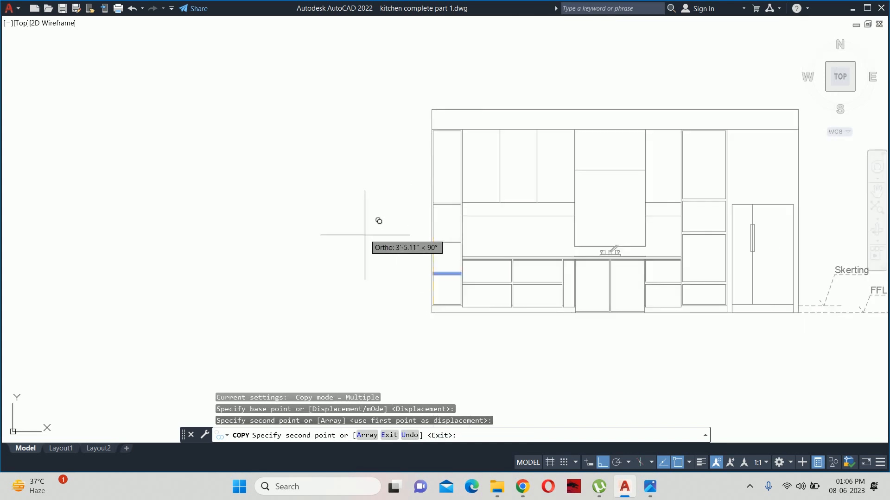
{"action": "key", "text": "Escape"}
{"action": "key", "text": "Escape"}
{"action": "key", "text": "Escape"}
{"action": "scroll", "coordinate": [424, 222], "scroll_direction": "up", "scroll_amount": 3}
{"action": "type", "text": "o"}
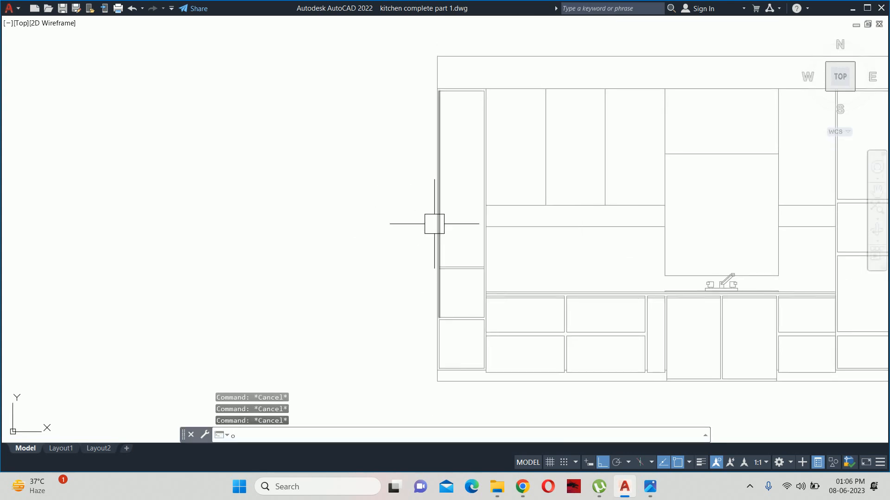
{"action": "key", "text": "Return"}
{"action": "key", "text": "Escape"}
{"action": "key", "text": "Escape"}
{"action": "key", "text": "Escape"}
Step: Trim the left-hand tall cabinet's inner side lines across the copied gap to separate the middle and upper shutters
{"action": "scroll", "coordinate": [433, 273], "scroll_direction": "up", "scroll_amount": 4}
{"action": "type", "text": "t"}
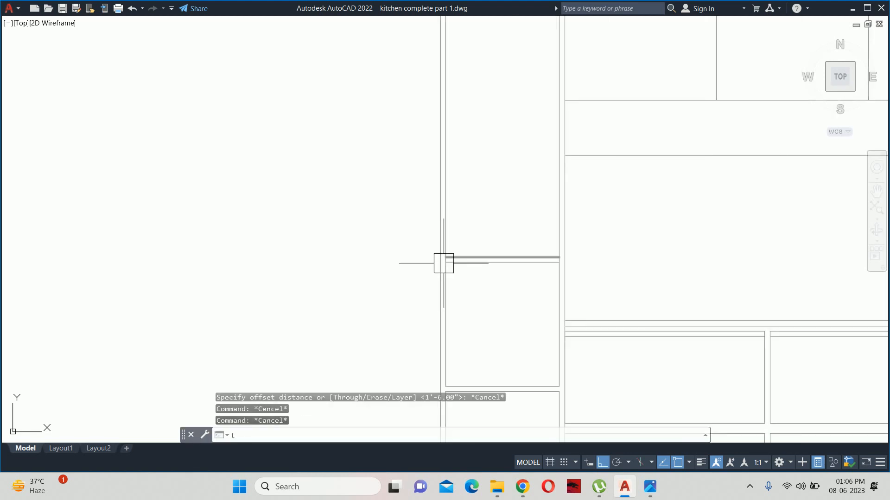
{"action": "type", "text": "r"}
{"action": "key", "text": "Return"}
{"action": "scroll", "coordinate": [441, 263], "scroll_direction": "up", "scroll_amount": 4}
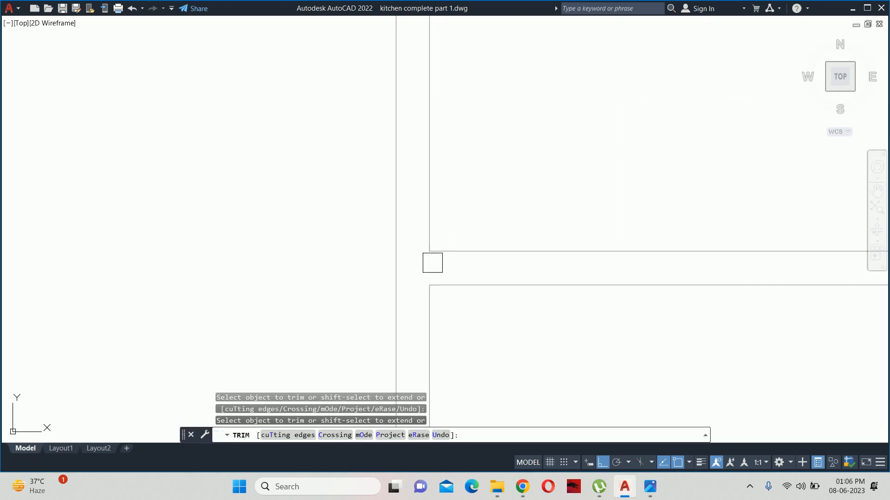
{"action": "mouse_move", "coordinate": [433, 262]}
{"action": "middle_mouse_down"}
{"action": "mouse_move", "coordinate": [520, 268]}
{"action": "mouse_move", "coordinate": [552, 260]}
{"action": "mouse_move", "coordinate": [388, 205]}
{"action": "middle_mouse_up"}
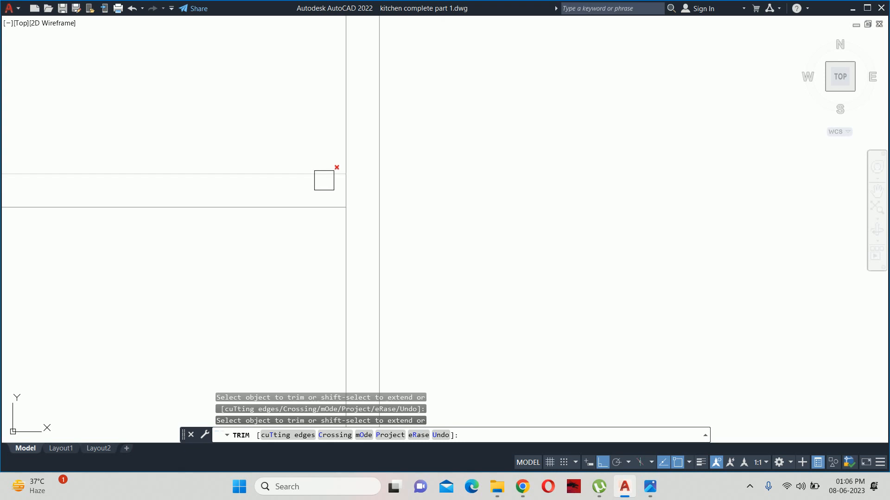
{"action": "scroll", "coordinate": [342, 188], "scroll_direction": "down", "scroll_amount": 10}
{"action": "key", "text": "Escape"}
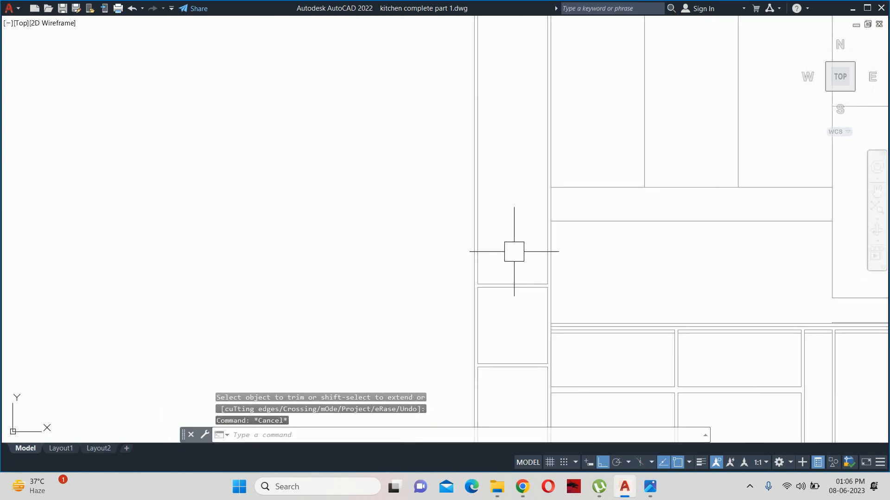
Step: Measure the left inner side line of the left-hand tall cabinet's upper shutter with a linear dimension
{"action": "middle_click_drag", "start_coordinate": [513, 250], "coordinate": [505, 276]}
{"action": "type", "text": "dli"}
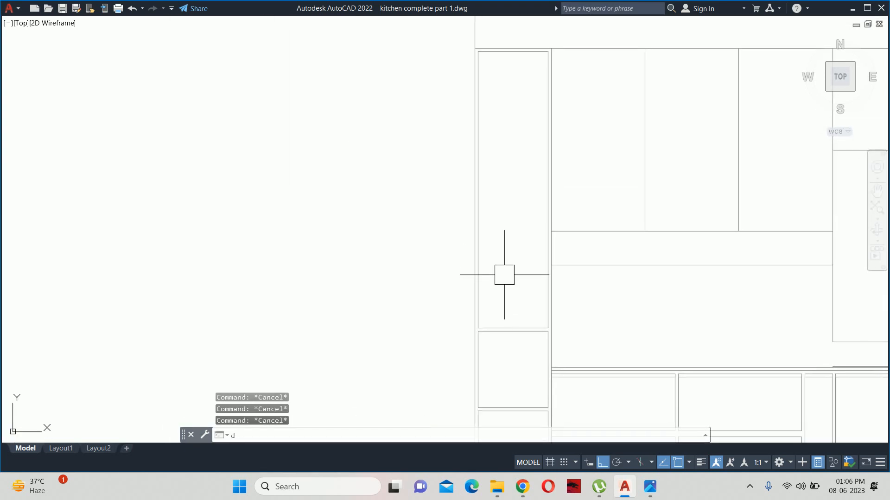
{"action": "key", "text": "Return"}
{"action": "key", "text": "Return"}
{"action": "left_click", "coordinate": [478, 276]}
{"action": "key", "text": "Escape"}
{"action": "key", "text": "Escape"}
{"action": "key", "text": "Escape"}
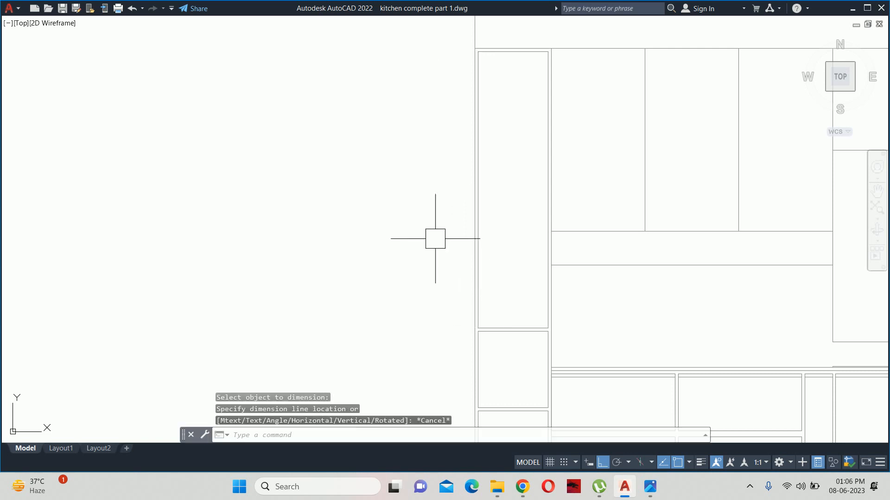
{"action": "key", "text": "Escape"}
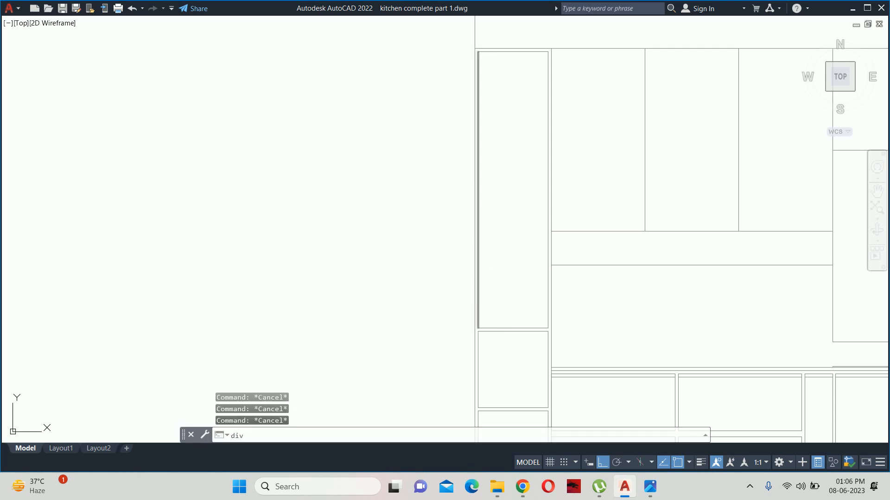
Step: Divide the left inner side line of the left-hand tall cabinet's upper shutter into 3 equal segments
{"action": "key", "text": "Return"}
{"action": "left_click", "coordinate": [477, 263]}
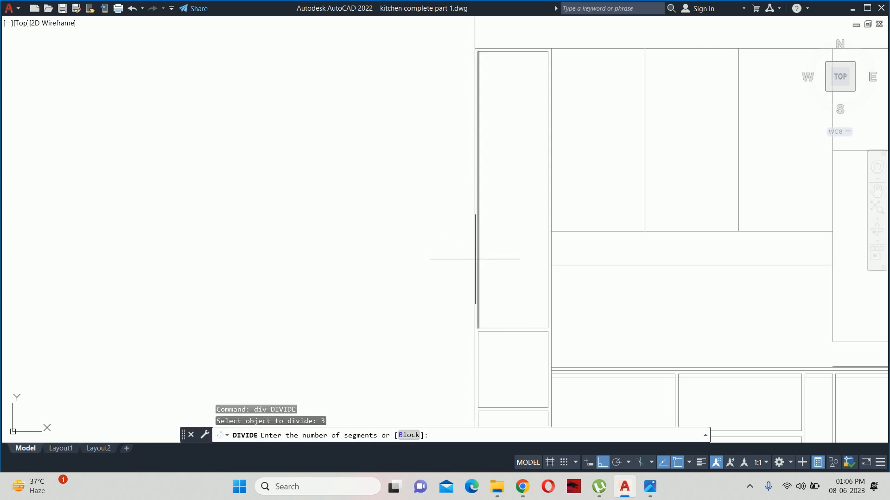
{"action": "key", "text": "Escape"}
{"action": "key", "text": "Escape"}
{"action": "key", "text": "Escape"}
{"action": "type", "text": "div"}
{"action": "key", "text": "Return"}
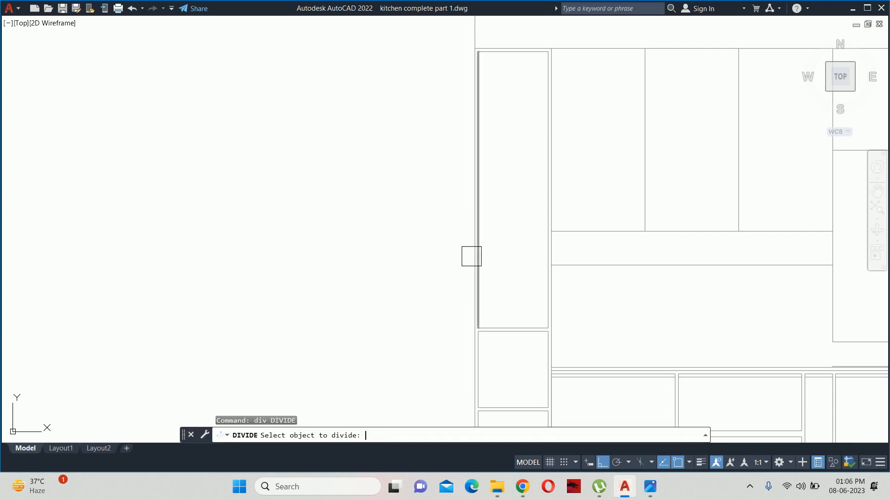
{"action": "left_click", "coordinate": [477, 251]}
{"action": "key", "text": "Return"}
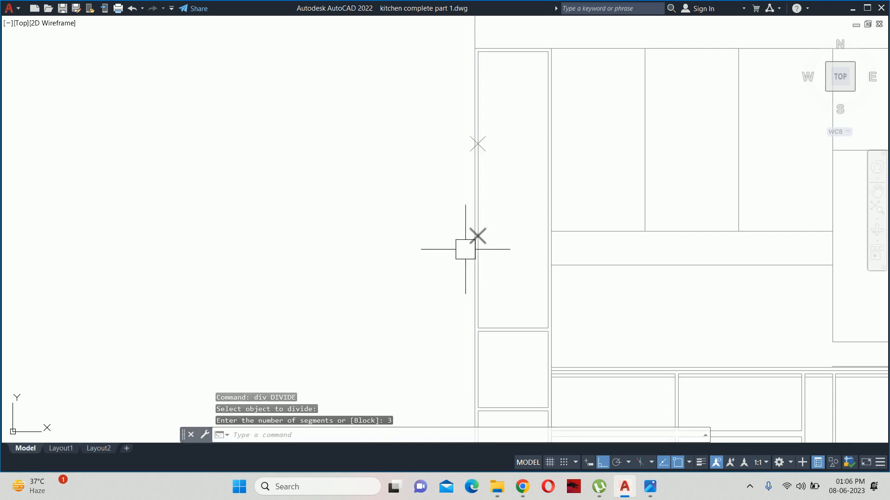
Step: Measure the distance from the lower division point to the upper shutter's bottom corner with a linear dimension
{"action": "key", "text": "Escape"}
{"action": "key", "text": "Escape"}
{"action": "type", "text": "dli"}
{"action": "key", "text": "Return"}
{"action": "left_click", "coordinate": [478, 237]}
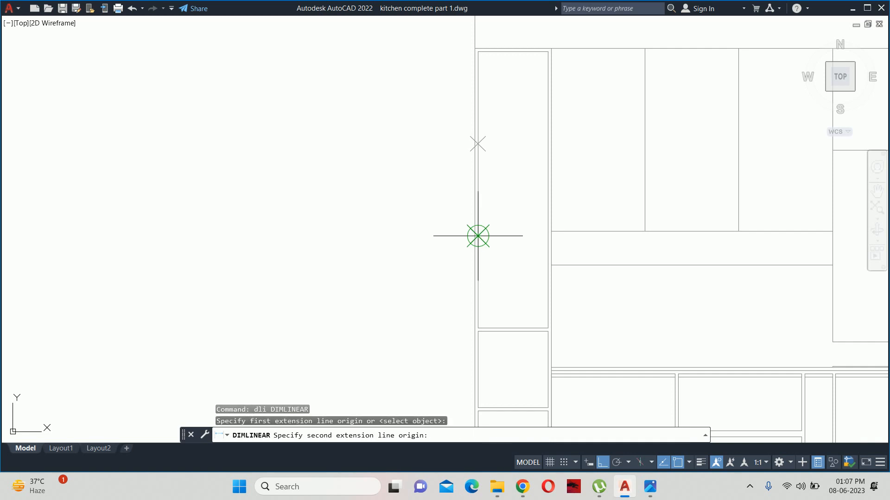
{"action": "left_click", "coordinate": [478, 328]}
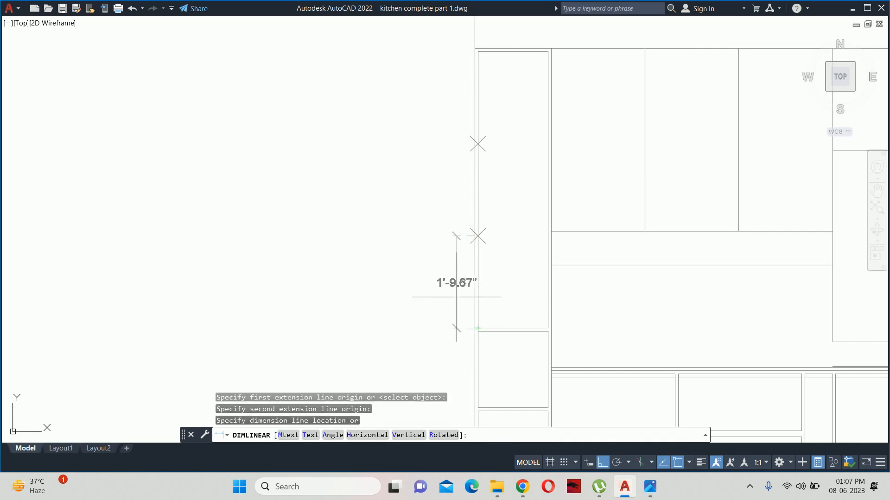
{"action": "key", "text": "Escape"}
{"action": "key", "text": "Escape"}
Step: Delete the two division points and divide the upper shutter's left inner side line into 4 equal segments instead
{"action": "left_click", "coordinate": [478, 236]}
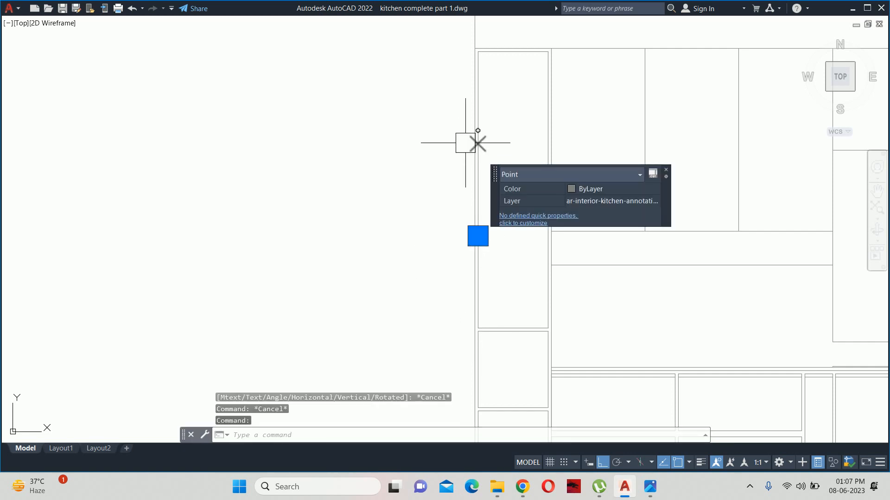
{"action": "left_click", "coordinate": [478, 144]}
{"action": "key", "text": "Delete"}
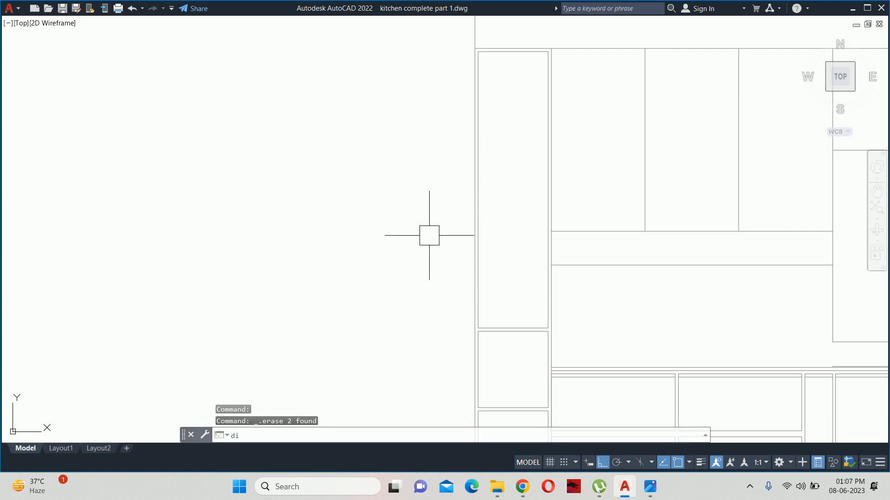
{"action": "type", "text": "div"}
{"action": "key", "text": "Return"}
{"action": "left_click", "coordinate": [478, 288]}
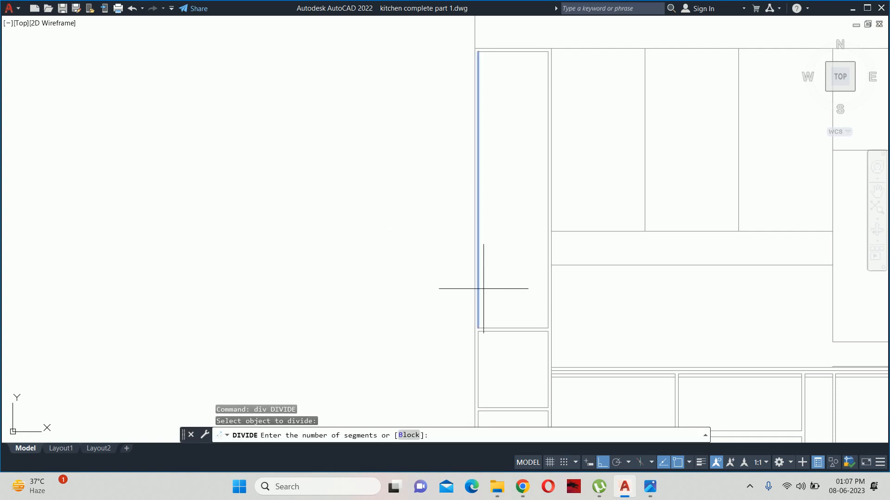
{"action": "type", "text": "4"}
{"action": "key", "text": "Return"}
{"action": "key", "text": "Escape"}
{"action": "key", "text": "Escape"}
{"action": "key", "text": "Escape"}
Step: Measure the height from the upper shutter's bottom corner to the lowest of the three division points
{"action": "type", "text": "dli"}
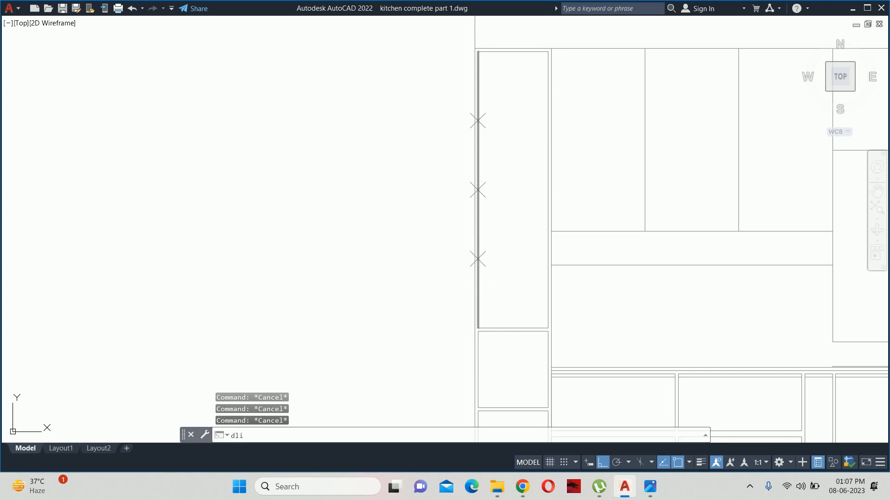
{"action": "key", "text": "Return"}
{"action": "left_click", "coordinate": [478, 259]}
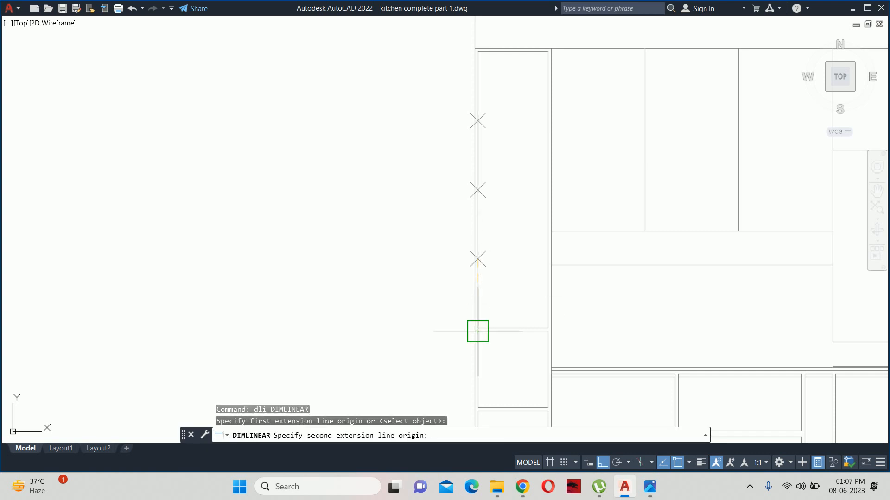
{"action": "scroll", "coordinate": [477, 330], "scroll_direction": "up", "scroll_amount": 2}
{"action": "scroll", "coordinate": [482, 325], "scroll_direction": "up", "scroll_amount": 2}
{"action": "left_click", "coordinate": [470, 333]}
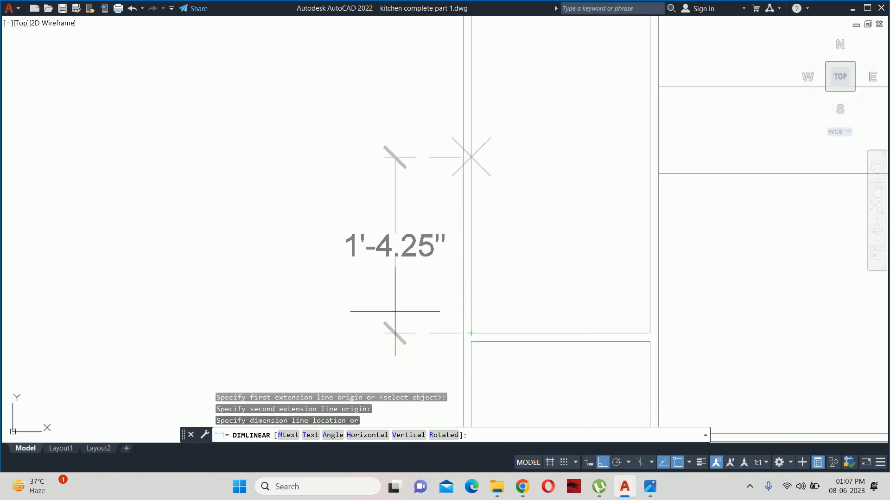
{"action": "key", "text": "Escape"}
Step: Draw a horizontal line from the lowest division point across to the upper shutter's opposite inner side line
{"action": "middle_click_drag", "start_coordinate": [494, 256], "coordinate": [465, 282]}
{"action": "type", "text": "l"}
{"action": "key", "text": "Return"}
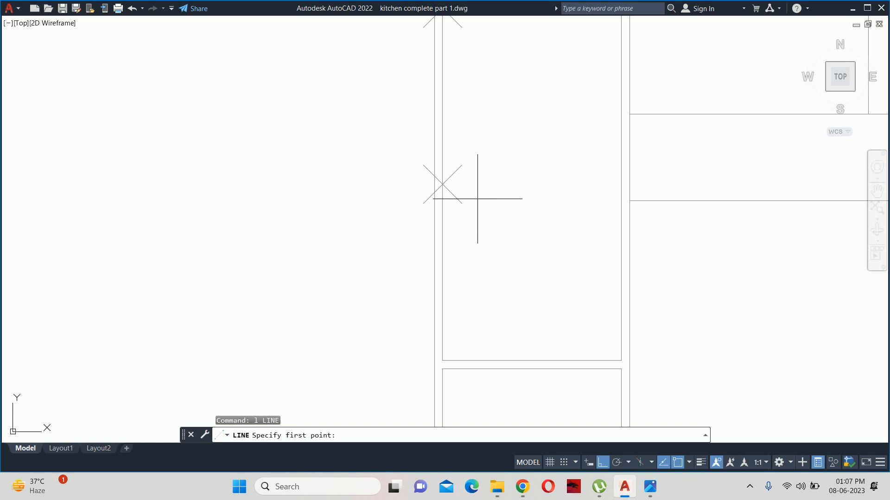
{"action": "left_click", "coordinate": [442, 185]}
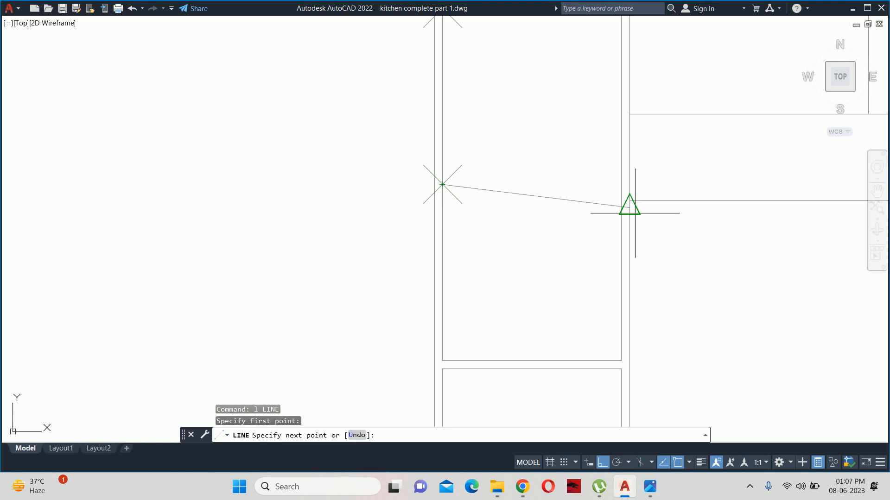
{"action": "left_click", "coordinate": [620, 187]}
{"action": "key", "text": "Escape"}
{"action": "key", "text": "Escape"}
Step: Offset the new horizontal line by .35 both upward and downward to form a shutter gap
{"action": "type", "text": "o"}
{"action": "key", "text": "Return"}
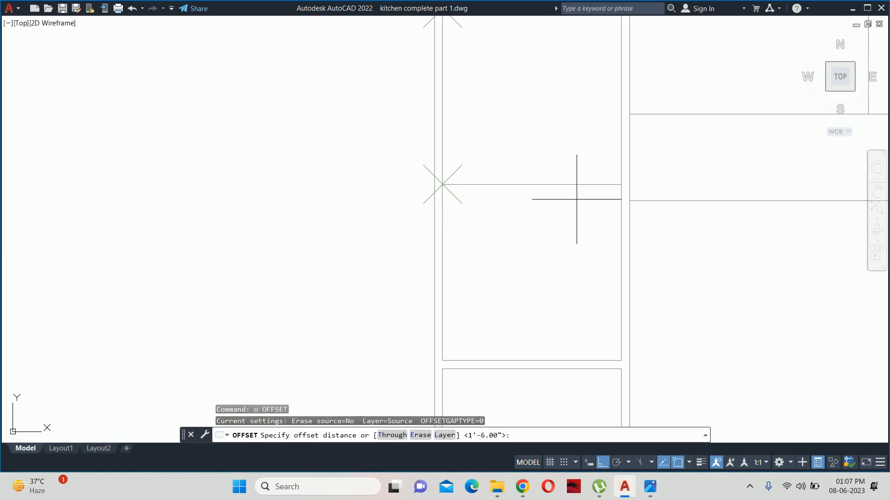
{"action": "type", "text": ".35"}
{"action": "key", "text": "Return"}
{"action": "left_click", "coordinate": [543, 184]}
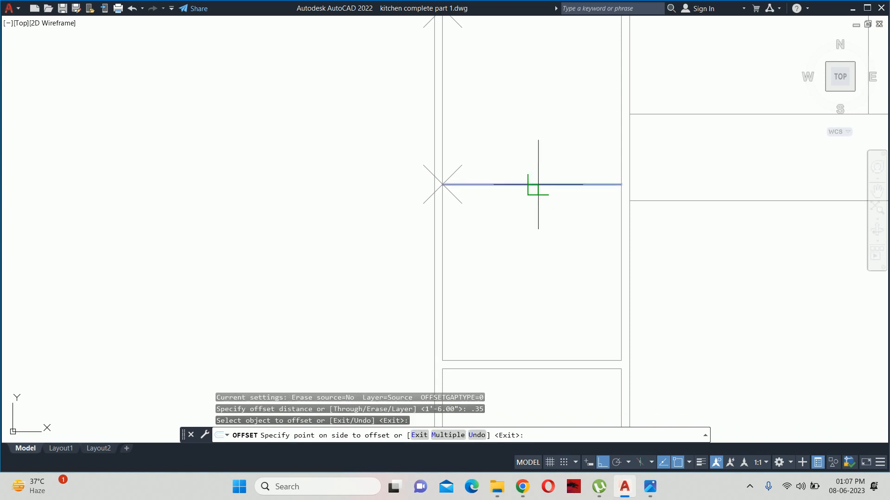
{"action": "left_click", "coordinate": [515, 180]}
{"action": "scroll", "coordinate": [494, 177], "scroll_direction": "up", "scroll_amount": 4}
{"action": "left_click", "coordinate": [484, 204]}
{"action": "left_click", "coordinate": [477, 259]}
{"action": "key", "text": "Escape"}
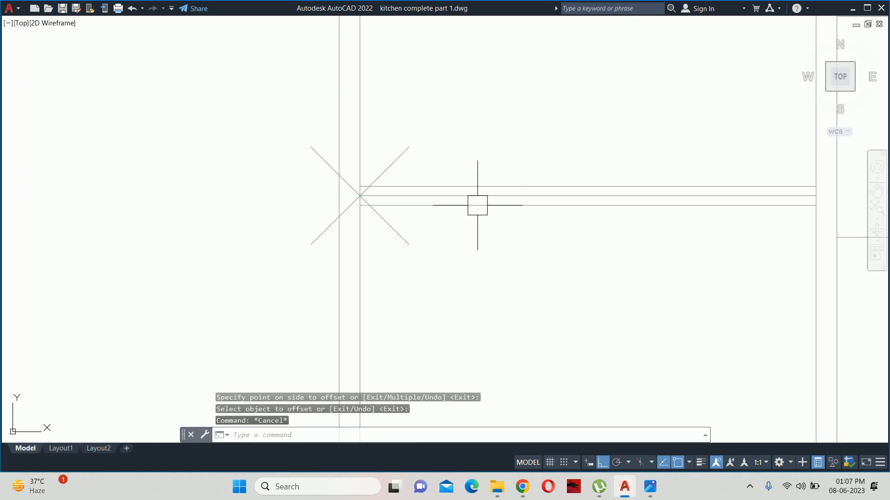
{"action": "key", "text": "Escape"}
Step: Erase the original horizontal line between the two offset gap lines
{"action": "scroll", "coordinate": [476, 199], "scroll_direction": "up", "scroll_amount": 4}
{"action": "left_click", "coordinate": [458, 185]}
{"action": "key", "text": "Escape"}
{"action": "scroll", "coordinate": [449, 181], "scroll_direction": "down", "scroll_amount": 5}
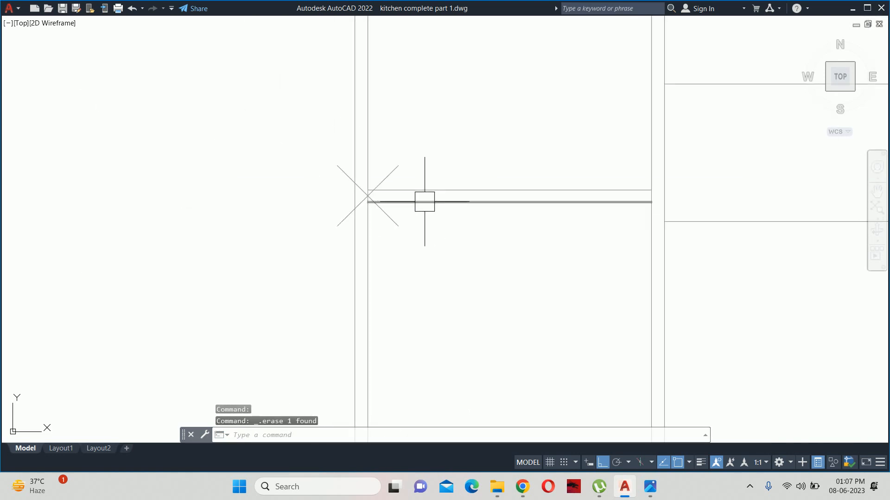
Step: Copy the two gap lines from the lowest division point to the middle and upper division points
{"action": "type", "text": "co"}
{"action": "key", "text": "Return"}
{"action": "left_click", "coordinate": [508, 248]}
{"action": "left_click", "coordinate": [473, 169]}
{"action": "key", "text": "Return"}
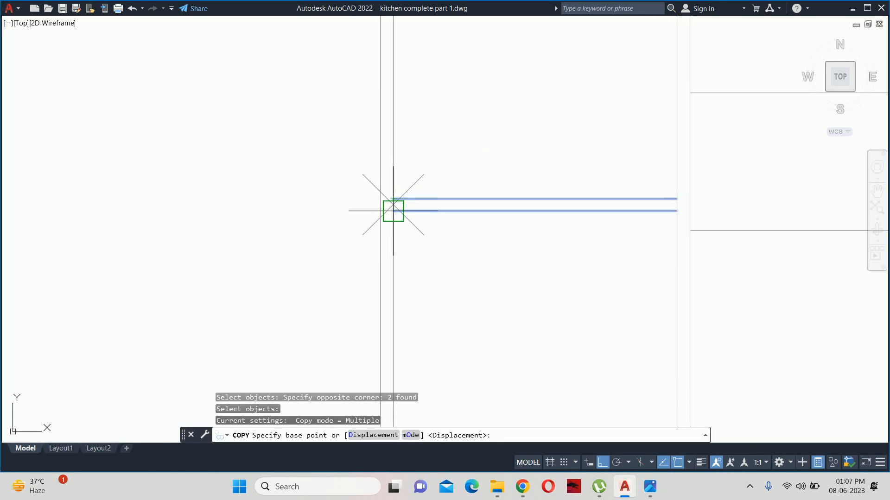
{"action": "scroll", "coordinate": [393, 208], "scroll_direction": "up", "scroll_amount": 5}
{"action": "left_click", "coordinate": [375, 202]}
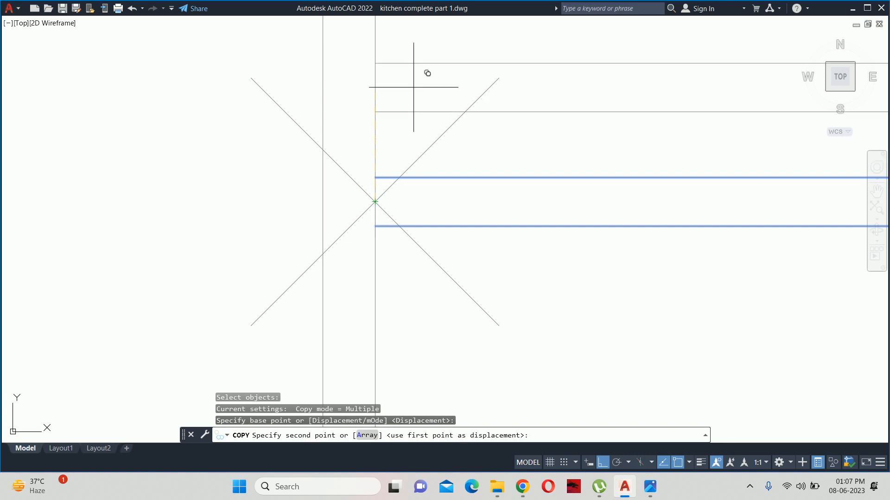
{"action": "scroll", "coordinate": [413, 87], "scroll_direction": "down", "scroll_amount": 4}
{"action": "middle_click_drag", "start_coordinate": [407, 78], "coordinate": [433, 364]}
{"action": "scroll", "coordinate": [425, 231], "scroll_direction": "up", "scroll_amount": 2}
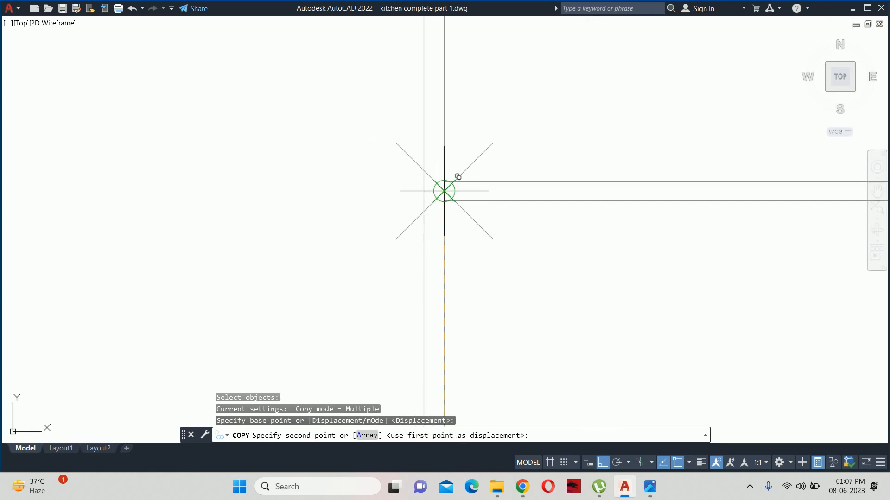
{"action": "left_click", "coordinate": [444, 191]}
{"action": "scroll", "coordinate": [459, 75], "scroll_direction": "down", "scroll_amount": 4}
{"action": "middle_click_drag", "start_coordinate": [459, 82], "coordinate": [460, 377]}
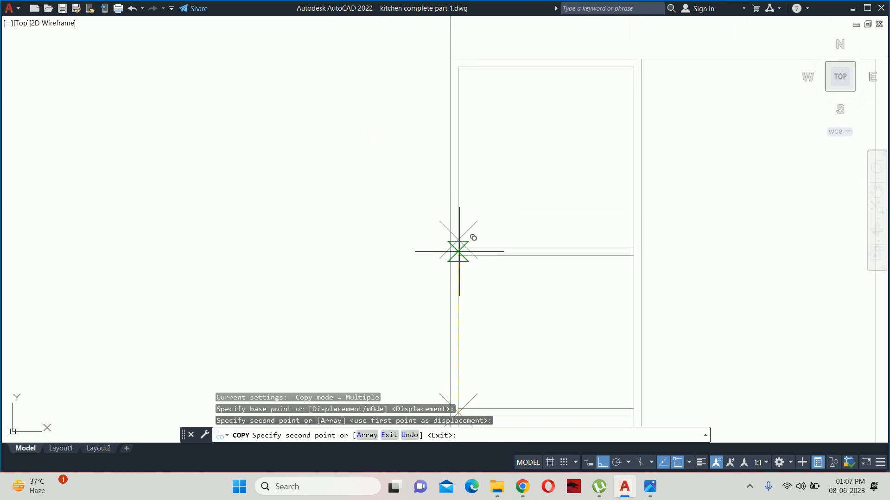
{"action": "left_click", "coordinate": [458, 239]}
{"action": "key", "text": "Escape"}
{"action": "key", "text": "Escape"}
Step: Delete the three division points from the left-hand tall cabinet's side line
{"action": "left_click", "coordinate": [362, 163]}
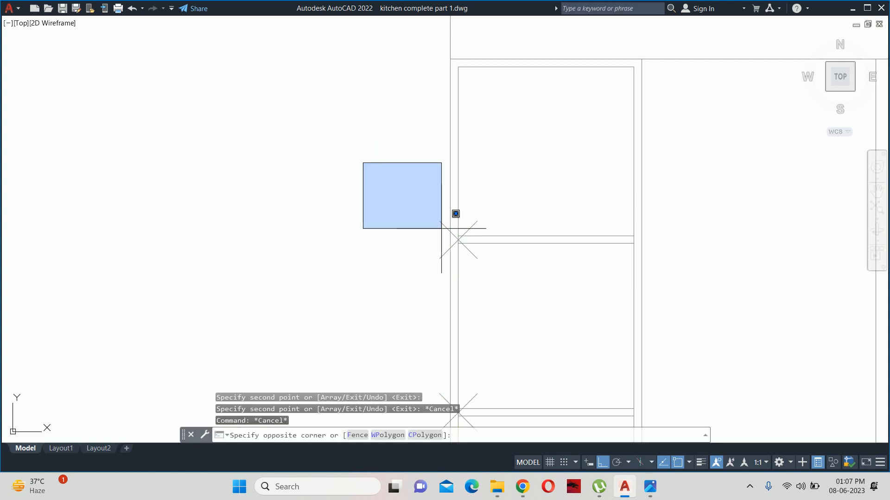
{"action": "scroll", "coordinate": [445, 237], "scroll_direction": "down", "scroll_amount": 4}
{"action": "middle_click_drag", "start_coordinate": [455, 347], "coordinate": [469, 248]}
{"action": "scroll", "coordinate": [469, 248], "scroll_direction": "down", "scroll_amount": 2}
{"action": "left_click", "coordinate": [500, 316]}
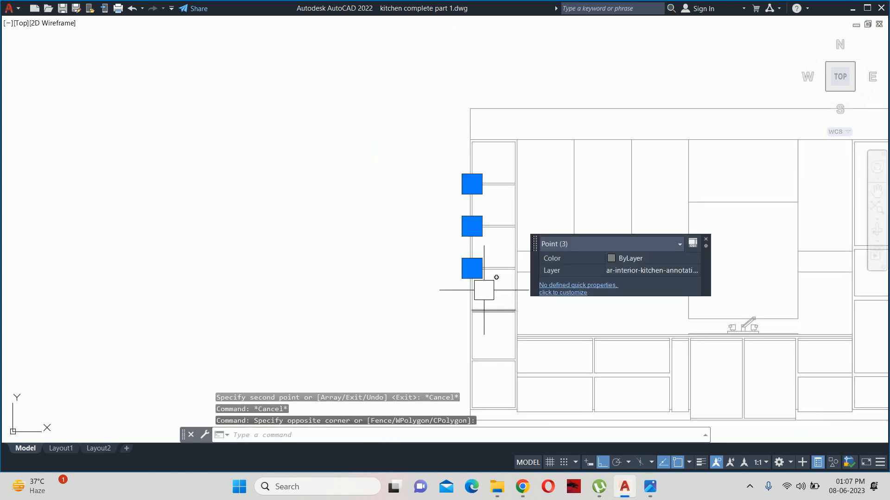
{"action": "key", "text": "Escape"}
Step: Trim the left-hand tall cabinet's inner side lines across the lowest of the three new shutter gaps
{"action": "scroll", "coordinate": [482, 278], "scroll_direction": "up", "scroll_amount": 4}
{"action": "type", "text": "tr"}
{"action": "key", "text": "Return"}
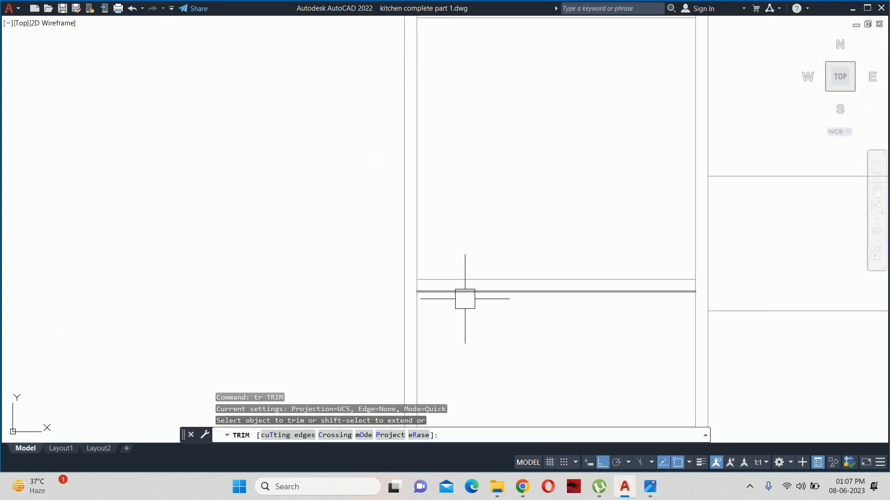
{"action": "scroll", "coordinate": [422, 281], "scroll_direction": "up", "scroll_amount": 5}
{"action": "left_click", "coordinate": [395, 289]}
{"action": "scroll", "coordinate": [649, 301], "scroll_direction": "down", "scroll_amount": 4}
{"action": "middle_click_drag", "start_coordinate": [729, 306], "coordinate": [466, 282]}
{"action": "scroll", "coordinate": [733, 292], "scroll_direction": "up", "scroll_amount": 6}
{"action": "mouse_move", "coordinate": [725, 240]}
{"action": "left_mouse_down"}
{"action": "mouse_move", "coordinate": [725, 222]}
{"action": "mouse_move", "coordinate": [695, 225]}
{"action": "left_mouse_up"}
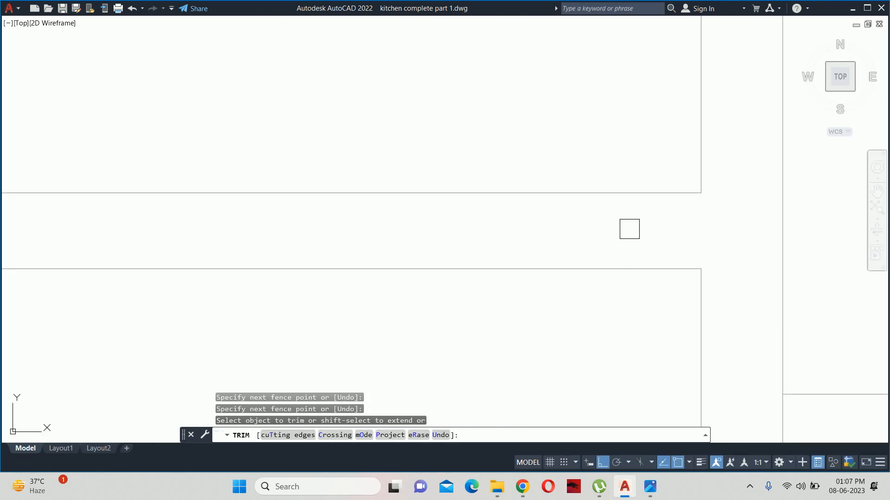
Step: Trim the left-hand tall cabinet's inner side lines across the middle of the three new shutter gaps
{"action": "scroll", "coordinate": [546, 169], "scroll_direction": "down", "scroll_amount": 4}
{"action": "scroll", "coordinate": [558, 254], "scroll_direction": "up", "scroll_amount": 5}
{"action": "scroll", "coordinate": [558, 238], "scroll_direction": "up", "scroll_amount": 5}
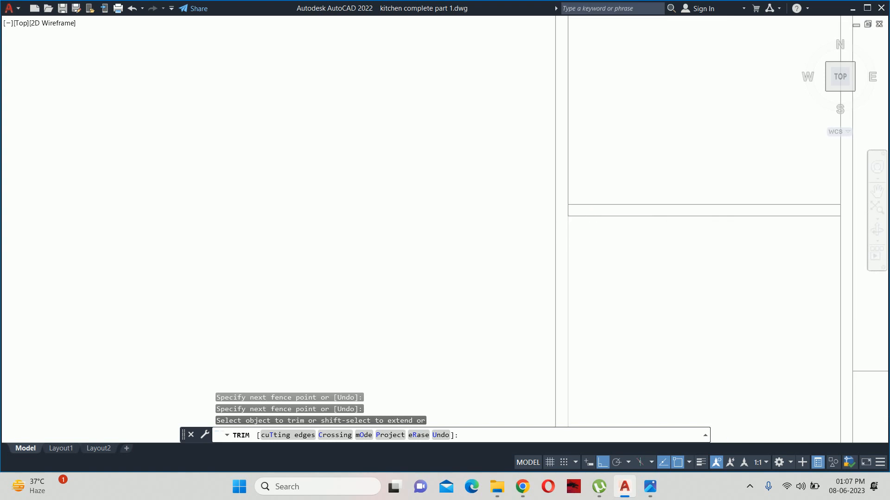
{"action": "left_click_drag", "start_coordinate": [456, 120], "coordinate": [593, 135]}
{"action": "scroll", "coordinate": [589, 135], "scroll_direction": "down", "scroll_amount": 3}
{"action": "middle_click_drag", "start_coordinate": [593, 135], "coordinate": [142, 149]}
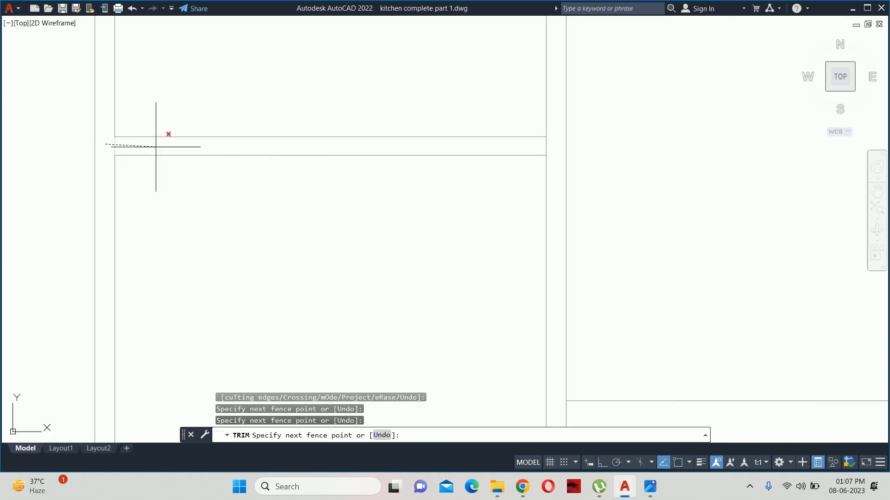
{"action": "key", "text": "Return"}
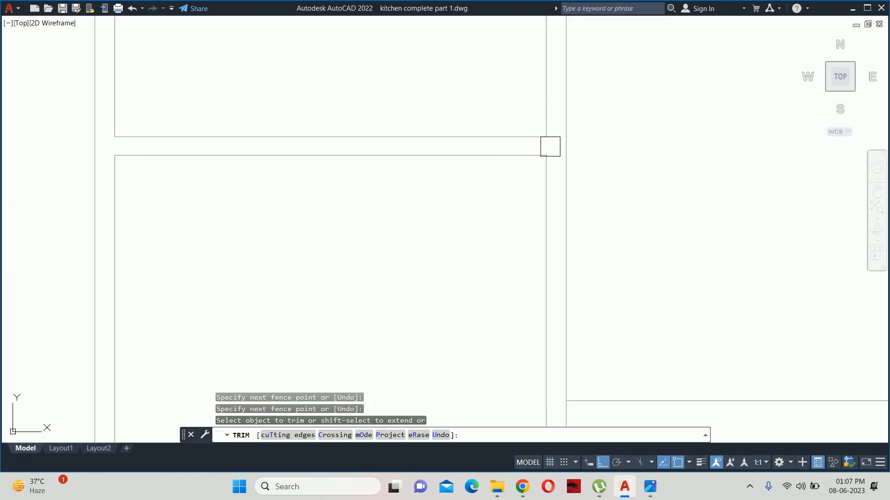
Step: Trim the left-hand tall cabinet's inner side lines across the topmost shutter gap, and end the trimming
{"action": "scroll", "coordinate": [408, 100], "scroll_direction": "down", "scroll_amount": 4}
{"action": "scroll", "coordinate": [264, 127], "scroll_direction": "up", "scroll_amount": 6}
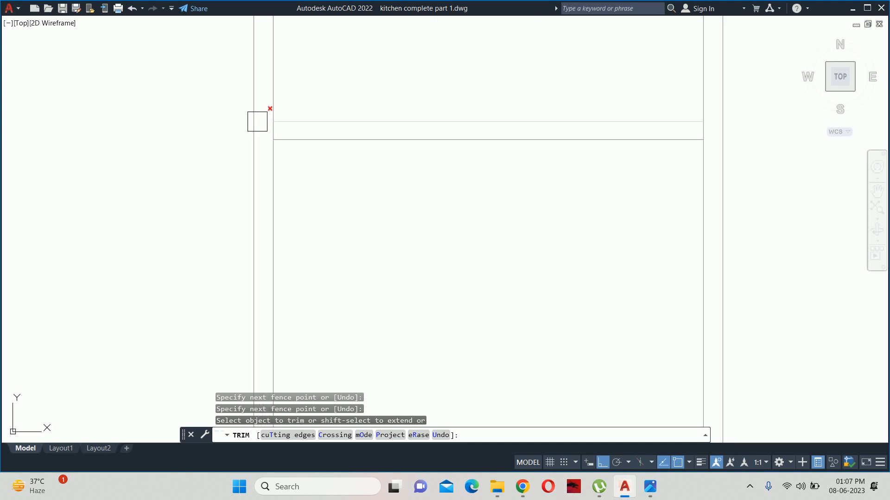
{"action": "left_click", "coordinate": [318, 156]}
{"action": "scroll", "coordinate": [272, 186], "scroll_direction": "down", "scroll_amount": 3}
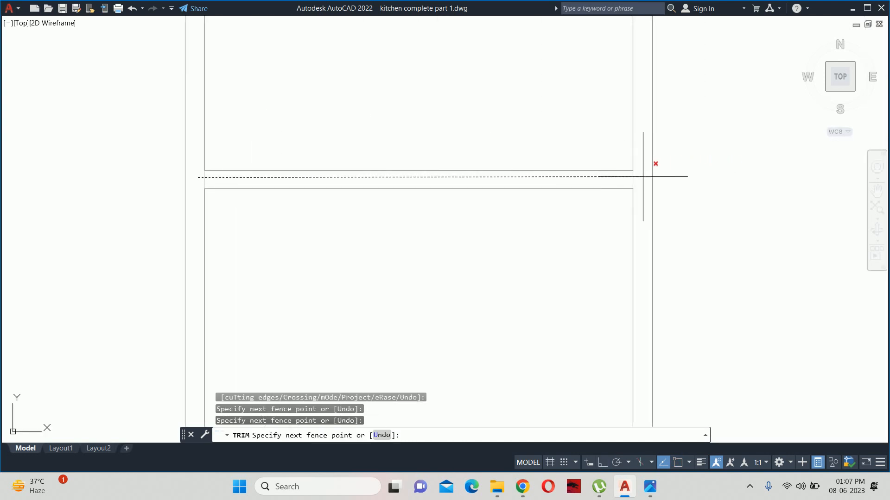
{"action": "key", "text": "Return"}
{"action": "scroll", "coordinate": [538, 137], "scroll_direction": "down", "scroll_amount": 4}
{"action": "scroll", "coordinate": [514, 246], "scroll_direction": "down", "scroll_amount": 3}
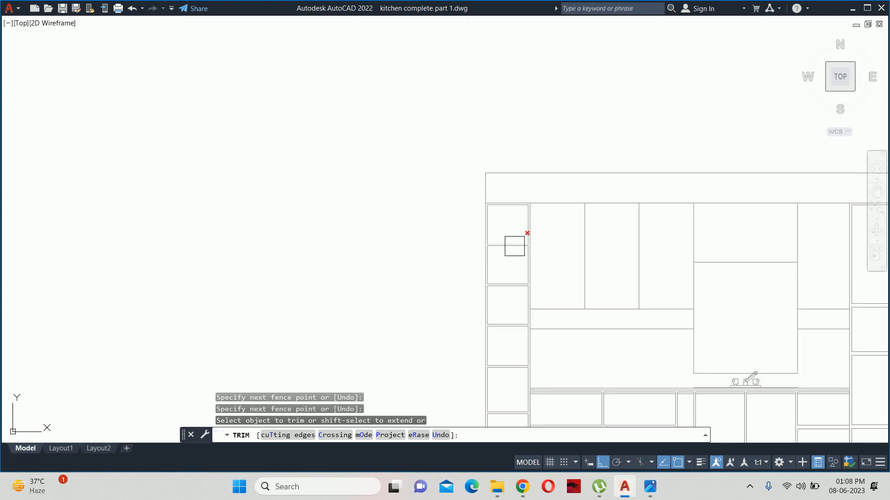
{"action": "middle_click_drag", "start_coordinate": [515, 246], "coordinate": [489, 119]}
{"action": "key", "text": "Escape"}
{"action": "key", "text": "Escape"}
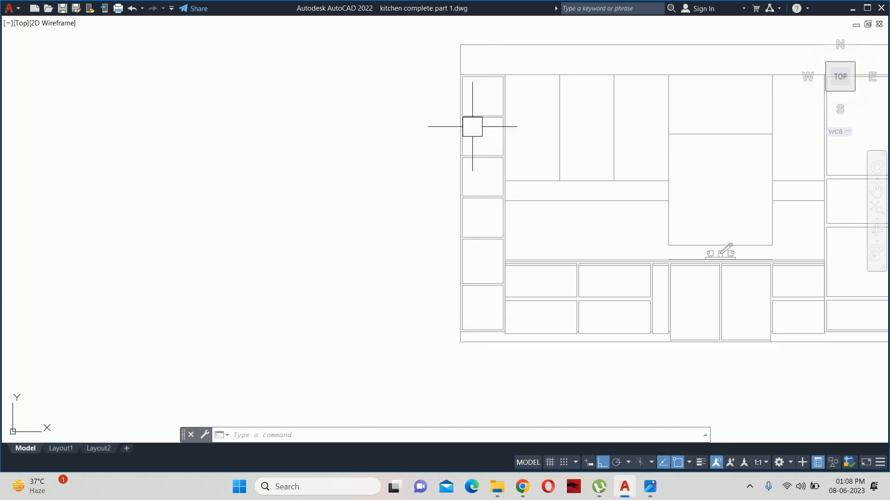
Step: Examine the kitchen floor plan and compare it with the wall elevation
{"action": "middle_click_drag", "start_coordinate": [572, 340], "coordinate": [338, 354]}
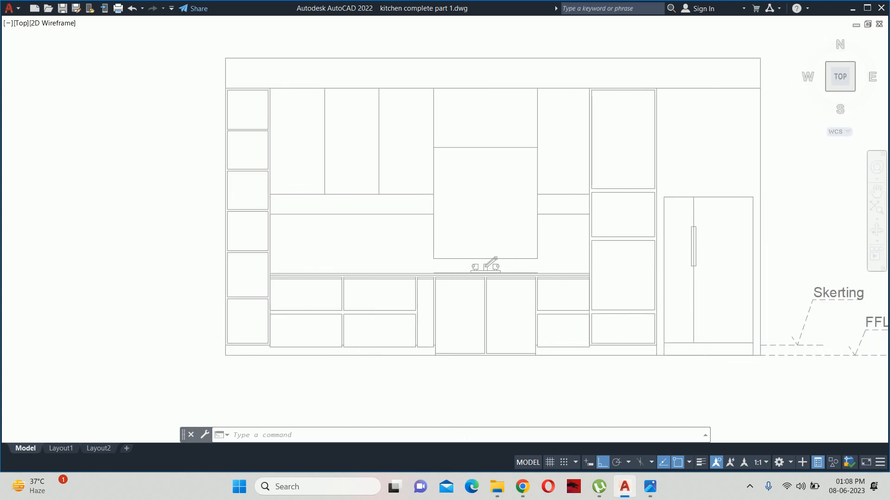
{"action": "scroll", "coordinate": [566, 317], "scroll_direction": "down", "scroll_amount": 5}
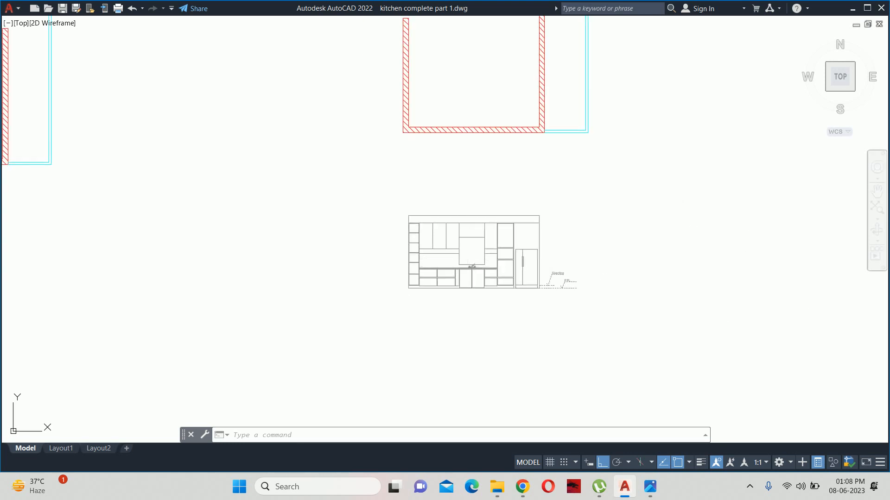
{"action": "middle_click_drag", "start_coordinate": [474, 225], "coordinate": [488, 307]}
{"action": "scroll", "coordinate": [498, 297], "scroll_direction": "down", "scroll_amount": 2}
{"action": "scroll", "coordinate": [502, 214], "scroll_direction": "up", "scroll_amount": 5}
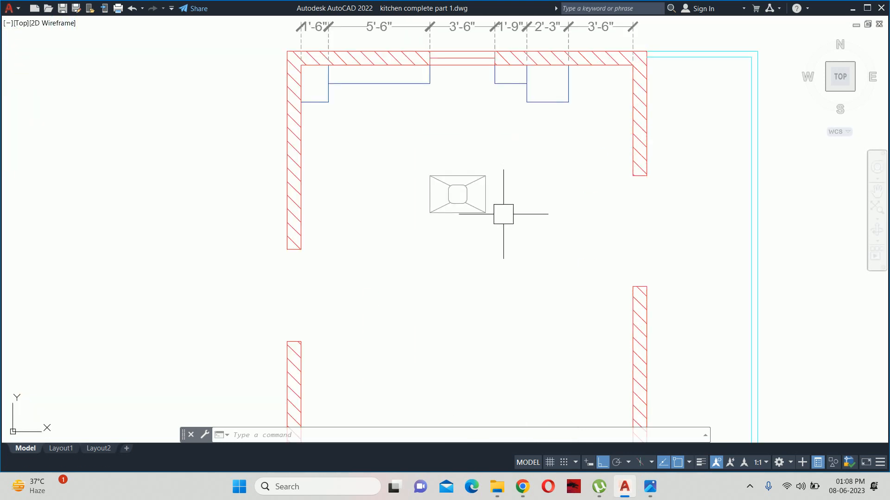
{"action": "scroll", "coordinate": [466, 254], "scroll_direction": "down", "scroll_amount": 2}
{"action": "middle_click_drag", "start_coordinate": [437, 190], "coordinate": [496, 80]}
{"action": "scroll", "coordinate": [477, 389], "scroll_direction": "up", "scroll_amount": 2}
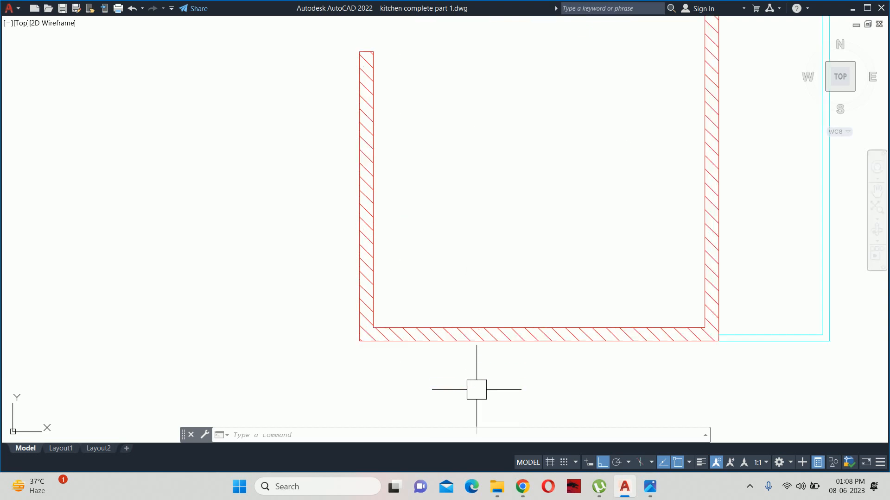
{"action": "middle_click_drag", "start_coordinate": [477, 390], "coordinate": [499, 200]}
{"action": "scroll", "coordinate": [479, 375], "scroll_direction": "up", "scroll_amount": 2}
{"action": "middle_click_drag", "start_coordinate": [479, 375], "coordinate": [495, 276]}
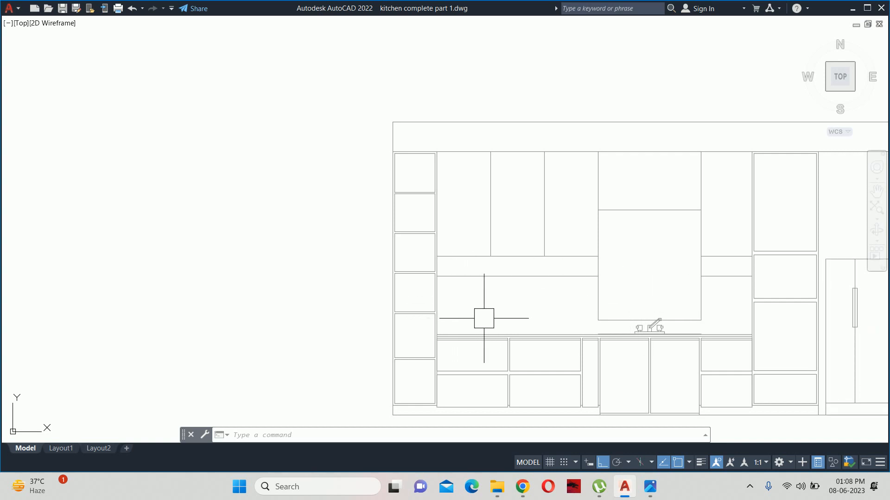
Step: Offset the lower line of the strip beneath the left-hand wall cabinets 4" downward into the backsplash area
{"action": "scroll", "coordinate": [483, 316], "scroll_direction": "up", "scroll_amount": 4}
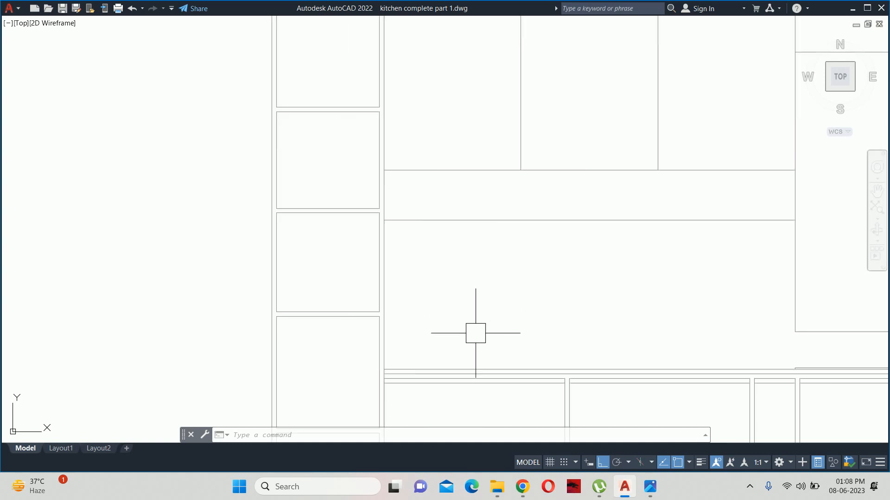
{"action": "middle_click_drag", "start_coordinate": [462, 319], "coordinate": [406, 263]}
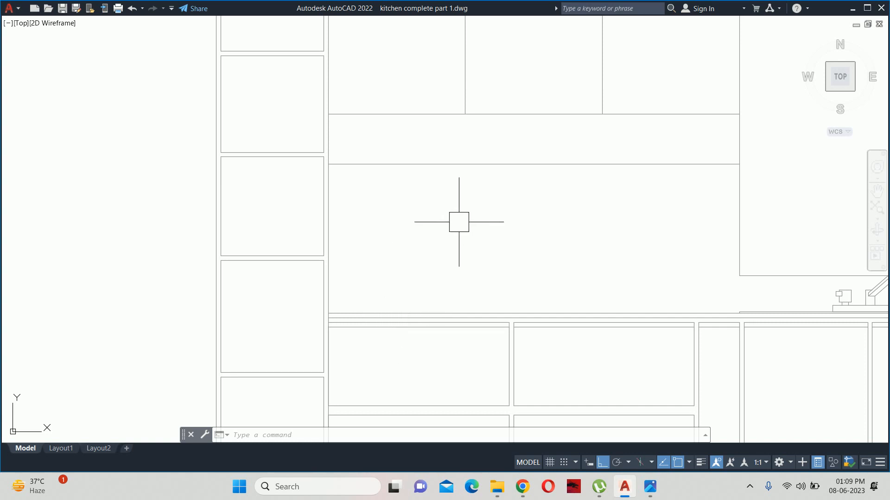
{"action": "middle_click_drag", "start_coordinate": [458, 221], "coordinate": [449, 238]}
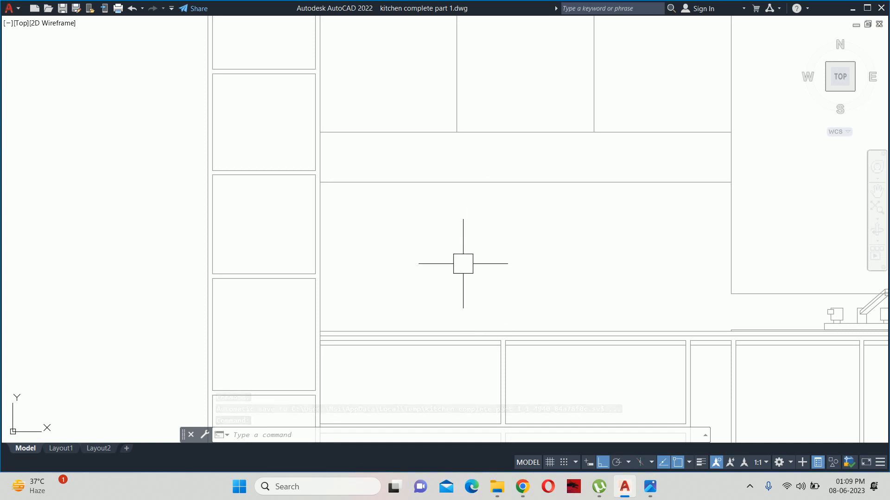
{"action": "type", "text": "o"}
{"action": "key", "text": "Return"}
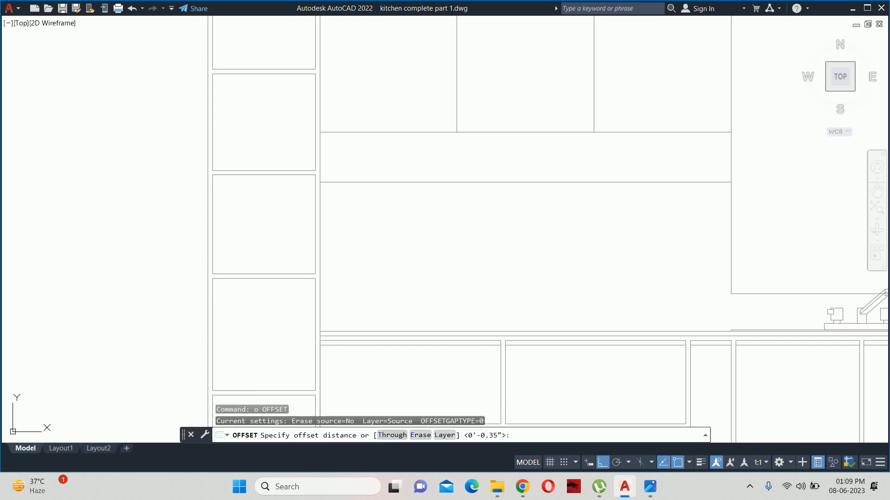
{"action": "type", "text": "4"}
{"action": "key", "text": "Return"}
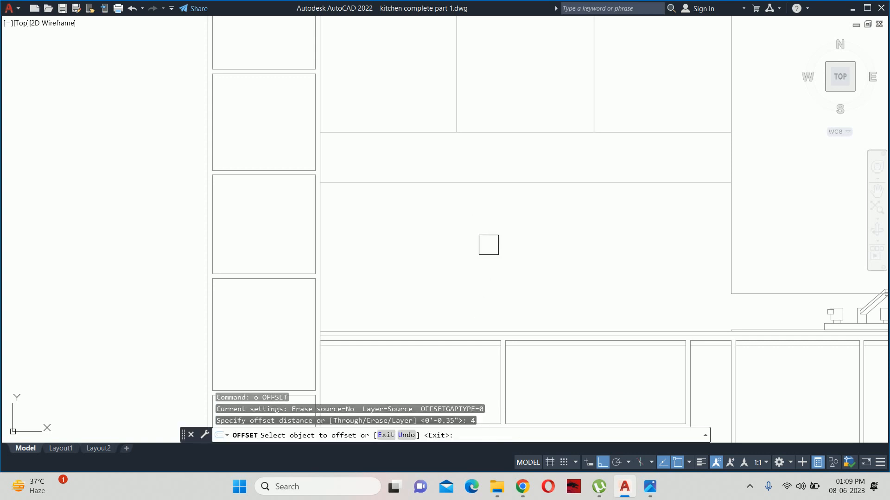
{"action": "left_click", "coordinate": [530, 183]}
{"action": "left_click", "coordinate": [527, 241]}
{"action": "key", "text": "Escape"}
{"action": "key", "text": "Escape"}
{"action": "key", "text": "Escape"}
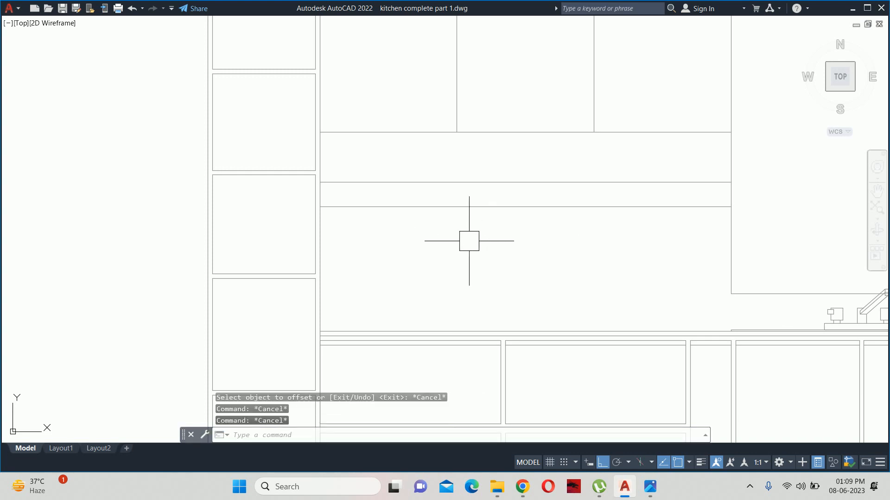
{"action": "key", "text": "Escape"}
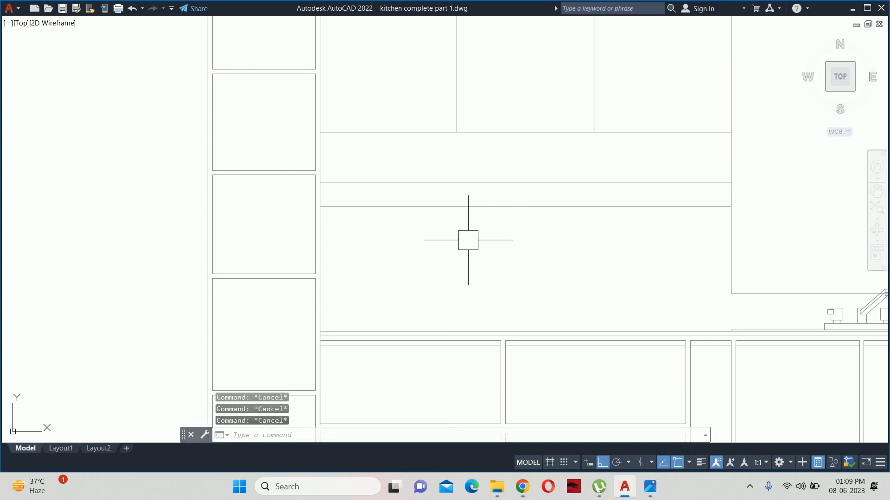
Step: Draw an 8" by 3" rectangle in the backsplash area, below the new offset line
{"action": "type", "text": "rec"}
{"action": "key", "text": "Return"}
{"action": "left_click", "coordinate": [404, 254]}
{"action": "type", "text": "d"}
{"action": "key", "text": "Return"}
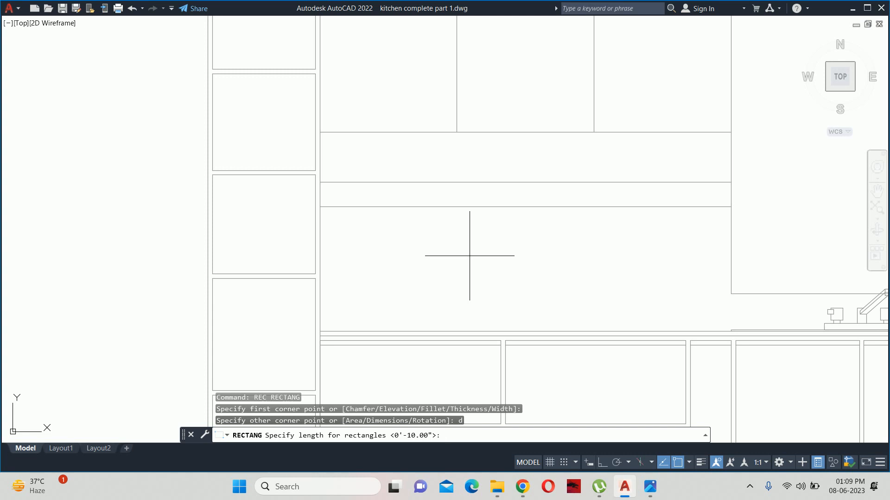
{"action": "key", "text": "Return"}
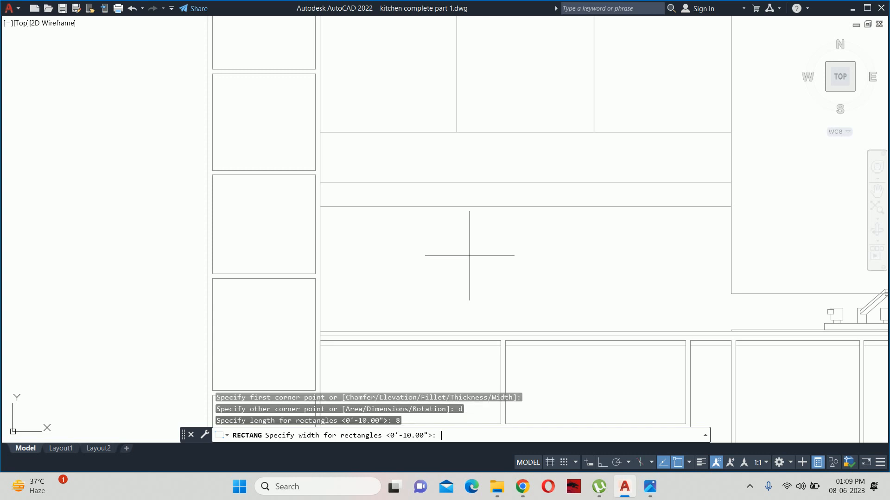
{"action": "key", "text": "Return"}
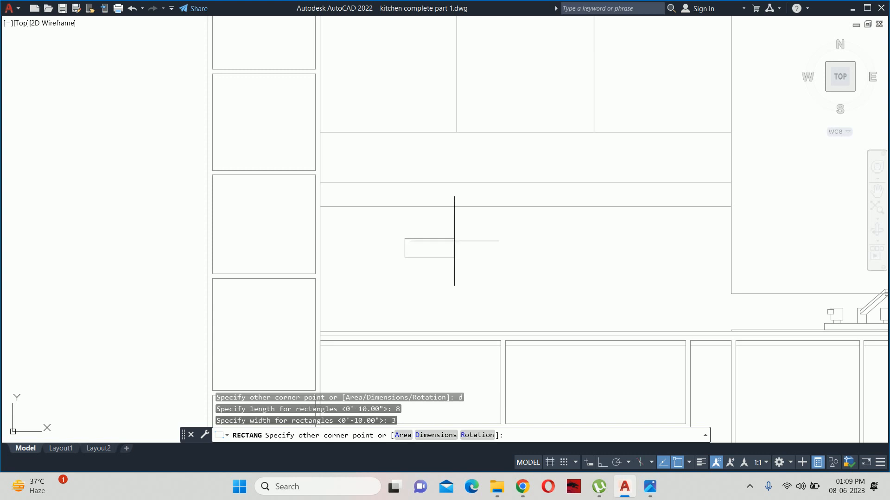
{"action": "left_click", "coordinate": [450, 236]}
{"action": "key", "text": "Escape"}
{"action": "key", "text": "Escape"}
{"action": "key", "text": "Escape"}
Step: Offset the backsplash rectangle 0.75" inward
{"action": "scroll", "coordinate": [435, 234], "scroll_direction": "up", "scroll_amount": 3}
{"action": "middle_click_drag", "start_coordinate": [433, 239], "coordinate": [442, 257]}
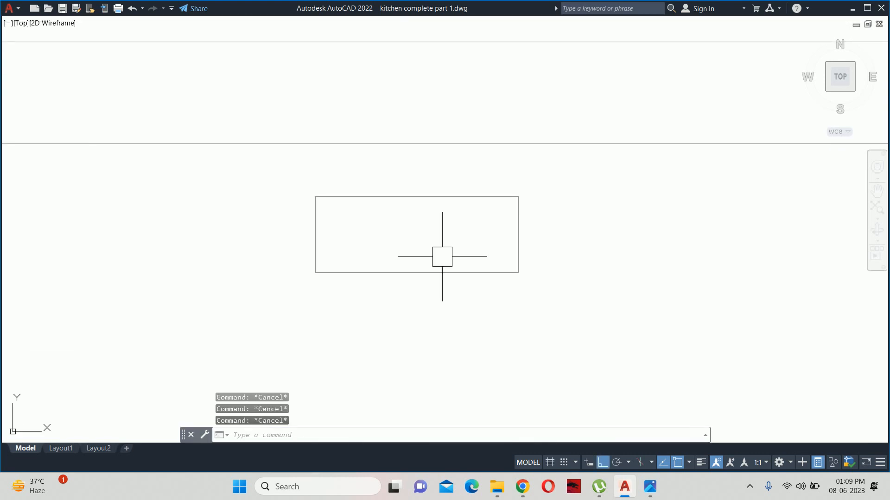
{"action": "key", "text": "Return"}
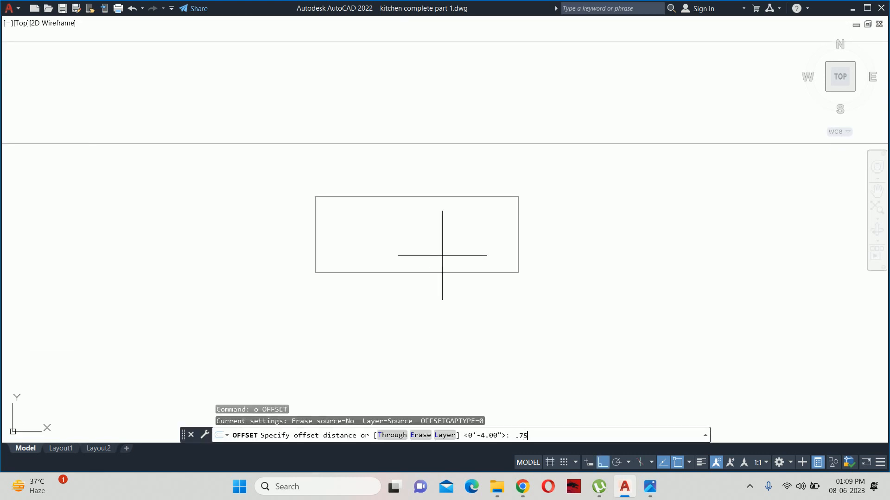
{"action": "type", "text": ".75"}
{"action": "key", "text": "Return"}
{"action": "left_click", "coordinate": [442, 205]}
{"action": "left_click", "coordinate": [445, 223]}
{"action": "key", "text": "Escape"}
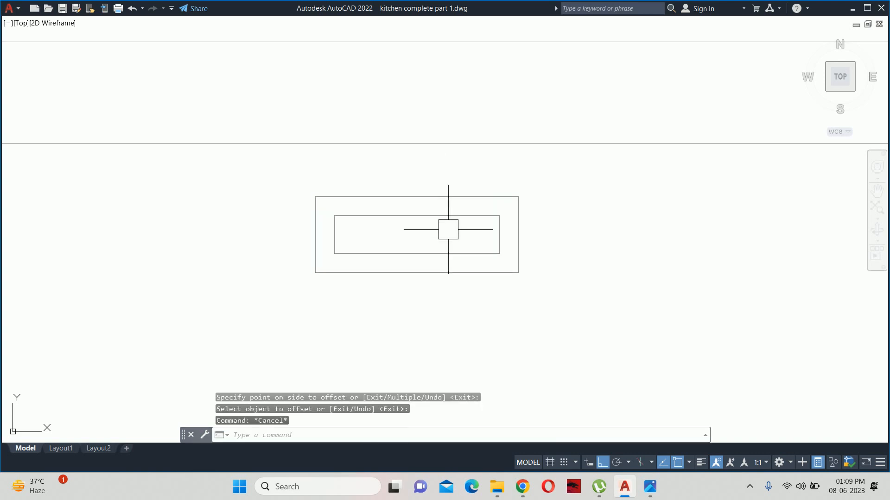
Step: Stretch the lower edges of both nested rectangles downward by 1"
{"action": "type", "text": "s"}
{"action": "key", "text": "Return"}
{"action": "left_click", "coordinate": [585, 301]}
{"action": "left_click", "coordinate": [294, 237]}
{"action": "key", "text": "Return"}
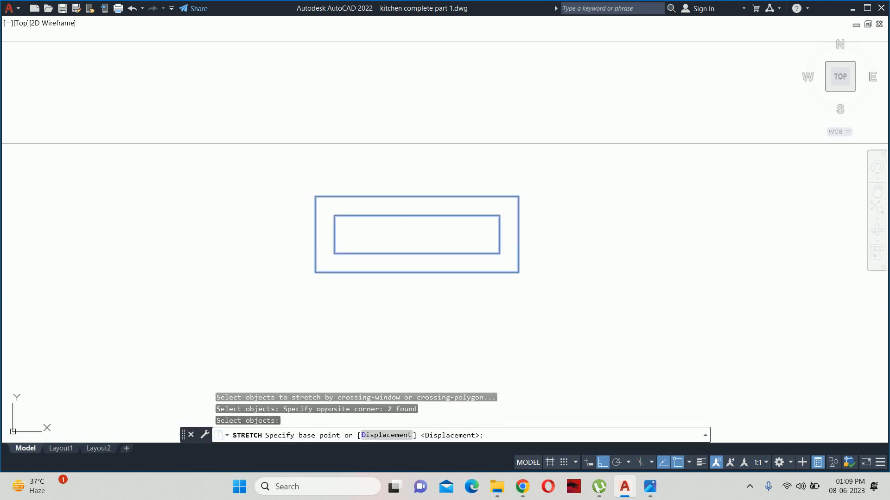
{"action": "left_click", "coordinate": [254, 240]}
{"action": "key", "text": "Return"}
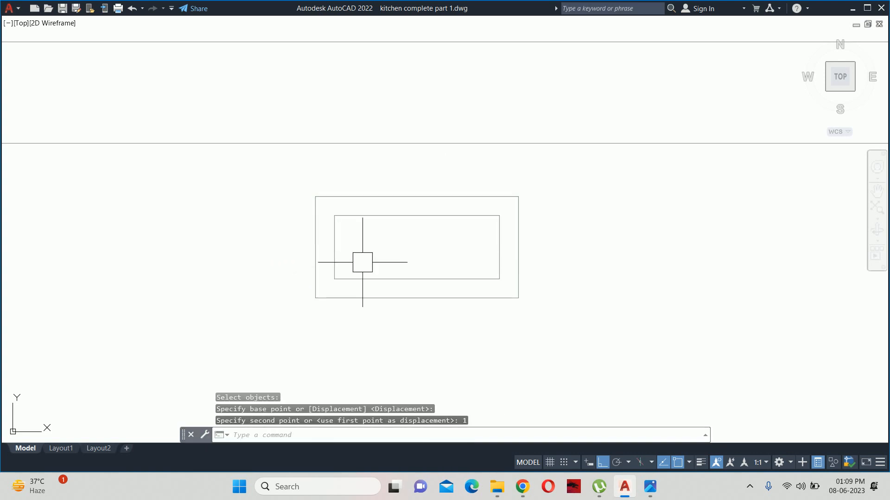
{"action": "key", "text": "Escape"}
{"action": "key", "text": "Escape"}
Step: Explode the inner rectangle into separate lines
{"action": "middle_click_drag", "start_coordinate": [405, 247], "coordinate": [422, 259]}
{"action": "key", "text": "Escape"}
{"action": "type", "text": "x"}
{"action": "key", "text": "Return"}
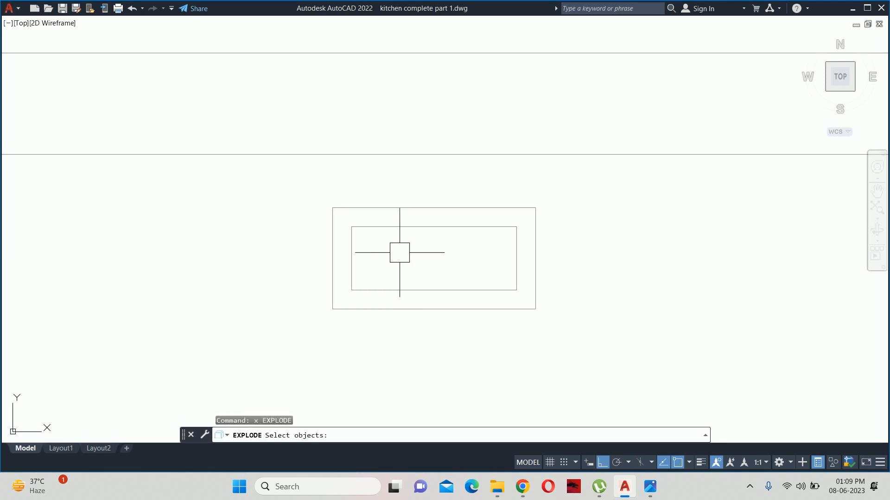
{"action": "left_click", "coordinate": [360, 264]}
{"action": "key", "text": "Escape"}
{"action": "key", "text": "Escape"}
Step: Offset the left and right sides of the inner rectangle 1.5" inward
{"action": "type", "text": "o"}
{"action": "key", "text": "Return"}
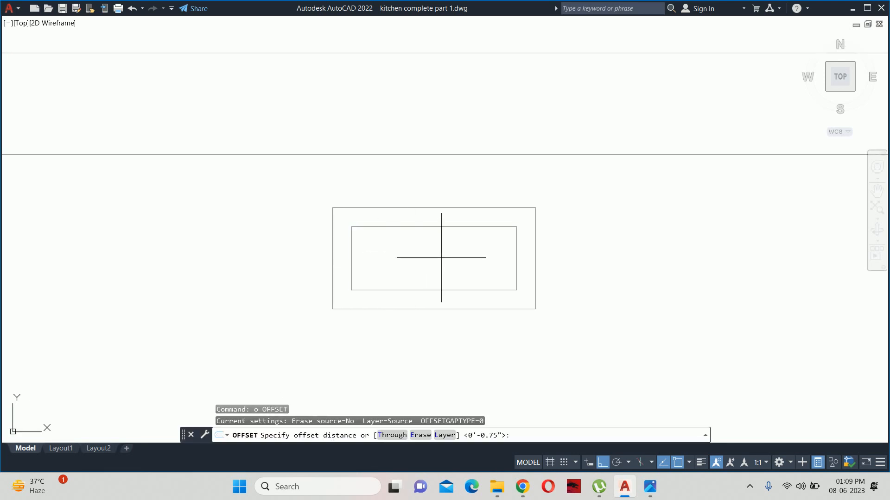
{"action": "type", "text": "3"}
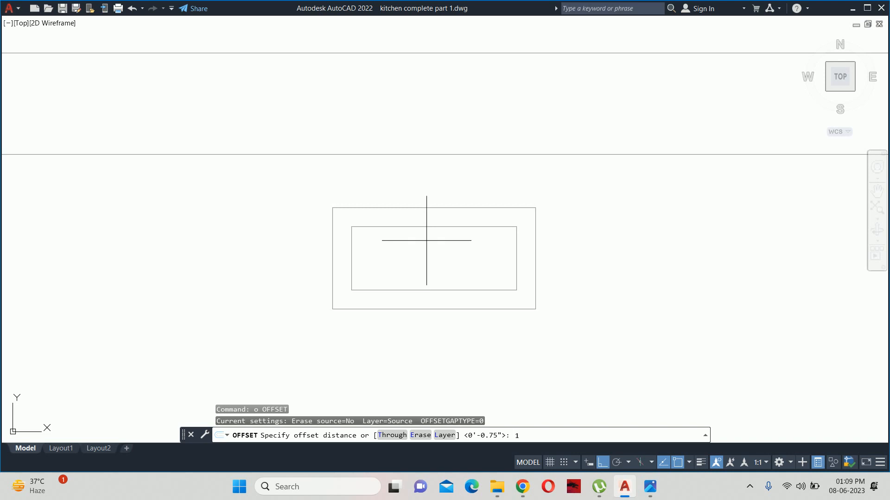
{"action": "type", "text": "5"}
{"action": "key", "text": "Return"}
{"action": "left_click", "coordinate": [351, 252]}
{"action": "left_click", "coordinate": [415, 254]}
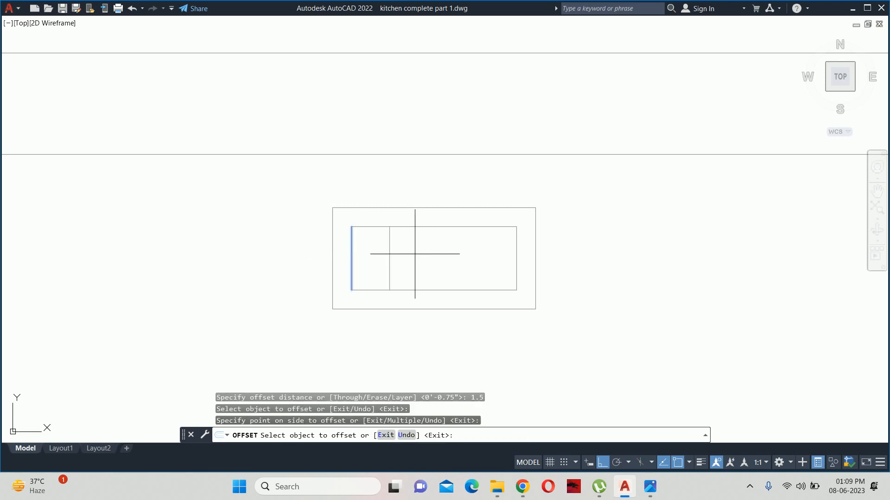
{"action": "left_click", "coordinate": [513, 254]}
{"action": "left_click", "coordinate": [456, 255]}
{"action": "key", "text": "Return"}
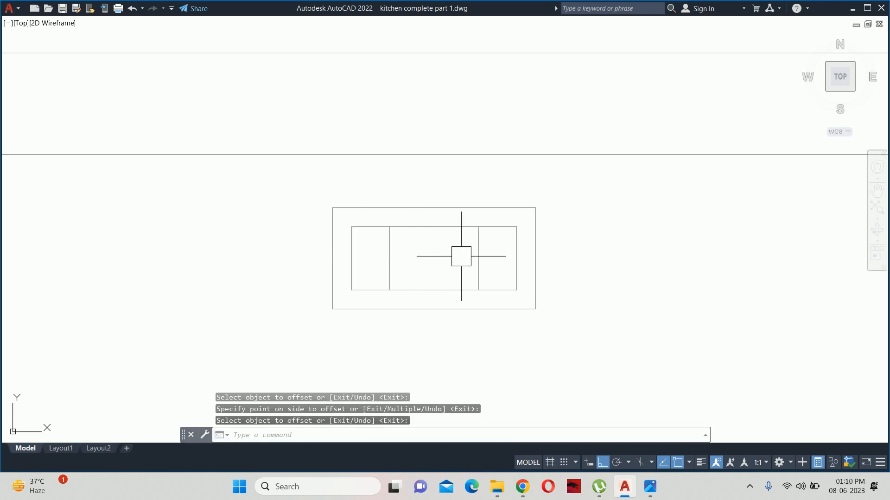
Step: Offset the left-hand divider rightward three times in succession, using half the width of the end sections as spacing
{"action": "key", "text": "Return"}
{"action": "type", "text": "5"}
{"action": "key", "text": "Return"}
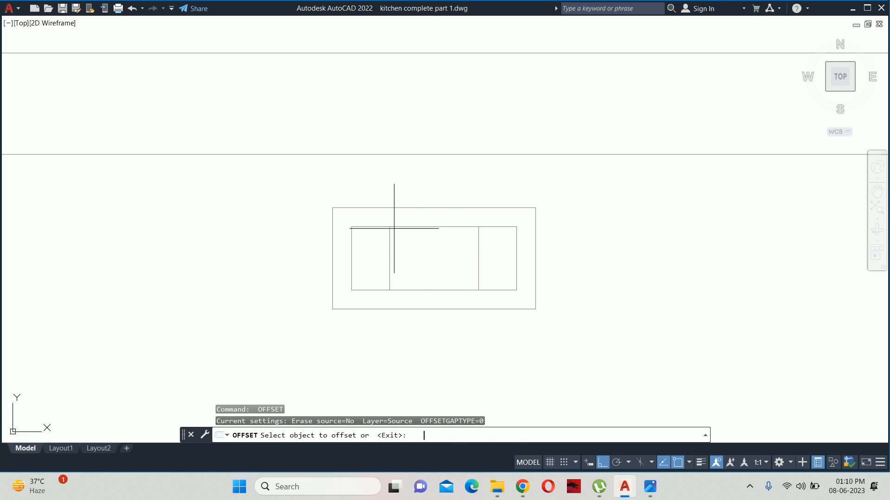
{"action": "left_click", "coordinate": [389, 242]}
{"action": "left_click", "coordinate": [410, 252]}
{"action": "left_click", "coordinate": [416, 253]}
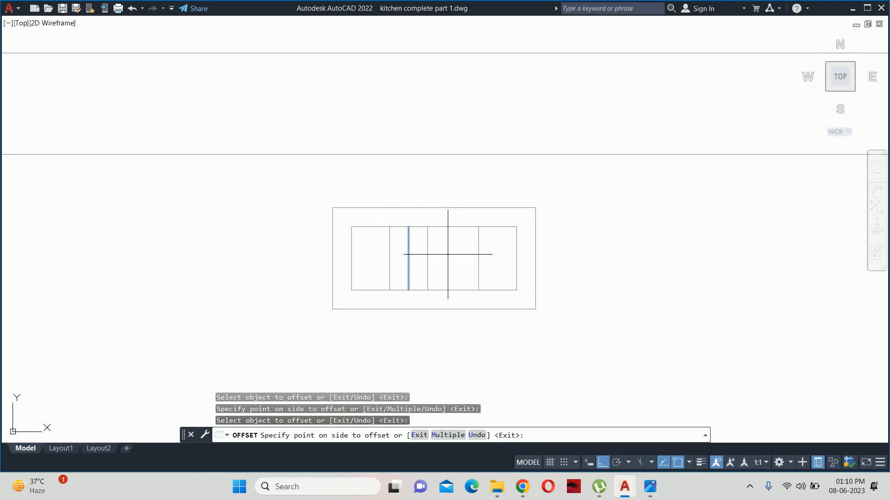
{"action": "left_click", "coordinate": [453, 253]}
{"action": "scroll", "coordinate": [454, 257], "scroll_direction": "up", "scroll_amount": 2}
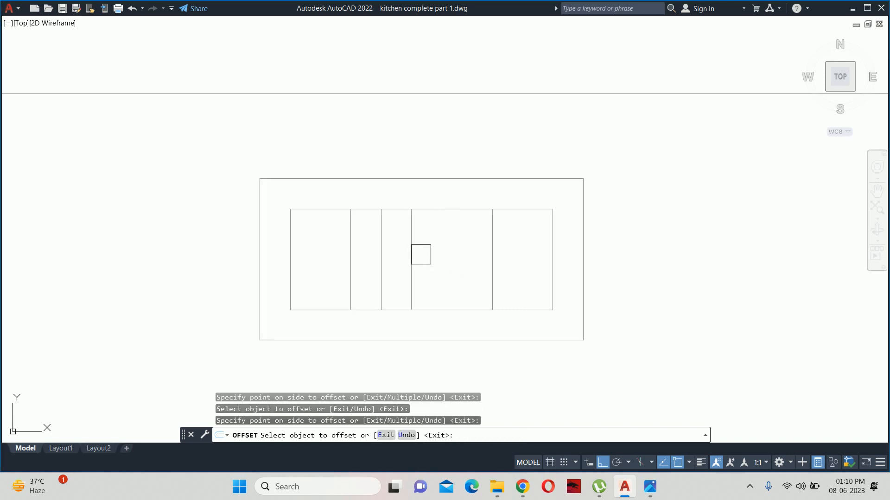
{"action": "left_click", "coordinate": [411, 252]}
{"action": "left_click", "coordinate": [441, 252]}
{"action": "key", "text": "Return"}
{"action": "key", "text": "Escape"}
{"action": "key", "text": "Escape"}
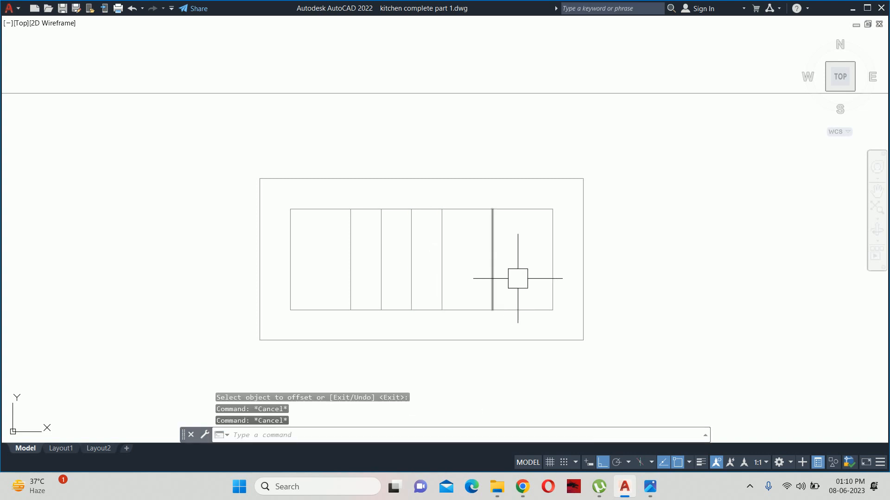
Step: Stretch the right end of both rectangles leftward until the right-hand divider meets the last offset line
{"action": "type", "text": "s"}
{"action": "key", "text": "Return"}
{"action": "left_click", "coordinate": [639, 402]}
{"action": "left_click", "coordinate": [471, 136]}
{"action": "key", "text": "Return"}
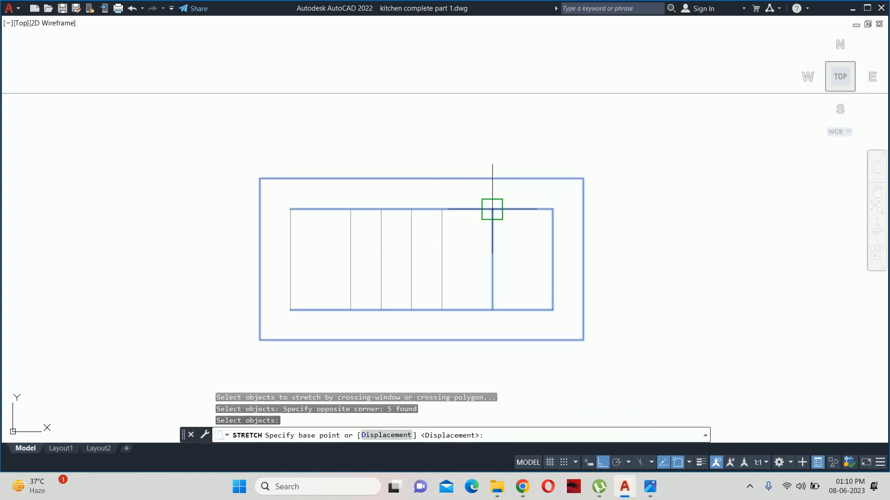
{"action": "left_click", "coordinate": [492, 209]}
{"action": "left_click", "coordinate": [441, 209]}
{"action": "key", "text": "Escape"}
{"action": "key", "text": "Escape"}
{"action": "key", "text": "Escape"}
Step: Measure the height of the outer rectangle's right side with a linear dimension, without placing it
{"action": "middle_click_drag", "start_coordinate": [473, 199], "coordinate": [574, 179]}
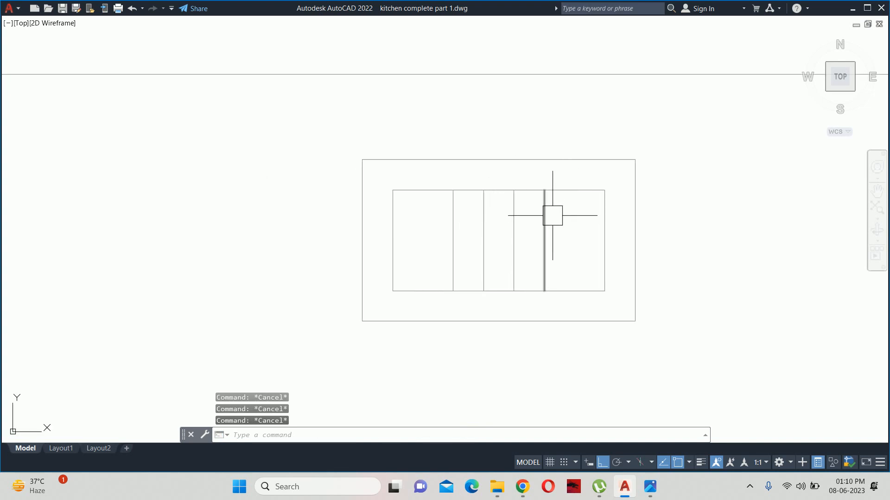
{"action": "middle_click_drag", "start_coordinate": [510, 222], "coordinate": [530, 225]}
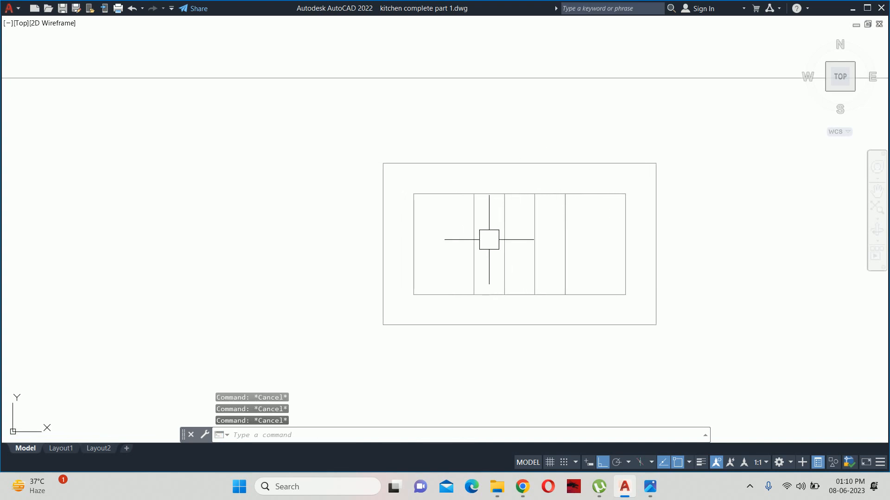
{"action": "middle_click_drag", "start_coordinate": [476, 237], "coordinate": [497, 236]}
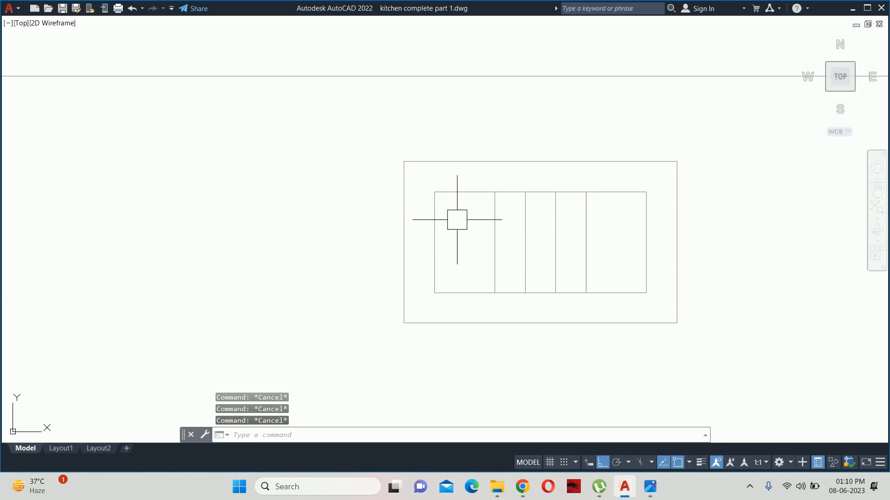
{"action": "type", "text": "dli"}
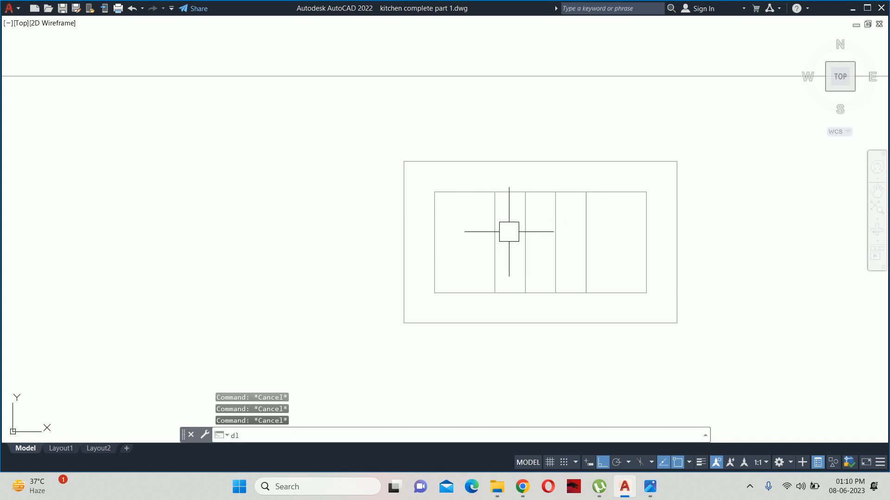
{"action": "key", "text": "Return"}
{"action": "key", "text": "Return"}
{"action": "left_click", "coordinate": [666, 237]}
{"action": "key", "text": "Escape"}
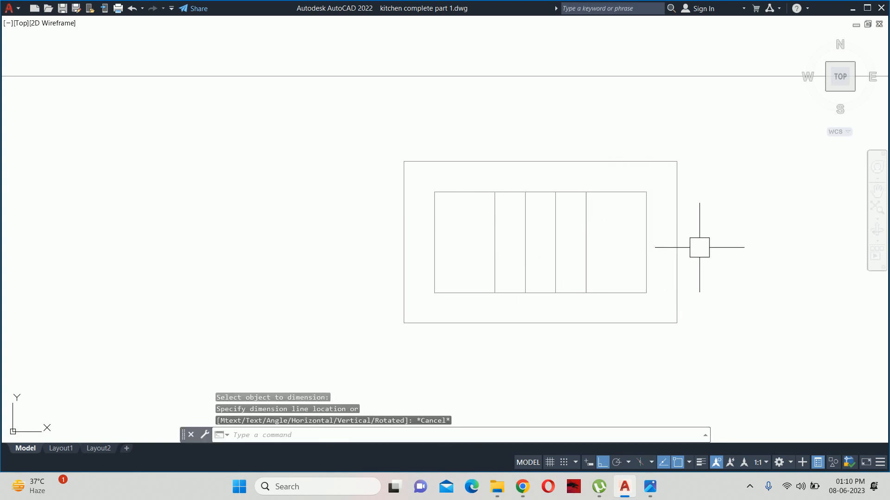
Step: Stretch the lower edges of both rectangles and the dividers upward by 0.5"
{"action": "type", "text": "s"}
{"action": "key", "text": "Return"}
{"action": "left_click", "coordinate": [755, 334]}
{"action": "left_click", "coordinate": [206, 253]}
{"action": "key", "text": "Return"}
{"action": "left_click", "coordinate": [207, 293]}
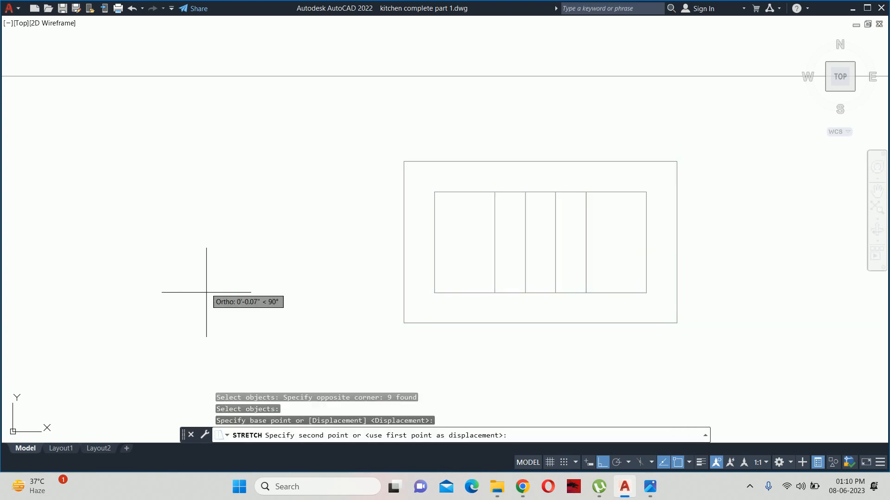
{"action": "key", "text": "Return"}
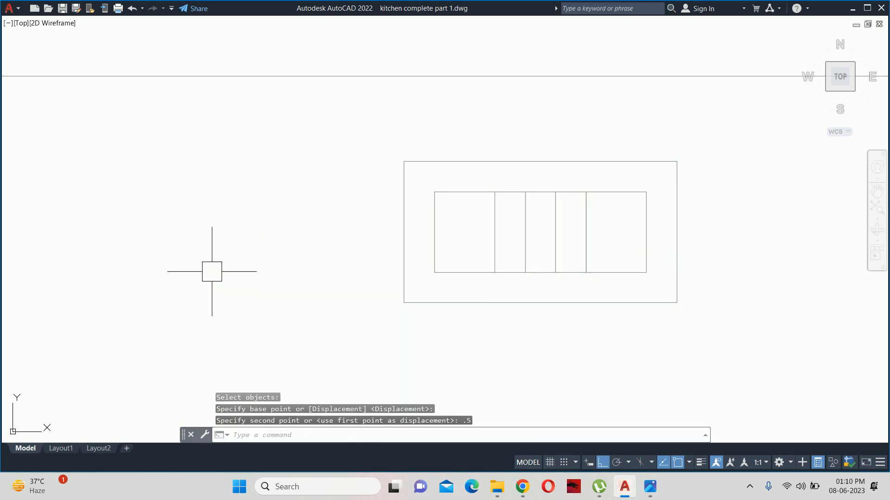
{"action": "key", "text": "Escape"}
{"action": "key", "text": "Escape"}
{"action": "middle_click_drag", "start_coordinate": [518, 210], "coordinate": [502, 233]}
{"action": "key", "text": "Escape"}
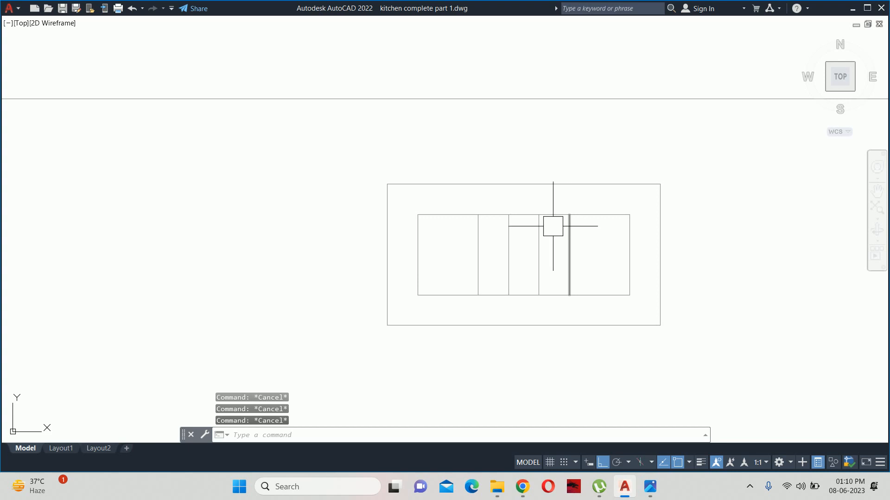
Step: Offset the outer rectangle 0.15" inward
{"action": "type", "text": "o"}
{"action": "key", "text": "Return"}
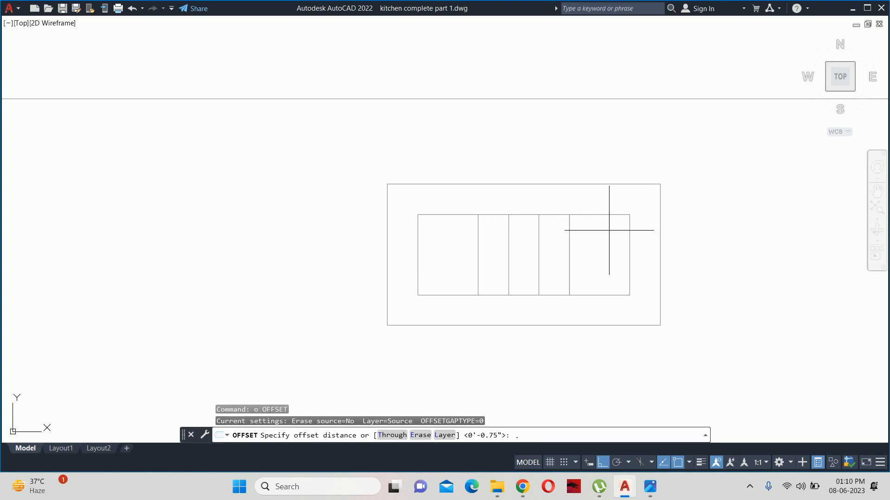
{"action": "key", "text": "Return"}
{"action": "left_click", "coordinate": [615, 184]}
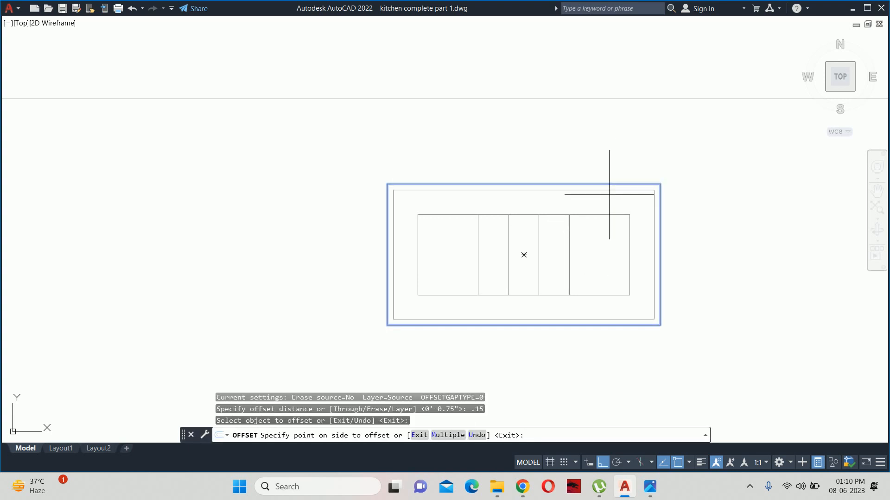
{"action": "left_click", "coordinate": [607, 196]}
{"action": "key", "text": "Escape"}
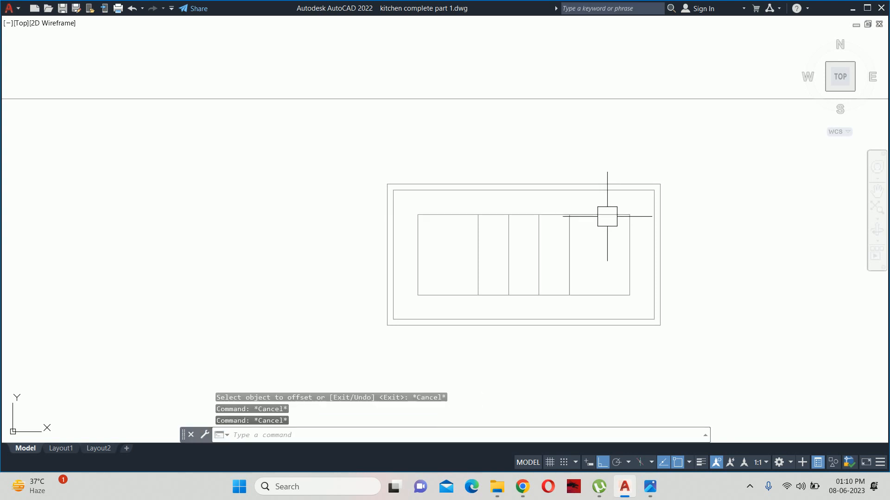
Step: Join the four sides of the inner rectangle into a single polyline
{"action": "type", "text": "j"}
{"action": "key", "text": "Return"}
{"action": "left_click", "coordinate": [630, 238]}
{"action": "left_click", "coordinate": [611, 222]}
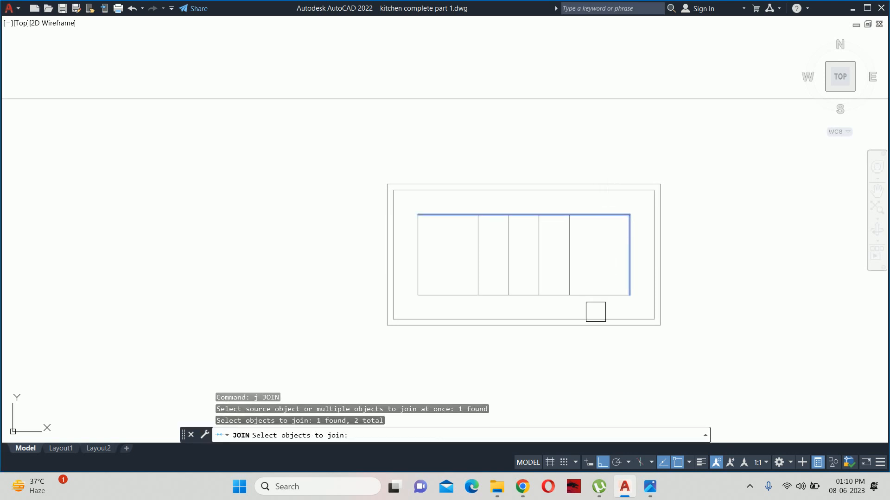
{"action": "left_click", "coordinate": [595, 312]}
{"action": "left_click", "coordinate": [594, 297]}
{"action": "left_click", "coordinate": [591, 317], "text": "shift"}
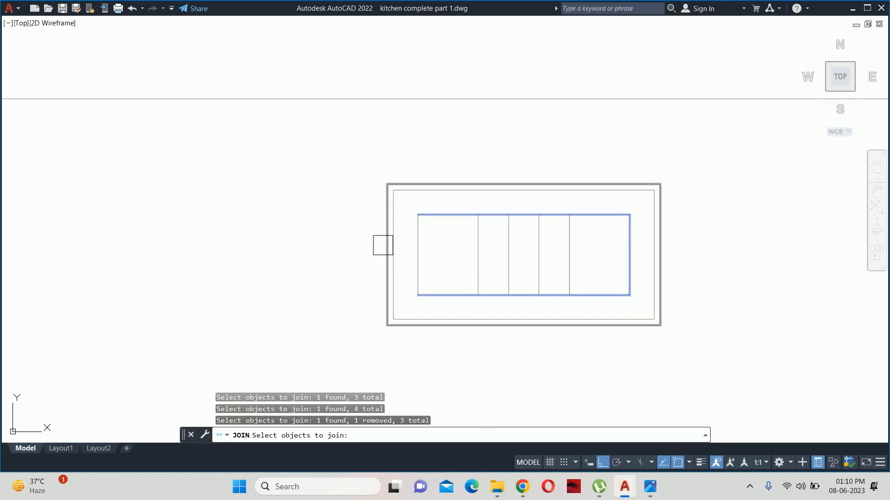
{"action": "left_click", "coordinate": [393, 249]}
{"action": "key", "text": "Return"}
Step: Offset the joined inner rectangle 0.1" outward
{"action": "type", "text": "o"}
{"action": "key", "text": "Return"}
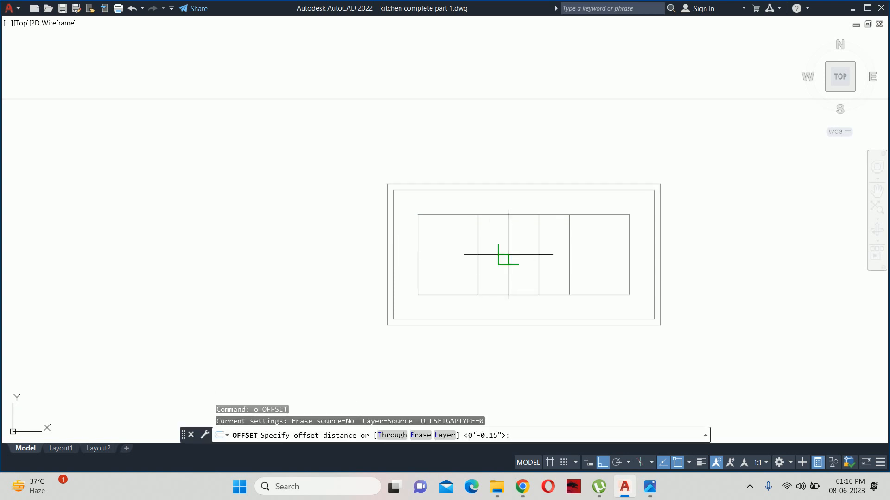
{"action": "type", "text": ".1"}
{"action": "key", "text": "Return"}
{"action": "left_click", "coordinate": [619, 218]}
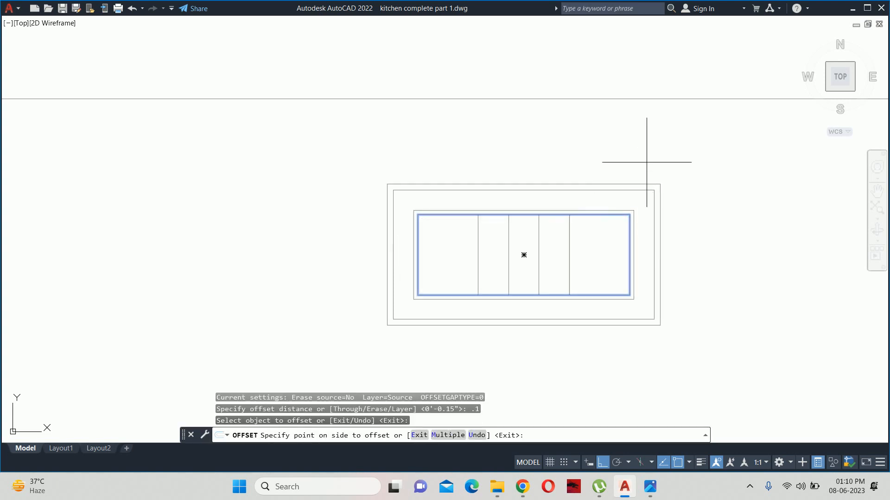
{"action": "left_click", "coordinate": [646, 182]}
Step: Offset the outer rectangle 0.1" inward and erase the earlier 0.15" offset rectangle
{"action": "scroll", "coordinate": [643, 187], "scroll_direction": "up", "scroll_amount": 2}
{"action": "scroll", "coordinate": [644, 186], "scroll_direction": "up", "scroll_amount": 2}
{"action": "left_click", "coordinate": [644, 185]}
{"action": "left_click", "coordinate": [645, 186]}
{"action": "key", "text": "Return"}
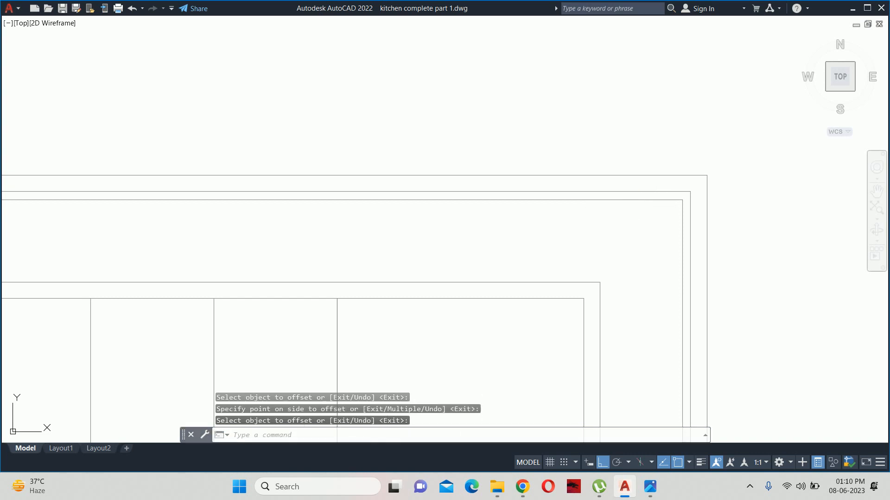
{"action": "key", "text": "Escape"}
{"action": "left_click", "coordinate": [633, 207]}
{"action": "key", "text": "Delete"}
{"action": "scroll", "coordinate": [631, 208], "scroll_direction": "down", "scroll_amount": 5}
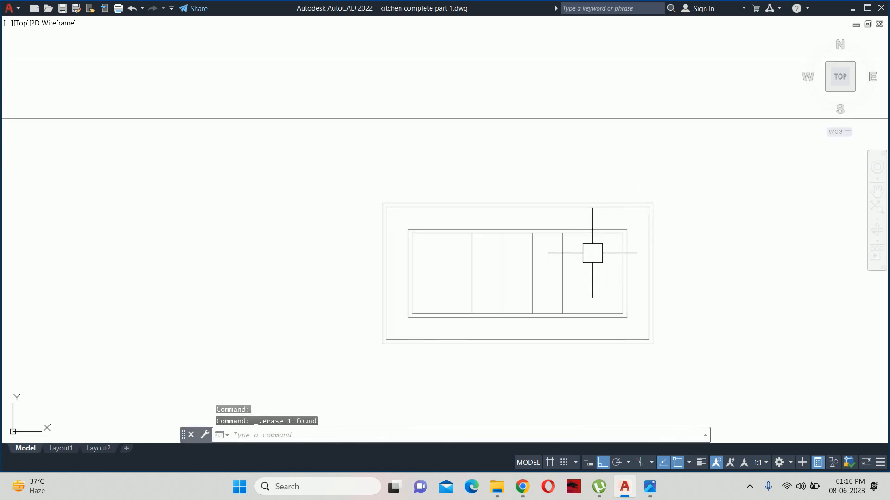
Step: Offset the left-hand divider 0.05" to both sides
{"action": "scroll", "coordinate": [456, 264], "scroll_direction": "up", "scroll_amount": 2}
{"action": "key", "text": "Escape"}
{"action": "key", "text": "Escape"}
{"action": "key", "text": "Escape"}
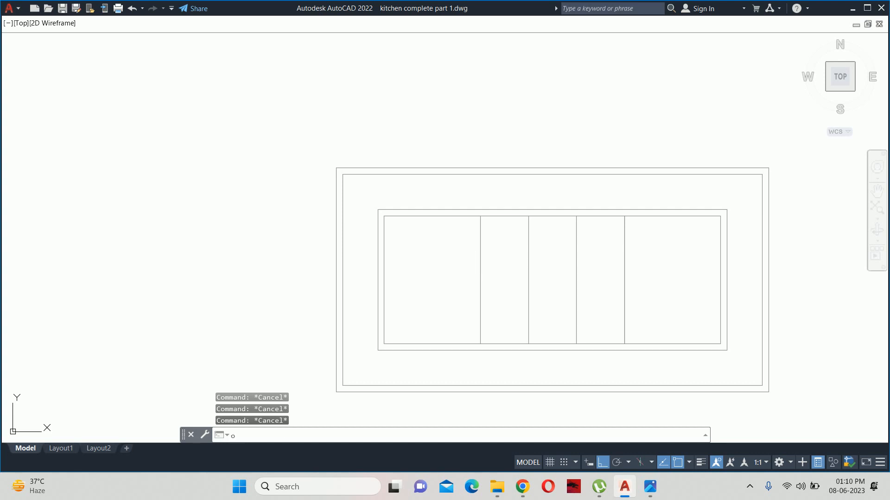
{"action": "key", "text": "Return"}
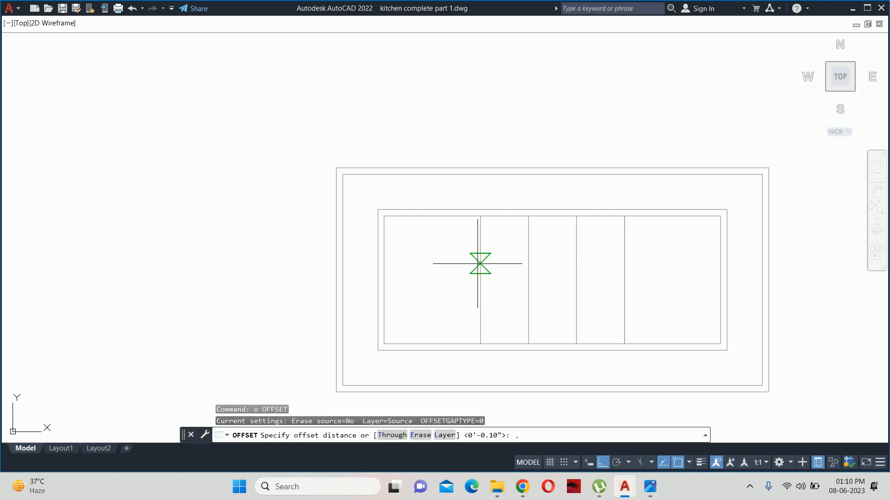
{"action": "type", "text": ".05"}
{"action": "key", "text": "Return"}
{"action": "left_click", "coordinate": [477, 259]}
{"action": "left_click", "coordinate": [456, 268]}
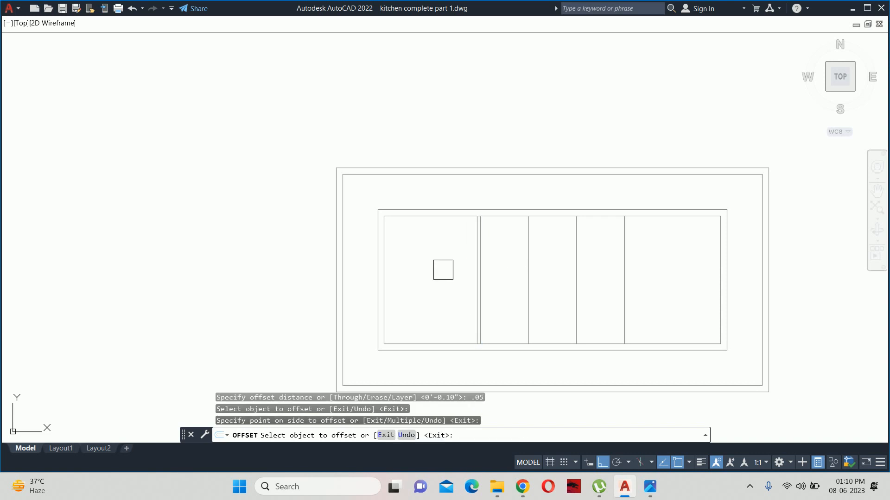
{"action": "scroll", "coordinate": [495, 226], "scroll_direction": "up", "scroll_amount": 3}
{"action": "left_click", "coordinate": [436, 213]}
{"action": "left_click", "coordinate": [488, 222]}
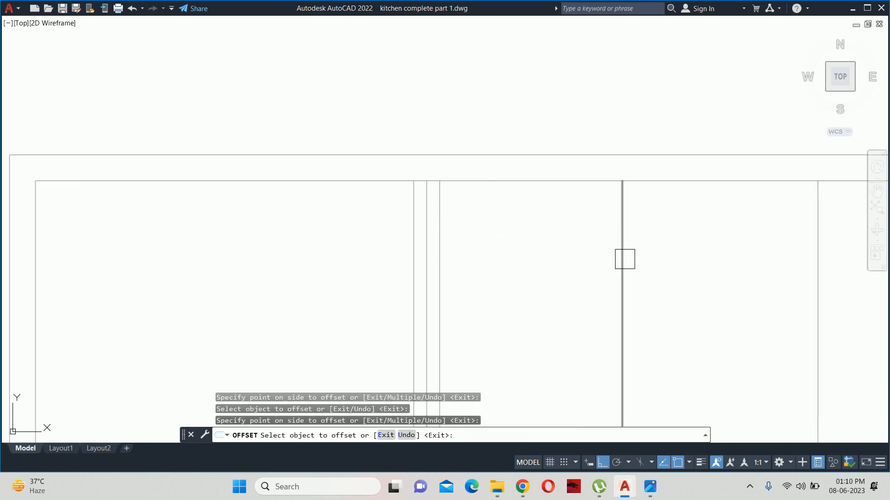
Step: Offset the two middle dividers 0.05" to both sides
{"action": "left_click", "coordinate": [623, 258]}
{"action": "left_click", "coordinate": [595, 253]}
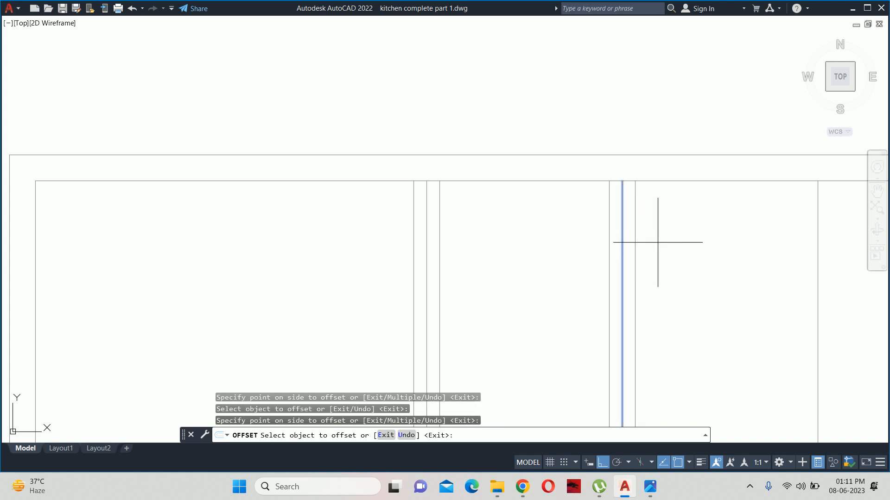
{"action": "scroll", "coordinate": [715, 255], "scroll_direction": "down", "scroll_amount": 3}
{"action": "scroll", "coordinate": [643, 230], "scroll_direction": "up", "scroll_amount": 1}
{"action": "scroll", "coordinate": [654, 202], "scroll_direction": "up", "scroll_amount": 2}
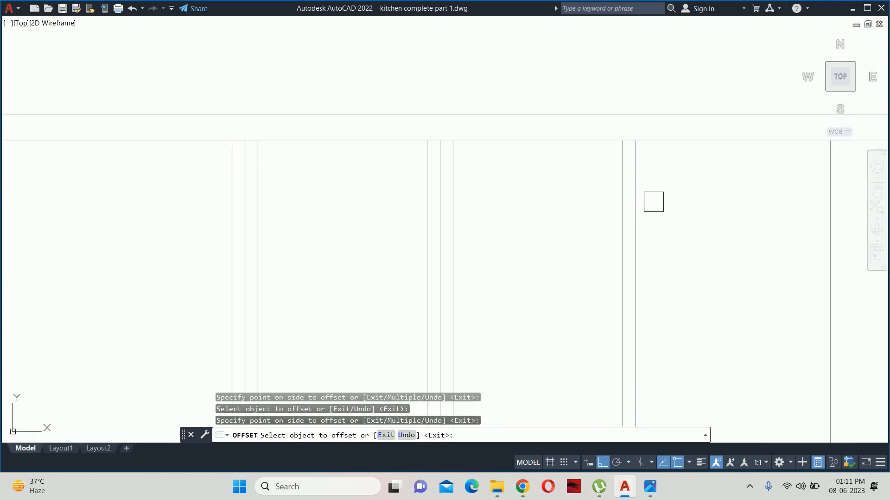
{"action": "left_click", "coordinate": [638, 201]}
{"action": "left_click", "coordinate": [729, 212]}
{"action": "middle_click_drag", "start_coordinate": [763, 226], "coordinate": [591, 177]}
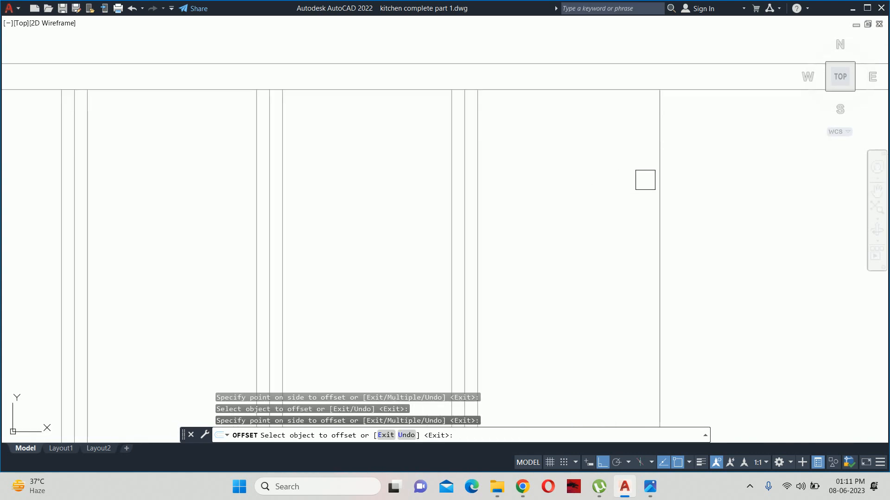
Step: Offset the right-hand divider 0.05" to both sides
{"action": "left_click", "coordinate": [652, 179]}
{"action": "left_click", "coordinate": [652, 175]}
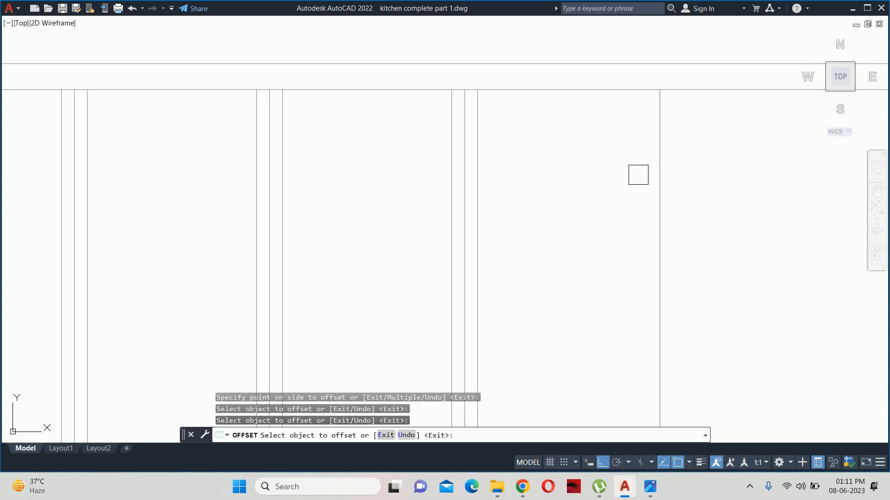
{"action": "left_click", "coordinate": [658, 176]}
{"action": "left_click", "coordinate": [605, 185]}
{"action": "left_click", "coordinate": [659, 135]}
{"action": "left_click", "coordinate": [721, 138]}
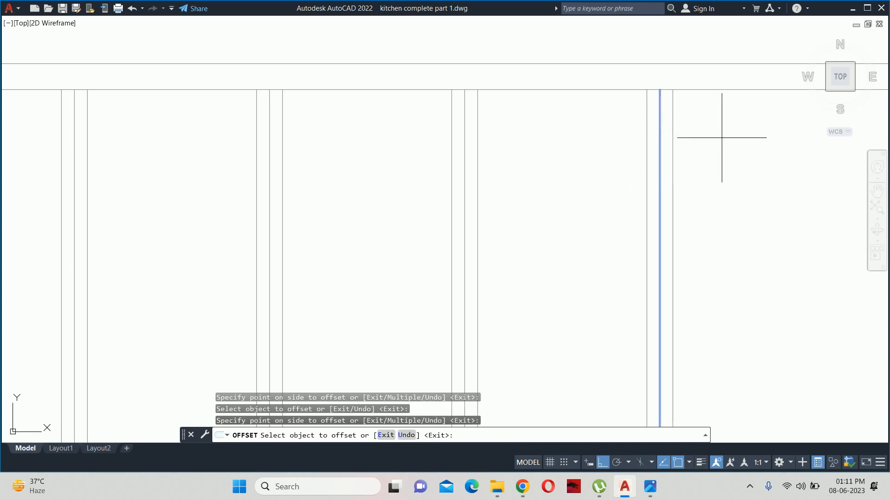
{"action": "key", "text": "Escape"}
Step: Erase the original centre lines of all four dividers, including the duplicate line in the right-hand one, keeping only the offset pairs
{"action": "scroll", "coordinate": [676, 79], "scroll_direction": "up", "scroll_amount": 3}
{"action": "key", "text": "Escape"}
{"action": "left_click", "coordinate": [621, 139]}
{"action": "scroll", "coordinate": [579, 138], "scroll_direction": "down", "scroll_amount": 5}
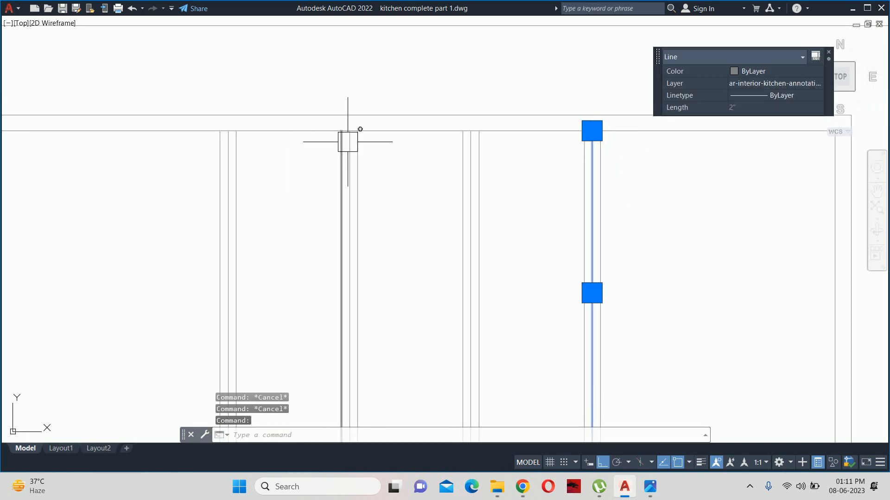
{"action": "scroll", "coordinate": [347, 142], "scroll_direction": "up", "scroll_amount": 3}
{"action": "left_click", "coordinate": [612, 152]}
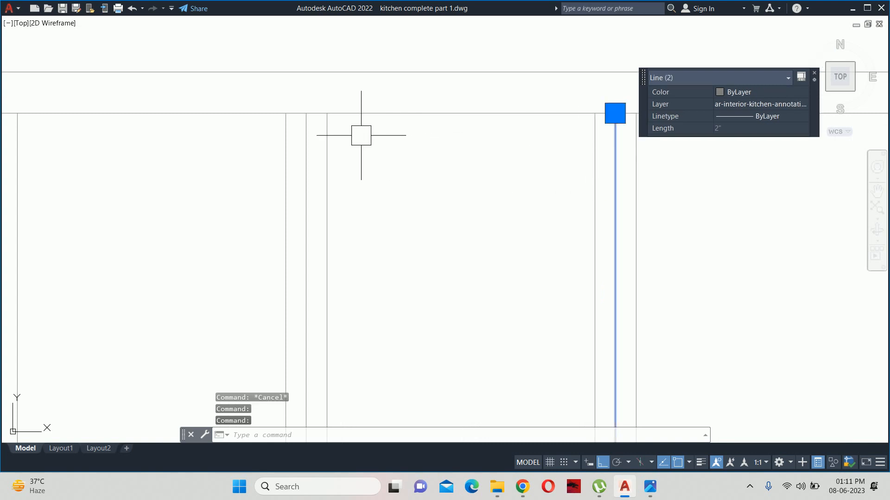
{"action": "left_click", "coordinate": [307, 146]}
{"action": "middle_click_drag", "start_coordinate": [262, 175], "coordinate": [389, 219]}
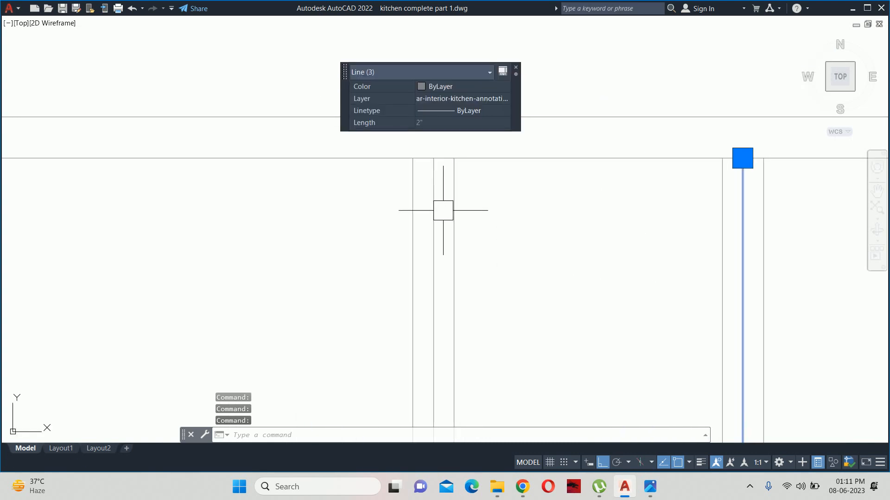
{"action": "left_click", "coordinate": [420, 204]}
{"action": "left_click", "coordinate": [429, 204]}
{"action": "left_click", "coordinate": [412, 207], "text": "shift"}
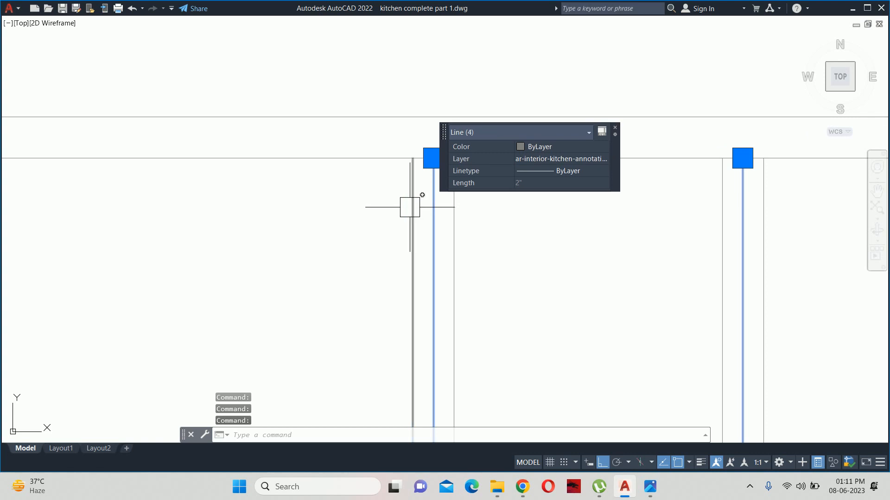
{"action": "scroll", "coordinate": [410, 207], "scroll_direction": "down", "scroll_amount": 4}
{"action": "key", "text": "Delete"}
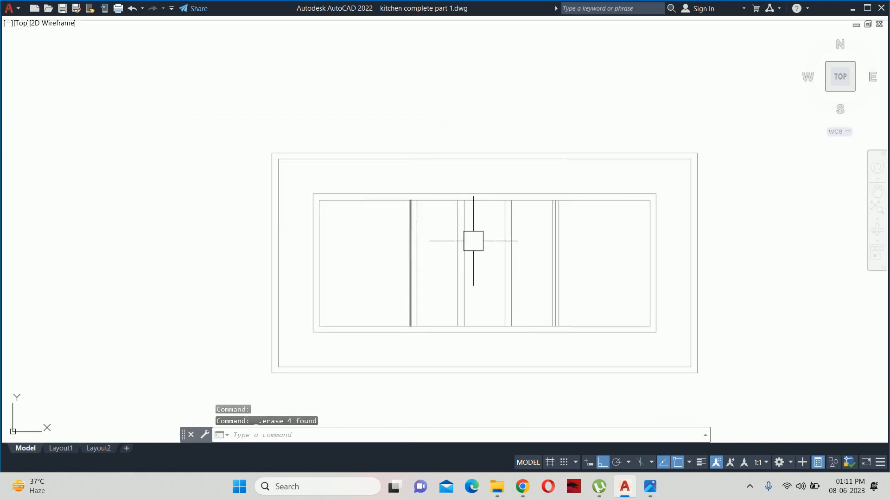
{"action": "scroll", "coordinate": [593, 191], "scroll_direction": "up", "scroll_amount": 5}
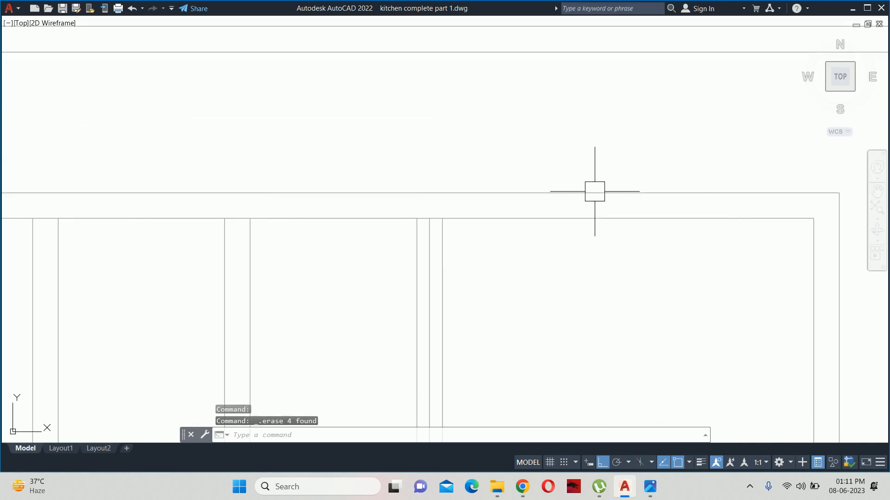
{"action": "left_click", "coordinate": [428, 244]}
{"action": "key", "text": "Delete"}
Step: Trim the innermost rectangle's upper and lower edges between the two lines of the right-hand divider
{"action": "type", "text": "tr"}
{"action": "key", "text": "Return"}
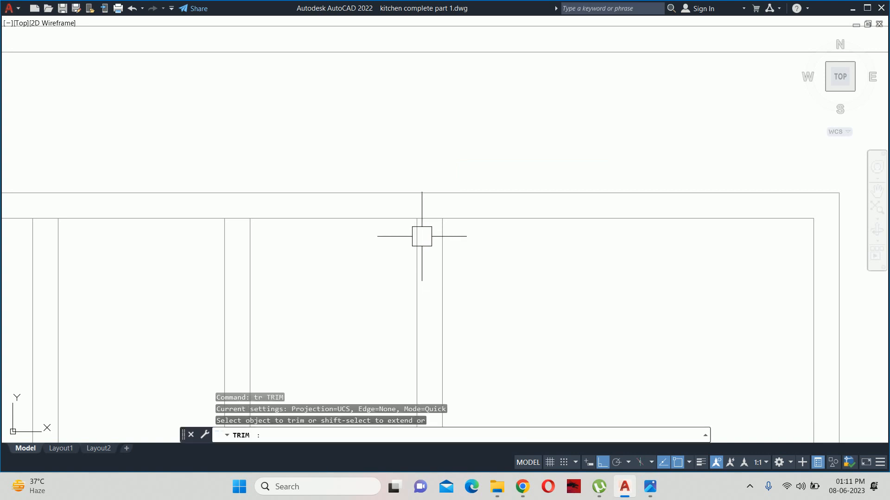
{"action": "left_click", "coordinate": [421, 236]}
{"action": "scroll", "coordinate": [427, 209], "scroll_direction": "up", "scroll_amount": 2}
{"action": "left_click", "coordinate": [442, 199]}
{"action": "scroll", "coordinate": [433, 269], "scroll_direction": "down", "scroll_amount": 2}
{"action": "scroll", "coordinate": [469, 56], "scroll_direction": "down", "scroll_amount": 4}
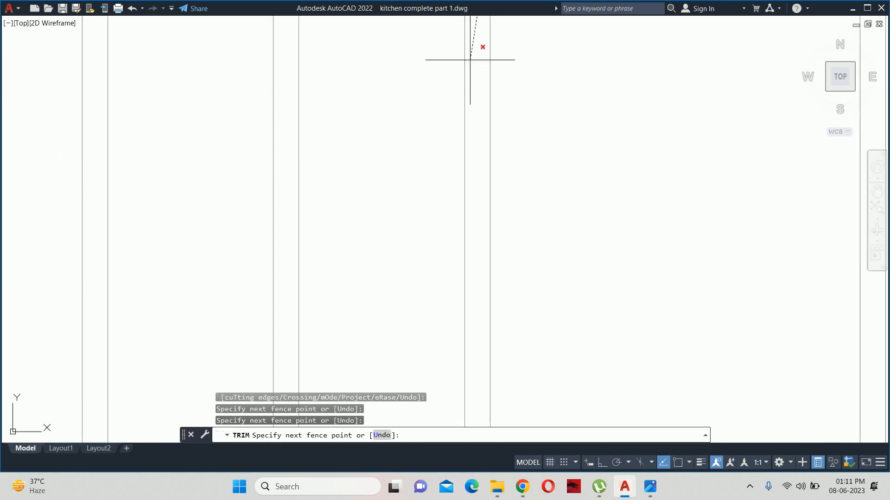
{"action": "key", "text": "Return"}
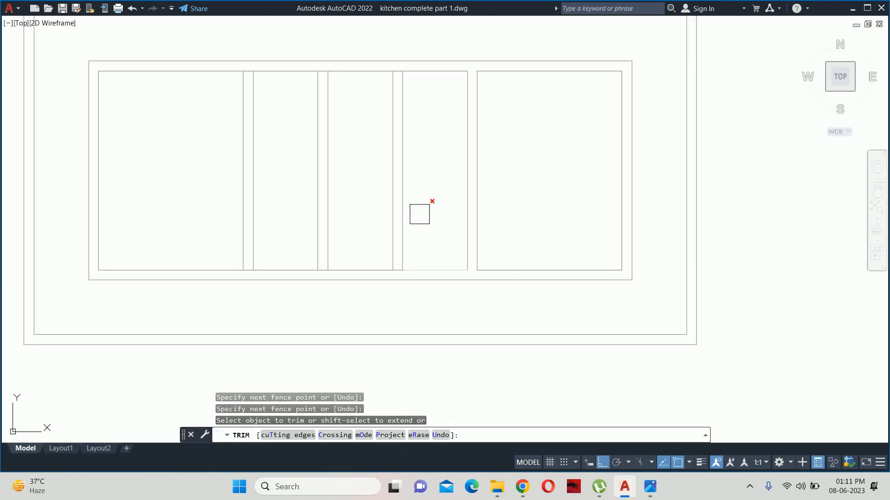
Step: Trim the innermost rectangle's upper and lower edges between the paired lines of the two middle dividers
{"action": "scroll", "coordinate": [403, 102], "scroll_direction": "up", "scroll_amount": 6}
{"action": "left_click", "coordinate": [417, 120]}
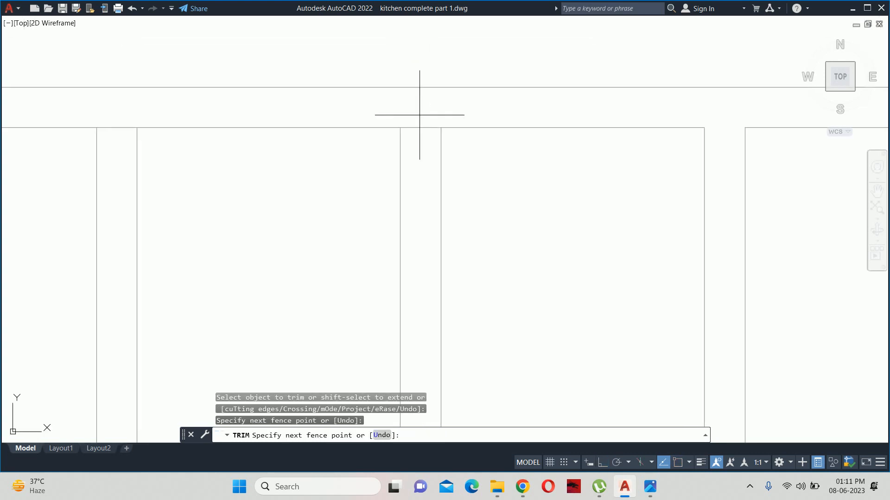
{"action": "scroll", "coordinate": [425, 276], "scroll_direction": "down", "scroll_amount": 5}
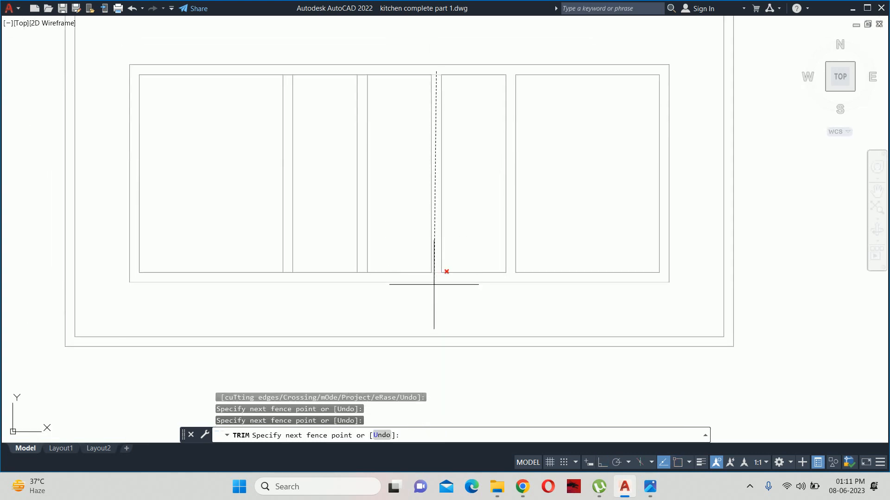
{"action": "key", "text": "Return"}
{"action": "scroll", "coordinate": [345, 104], "scroll_direction": "up", "scroll_amount": 8}
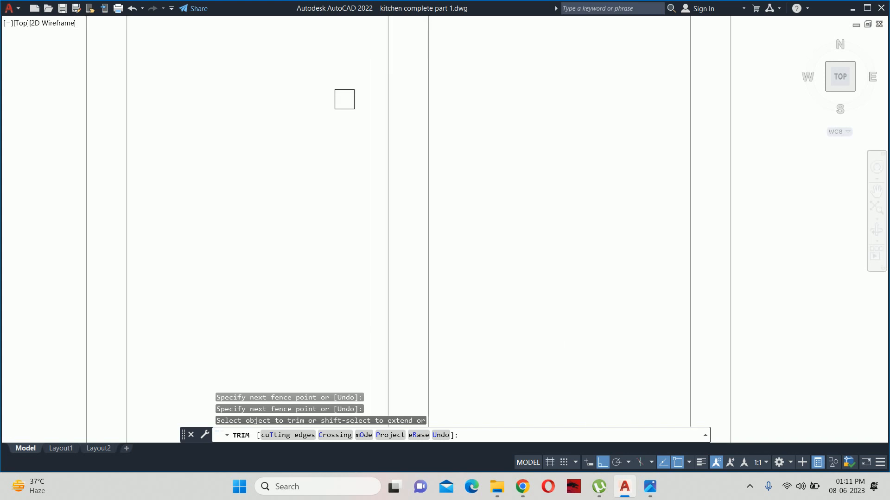
{"action": "left_click", "coordinate": [409, 108]}
{"action": "scroll", "coordinate": [417, 179], "scroll_direction": "down", "scroll_amount": 6}
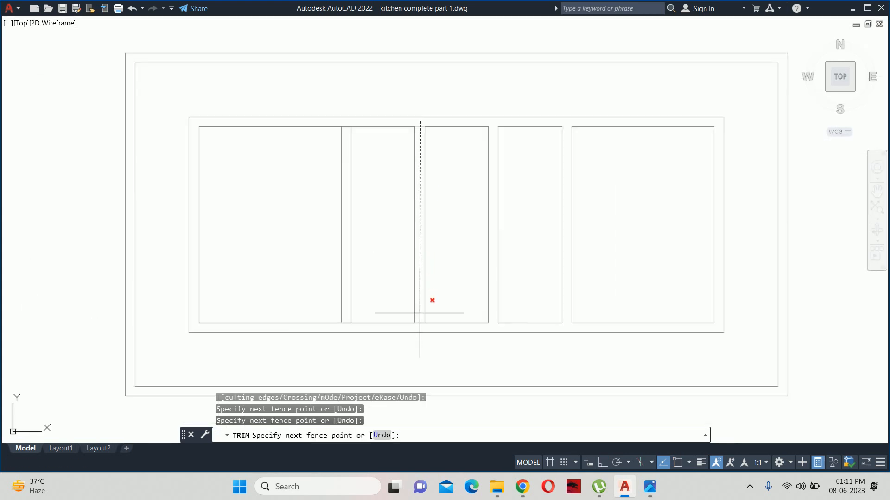
{"action": "left_click", "coordinate": [420, 324]}
{"action": "scroll", "coordinate": [348, 116], "scroll_direction": "up", "scroll_amount": 3}
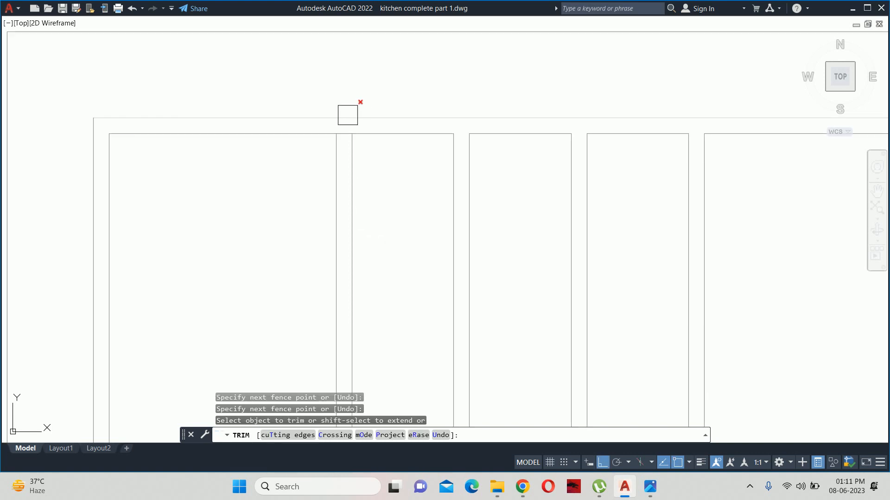
Step: Trim the innermost rectangle's upper and lower edges between the paired lines of the left-hand divider
{"action": "left_click", "coordinate": [339, 152]}
{"action": "scroll", "coordinate": [334, 256], "scroll_direction": "down", "scroll_amount": 9}
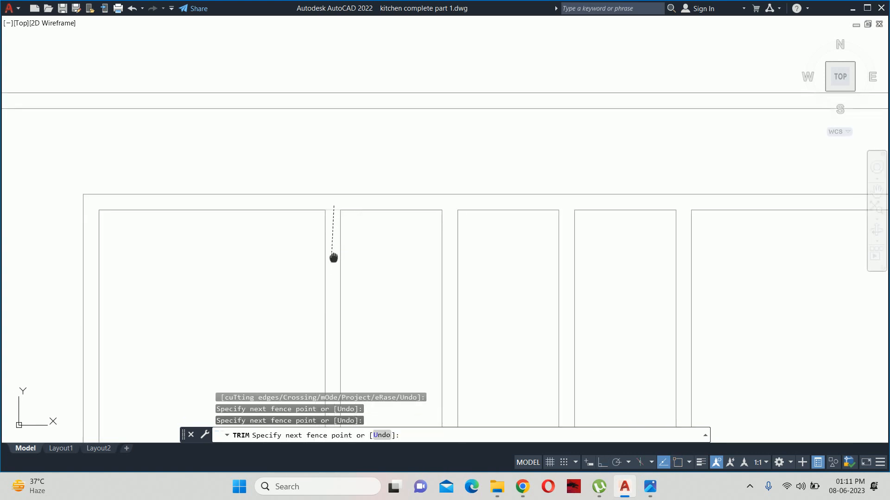
{"action": "scroll", "coordinate": [365, 284], "scroll_direction": "up", "scroll_amount": 4}
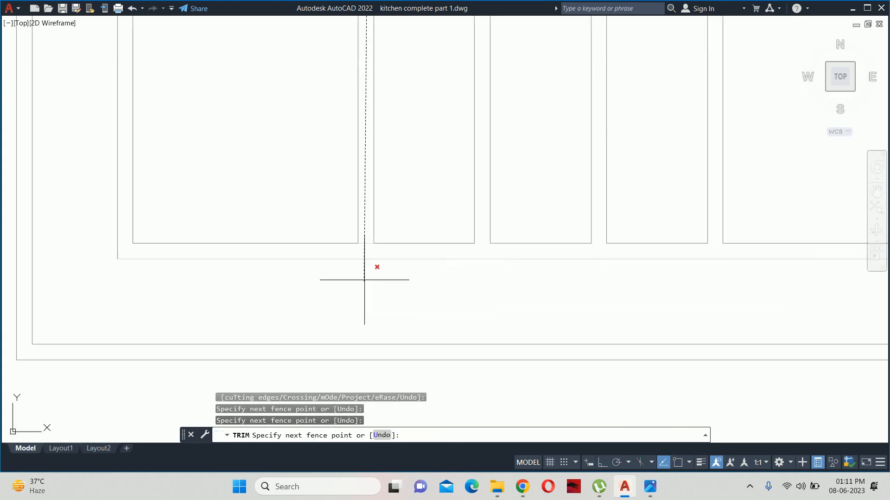
{"action": "key", "text": "Return"}
{"action": "scroll", "coordinate": [366, 255], "scroll_direction": "down", "scroll_amount": 4}
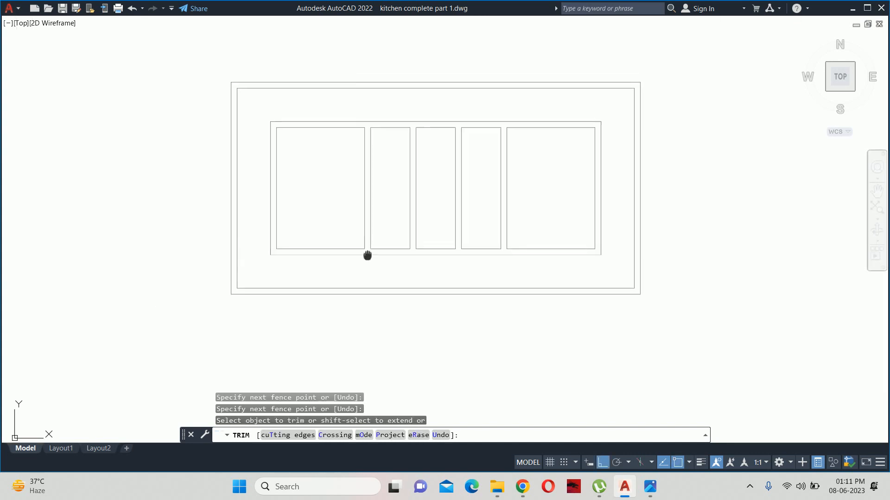
{"action": "key", "text": "Return"}
{"action": "key", "text": "Escape"}
{"action": "key", "text": "Escape"}
{"action": "key", "text": "Escape"}
Step: Stretch the switchboard 0.1" to the right from the right-hand divider onward, widening the third narrow switch
{"action": "scroll", "coordinate": [506, 234], "scroll_direction": "down", "scroll_amount": 6}
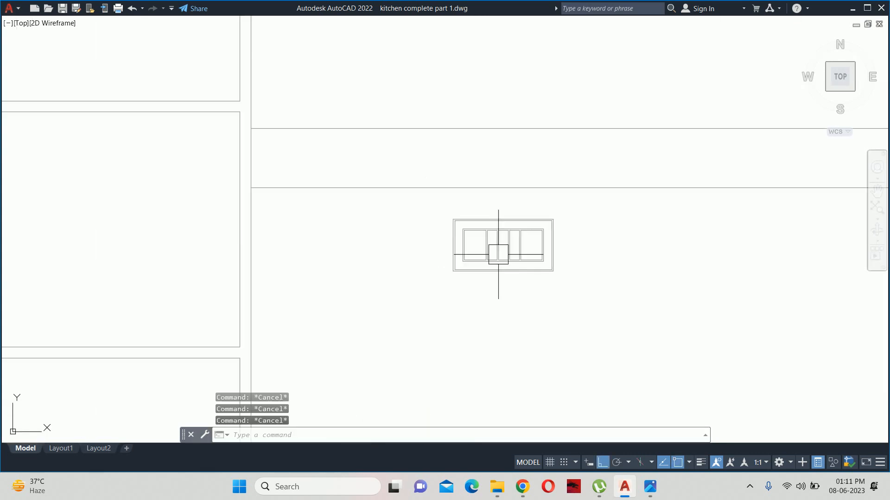
{"action": "scroll", "coordinate": [473, 241], "scroll_direction": "up", "scroll_amount": 4}
{"action": "type", "text": "s"}
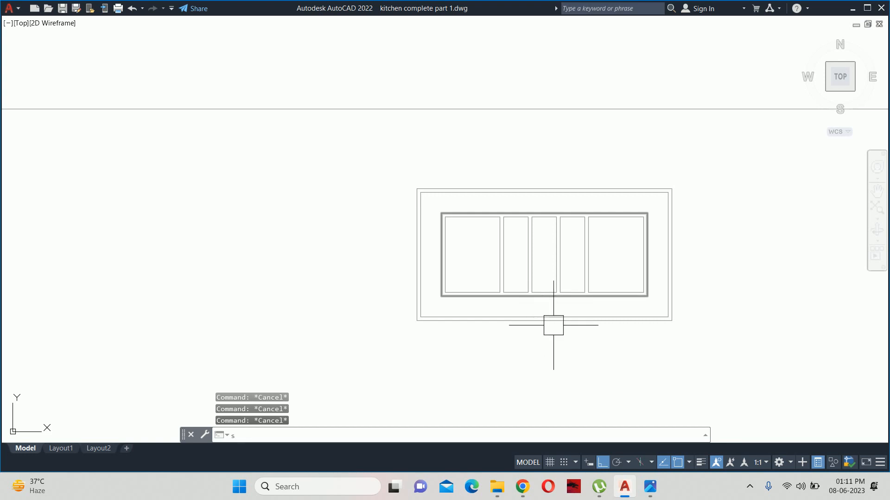
{"action": "key", "text": "Return"}
{"action": "left_click", "coordinate": [731, 397]}
{"action": "left_click", "coordinate": [583, 177]}
{"action": "key", "text": "Return"}
{"action": "left_click", "coordinate": [564, 153]}
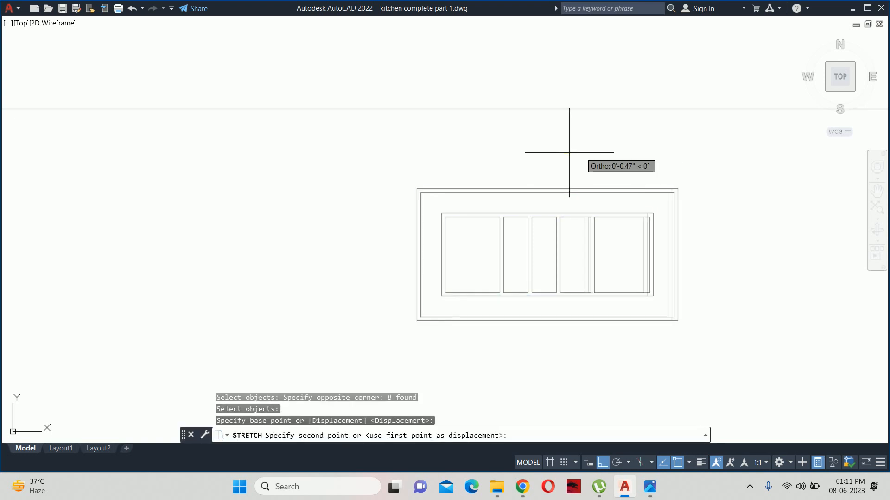
{"action": "type", "text": ".1"}
{"action": "key", "text": "Return"}
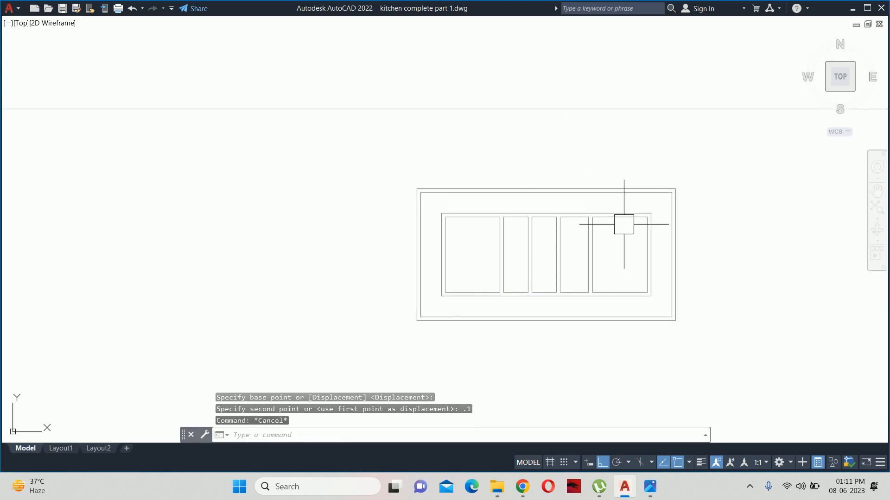
Step: Try to stretch the switchboard 1" to the right from beyond the middle narrow switch, and undo the stretch
{"action": "key", "text": "Return"}
{"action": "left_click", "coordinate": [733, 379]}
{"action": "left_click", "coordinate": [540, 140]}
{"action": "key", "text": "Return"}
{"action": "left_click", "coordinate": [540, 139]}
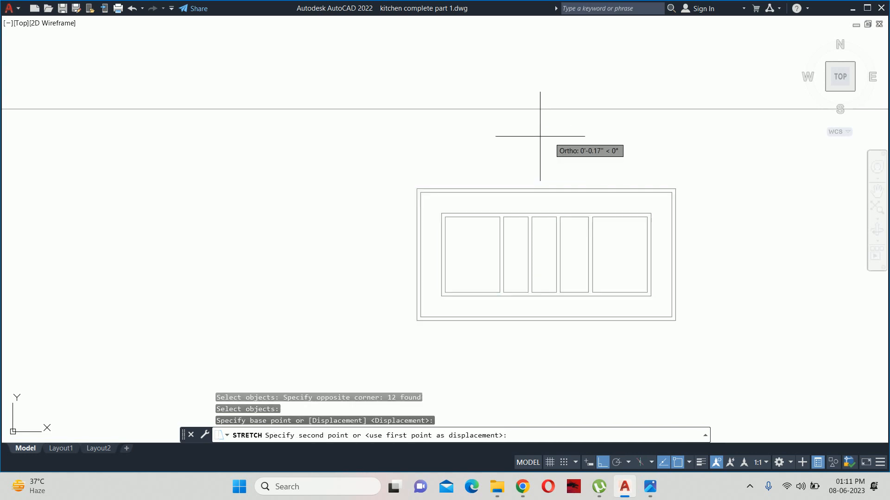
{"action": "type", "text": "1"}
{"action": "key", "text": "Return"}
{"action": "key", "text": "ctrl+z"}
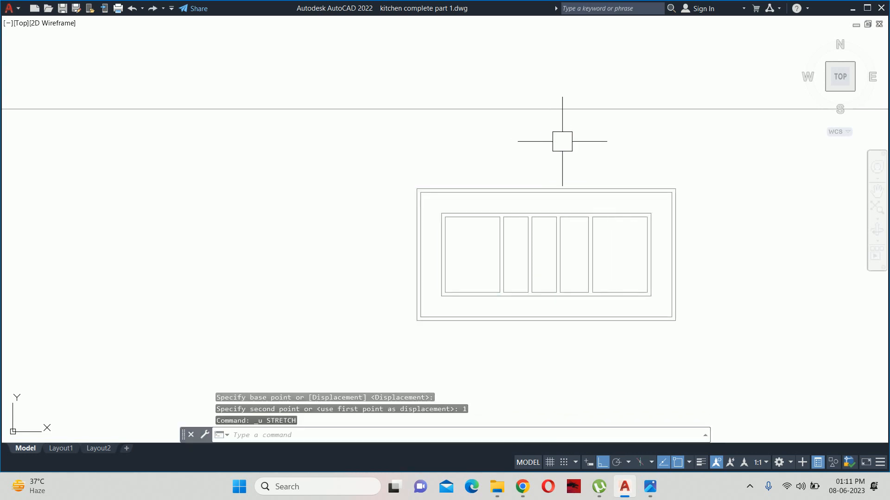
Step: Stretch the switchboard 0.1" to the right from the middle narrow switch's right edge onward, widening that switch
{"action": "type", "text": "s"}
{"action": "key", "text": "Return"}
{"action": "left_click", "coordinate": [759, 371]}
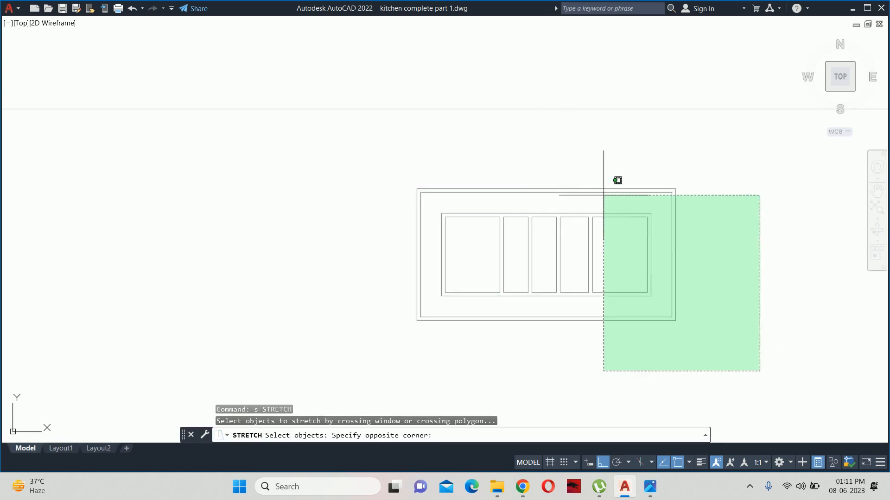
{"action": "left_click", "coordinate": [551, 139]}
{"action": "key", "text": "Return"}
{"action": "left_click", "coordinate": [550, 145]}
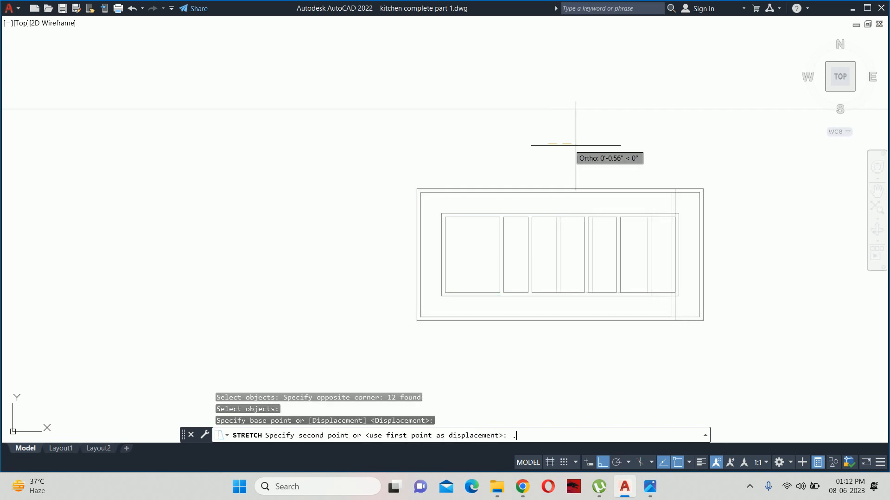
{"action": "type", "text": ".1"}
{"action": "key", "text": "Return"}
Step: Stretch the switchboard 0.1" to the right from the first narrow switch's right edge onward, widening that switch
{"action": "key", "text": "Return"}
{"action": "left_click", "coordinate": [805, 354]}
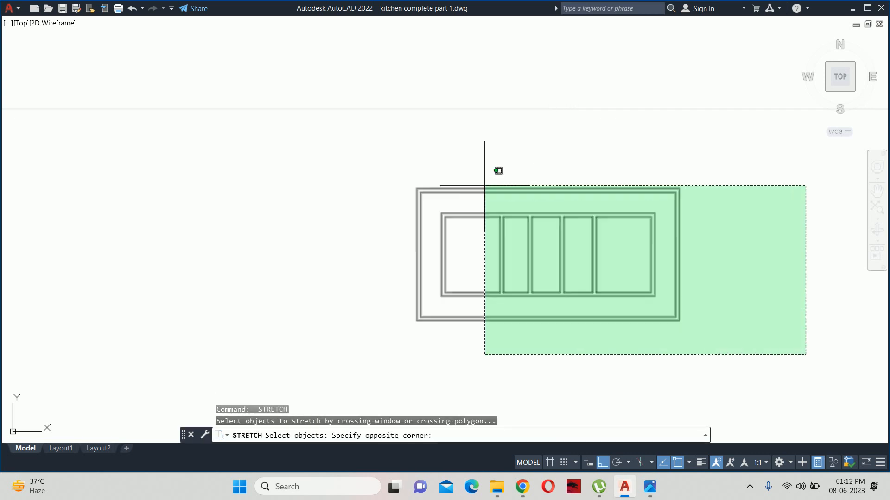
{"action": "left_click", "coordinate": [520, 135]}
{"action": "key", "text": "Return"}
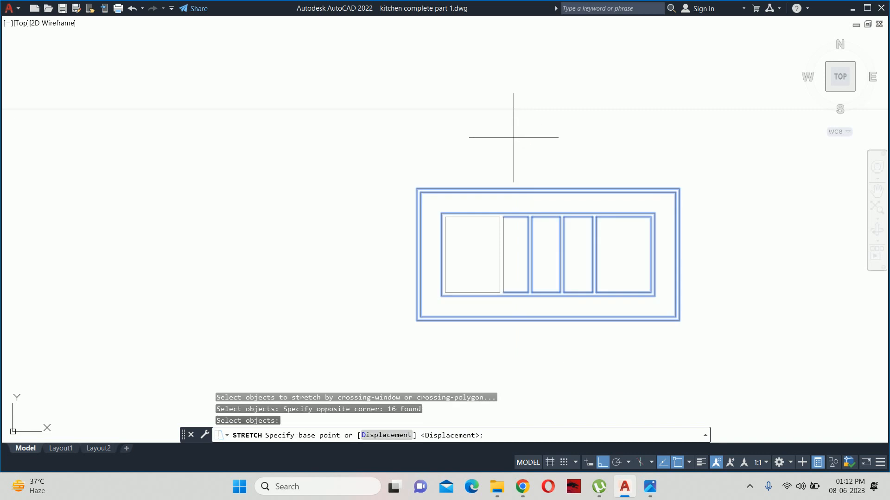
{"action": "left_click", "coordinate": [513, 107]}
{"action": "type", "text": ".1"}
{"action": "key", "text": "Return"}
{"action": "key", "text": "Escape"}
{"action": "key", "text": "Escape"}
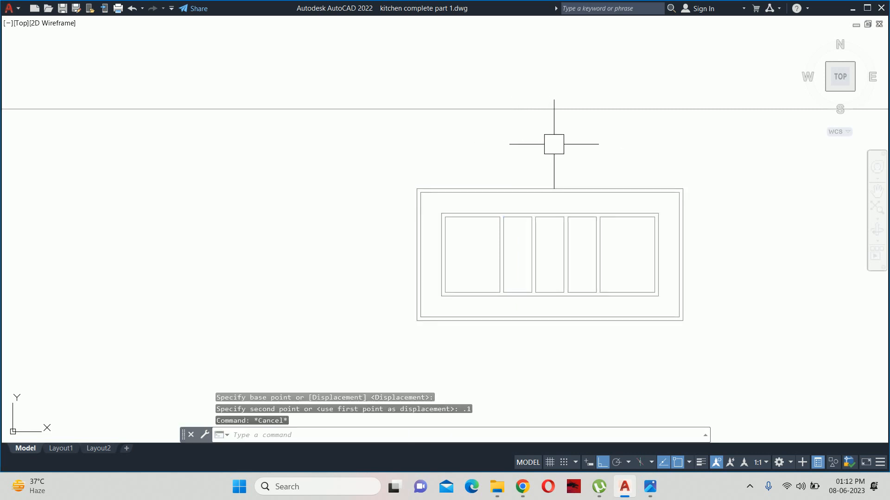
Step: Try to stretch the switchboard's right end 0.2" outward, and undo the stretch
{"action": "key", "text": "Return"}
{"action": "left_click", "coordinate": [751, 390]}
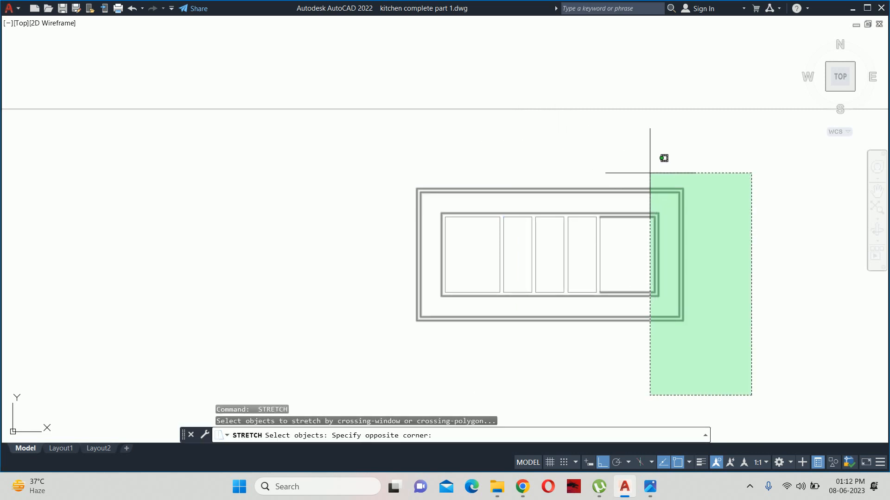
{"action": "left_click", "coordinate": [649, 170]}
{"action": "key", "text": "Return"}
{"action": "left_click", "coordinate": [635, 161]}
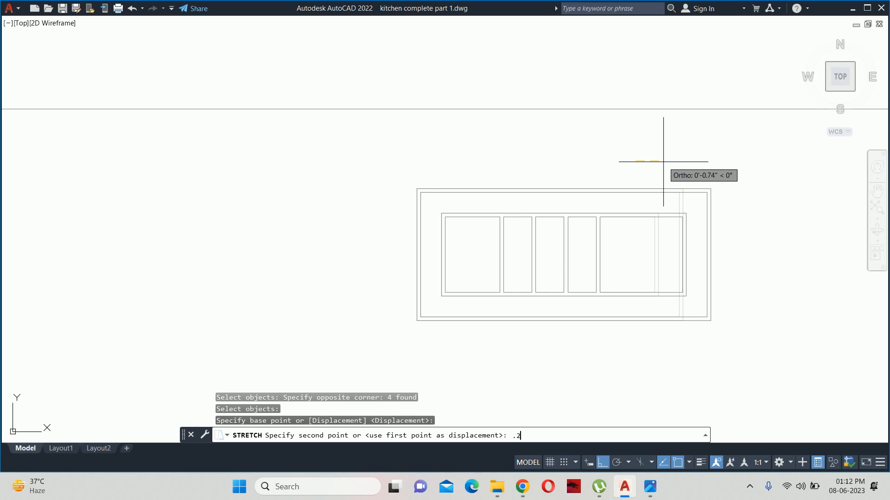
{"action": "type", "text": ".2"}
{"action": "key", "text": "Return"}
{"action": "key", "text": "Escape"}
{"action": "key", "text": "Escape"}
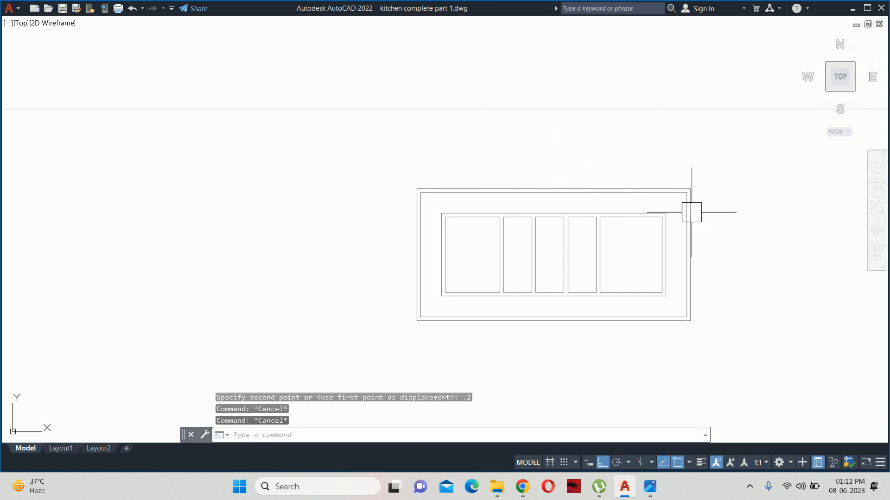
{"action": "key", "text": "ctrl+z"}
{"action": "key", "text": "Escape"}
Step: Stretch the switchboard's right end 0.1" outward to widen the right-hand large switch
{"action": "type", "text": "s"}
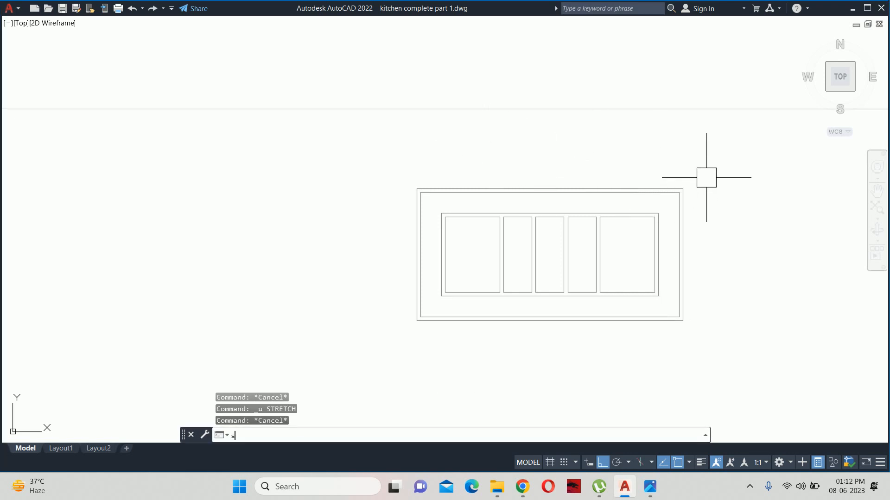
{"action": "key", "text": "Return"}
{"action": "left_click", "coordinate": [709, 139]}
{"action": "left_click", "coordinate": [642, 388]}
{"action": "key", "text": "Return"}
{"action": "left_click", "coordinate": [621, 371]}
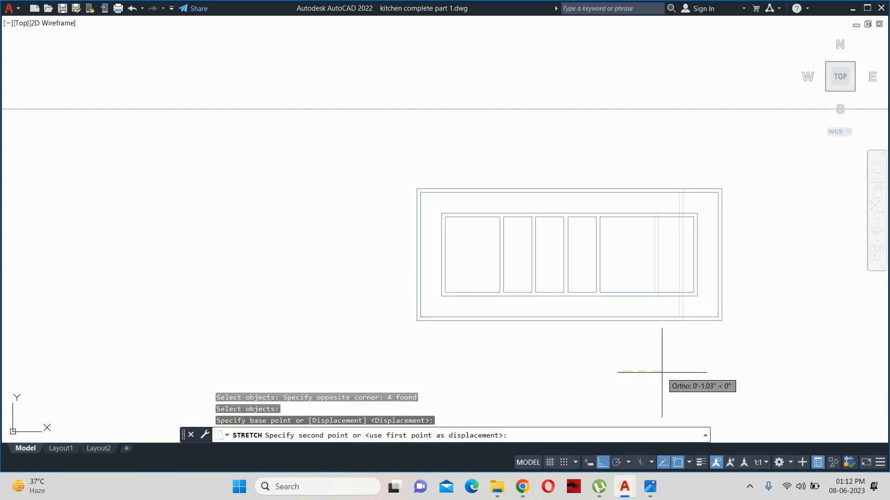
{"action": "type", "text": ".1"}
{"action": "key", "text": "Return"}
{"action": "key", "text": "Escape"}
Step: Stretch the switchboard's left end 0.1" outward to widen the left-hand large switch
{"action": "key", "text": "Return"}
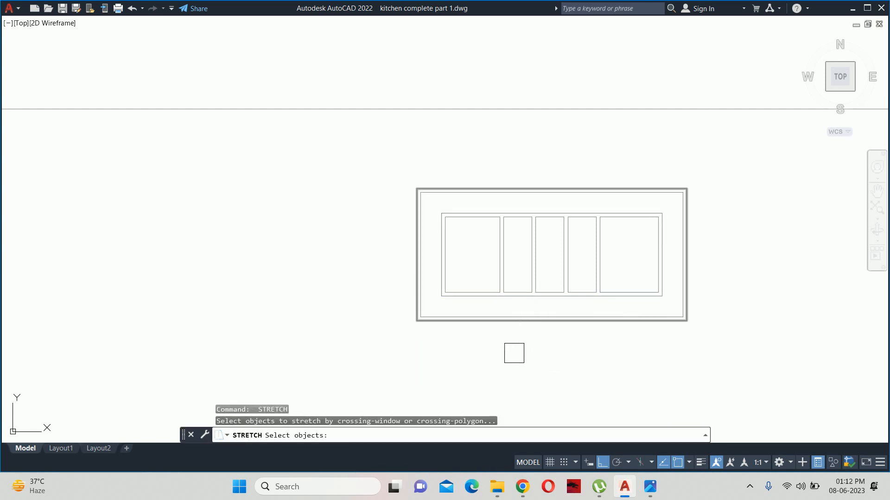
{"action": "left_click", "coordinate": [492, 346]}
{"action": "left_click", "coordinate": [270, 171]}
{"action": "key", "text": "Return"}
{"action": "left_click", "coordinate": [269, 172]}
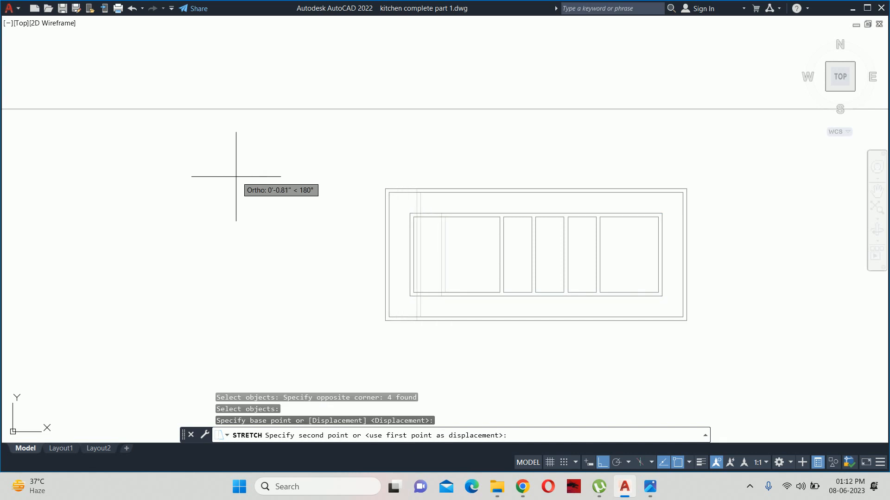
{"action": "type", "text": ".1"}
{"action": "key", "text": "Return"}
{"action": "key", "text": "Escape"}
{"action": "key", "text": "Escape"}
{"action": "scroll", "coordinate": [488, 227], "scroll_direction": "down", "scroll_amount": 3}
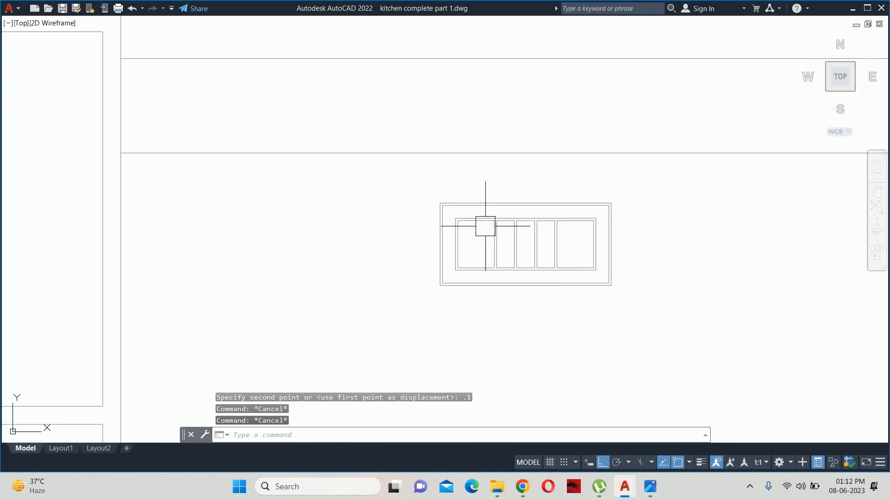
{"action": "key", "text": "Escape"}
{"action": "scroll", "coordinate": [532, 234], "scroll_direction": "up", "scroll_amount": 4}
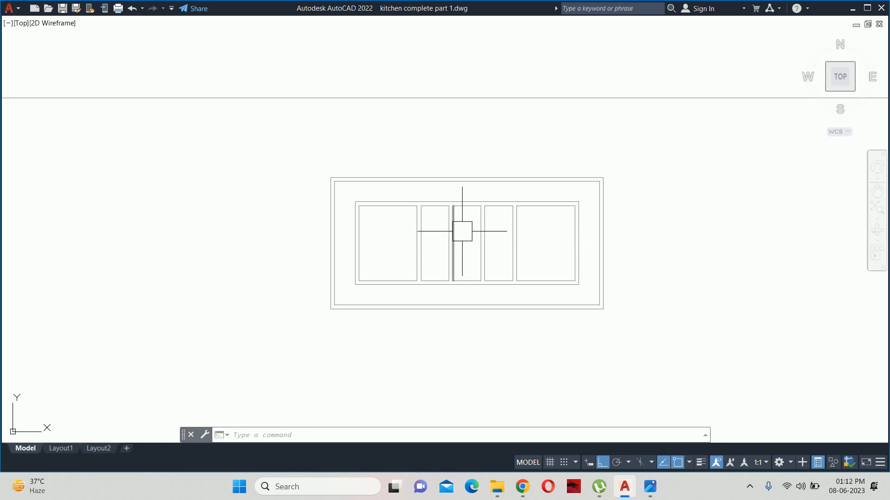
{"action": "scroll", "coordinate": [463, 230], "scroll_direction": "down", "scroll_amount": 5}
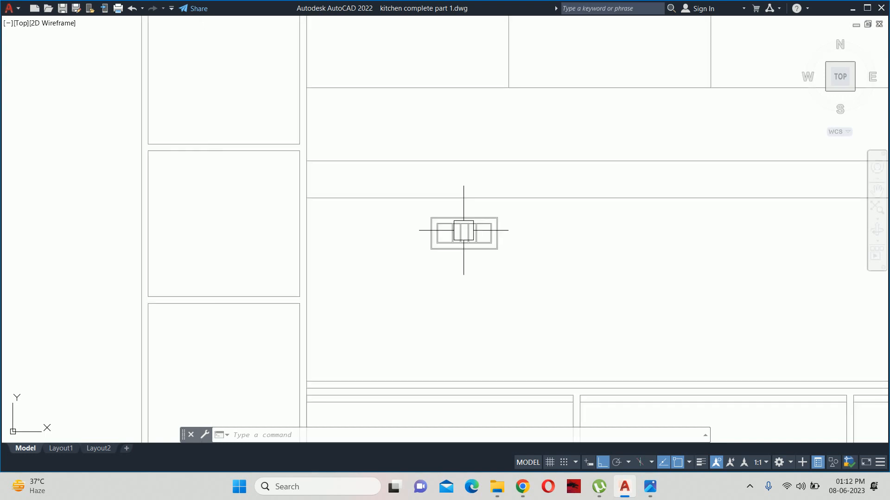
{"action": "scroll", "coordinate": [463, 230], "scroll_direction": "down", "scroll_amount": 5}
{"action": "scroll", "coordinate": [431, 212], "scroll_direction": "up", "scroll_amount": 4}
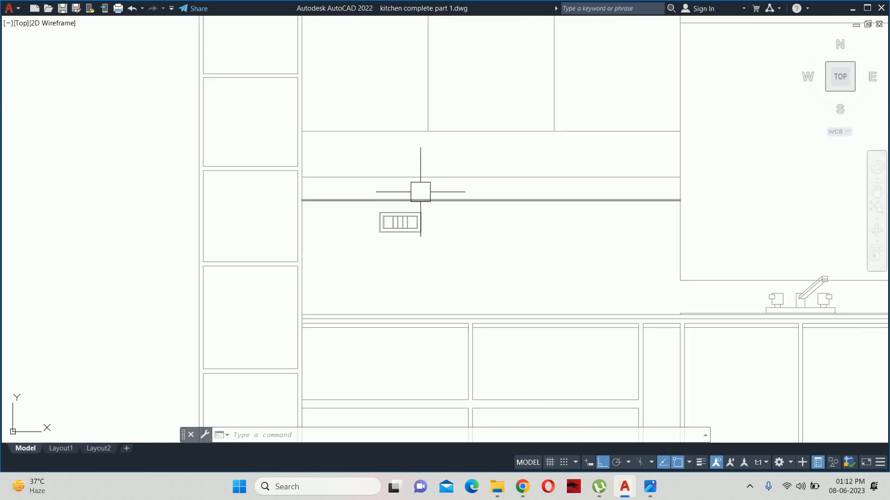
{"action": "scroll", "coordinate": [404, 187], "scroll_direction": "down", "scroll_amount": 2}
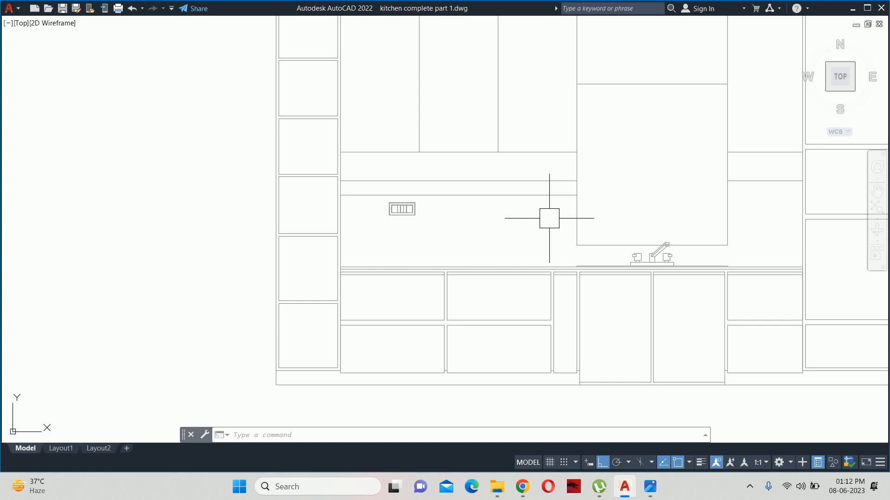
Step: Switch to Chrome, examine the "Superb bed room design" kitchen pin on Pinterest as a reference, and return to AutoCAD
{"action": "left_click", "coordinate": [529, 489]}
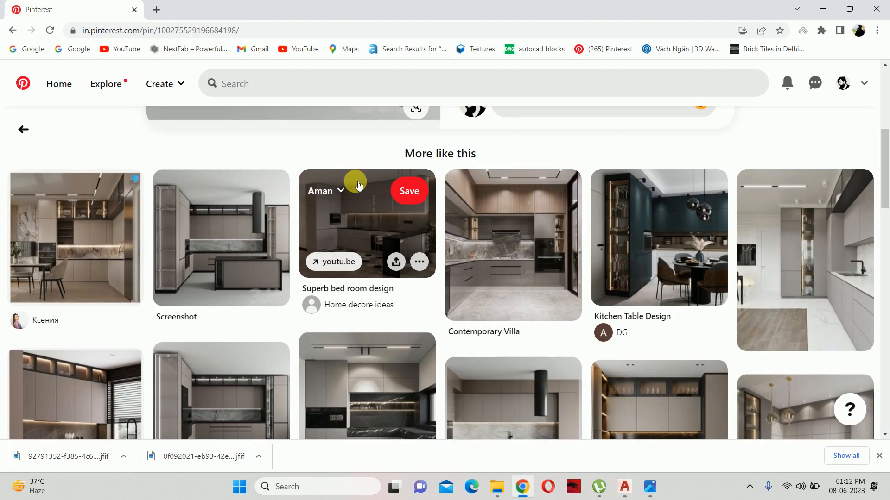
{"action": "left_click", "coordinate": [359, 239]}
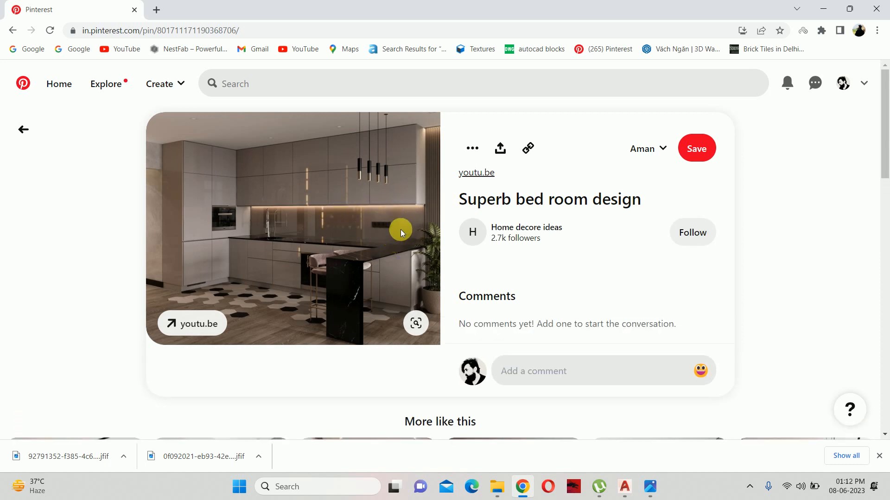
{"action": "left_click", "coordinate": [828, 5]}
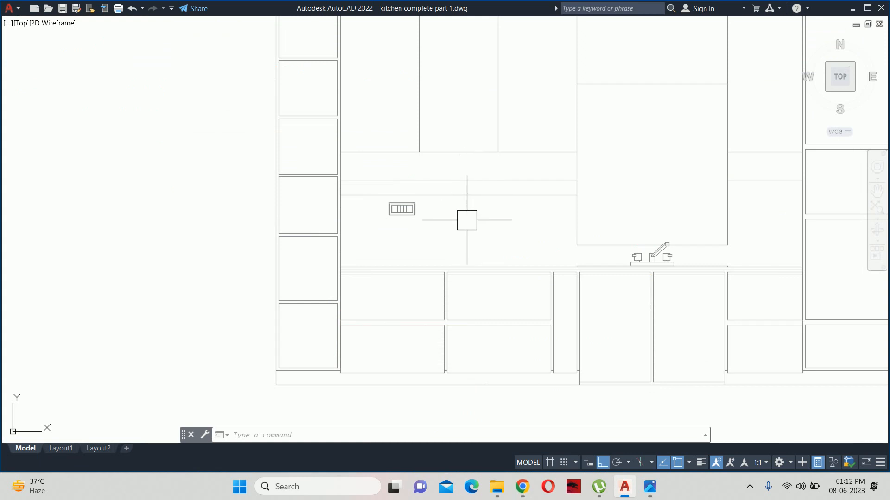
{"action": "scroll", "coordinate": [467, 219], "scroll_direction": "down", "scroll_amount": 2}
{"action": "middle_click_drag", "start_coordinate": [497, 221], "coordinate": [393, 202]}
{"action": "scroll", "coordinate": [368, 191], "scroll_direction": "up", "scroll_amount": 2}
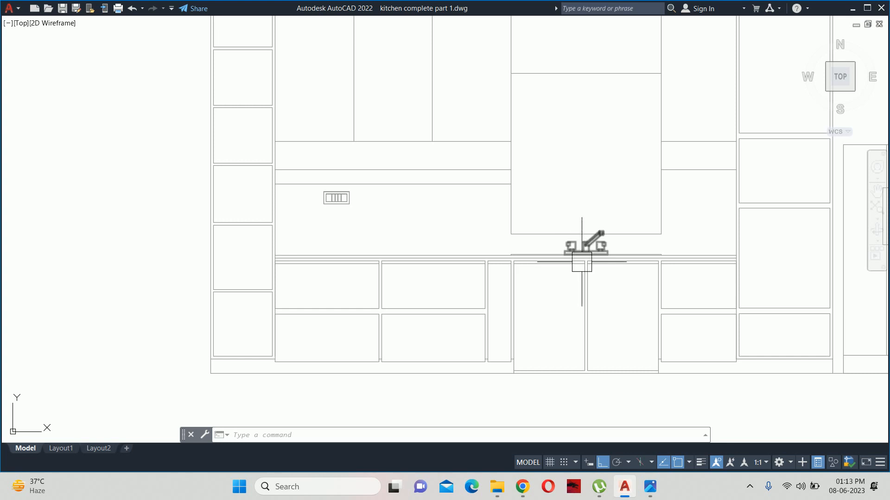
{"action": "scroll", "coordinate": [581, 256], "scroll_direction": "down", "scroll_amount": 2}
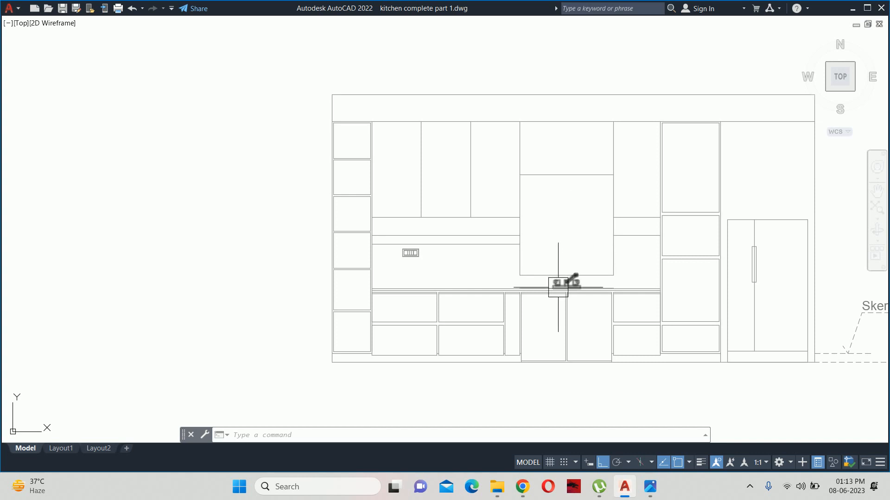
{"action": "mouse_move", "coordinate": [559, 286]}
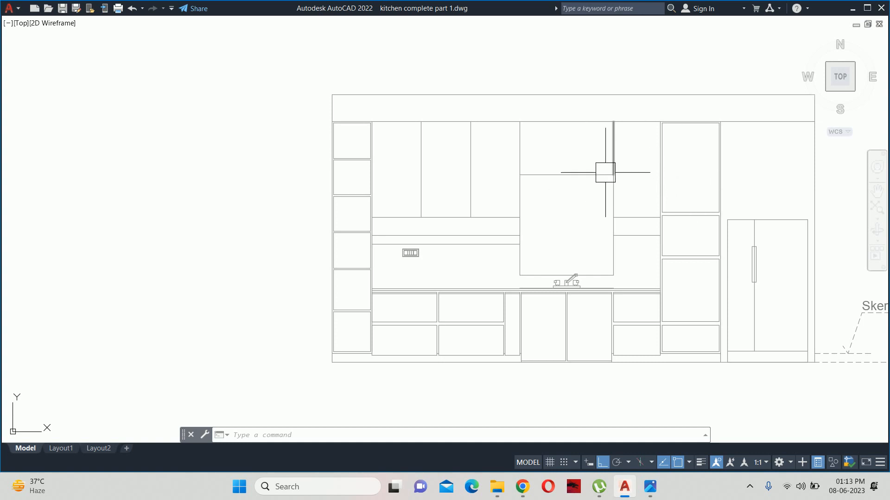
Step: Check the height of the large rectangle above the sink with a linear dimension, without placing the dimension
{"action": "mouse_move", "coordinate": [605, 172]}
{"action": "type", "text": "dli"}
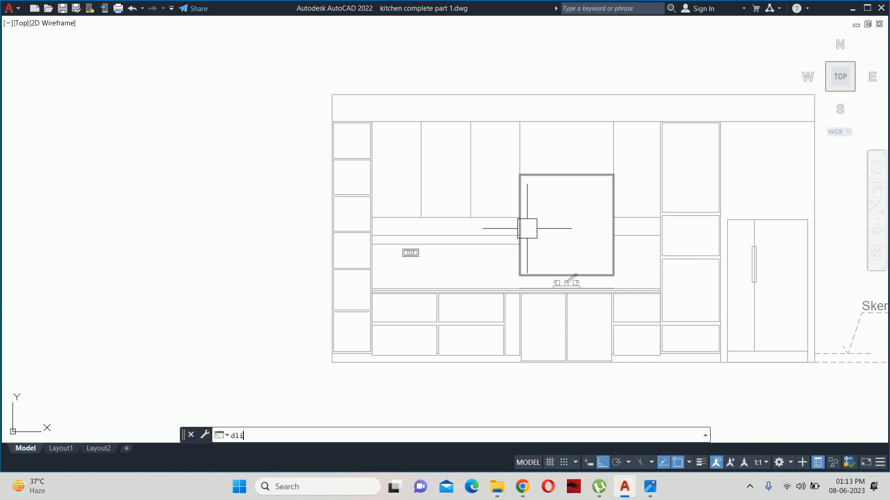
{"action": "key", "text": "Return"}
{"action": "key", "text": "Return"}
{"action": "left_click", "coordinate": [514, 258]}
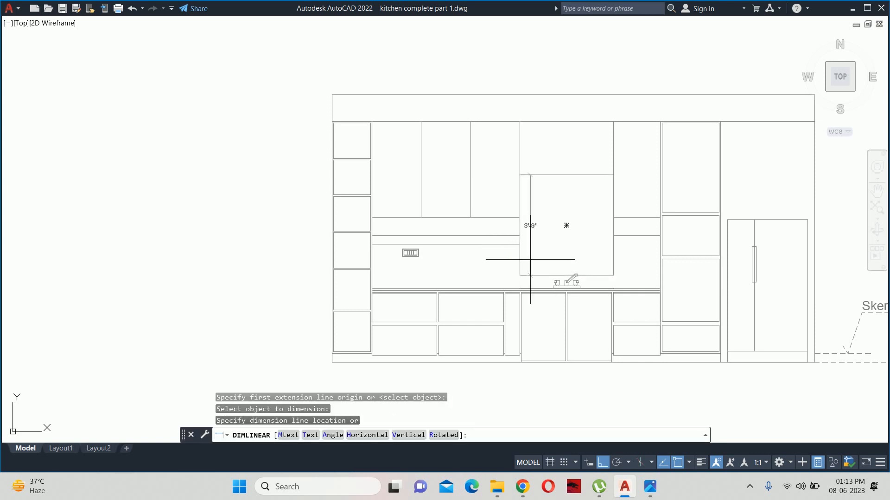
{"action": "key", "text": "Escape"}
{"action": "key", "text": "Escape"}
{"action": "key", "text": "Escape"}
{"action": "scroll", "coordinate": [540, 204], "scroll_direction": "up", "scroll_amount": 3}
{"action": "middle_click_drag", "start_coordinate": [540, 204], "coordinate": [535, 193]}
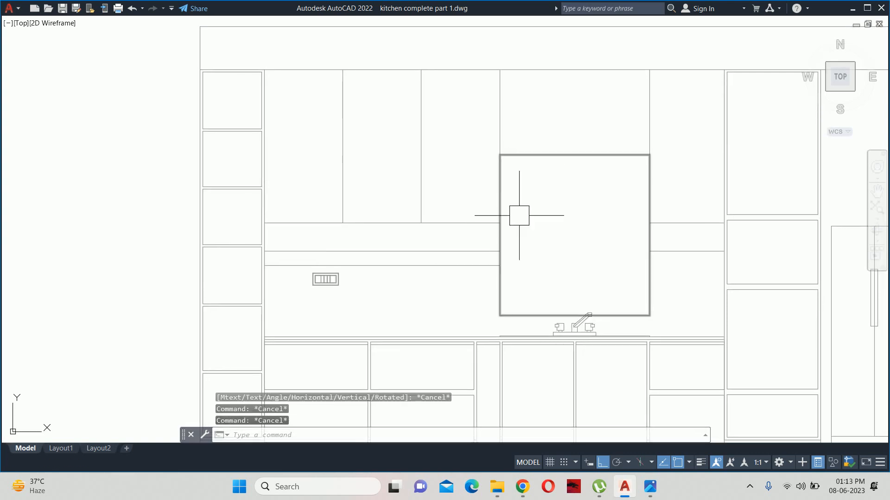
Step: Stretch the top edge of the large rectangle above the sink 1'6" downward
{"action": "key", "text": "Escape"}
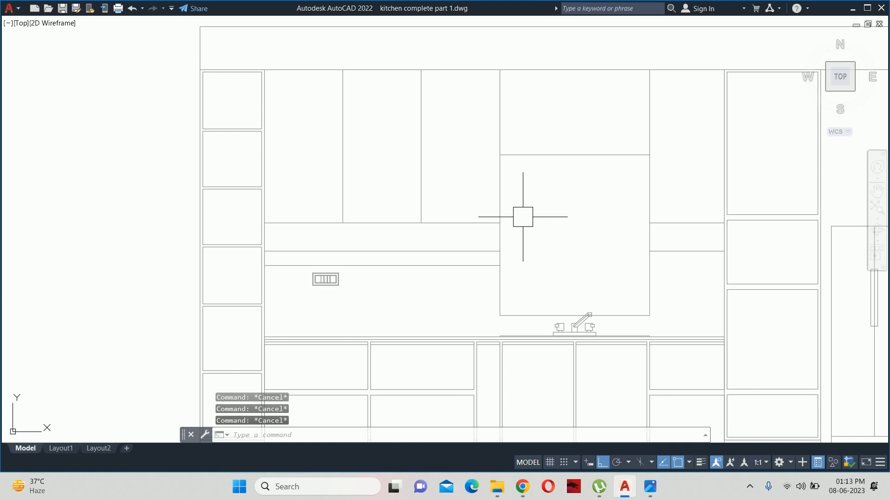
{"action": "type", "text": "s"}
{"action": "key", "text": "Return"}
{"action": "left_click", "coordinate": [681, 135]}
{"action": "left_click", "coordinate": [449, 161]}
{"action": "key", "text": "Return"}
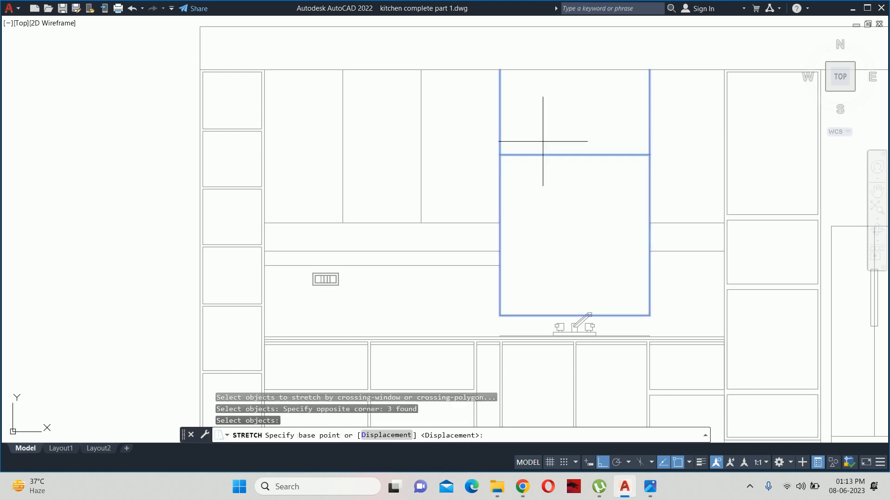
{"action": "left_click", "coordinate": [557, 111]}
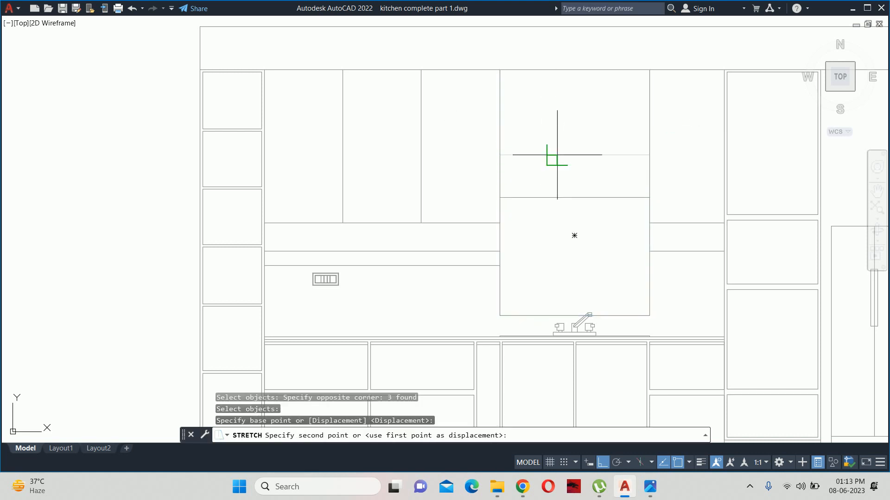
{"action": "scroll", "coordinate": [554, 168], "scroll_direction": "up", "scroll_amount": 4}
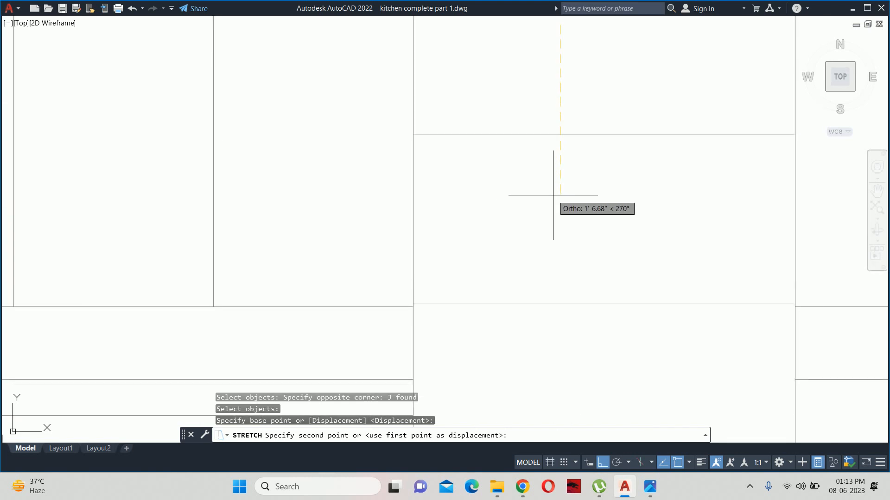
{"action": "type", "text": "1'6"}
{"action": "key", "text": "Return"}
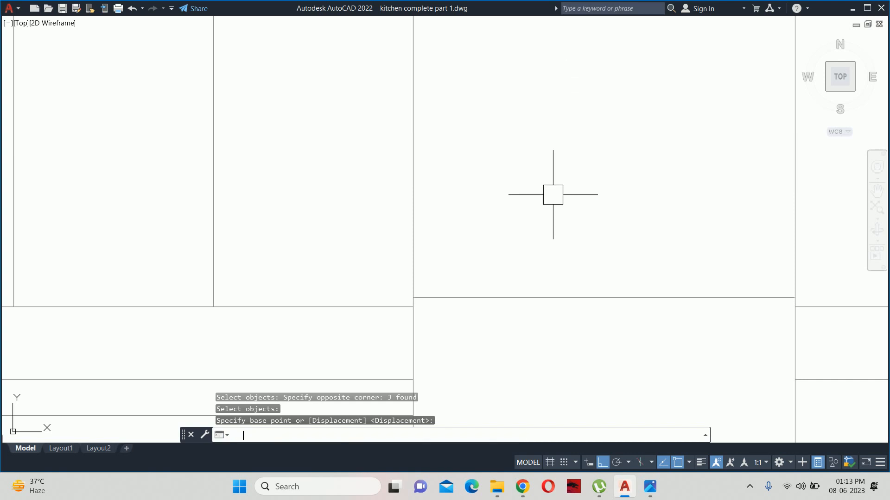
{"action": "scroll", "coordinate": [552, 194], "scroll_direction": "down", "scroll_amount": 3}
{"action": "key", "text": "Escape"}
{"action": "key", "text": "Escape"}
{"action": "scroll", "coordinate": [553, 226], "scroll_direction": "up", "scroll_amount": 2}
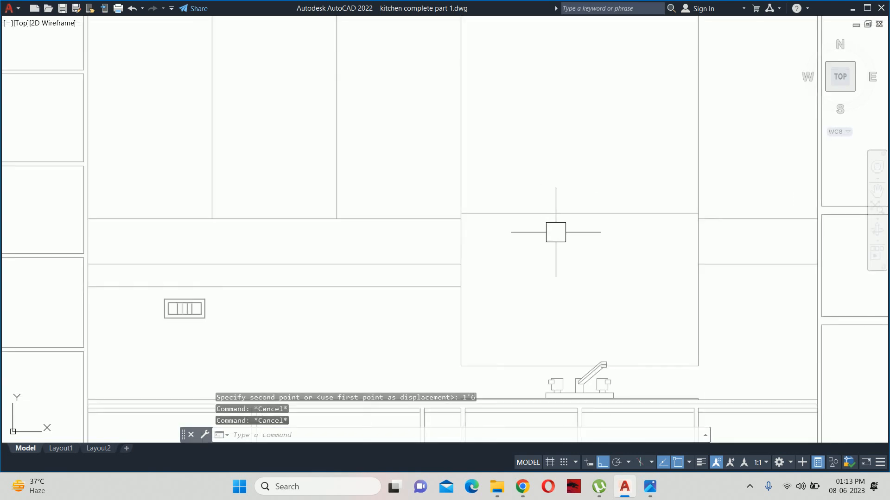
{"action": "middle_click_drag", "start_coordinate": [596, 285], "coordinate": [590, 348]}
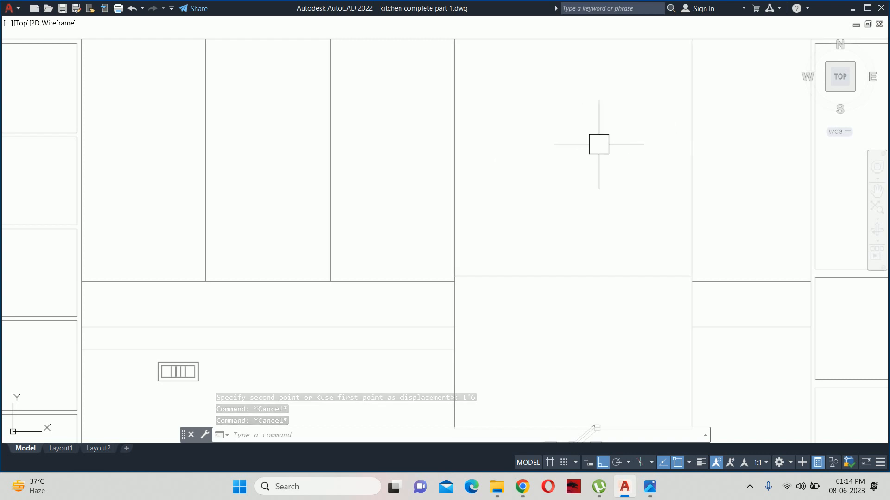
Step: Check the height of the bay above the sink rectangle along its left edge with a linear dimension, without placing it
{"action": "key", "text": "Escape"}
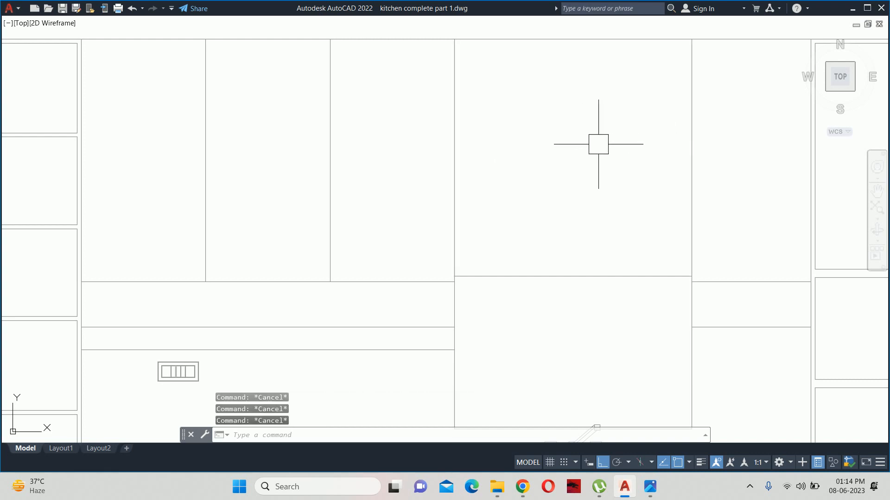
{"action": "type", "text": "o"}
{"action": "key", "text": "BackSpace"}
{"action": "type", "text": "o"}
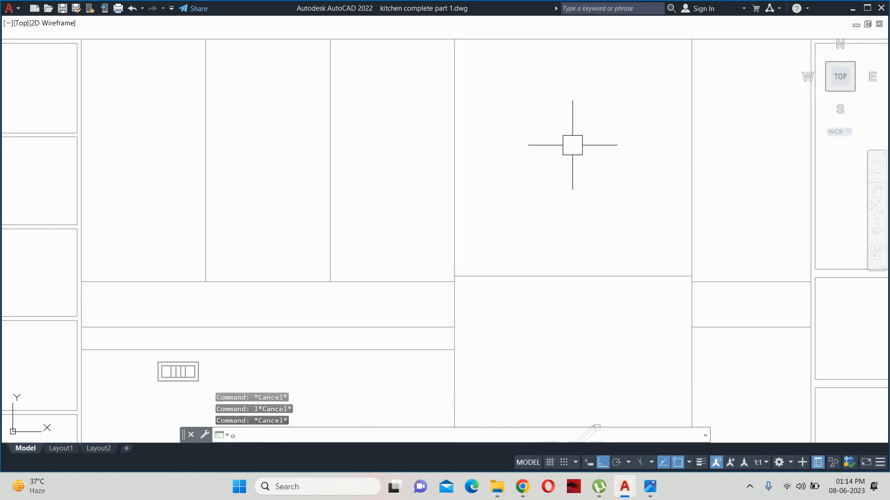
{"action": "key", "text": "Return"}
{"action": "key", "text": "Escape"}
{"action": "type", "text": "dli"}
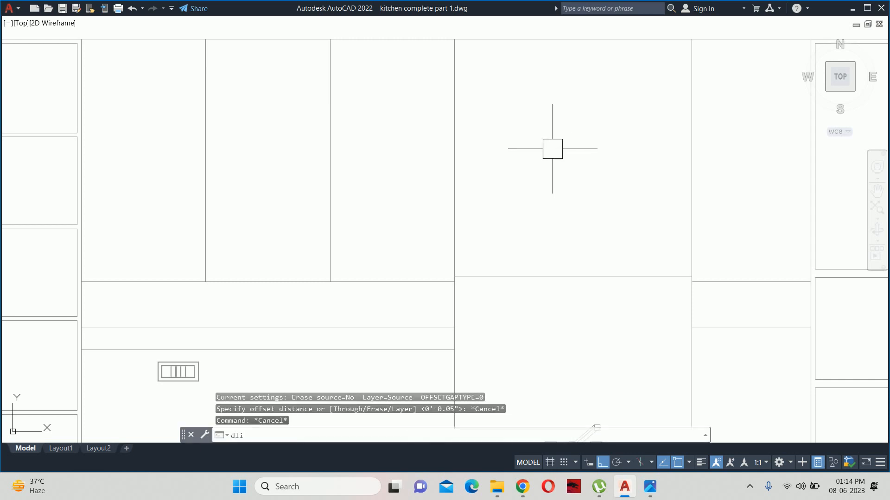
{"action": "key", "text": "Return"}
{"action": "key", "text": "Return"}
{"action": "left_click", "coordinate": [453, 156]}
{"action": "key", "text": "Escape"}
{"action": "key", "text": "Escape"}
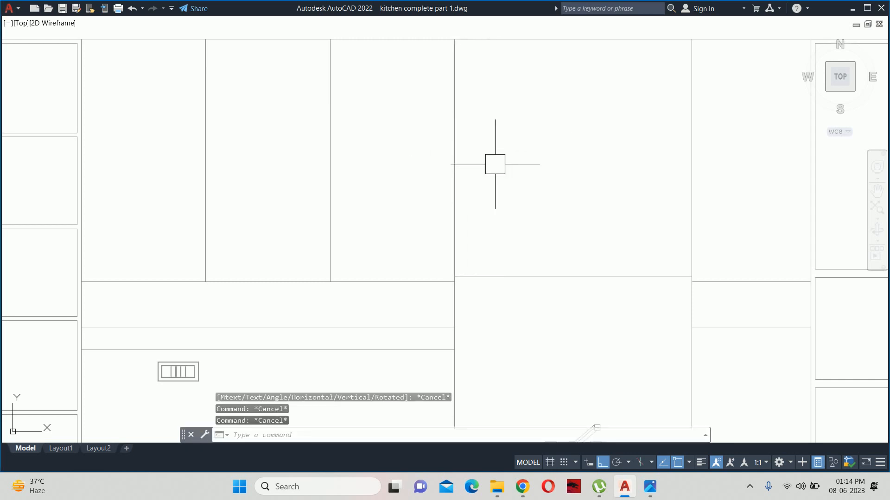
Step: Offset the bottom line of the left upper cabinets 18" upward
{"action": "type", "text": "o"}
{"action": "key", "text": "Return"}
{"action": "type", "text": "1"}
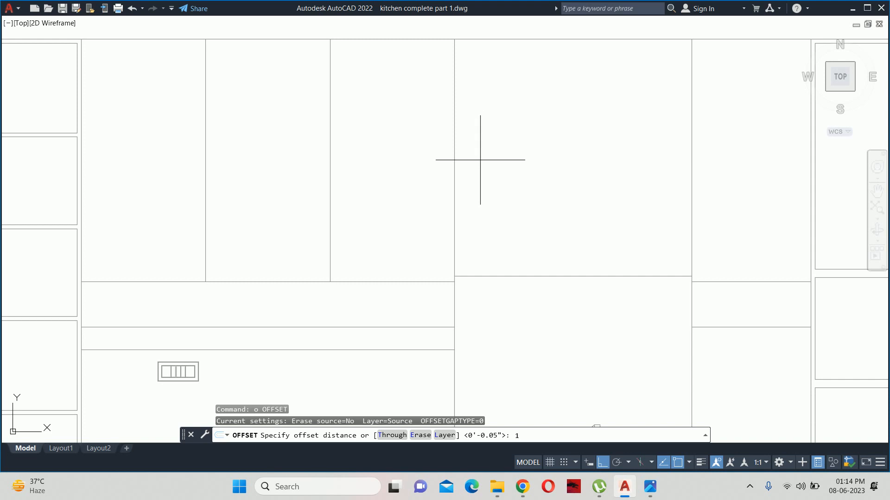
{"action": "type", "text": "8"}
{"action": "key", "text": "Return"}
{"action": "left_click", "coordinate": [520, 278]}
{"action": "key", "text": "Escape"}
{"action": "key", "text": "Escape"}
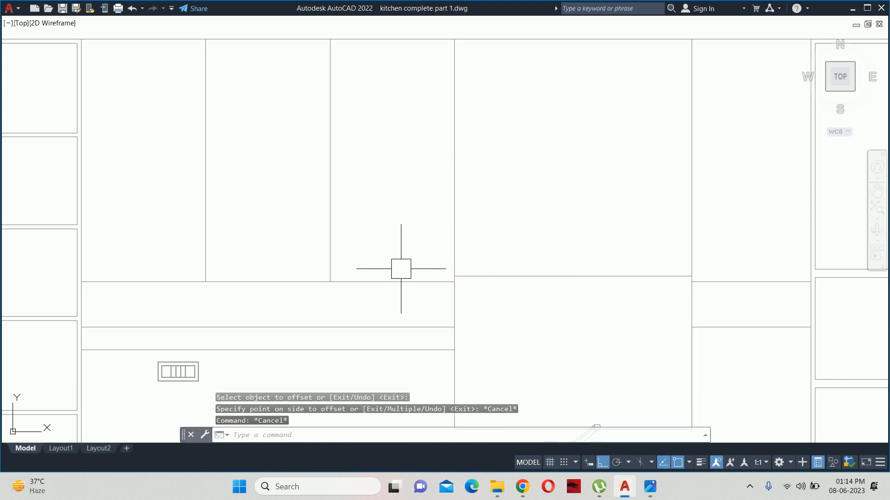
{"action": "key", "text": "Return"}
{"action": "key", "text": "Return"}
{"action": "left_click", "coordinate": [391, 282]}
{"action": "left_click", "coordinate": [398, 196]}
{"action": "key", "text": "Return"}
{"action": "key", "text": "Escape"}
{"action": "key", "text": "Escape"}
Step: Extend the offset line across the bay above the sink, leaving no part of it across the left upper cabinets
{"action": "type", "text": "ex"}
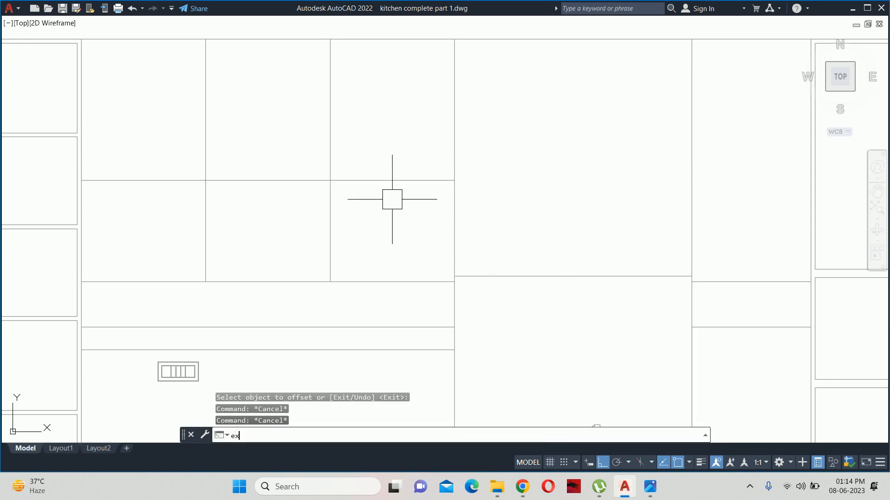
{"action": "key", "text": "Return"}
{"action": "scroll", "coordinate": [408, 186], "scroll_direction": "up", "scroll_amount": 5}
{"action": "middle_click_drag", "start_coordinate": [7, 156], "coordinate": [10, 158]}
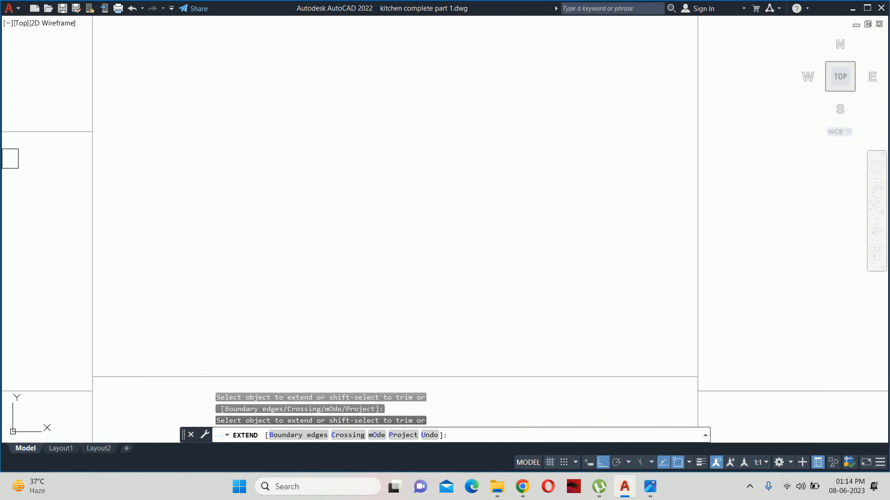
{"action": "left_click", "coordinate": [19, 134]}
{"action": "scroll", "coordinate": [379, 222], "scroll_direction": "down", "scroll_amount": 5}
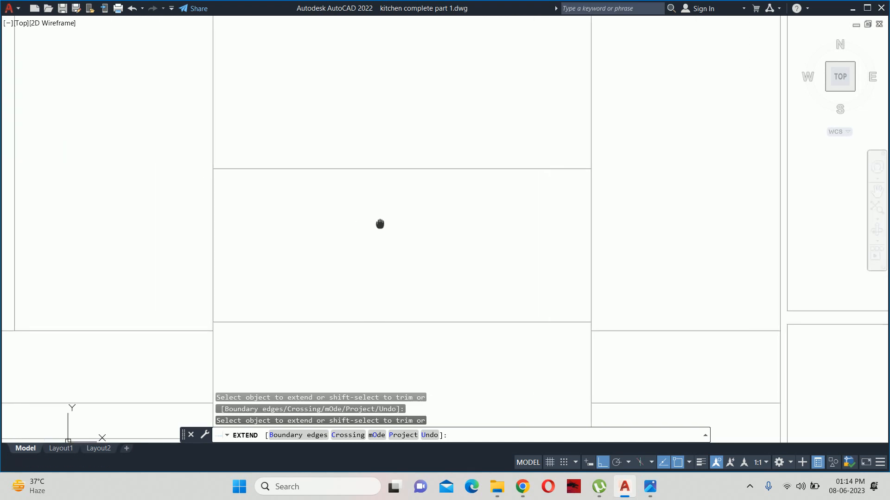
{"action": "key", "text": "Escape"}
{"action": "key", "text": "Escape"}
{"action": "key", "text": "Escape"}
{"action": "middle_click_drag", "start_coordinate": [536, 287], "coordinate": [542, 254]}
Step: Stretch the top edge of the rectangle above the sink down to align with the upper cabinets' bottom line
{"action": "type", "text": "s"}
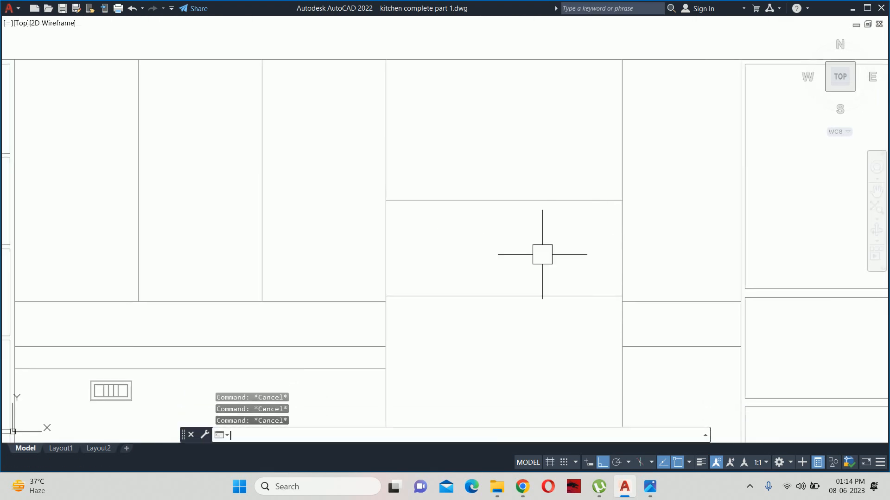
{"action": "key", "text": "Return"}
{"action": "scroll", "coordinate": [626, 279], "scroll_direction": "up", "scroll_amount": 2}
{"action": "left_click", "coordinate": [659, 272]}
{"action": "scroll", "coordinate": [455, 302], "scroll_direction": "down", "scroll_amount": 2}
{"action": "middle_click_drag", "start_coordinate": [470, 299], "coordinate": [583, 295]}
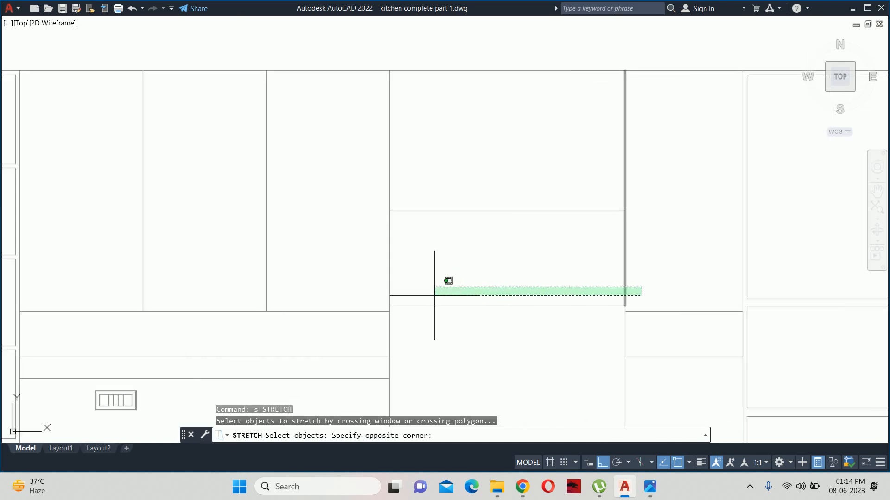
{"action": "left_click", "coordinate": [356, 308]}
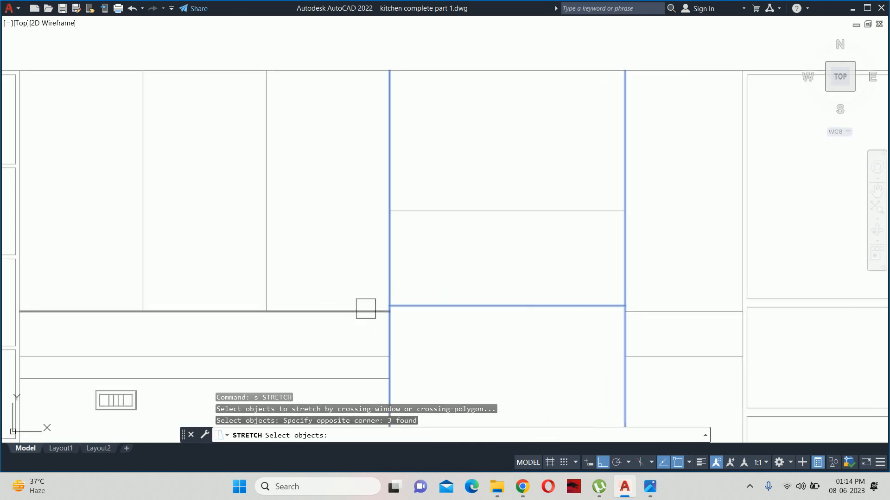
{"action": "key", "text": "Return"}
{"action": "scroll", "coordinate": [371, 305], "scroll_direction": "up", "scroll_amount": 4}
{"action": "left_click", "coordinate": [304, 280]}
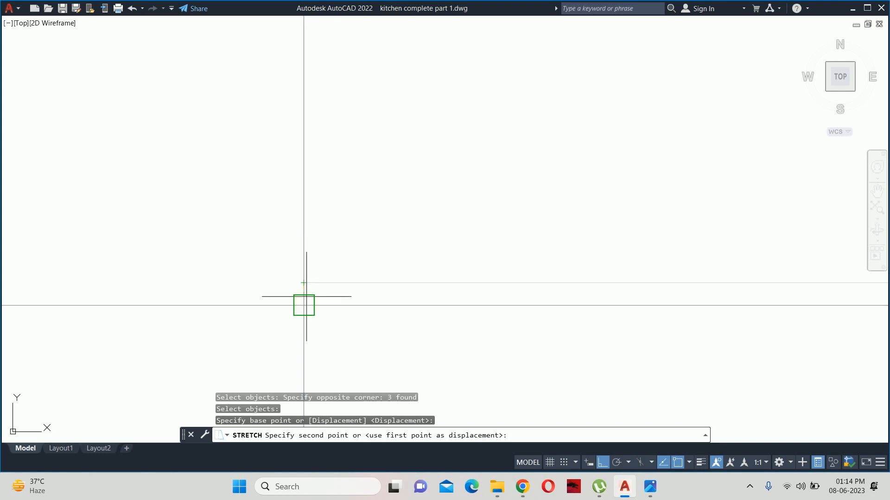
{"action": "key", "text": "Escape"}
{"action": "key", "text": "Escape"}
{"action": "scroll", "coordinate": [470, 279], "scroll_direction": "down", "scroll_amount": 5}
{"action": "scroll", "coordinate": [471, 279], "scroll_direction": "down", "scroll_amount": 4}
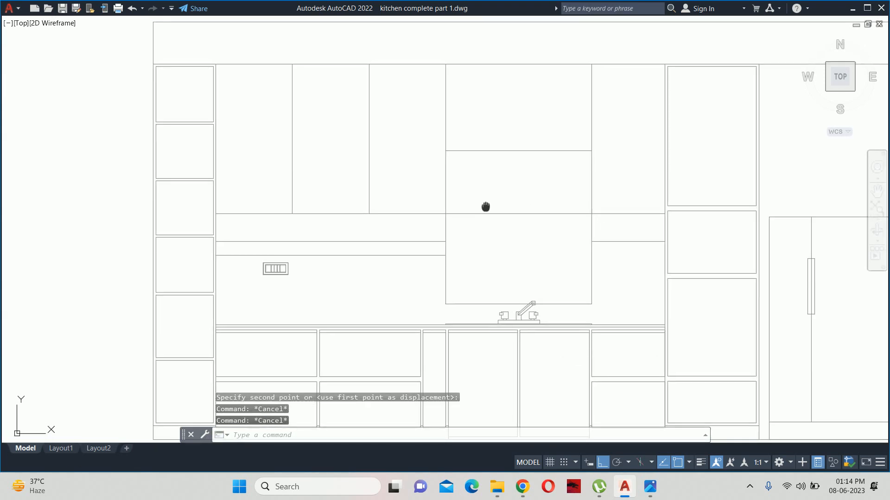
Step: Stretch the horizontal divider in the bay above the sink rectangle slightly upward
{"action": "key", "text": "Escape"}
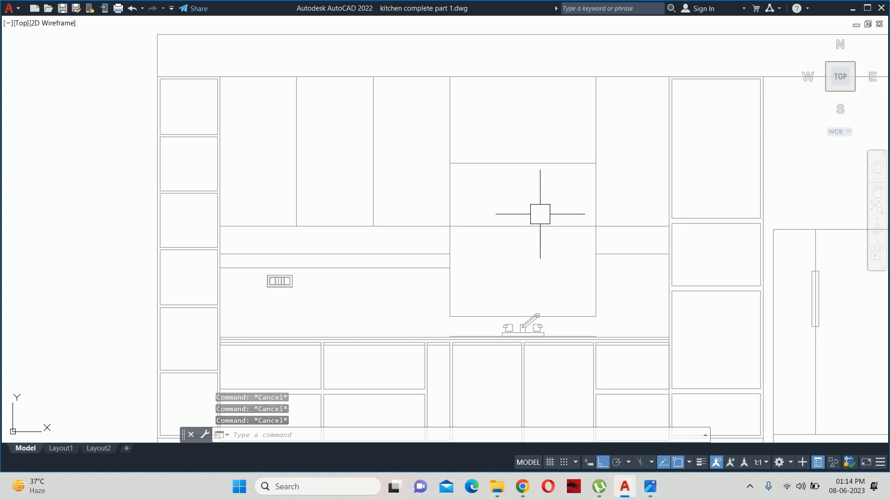
{"action": "middle_click_drag", "start_coordinate": [539, 212], "coordinate": [543, 222]}
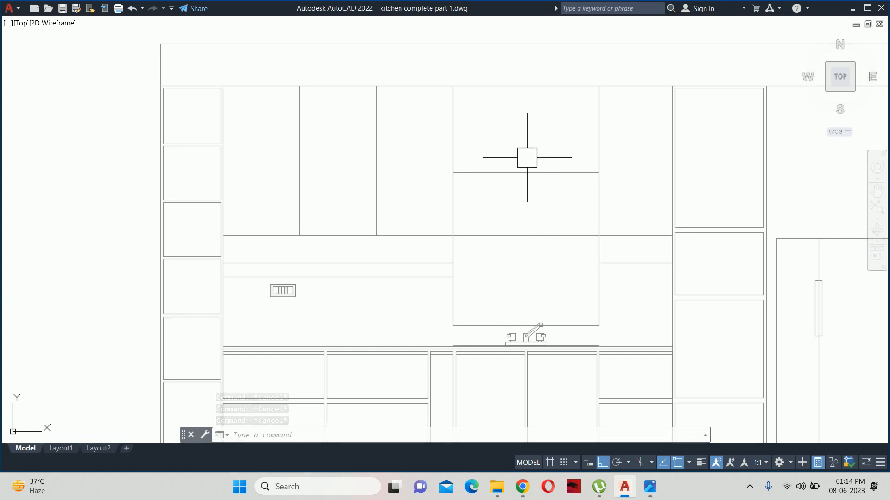
{"action": "middle_click_drag", "start_coordinate": [522, 156], "coordinate": [522, 176]}
{"action": "type", "text": "s"}
{"action": "key", "text": "Return"}
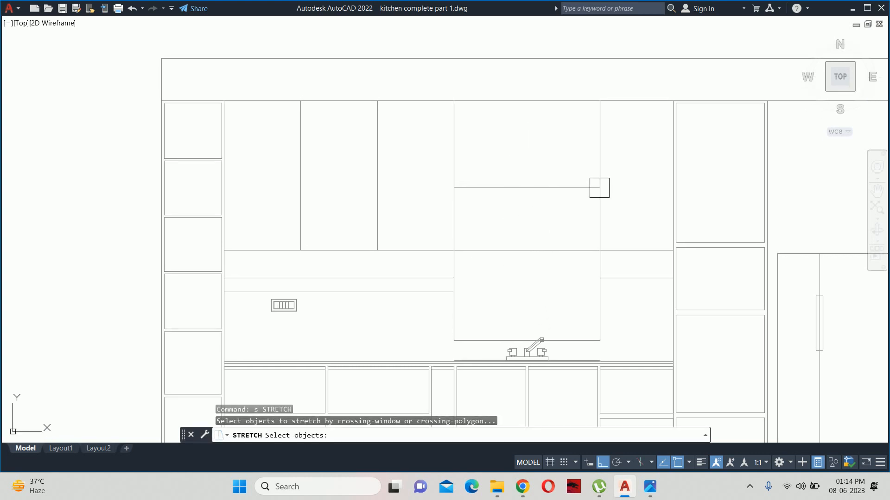
{"action": "left_click", "coordinate": [408, 194]}
{"action": "left_click", "coordinate": [496, 168]}
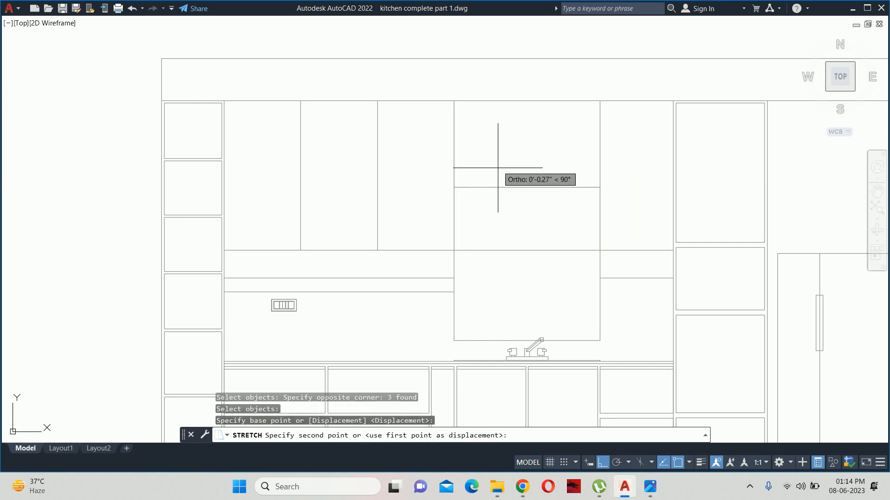
{"action": "key", "text": "Escape"}
{"action": "key", "text": "Escape"}
{"action": "key", "text": "Escape"}
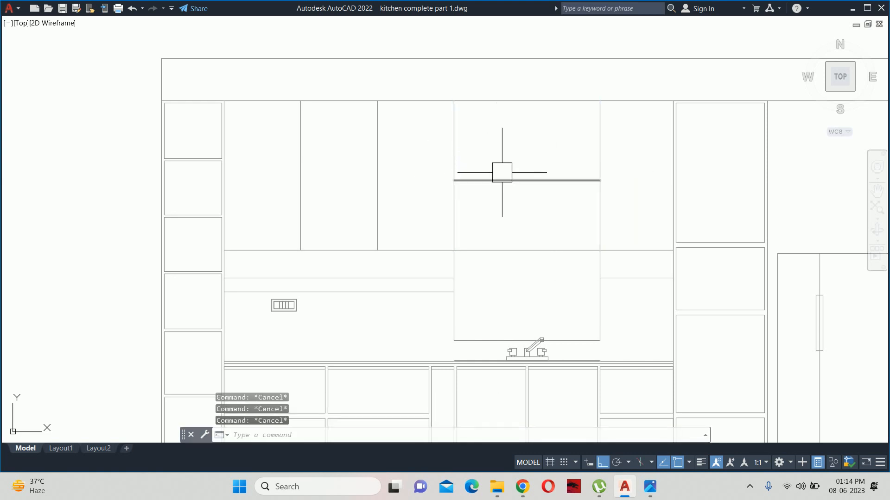
{"action": "middle_click_drag", "start_coordinate": [501, 171], "coordinate": [521, 188]}
{"action": "scroll", "coordinate": [579, 209], "scroll_direction": "down", "scroll_amount": 4}
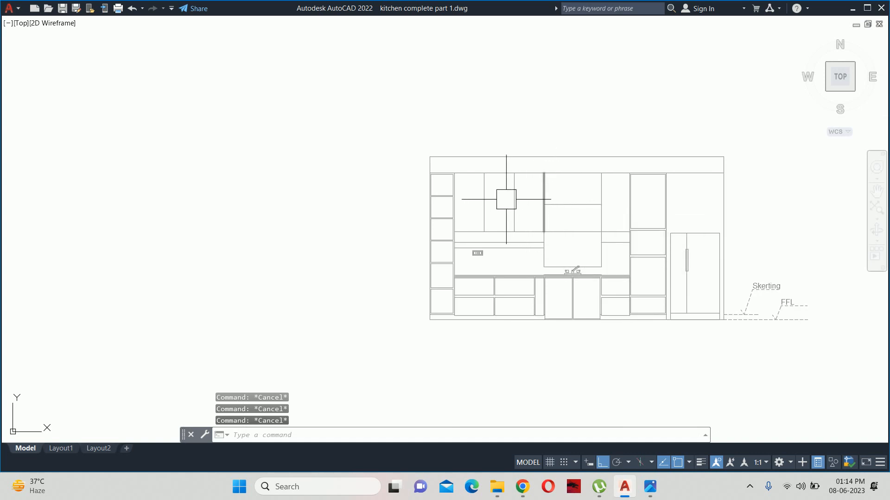
{"action": "scroll", "coordinate": [579, 273], "scroll_direction": "up", "scroll_amount": 4}
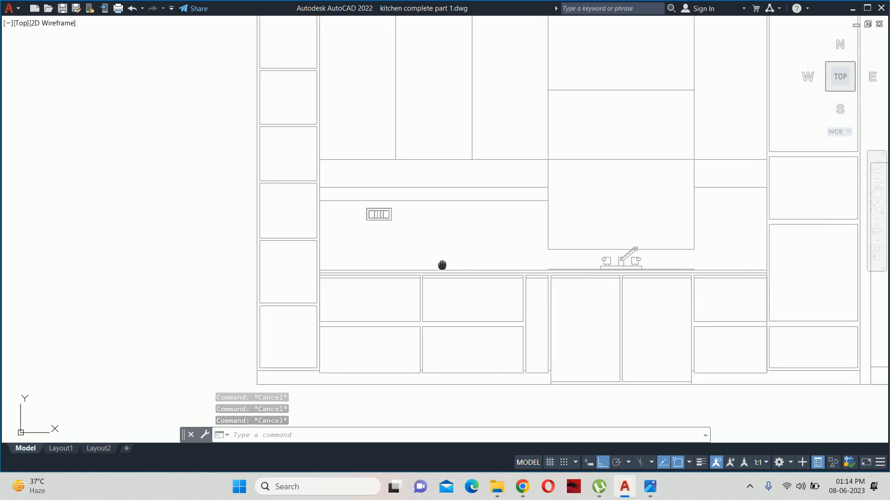
{"action": "scroll", "coordinate": [551, 230], "scroll_direction": "up", "scroll_amount": 2}
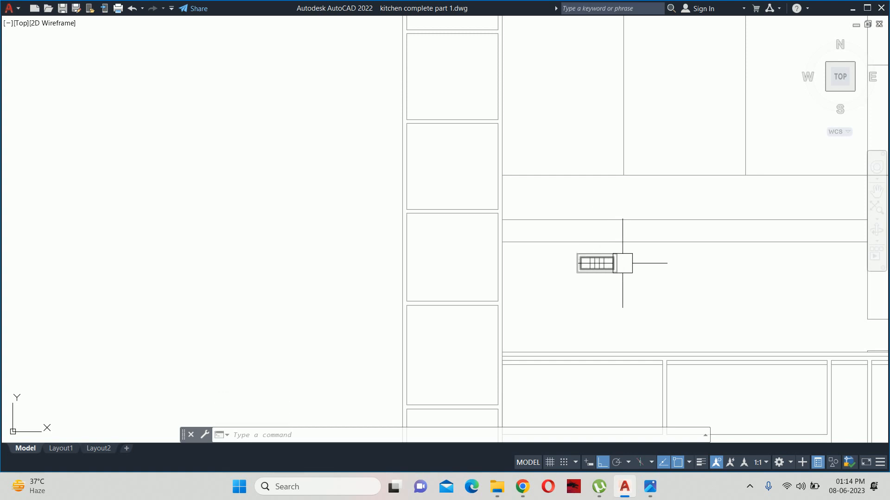
{"action": "type", "text": "m"}
{"action": "key", "text": "Return"}
{"action": "key", "text": "Escape"}
Step: Draw a circle about 0.26" in diameter, horizontally centred near the top of the socket plate's first wide compartment
{"action": "scroll", "coordinate": [608, 261], "scroll_direction": "up", "scroll_amount": 4}
{"action": "type", "text": "c"}
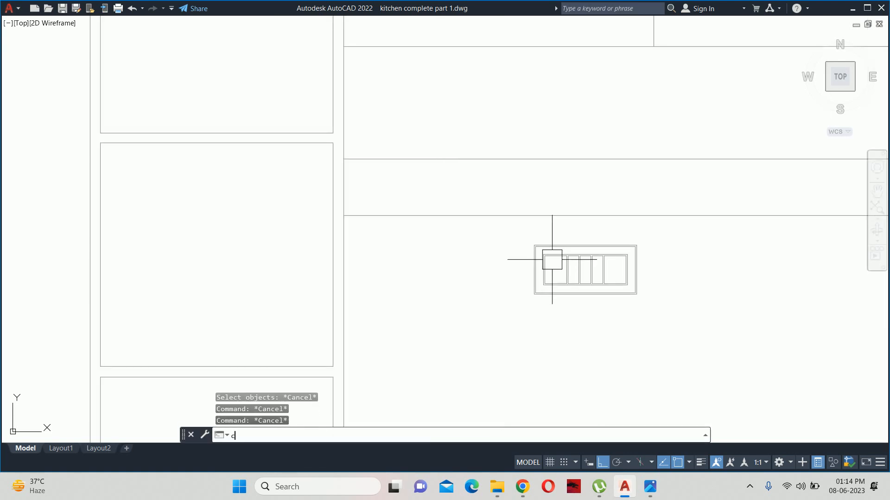
{"action": "key", "text": "Return"}
{"action": "scroll", "coordinate": [550, 259], "scroll_direction": "up", "scroll_amount": 5}
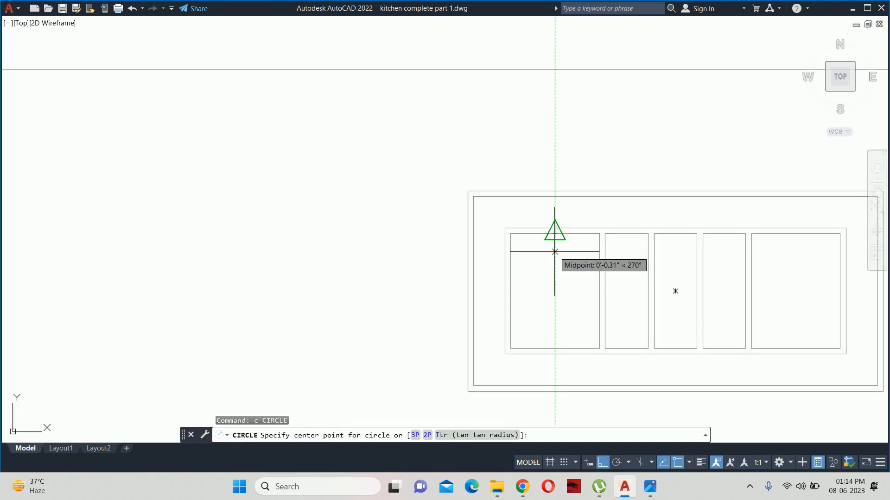
{"action": "left_click", "coordinate": [554, 254]}
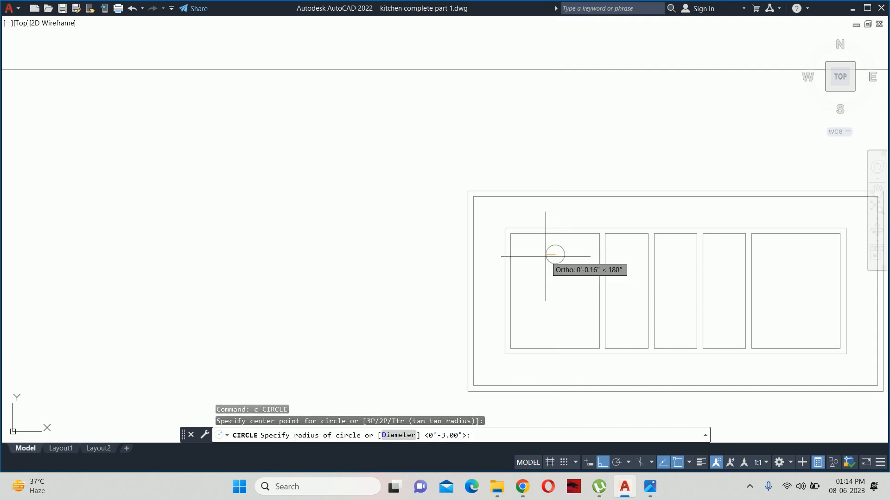
{"action": "key", "text": "Escape"}
{"action": "key", "text": "Escape"}
{"action": "key", "text": "Escape"}
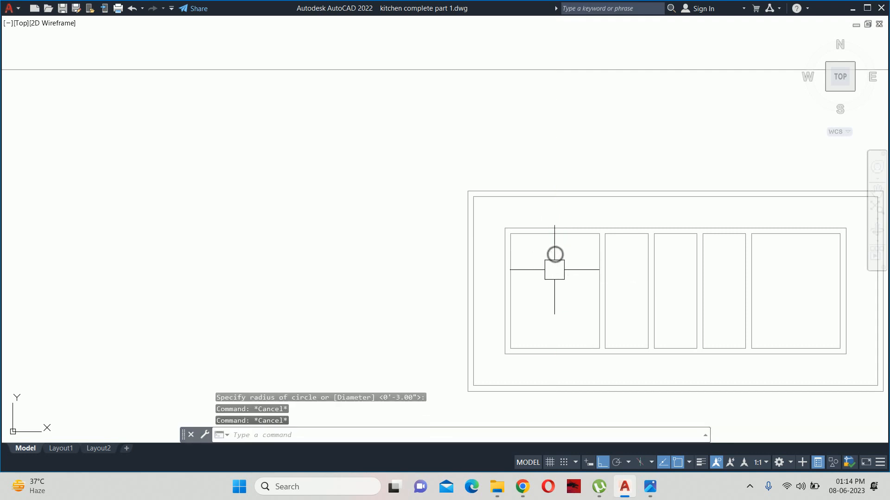
Step: Copy the circle straight down by about 0.43" within the first compartment of the socket plate
{"action": "type", "text": "co"}
{"action": "key", "text": "Return"}
{"action": "left_click", "coordinate": [560, 266]}
{"action": "key", "text": "Return"}
{"action": "left_click", "coordinate": [559, 262]}
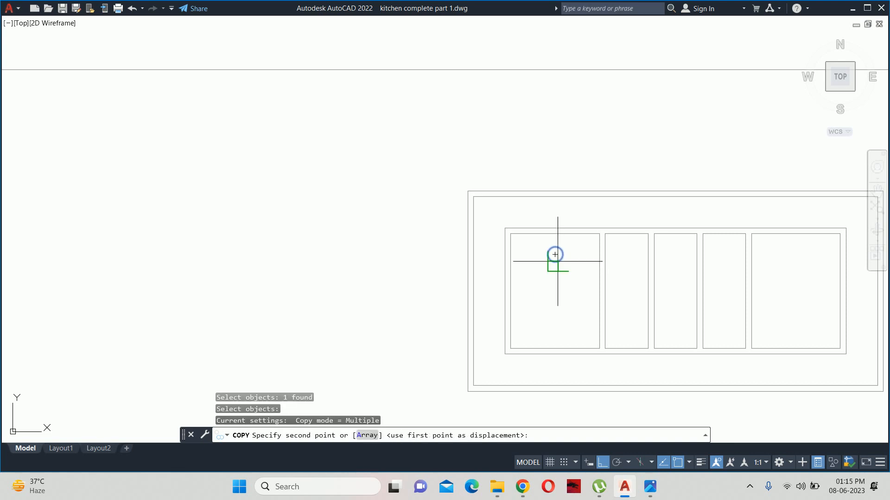
{"action": "left_click", "coordinate": [560, 286]}
{"action": "key", "text": "Escape"}
{"action": "key", "text": "Escape"}
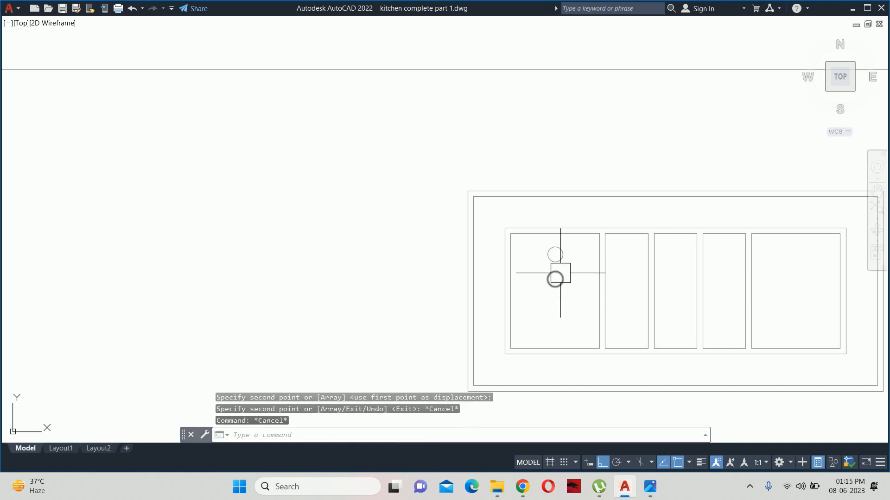
Step: Set the lower circle's diameter to 0.2"
{"action": "left_click", "coordinate": [556, 280]}
{"action": "left_click", "coordinate": [688, 278]}
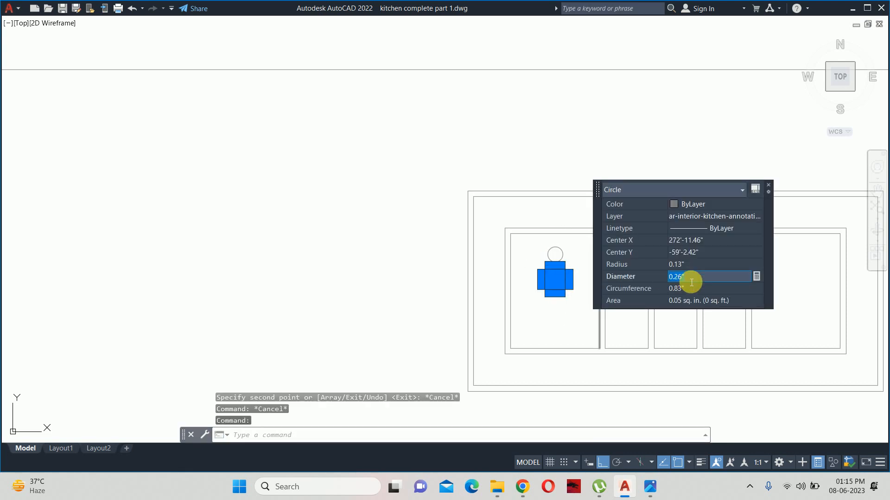
{"action": "type", "text": ".2"}
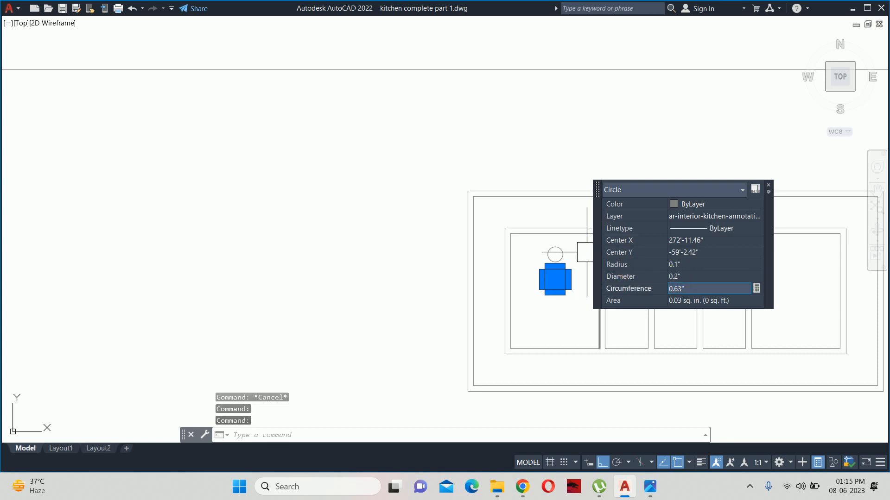
{"action": "key", "text": "Escape"}
{"action": "key", "text": "Escape"}
Step: Set the upper circle's diameter to 0.25"
{"action": "left_click", "coordinate": [585, 236]}
{"action": "left_click", "coordinate": [563, 255]}
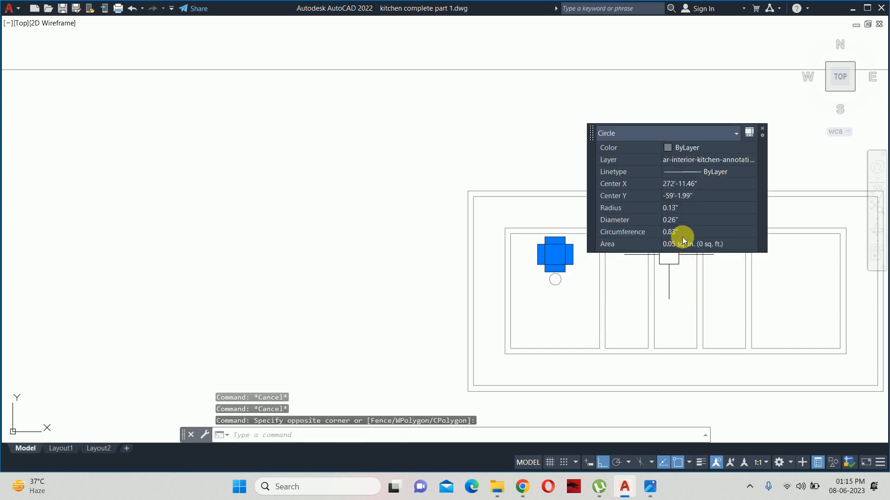
{"action": "left_click", "coordinate": [684, 223]}
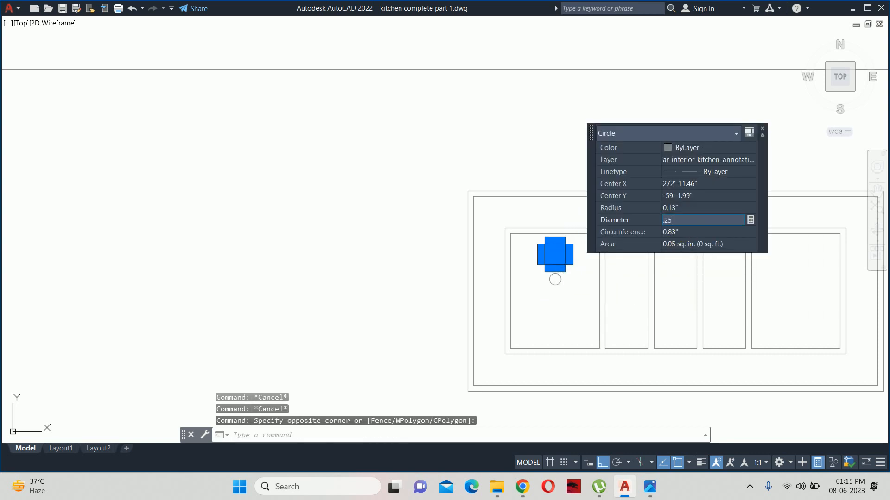
{"action": "key", "text": "Return"}
{"action": "key", "text": "Escape"}
{"action": "scroll", "coordinate": [580, 262], "scroll_direction": "up", "scroll_amount": 6}
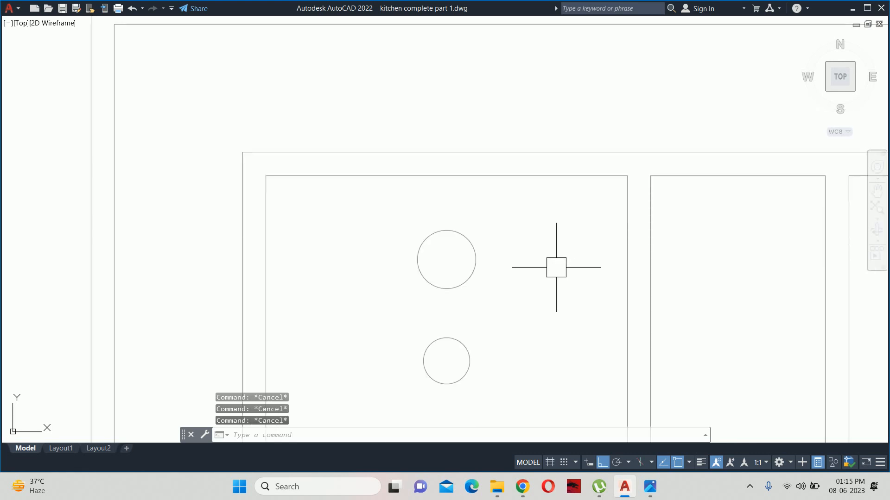
Step: Move the 0.25" circle down by about 0.06", closer to the smaller circle
{"action": "scroll", "coordinate": [556, 267], "scroll_direction": "down", "scroll_amount": 2}
{"action": "type", "text": "m"}
{"action": "key", "text": "Return"}
{"action": "left_click", "coordinate": [499, 259]}
{"action": "key", "text": "Return"}
{"action": "left_click", "coordinate": [533, 264]}
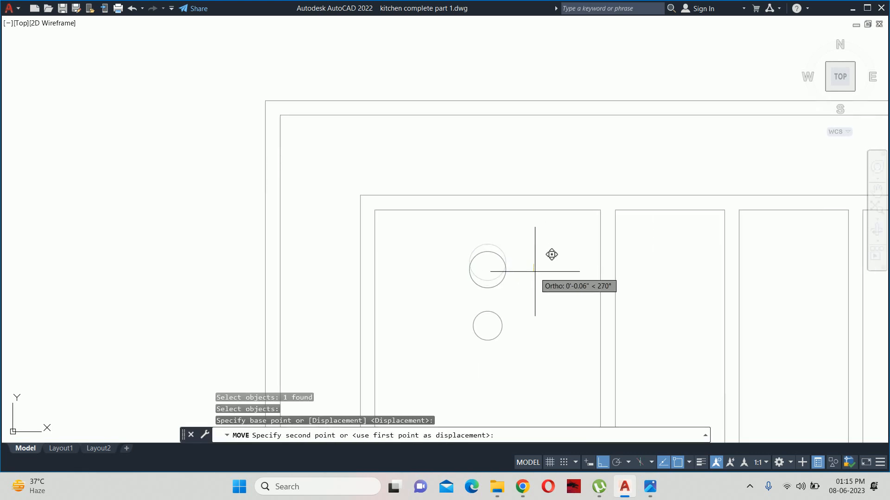
{"action": "key", "text": "Escape"}
{"action": "key", "text": "Escape"}
{"action": "key", "text": "Escape"}
Step: Copy the larger circle straight down, below the smaller circle, into the lower part of the compartment
{"action": "scroll", "coordinate": [533, 272], "scroll_direction": "down", "scroll_amount": 5}
{"action": "type", "text": "c"}
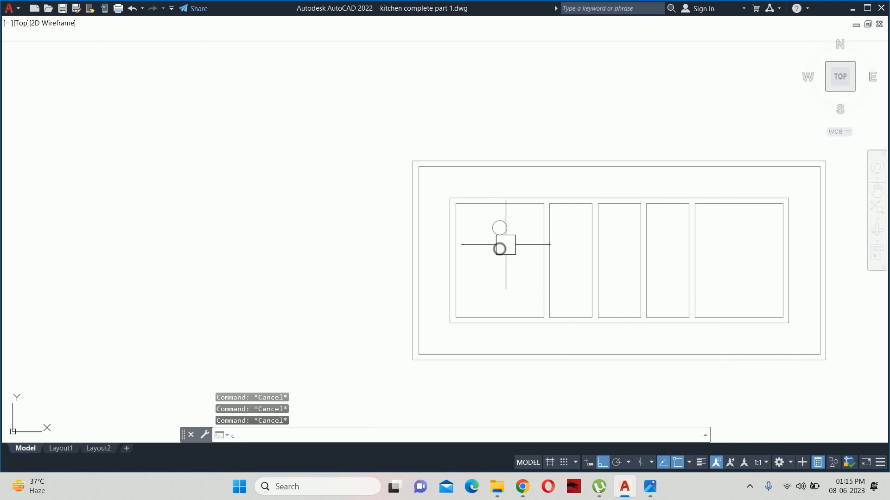
{"action": "type", "text": "o"}
{"action": "key", "text": "Return"}
{"action": "left_click", "coordinate": [506, 231]}
{"action": "key", "text": "Return"}
{"action": "left_click", "coordinate": [525, 233]}
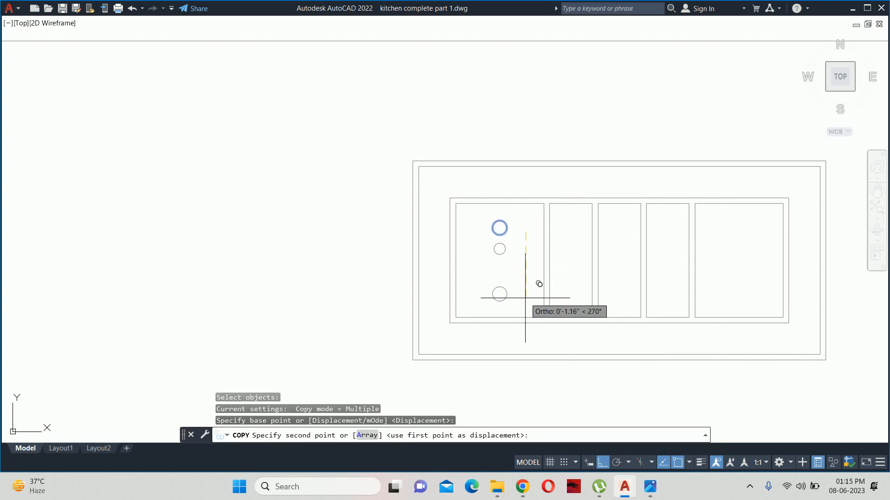
{"action": "left_click", "coordinate": [525, 298]}
{"action": "key", "text": "Escape"}
{"action": "key", "text": "Escape"}
Step: Move the copied lower circle 0.4" to the left
{"action": "type", "text": "m"}
{"action": "key", "text": "Return"}
{"action": "scroll", "coordinate": [506, 288], "scroll_direction": "up", "scroll_amount": 2}
{"action": "left_click", "coordinate": [505, 289]}
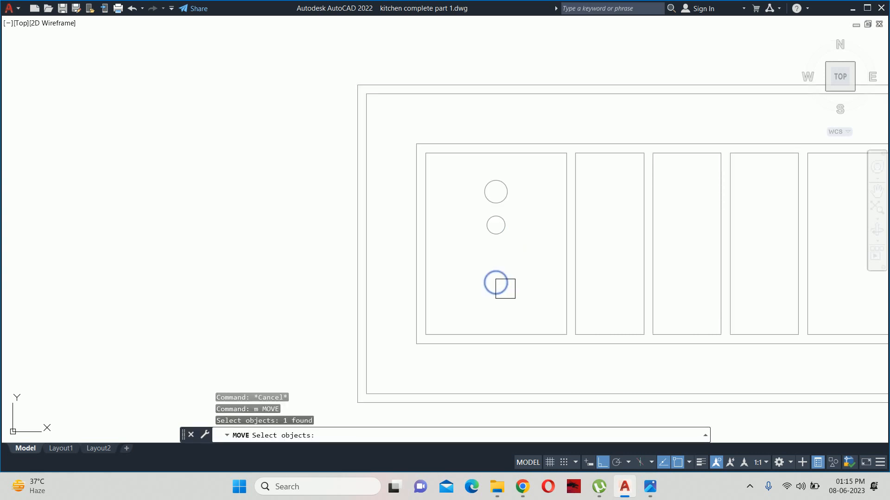
{"action": "key", "text": "Return"}
{"action": "left_click", "coordinate": [519, 307]}
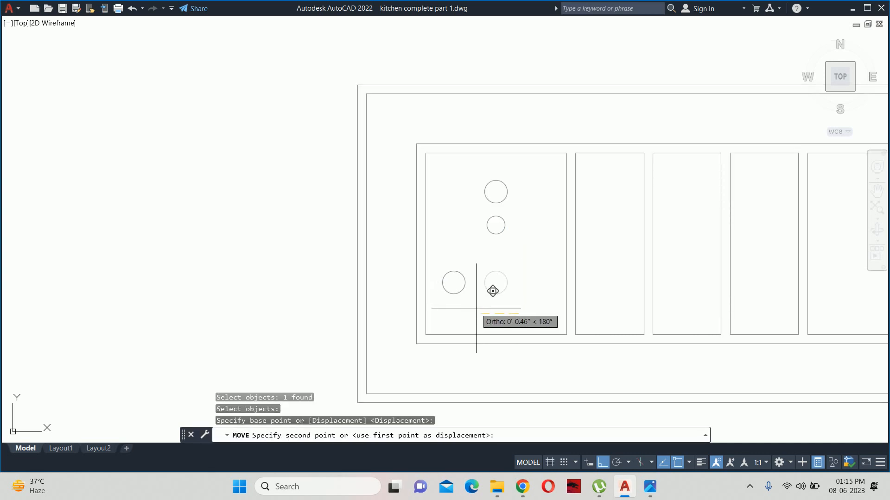
{"action": "key", "text": "Return"}
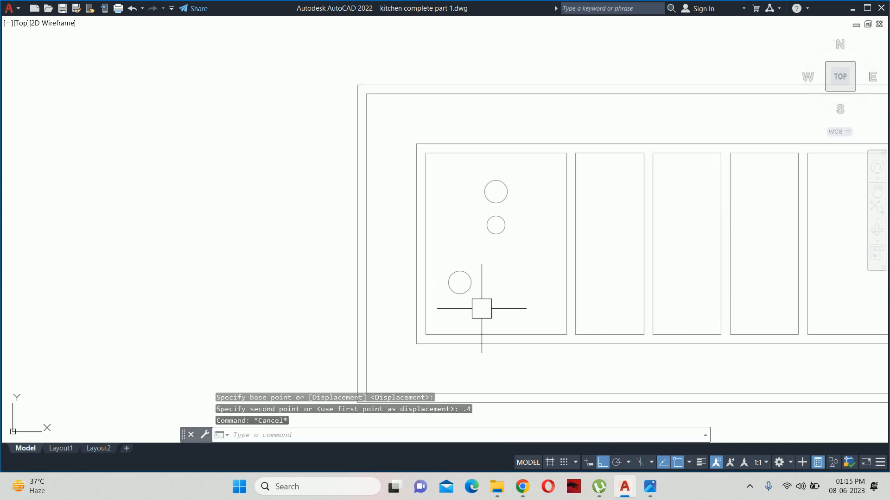
Step: Move the lower-left circle down by 0.2"
{"action": "type", "text": "m"}
{"action": "key", "text": "Return"}
{"action": "left_click", "coordinate": [476, 289]}
{"action": "key", "text": "Return"}
{"action": "left_click", "coordinate": [505, 289]}
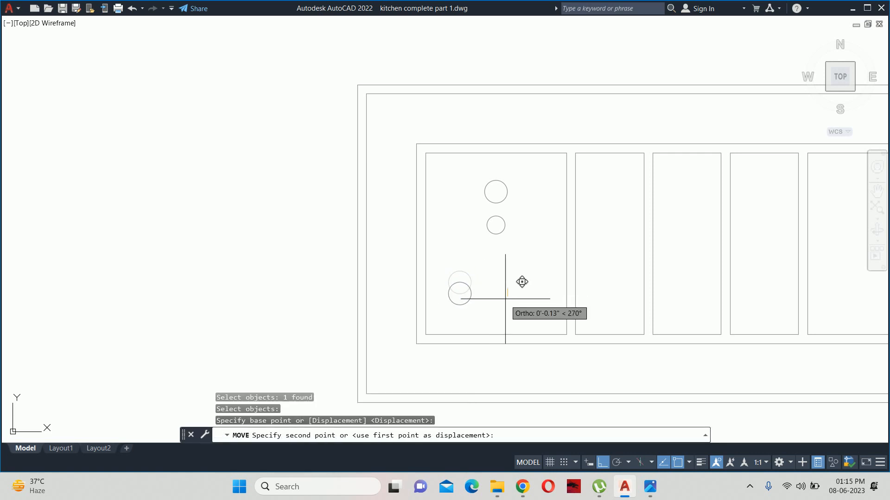
{"action": "type", "text": "."}
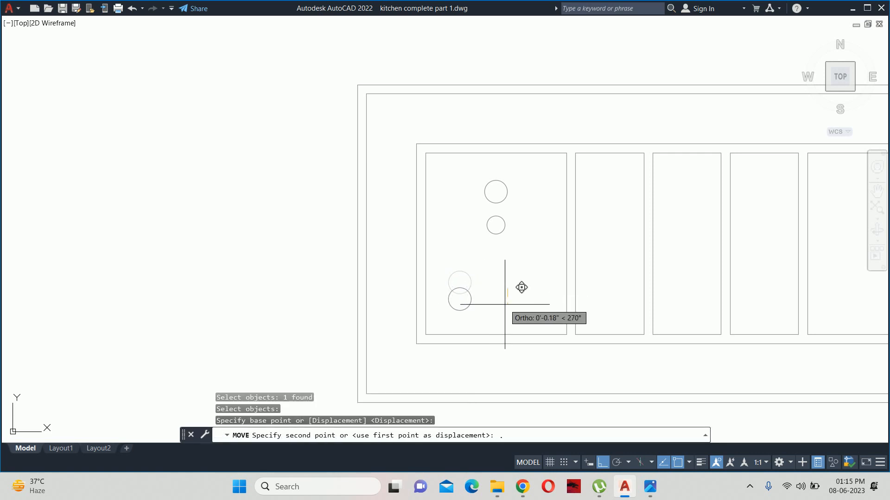
{"action": "type", "text": "2"}
{"action": "key", "text": "Return"}
{"action": "key", "text": "Escape"}
{"action": "key", "text": "Escape"}
Step: Mirror the lower-left circle across a vertical line through the upper circle's centre, keeping the original
{"action": "key", "text": "Return"}
{"action": "left_click", "coordinate": [471, 299]}
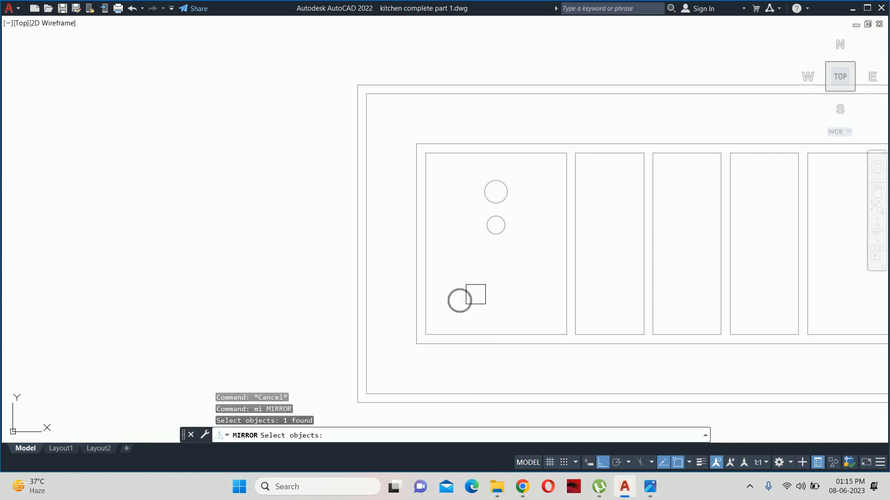
{"action": "key", "text": "Return"}
{"action": "left_click", "coordinate": [496, 203]}
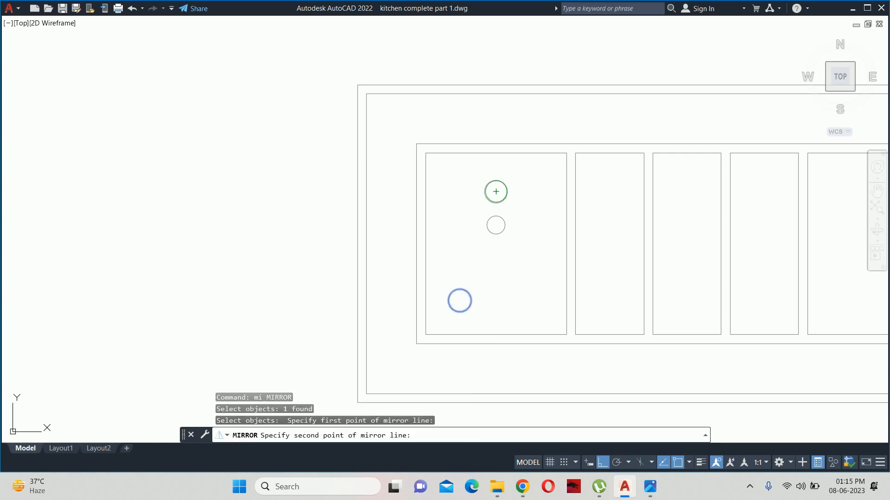
{"action": "left_click", "coordinate": [495, 124]}
{"action": "key", "text": "Return"}
{"action": "key", "text": "Escape"}
{"action": "key", "text": "Escape"}
{"action": "key", "text": "Escape"}
Step: Copy the small circle from its centre to the centre of the lower-left large circle
{"action": "type", "text": "c"}
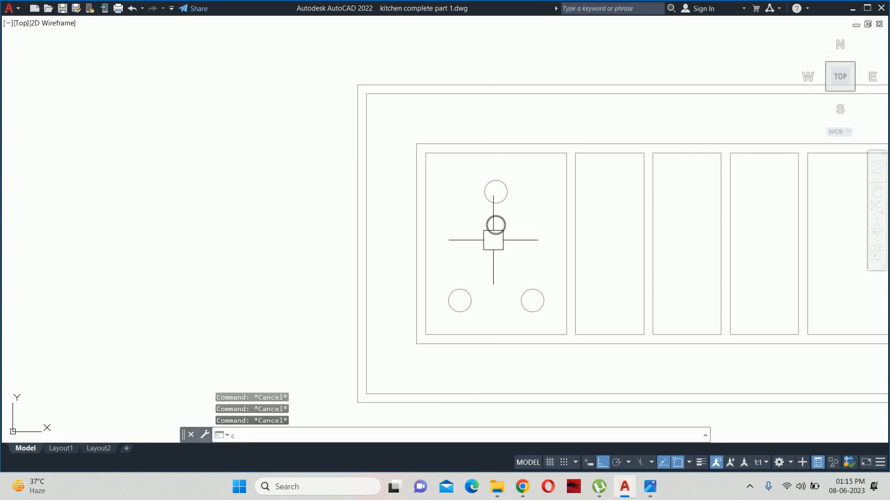
{"action": "type", "text": "o"}
{"action": "key", "text": "Return"}
{"action": "left_click", "coordinate": [495, 225]}
{"action": "key", "text": "Return"}
{"action": "scroll", "coordinate": [496, 226], "scroll_direction": "up", "scroll_amount": 4}
{"action": "left_click", "coordinate": [495, 224]}
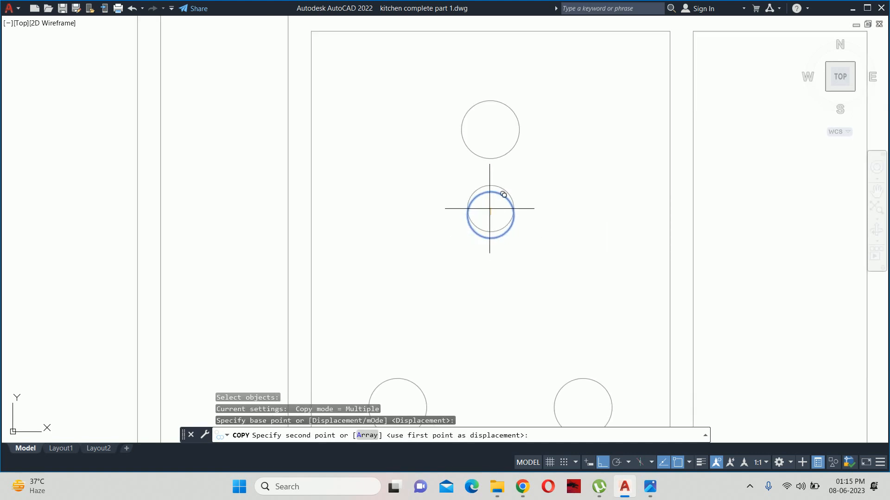
{"action": "middle_click_drag", "start_coordinate": [483, 302], "coordinate": [569, 142]}
{"action": "left_click", "coordinate": [484, 249]}
{"action": "key", "text": "Escape"}
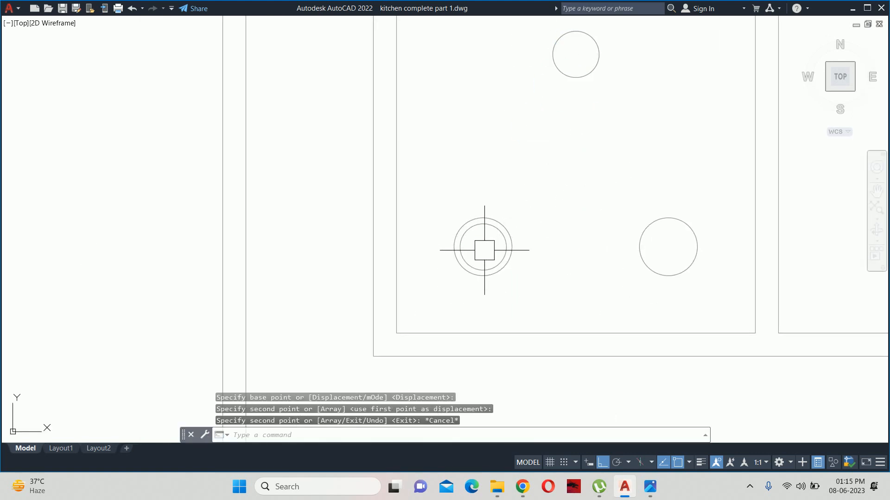
Step: Move the copied small circle up by 0.4", above the lower-left large circle
{"action": "type", "text": "m"}
{"action": "key", "text": "Return"}
{"action": "left_click", "coordinate": [496, 234]}
{"action": "key", "text": "Return"}
{"action": "left_click", "coordinate": [553, 248]}
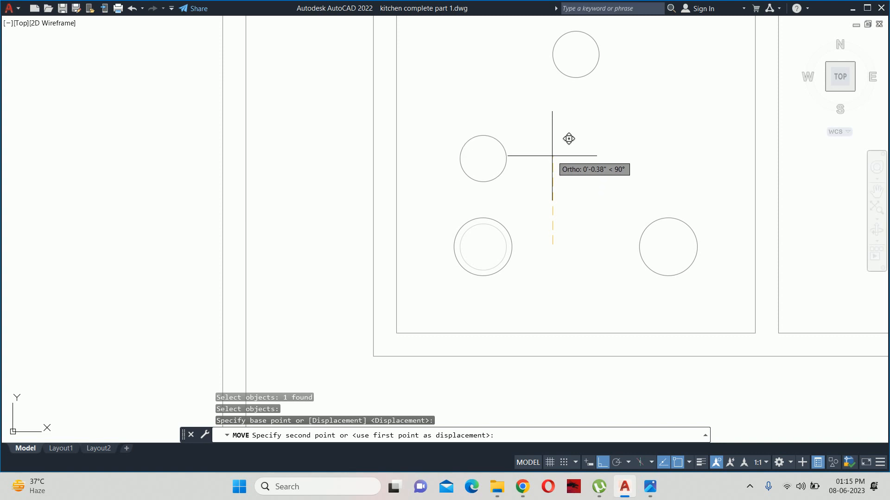
{"action": "key", "text": "Escape"}
{"action": "key", "text": "Escape"}
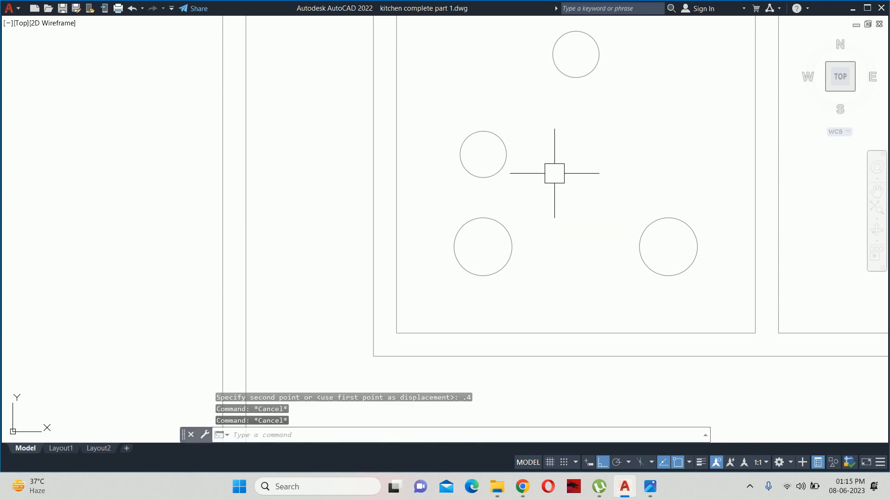
Step: Copy the left small circle above the lower-right large circle, using the two large circles' centres as reference points
{"action": "type", "text": "co"}
{"action": "key", "text": "Return"}
{"action": "left_click", "coordinate": [500, 169]}
{"action": "key", "text": "Return"}
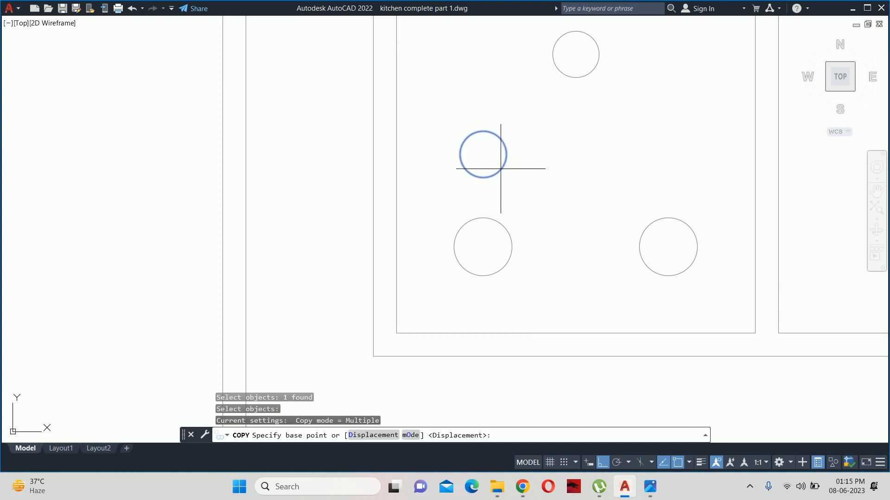
{"action": "left_click", "coordinate": [483, 247]}
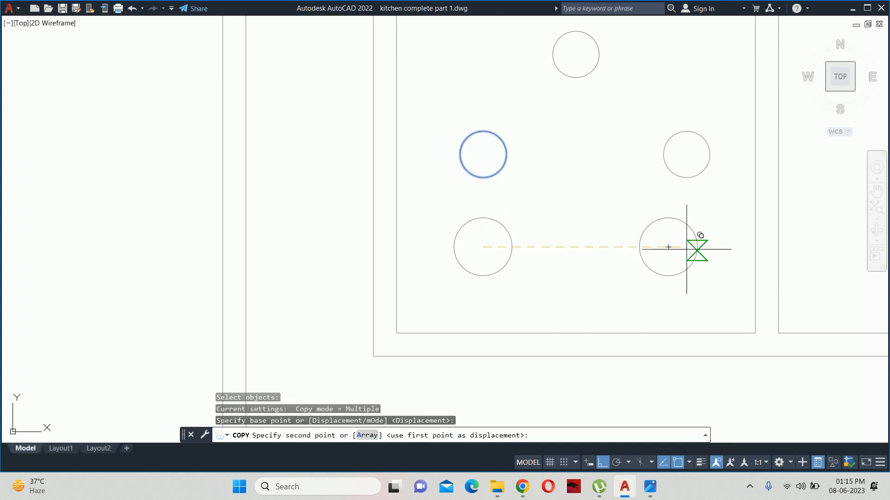
{"action": "left_click", "coordinate": [668, 247]}
{"action": "key", "text": "Escape"}
{"action": "key", "text": "Escape"}
Step: Stretch the two upper centre circles slightly downward together, closer to the lower circles
{"action": "middle_click_drag", "start_coordinate": [568, 110], "coordinate": [583, 252]}
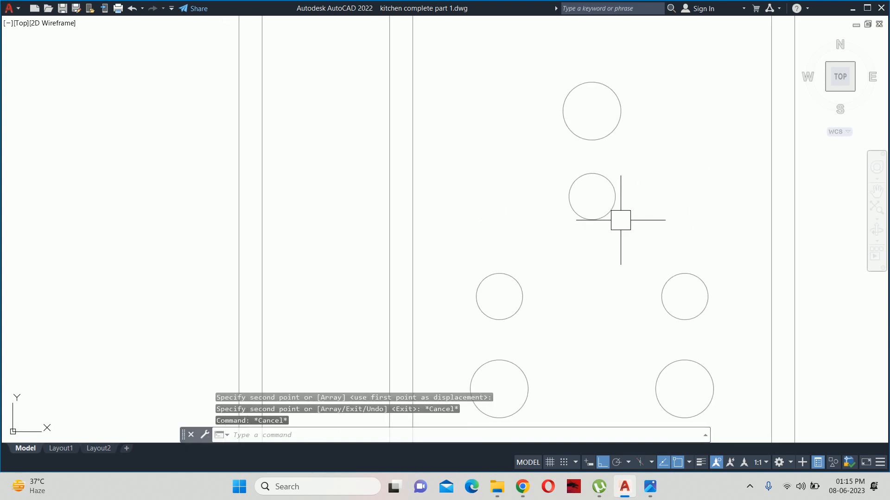
{"action": "type", "text": "s"}
{"action": "key", "text": "Return"}
{"action": "left_click", "coordinate": [665, 42]}
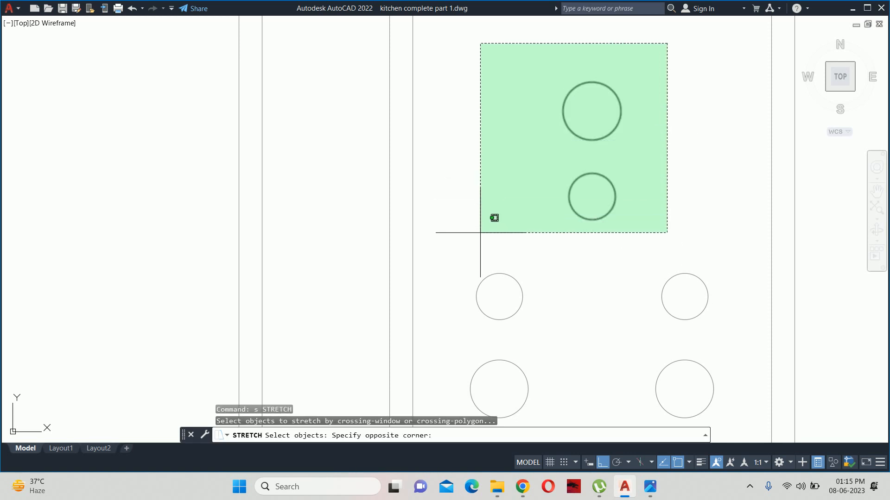
{"action": "left_click", "coordinate": [479, 232]}
{"action": "key", "text": "Return"}
{"action": "left_click", "coordinate": [694, 146]}
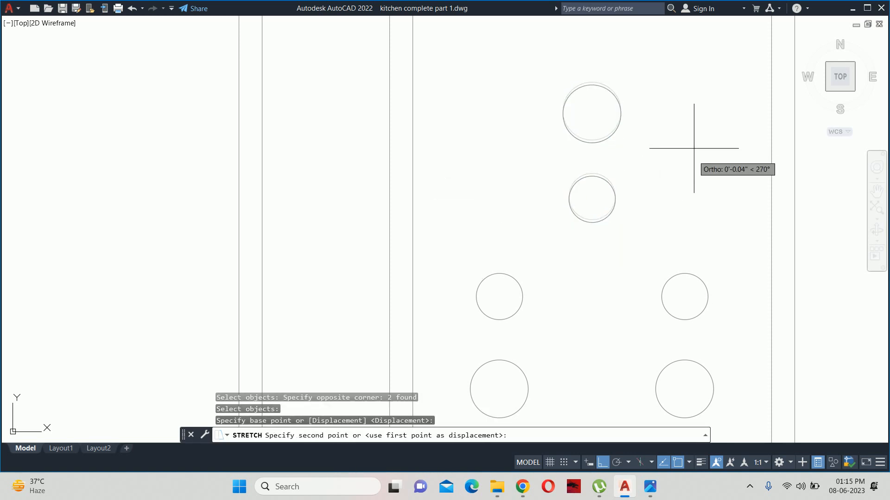
{"action": "left_click", "coordinate": [698, 171]}
Step: Stretch the two small circles above the lower large circles slightly downward together, closer to the large ones
{"action": "key", "text": "Return"}
{"action": "middle_click_drag", "start_coordinate": [694, 273], "coordinate": [690, 216]}
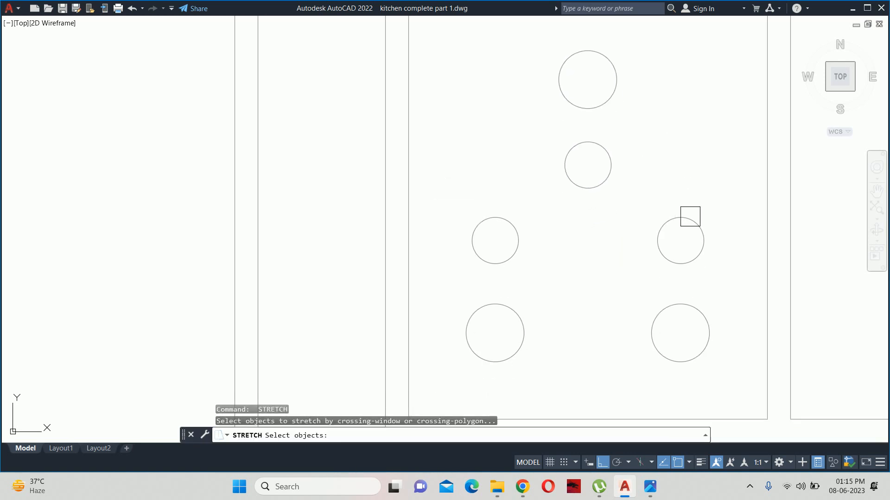
{"action": "left_click", "coordinate": [735, 214]}
{"action": "left_click", "coordinate": [458, 268]}
{"action": "key", "text": "Return"}
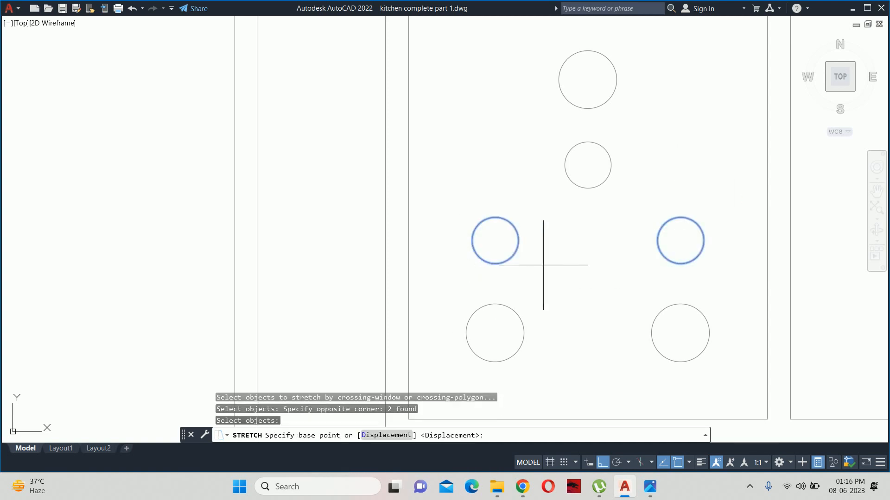
{"action": "left_click", "coordinate": [581, 265]}
{"action": "key", "text": "Escape"}
{"action": "key", "text": "Escape"}
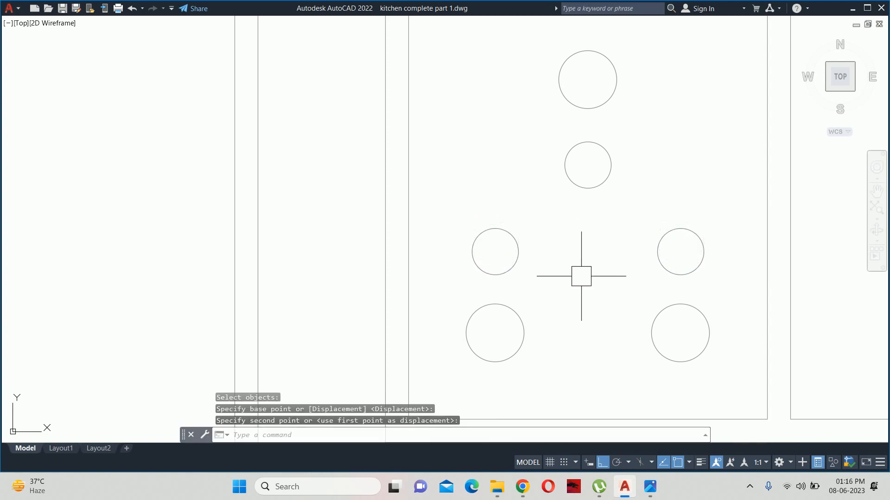
Step: Stretch all six plug-hole circles slightly upward together within the first socket compartment
{"action": "scroll", "coordinate": [585, 236], "scroll_direction": "down", "scroll_amount": 4}
{"action": "key", "text": "Escape"}
{"action": "middle_click_drag", "start_coordinate": [586, 235], "coordinate": [529, 236]}
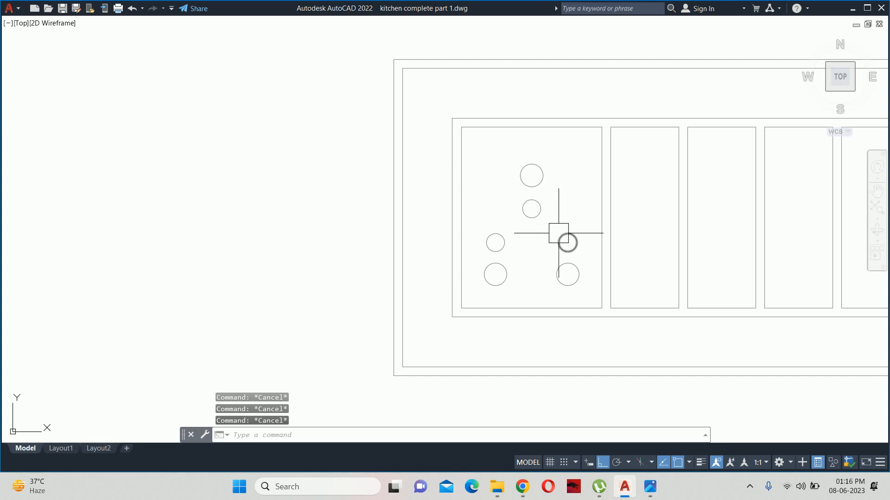
{"action": "type", "text": "s"}
{"action": "key", "text": "Return"}
{"action": "scroll", "coordinate": [585, 271], "scroll_direction": "up", "scroll_amount": 4}
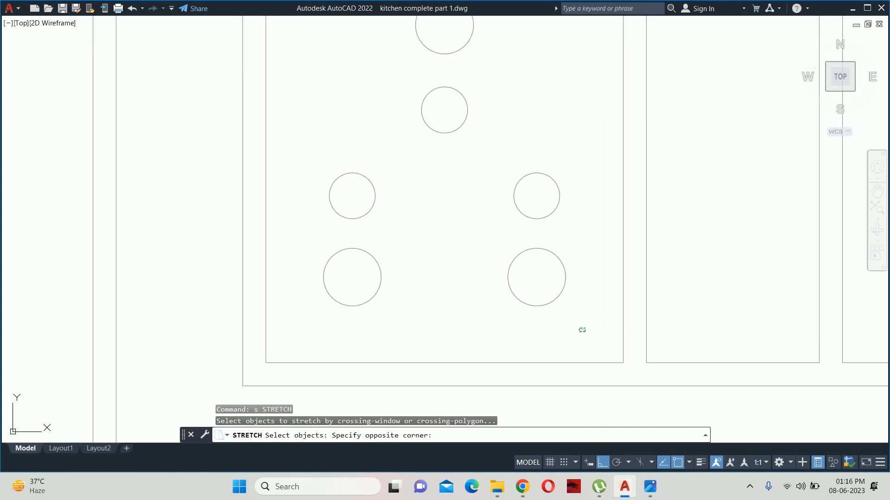
{"action": "scroll", "coordinate": [422, 222], "scroll_direction": "down", "scroll_amount": 4}
{"action": "left_click", "coordinate": [413, 145]}
{"action": "key", "text": "Return"}
{"action": "left_click", "coordinate": [397, 178]}
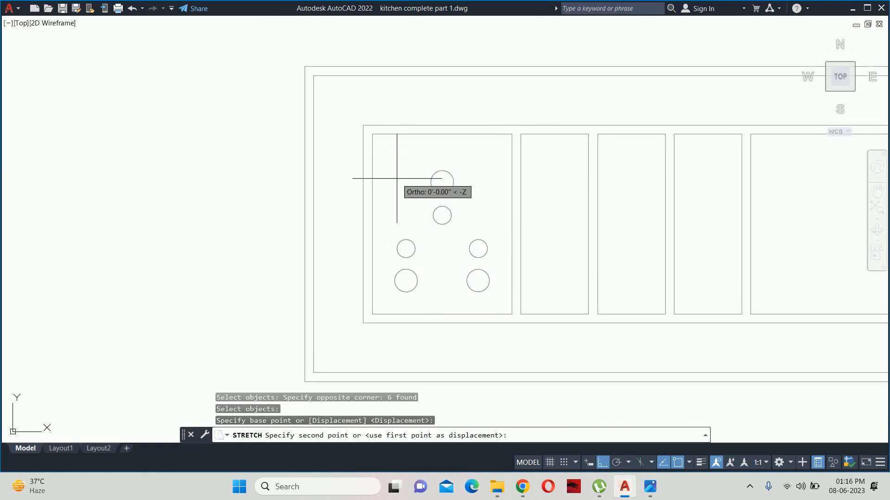
{"action": "key", "text": "Escape"}
{"action": "key", "text": "Escape"}
{"action": "key", "text": "Escape"}
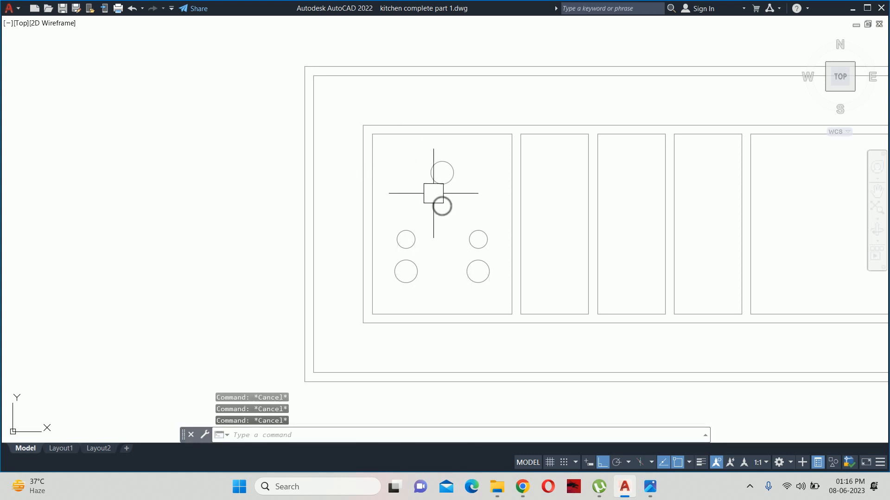
Step: Mirror the six plug-hole circles about the plate's vertical centreline into the far-right compartment, keeping the originals
{"action": "middle_click_drag", "start_coordinate": [433, 192], "coordinate": [480, 195]}
{"action": "type", "text": "mi"}
{"action": "key", "text": "Return"}
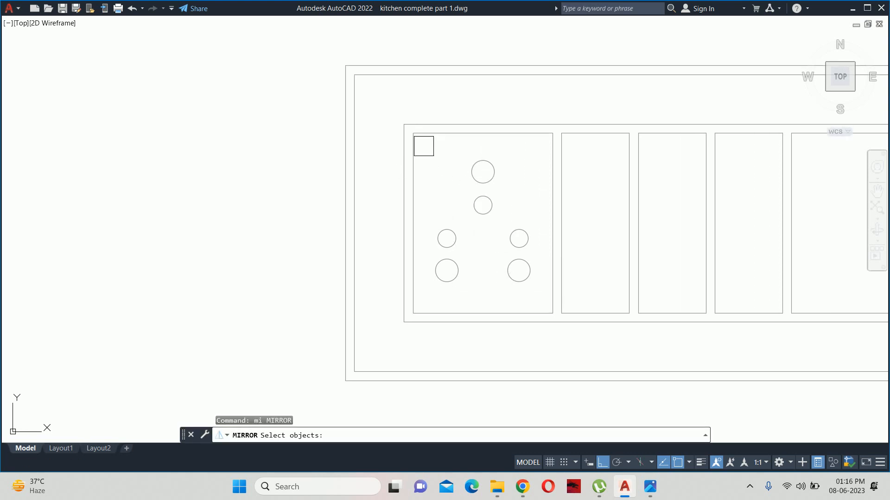
{"action": "left_click", "coordinate": [424, 146]}
{"action": "left_click", "coordinate": [543, 298]}
{"action": "scroll", "coordinate": [537, 268], "scroll_direction": "down", "scroll_amount": 4}
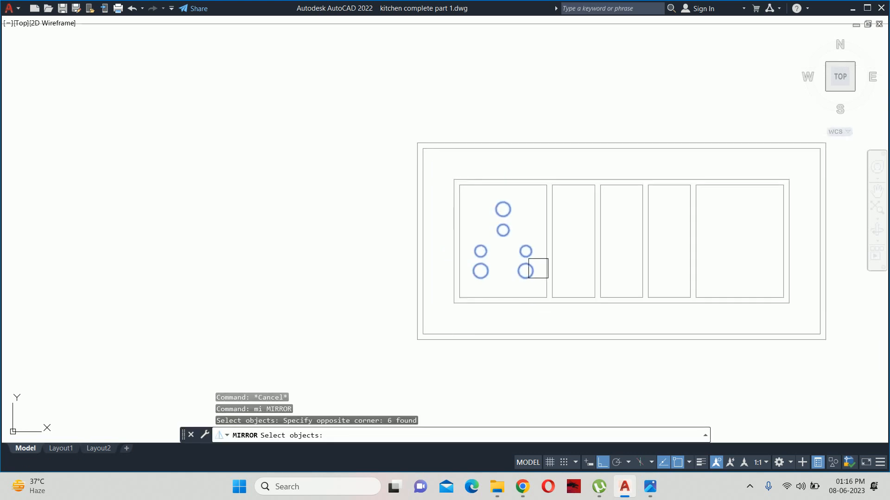
{"action": "left_click", "coordinate": [543, 199]}
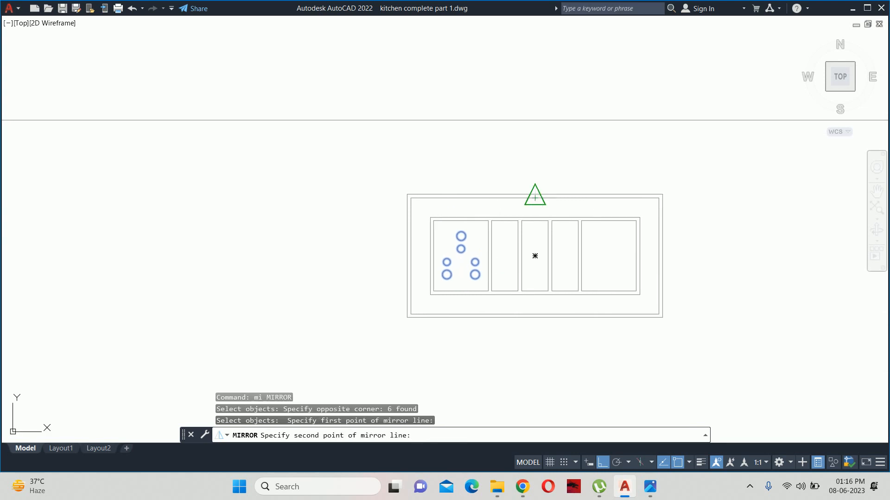
{"action": "left_click", "coordinate": [534, 167]}
{"action": "key", "text": "Return"}
{"action": "key", "text": "Escape"}
{"action": "key", "text": "Escape"}
{"action": "key", "text": "Escape"}
{"action": "scroll", "coordinate": [538, 173], "scroll_direction": "down", "scroll_amount": 2}
{"action": "middle_click_drag", "start_coordinate": [545, 192], "coordinate": [553, 211]}
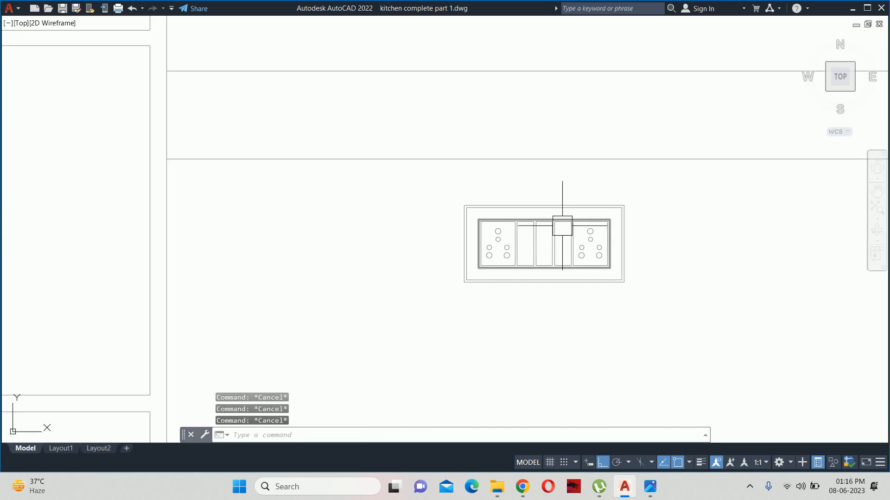
{"action": "type", "text": "m"}
{"action": "key", "text": "Return"}
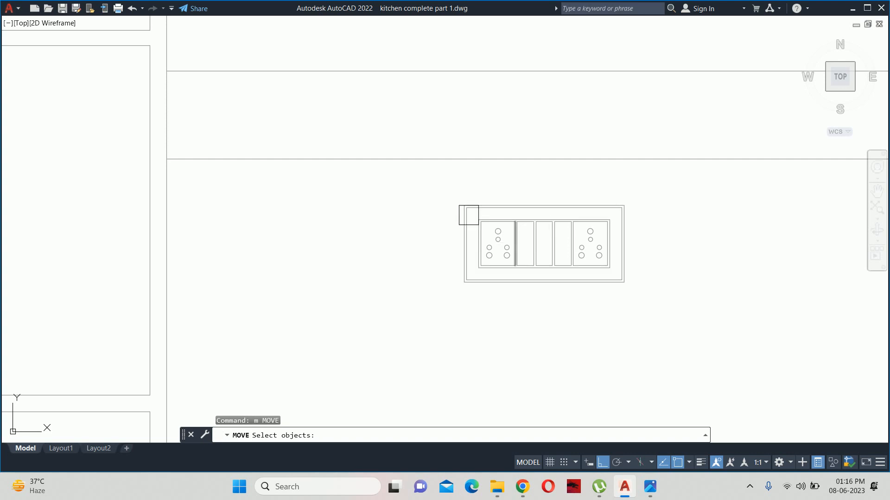
{"action": "key", "text": "Escape"}
{"action": "key", "text": "Escape"}
Step: Convert the complete socket plate into a block named "sb" with its base point at the plate's centre
{"action": "type", "text": "b"}
{"action": "key", "text": "Return"}
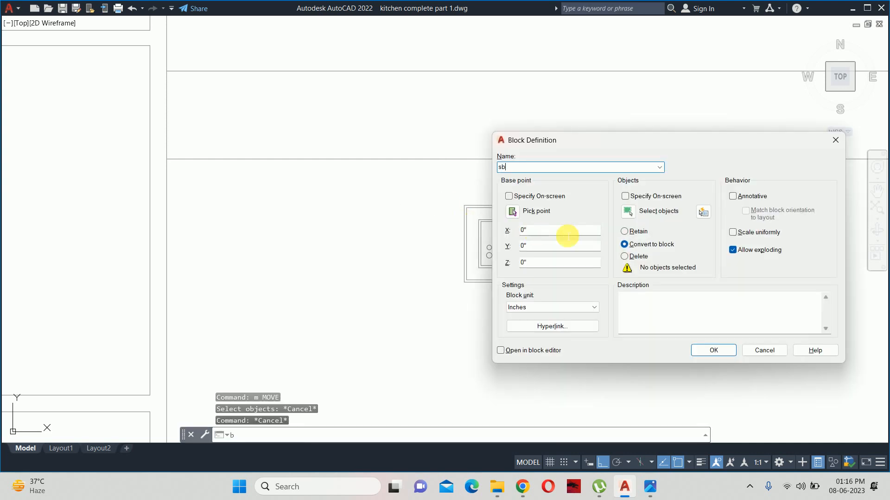
{"action": "type", "text": "sb"}
{"action": "left_click", "coordinate": [647, 212]}
{"action": "left_click", "coordinate": [407, 177]}
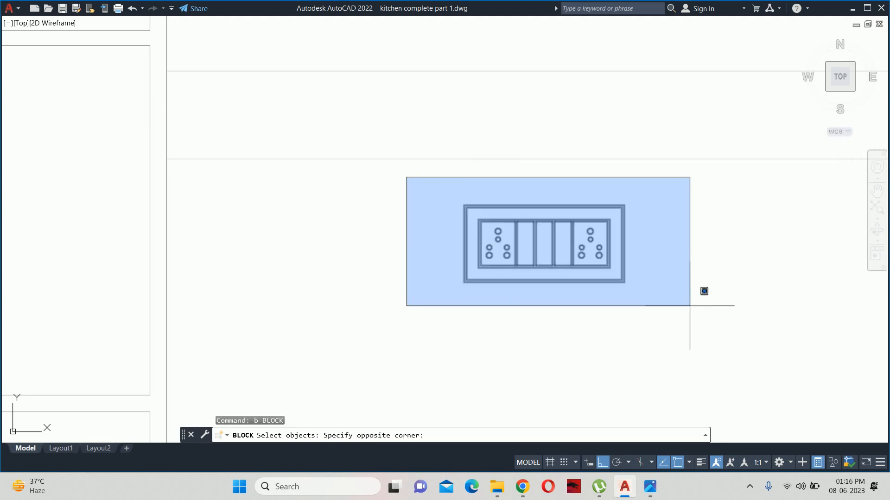
{"action": "left_click", "coordinate": [690, 306]}
{"action": "key", "text": "Return"}
{"action": "left_click", "coordinate": [512, 212]}
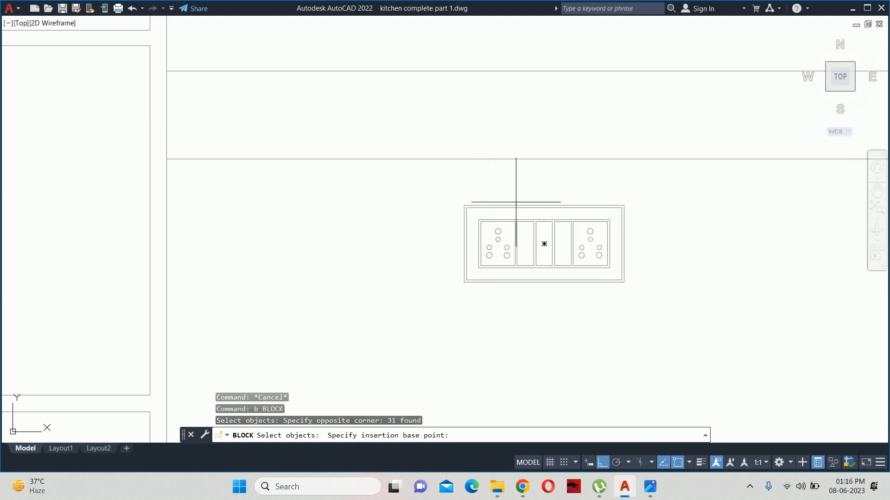
{"action": "left_click", "coordinate": [544, 244]}
{"action": "left_click", "coordinate": [701, 351]}
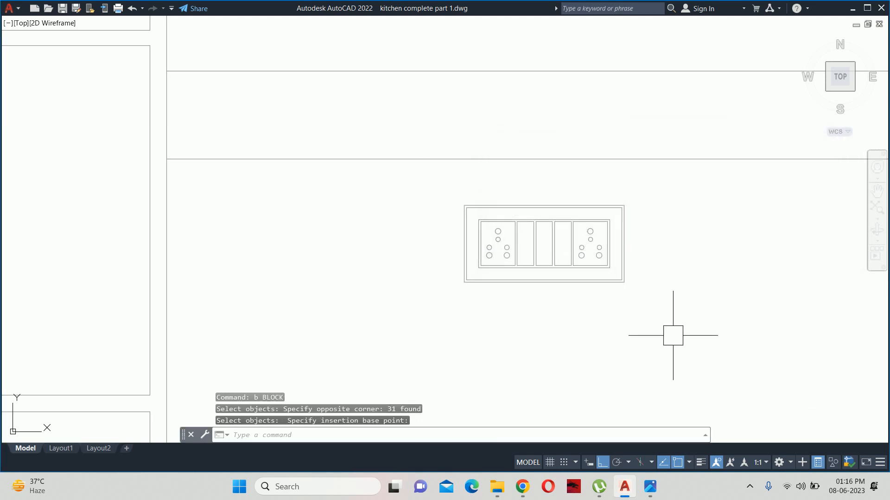
Step: Move the socket block by its top edge's midpoint to the left end of the line below the wall cabinets
{"action": "scroll", "coordinate": [547, 252], "scroll_direction": "down", "scroll_amount": 3}
{"action": "left_click", "coordinate": [547, 253]}
{"action": "middle_click_drag", "start_coordinate": [546, 254], "coordinate": [486, 221]}
{"action": "type", "text": "m"}
{"action": "key", "text": "Return"}
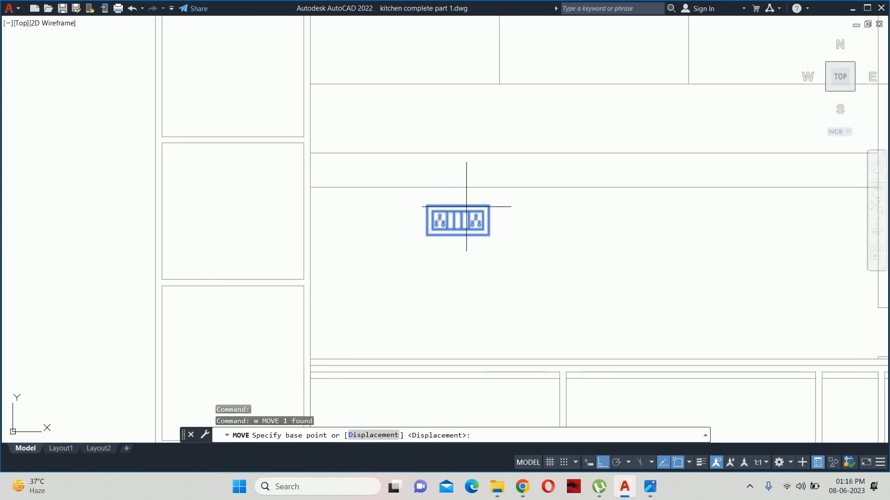
{"action": "scroll", "coordinate": [467, 207], "scroll_direction": "up", "scroll_amount": 3}
{"action": "left_click", "coordinate": [448, 207]}
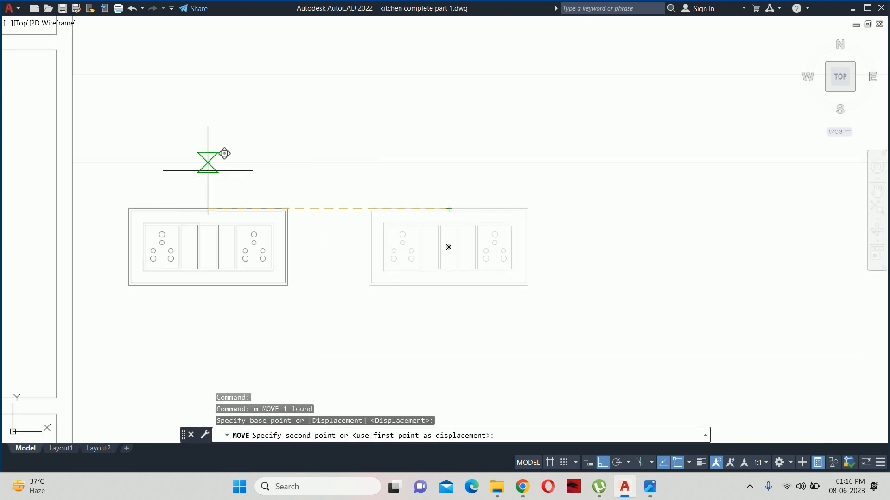
{"action": "left_click", "coordinate": [72, 162]}
{"action": "middle_click_drag", "start_coordinate": [132, 195], "coordinate": [328, 216]}
{"action": "key", "text": "Escape"}
Step: Move the socket block by its upper-left corner onto the corner where the tall shelf unit meets the horizontal line
{"action": "type", "text": "m"}
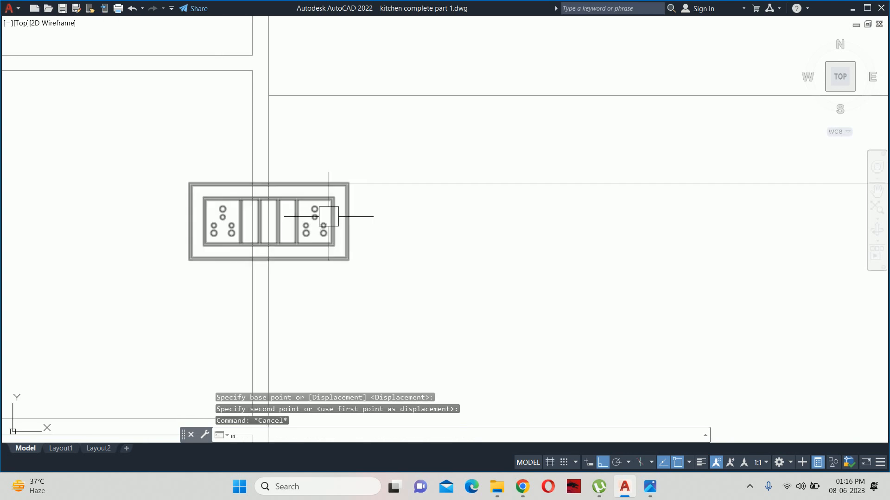
{"action": "key", "text": "Return"}
{"action": "left_click", "coordinate": [309, 216]}
{"action": "key", "text": "Return"}
{"action": "left_click", "coordinate": [189, 184]}
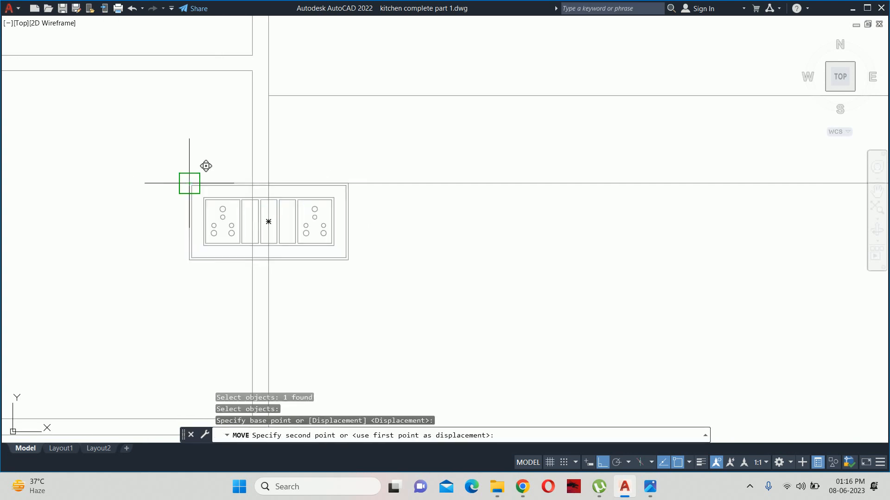
{"action": "scroll", "coordinate": [275, 184], "scroll_direction": "up", "scroll_amount": 4}
{"action": "scroll", "coordinate": [276, 184], "scroll_direction": "up", "scroll_amount": 1}
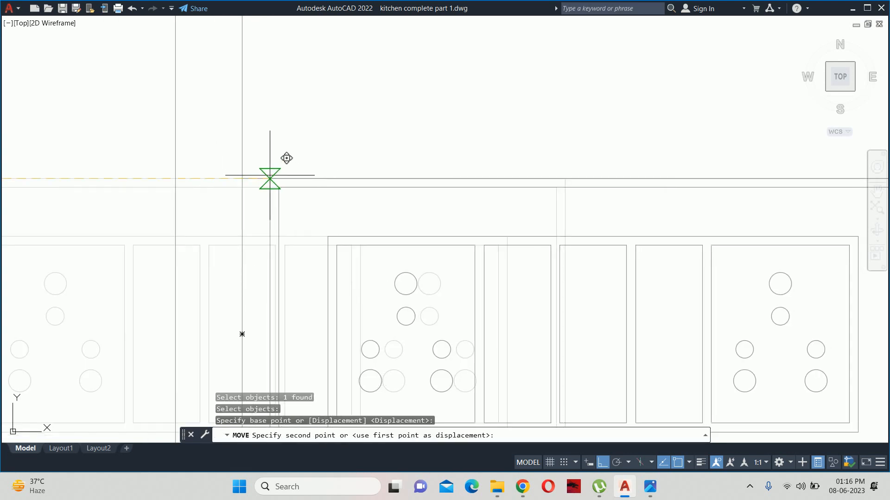
{"action": "left_click", "coordinate": [243, 179]}
{"action": "scroll", "coordinate": [301, 187], "scroll_direction": "down", "scroll_amount": 4}
{"action": "key", "text": "Escape"}
{"action": "key", "text": "Escape"}
{"action": "key", "text": "Escape"}
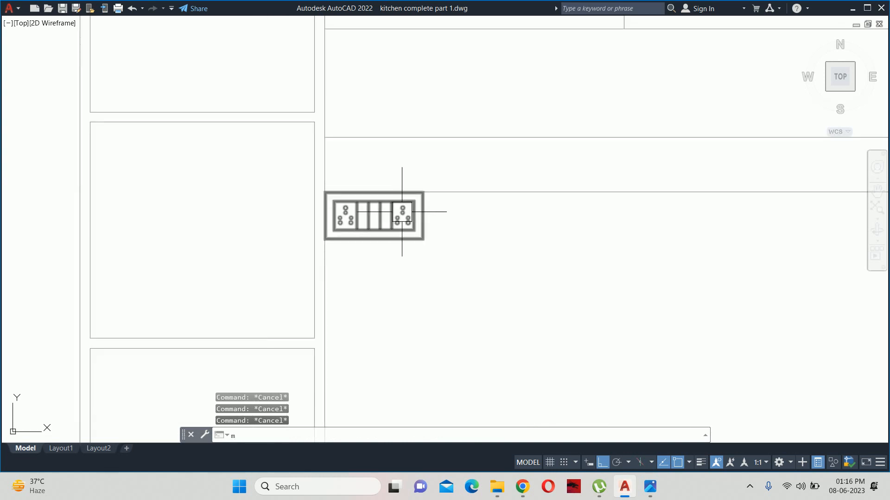
Step: Move the socket block 18" to the right, away from the tall shelf unit
{"action": "type", "text": "m"}
{"action": "key", "text": "Return"}
{"action": "left_click", "coordinate": [403, 215]}
{"action": "key", "text": "Return"}
{"action": "left_click", "coordinate": [392, 291]}
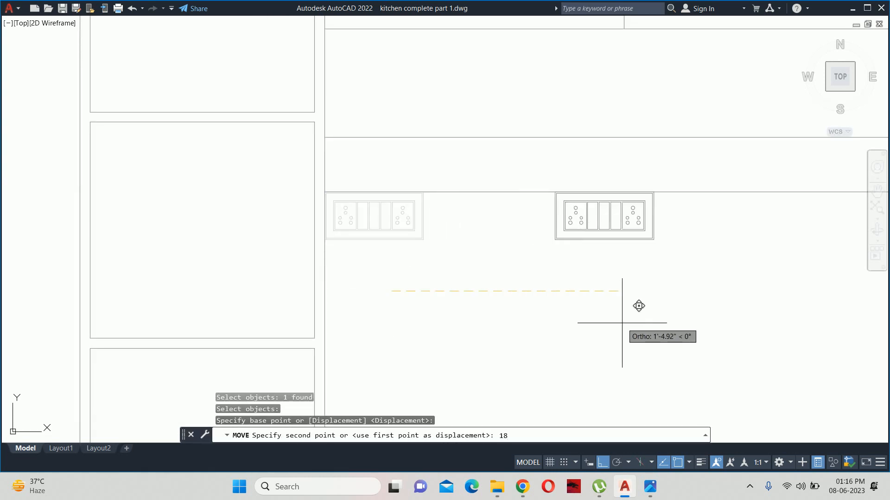
{"action": "key", "text": "Return"}
Step: Move the socket block 9" straight down on the backsplash
{"action": "left_click", "coordinate": [569, 237]}
{"action": "key", "text": "Return"}
{"action": "left_click", "coordinate": [506, 234]}
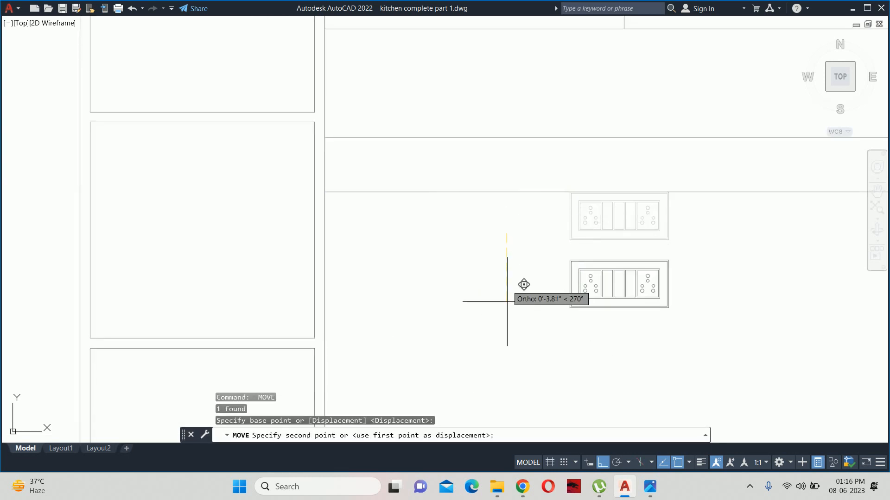
{"action": "type", "text": "9"}
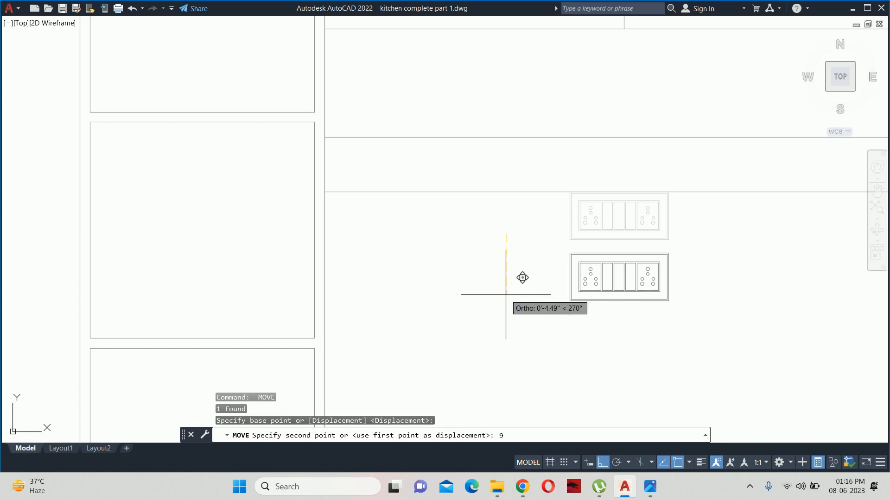
{"action": "key", "text": "Return"}
{"action": "key", "text": "Escape"}
{"action": "scroll", "coordinate": [517, 288], "scroll_direction": "down", "scroll_amount": 5}
{"action": "scroll", "coordinate": [591, 285], "scroll_direction": "up", "scroll_amount": 3}
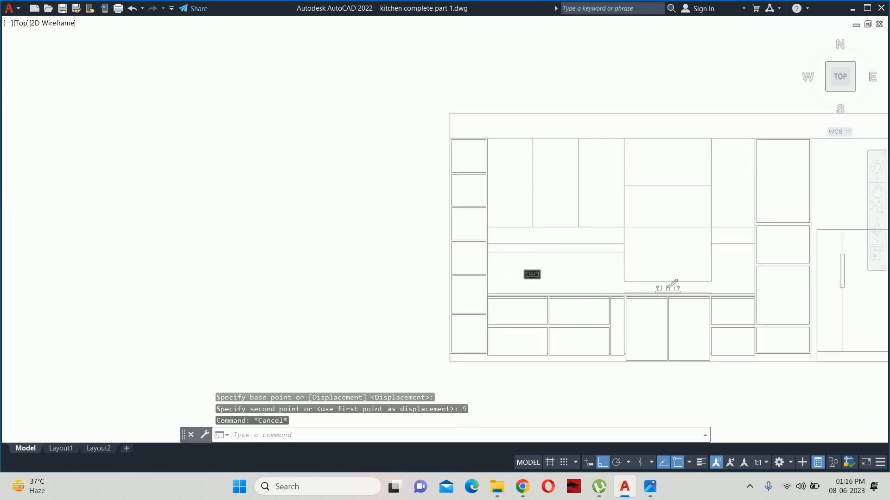
{"action": "key", "text": "Escape"}
{"action": "key", "text": "Escape"}
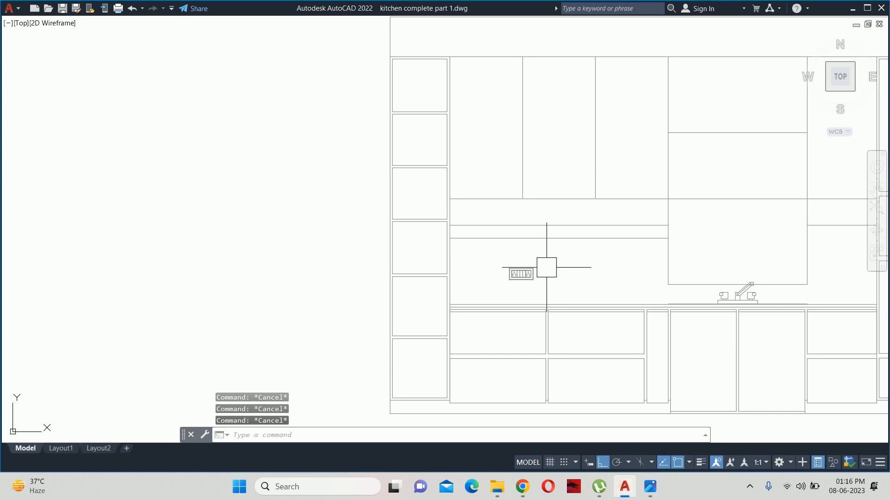
Step: Move the socket block 6" straight up on the backsplash, closer to the wall cabinets
{"action": "middle_click_drag", "start_coordinate": [549, 271], "coordinate": [414, 259]}
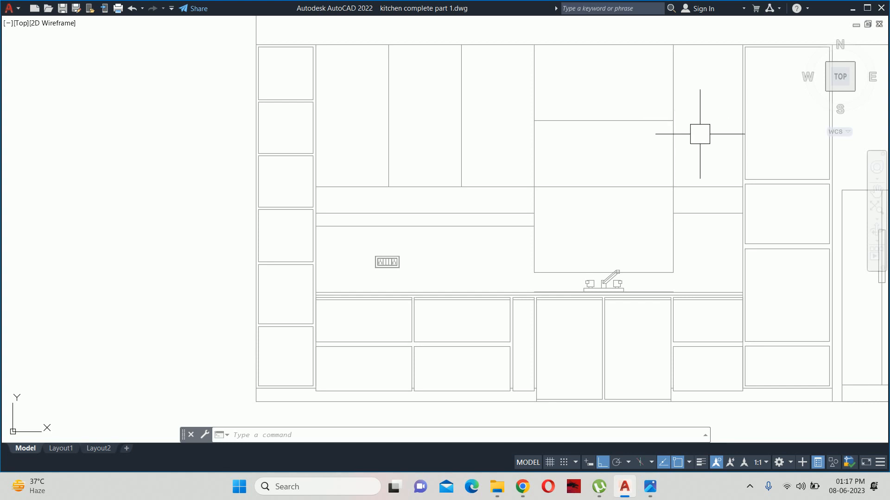
{"action": "scroll", "coordinate": [697, 138], "scroll_direction": "up", "scroll_amount": 2}
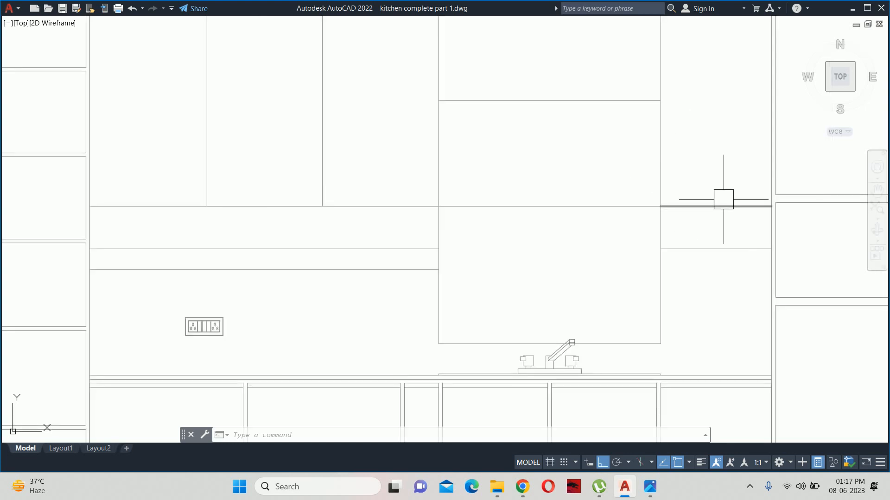
{"action": "scroll", "coordinate": [724, 199], "scroll_direction": "down", "scroll_amount": 2}
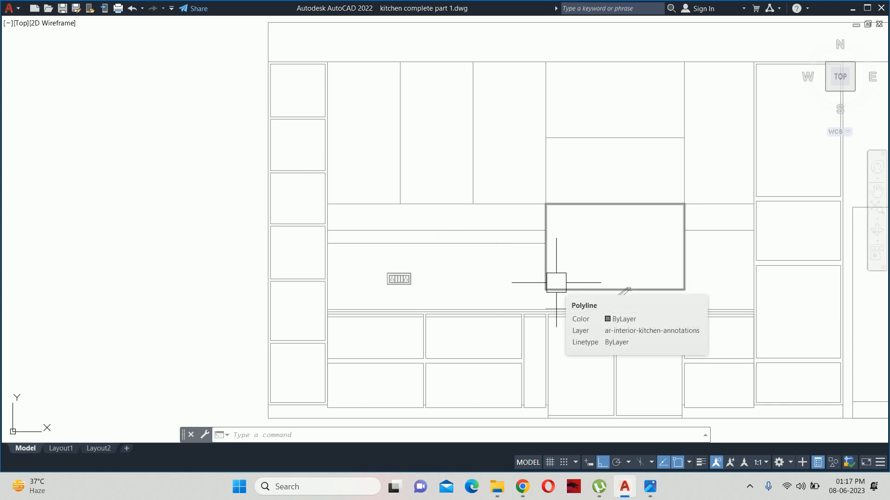
{"action": "type", "text": "m"}
{"action": "key", "text": "Return"}
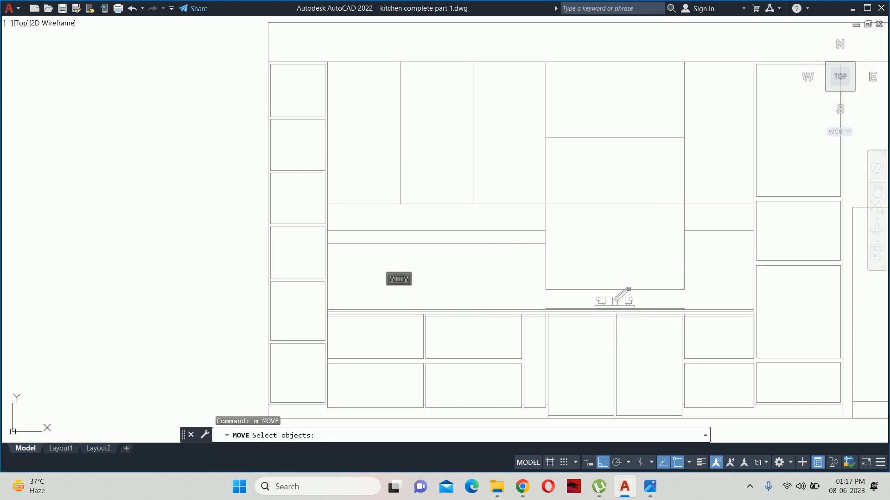
{"action": "scroll", "coordinate": [406, 271], "scroll_direction": "up", "scroll_amount": 4}
{"action": "left_click", "coordinate": [411, 281]}
{"action": "key", "text": "Return"}
{"action": "left_click", "coordinate": [482, 315]}
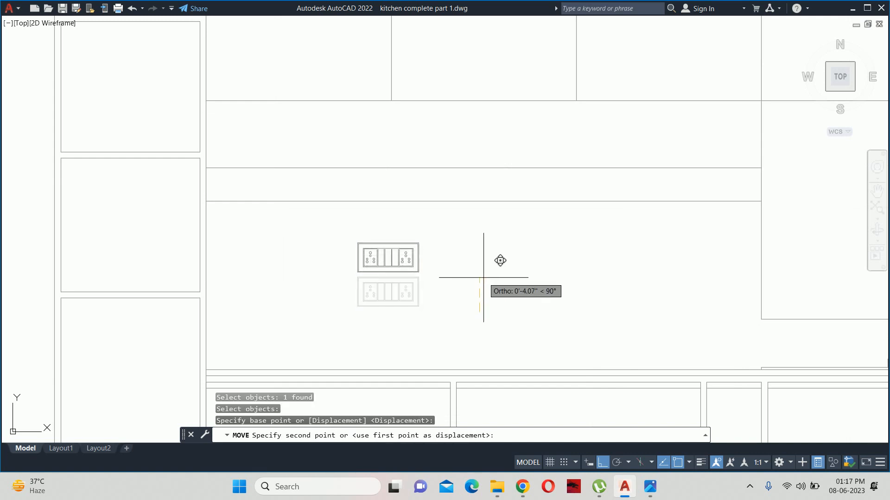
{"action": "key", "text": "Return"}
{"action": "key", "text": "Escape"}
{"action": "key", "text": "Escape"}
{"action": "key", "text": "Escape"}
{"action": "scroll", "coordinate": [473, 278], "scroll_direction": "down", "scroll_amount": 3}
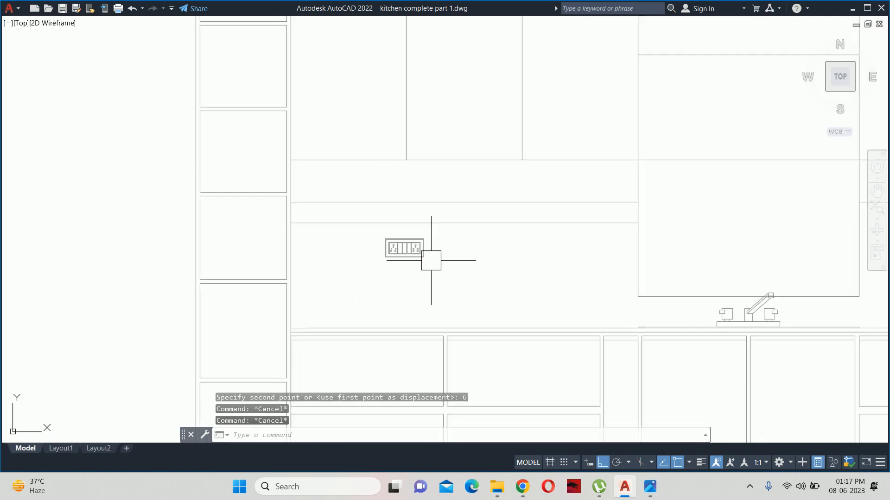
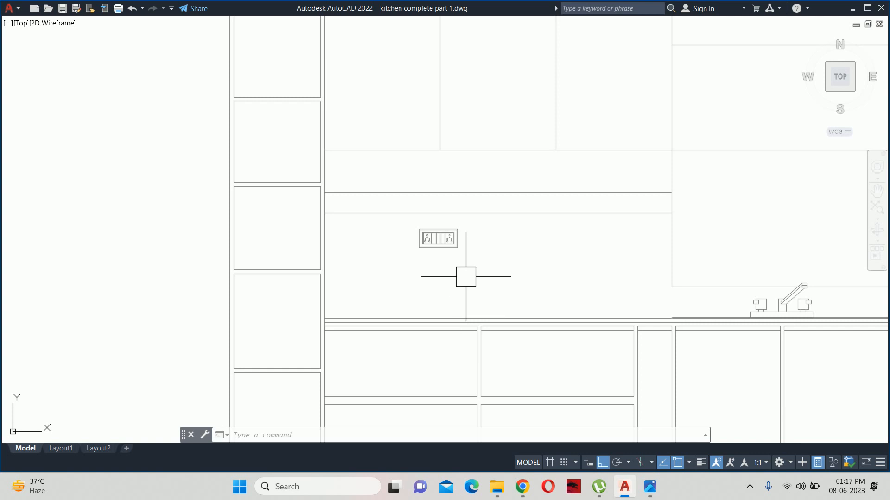
{"action": "key", "text": "Escape"}
{"action": "key", "text": "Escape"}
{"action": "key", "text": "Escape"}
{"action": "scroll", "coordinate": [452, 264], "scroll_direction": "down", "scroll_amount": 4}
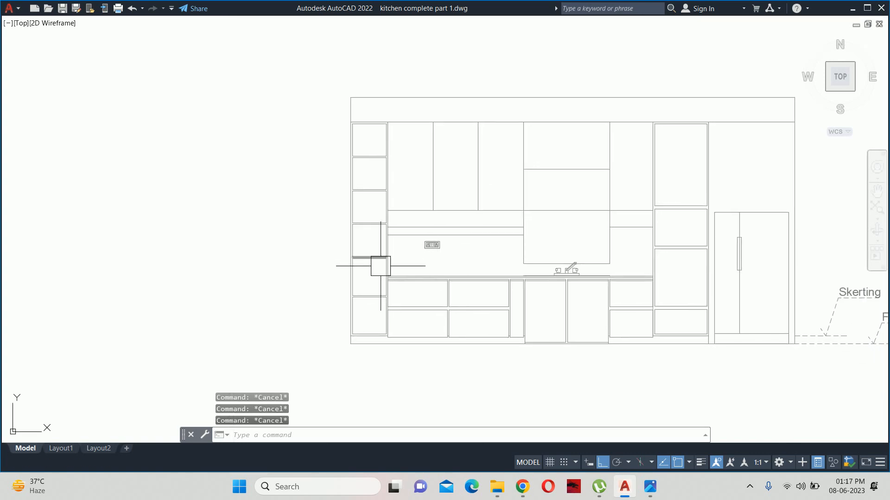
Step: Add a vertical linear dimension from the elevation's bottom-left corner to the countertop top line, placed outside the tall shelf unit
{"action": "type", "text": "dli"}
{"action": "key", "text": "Return"}
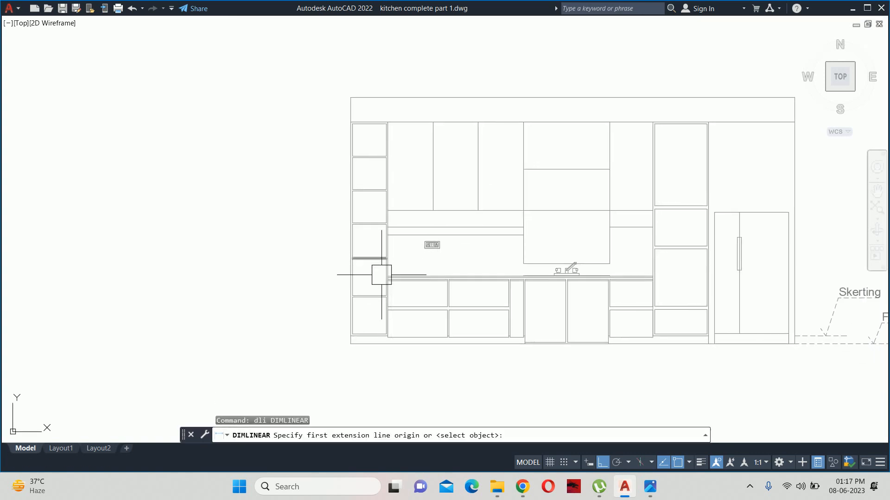
{"action": "middle_click_drag", "start_coordinate": [593, 364], "coordinate": [427, 312]}
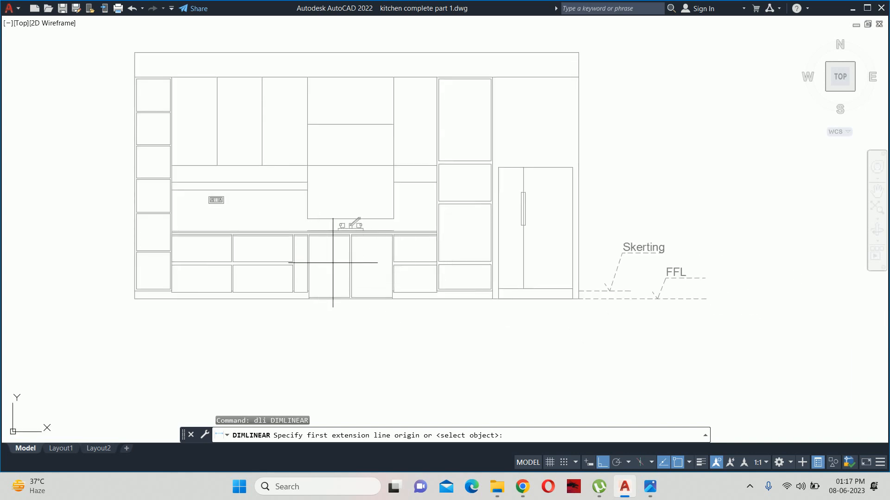
{"action": "scroll", "coordinate": [171, 248], "scroll_direction": "up", "scroll_amount": 1}
{"action": "middle_click_drag", "start_coordinate": [180, 272], "coordinate": [296, 256]}
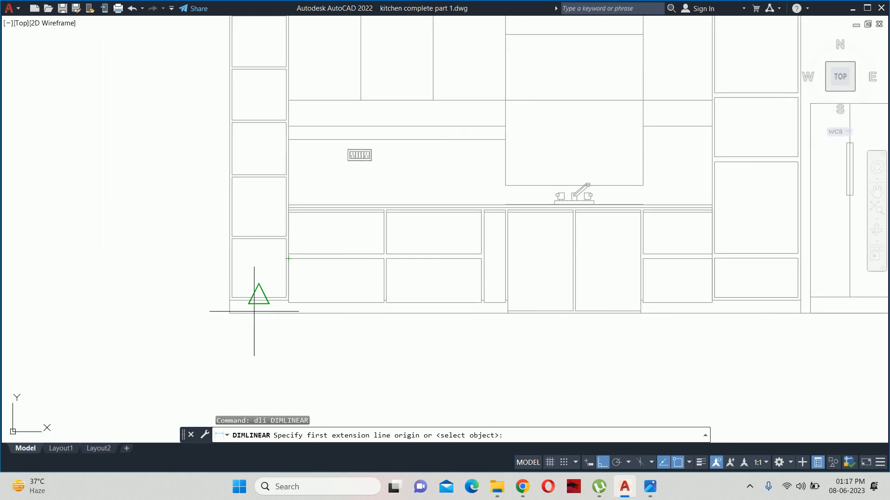
{"action": "left_click", "coordinate": [229, 314]}
{"action": "scroll", "coordinate": [256, 232], "scroll_direction": "up", "scroll_amount": 4}
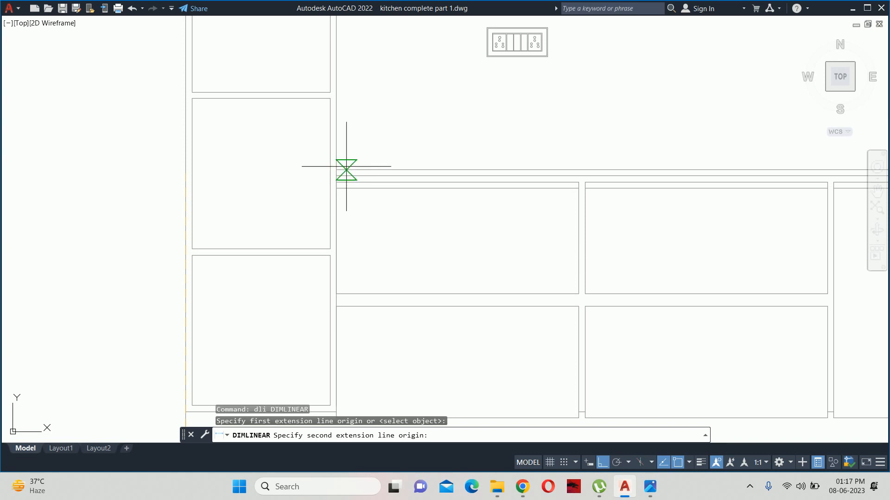
{"action": "left_click", "coordinate": [345, 166]}
{"action": "scroll", "coordinate": [222, 172], "scroll_direction": "down", "scroll_amount": 4}
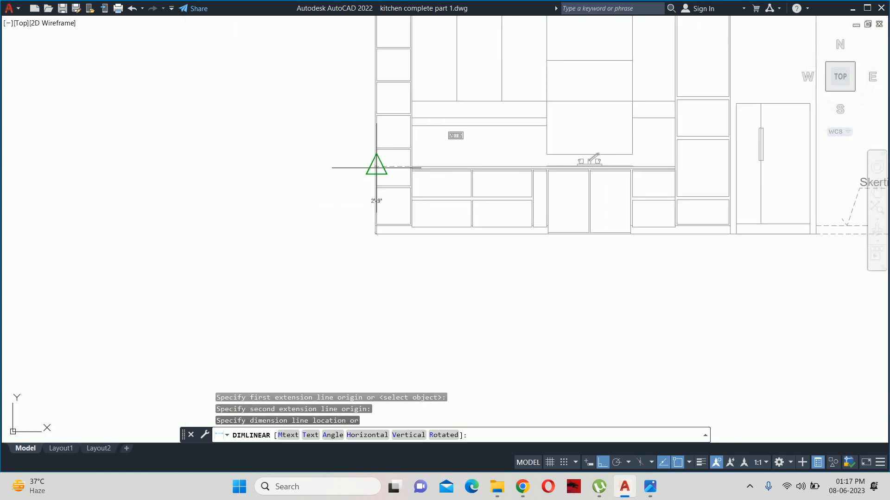
{"action": "scroll", "coordinate": [332, 218], "scroll_direction": "up", "scroll_amount": 2}
{"action": "left_click", "coordinate": [342, 199]}
{"action": "scroll", "coordinate": [341, 198], "scroll_direction": "down", "scroll_amount": 2}
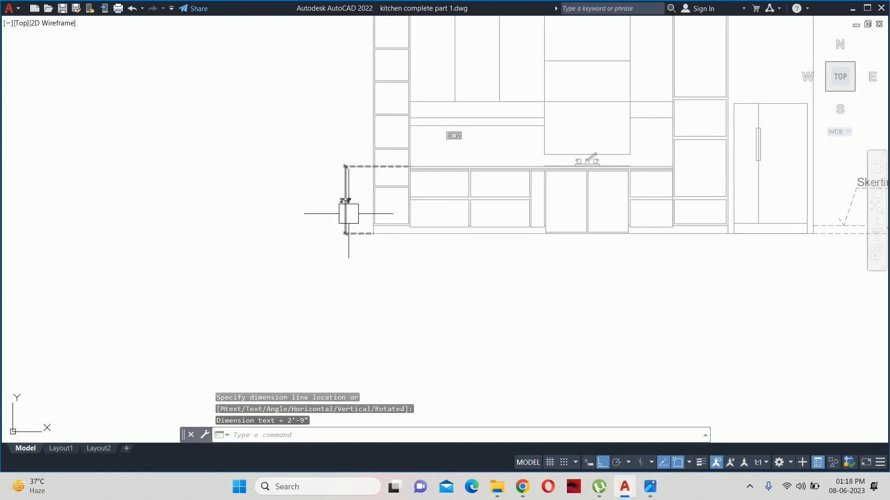
{"action": "left_click", "coordinate": [345, 233]}
{"action": "scroll", "coordinate": [354, 229], "scroll_direction": "up", "scroll_amount": 4}
{"action": "key", "text": "Escape"}
{"action": "key", "text": "Escape"}
{"action": "scroll", "coordinate": [268, 224], "scroll_direction": "down", "scroll_amount": 2}
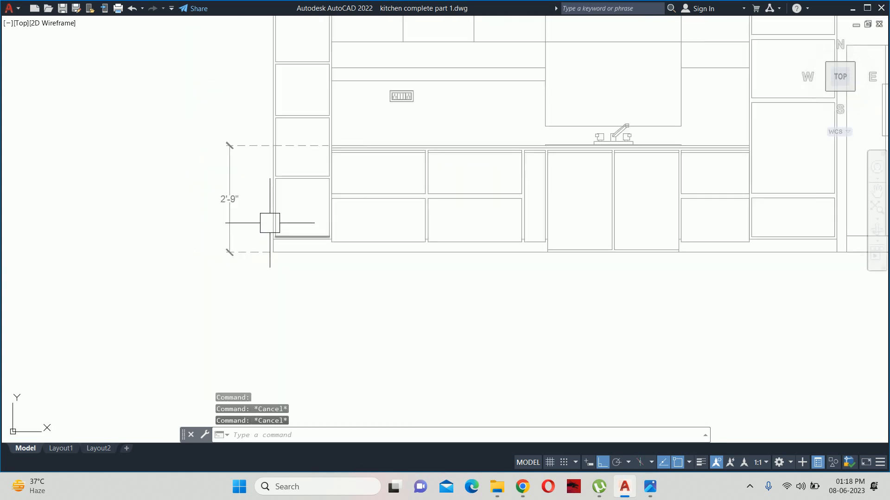
{"action": "scroll", "coordinate": [258, 218], "scroll_direction": "down", "scroll_amount": 2}
{"action": "scroll", "coordinate": [268, 286], "scroll_direction": "up", "scroll_amount": 2}
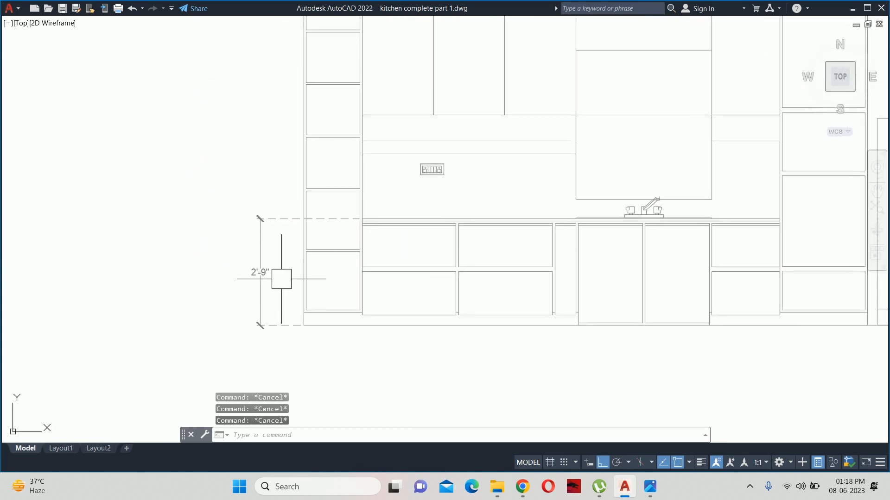
Step: Continue the vertical dimension chain from the countertop to the two horizontal lines below the wall cabinets
{"action": "type", "text": "dco"}
{"action": "key", "text": "Return"}
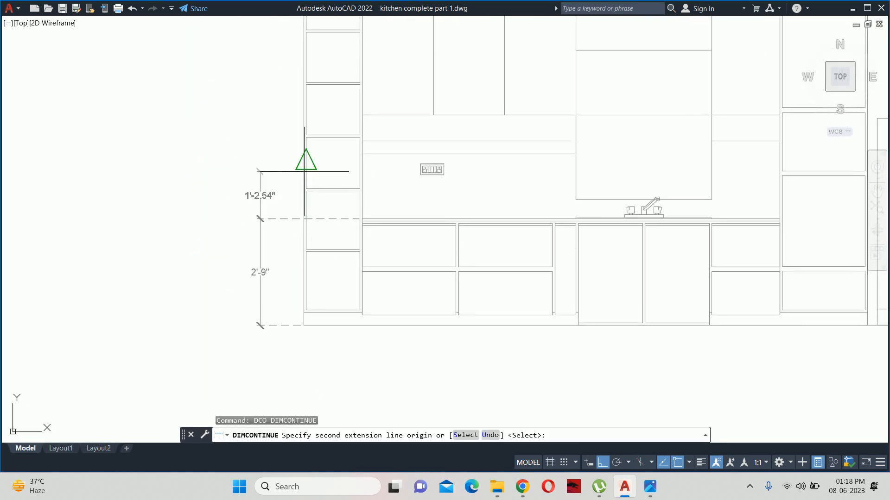
{"action": "scroll", "coordinate": [333, 137], "scroll_direction": "up", "scroll_amount": 4}
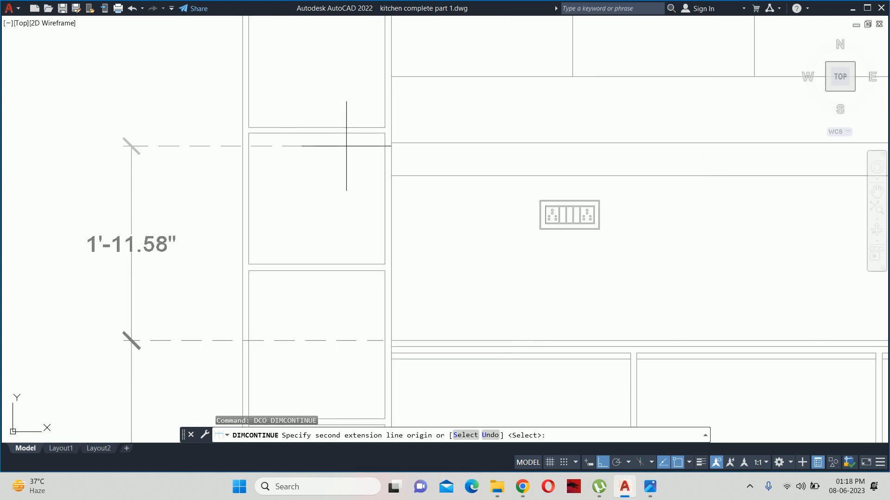
{"action": "left_click", "coordinate": [391, 175]}
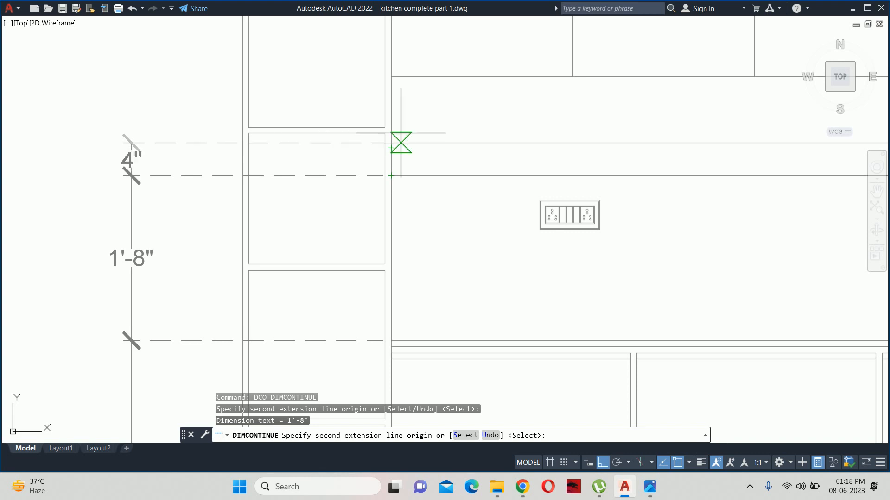
{"action": "left_click", "coordinate": [392, 143]}
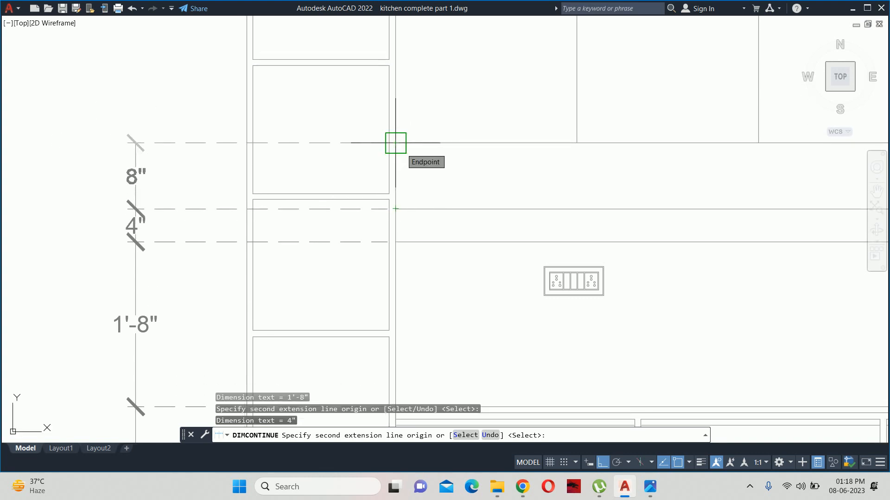
{"action": "scroll", "coordinate": [395, 142], "scroll_direction": "down", "scroll_amount": 4}
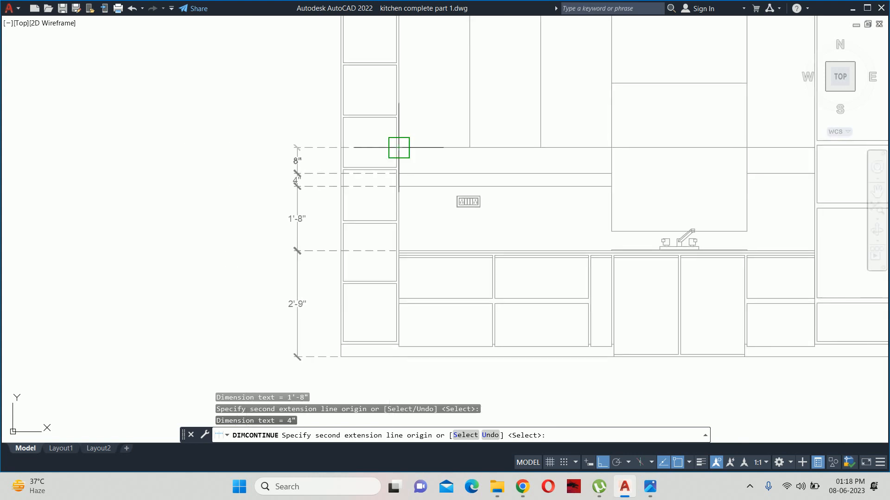
{"action": "key", "text": "Escape"}
{"action": "key", "text": "Escape"}
Step: Delete the lower horizontal line above the socket and the two continued dimensions above the countertop dimension
{"action": "left_click", "coordinate": [297, 185]}
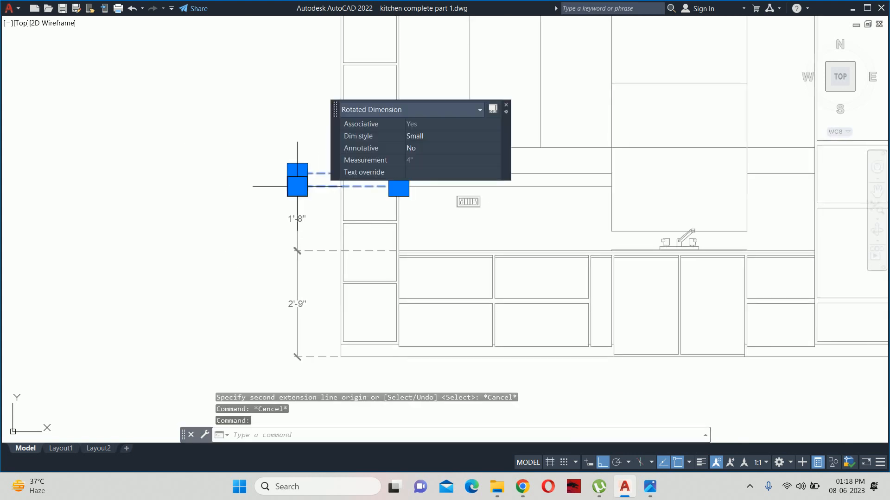
{"action": "key", "text": "Delete"}
{"action": "scroll", "coordinate": [439, 208], "scroll_direction": "up", "scroll_amount": 2}
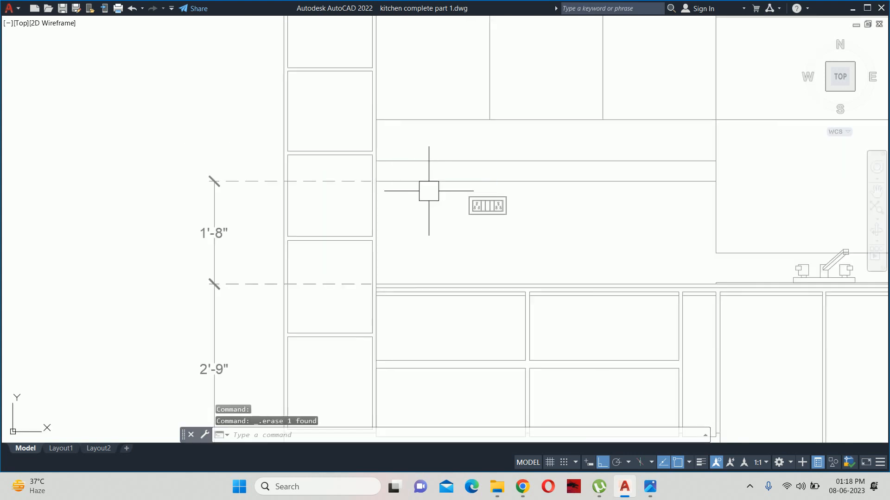
{"action": "left_click", "coordinate": [431, 186]}
{"action": "key", "text": "Delete"}
{"action": "scroll", "coordinate": [329, 195], "scroll_direction": "down", "scroll_amount": 2}
{"action": "left_click", "coordinate": [313, 185]}
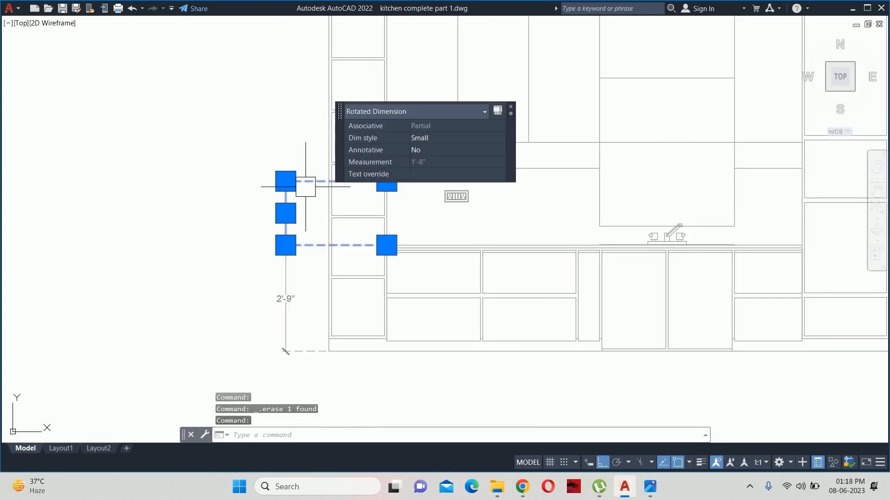
{"action": "key", "text": "Delete"}
Step: Continue the countertop height dimension up to the remaining horizontal backsplash line and the bottom of the wall cabinets
{"action": "type", "text": "dco"}
{"action": "key", "text": "Return"}
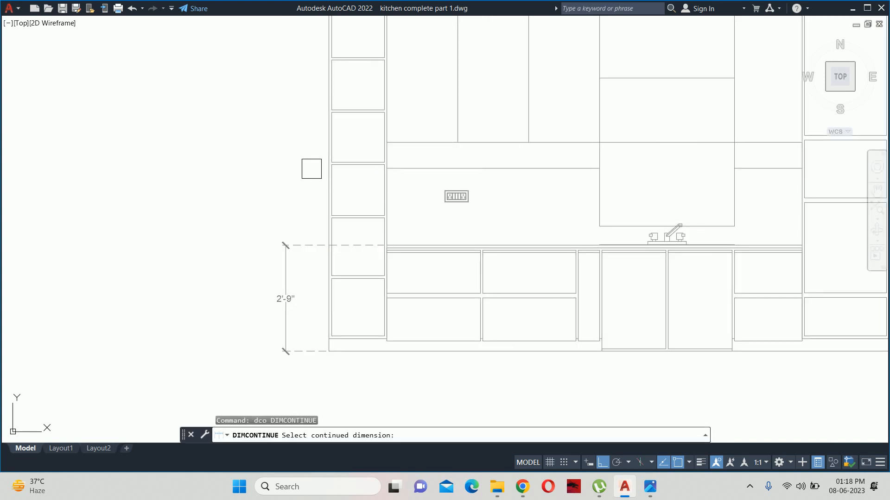
{"action": "left_click", "coordinate": [287, 247]}
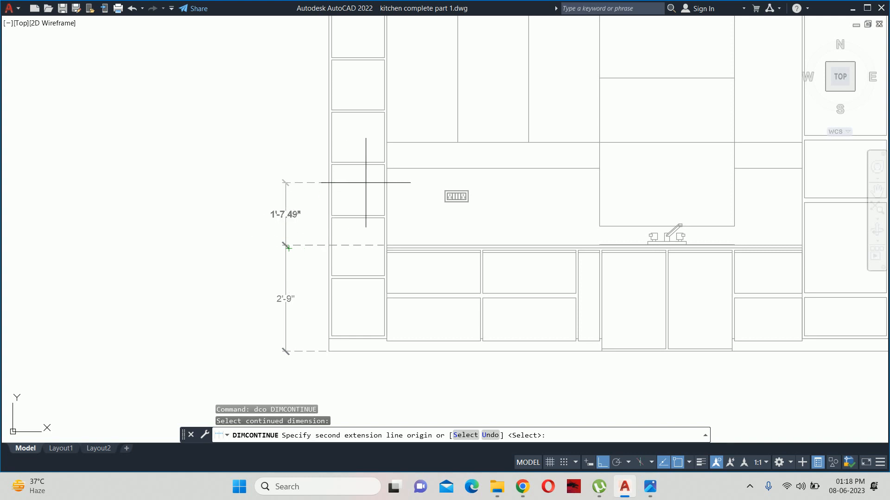
{"action": "scroll", "coordinate": [390, 169], "scroll_direction": "up", "scroll_amount": 4}
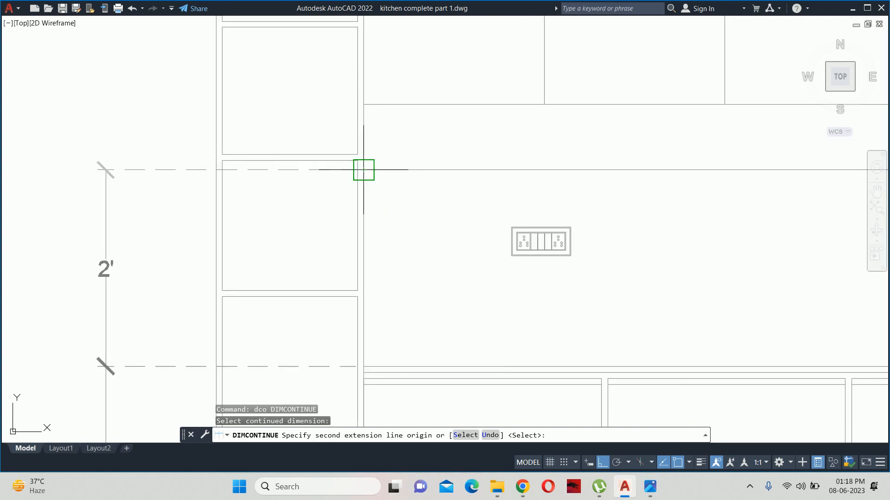
{"action": "left_click", "coordinate": [363, 169]}
{"action": "middle_click_drag", "start_coordinate": [379, 150], "coordinate": [385, 238]}
{"action": "left_click", "coordinate": [370, 191]}
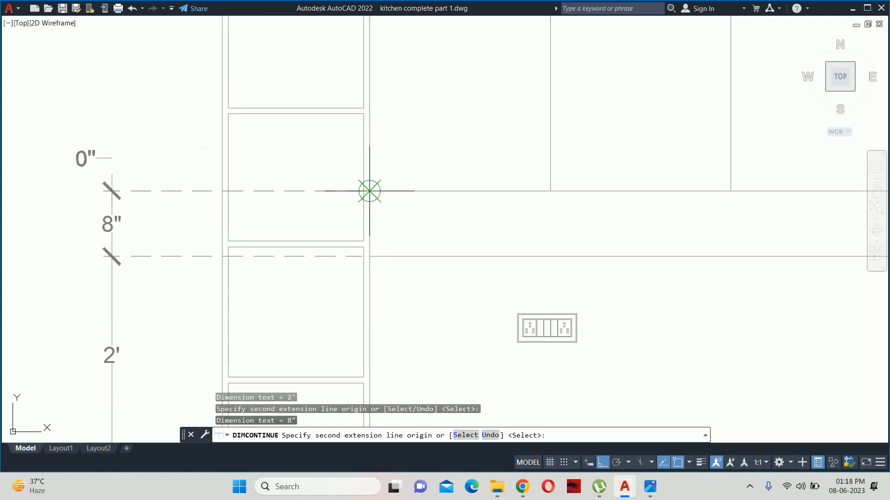
Step: Extend the vertical dimension chain to the top of the wall cabinets and the top edge of the elevation
{"action": "scroll", "coordinate": [369, 135], "scroll_direction": "down", "scroll_amount": 1}
{"action": "middle_click_drag", "start_coordinate": [369, 134], "coordinate": [405, 314]}
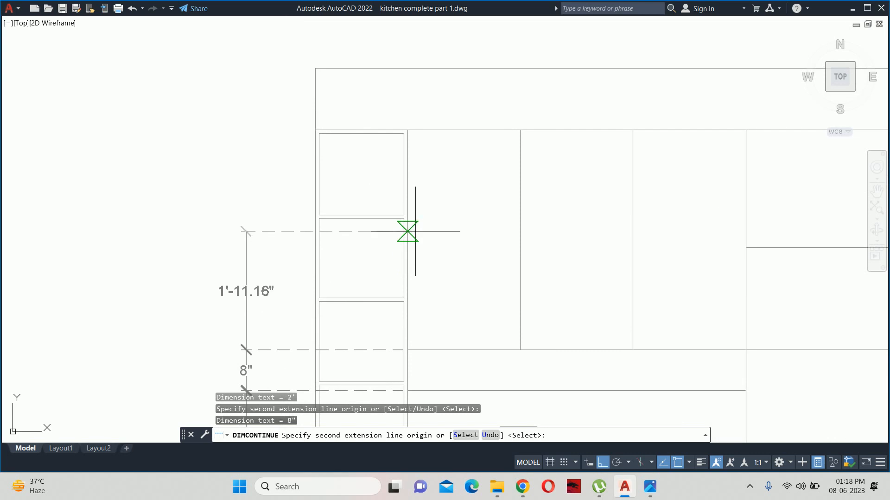
{"action": "left_click", "coordinate": [407, 129]}
{"action": "left_click", "coordinate": [314, 68]}
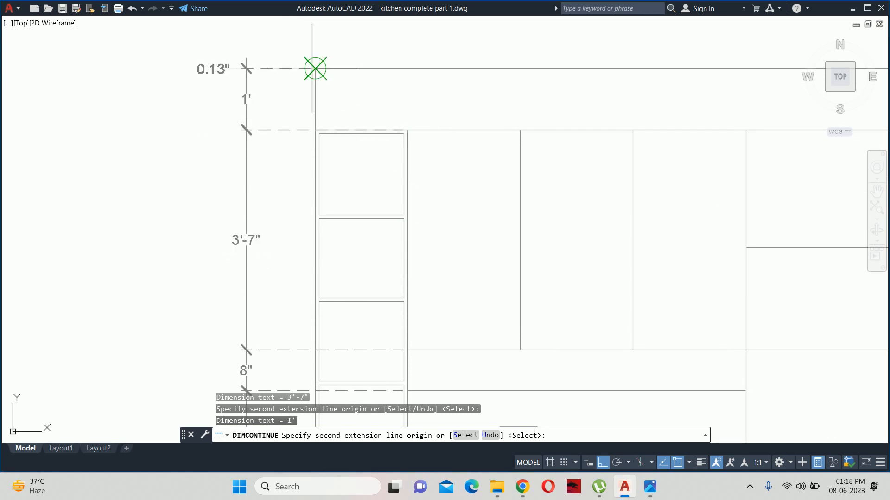
{"action": "key", "text": "Escape"}
{"action": "key", "text": "Escape"}
{"action": "key", "text": "Escape"}
{"action": "key", "text": "Escape"}
Step: Check the vertical distance from the socket's upper-left corner to the horizontal line above it using a linear dimension
{"action": "scroll", "coordinate": [472, 248], "scroll_direction": "down", "scroll_amount": 3}
{"action": "scroll", "coordinate": [430, 258], "scroll_direction": "up", "scroll_amount": 3}
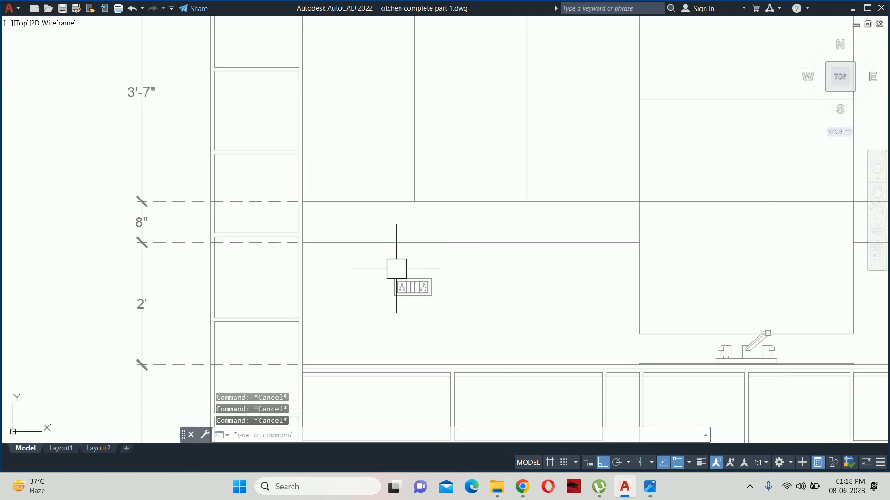
{"action": "key", "text": "Return"}
{"action": "scroll", "coordinate": [394, 268], "scroll_direction": "up", "scroll_amount": 4}
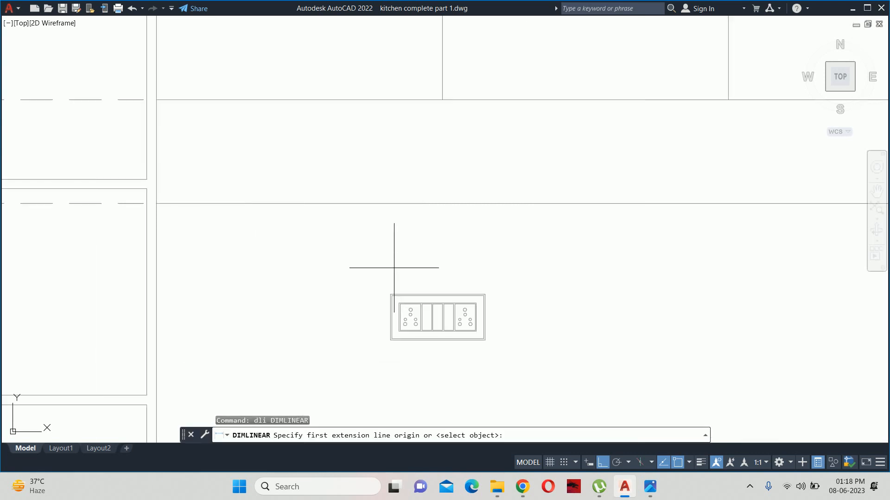
{"action": "left_click", "coordinate": [391, 296]}
{"action": "left_click", "coordinate": [391, 203]}
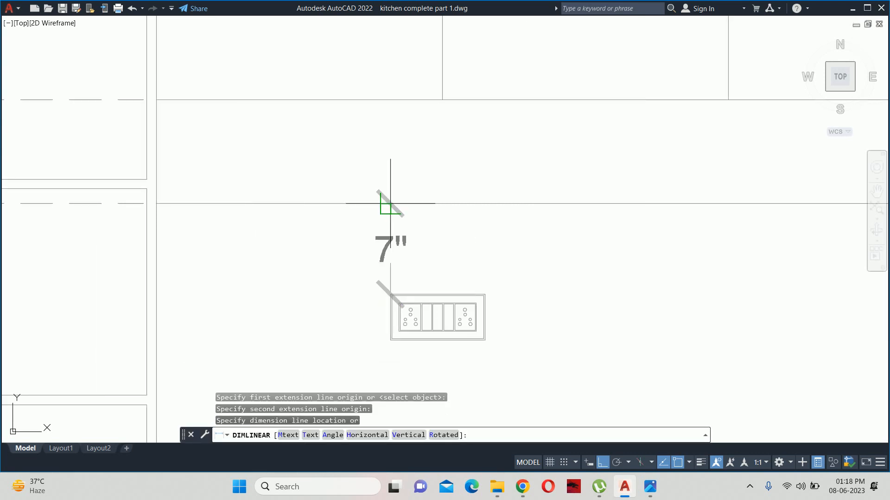
{"action": "key", "text": "Escape"}
Step: Use Stretch to shift the whole socket block 2" straight down on the backsplash
{"action": "type", "text": "s"}
{"action": "key", "text": "Return"}
{"action": "left_click", "coordinate": [553, 375]}
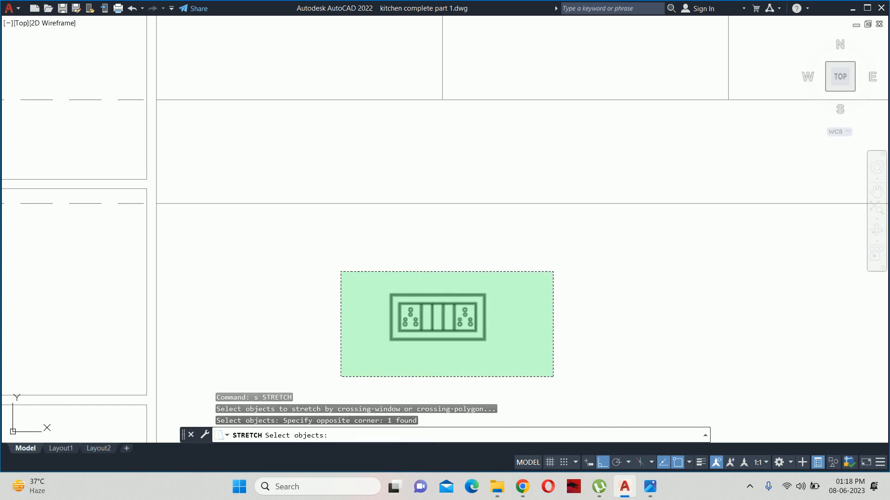
{"action": "left_click", "coordinate": [339, 270]}
{"action": "key", "text": "Return"}
{"action": "left_click", "coordinate": [609, 299]}
{"action": "type", "text": "2"}
{"action": "key", "text": "Return"}
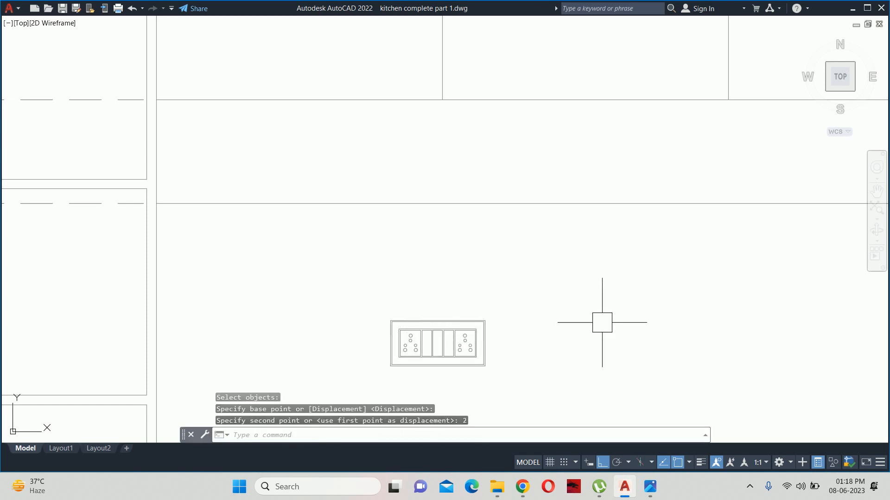
{"action": "key", "text": "Escape"}
{"action": "key", "text": "Escape"}
{"action": "scroll", "coordinate": [601, 322], "scroll_direction": "down", "scroll_amount": 4}
{"action": "scroll", "coordinate": [541, 295], "scroll_direction": "down", "scroll_amount": 6}
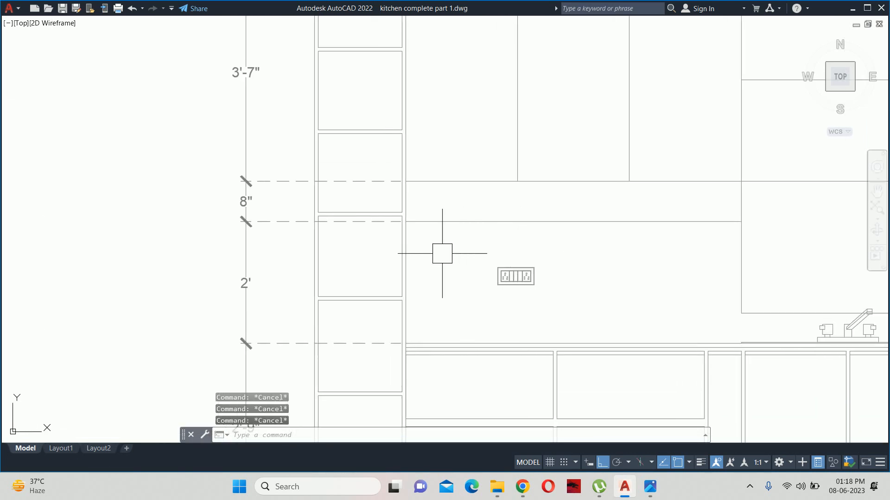
Step: Add a horizontal linear dimension across the tall shelf unit's width, placed above the elevation
{"action": "scroll", "coordinate": [470, 265], "scroll_direction": "up", "scroll_amount": 3}
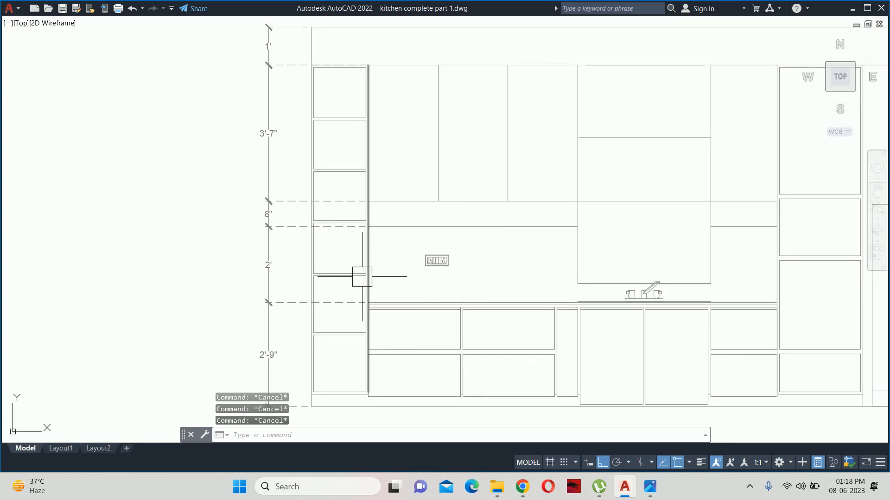
{"action": "middle_click_drag", "start_coordinate": [360, 217], "coordinate": [351, 270]}
{"action": "type", "text": "dli"}
{"action": "key", "text": "Return"}
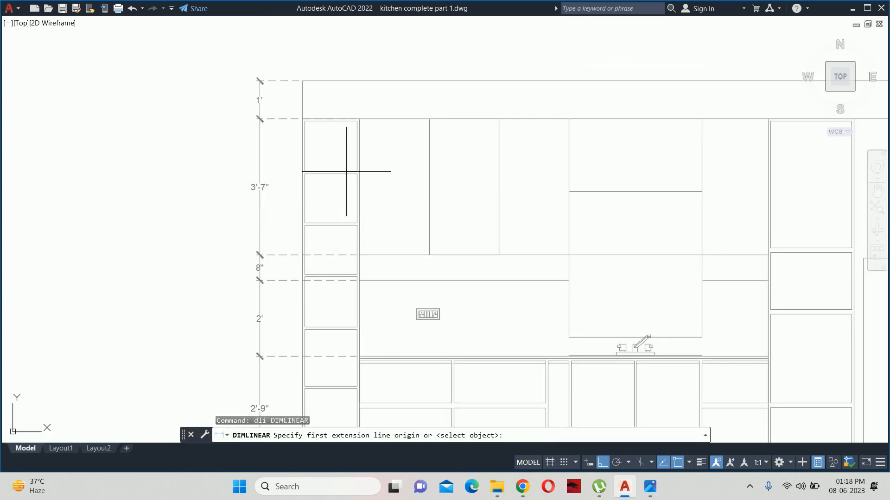
{"action": "scroll", "coordinate": [348, 169], "scroll_direction": "up", "scroll_amount": 2}
{"action": "left_click", "coordinate": [297, 169]}
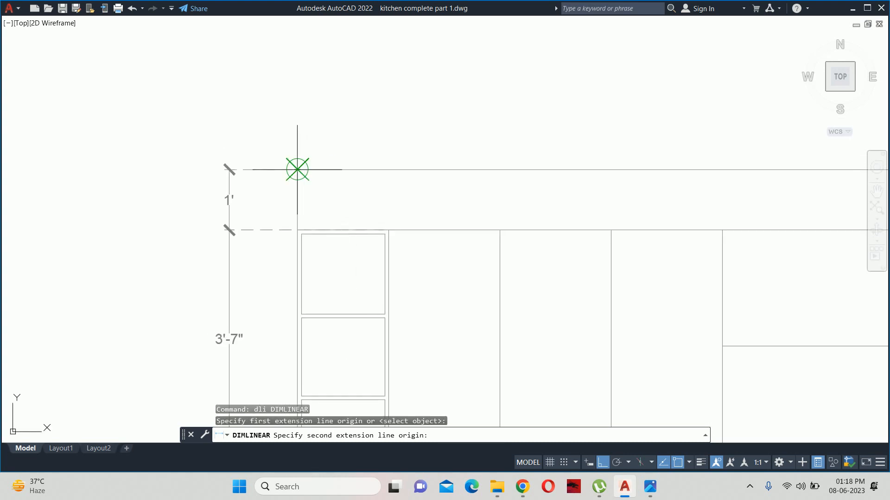
{"action": "left_click", "coordinate": [388, 230]}
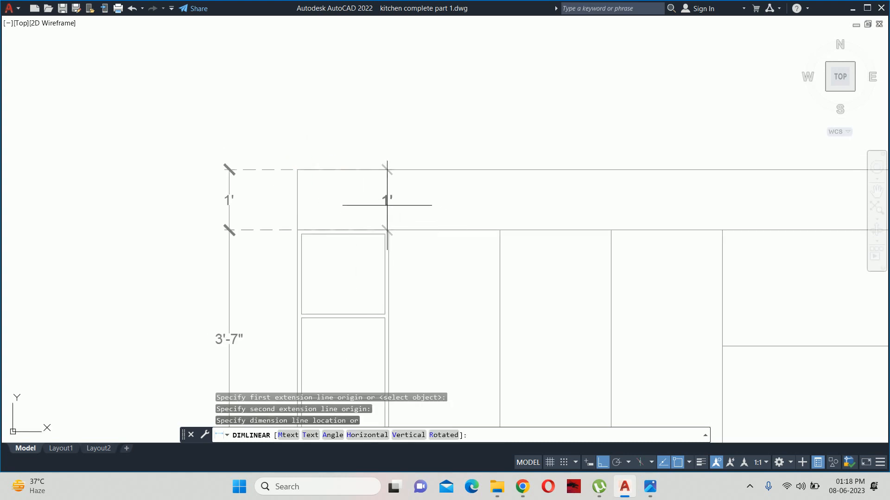
{"action": "left_click", "coordinate": [359, 136]}
{"action": "key", "text": "Escape"}
{"action": "key", "text": "Escape"}
{"action": "key", "text": "Escape"}
Step: Continue the upper horizontal dimension chain across the three wall cabinets beside the tall shelf unit
{"action": "type", "text": "d"}
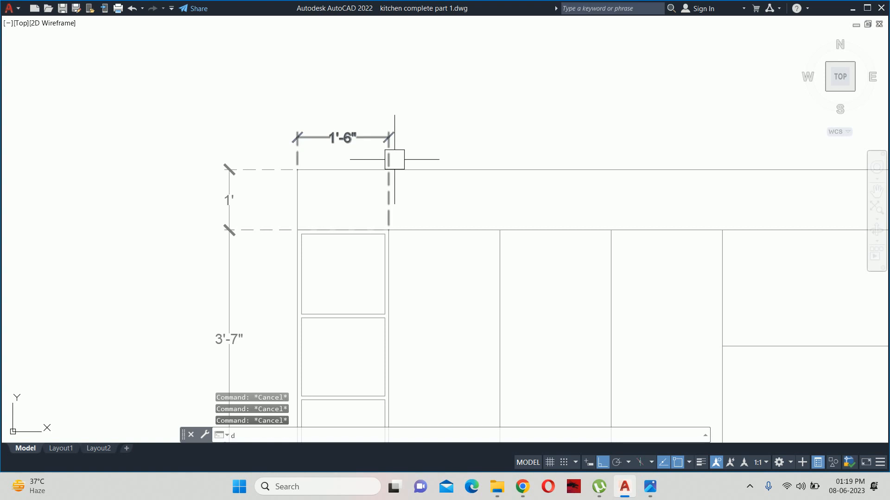
{"action": "type", "text": "co"}
{"action": "key", "text": "Return"}
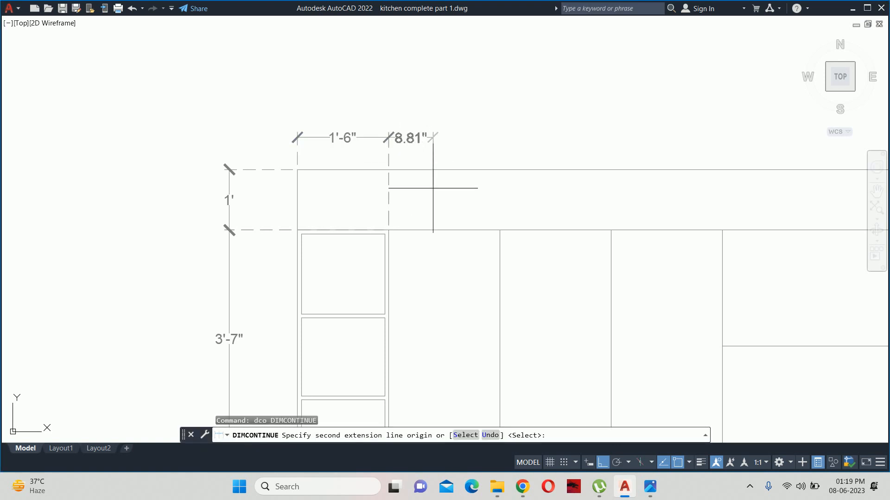
{"action": "left_click", "coordinate": [500, 230]}
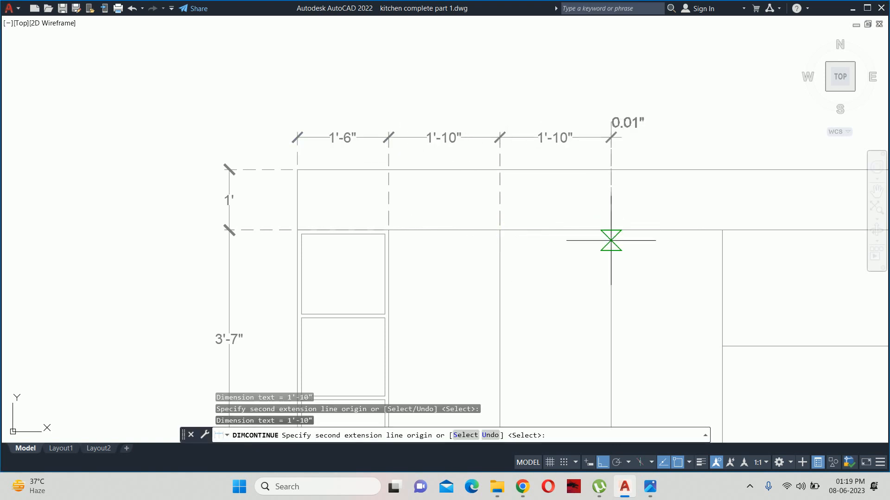
{"action": "left_click", "coordinate": [722, 229]}
Step: Extend the upper dimension chain over the hood section, the adjacent cabinet, the tall unit and the fridge bay to the elevation's end
{"action": "middle_click_drag", "start_coordinate": [722, 230], "coordinate": [377, 218]}
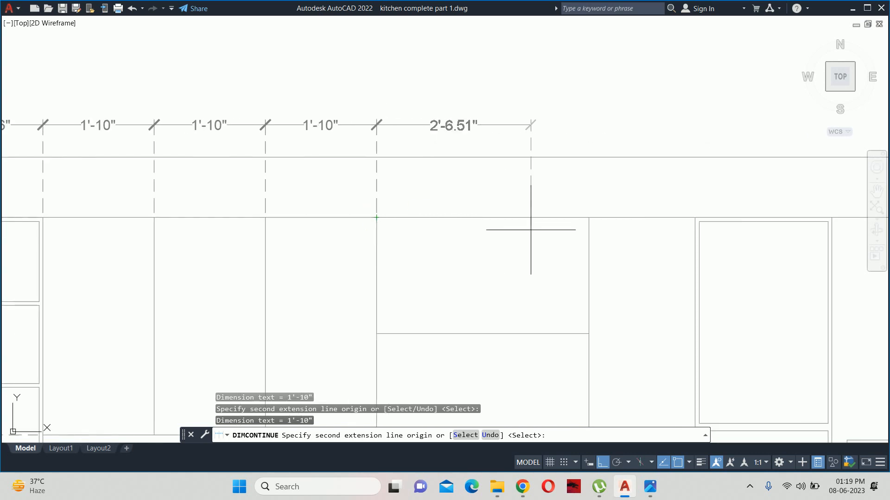
{"action": "left_click", "coordinate": [589, 217]}
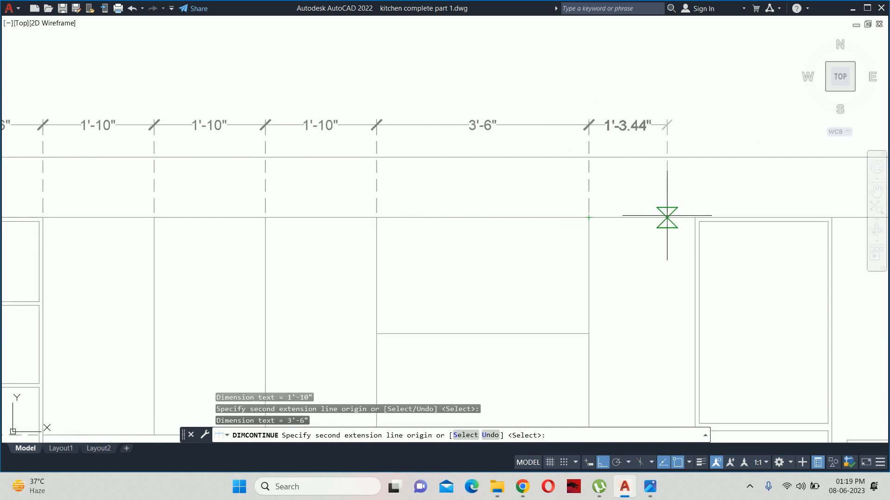
{"action": "left_click", "coordinate": [694, 217]}
{"action": "middle_click_drag", "start_coordinate": [764, 213], "coordinate": [603, 220]}
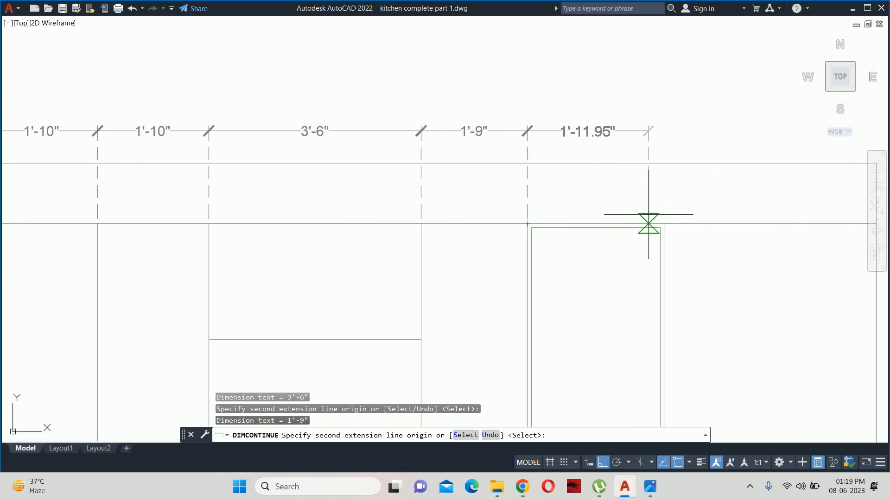
{"action": "left_click", "coordinate": [663, 224]}
{"action": "mouse_move", "coordinate": [735, 218]}
{"action": "middle_mouse_down"}
{"action": "mouse_move", "coordinate": [550, 229]}
{"action": "mouse_move", "coordinate": [566, 180]}
{"action": "middle_mouse_up"}
{"action": "left_click", "coordinate": [687, 232]}
{"action": "key", "text": "Escape"}
{"action": "key", "text": "Escape"}
{"action": "key", "text": "Escape"}
Step: Add a horizontal linear dimension across the tall shelf unit's base, placed below the floor line
{"action": "scroll", "coordinate": [579, 227], "scroll_direction": "down", "scroll_amount": 4}
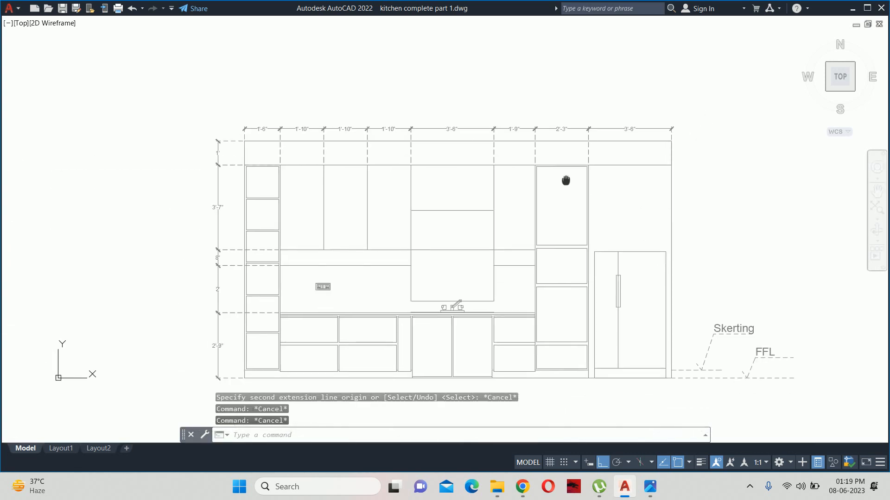
{"action": "scroll", "coordinate": [566, 180], "scroll_direction": "down", "scroll_amount": 1}
{"action": "scroll", "coordinate": [423, 269], "scroll_direction": "up", "scroll_amount": 2}
{"action": "middle_click_drag", "start_coordinate": [381, 297], "coordinate": [394, 225]}
{"action": "key", "text": "Escape"}
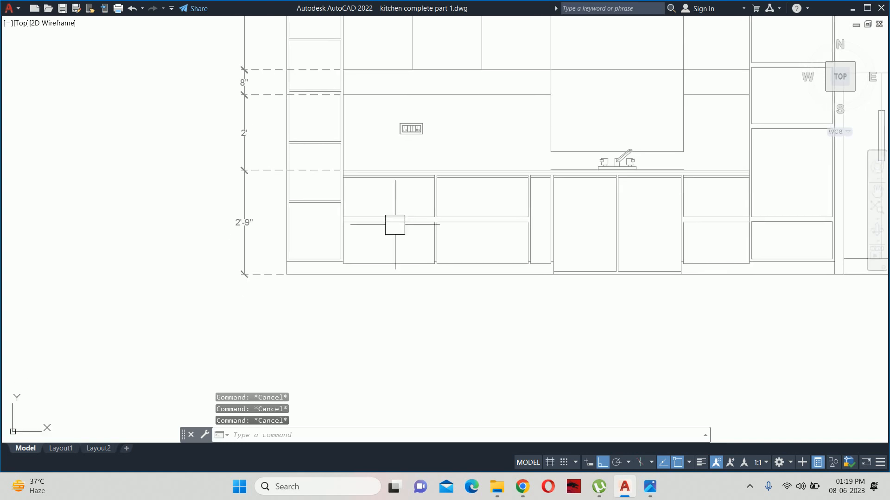
{"action": "type", "text": "dli"}
{"action": "key", "text": "Return"}
{"action": "scroll", "coordinate": [284, 258], "scroll_direction": "up", "scroll_amount": 2}
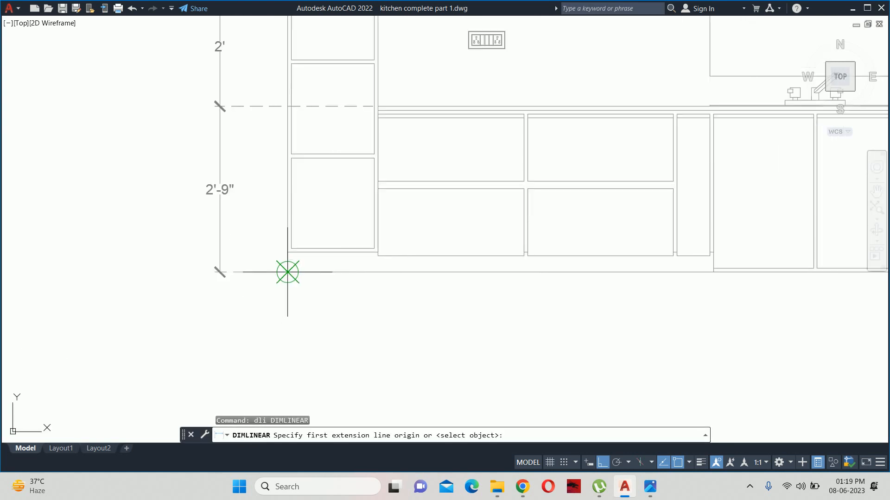
{"action": "left_click", "coordinate": [288, 272]}
{"action": "scroll", "coordinate": [371, 272], "scroll_direction": "up", "scroll_amount": 2}
{"action": "left_click", "coordinate": [374, 235]}
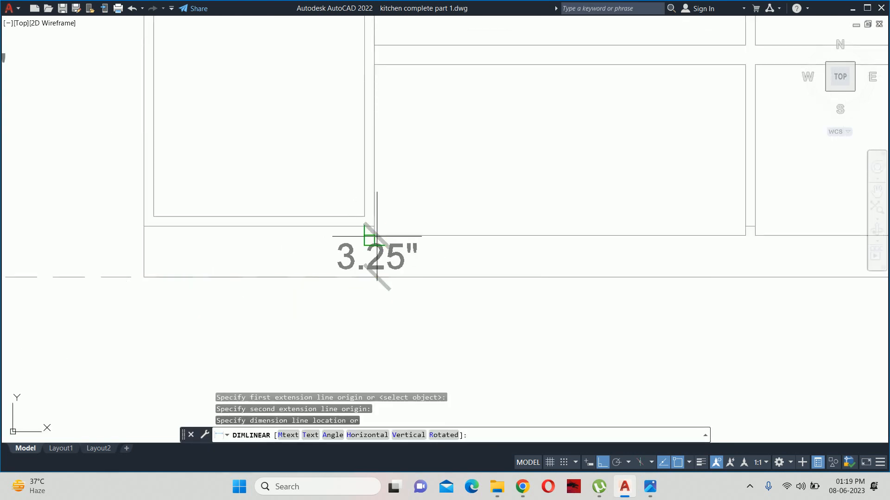
{"action": "left_click", "coordinate": [311, 328]}
Step: Continue the lower dimension chain across both drawer stacks, the narrow base unit and the gaps between them, up to the sink cabinet
{"action": "type", "text": "d"}
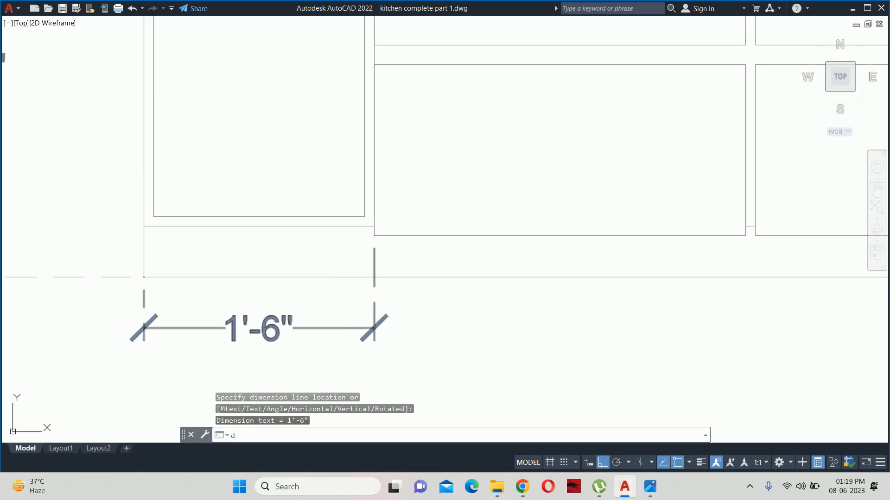
{"action": "type", "text": "co"}
{"action": "key", "text": "Return"}
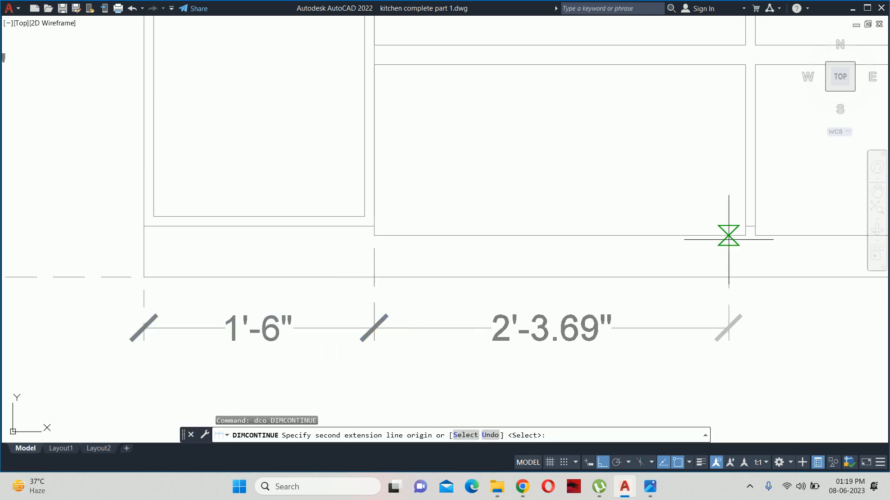
{"action": "left_click", "coordinate": [745, 236]}
{"action": "middle_click_drag", "start_coordinate": [745, 235], "coordinate": [448, 248]}
{"action": "scroll", "coordinate": [452, 254], "scroll_direction": "up", "scroll_amount": 2}
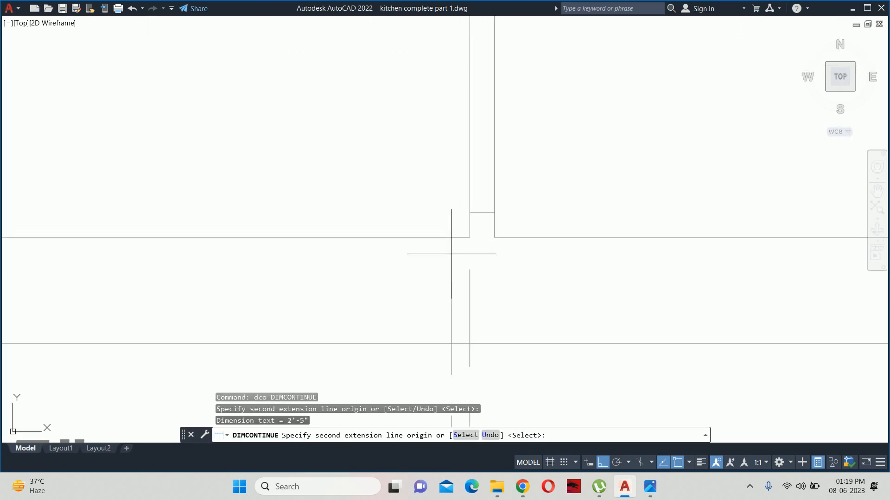
{"action": "scroll", "coordinate": [513, 255], "scroll_direction": "down", "scroll_amount": 3}
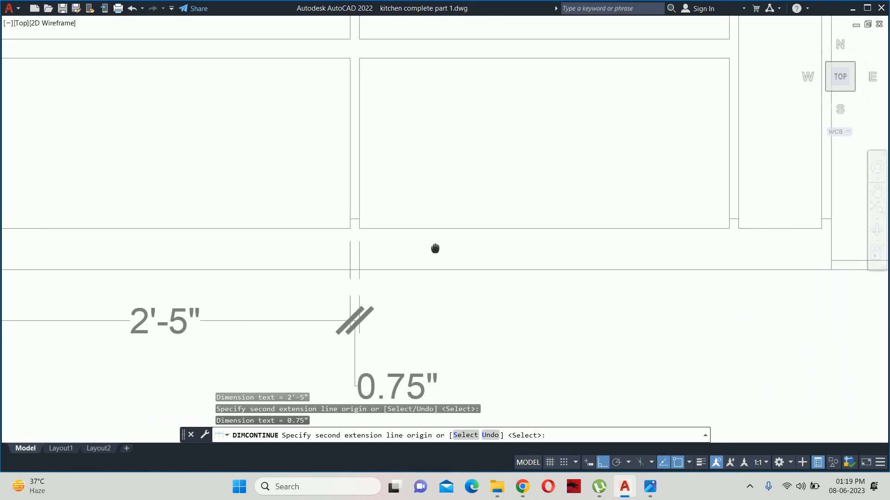
{"action": "left_click", "coordinate": [724, 225]}
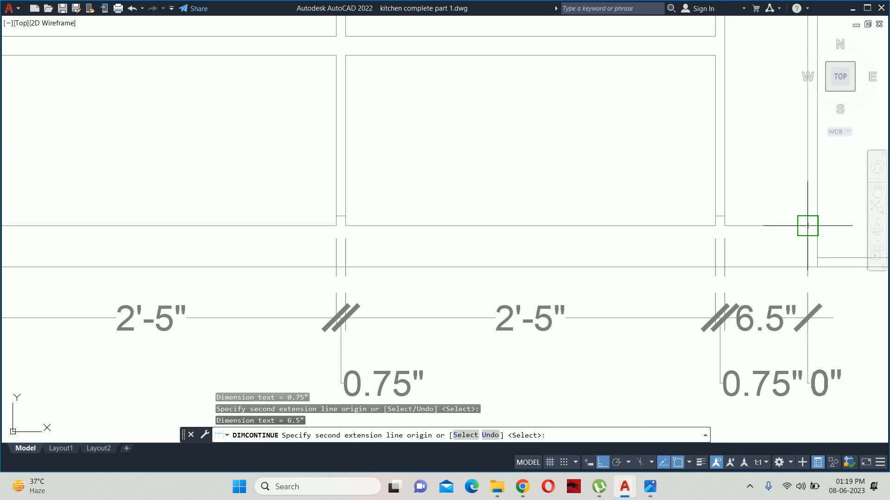
{"action": "left_click", "coordinate": [817, 260]}
Step: Extend the lower dimension chain across the two sink cabinet doors and the gap between them
{"action": "middle_click_drag", "start_coordinate": [741, 258], "coordinate": [230, 248]}
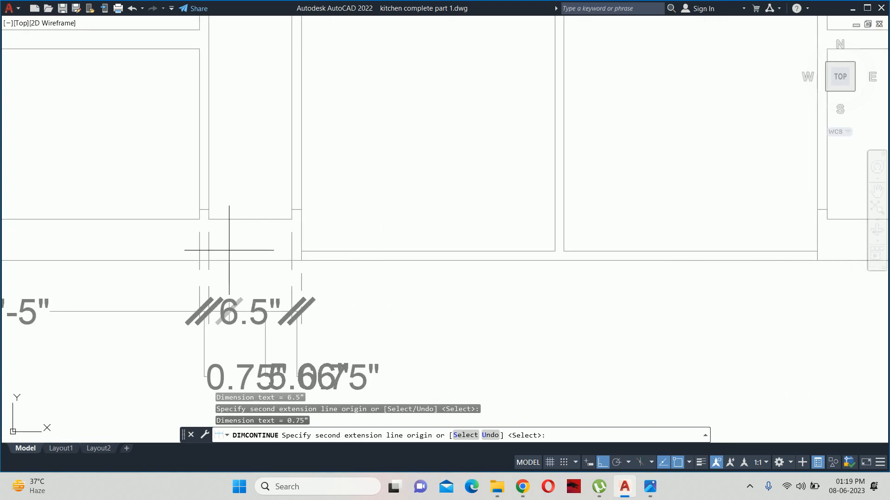
{"action": "left_click", "coordinate": [554, 251]}
{"action": "left_click", "coordinate": [563, 251]}
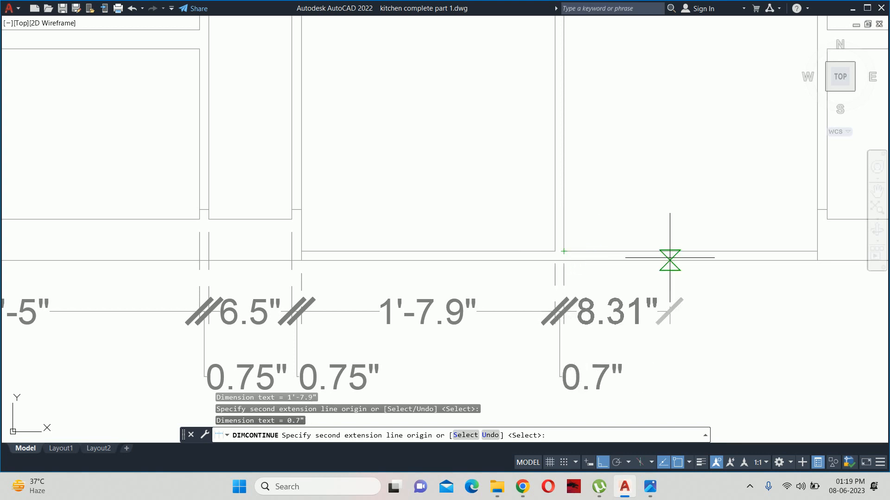
{"action": "middle_click_drag", "start_coordinate": [670, 255], "coordinate": [430, 250]}
{"action": "left_click", "coordinate": [558, 260]}
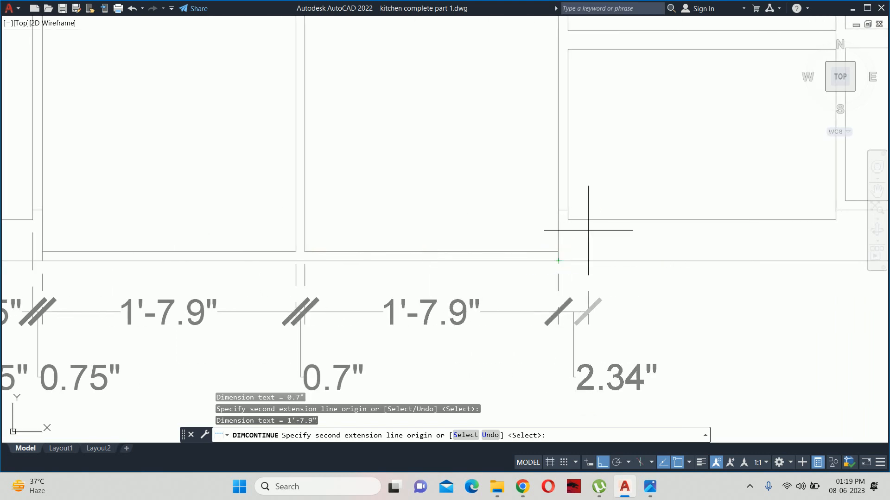
Step: Continue the lower chain across the gap after the sink cabinet and the adjoining drawer stack's width
{"action": "left_click", "coordinate": [568, 220]}
{"action": "middle_click_drag", "start_coordinate": [671, 248], "coordinate": [422, 234]}
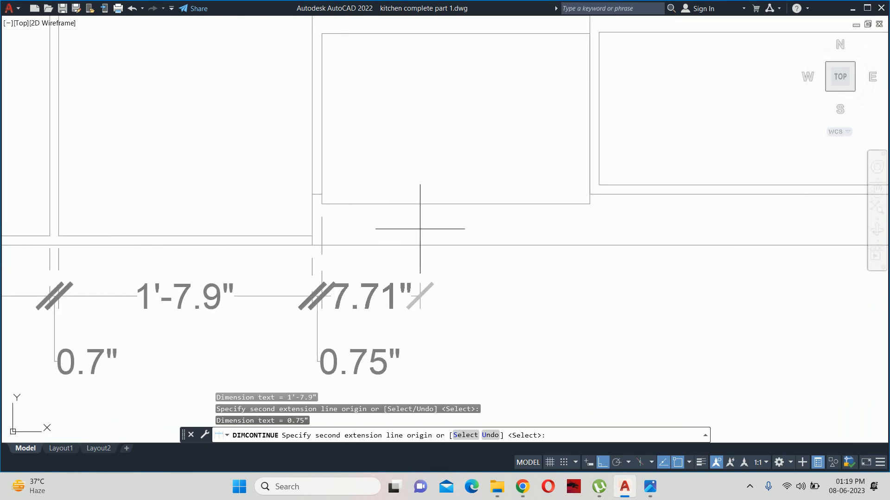
{"action": "left_click", "coordinate": [590, 204]}
Step: Finish the lower dimension chain across the tall unit and the fridge bay to the elevation's outer edge
{"action": "scroll", "coordinate": [529, 232], "scroll_direction": "down", "scroll_amount": 5}
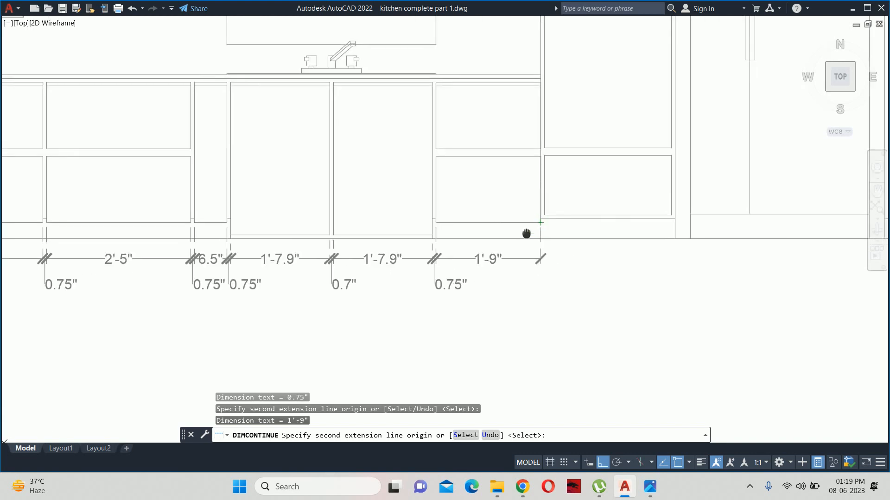
{"action": "scroll", "coordinate": [533, 260], "scroll_direction": "up", "scroll_amount": 5}
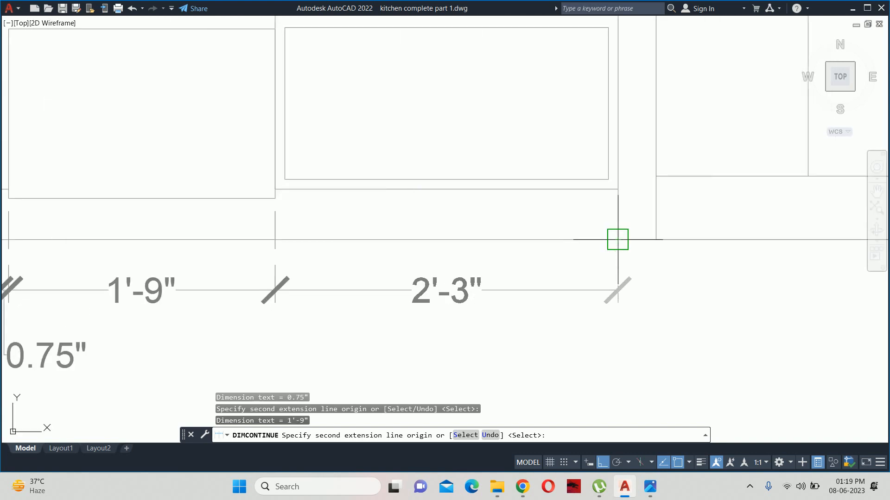
{"action": "left_click", "coordinate": [617, 239]}
{"action": "scroll", "coordinate": [610, 237], "scroll_direction": "down", "scroll_amount": 5}
{"action": "scroll", "coordinate": [532, 273], "scroll_direction": "up", "scroll_amount": 5}
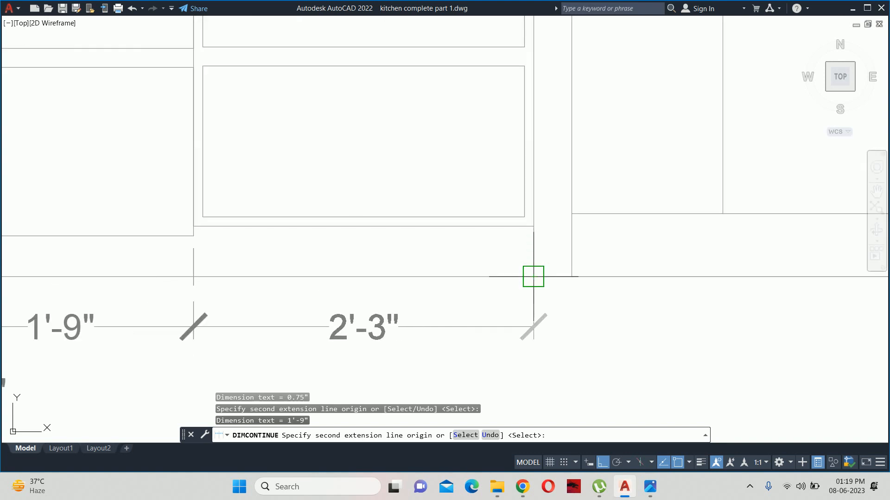
{"action": "scroll", "coordinate": [579, 278], "scroll_direction": "down", "scroll_amount": 4}
{"action": "middle_click_drag", "start_coordinate": [642, 278], "coordinate": [554, 274]}
{"action": "scroll", "coordinate": [693, 297], "scroll_direction": "up", "scroll_amount": 2}
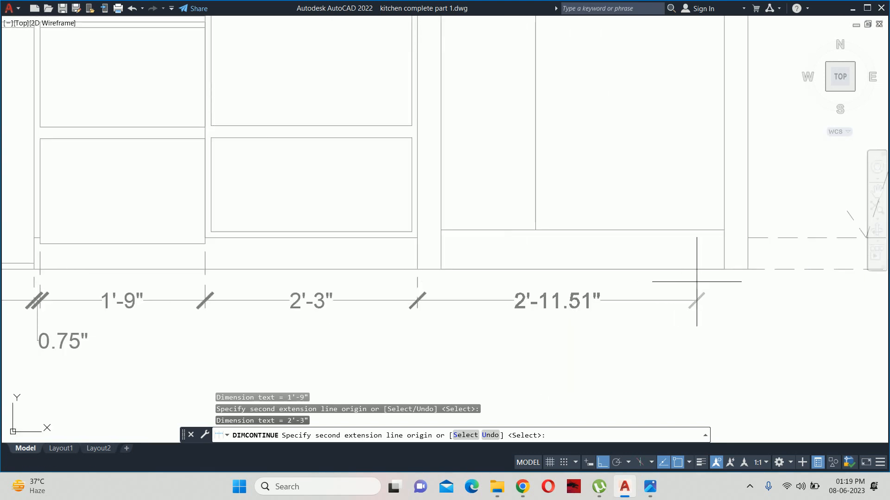
{"action": "left_click", "coordinate": [747, 269]}
{"action": "key", "text": "Escape"}
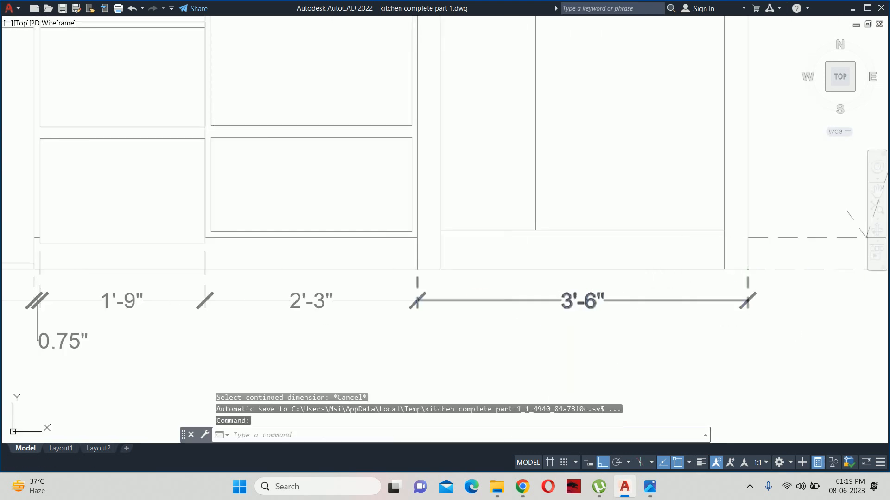
Step: Add a vertical linear dimension for the height of the lower drawer front next to the tall shelf unit, placed inside the drawer
{"action": "scroll", "coordinate": [474, 301], "scroll_direction": "down", "scroll_amount": 8}
{"action": "middle_click_drag", "start_coordinate": [344, 270], "coordinate": [411, 270]}
{"action": "scroll", "coordinate": [371, 276], "scroll_direction": "up", "scroll_amount": 2}
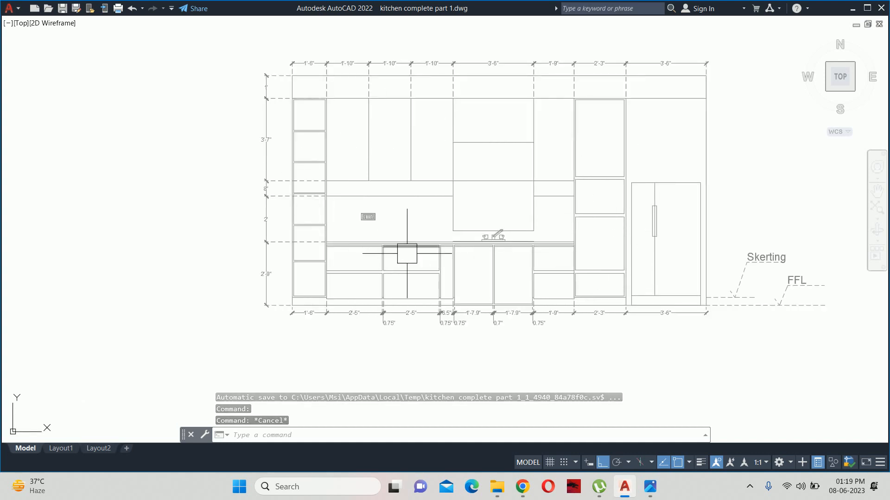
{"action": "scroll", "coordinate": [637, 279], "scroll_direction": "up", "scroll_amount": 2}
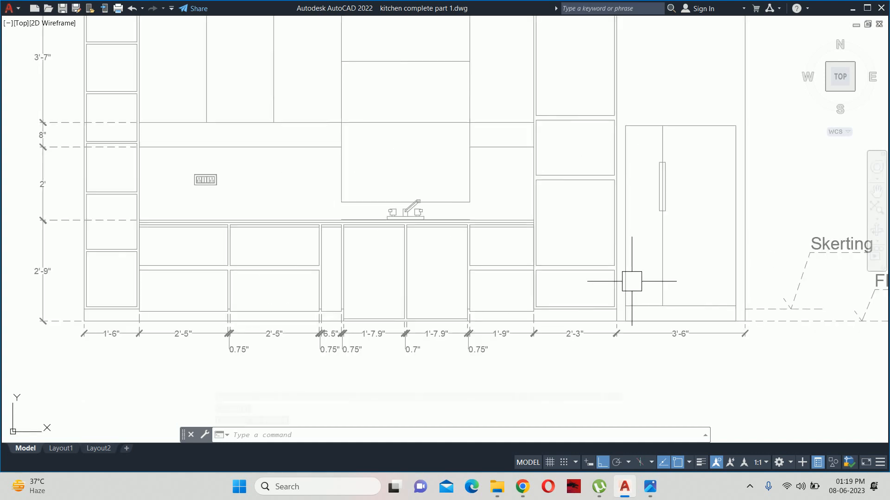
{"action": "middle_click_drag", "start_coordinate": [435, 264], "coordinate": [574, 269]}
{"action": "scroll", "coordinate": [260, 295], "scroll_direction": "up", "scroll_amount": 2}
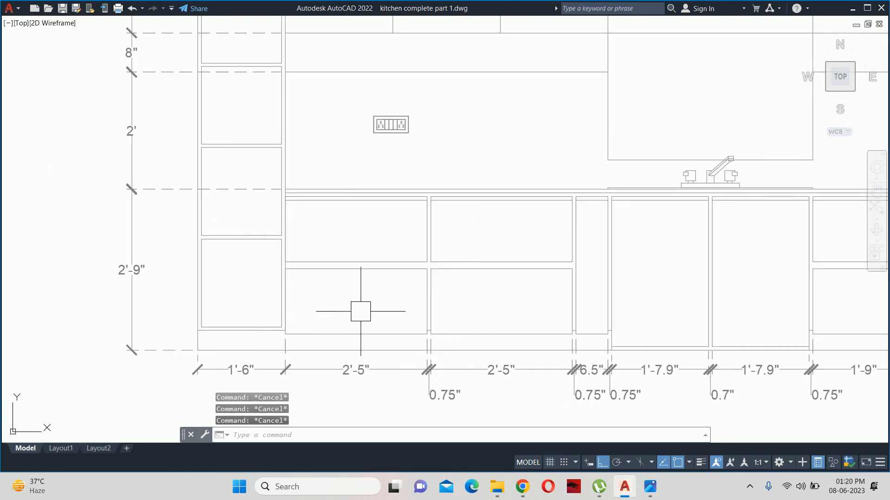
{"action": "type", "text": "DLI"}
{"action": "key", "text": "Return"}
{"action": "scroll", "coordinate": [420, 329], "scroll_direction": "up", "scroll_amount": 2}
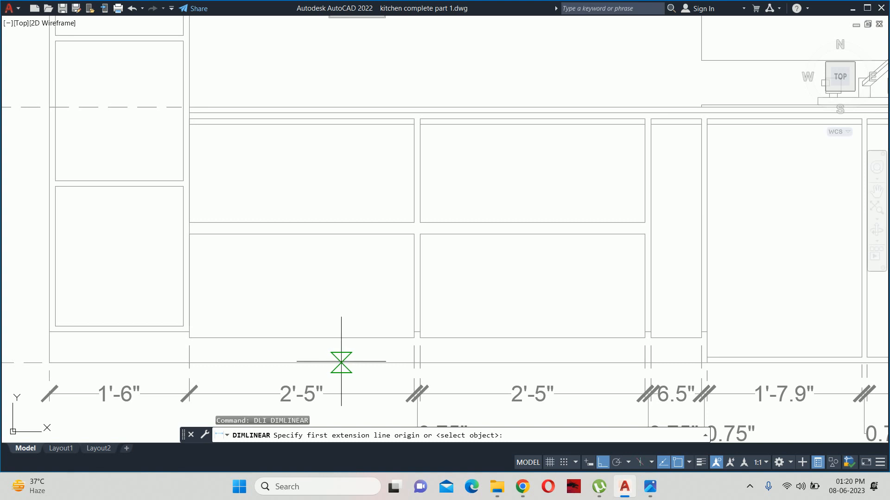
{"action": "left_click", "coordinate": [219, 338]}
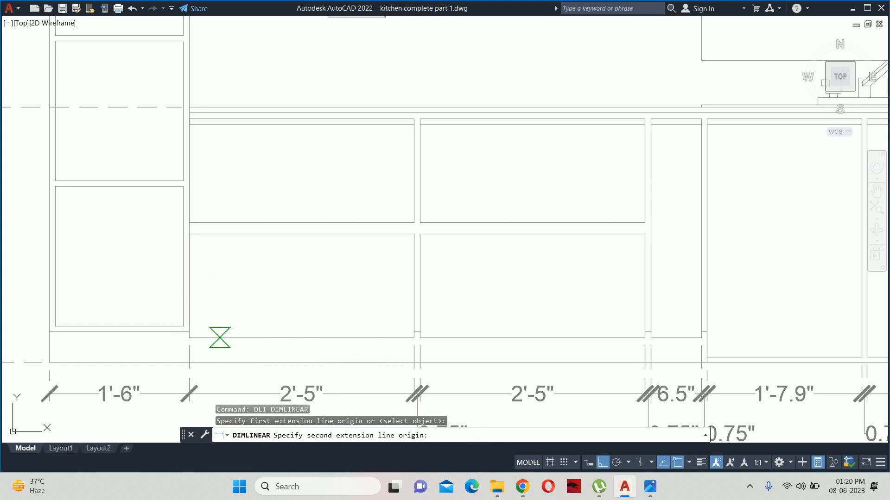
{"action": "left_click", "coordinate": [220, 234]}
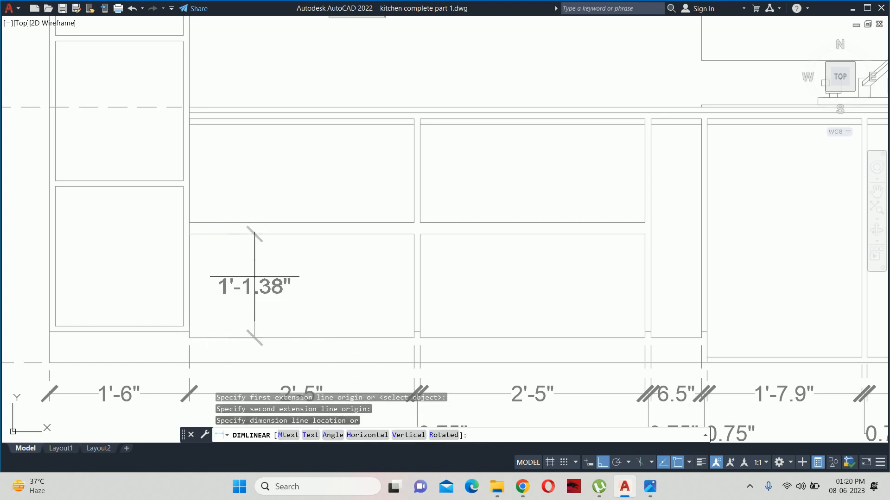
{"action": "left_click", "coordinate": [253, 278]}
{"action": "key", "text": "Escape"}
{"action": "key", "text": "Escape"}
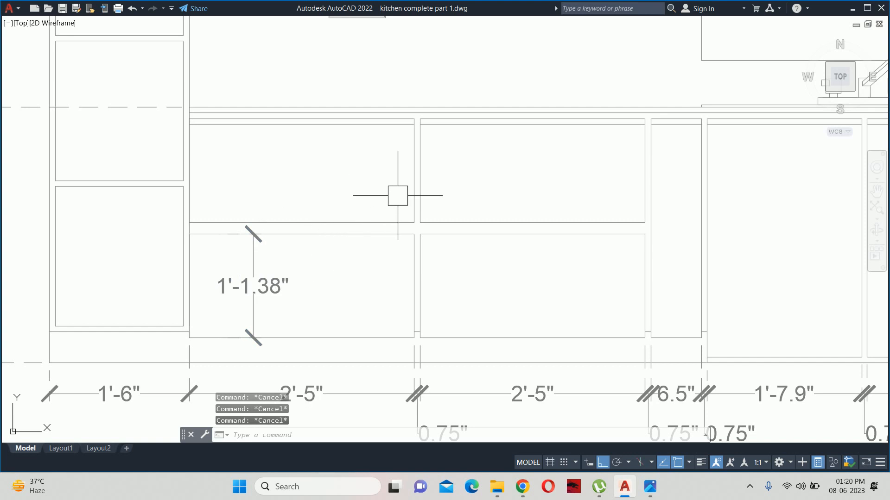
Step: Check the height of the upper drawer front in the same stack by selecting its side edge with a linear dimension
{"action": "middle_click_drag", "start_coordinate": [441, 183], "coordinate": [426, 184]}
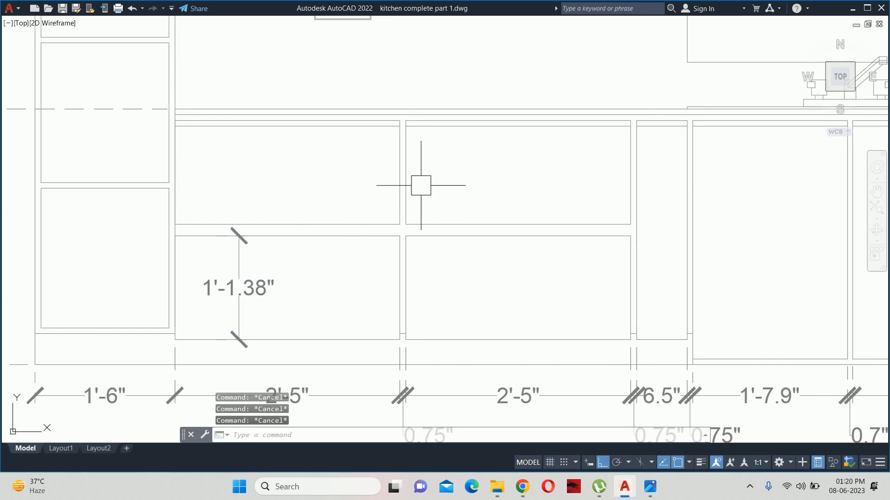
{"action": "key", "text": "Return"}
{"action": "key", "text": "Return"}
{"action": "left_click", "coordinate": [399, 163]}
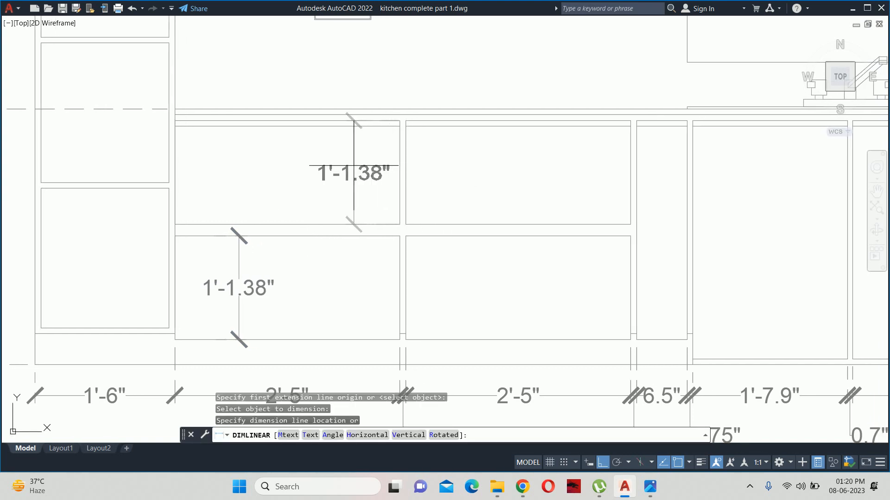
{"action": "key", "text": "Escape"}
{"action": "scroll", "coordinate": [337, 177], "scroll_direction": "down", "scroll_amount": 4}
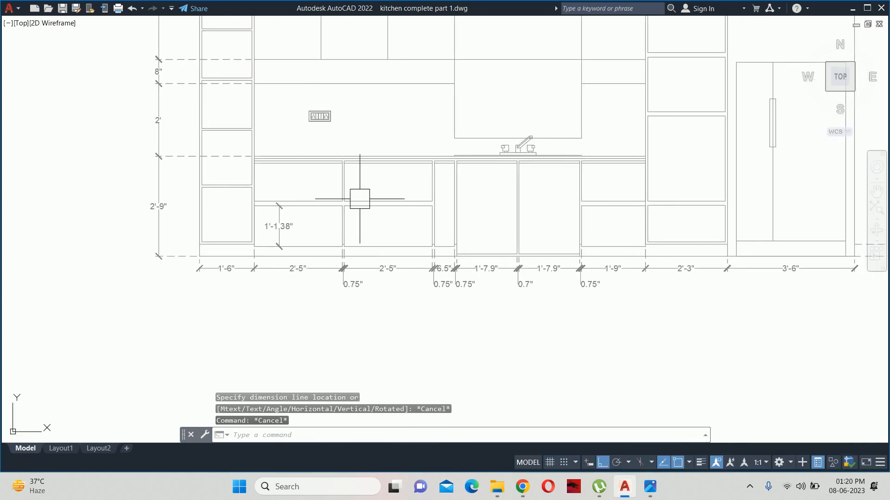
{"action": "middle_click_drag", "start_coordinate": [256, 200], "coordinate": [318, 246]}
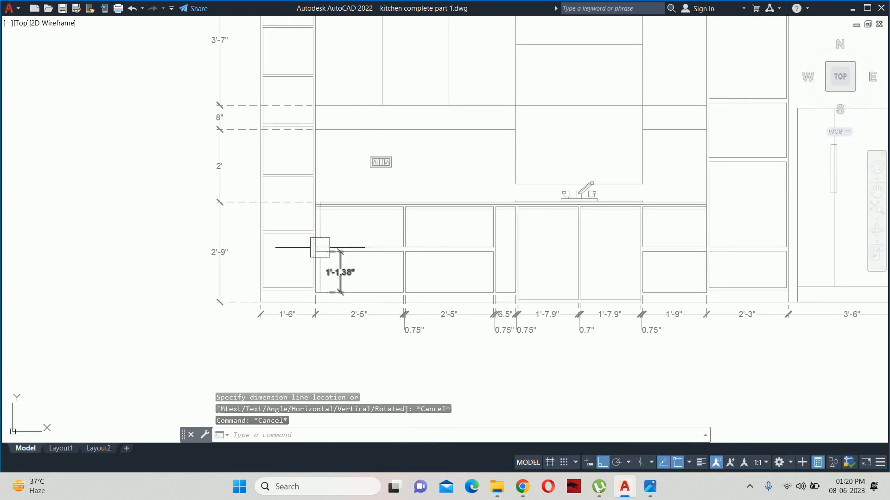
Step: Add a vertical linear dimension for the height of the lowest compartment in the tall shelf unit, placed inside it
{"action": "type", "text": "dli"}
{"action": "key", "text": "Return"}
{"action": "scroll", "coordinate": [303, 253], "scroll_direction": "up", "scroll_amount": 4}
{"action": "key", "text": "Return"}
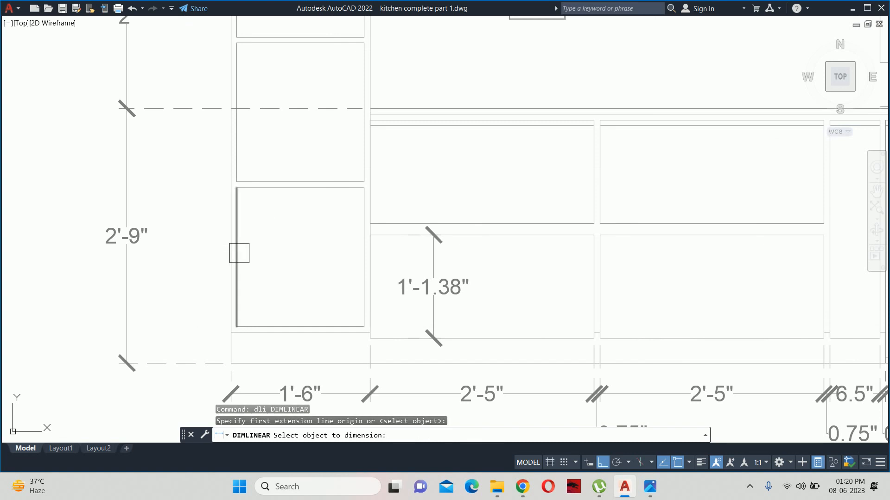
{"action": "left_click", "coordinate": [237, 253]}
{"action": "left_click", "coordinate": [275, 249]}
Step: Dimension the height of the shelf unit's second compartment from the floor, aligned with the dimension below it
{"action": "key", "text": "Return"}
{"action": "key", "text": "Return"}
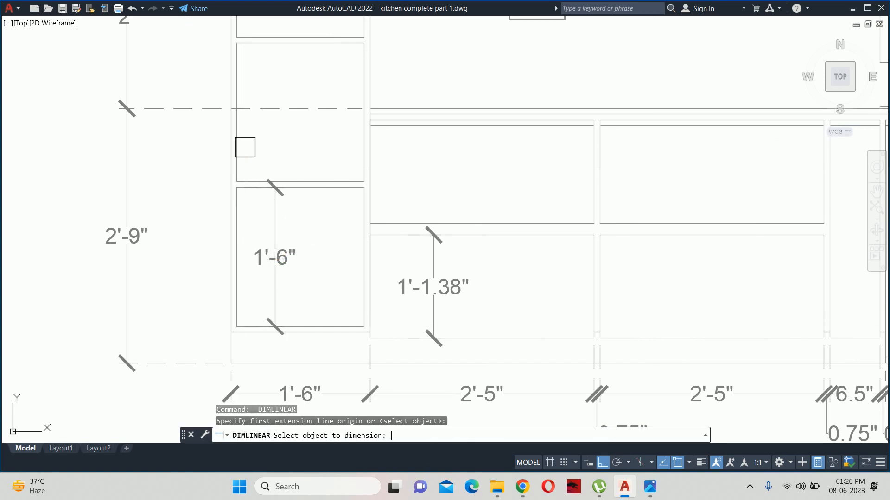
{"action": "left_click", "coordinate": [243, 148]}
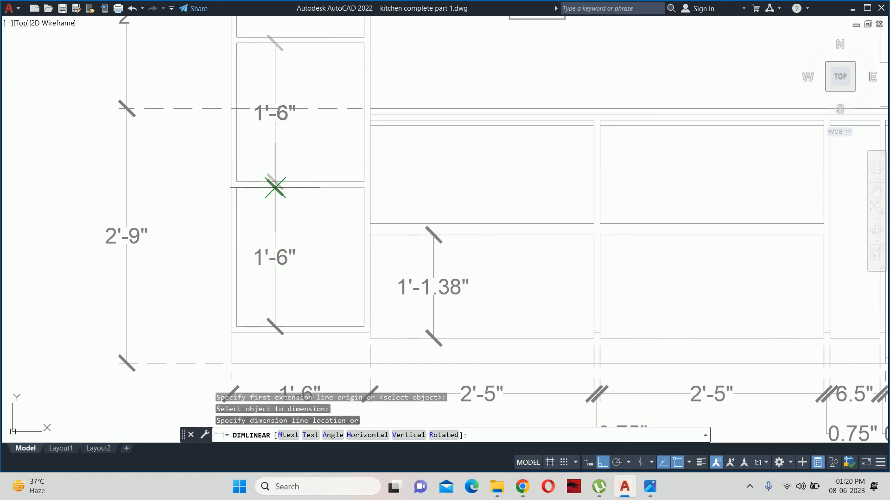
{"action": "scroll", "coordinate": [282, 195], "scroll_direction": "up", "scroll_amount": 5}
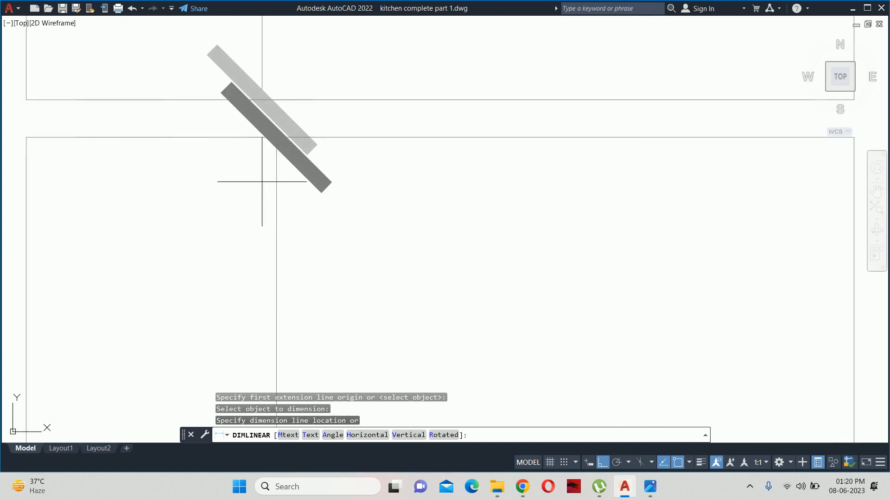
{"action": "left_click", "coordinate": [277, 139]}
{"action": "scroll", "coordinate": [278, 139], "scroll_direction": "down", "scroll_amount": 5}
{"action": "key", "text": "Escape"}
{"action": "key", "text": "Escape"}
Step: Dimension the height of the shelf unit's third compartment from the floor, in line with the two dimensions below
{"action": "middle_click_drag", "start_coordinate": [285, 114], "coordinate": [298, 278]}
{"action": "middle_click_drag", "start_coordinate": [296, 183], "coordinate": [312, 255]}
{"action": "key", "text": "space"}
{"action": "key", "text": "space"}
{"action": "left_click", "coordinate": [278, 170]}
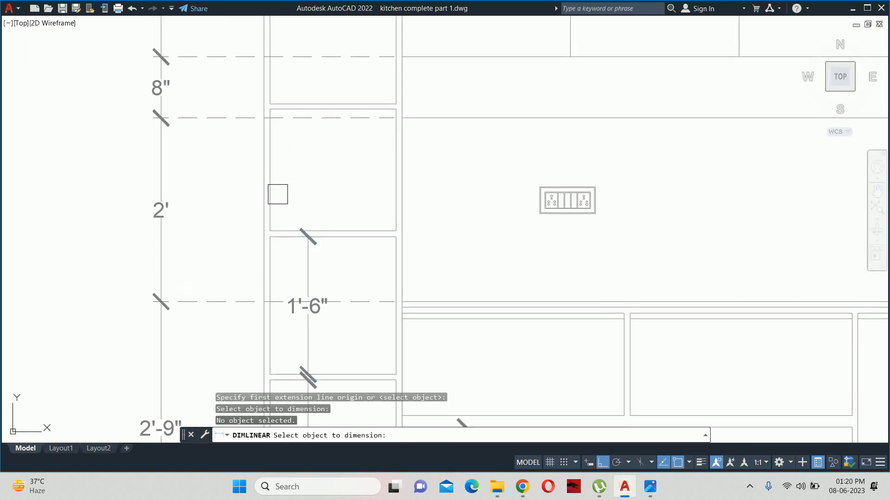
{"action": "left_click", "coordinate": [278, 194]}
{"action": "scroll", "coordinate": [310, 217], "scroll_direction": "up", "scroll_amount": 4}
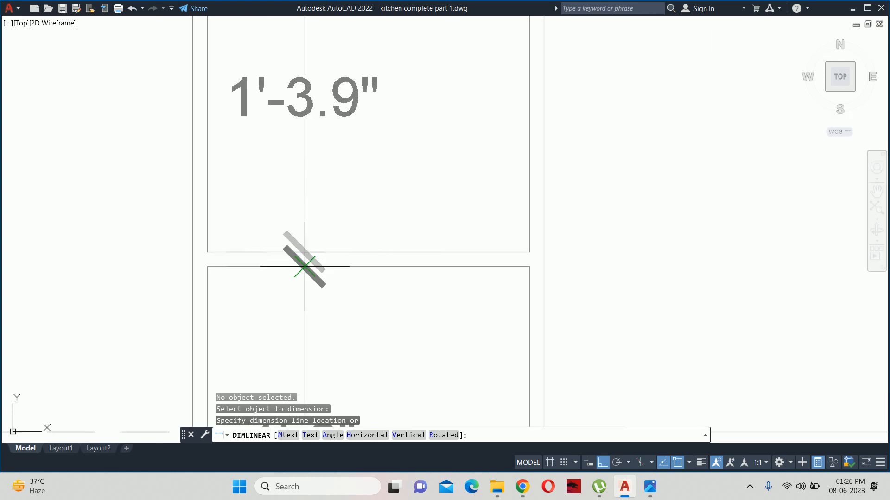
{"action": "left_click", "coordinate": [304, 266]}
{"action": "scroll", "coordinate": [307, 250], "scroll_direction": "down", "scroll_amount": 4}
Step: Dimension the height of the shelf unit's fourth compartment from the floor, continuing the same vertical line of dimensions
{"action": "scroll", "coordinate": [308, 204], "scroll_direction": "up", "scroll_amount": 2}
{"action": "key", "text": "space"}
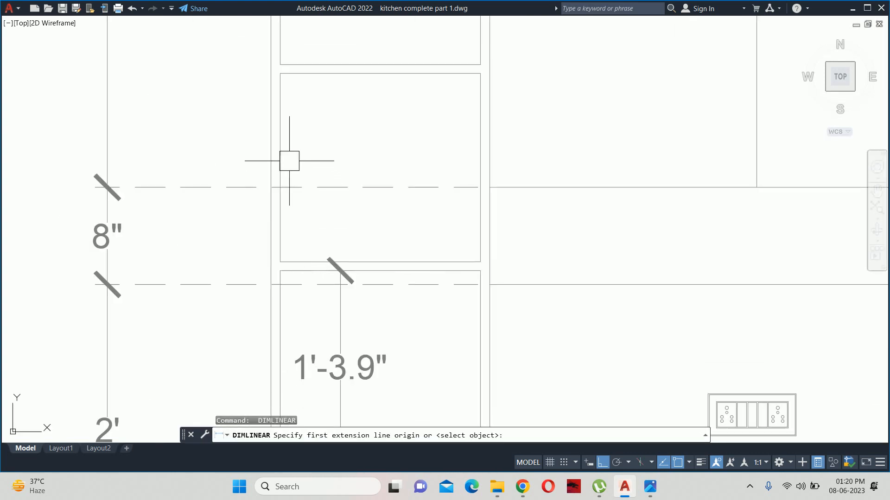
{"action": "key", "text": "space"}
{"action": "left_click", "coordinate": [280, 134]}
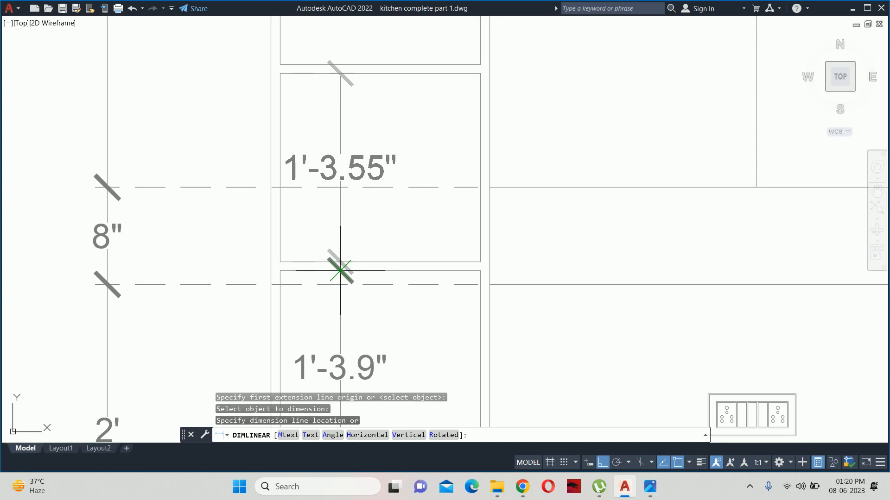
{"action": "scroll", "coordinate": [341, 270], "scroll_direction": "up", "scroll_amount": 3}
{"action": "left_click", "coordinate": [337, 248]}
{"action": "key", "text": "Escape"}
{"action": "scroll", "coordinate": [337, 176], "scroll_direction": "down", "scroll_amount": 3}
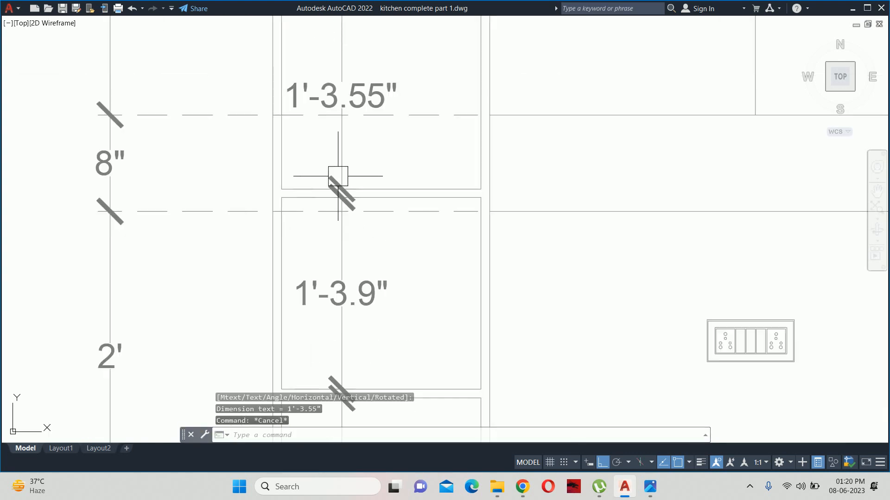
Step: Dimension the height of the shelf unit's fifth compartment from the floor, aligned with the dimensions beneath it
{"action": "middle_click_drag", "start_coordinate": [338, 173], "coordinate": [360, 343]}
{"action": "middle_click_drag", "start_coordinate": [360, 209], "coordinate": [367, 325]}
{"action": "key", "text": "space"}
{"action": "key", "text": "space"}
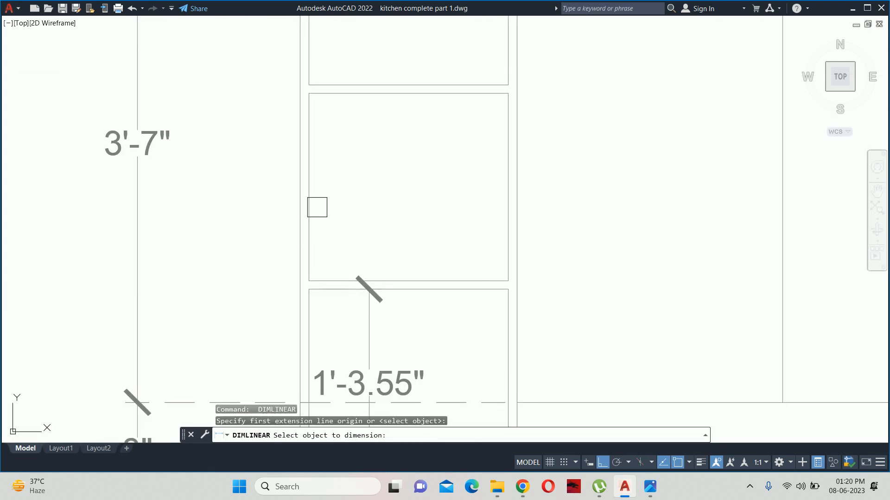
{"action": "left_click", "coordinate": [317, 207]}
{"action": "scroll", "coordinate": [378, 301], "scroll_direction": "up", "scroll_amount": 4}
{"action": "left_click", "coordinate": [335, 273]}
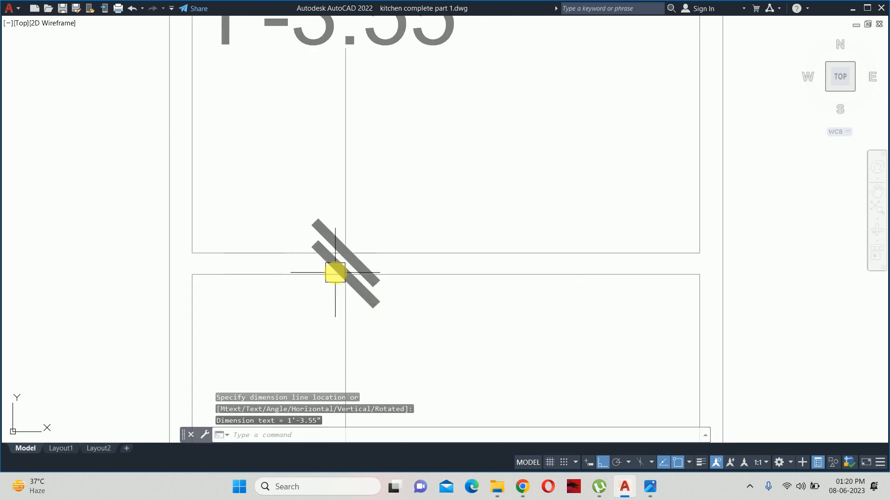
{"action": "scroll", "coordinate": [335, 273], "scroll_direction": "down", "scroll_amount": 3}
Step: Finish the shelf unit's inner dimensions with the height of its topmost compartment, aligned with the others
{"action": "middle_click_drag", "start_coordinate": [328, 188], "coordinate": [333, 335]}
{"action": "scroll", "coordinate": [322, 256], "scroll_direction": "up", "scroll_amount": 4}
{"action": "key", "text": "space"}
{"action": "key", "text": "space"}
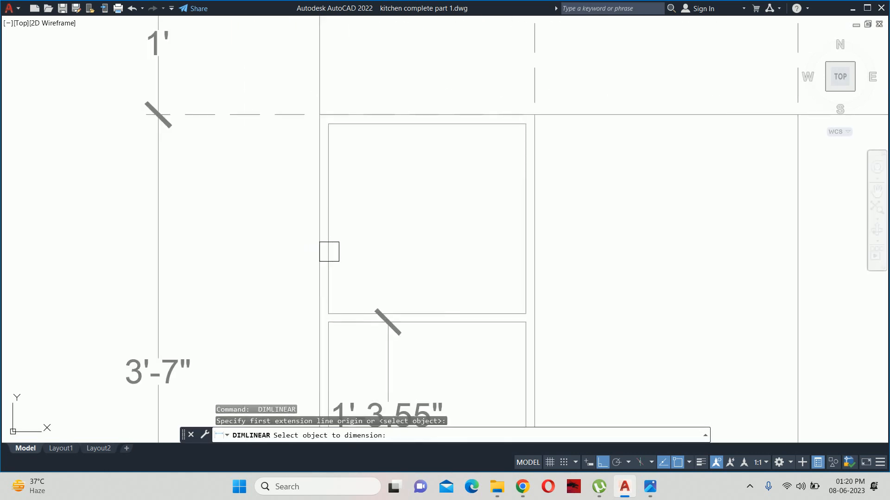
{"action": "left_click", "coordinate": [329, 251]}
{"action": "left_click", "coordinate": [387, 321]}
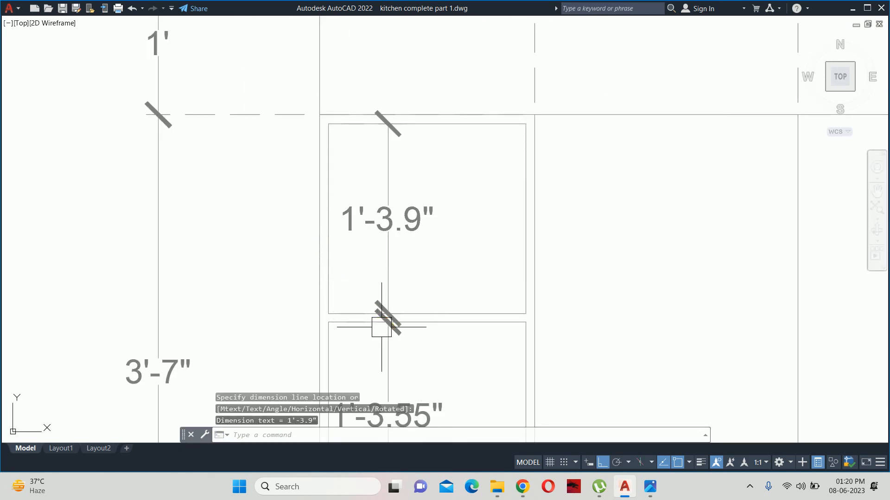
{"action": "key", "text": "Escape"}
{"action": "key", "text": "Escape"}
{"action": "scroll", "coordinate": [382, 327], "scroll_direction": "down", "scroll_amount": 6}
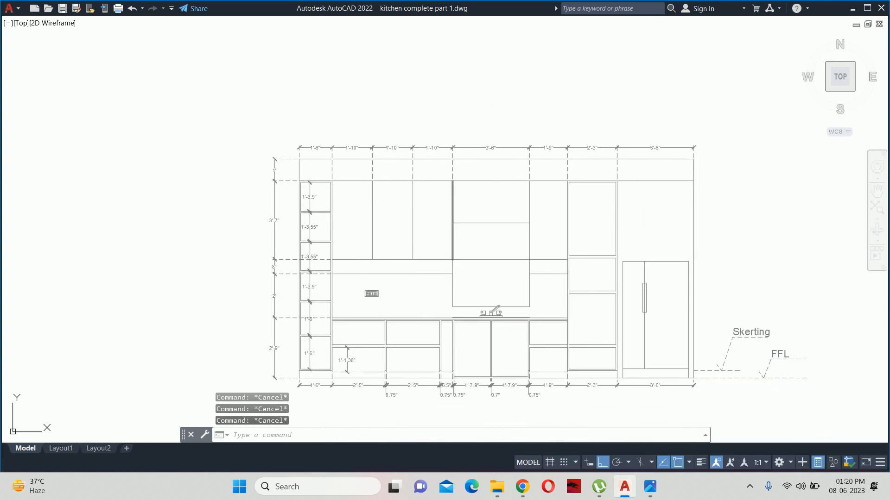
{"action": "scroll", "coordinate": [399, 246], "scroll_direction": "up", "scroll_amount": 2}
{"action": "middle_click_drag", "start_coordinate": [399, 246], "coordinate": [345, 256]}
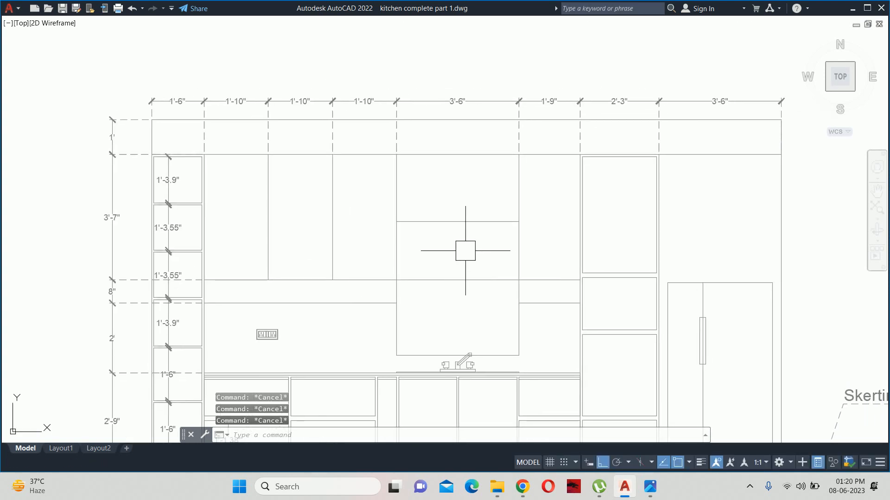
{"action": "type", "text": "dli"}
{"action": "key", "text": "Return"}
{"action": "left_click", "coordinate": [396, 217]}
{"action": "key", "text": "Escape"}
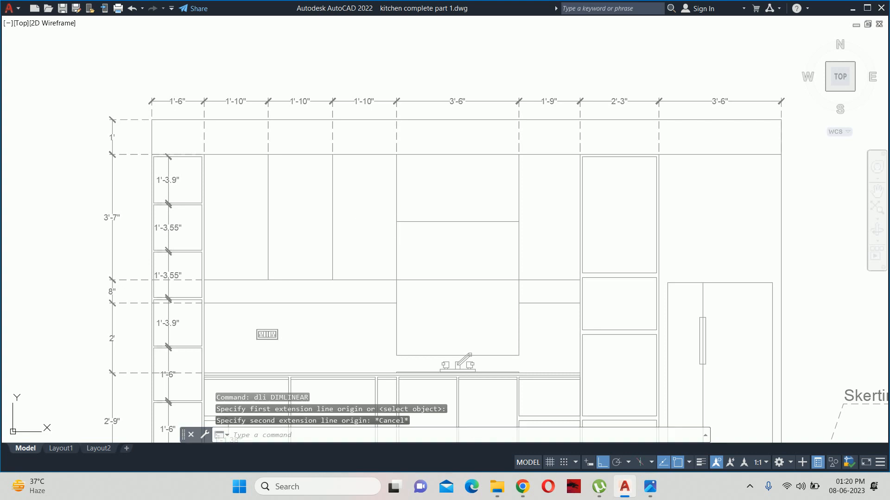
{"action": "key", "text": "Return"}
{"action": "left_click", "coordinate": [396, 216]}
{"action": "key", "text": "Escape"}
Step: Add a vertical linear dimension for the height of the upper panel above the sink, placed inside the panel
{"action": "key", "text": "Return"}
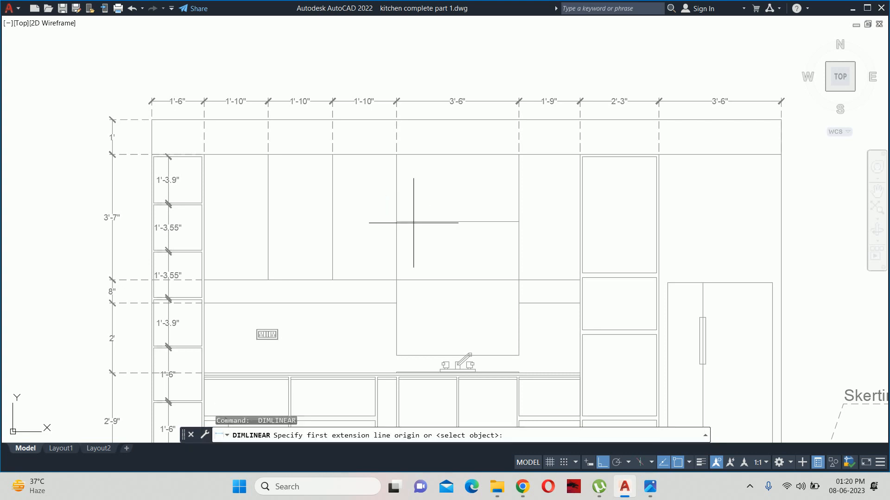
{"action": "left_click", "coordinate": [414, 221]}
{"action": "left_click", "coordinate": [413, 154]}
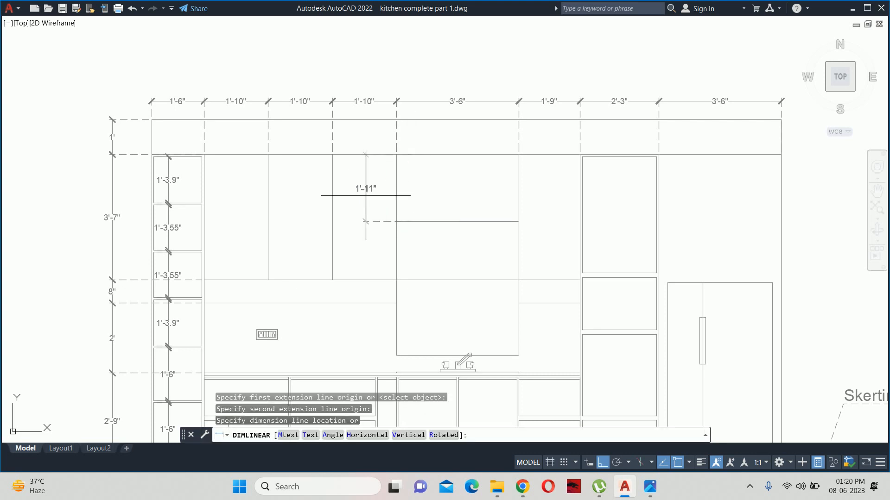
{"action": "left_click", "coordinate": [412, 185]}
{"action": "key", "text": "Escape"}
{"action": "key", "text": "Escape"}
{"action": "key", "text": "Escape"}
{"action": "scroll", "coordinate": [479, 214], "scroll_direction": "down", "scroll_amount": 2}
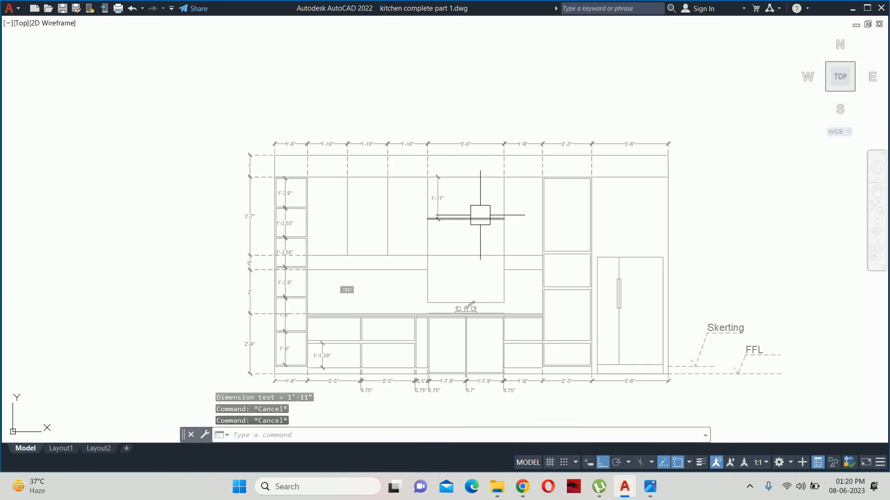
Step: Offset the upper and lower lines of the 8" band beneath the left wall cabinets by 0.75" into the band
{"action": "scroll", "coordinate": [451, 223], "scroll_direction": "up", "scroll_amount": 4}
{"action": "type", "text": "o"}
{"action": "key", "text": "Return"}
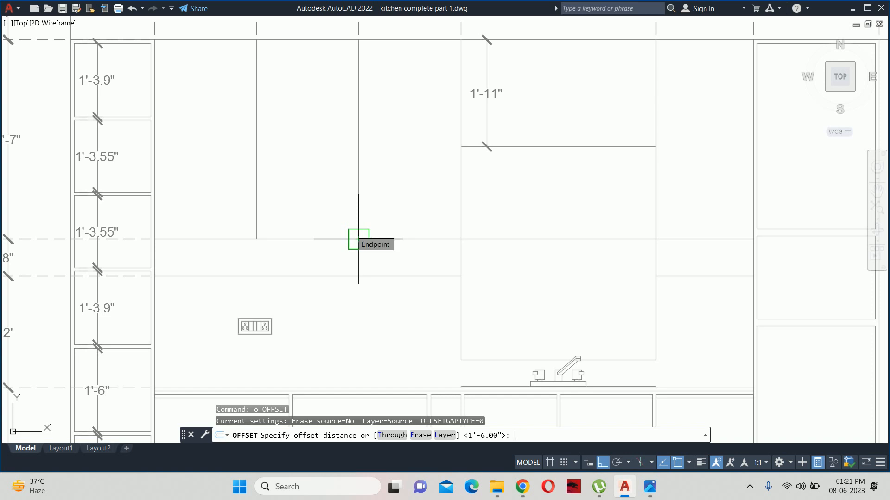
{"action": "type", "text": ".75"}
{"action": "key", "text": "Return"}
{"action": "left_click", "coordinate": [327, 239]}
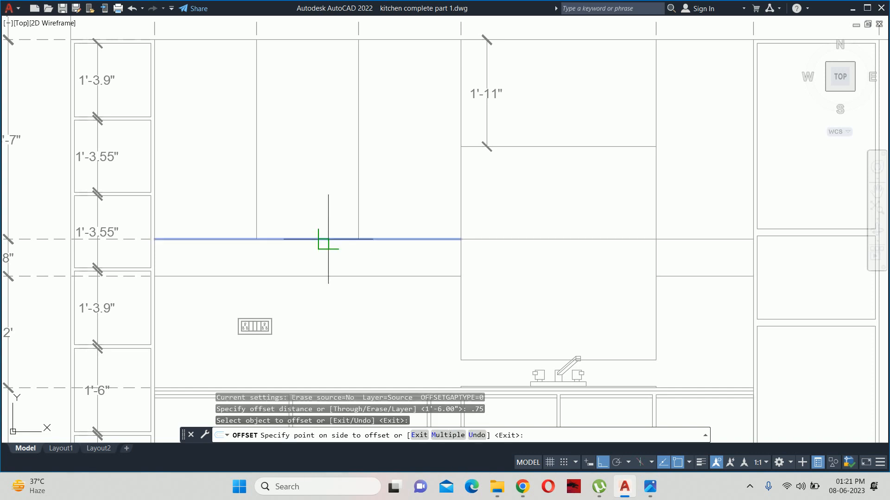
{"action": "left_click", "coordinate": [328, 253]}
{"action": "left_click", "coordinate": [318, 276]}
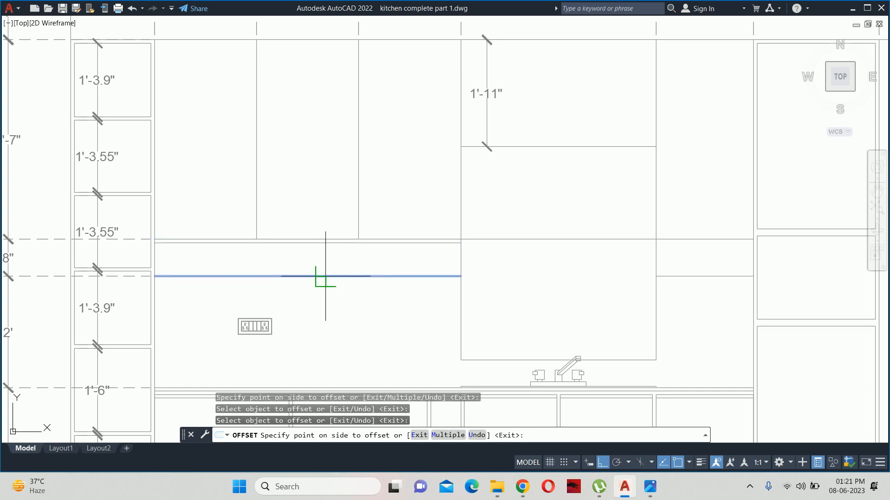
{"action": "left_click", "coordinate": [320, 255]}
{"action": "left_click", "coordinate": [456, 261]}
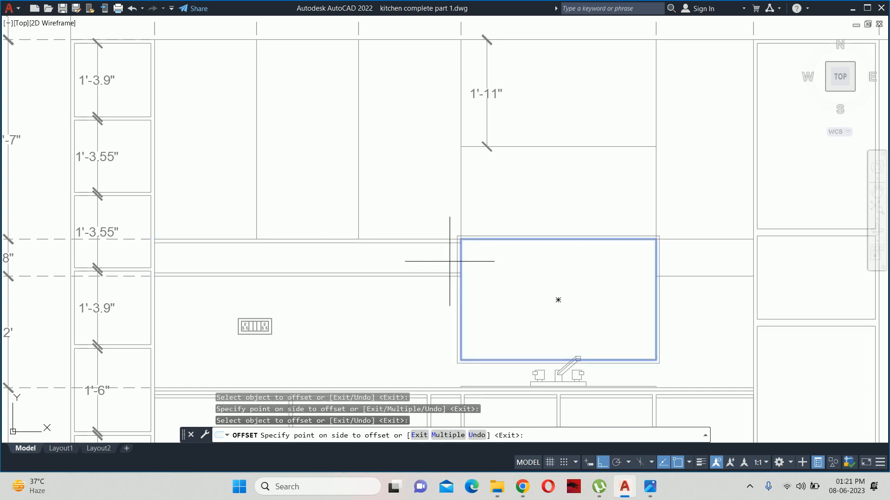
{"action": "key", "text": "Escape"}
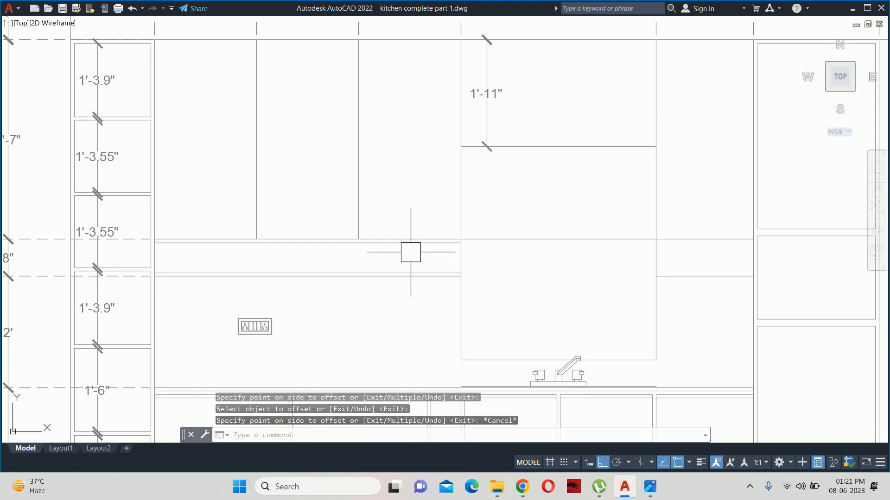
Step: Offset both vertical sides of the central unit above the sink outward by 0.75" into the neighbouring cabinets
{"action": "scroll", "coordinate": [412, 252], "scroll_direction": "up", "scroll_amount": 2}
{"action": "key", "text": "Return"}
{"action": "key", "text": "Return"}
{"action": "left_click", "coordinate": [504, 202]}
{"action": "left_click", "coordinate": [443, 197]}
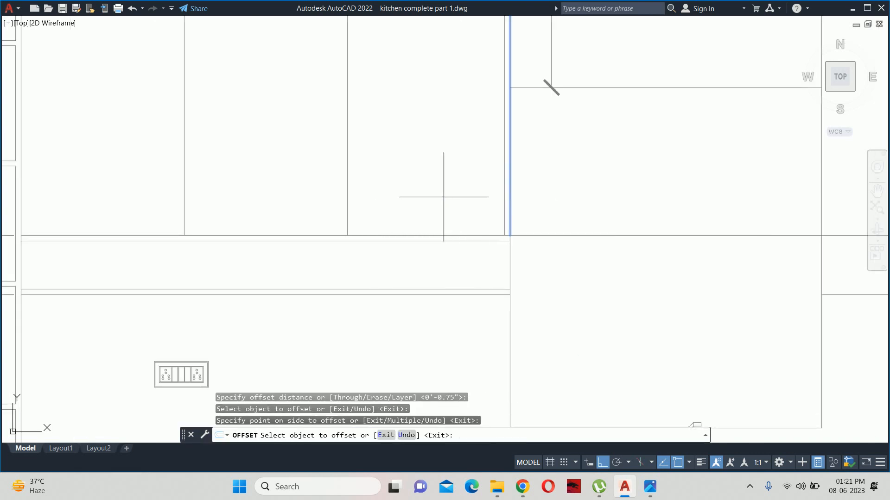
{"action": "scroll", "coordinate": [749, 228], "scroll_direction": "down", "scroll_amount": 1}
{"action": "middle_click_drag", "start_coordinate": [750, 228], "coordinate": [475, 195]}
{"action": "scroll", "coordinate": [503, 182], "scroll_direction": "up", "scroll_amount": 3}
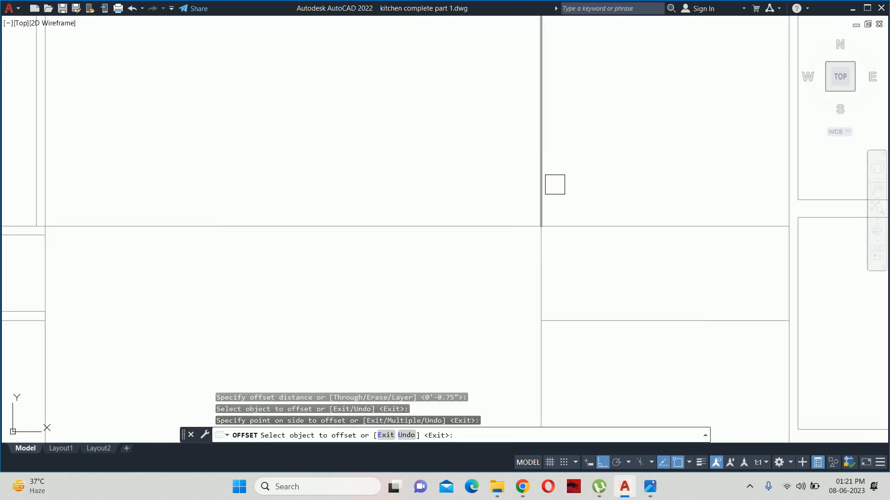
{"action": "left_click", "coordinate": [549, 183]}
{"action": "left_click", "coordinate": [584, 197]}
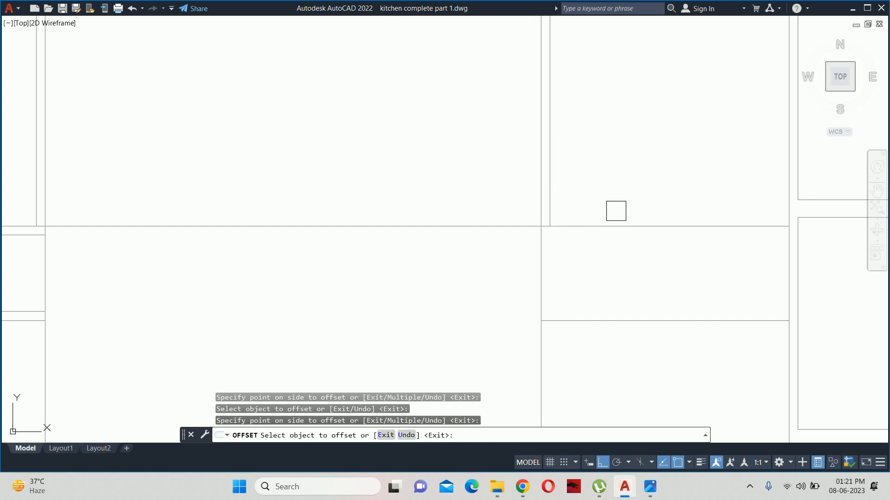
Step: Offset the upper and lower lines of the right-hand band and the adjacent tall unit's edge by 0.75" into the band's bay
{"action": "left_click", "coordinate": [619, 226]}
{"action": "left_click", "coordinate": [618, 269]}
{"action": "left_click", "coordinate": [622, 320]}
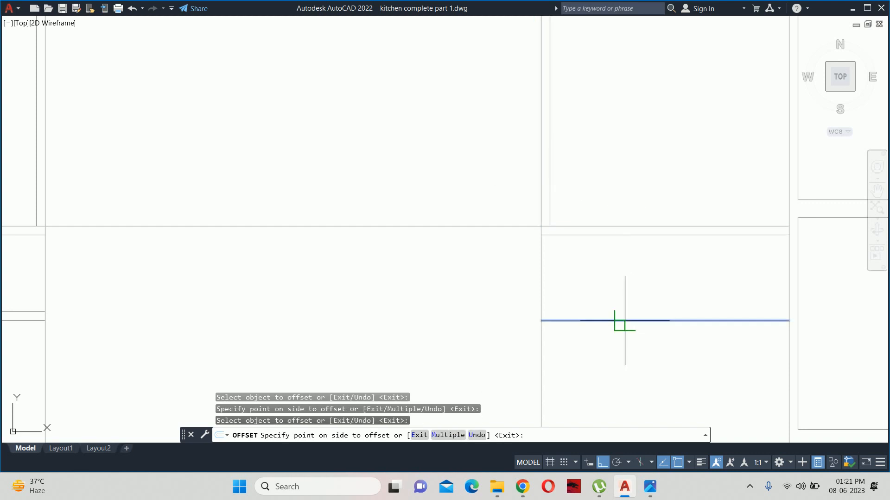
{"action": "left_click", "coordinate": [628, 288]}
{"action": "left_click", "coordinate": [787, 281]}
{"action": "left_click", "coordinate": [736, 280]}
{"action": "key", "text": "Escape"}
Step: Fillet the two right corners of the right-hand band's inner outline with radius 0 in Multiple mode
{"action": "type", "text": "f"}
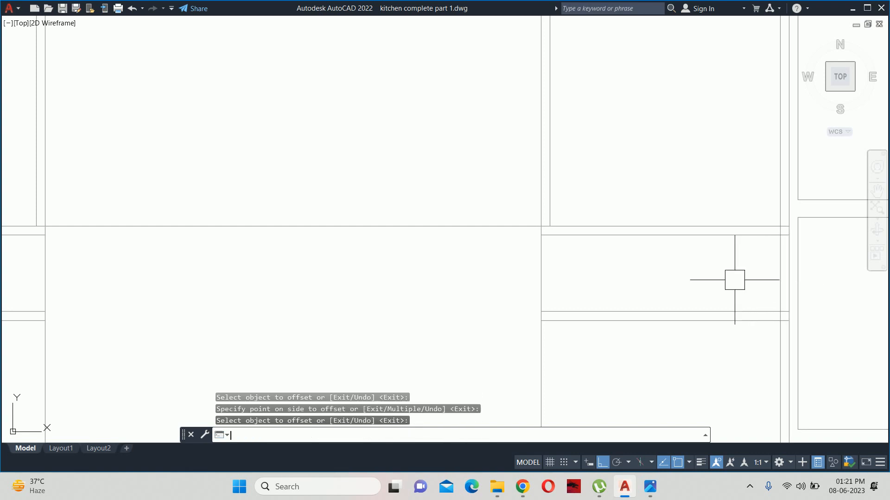
{"action": "key", "text": "Return"}
{"action": "type", "text": "r"}
{"action": "key", "text": "Return"}
{"action": "type", "text": "0"}
{"action": "key", "text": "Return"}
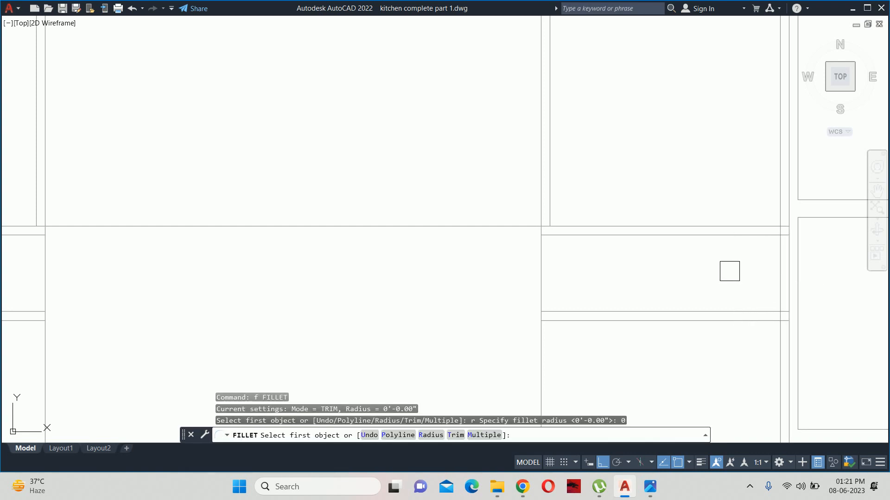
{"action": "type", "text": "m"}
{"action": "key", "text": "Return"}
{"action": "left_click", "coordinate": [758, 304]}
{"action": "left_click", "coordinate": [772, 284]}
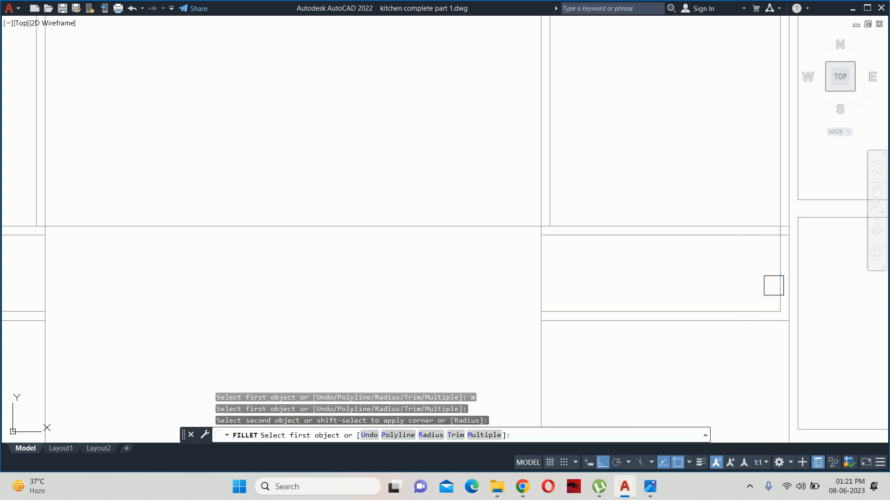
{"action": "left_click", "coordinate": [775, 266]}
{"action": "left_click", "coordinate": [729, 241]}
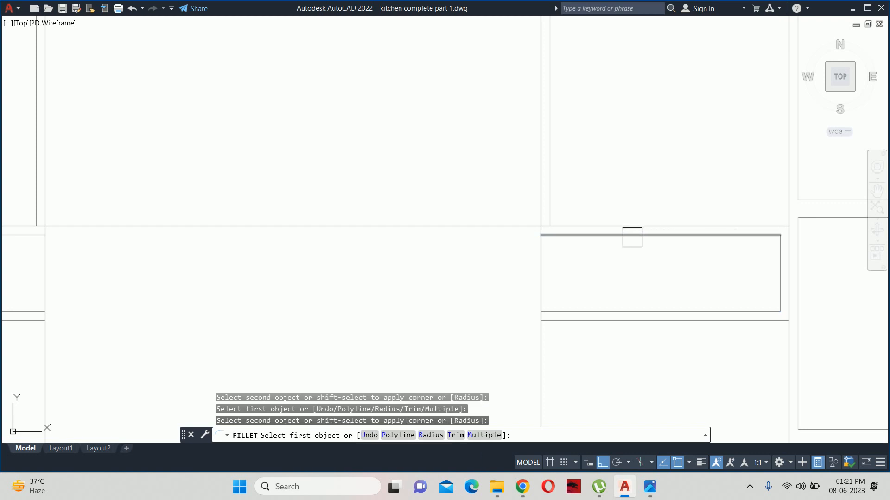
Step: Fillet the offset vertical line beside the central unit with the band's upper and lower inner lines at the left corners
{"action": "left_click", "coordinate": [550, 207]}
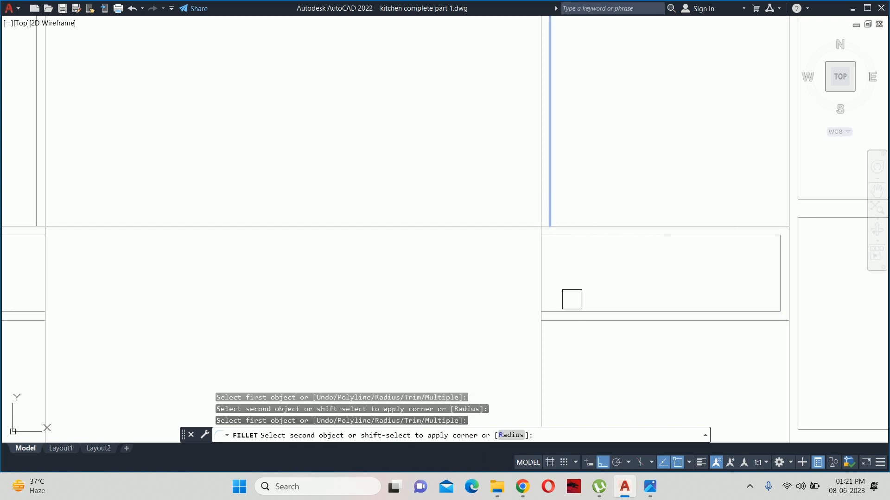
{"action": "left_click", "coordinate": [567, 240]}
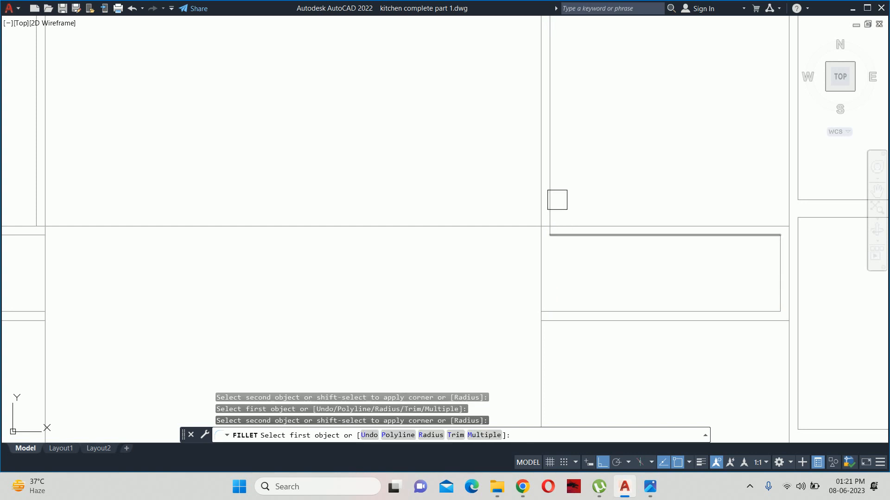
{"action": "left_click", "coordinate": [556, 201]}
{"action": "left_click", "coordinate": [583, 305]}
{"action": "key", "text": "Escape"}
{"action": "scroll", "coordinate": [550, 231], "scroll_direction": "up", "scroll_amount": 4}
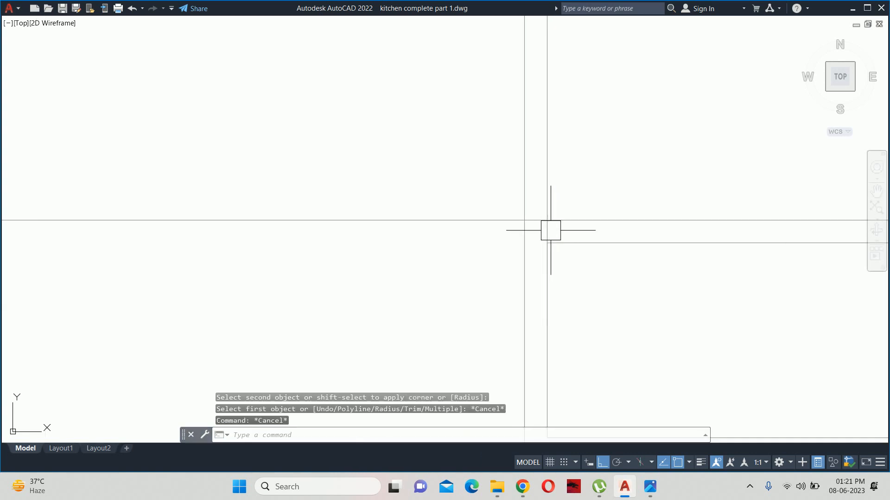
Step: Trim the short piece of the offset vertical line between the right-hand band's outer and inner upper lines
{"action": "type", "text": "tr"}
{"action": "key", "text": "Return"}
{"action": "scroll", "coordinate": [547, 230], "scroll_direction": "down", "scroll_amount": 8}
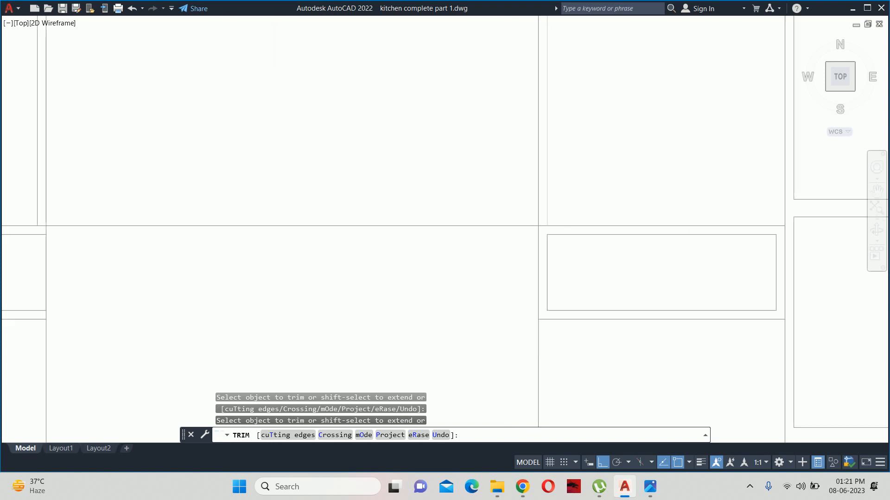
{"action": "scroll", "coordinate": [501, 230], "scroll_direction": "up", "scroll_amount": 3}
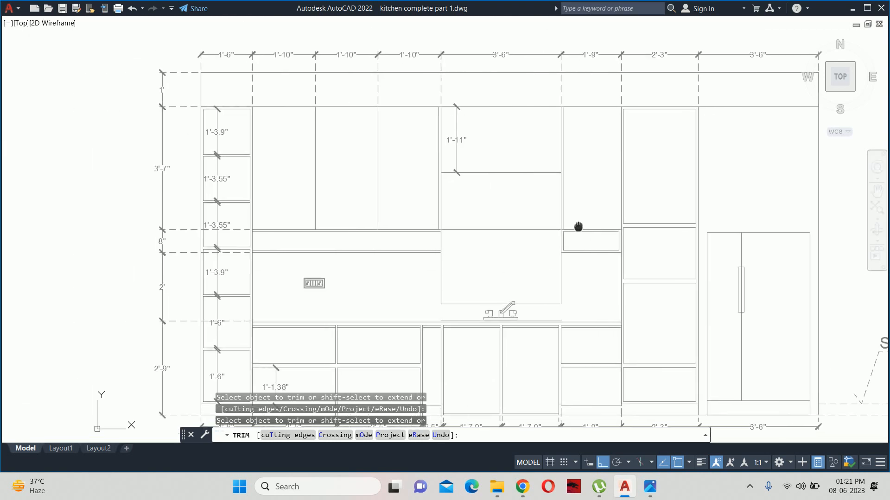
{"action": "scroll", "coordinate": [452, 231], "scroll_direction": "up", "scroll_amount": 6}
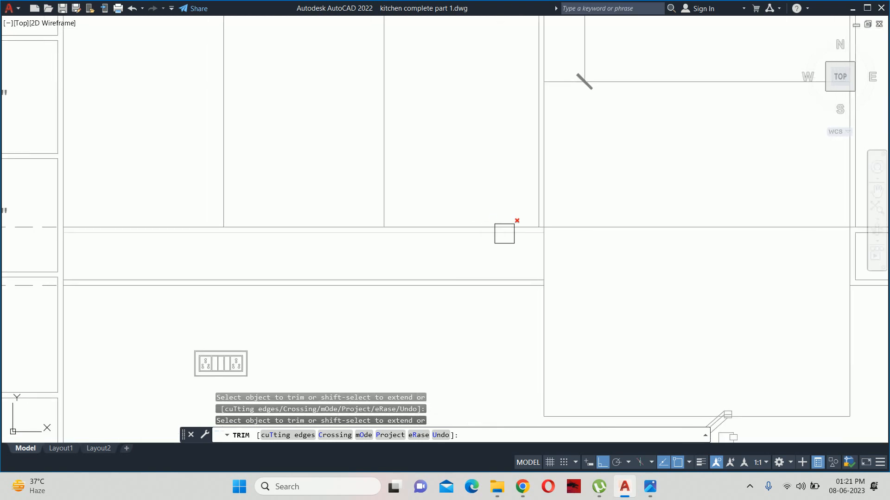
{"action": "key", "text": "Return"}
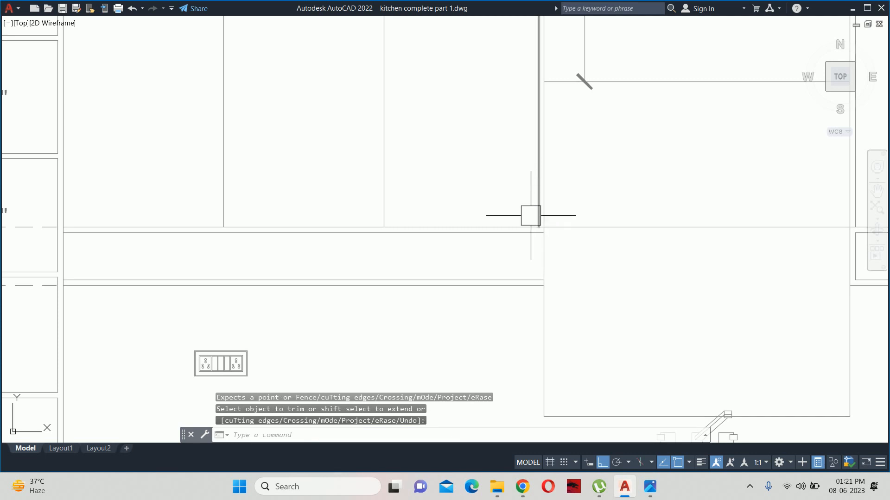
{"action": "key", "text": "Escape"}
Step: Extend the offset vertical line at the central unit's left side down to the left-hand band's lower inner line
{"action": "type", "text": "ex"}
{"action": "key", "text": "Return"}
{"action": "scroll", "coordinate": [530, 217], "scroll_direction": "up", "scroll_amount": 5}
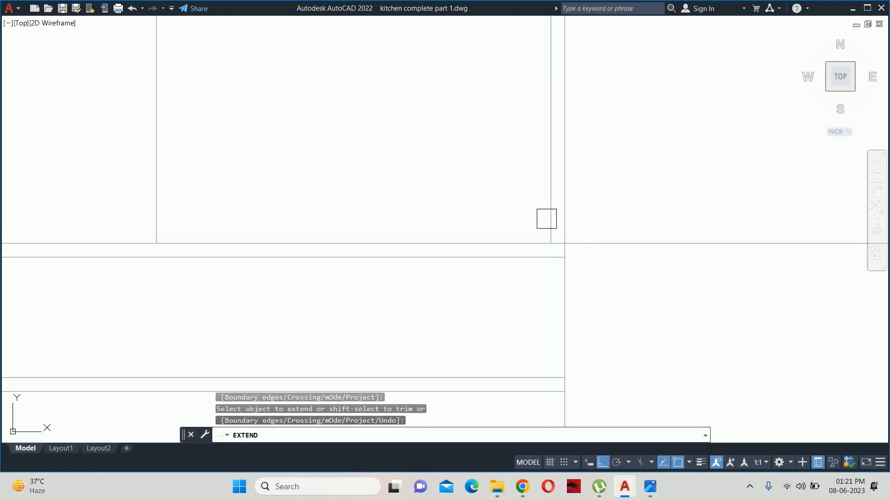
{"action": "left_click", "coordinate": [549, 221]}
{"action": "key", "text": "Escape"}
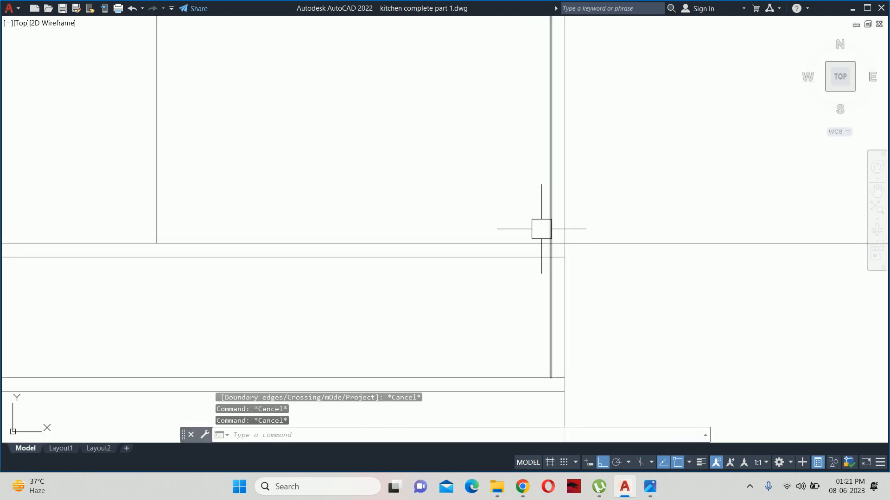
Step: Fillet the two right corners of the left-hand band's inner outline with radius 0 in Multiple mode
{"action": "type", "text": "f"}
{"action": "key", "text": "Return"}
{"action": "type", "text": "r"}
{"action": "key", "text": "Return"}
{"action": "type", "text": "0"}
{"action": "key", "text": "Return"}
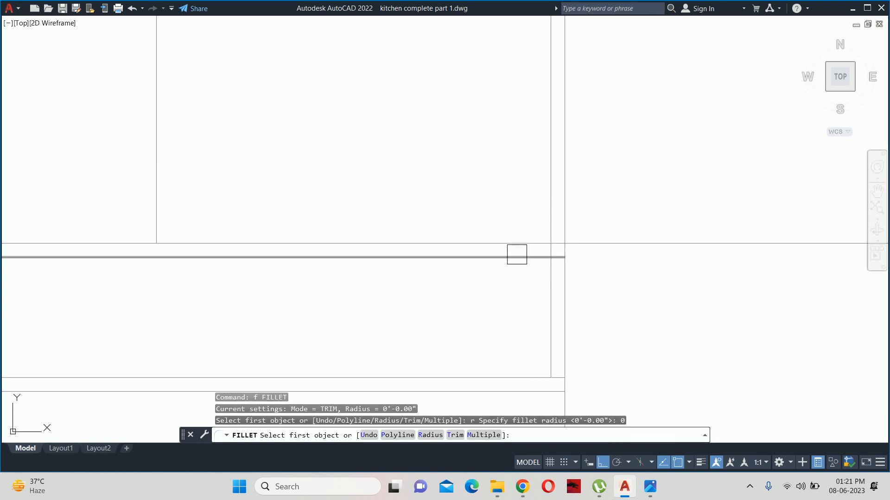
{"action": "type", "text": "m"}
{"action": "key", "text": "Return"}
{"action": "left_click", "coordinate": [513, 258]}
{"action": "left_click", "coordinate": [538, 274]}
{"action": "left_click", "coordinate": [544, 300]}
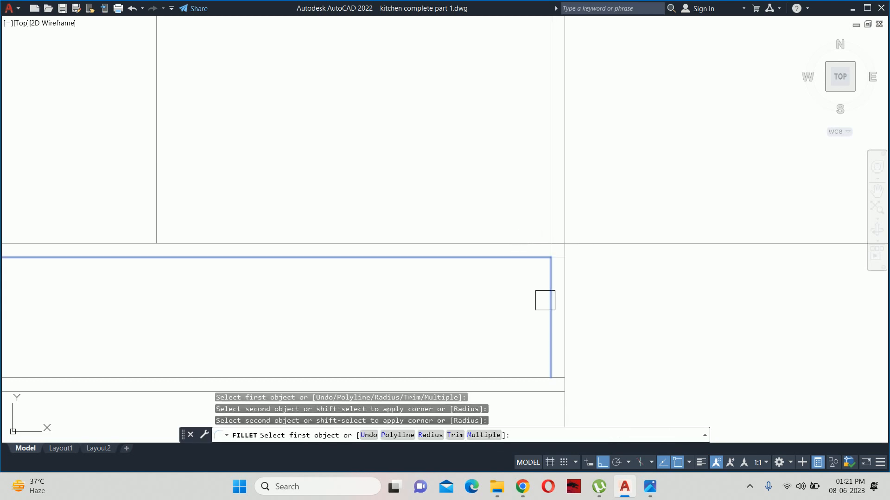
{"action": "middle_click_drag", "start_coordinate": [547, 305], "coordinate": [554, 236]}
{"action": "left_click", "coordinate": [555, 236]}
{"action": "left_click", "coordinate": [505, 283]}
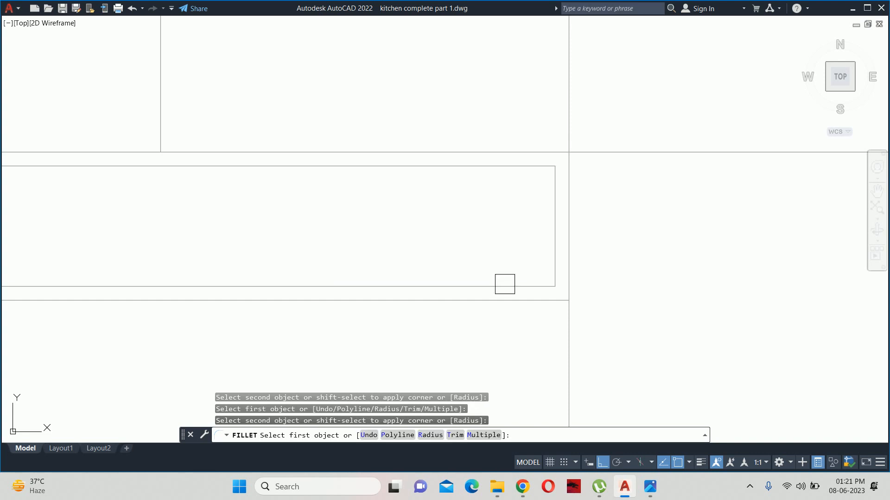
Step: Offset the shelf unit's edge at the left end of the open band by 0.75" into the band
{"action": "middle_click_drag", "start_coordinate": [397, 254], "coordinate": [628, 295]}
{"action": "scroll", "coordinate": [378, 306], "scroll_direction": "down", "scroll_amount": 1}
{"action": "scroll", "coordinate": [250, 278], "scroll_direction": "down", "scroll_amount": 2}
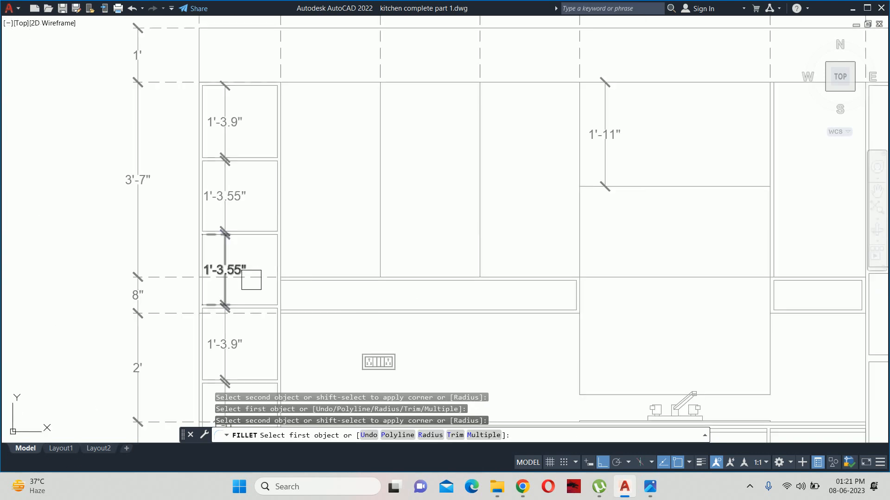
{"action": "scroll", "coordinate": [276, 302], "scroll_direction": "up", "scroll_amount": 3}
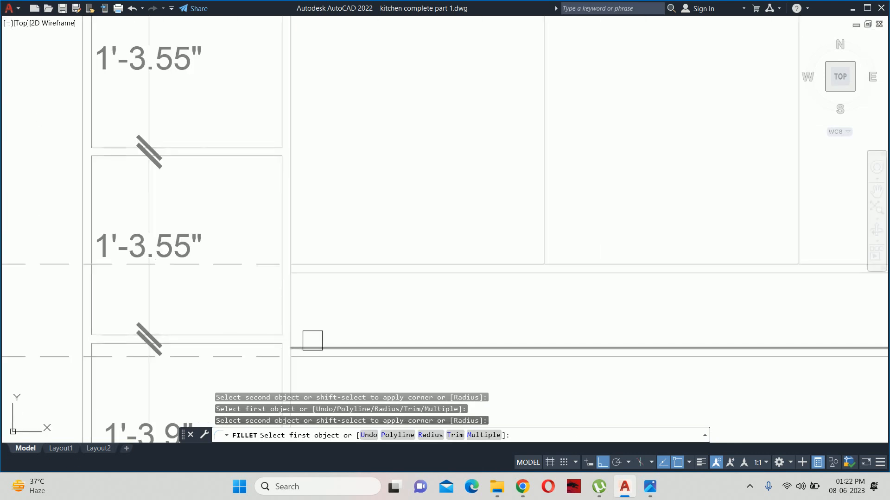
{"action": "scroll", "coordinate": [312, 341], "scroll_direction": "down", "scroll_amount": 4}
{"action": "middle_click_drag", "start_coordinate": [312, 335], "coordinate": [400, 297]}
{"action": "scroll", "coordinate": [385, 297], "scroll_direction": "up", "scroll_amount": 3}
{"action": "key", "text": "Escape"}
{"action": "type", "text": "o"}
{"action": "key", "text": "Return"}
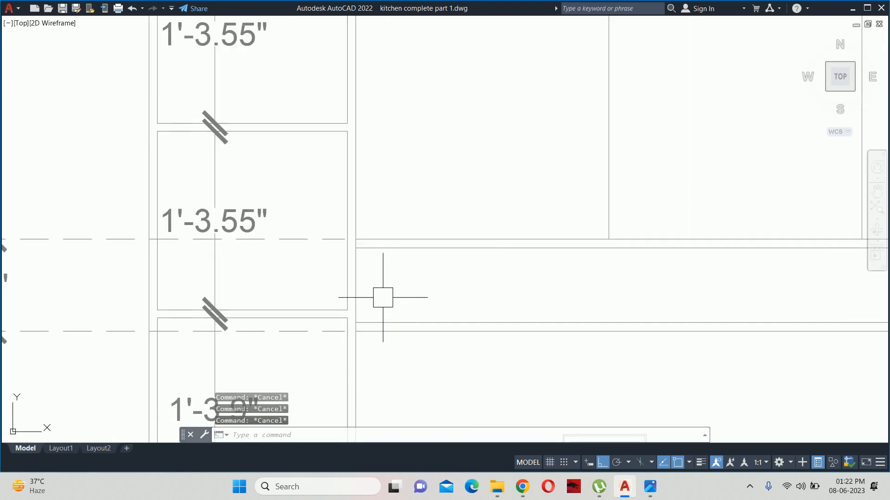
{"action": "type", "text": ".75"}
{"action": "key", "text": "Return"}
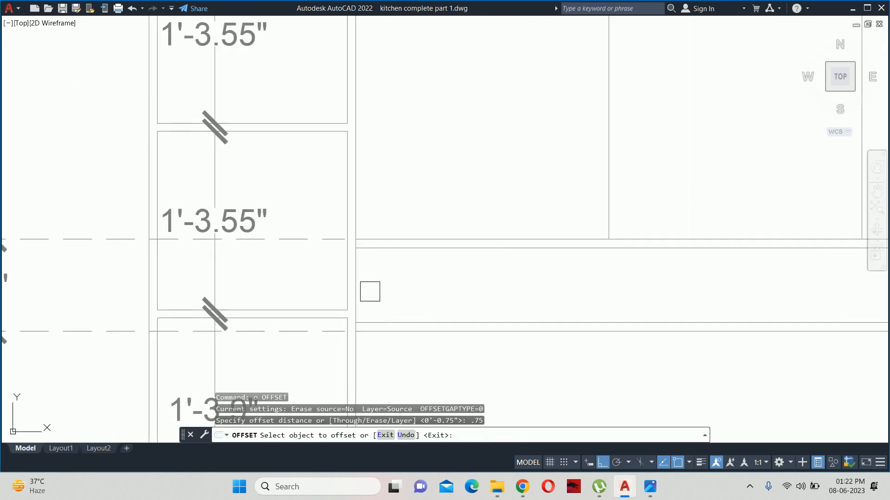
{"action": "key", "text": "Escape"}
{"action": "key", "text": "Escape"}
{"action": "scroll", "coordinate": [374, 298], "scroll_direction": "up", "scroll_amount": 4}
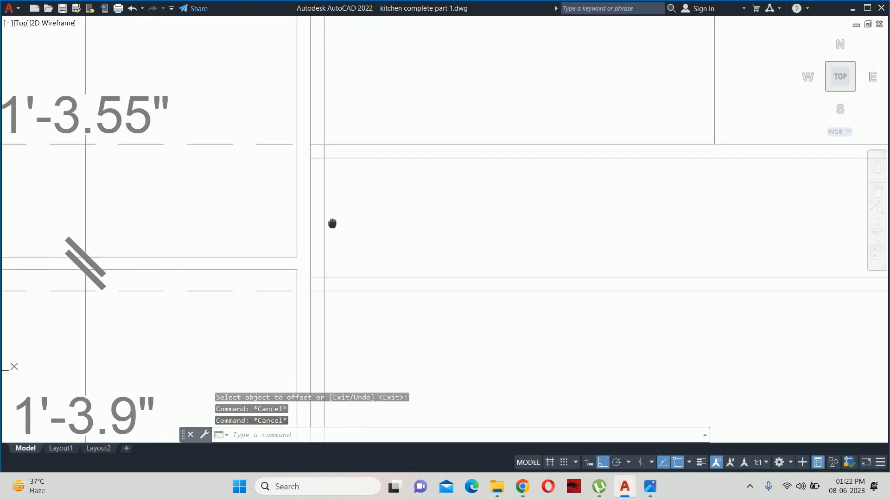
Step: Trim the new vertical line and the band's inner lines where they overrun at the two left corners
{"action": "type", "text": "tr"}
{"action": "key", "text": "Return"}
{"action": "scroll", "coordinate": [306, 252], "scroll_direction": "up", "scroll_amount": 4}
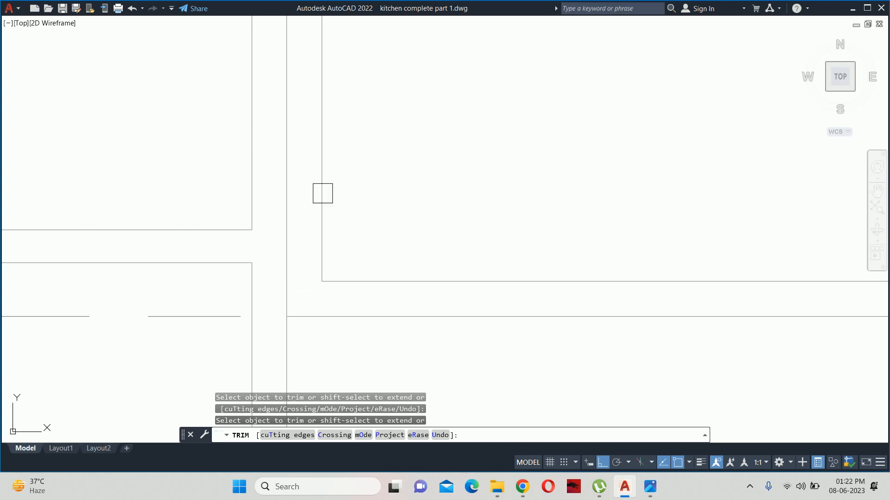
{"action": "middle_click_drag", "start_coordinate": [330, 151], "coordinate": [370, 357]}
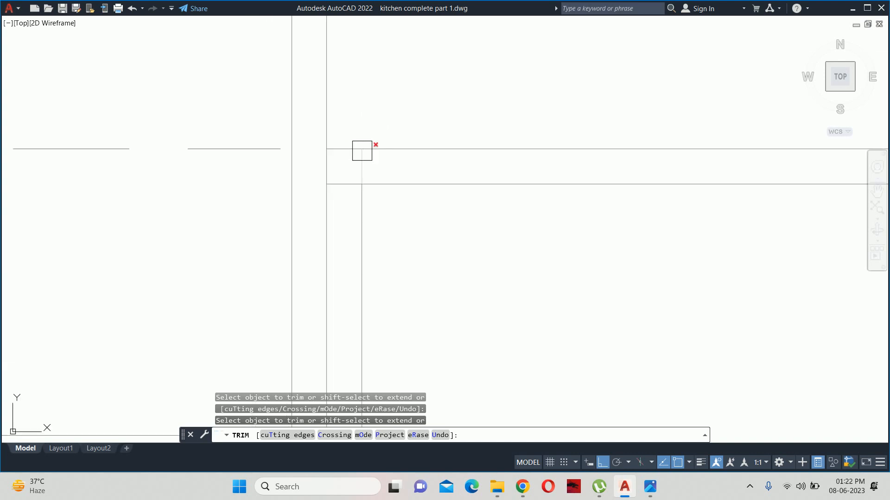
{"action": "scroll", "coordinate": [362, 168], "scroll_direction": "up", "scroll_amount": 2}
{"action": "key", "text": "Escape"}
{"action": "key", "text": "Escape"}
{"action": "key", "text": "Escape"}
Step: Measure the depth of the 5'-6" wall cabinet run in the plan with a linear dimension, without placing it
{"action": "scroll", "coordinate": [454, 194], "scroll_direction": "down", "scroll_amount": 8}
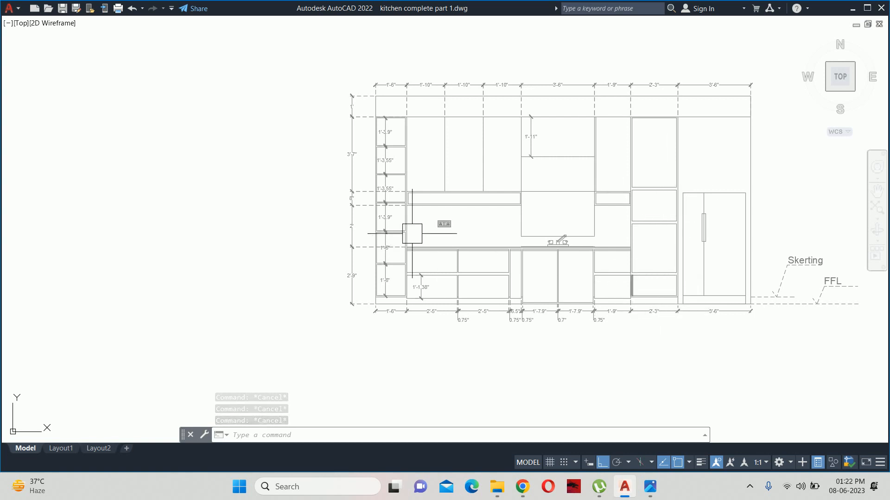
{"action": "scroll", "coordinate": [475, 190], "scroll_direction": "up", "scroll_amount": 4}
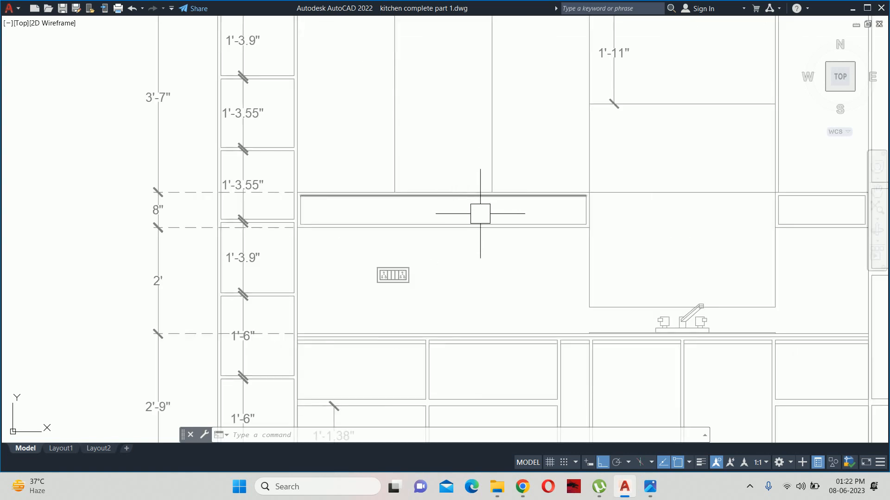
{"action": "scroll", "coordinate": [474, 217], "scroll_direction": "down", "scroll_amount": 2}
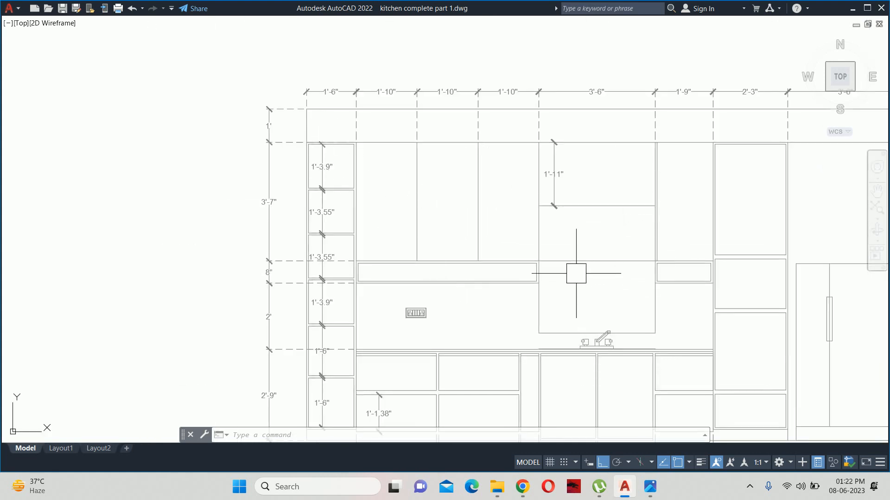
{"action": "middle_click_drag", "start_coordinate": [547, 262], "coordinate": [416, 185]}
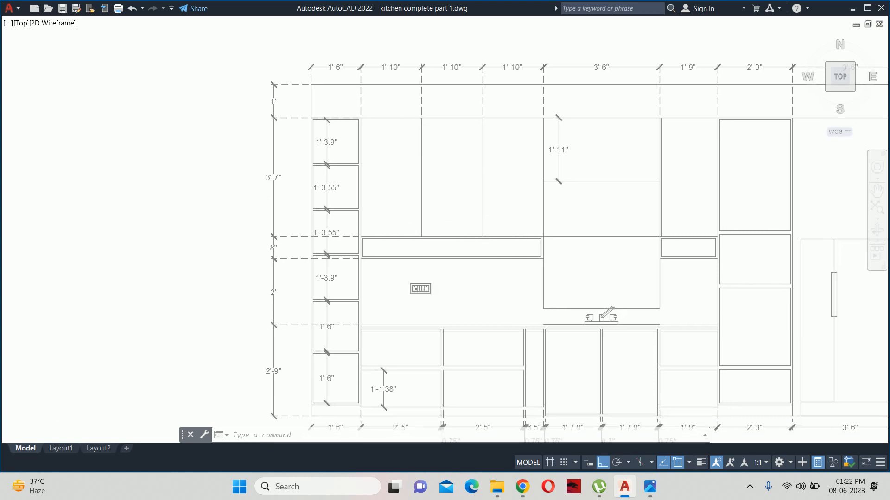
{"action": "scroll", "coordinate": [402, 161], "scroll_direction": "down", "scroll_amount": 4}
{"action": "middle_click_drag", "start_coordinate": [412, 100], "coordinate": [416, 350]}
{"action": "scroll", "coordinate": [416, 183], "scroll_direction": "up", "scroll_amount": 3}
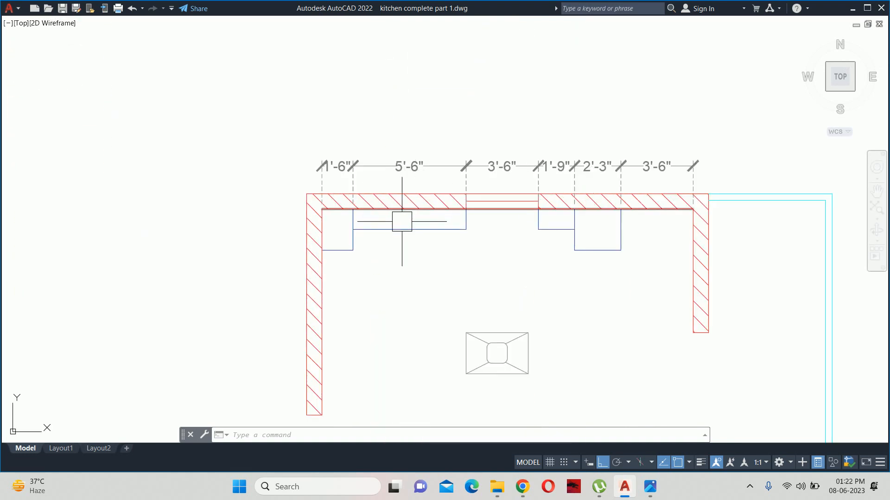
{"action": "type", "text": "dli"}
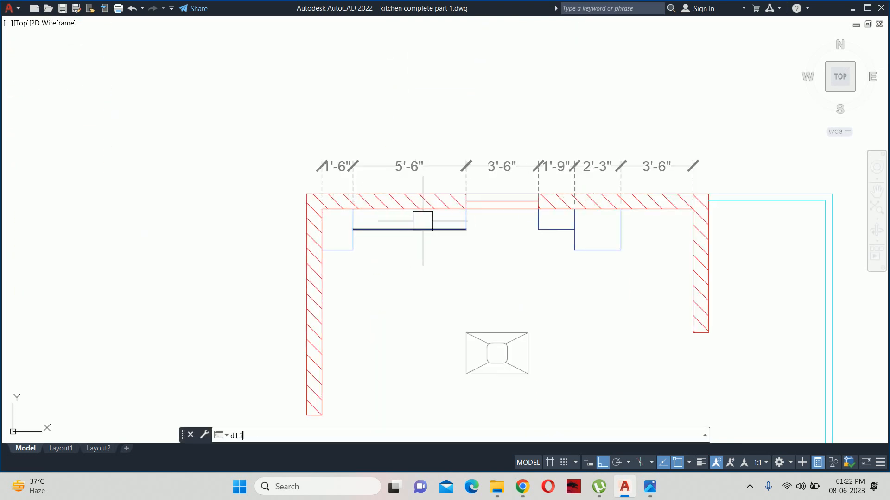
{"action": "key", "text": "Return"}
{"action": "key", "text": "Return"}
{"action": "scroll", "coordinate": [466, 219], "scroll_direction": "up", "scroll_amount": 5}
{"action": "left_click", "coordinate": [466, 221]}
{"action": "key", "text": "Escape"}
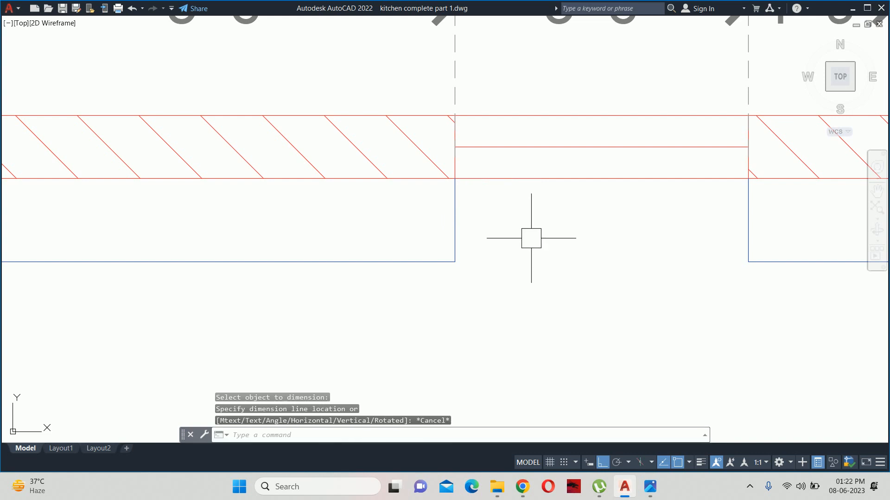
{"action": "key", "text": "Escape"}
{"action": "key", "text": "Escape"}
Step: Start a multiline text in the first 1'-10" wall cabinet of the elevation with a text height of 4"
{"action": "scroll", "coordinate": [528, 238], "scroll_direction": "down", "scroll_amount": 5}
{"action": "scroll", "coordinate": [524, 237], "scroll_direction": "down", "scroll_amount": 7}
{"action": "middle_click_drag", "start_coordinate": [496, 244], "coordinate": [500, 235]}
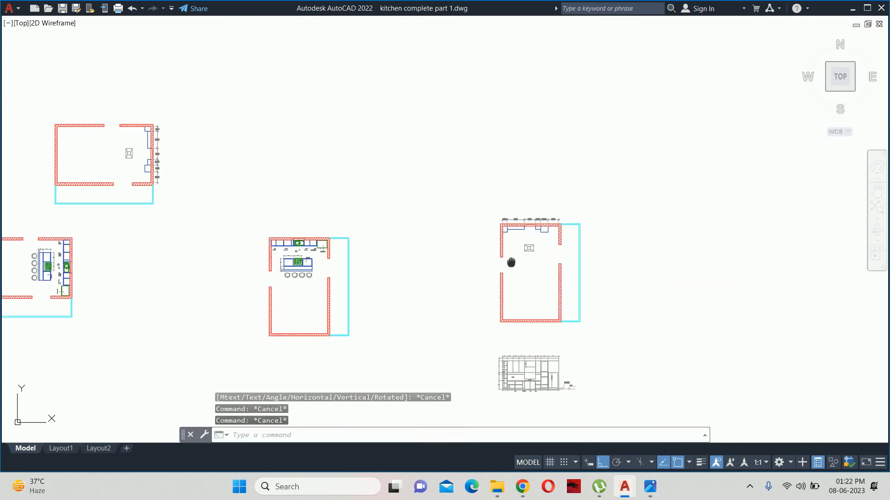
{"action": "scroll", "coordinate": [499, 244], "scroll_direction": "up", "scroll_amount": 3}
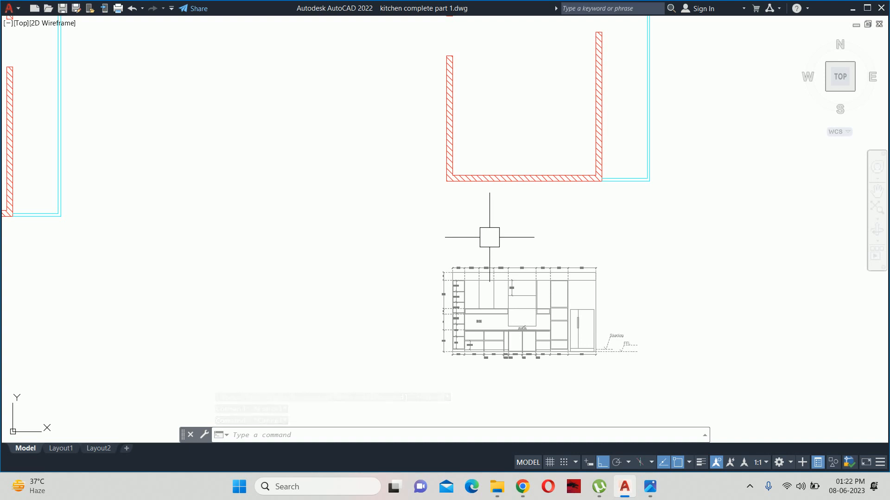
{"action": "type", "text": "t"}
{"action": "key", "text": "Return"}
{"action": "scroll", "coordinate": [482, 250], "scroll_direction": "up", "scroll_amount": 5}
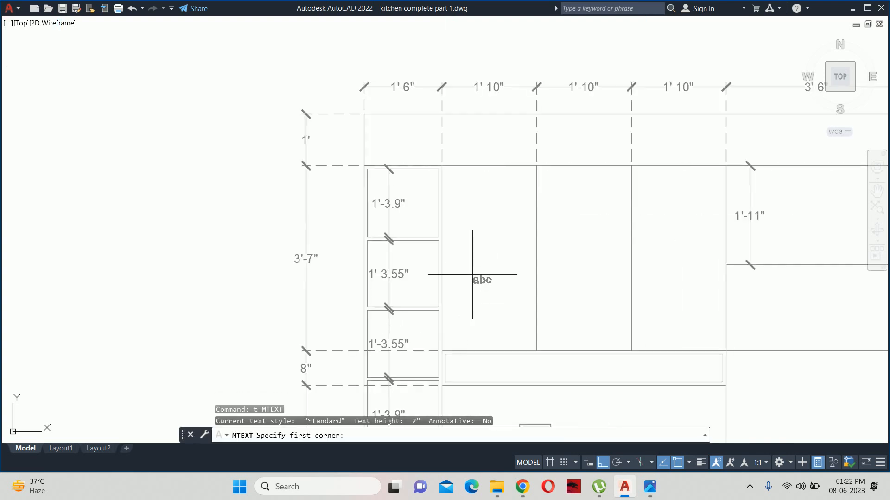
{"action": "left_click", "coordinate": [461, 235]}
{"action": "left_click", "coordinate": [506, 302]}
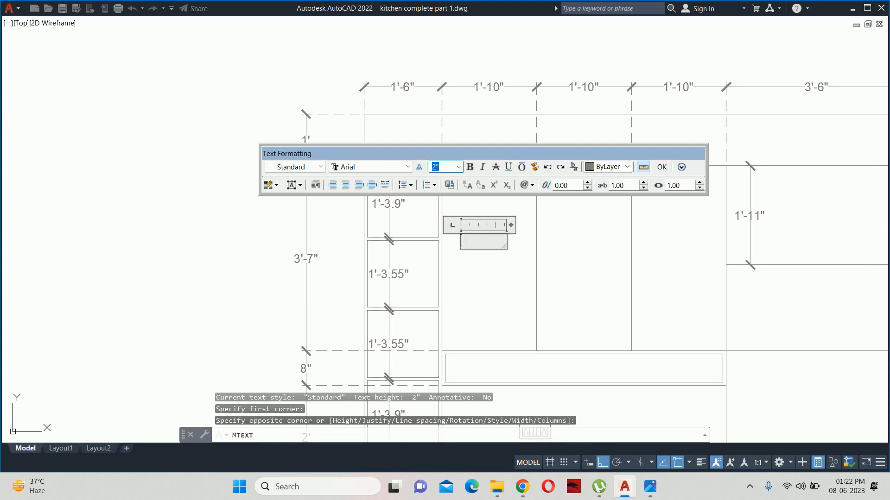
{"action": "type", "text": "6"}
{"action": "key", "text": "BackSpace"}
{"action": "type", "text": "4"}
{"action": "key", "text": "Return"}
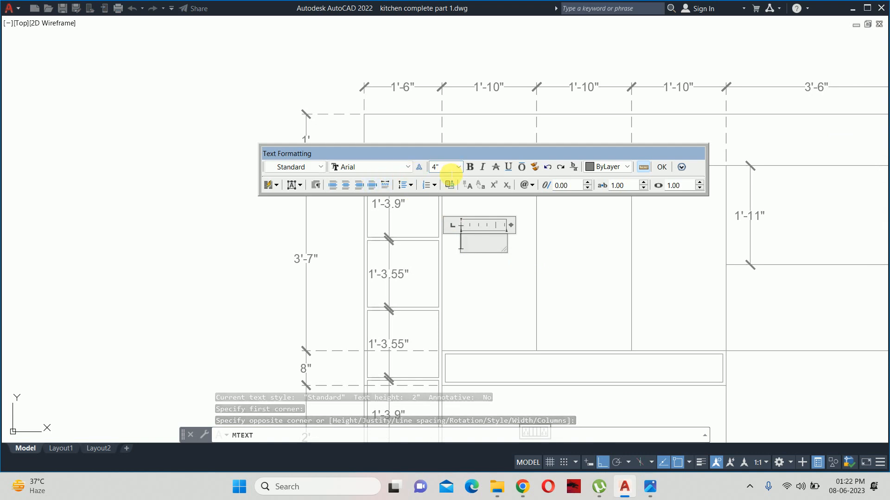
Step: Write the cabinet label "CB" with "Lvl +12"" on the line below it
{"action": "type", "text": "CB"}
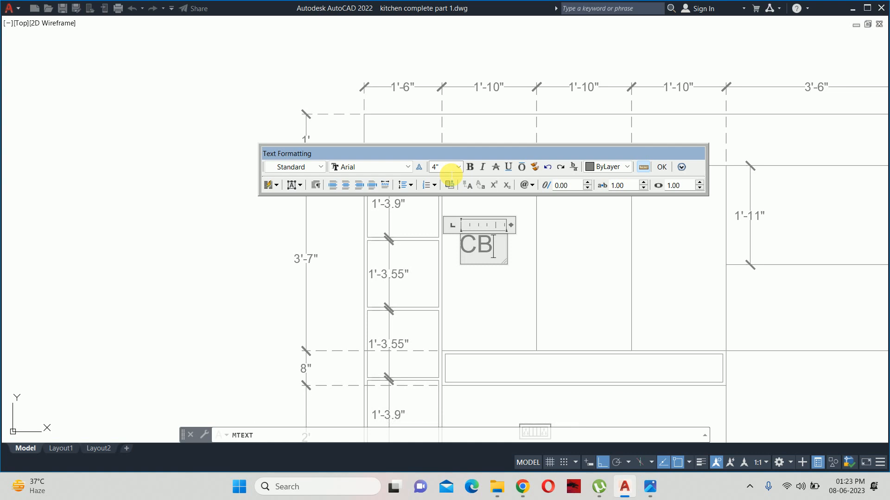
{"action": "key", "text": "Return"}
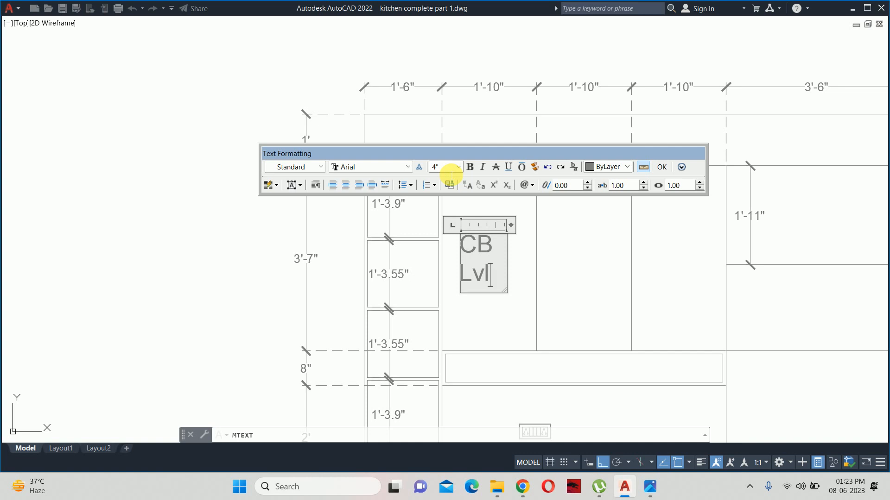
{"action": "type", "text": "Lvl"}
{"action": "key", "text": "Return"}
{"action": "type", "text": "+12\""}
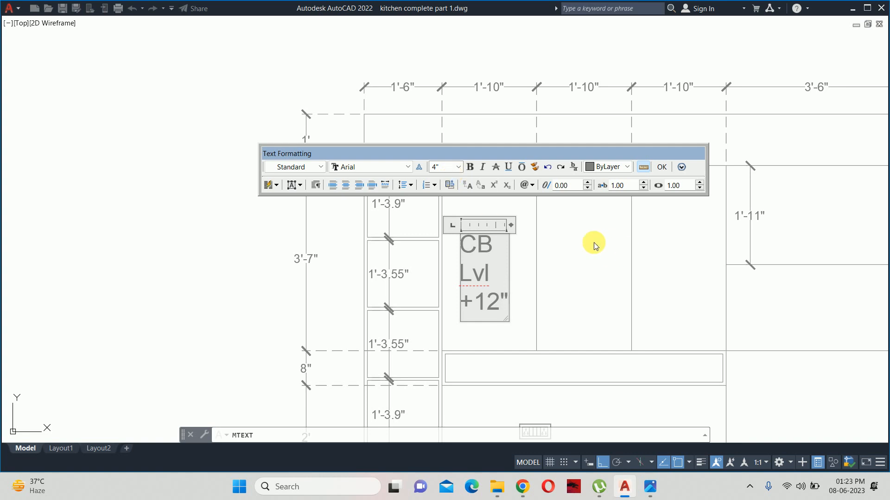
{"action": "left_click", "coordinate": [594, 243]}
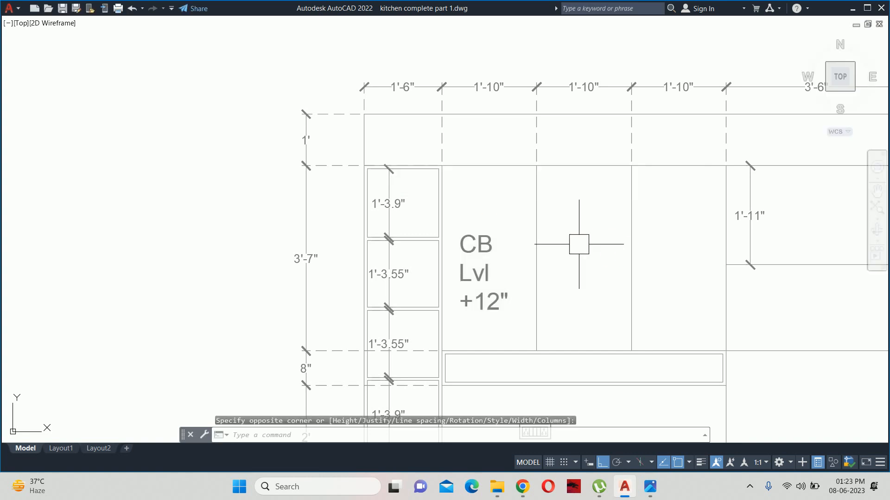
{"action": "key", "text": "Escape"}
{"action": "key", "text": "Escape"}
Step: Set the text height of the wall cabinet label to 2"
{"action": "left_click", "coordinate": [514, 246]}
{"action": "left_click", "coordinate": [596, 241]}
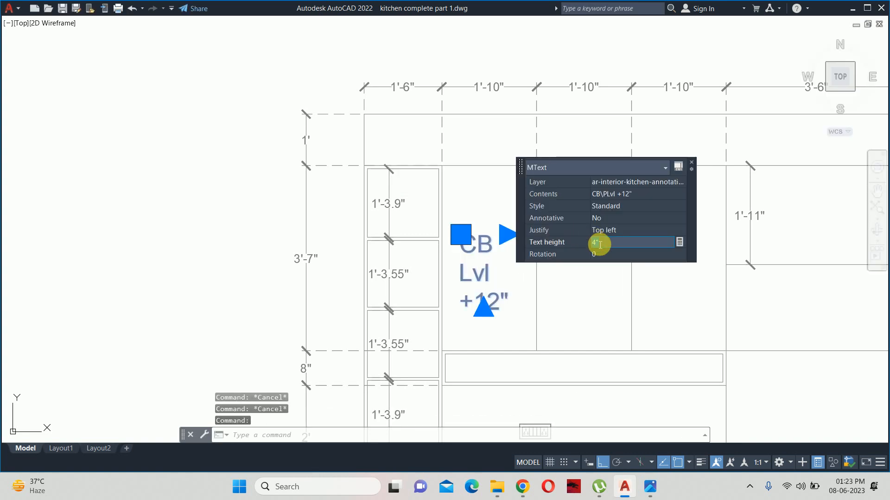
{"action": "type", "text": "2"}
{"action": "key", "text": "Tab"}
{"action": "key", "text": "Escape"}
{"action": "key", "text": "Escape"}
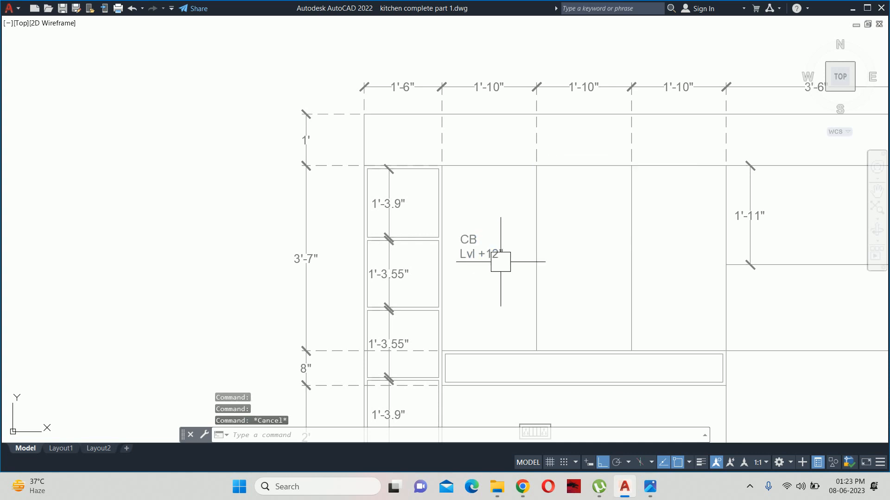
Step: Move the "CB Lvl +12"" label slightly straight down inside the first 1'-10" wall cabinet
{"action": "scroll", "coordinate": [457, 258], "scroll_direction": "up", "scroll_amount": 3}
{"action": "type", "text": "m"}
{"action": "key", "text": "Return"}
{"action": "left_click", "coordinate": [433, 256]}
{"action": "key", "text": "Return"}
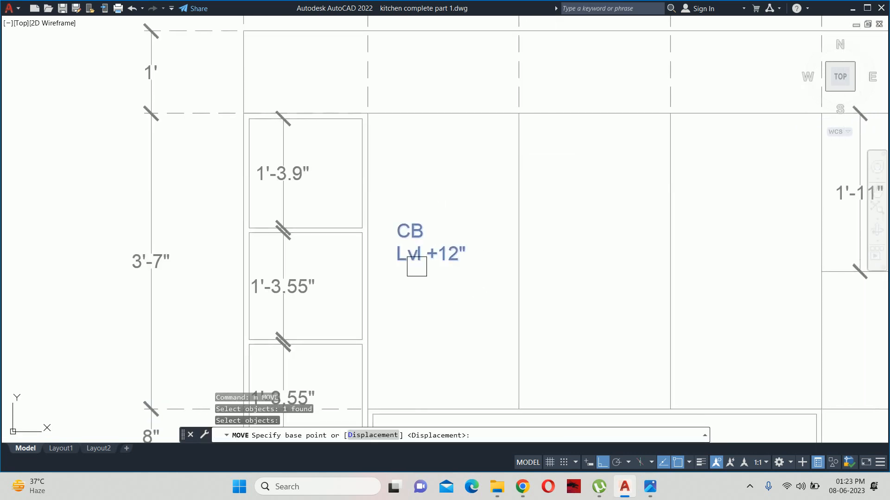
{"action": "left_click", "coordinate": [421, 302]}
{"action": "left_click", "coordinate": [430, 327]}
{"action": "key", "text": "Escape"}
{"action": "key", "text": "Escape"}
Step: Copy the "CB Lvl +12"" label horizontally into the second and third 1'-10" wall cabinets
{"action": "type", "text": "co"}
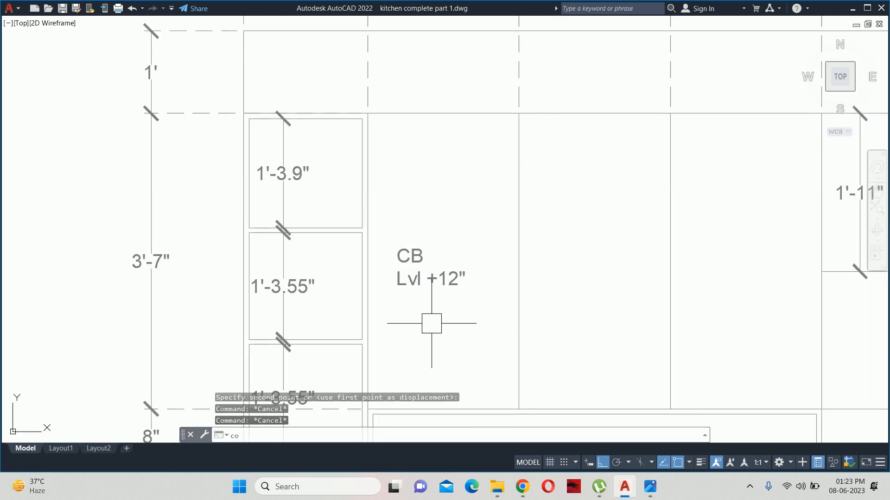
{"action": "key", "text": "Return"}
{"action": "left_click", "coordinate": [419, 258]}
{"action": "key", "text": "Return"}
{"action": "left_click", "coordinate": [434, 113]}
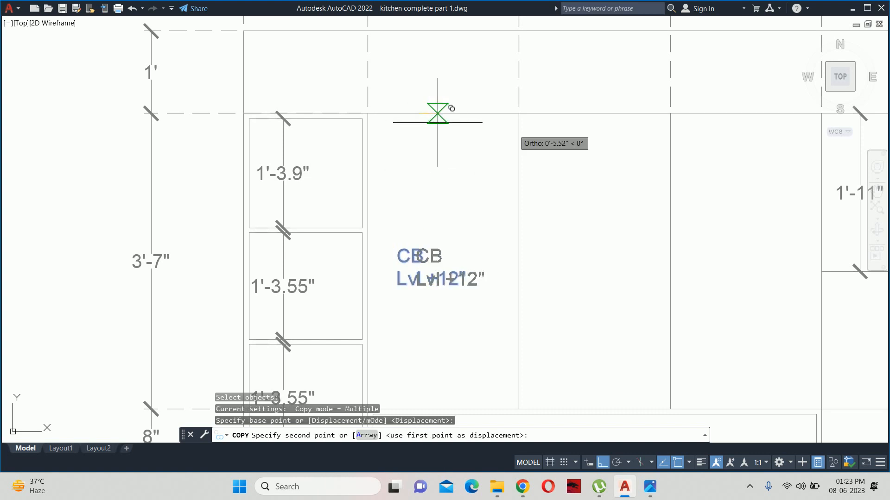
{"action": "left_click", "coordinate": [597, 113]}
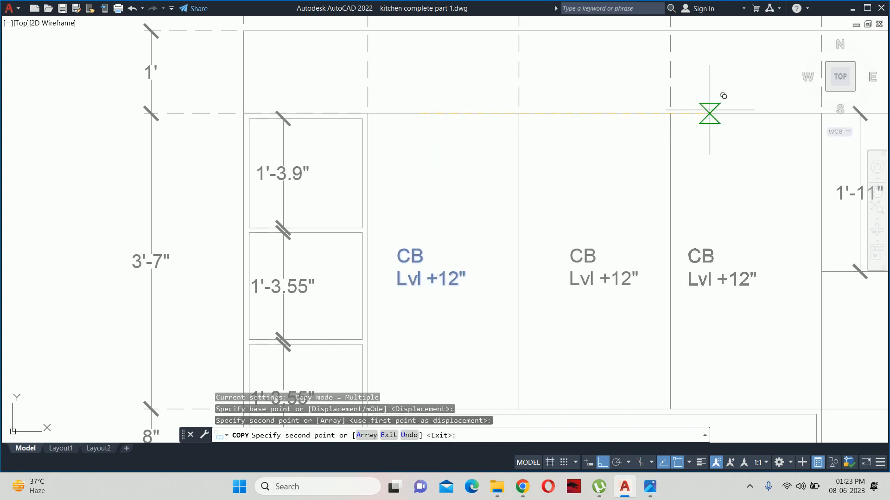
{"action": "left_click", "coordinate": [737, 113]}
Step: Place further copies of the cabinet label in the 1'-9" wall cabinet and the upper compartment of the 2'-3" unit
{"action": "middle_click_drag", "start_coordinate": [728, 143], "coordinate": [369, 123]}
{"action": "scroll", "coordinate": [370, 123], "scroll_direction": "down", "scroll_amount": 1}
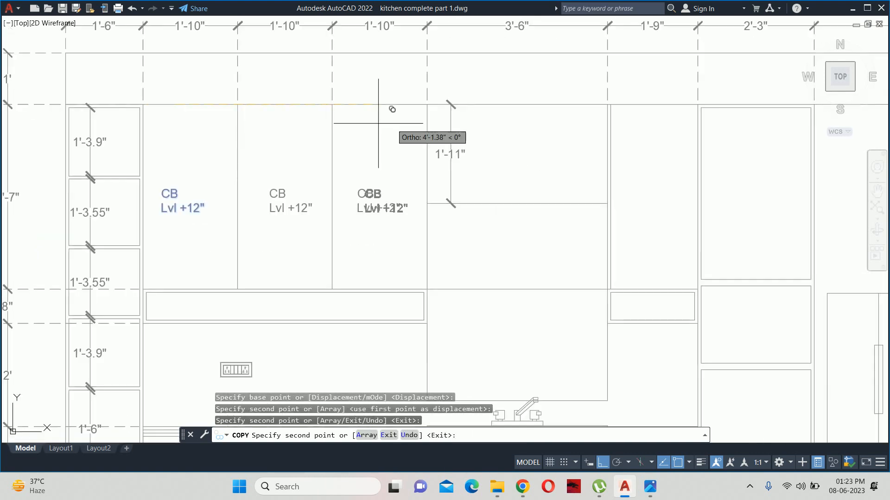
{"action": "middle_click_drag", "start_coordinate": [655, 118], "coordinate": [594, 127]}
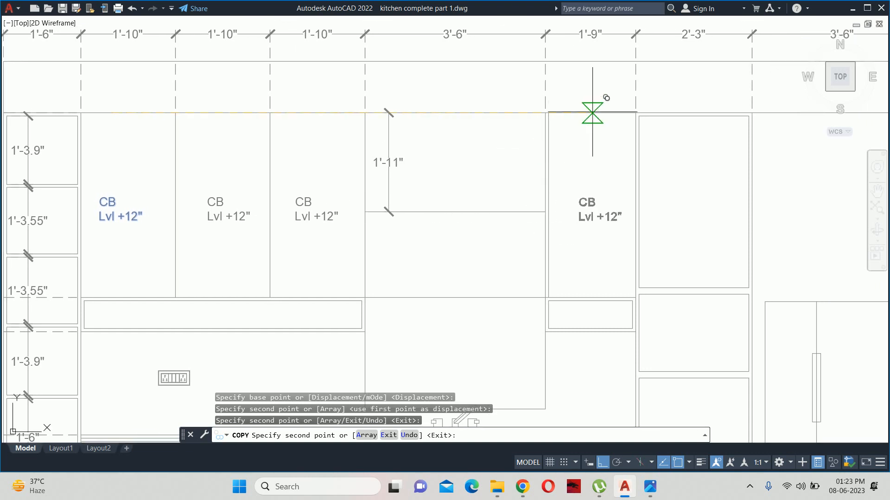
{"action": "left_click", "coordinate": [592, 113]}
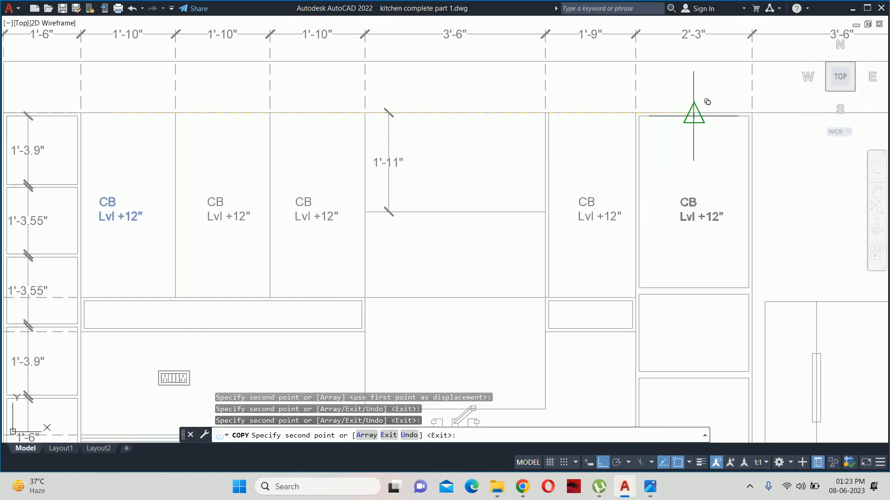
{"action": "scroll", "coordinate": [694, 115], "scroll_direction": "up", "scroll_amount": 4}
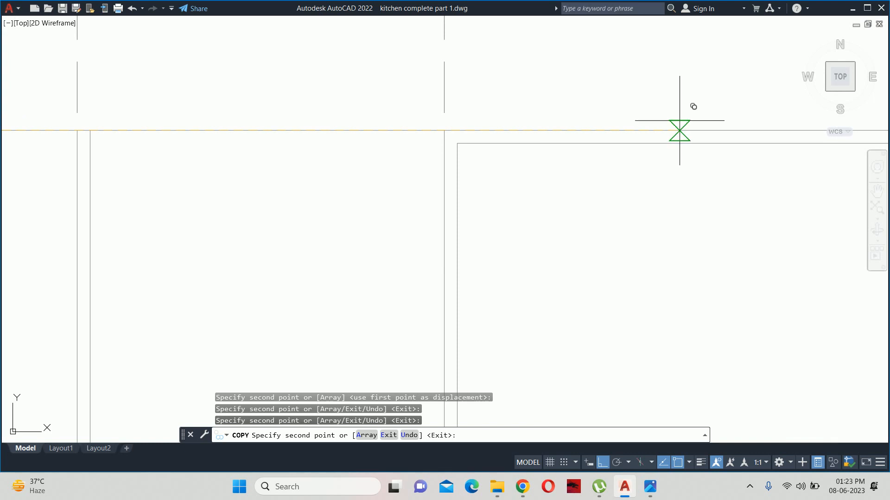
{"action": "scroll", "coordinate": [716, 141], "scroll_direction": "down", "scroll_amount": 4}
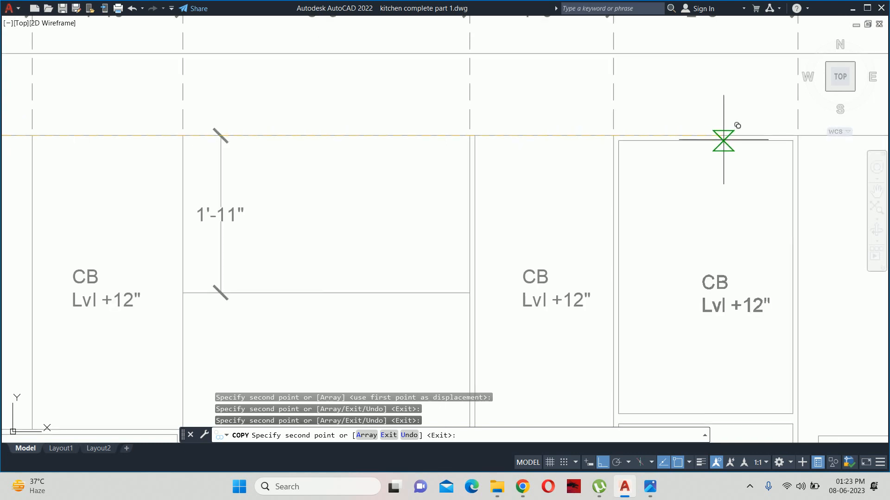
{"action": "left_click", "coordinate": [705, 139]}
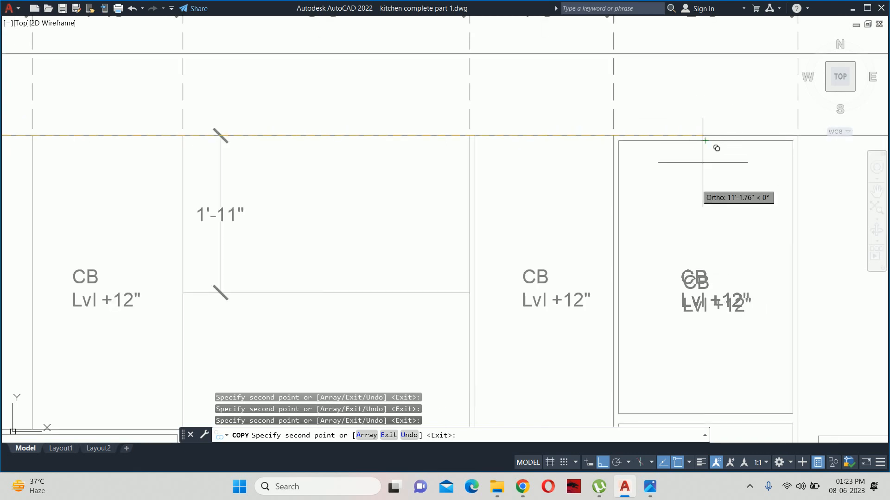
{"action": "scroll", "coordinate": [711, 149], "scroll_direction": "down", "scroll_amount": 5}
{"action": "key", "text": "Escape"}
{"action": "scroll", "coordinate": [516, 201], "scroll_direction": "up", "scroll_amount": 3}
{"action": "middle_click_drag", "start_coordinate": [516, 201], "coordinate": [530, 196]}
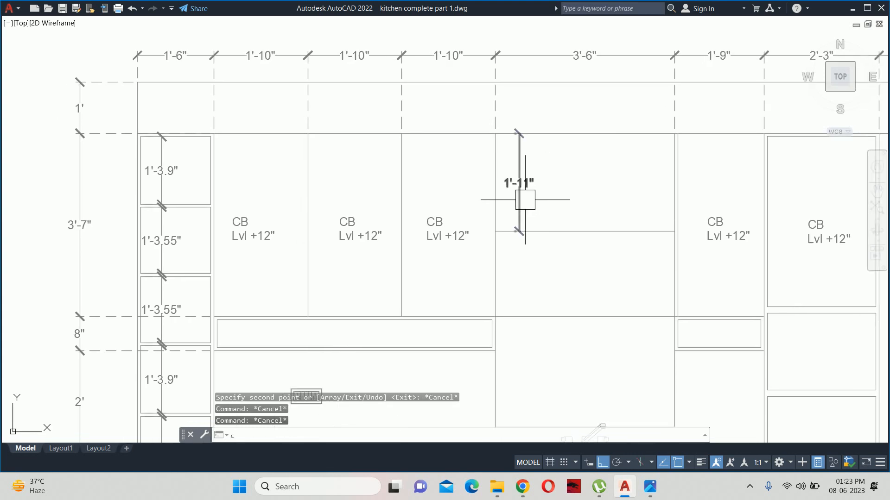
Step: Copy the label of the third 1'-10" cabinet horizontally into the 3'-6" wide cabinet
{"action": "type", "text": "co"}
{"action": "key", "text": "Return"}
{"action": "left_click", "coordinate": [431, 230]}
{"action": "key", "text": "Return"}
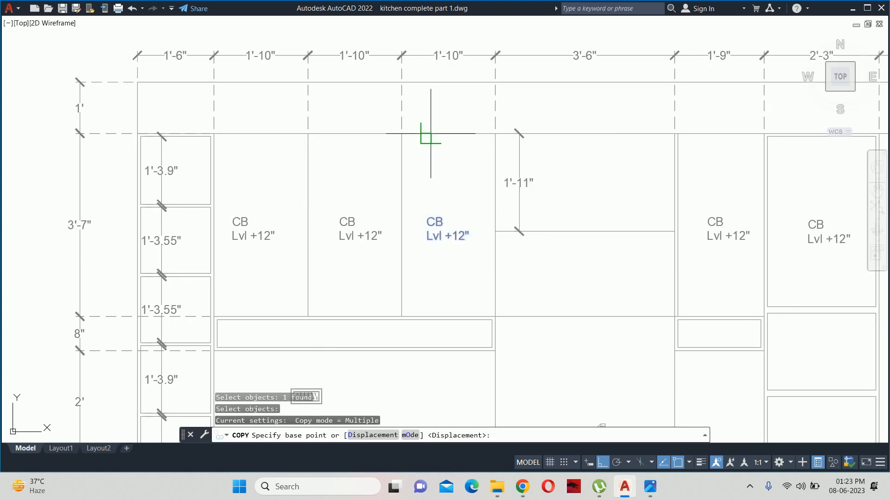
{"action": "left_click", "coordinate": [456, 131]}
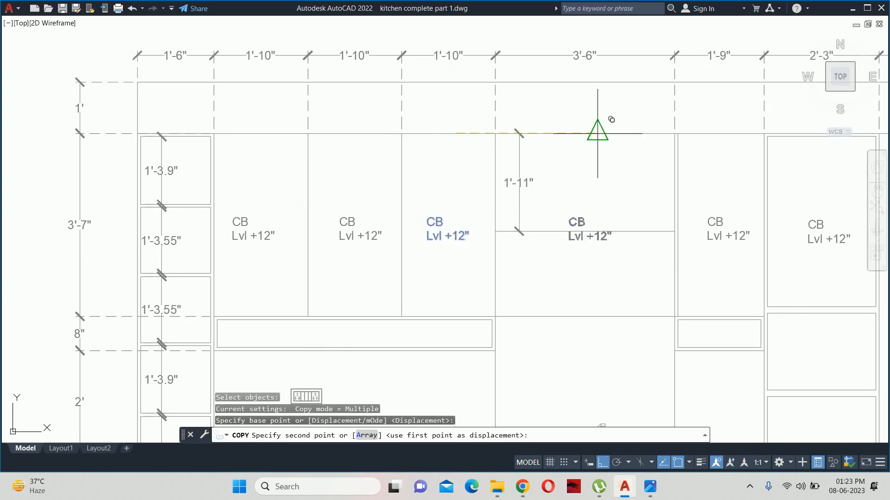
{"action": "left_click", "coordinate": [581, 132]}
{"action": "key", "text": "Escape"}
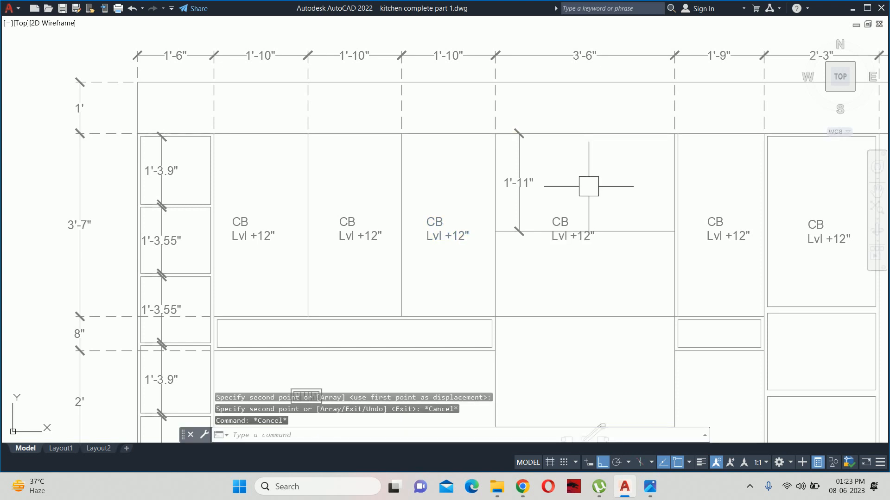
Step: Move the 3'-6" cabinet's label straight down into the compartment below its horizontal divider
{"action": "type", "text": "m"}
{"action": "key", "text": "Return"}
{"action": "left_click", "coordinate": [588, 207]}
{"action": "key", "text": "Return"}
{"action": "left_click", "coordinate": [626, 179]}
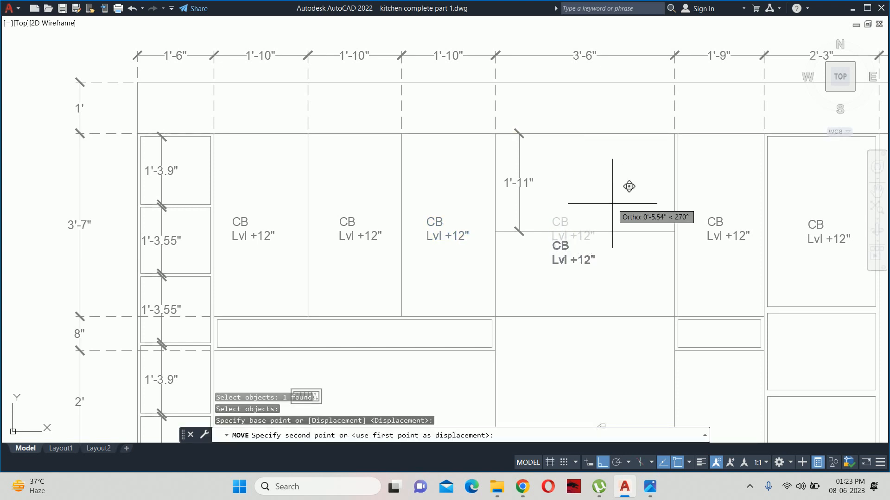
{"action": "left_click", "coordinate": [614, 212]}
{"action": "key", "text": "Escape"}
{"action": "key", "text": "Escape"}
Step: Change the label below the divider to "GTPT Box" with "Lvl +18"", widening its text frame so the name fits on one line
{"action": "left_click", "coordinate": [560, 283]}
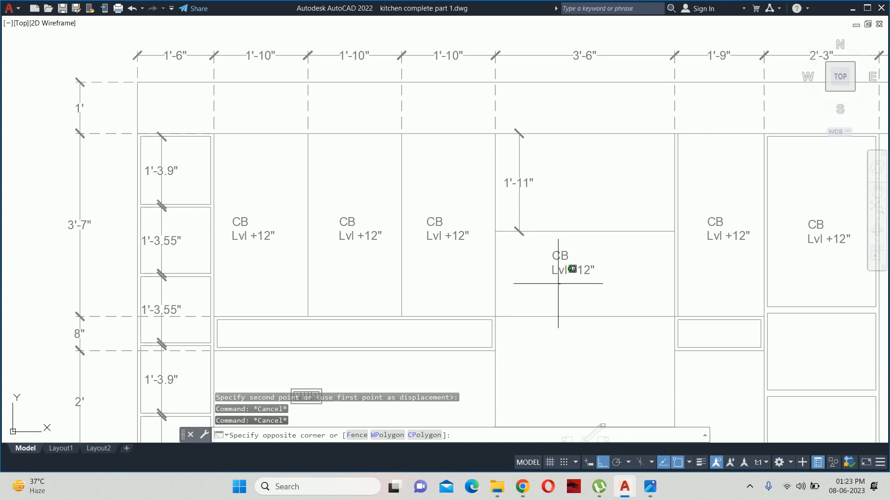
{"action": "key", "text": "Escape"}
{"action": "double_click", "coordinate": [554, 273]}
{"action": "left_click_drag", "start_coordinate": [574, 262], "coordinate": [491, 258]}
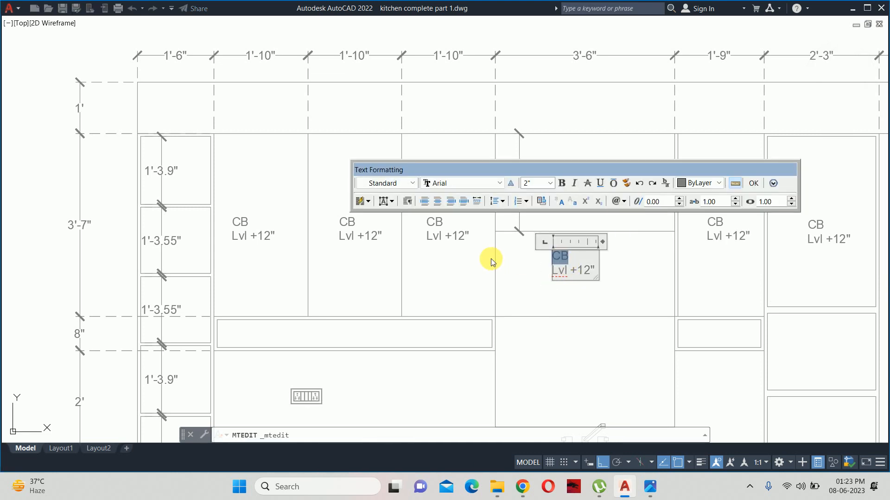
{"action": "type", "text": "GTPT"}
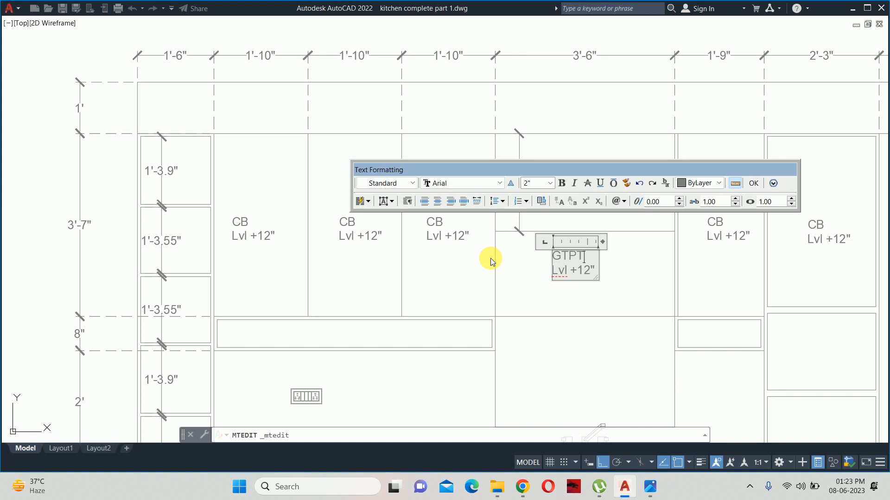
{"action": "key", "text": "Return"}
{"action": "type", "text": "Box"}
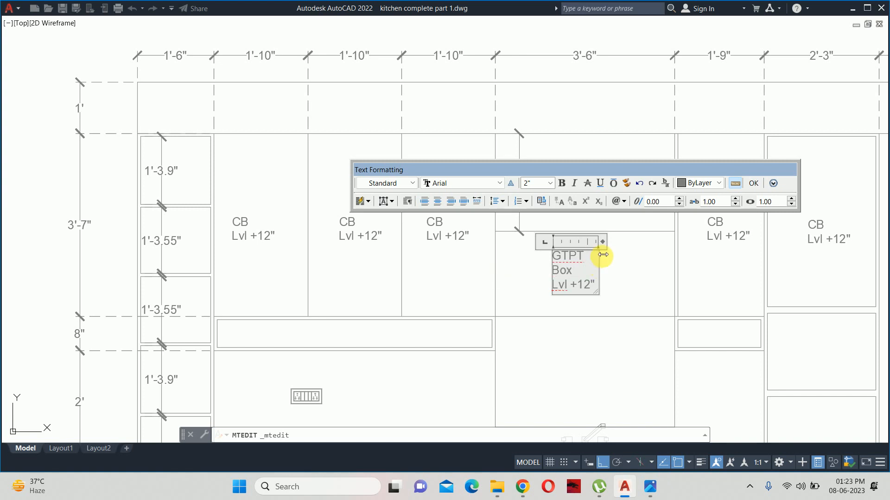
{"action": "left_click_drag", "start_coordinate": [606, 245], "coordinate": [652, 242]}
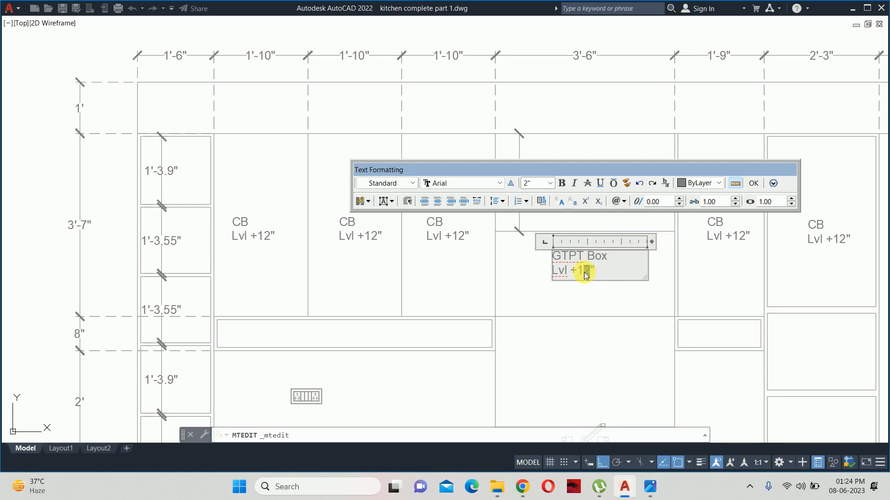
{"action": "left_click", "coordinate": [596, 323]}
{"action": "key", "text": "Escape"}
{"action": "key", "text": "Escape"}
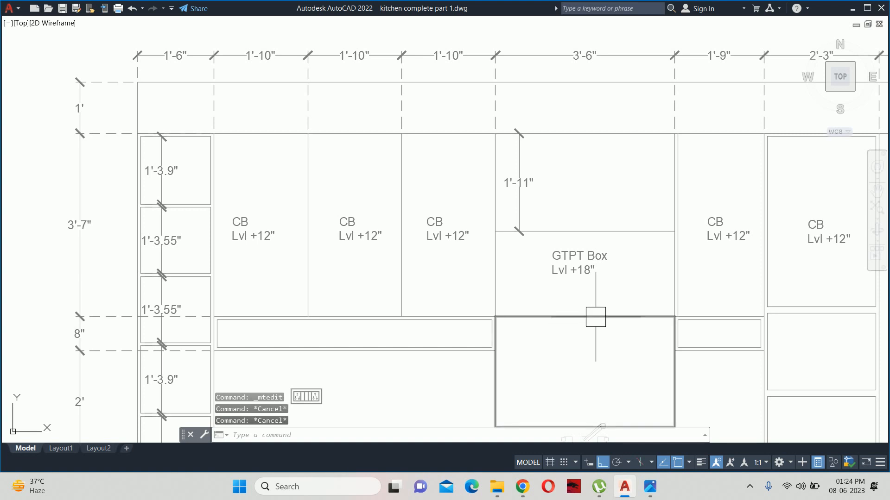
Step: Move the "GTPT Box" label slightly down within its compartment
{"action": "scroll", "coordinate": [547, 255], "scroll_direction": "down", "scroll_amount": 3}
{"action": "type", "text": "m"}
{"action": "key", "text": "Return"}
{"action": "scroll", "coordinate": [547, 252], "scroll_direction": "up", "scroll_amount": 3}
{"action": "left_click", "coordinate": [554, 270]}
{"action": "key", "text": "Return"}
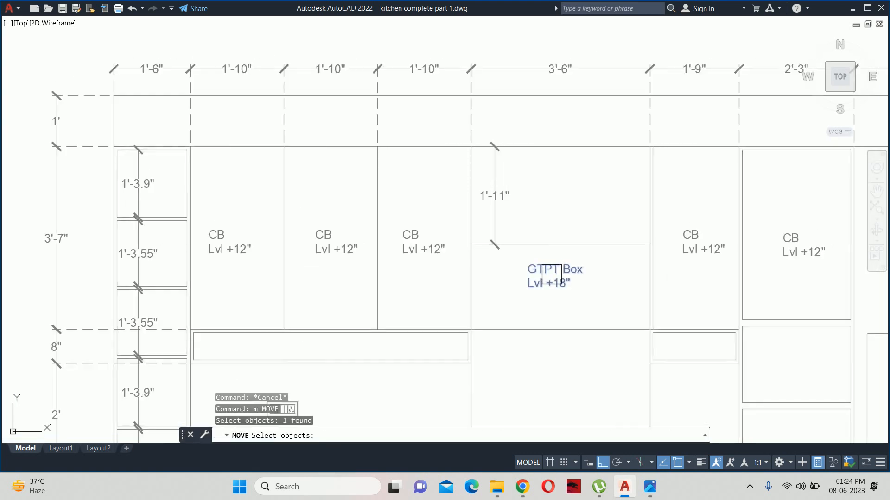
{"action": "left_click", "coordinate": [612, 277]}
{"action": "key", "text": "Escape"}
{"action": "key", "text": "Escape"}
{"action": "key", "text": "Escape"}
{"action": "scroll", "coordinate": [576, 268], "scroll_direction": "down", "scroll_amount": 3}
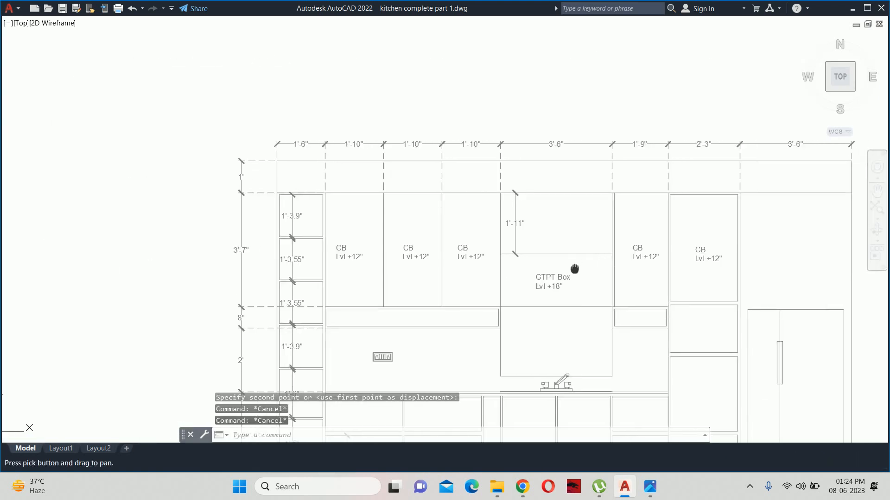
Step: Copy the "GTPT Box" label straight up into the upper compartment of the 3'-6" wide cabinet
{"action": "scroll", "coordinate": [592, 254], "scroll_direction": "up", "scroll_amount": 1}
{"action": "type", "text": "c"}
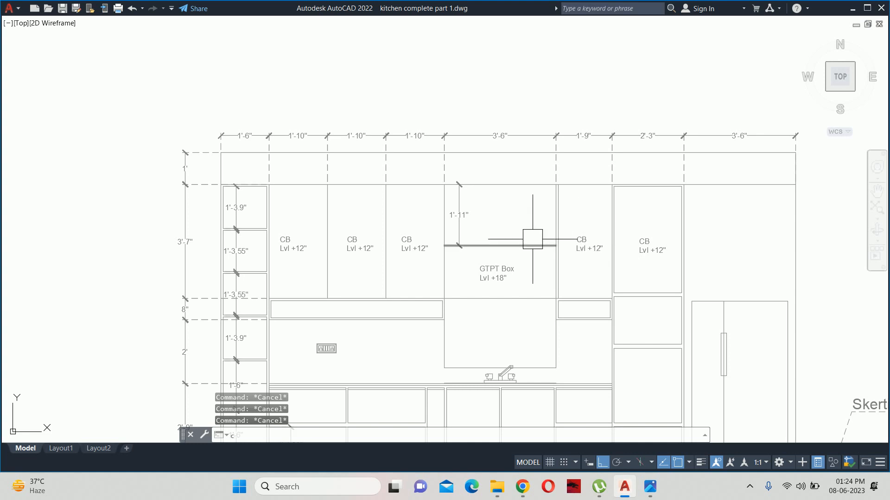
{"action": "type", "text": "o"}
{"action": "key", "text": "Return"}
{"action": "left_click", "coordinate": [510, 270]}
{"action": "key", "text": "Return"}
{"action": "scroll", "coordinate": [522, 241], "scroll_direction": "up", "scroll_amount": 3}
{"action": "left_click", "coordinate": [523, 274]}
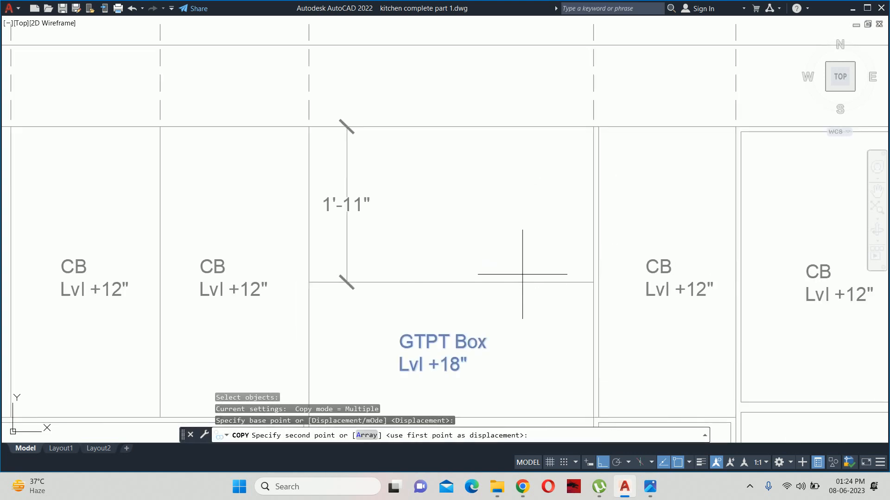
{"action": "left_click", "coordinate": [523, 126]}
{"action": "key", "text": "Escape"}
Step: Replace "GTPT Box" with "CB" in the upper compartment's label, above "Lvl +18""
{"action": "double_click", "coordinate": [481, 191]}
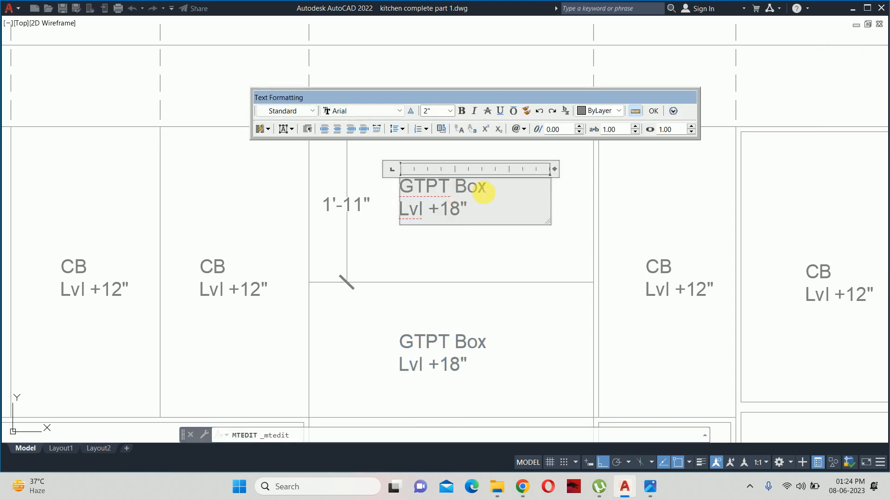
{"action": "left_click_drag", "start_coordinate": [478, 190], "coordinate": [340, 185]}
{"action": "key", "text": "BackSpace"}
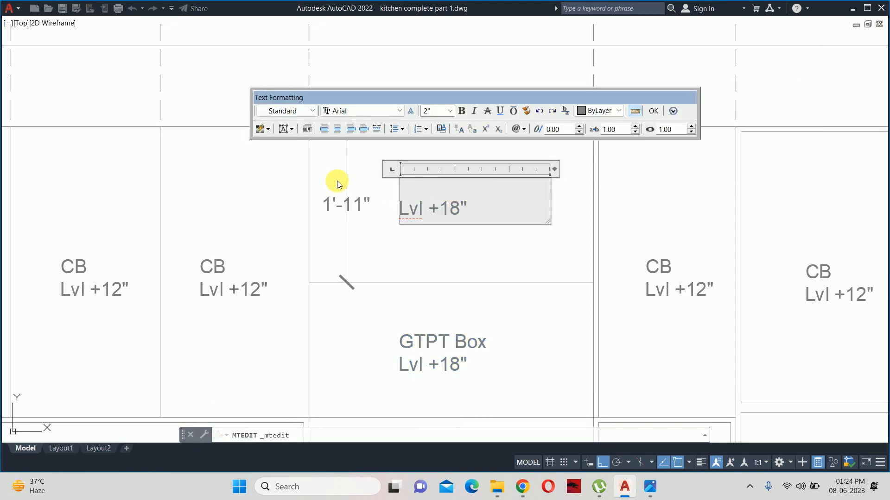
{"action": "key", "text": "Escape"}
{"action": "key", "text": "Escape"}
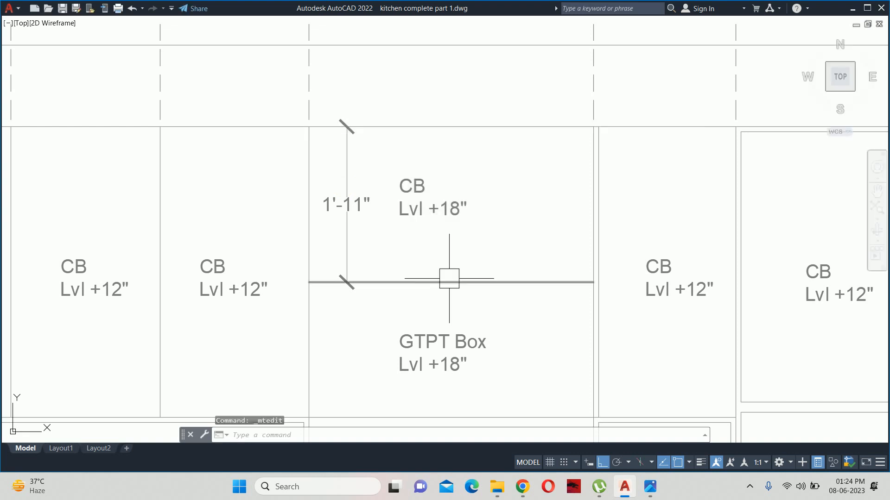
Step: Open the label in the upper compartment of the 2'-3" unit for editing and select its "CB" line
{"action": "scroll", "coordinate": [450, 281], "scroll_direction": "down", "scroll_amount": 6}
{"action": "scroll", "coordinate": [555, 264], "scroll_direction": "up", "scroll_amount": 5}
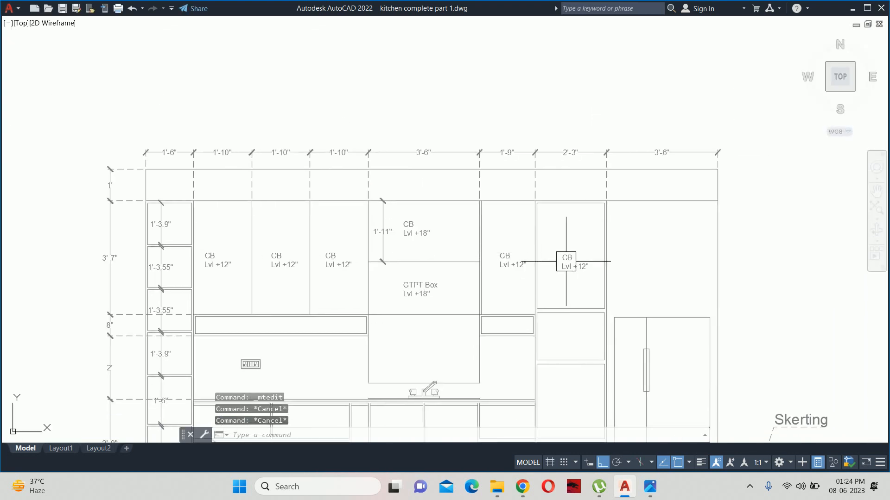
{"action": "double_click", "coordinate": [546, 249]}
{"action": "left_click_drag", "start_coordinate": [565, 253], "coordinate": [366, 241]}
{"action": "type", "text": "Micr"}
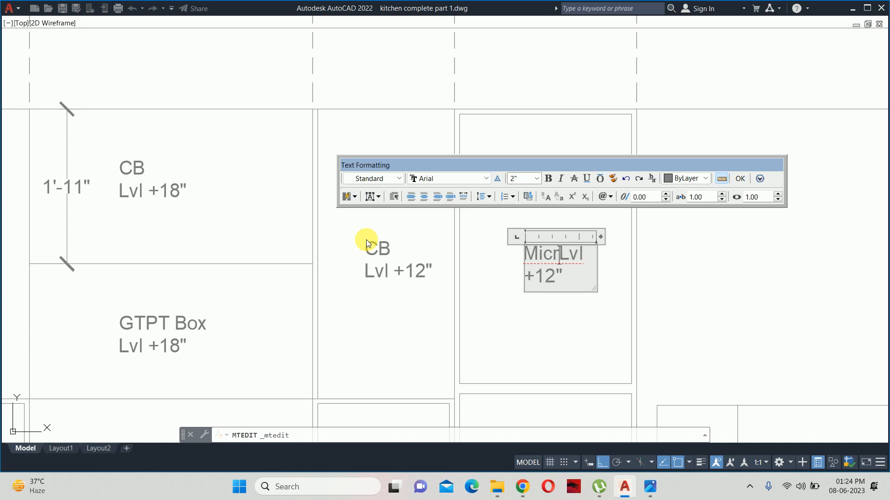
{"action": "key", "text": "Delete"}
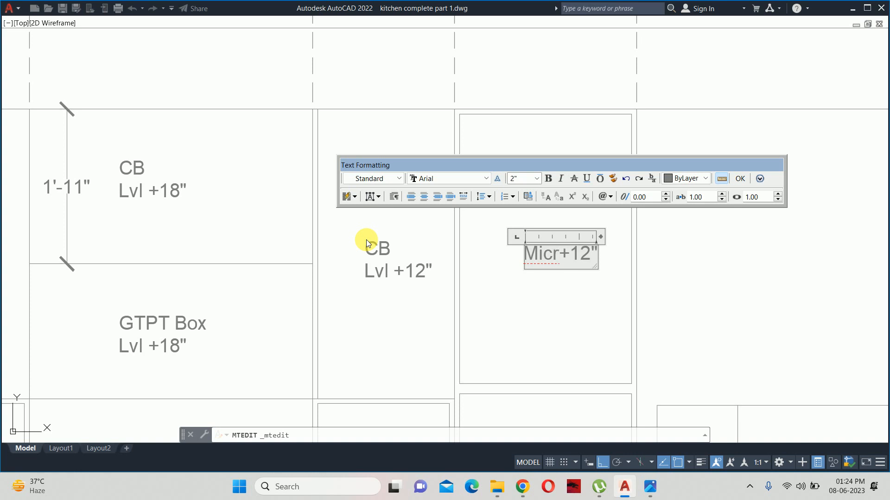
{"action": "type", "text": "Lvl"}
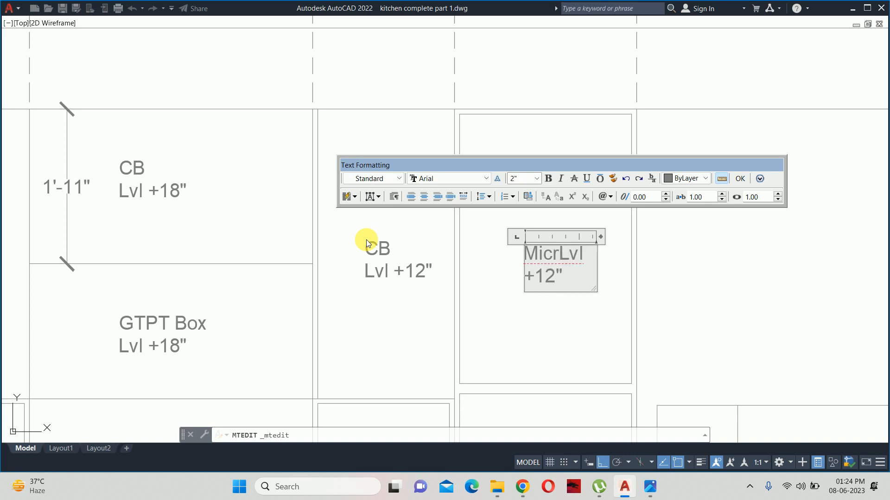
{"action": "key", "text": "BackSpace"}
{"action": "key", "text": "BackSpace"}
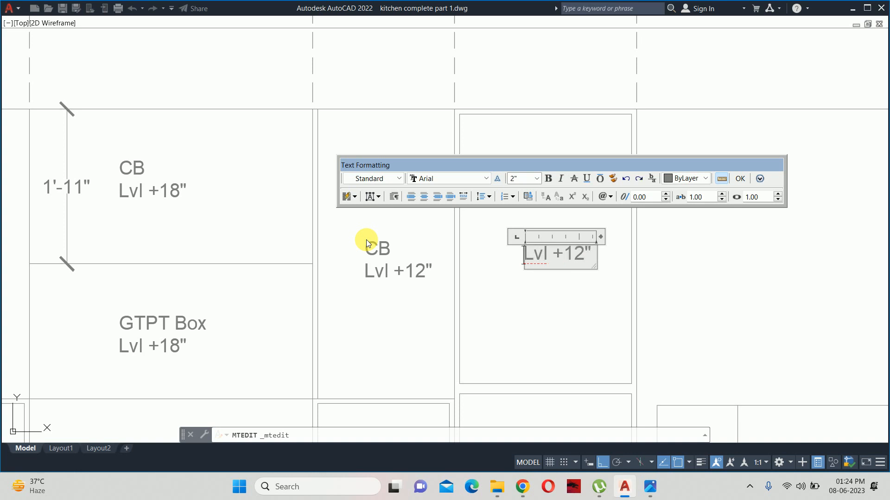
Step: Write "Shelve" on its own line above the level text in the 2'-3" unit's label
{"action": "type", "text": "Sh"}
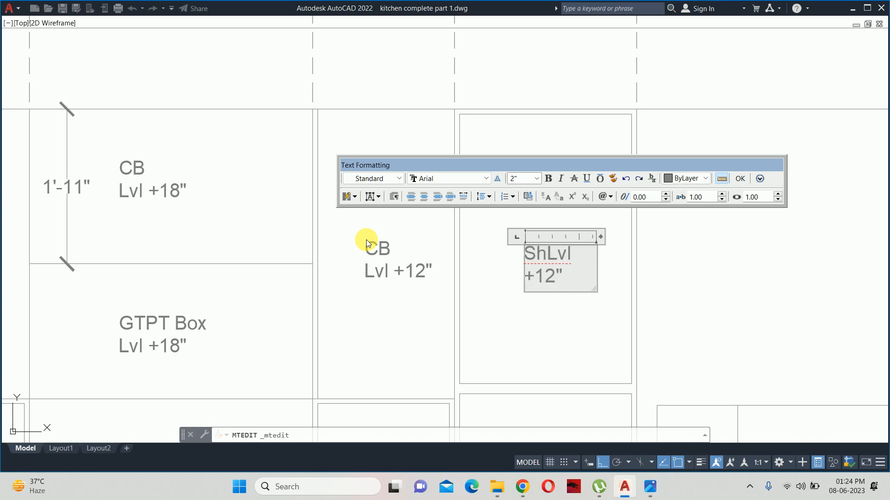
{"action": "type", "text": "elve"}
{"action": "key", "text": "Return"}
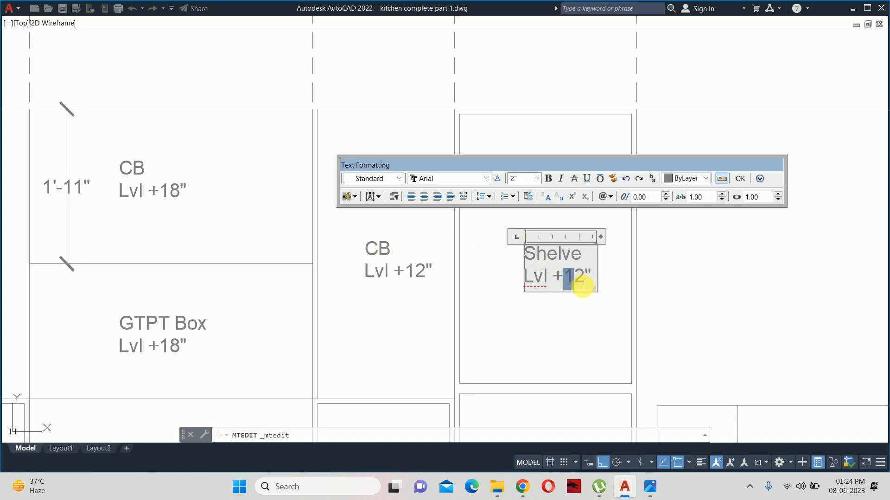
Step: Set the level in the "Shelve" label to "Lvl +24"" and finish editing the text
{"action": "left_click", "coordinate": [568, 357]}
{"action": "scroll", "coordinate": [519, 271], "scroll_direction": "down", "scroll_amount": 6}
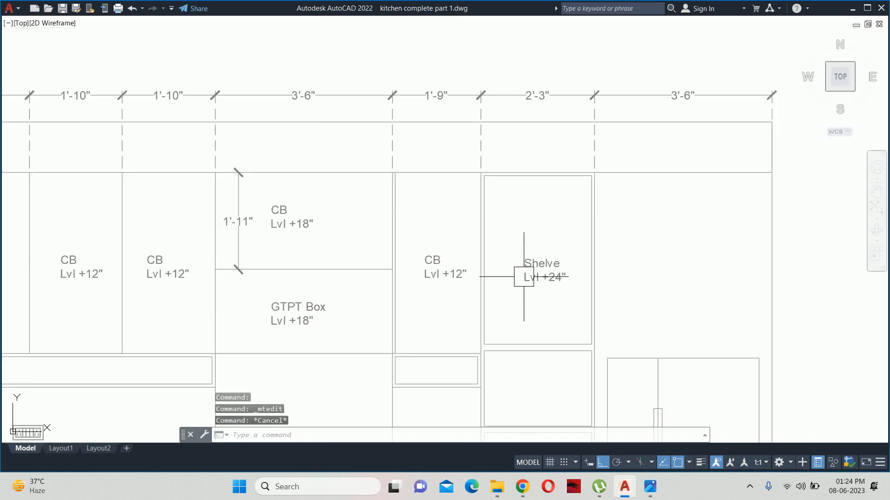
Step: Copy the "CB Lvl +12"" label from the first 1'-10" wall cabinet across into the second compartment of the 1'-6" wide tall unit
{"action": "middle_click_drag", "start_coordinate": [519, 206], "coordinate": [687, 211]}
{"action": "scroll", "coordinate": [687, 210], "scroll_direction": "down", "scroll_amount": 1}
{"action": "middle_click_drag", "start_coordinate": [337, 180], "coordinate": [414, 204]}
{"action": "scroll", "coordinate": [504, 192], "scroll_direction": "up", "scroll_amount": 1}
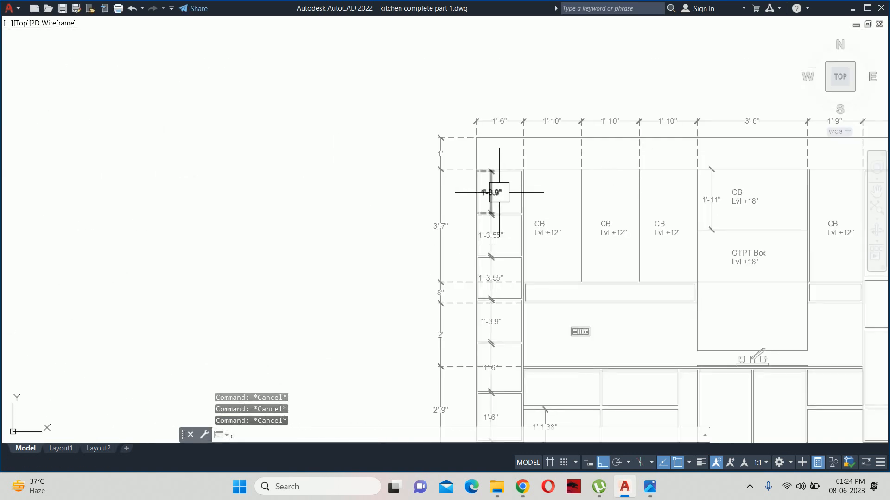
{"action": "type", "text": "o"}
{"action": "key", "text": "Return"}
{"action": "left_click", "coordinate": [538, 225]}
{"action": "scroll", "coordinate": [542, 199], "scroll_direction": "up", "scroll_amount": 5}
{"action": "key", "text": "Return"}
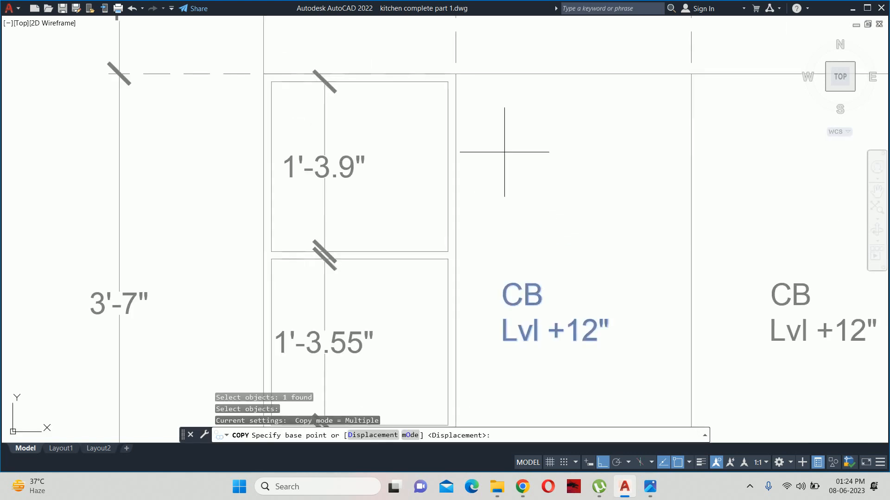
{"action": "left_click", "coordinate": [599, 73]}
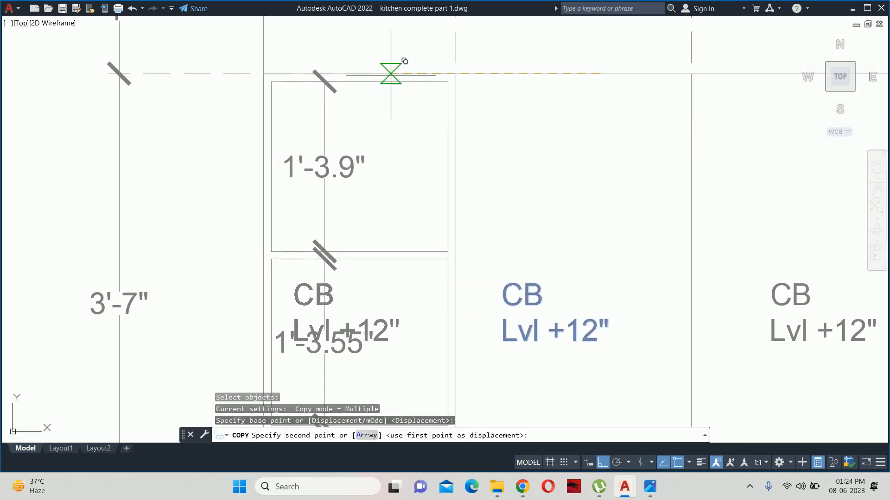
{"action": "left_click", "coordinate": [390, 74]}
{"action": "key", "text": "Escape"}
{"action": "scroll", "coordinate": [390, 73], "scroll_direction": "down", "scroll_amount": 4}
{"action": "middle_click_drag", "start_coordinate": [385, 112], "coordinate": [388, 131]}
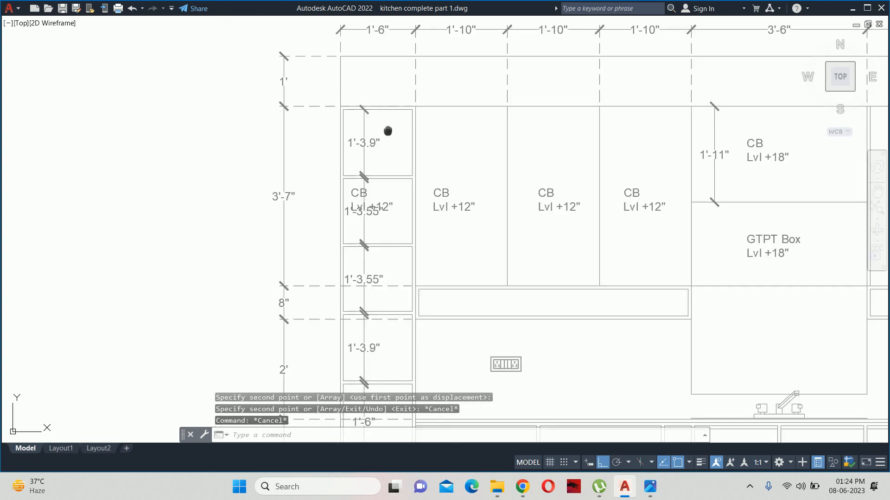
{"action": "key", "text": "Escape"}
{"action": "key", "text": "Escape"}
Step: Delete the 1'-3.55" dimension that overlaps the copied "CB" label in the tall unit's second compartment
{"action": "scroll", "coordinate": [387, 131], "scroll_direction": "up", "scroll_amount": 5}
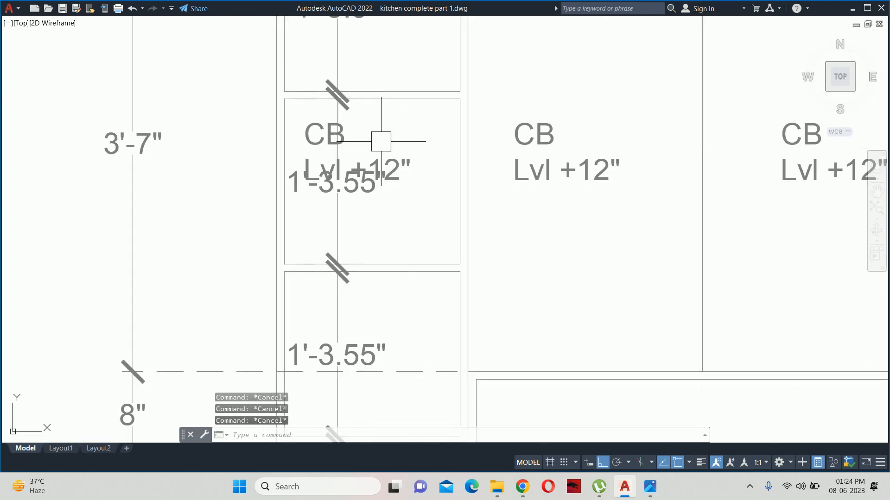
{"action": "left_click", "coordinate": [403, 167]}
{"action": "key", "text": "Escape"}
{"action": "left_click", "coordinate": [306, 204]}
{"action": "key", "text": "Escape"}
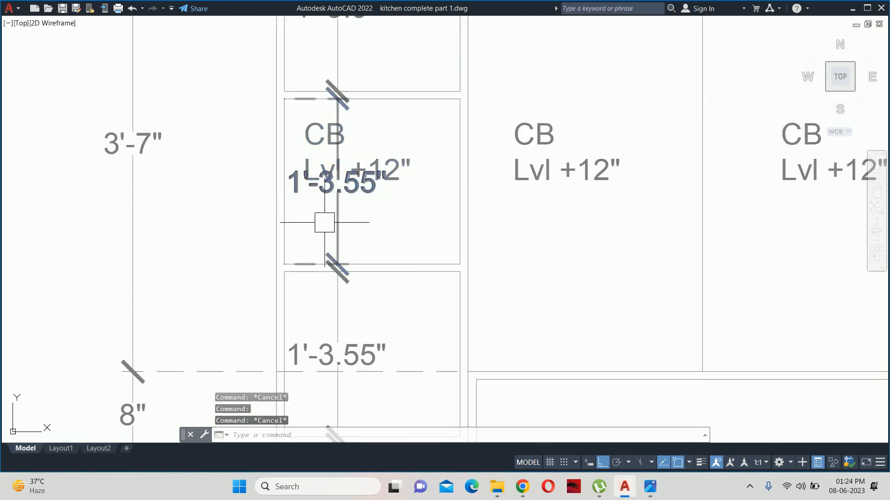
{"action": "left_click", "coordinate": [337, 220]}
{"action": "left_click", "coordinate": [338, 178]}
{"action": "scroll", "coordinate": [332, 234], "scroll_direction": "up", "scroll_amount": 4}
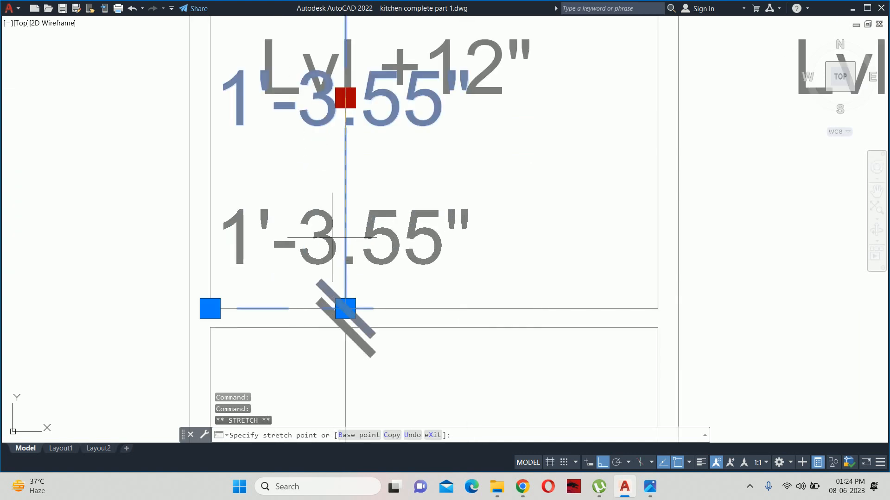
{"action": "key", "text": "Escape"}
{"action": "scroll", "coordinate": [348, 199], "scroll_direction": "down", "scroll_amount": 6}
{"action": "key", "text": "Delete"}
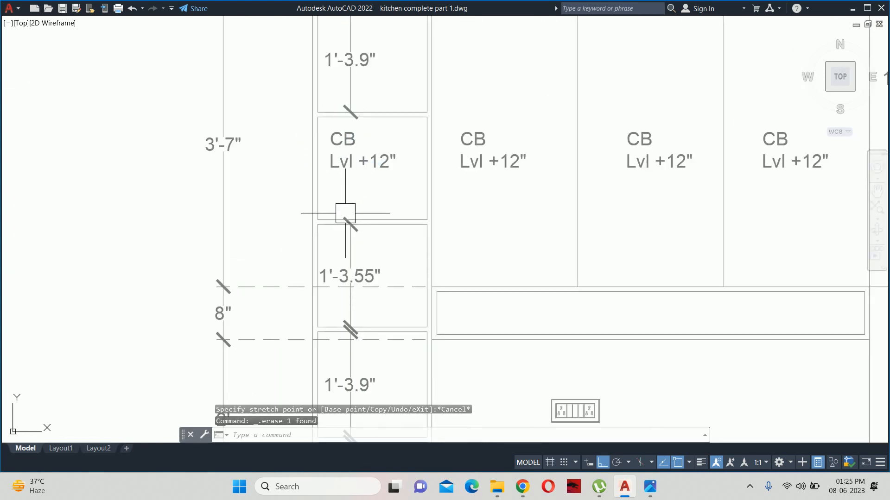
Step: Move the "CB" label in the tall unit slightly straight down within its compartment
{"action": "scroll", "coordinate": [378, 149], "scroll_direction": "up", "scroll_amount": 2}
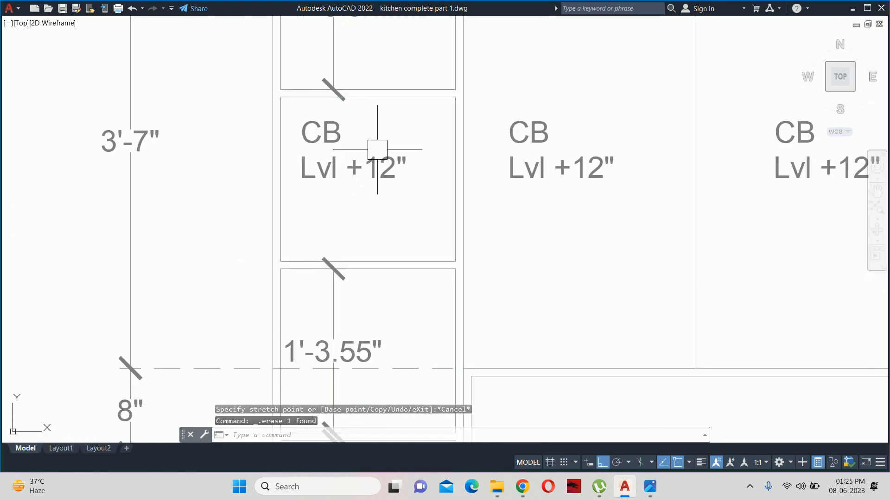
{"action": "type", "text": "m"}
{"action": "key", "text": "Return"}
{"action": "left_click", "coordinate": [383, 165]}
{"action": "key", "text": "Return"}
{"action": "left_click", "coordinate": [582, 265]}
{"action": "left_click", "coordinate": [584, 281]}
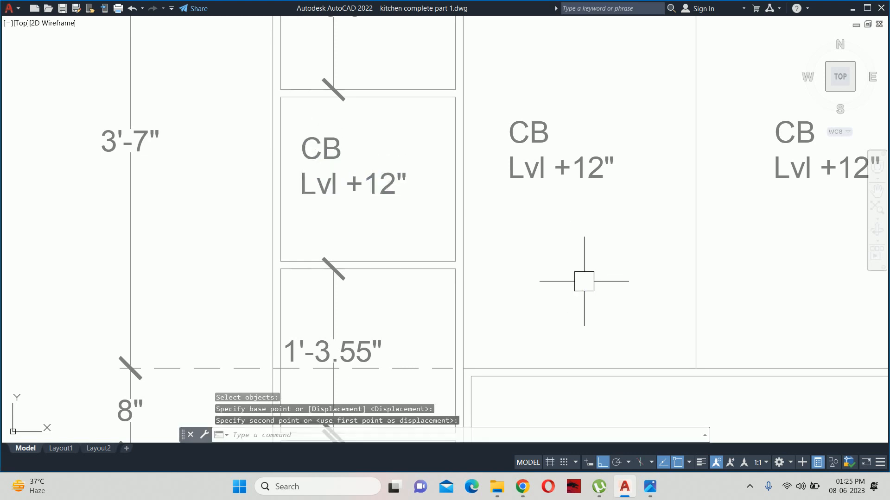
{"action": "key", "text": "Escape"}
{"action": "key", "text": "Escape"}
Step: Move the tall unit's "CB" label slightly to the right to centre it in the compartment
{"action": "left_click", "coordinate": [368, 197]}
{"action": "type", "text": "m"}
{"action": "key", "text": "Return"}
{"action": "left_click", "coordinate": [578, 264]}
{"action": "left_click", "coordinate": [591, 264]}
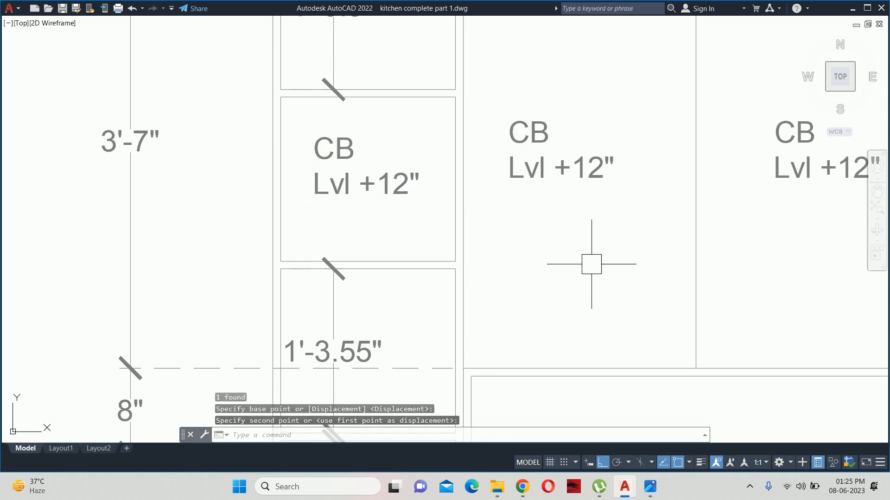
{"action": "key", "text": "Escape"}
{"action": "key", "text": "Escape"}
Step: Replace "CB" with "Pantry Unit" above the level line in the tall unit's label
{"action": "double_click", "coordinate": [395, 181]}
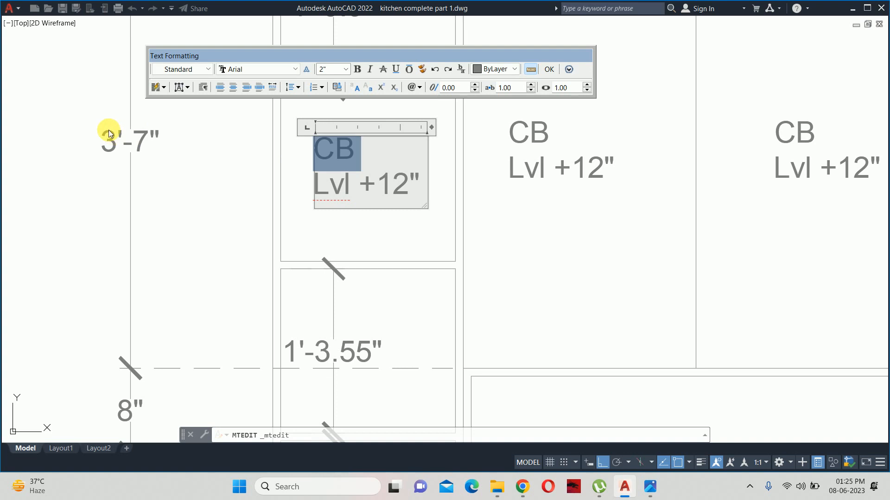
{"action": "type", "text": "Pantry"}
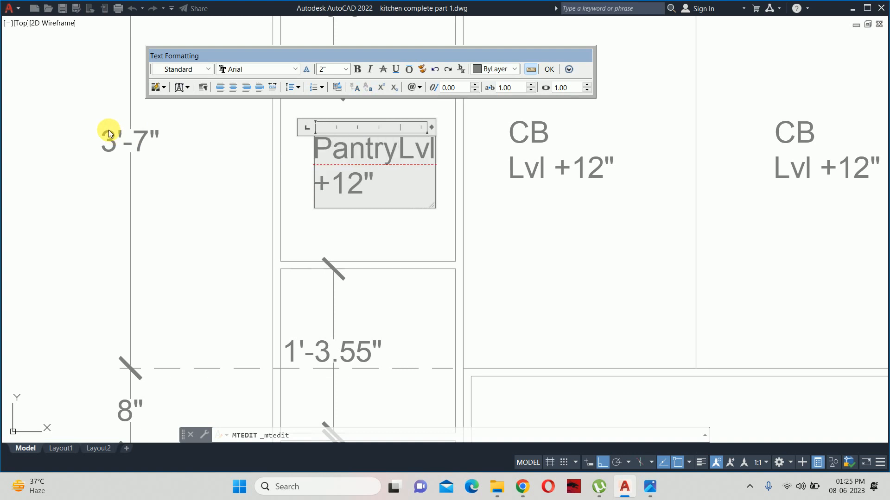
{"action": "type", "text": " Unit"}
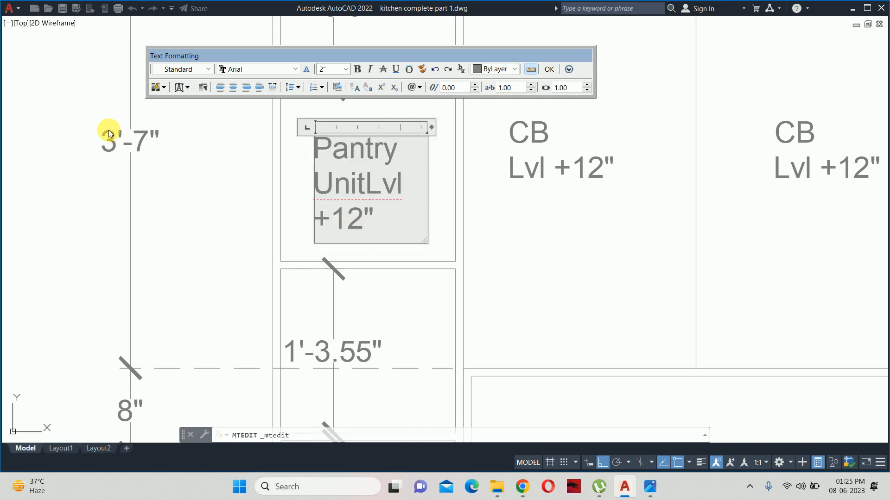
{"action": "key", "text": "Return"}
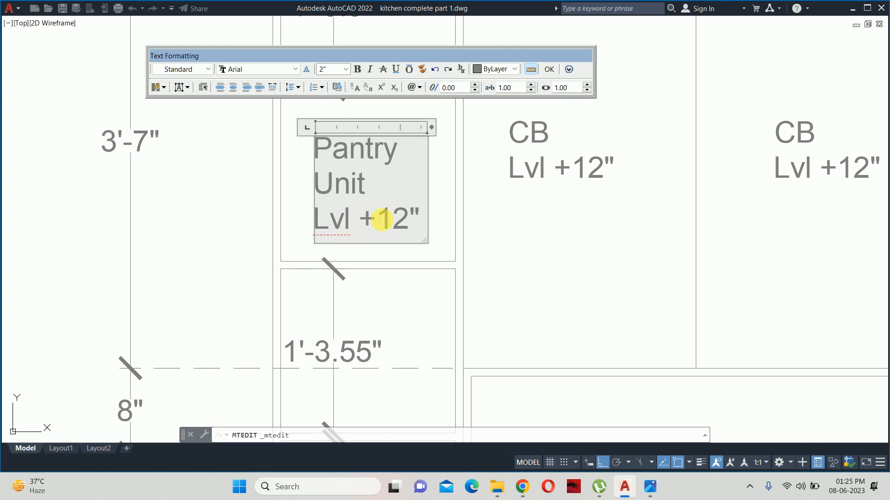
Step: Set the level in the "Pantry Unit" label to "Lvl +24"" and finish editing the text
{"action": "left_click_drag", "start_coordinate": [381, 219], "coordinate": [403, 225]}
{"action": "type", "text": "2"}
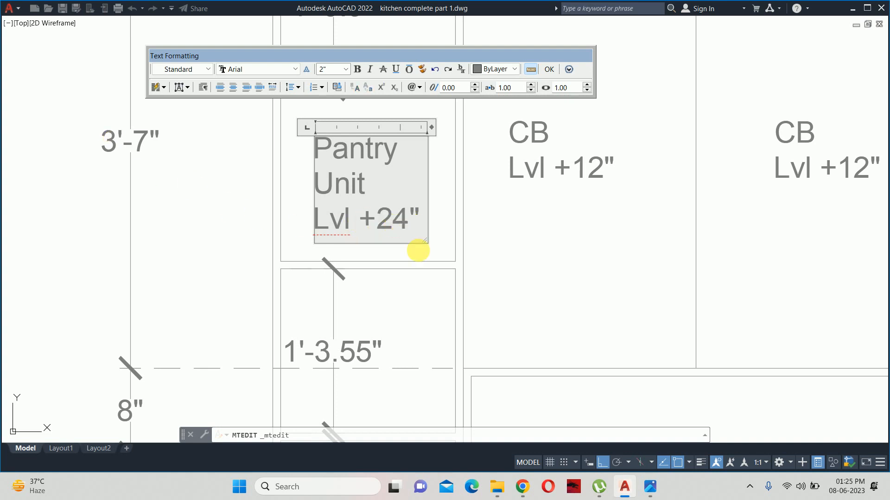
{"action": "left_click", "coordinate": [418, 251]}
{"action": "key", "text": "Escape"}
{"action": "key", "text": "Escape"}
{"action": "key", "text": "Escape"}
Step: Copy the "CB Lvl +12"" label of the first 1'-10" cabinet straight down onto the 8" high rack below it
{"action": "scroll", "coordinate": [445, 222], "scroll_direction": "down", "scroll_amount": 10}
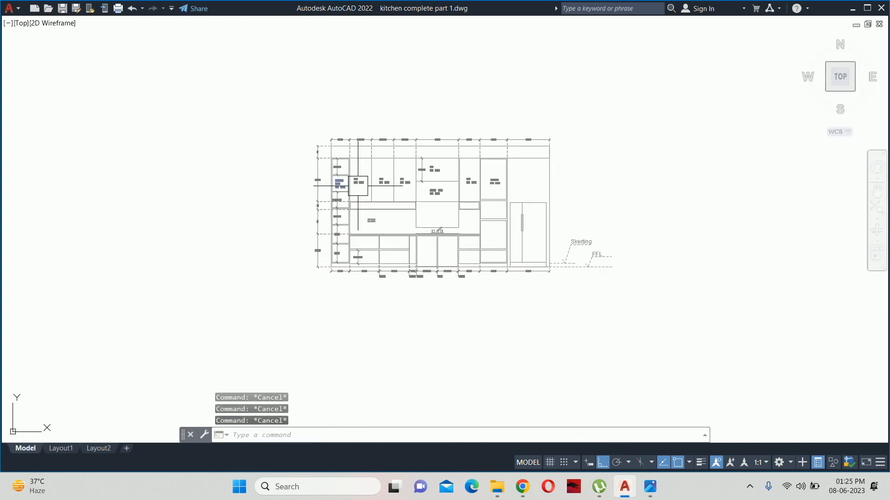
{"action": "scroll", "coordinate": [357, 186], "scroll_direction": "up", "scroll_amount": 5}
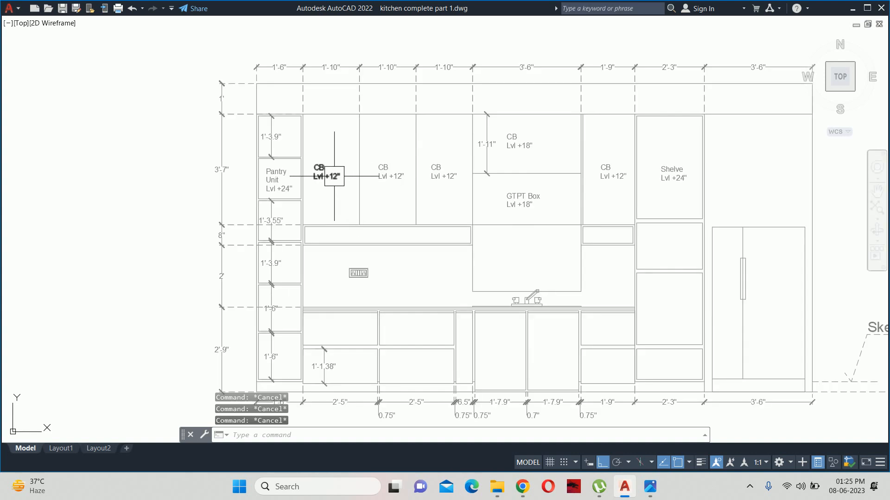
{"action": "scroll", "coordinate": [390, 242], "scroll_direction": "up", "scroll_amount": 2}
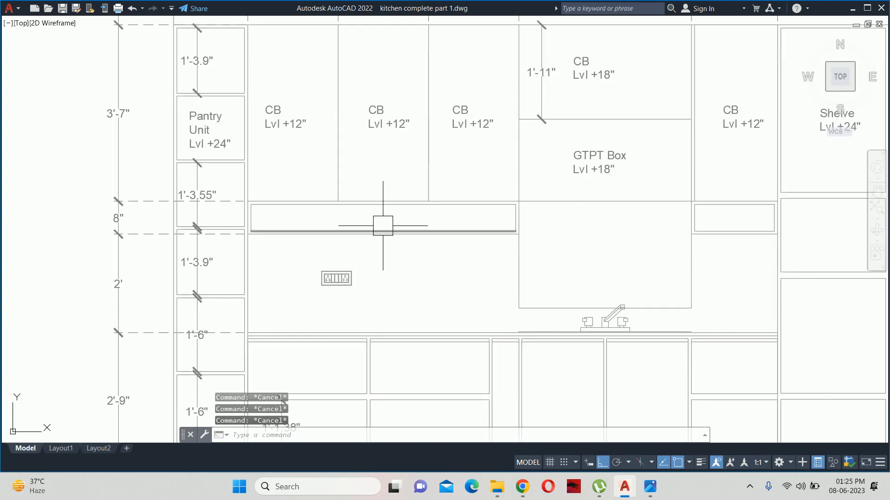
{"action": "type", "text": "o"}
{"action": "key", "text": "Return"}
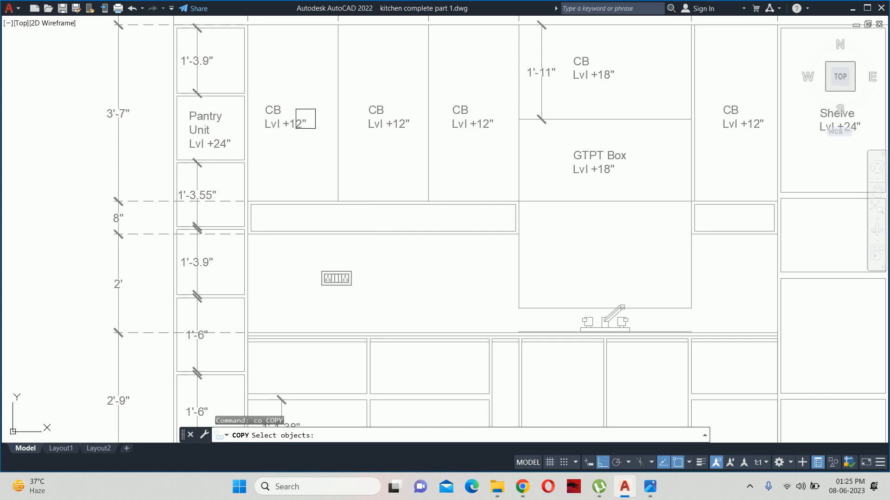
{"action": "left_click", "coordinate": [305, 118]}
{"action": "key", "text": "Return"}
{"action": "left_click", "coordinate": [265, 127]}
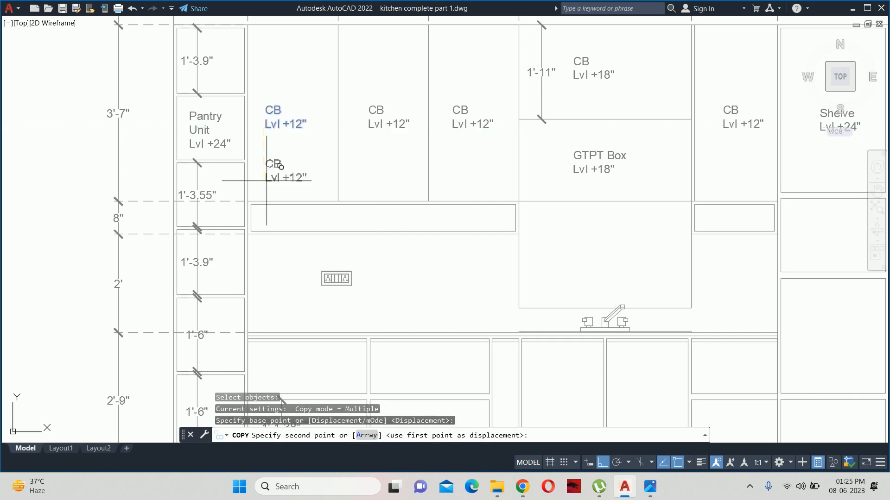
{"action": "scroll", "coordinate": [267, 181], "scroll_direction": "up", "scroll_amount": 6}
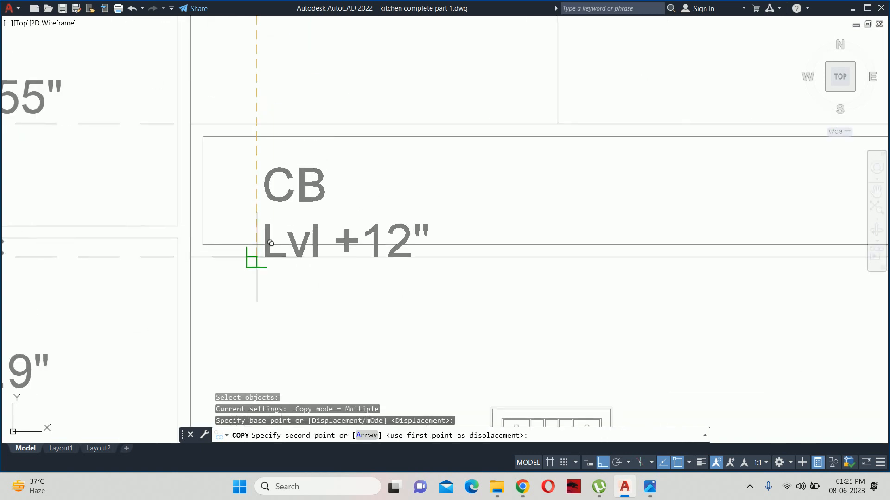
{"action": "left_click", "coordinate": [266, 283]}
{"action": "key", "text": "Escape"}
Step: Replace the whole text of the copied label on the 8" high rack with "Utility Rack" and "+6""
{"action": "double_click", "coordinate": [308, 259]}
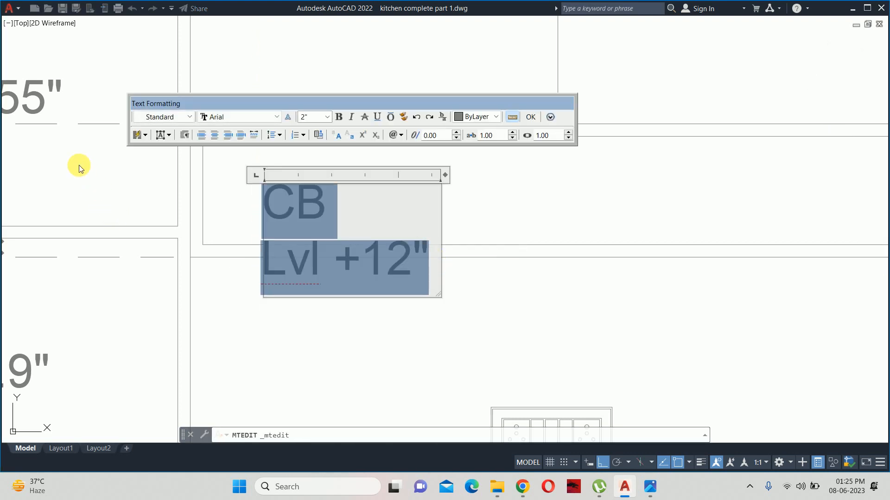
{"action": "type", "text": "Utility"}
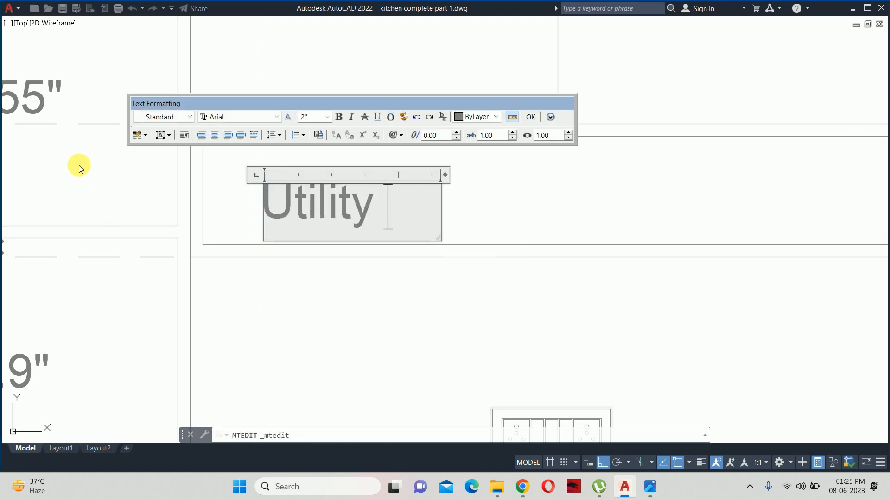
{"action": "type", "text": " Rack"}
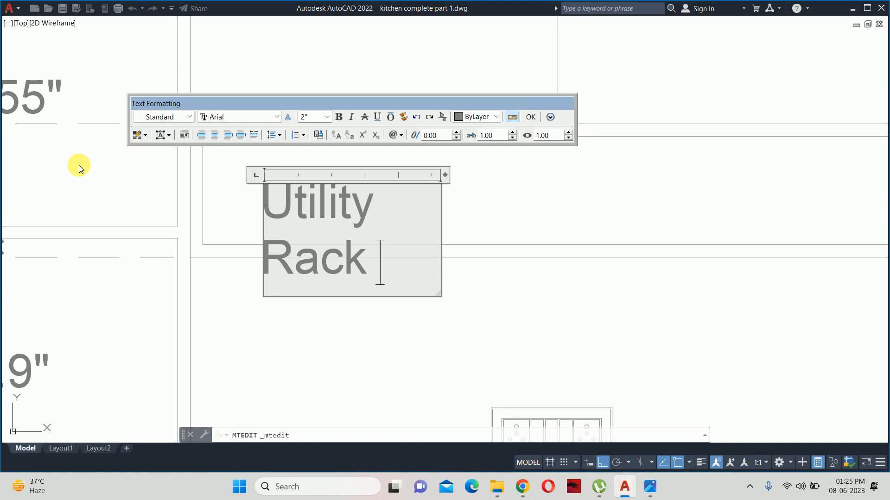
{"action": "type", "text": "6"}
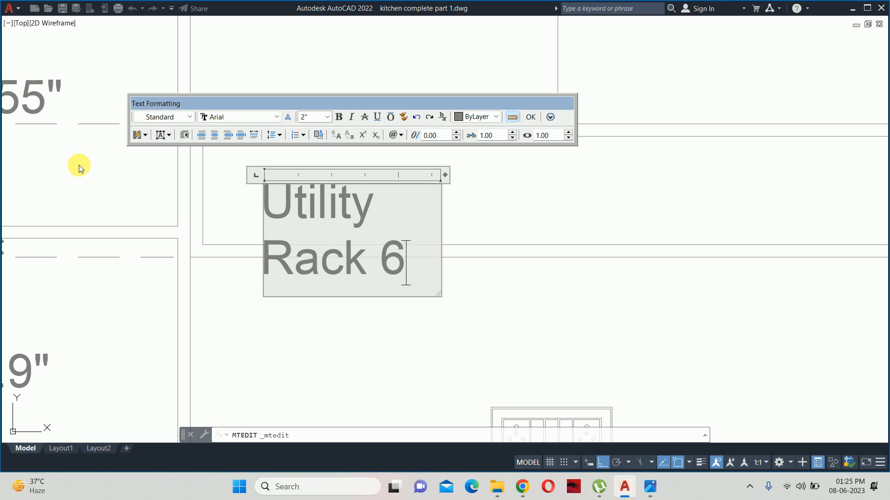
{"action": "key", "text": "Return"}
{"action": "key", "text": "BackSpace"}
{"action": "key", "text": "Return"}
{"action": "type", "text": "+6\""}
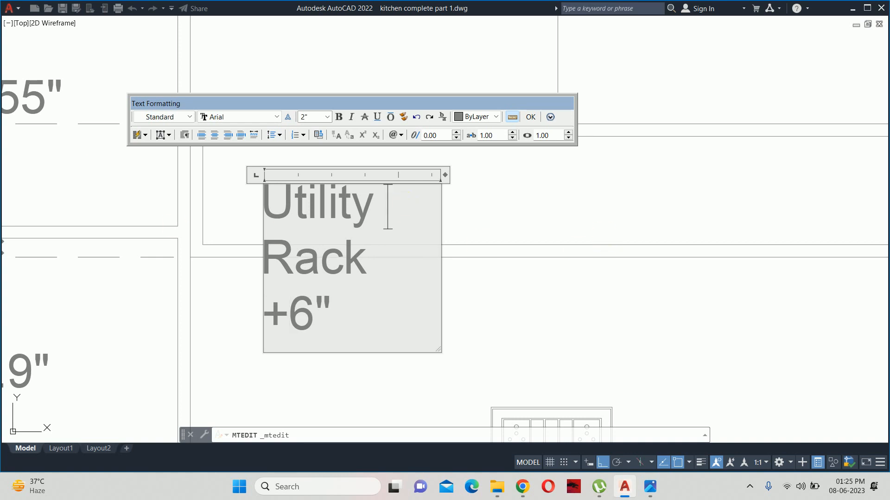
{"action": "key", "text": "Escape"}
Step: Widen the text frame of the "Utility Rack +6"" label so that its text fits on one line
{"action": "scroll", "coordinate": [401, 218], "scroll_direction": "down", "scroll_amount": 4}
{"action": "left_click", "coordinate": [332, 215]}
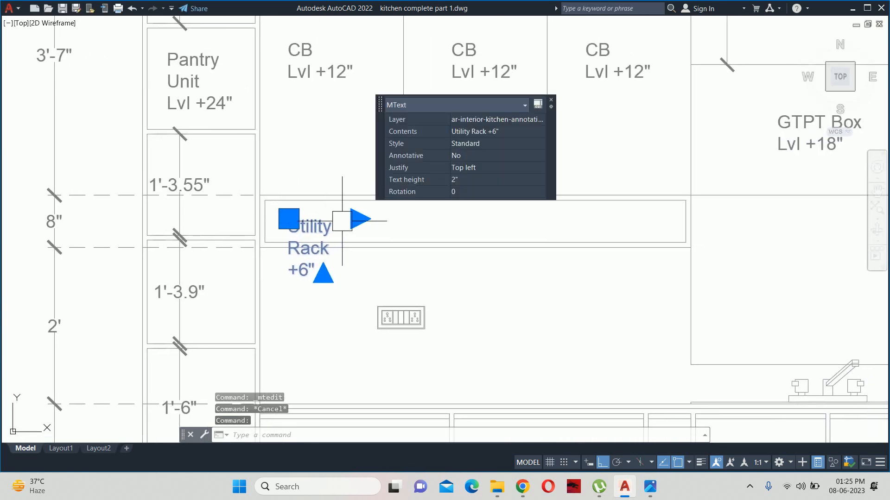
{"action": "left_click", "coordinate": [361, 219]}
{"action": "left_click", "coordinate": [523, 218]}
{"action": "key", "text": "Escape"}
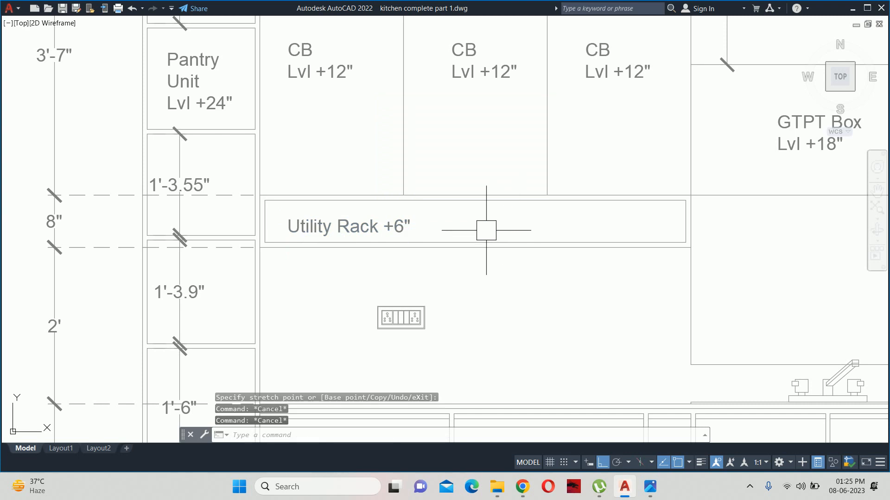
Step: Move the "Utility Rack +6"" label horizontally to the right, to about the middle of the long rack
{"action": "type", "text": "m"}
{"action": "key", "text": "Return"}
{"action": "left_click", "coordinate": [370, 226]}
{"action": "key", "text": "Return"}
{"action": "left_click", "coordinate": [417, 293]}
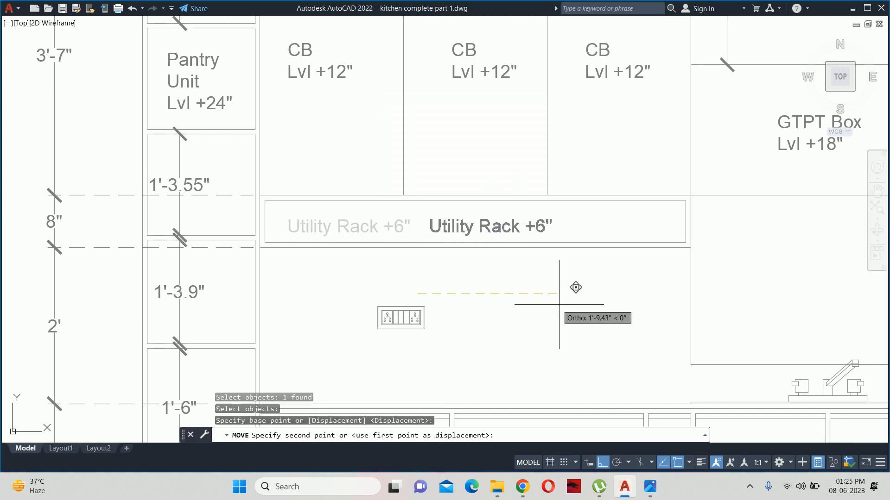
{"action": "left_click", "coordinate": [542, 306]}
{"action": "key", "text": "Escape"}
{"action": "key", "text": "Escape"}
{"action": "key", "text": "Escape"}
Step: Copy the "Utility Rack +6"" label down into the upper drawer front of the first 2'-5" base unit, with Ortho off
{"action": "scroll", "coordinate": [483, 270], "scroll_direction": "down", "scroll_amount": 5}
{"action": "middle_click_drag", "start_coordinate": [482, 270], "coordinate": [421, 204]}
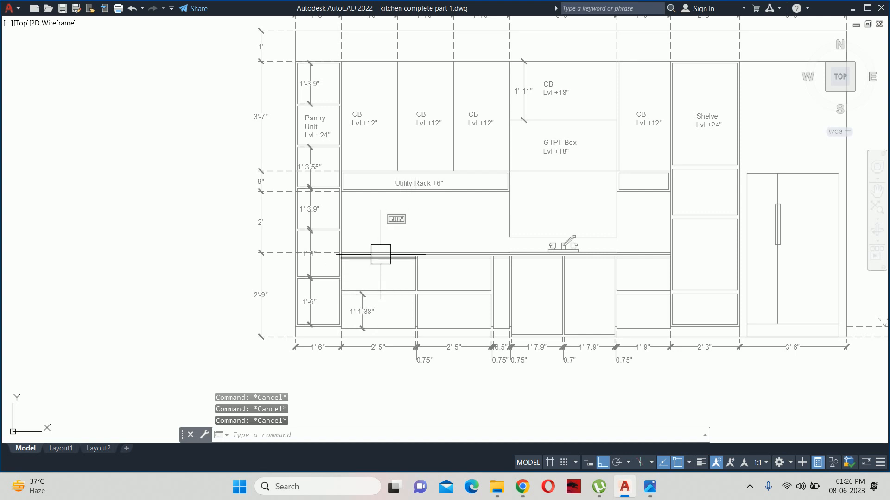
{"action": "type", "text": "co"}
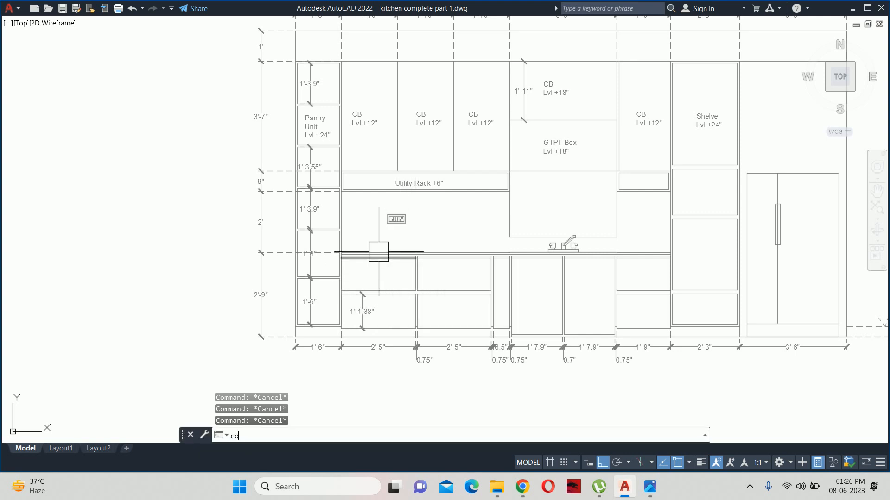
{"action": "key", "text": "Return"}
{"action": "left_click", "coordinate": [406, 185]}
{"action": "key", "text": "Return"}
{"action": "left_click", "coordinate": [395, 186]}
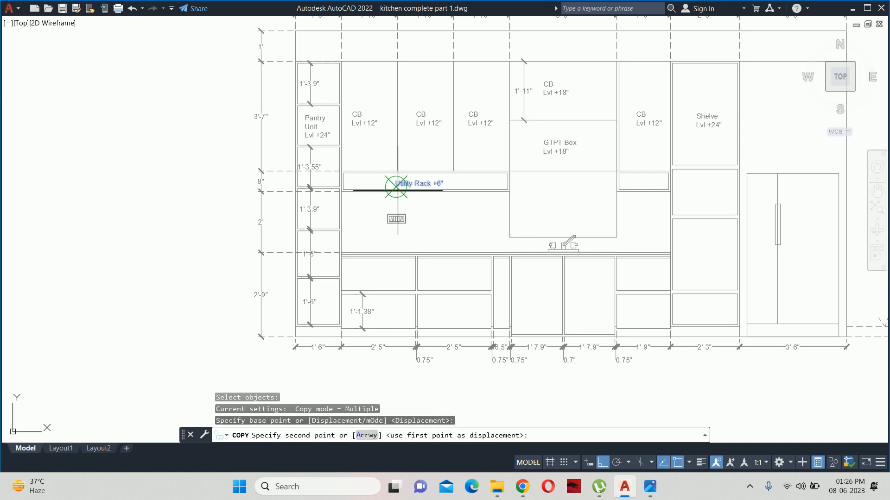
{"action": "scroll", "coordinate": [354, 291], "scroll_direction": "up", "scroll_amount": 4}
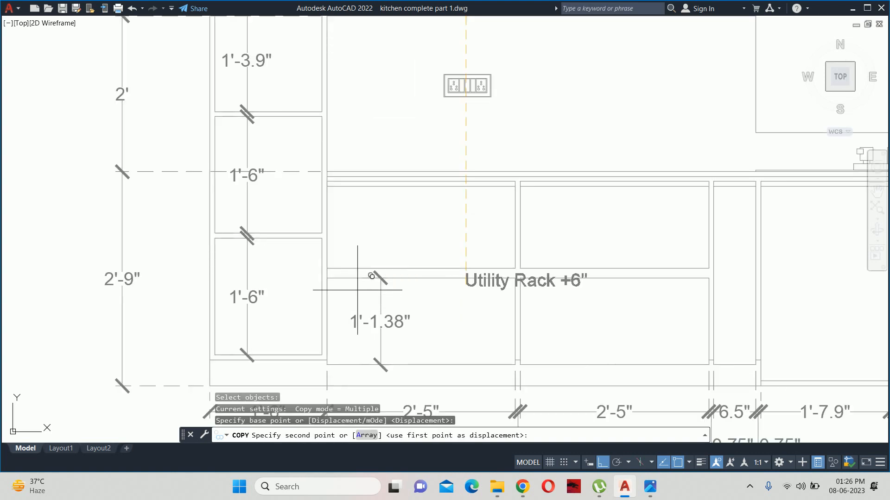
{"action": "left_click", "coordinate": [603, 462]}
{"action": "scroll", "coordinate": [392, 274], "scroll_direction": "up", "scroll_amount": 2}
{"action": "left_click", "coordinate": [334, 210]}
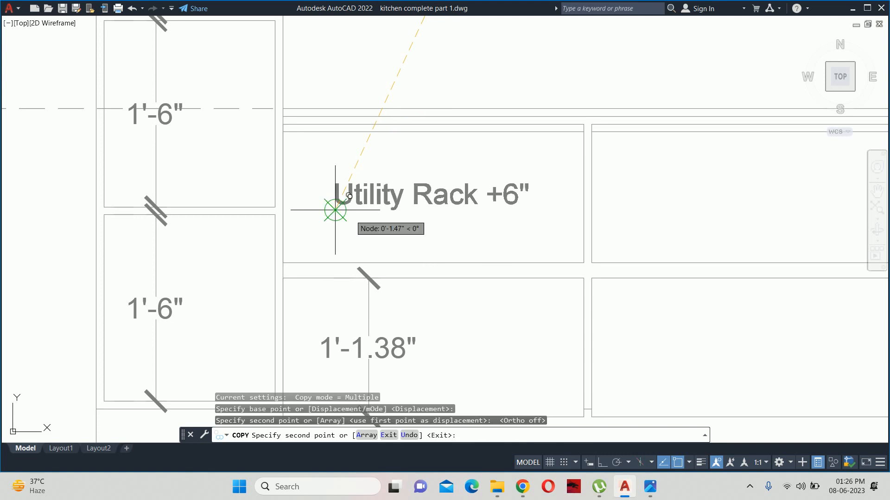
{"action": "key", "text": "Escape"}
Step: Change the copied label in the first base unit's upper drawer to "Drawers +24""
{"action": "double_click", "coordinate": [390, 198]}
{"action": "left_click_drag", "start_coordinate": [463, 206], "coordinate": [185, 202]}
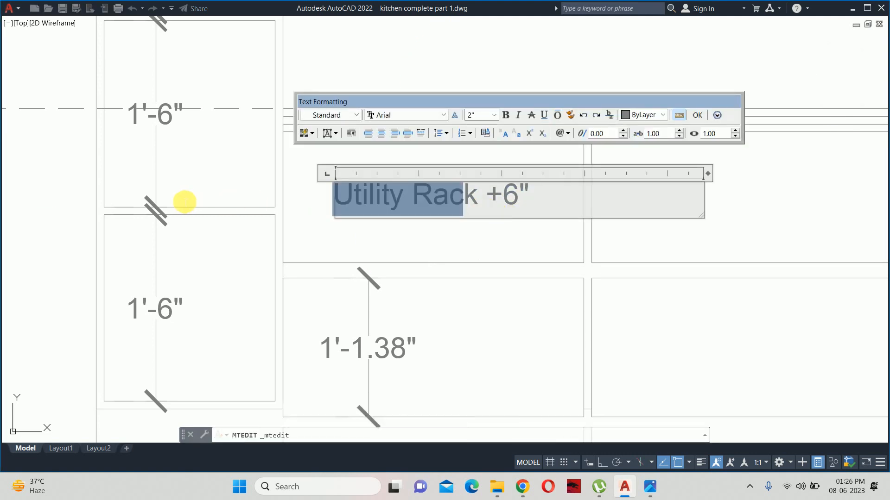
{"action": "key", "text": "Delete"}
{"action": "key", "text": "Delete"}
{"action": "type", "text": "Draw"}
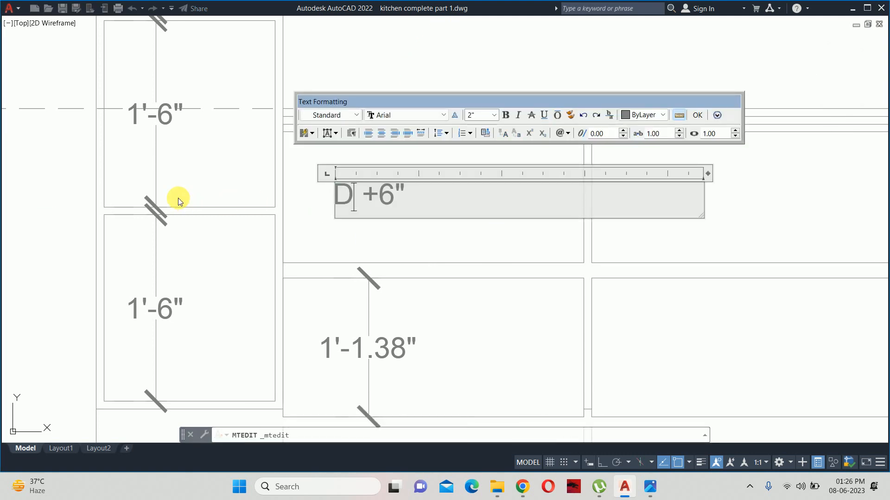
{"action": "type", "text": "ers"}
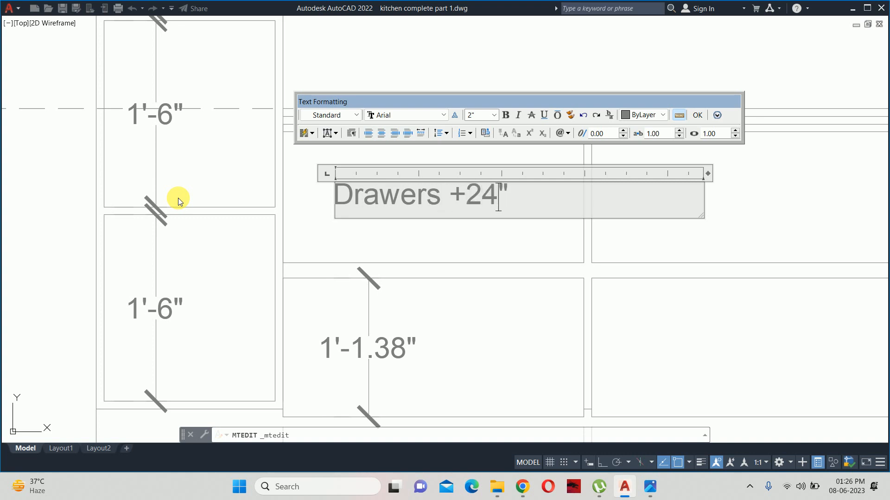
{"action": "left_click", "coordinate": [368, 301]}
{"action": "key", "text": "Escape"}
{"action": "key", "text": "Escape"}
Step: Copy the "Drawers +24"" label horizontally, with Ortho on, into the upper drawer front of the second 2'-5" base unit
{"action": "scroll", "coordinate": [478, 227], "scroll_direction": "down", "scroll_amount": 2}
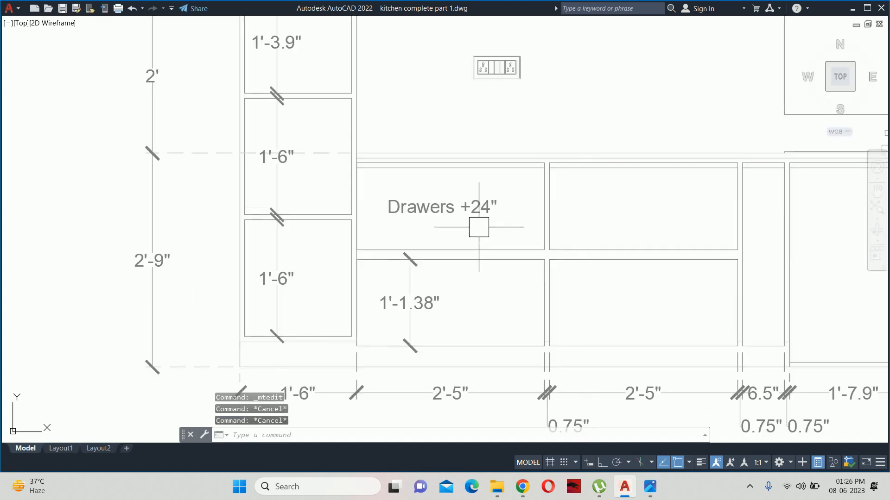
{"action": "scroll", "coordinate": [479, 227], "scroll_direction": "down", "scroll_amount": 2}
{"action": "mouse_move", "coordinate": [478, 227]}
{"action": "middle_mouse_down"}
{"action": "mouse_move", "coordinate": [397, 211]}
{"action": "mouse_move", "coordinate": [463, 219]}
{"action": "mouse_move", "coordinate": [427, 219]}
{"action": "middle_mouse_up"}
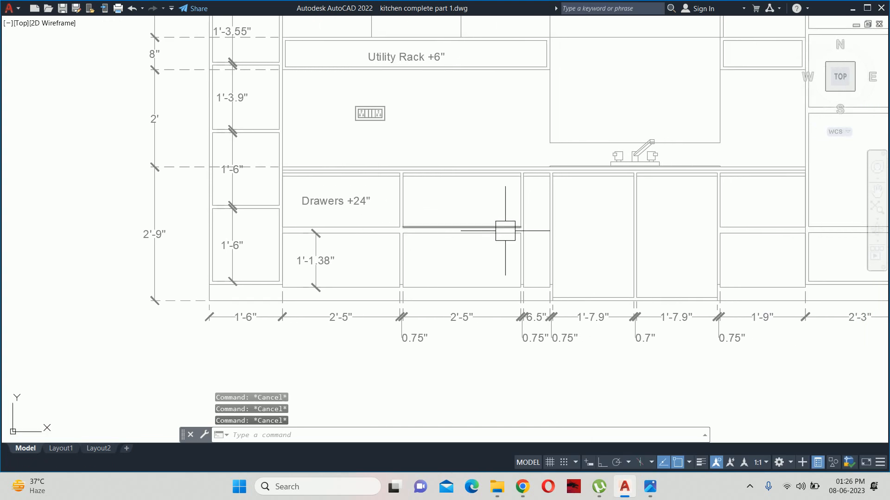
{"action": "type", "text": "co"}
{"action": "key", "text": "Return"}
{"action": "left_click", "coordinate": [340, 201]}
{"action": "key", "text": "Return"}
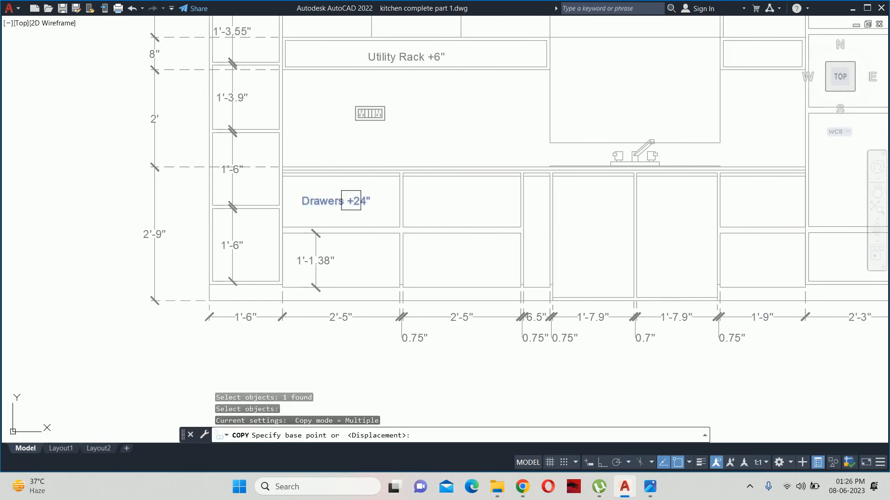
{"action": "left_click", "coordinate": [315, 138]}
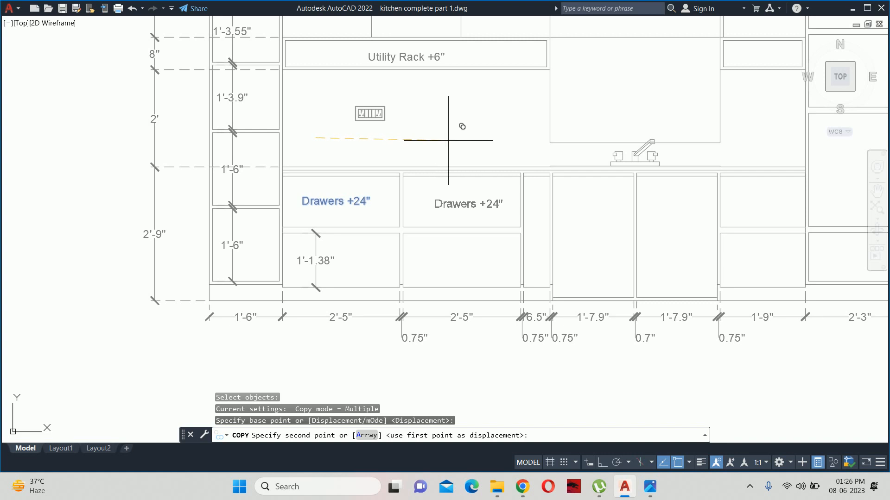
{"action": "key", "text": "F8"}
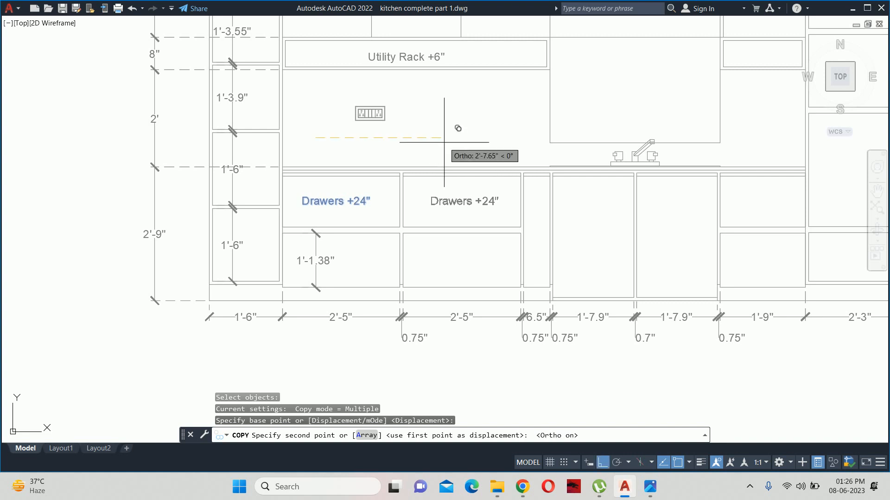
{"action": "left_click", "coordinate": [443, 143]}
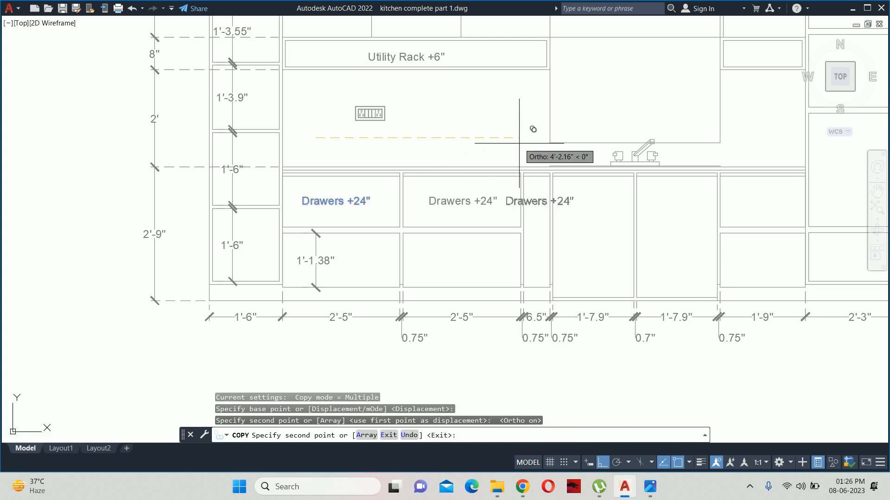
{"action": "key", "text": "Escape"}
{"action": "key", "text": "Escape"}
Step: Offset the rectangle between the GTPT Box and the sink tap inward by 1.5"
{"action": "scroll", "coordinate": [449, 186], "scroll_direction": "down", "scroll_amount": 3}
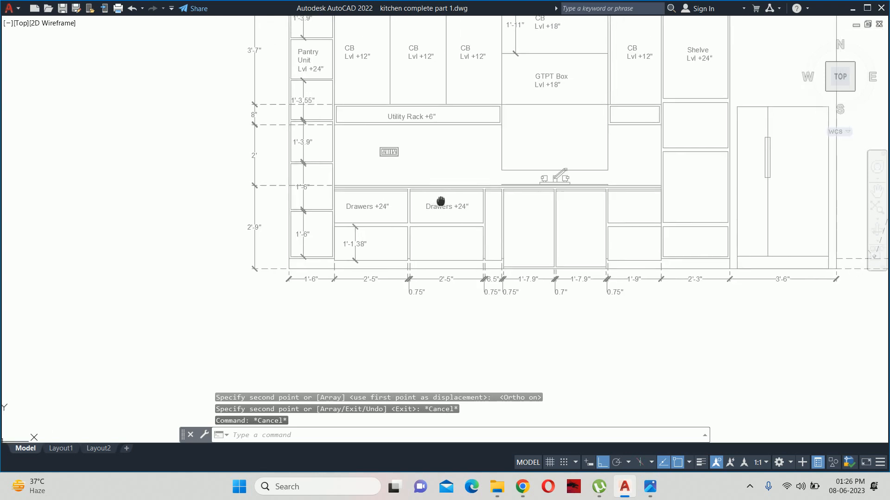
{"action": "scroll", "coordinate": [537, 303], "scroll_direction": "down", "scroll_amount": 3}
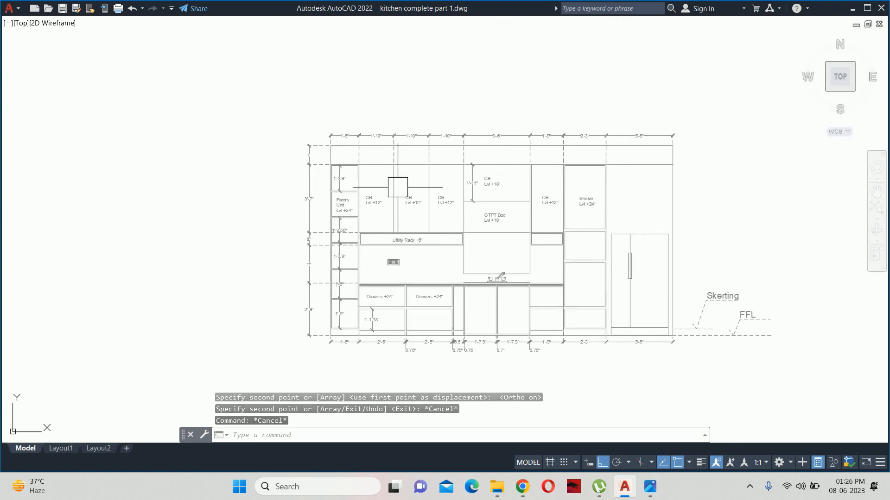
{"action": "scroll", "coordinate": [465, 265], "scroll_direction": "up", "scroll_amount": 2}
{"action": "middle_click_drag", "start_coordinate": [465, 265], "coordinate": [392, 250]}
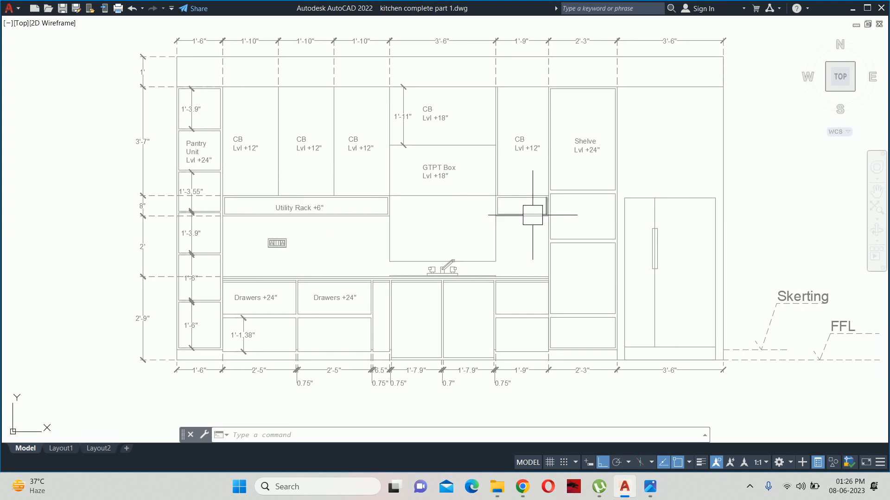
{"action": "type", "text": "o"}
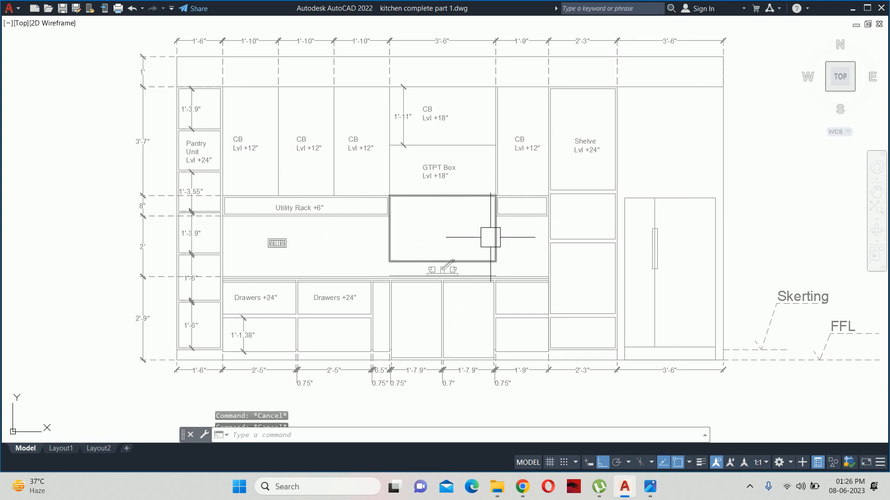
{"action": "key", "text": "Return"}
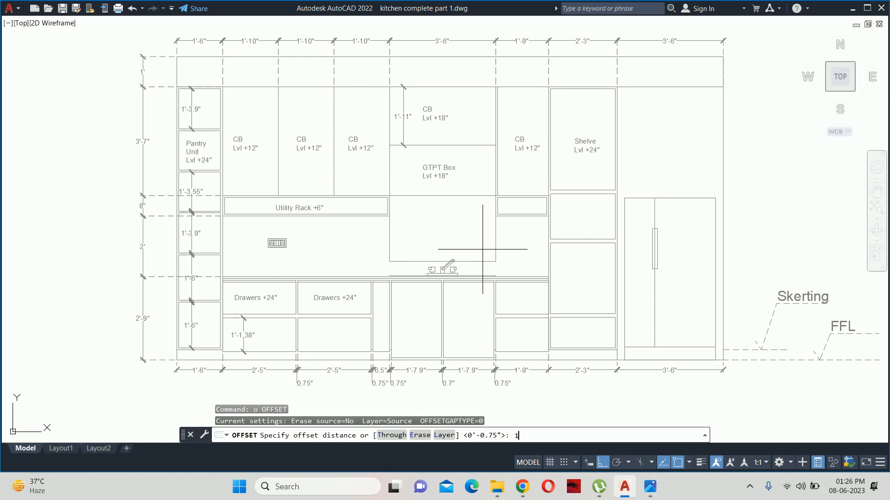
{"action": "type", "text": "1.5"}
{"action": "key", "text": "Return"}
{"action": "scroll", "coordinate": [468, 222], "scroll_direction": "up", "scroll_amount": 4}
{"action": "left_click", "coordinate": [459, 162]}
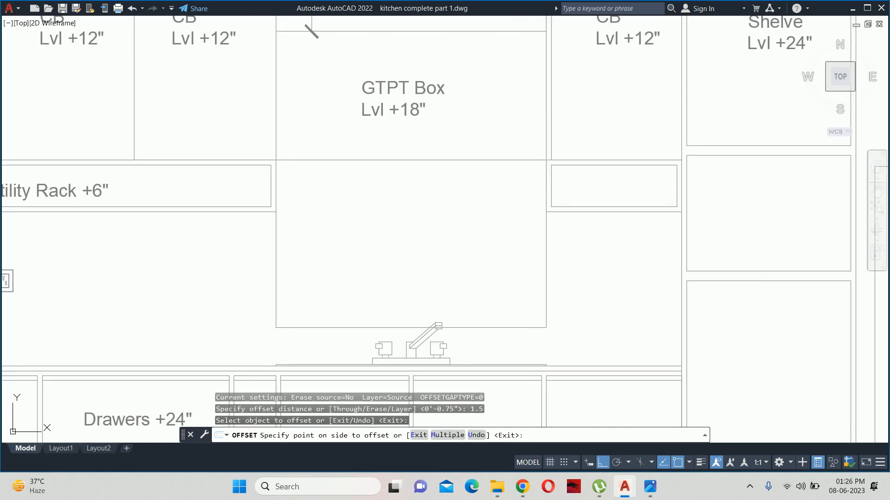
{"action": "left_click", "coordinate": [461, 219]}
{"action": "key", "text": "Escape"}
{"action": "key", "text": "Escape"}
{"action": "key", "text": "Escape"}
{"action": "key", "text": "Escape"}
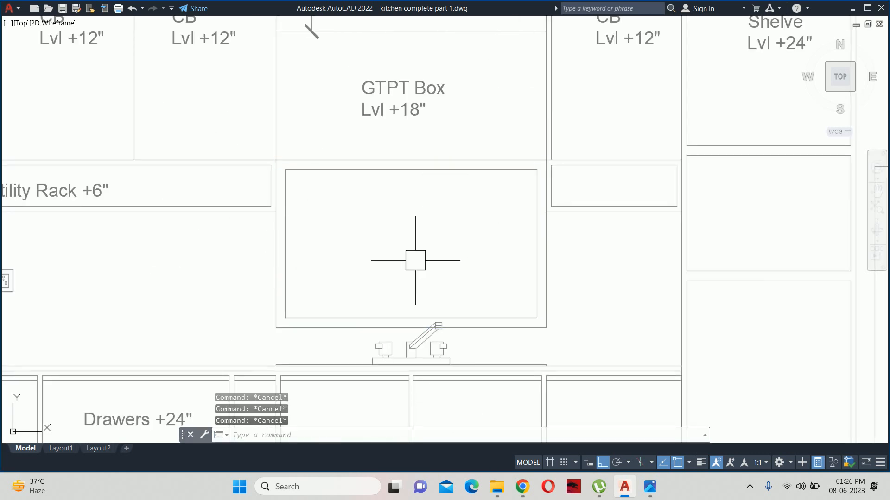
Step: Draw a vertical line joining the midpoints of the inner rectangle's bottom and top edges above the sink
{"action": "type", "text": "l"}
{"action": "key", "text": "Return"}
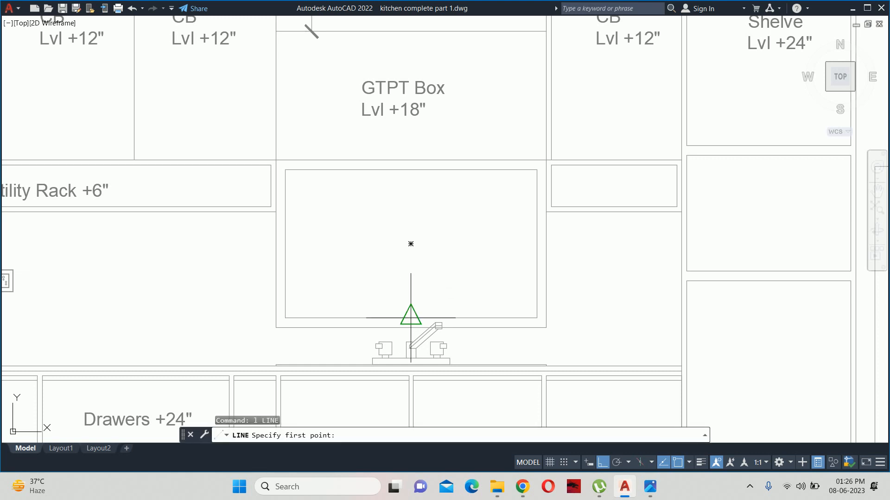
{"action": "left_click", "coordinate": [411, 318]}
{"action": "left_click", "coordinate": [411, 170]}
{"action": "key", "text": "Escape"}
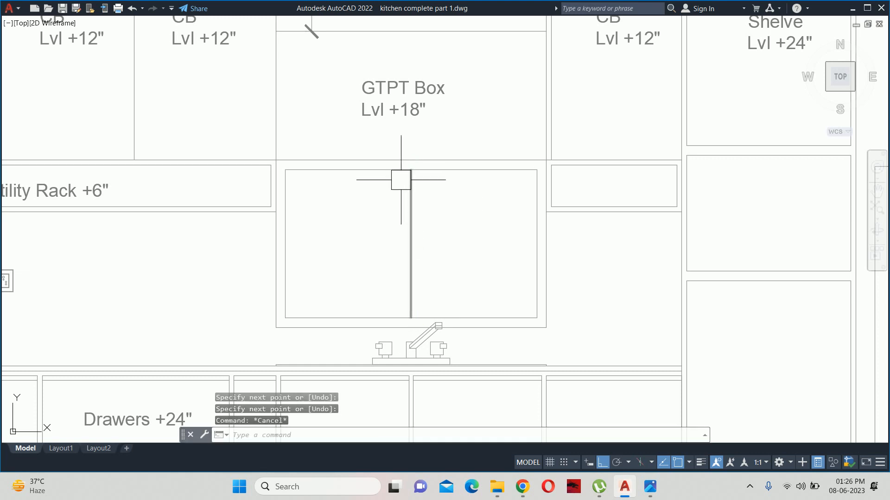
Step: Offset the vertical centre line 1.5" to the left to form the mullion inside the frame above the sink
{"action": "type", "text": "o"}
{"action": "key", "text": "Return"}
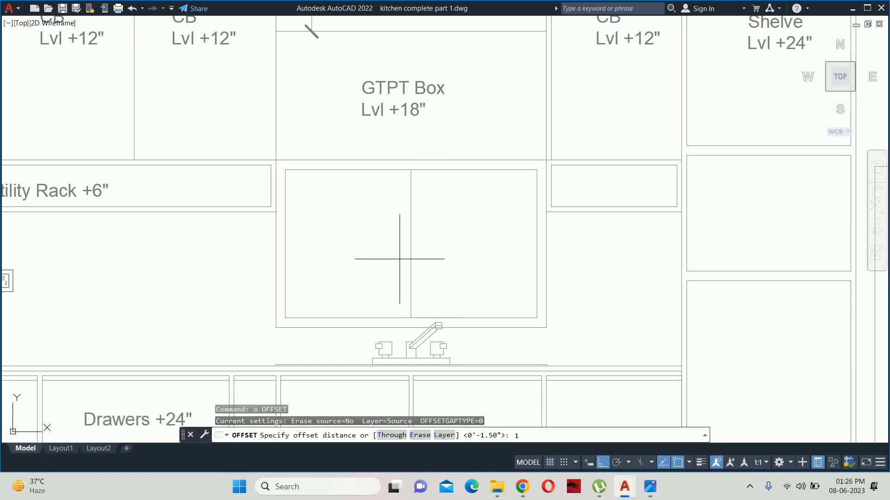
{"action": "type", "text": "1.5"}
{"action": "key", "text": "Return"}
{"action": "left_click", "coordinate": [410, 246]}
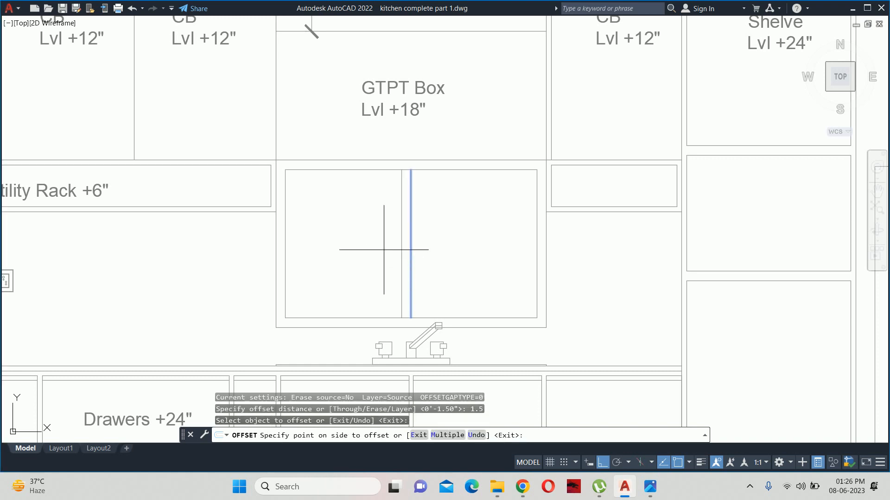
{"action": "left_click", "coordinate": [389, 249]}
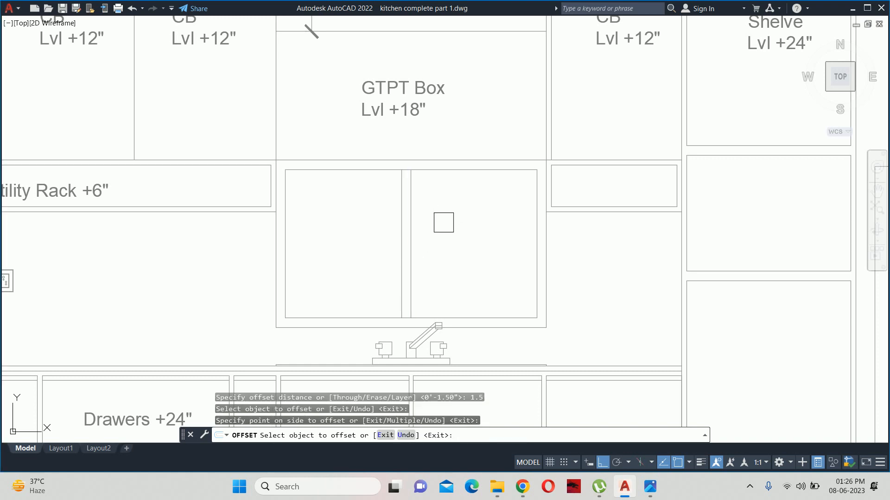
{"action": "key", "text": "Escape"}
{"action": "key", "text": "Escape"}
{"action": "key", "text": "Escape"}
{"action": "key", "text": "Escape"}
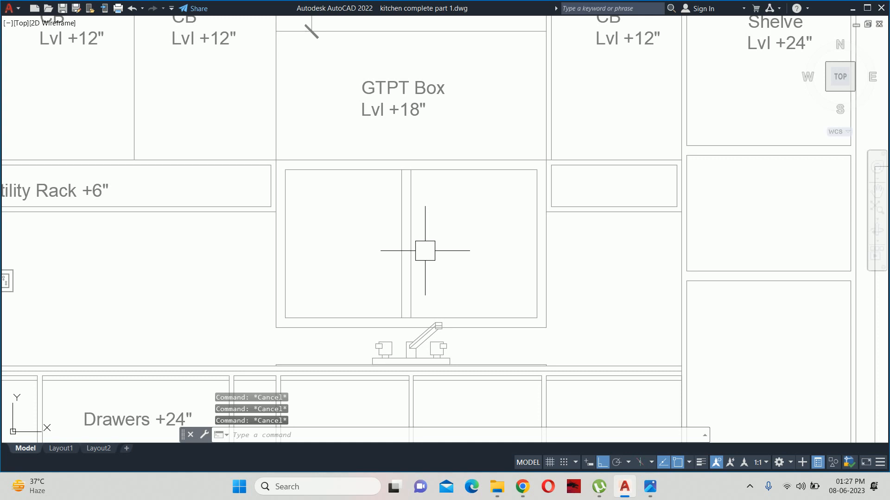
Step: Regenerate the drawing and trim the inner frame's top edge between the two vertical mullion lines
{"action": "type", "text": "regen"}
{"action": "key", "text": "Return"}
{"action": "scroll", "coordinate": [410, 155], "scroll_direction": "up", "scroll_amount": 6}
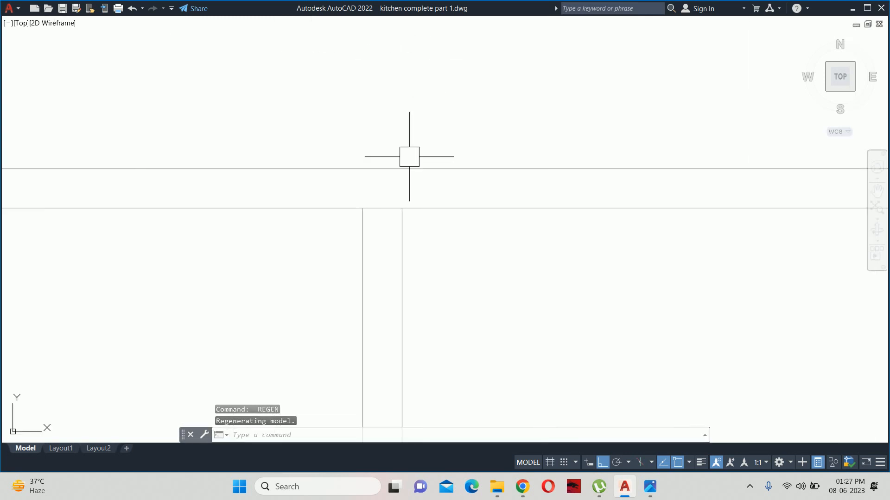
{"action": "key", "text": "Escape"}
{"action": "type", "text": "tr"}
{"action": "key", "text": "Return"}
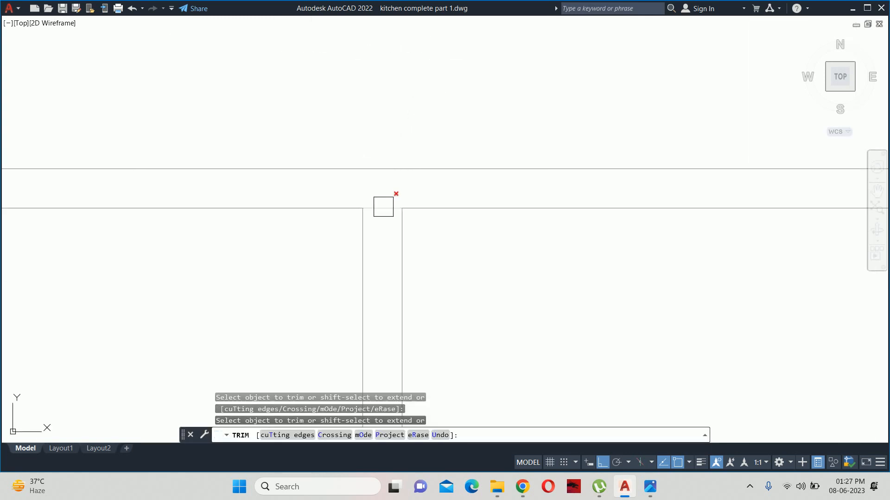
{"action": "key", "text": "Escape"}
{"action": "key", "text": "Escape"}
{"action": "key", "text": "Escape"}
Step: Offset the inner frame above the sink inward by 0.75"
{"action": "scroll", "coordinate": [504, 241], "scroll_direction": "down", "scroll_amount": 5}
{"action": "mouse_move", "coordinate": [504, 240]}
{"action": "middle_mouse_down"}
{"action": "mouse_move", "coordinate": [519, 263]}
{"action": "mouse_move", "coordinate": [490, 220]}
{"action": "middle_mouse_up"}
{"action": "key", "text": "Escape"}
{"action": "type", "text": "o"}
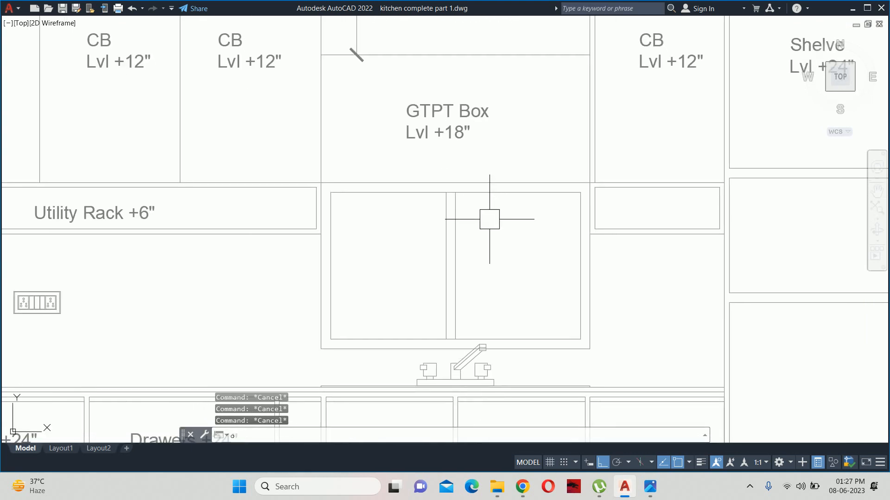
{"action": "key", "text": "Return"}
{"action": "type", "text": ".75"}
{"action": "key", "text": "Return"}
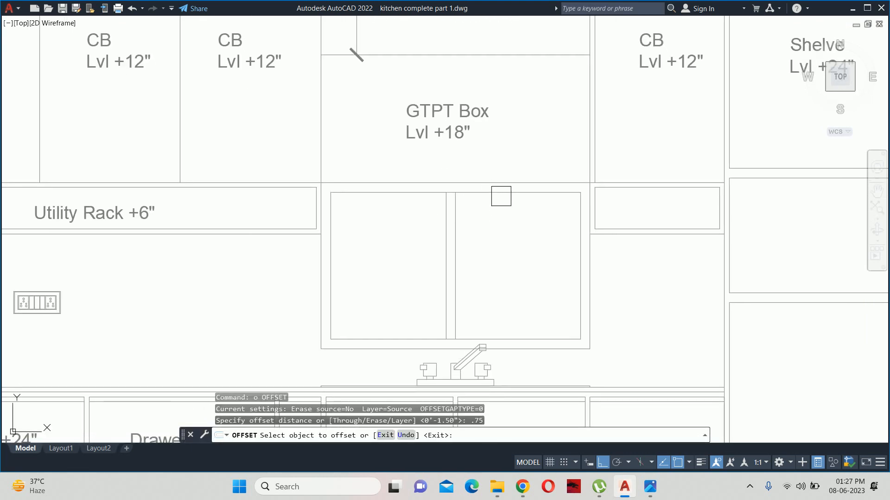
{"action": "left_click", "coordinate": [501, 196]}
{"action": "left_click", "coordinate": [476, 288]}
{"action": "key", "text": "Escape"}
{"action": "key", "text": "Escape"}
{"action": "key", "text": "Escape"}
Step: Try trimming the overlapping lines where the mullion meets the top of the 0.75" inner frame, and undo the trims
{"action": "scroll", "coordinate": [452, 206], "scroll_direction": "up", "scroll_amount": 2}
{"action": "type", "text": "t"}
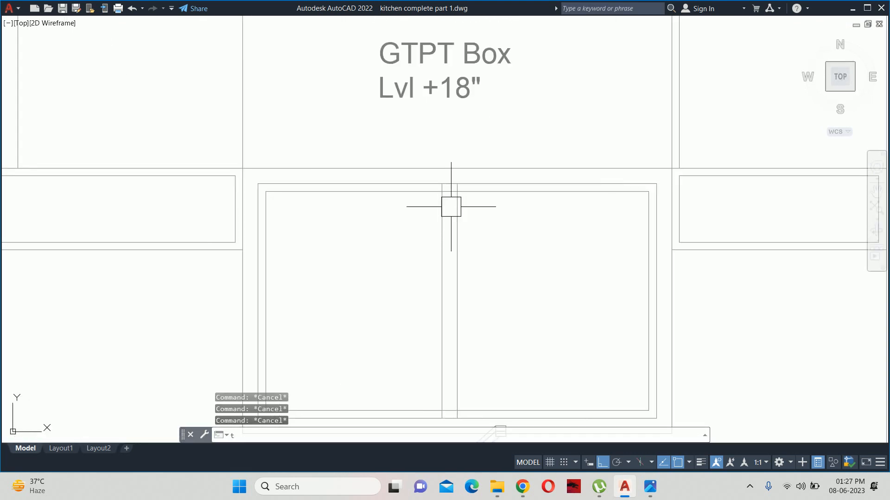
{"action": "type", "text": "r"}
{"action": "key", "text": "Return"}
{"action": "scroll", "coordinate": [432, 184], "scroll_direction": "up", "scroll_amount": 5}
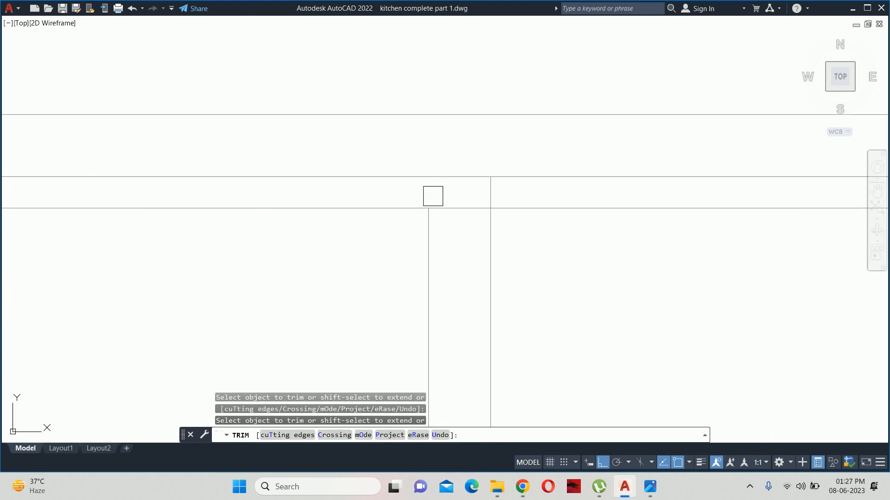
{"action": "scroll", "coordinate": [495, 204], "scroll_direction": "down", "scroll_amount": 5}
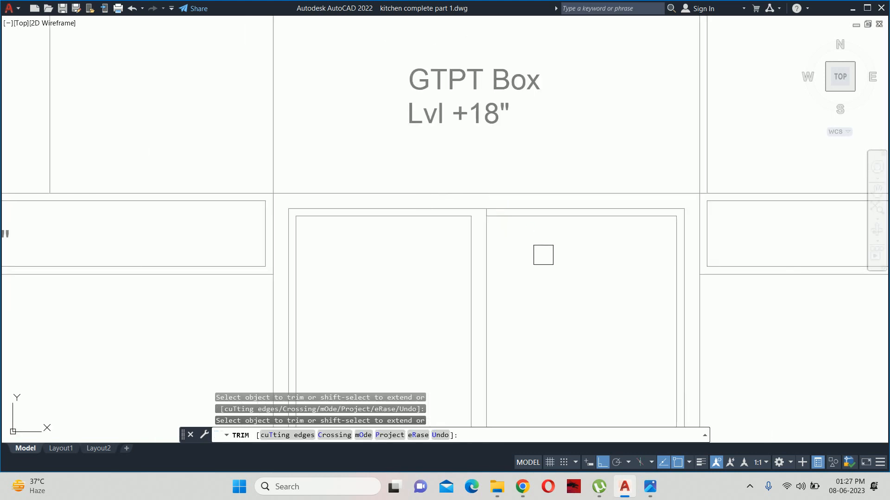
{"action": "middle_click_drag", "start_coordinate": [539, 252], "coordinate": [536, 247]}
{"action": "scroll", "coordinate": [483, 209], "scroll_direction": "up", "scroll_amount": 3}
{"action": "key", "text": "ctrl+z"}
{"action": "key", "text": "ctrl+z"}
{"action": "scroll", "coordinate": [446, 186], "scroll_direction": "down", "scroll_amount": 3}
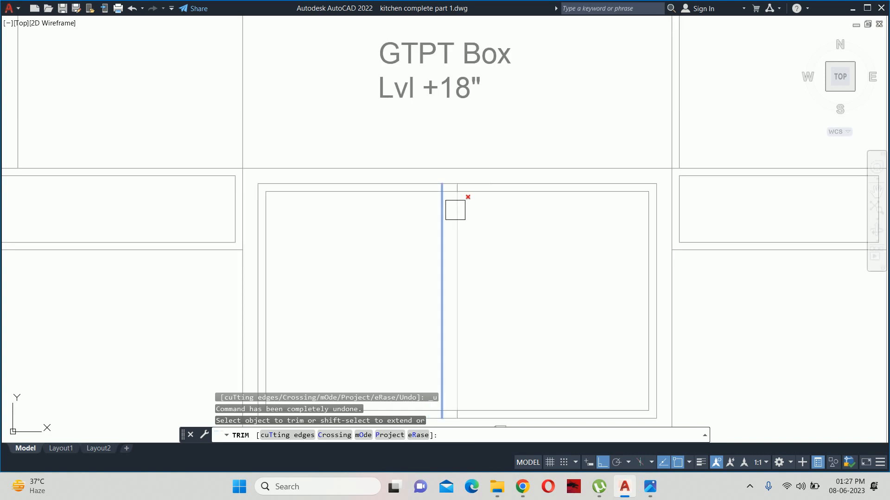
Step: Trim the overlapping lines where the mullion crosses the top and bottom edges of the 0.75" inner frame above the sink
{"action": "scroll", "coordinate": [465, 194], "scroll_direction": "up", "scroll_amount": 5}
{"action": "left_click", "coordinate": [430, 168]}
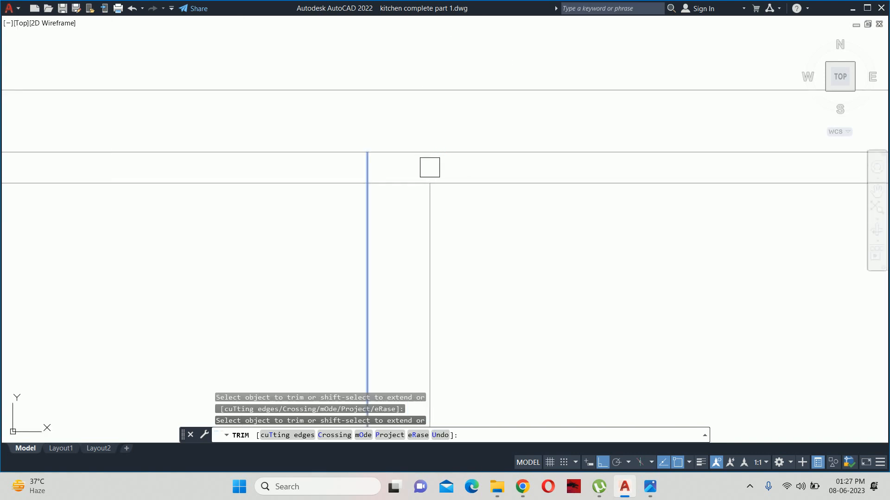
{"action": "scroll", "coordinate": [395, 181], "scroll_direction": "down", "scroll_amount": 5}
{"action": "middle_click_drag", "start_coordinate": [419, 288], "coordinate": [427, 127]}
{"action": "scroll", "coordinate": [423, 246], "scroll_direction": "up", "scroll_amount": 5}
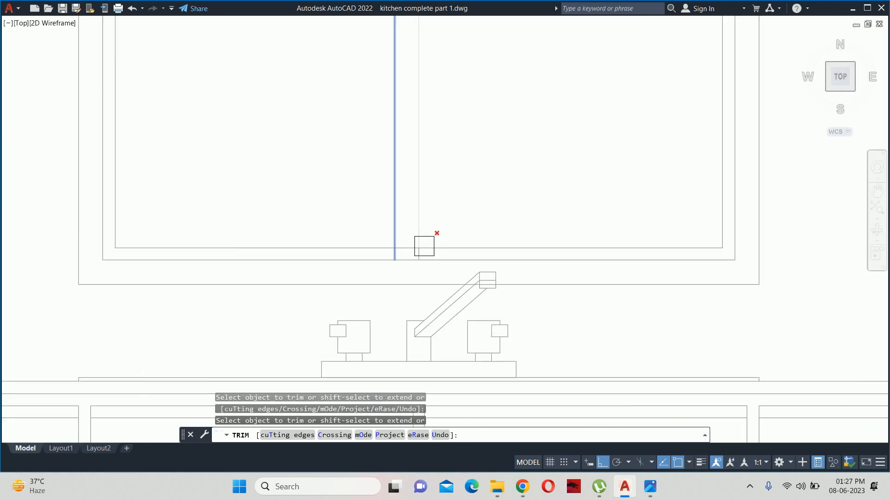
{"action": "scroll", "coordinate": [416, 268], "scroll_direction": "down", "scroll_amount": 5}
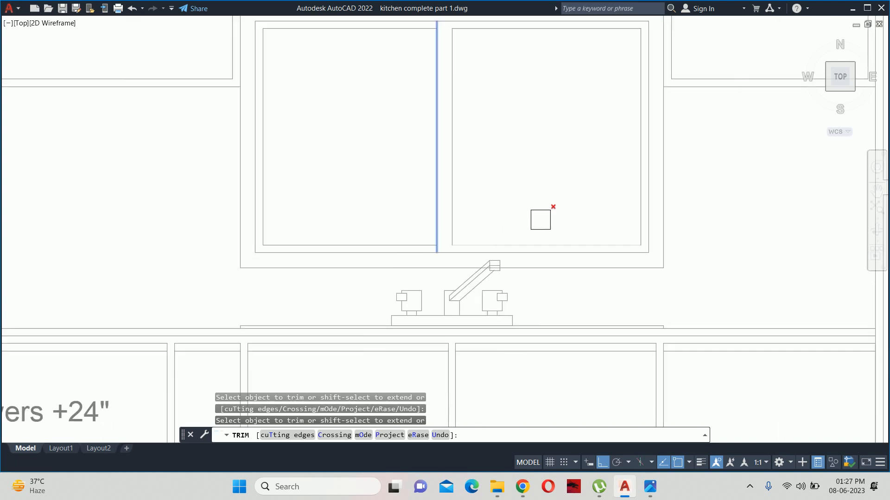
{"action": "key", "text": "Escape"}
{"action": "key", "text": "Escape"}
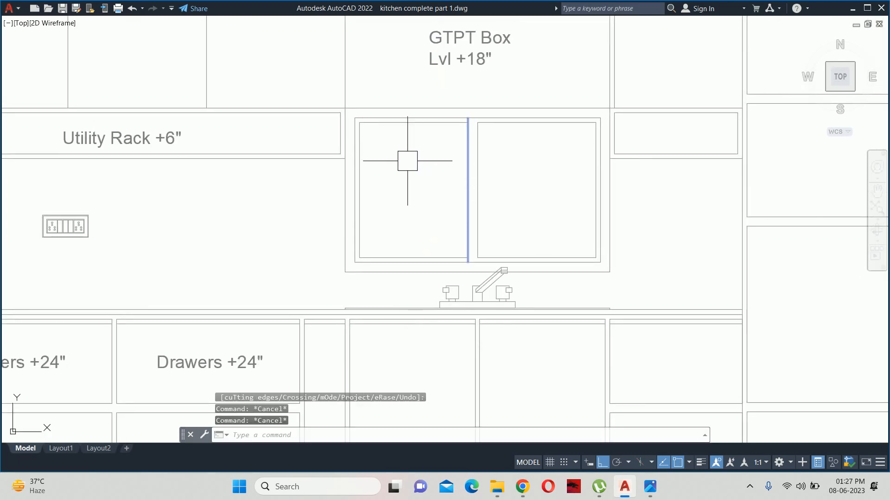
{"action": "key", "text": "Escape"}
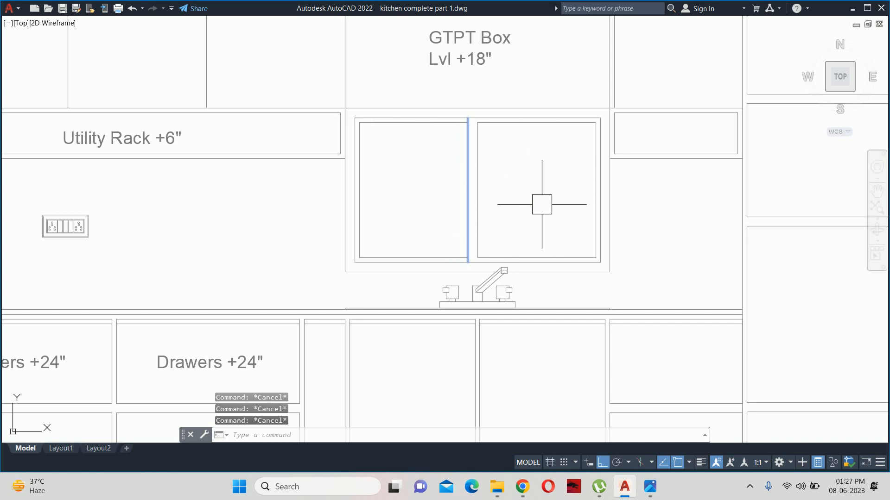
Step: Draw a 6" line at 45° near the middle of the window's right pane
{"action": "type", "text": "l"}
{"action": "key", "text": "Return"}
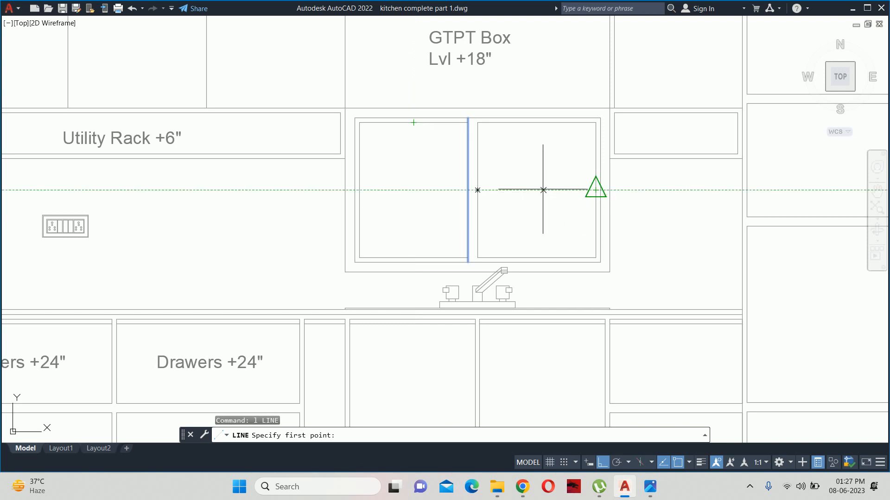
{"action": "left_click", "coordinate": [532, 197]}
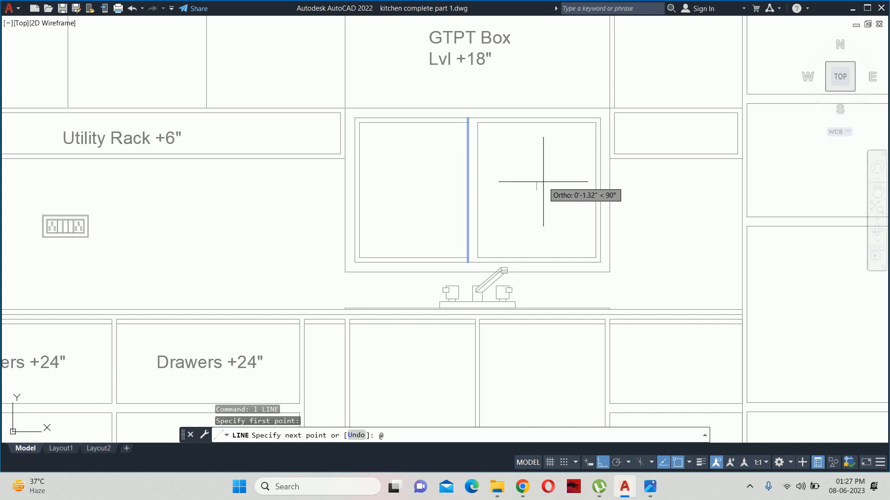
{"action": "type", "text": "@6<45"}
{"action": "key", "text": "Return"}
{"action": "key", "text": "Escape"}
{"action": "key", "text": "Escape"}
{"action": "key", "text": "Escape"}
{"action": "key", "text": "Escape"}
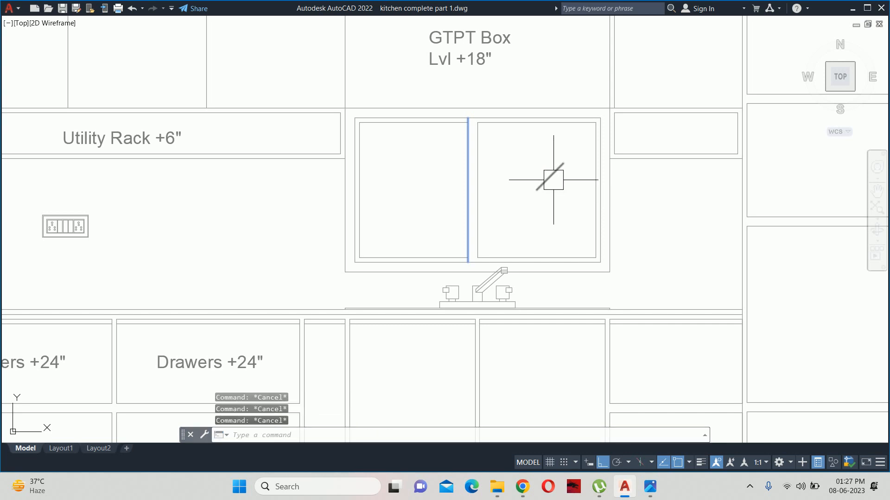
{"action": "type", "text": "mi"}
{"action": "key", "text": "Return"}
{"action": "left_click", "coordinate": [543, 181]}
{"action": "key", "text": "Return"}
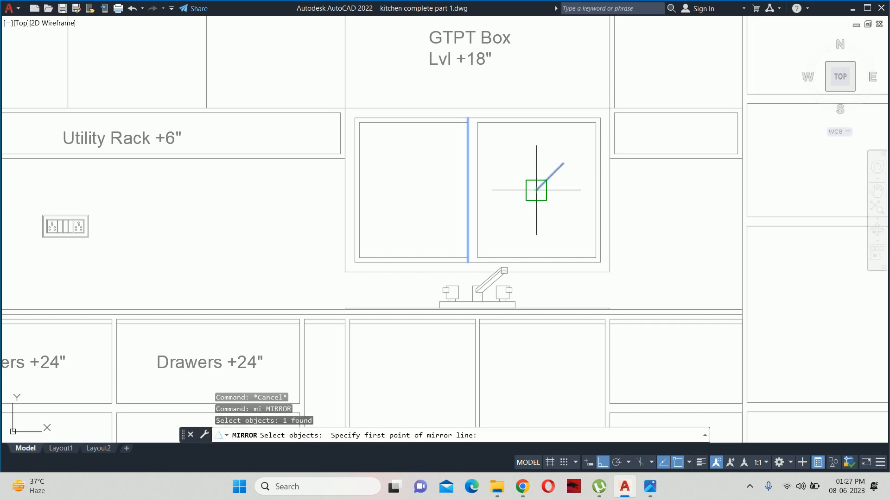
{"action": "key", "text": "Escape"}
Step: Offset the diagonal line in the right pane by 1.5" to both sides
{"action": "type", "text": "o"}
{"action": "key", "text": "Return"}
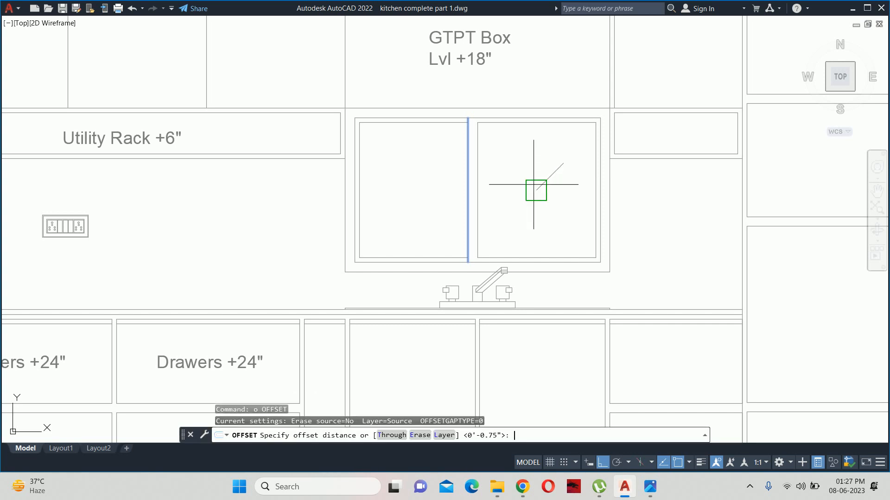
{"action": "type", "text": "1.5"}
{"action": "key", "text": "Return"}
{"action": "left_click", "coordinate": [546, 180]}
{"action": "left_click", "coordinate": [505, 167]}
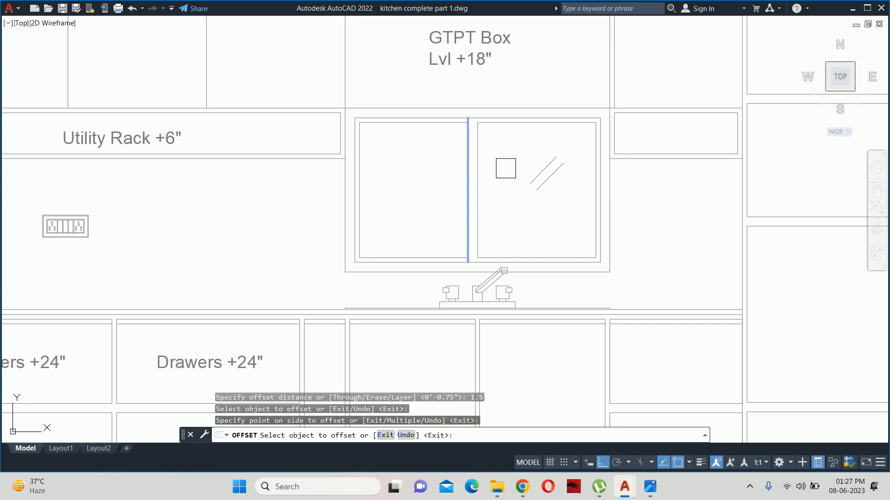
{"action": "scroll", "coordinate": [556, 178], "scroll_direction": "up", "scroll_amount": 4}
{"action": "left_click", "coordinate": [556, 164]}
{"action": "left_click", "coordinate": [584, 185]}
{"action": "key", "text": "Escape"}
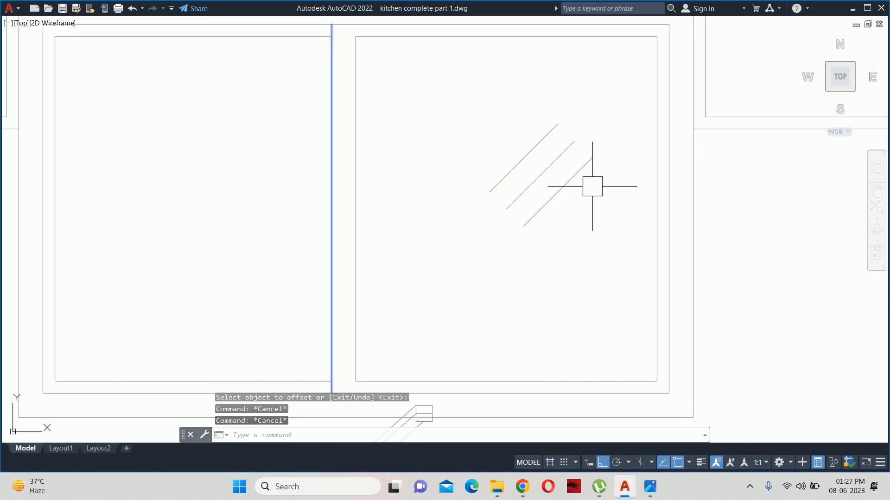
Step: Stretch the upper ends of the two outer diagonals back, using the middle line's upper end and midpoint as reference points
{"action": "type", "text": "s"}
{"action": "key", "text": "Return"}
{"action": "left_click", "coordinate": [606, 99]}
{"action": "left_click", "coordinate": [541, 158]}
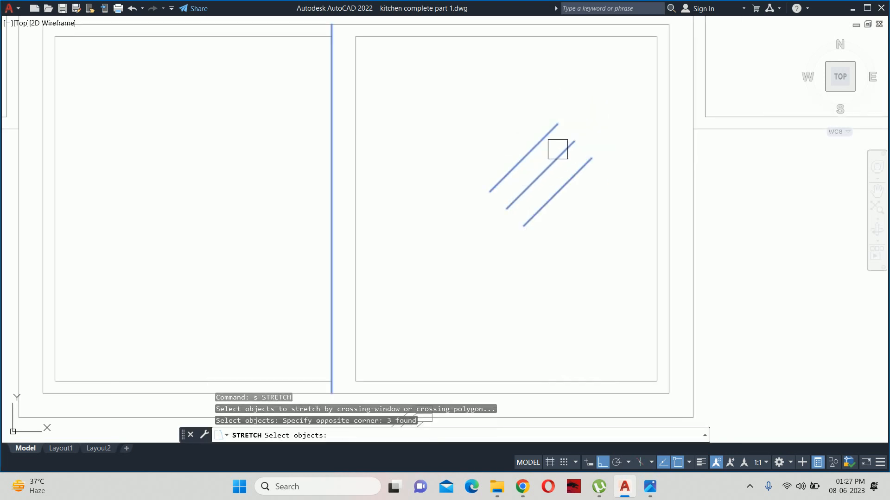
{"action": "left_click", "coordinate": [558, 149], "text": "shift"}
{"action": "key", "text": "Return"}
{"action": "left_click", "coordinate": [574, 141]}
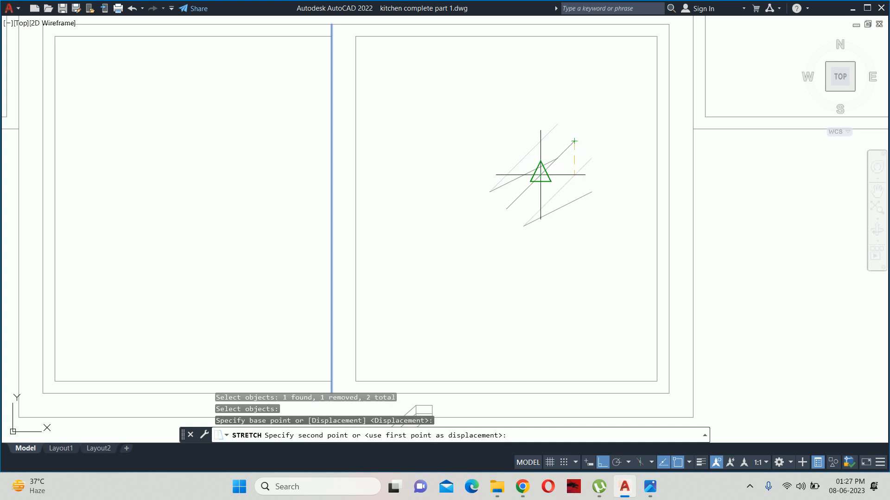
{"action": "key", "text": "Escape"}
Step: Mirror the three diagonal lines about the axis through their lower ends, keeping the originals
{"action": "type", "text": "mi"}
{"action": "key", "text": "Return"}
{"action": "left_click", "coordinate": [570, 217]}
{"action": "left_click", "coordinate": [497, 146]}
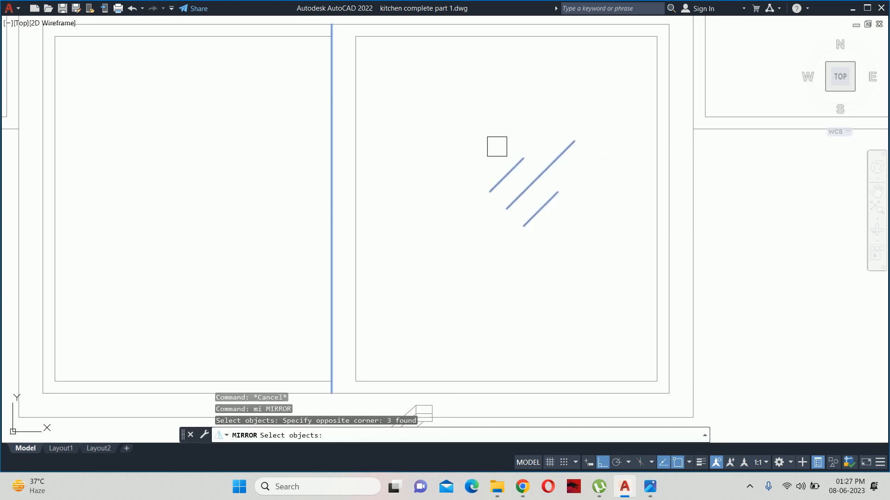
{"action": "key", "text": "Return"}
{"action": "left_click", "coordinate": [489, 192]}
{"action": "left_click", "coordinate": [506, 209]}
{"action": "key", "text": "Return"}
{"action": "key", "text": "Escape"}
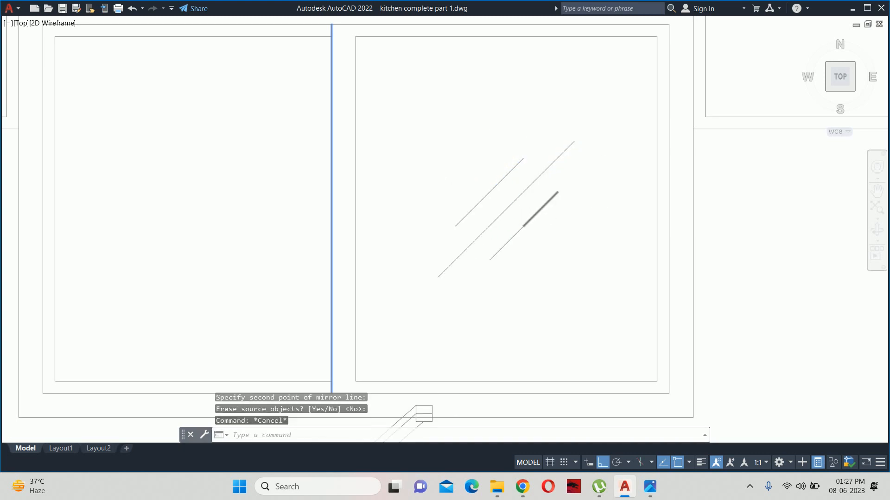
Step: Copy the diagonal glass lines horizontally from the right pane to the left pane, using the panes' upper edge midpoints
{"action": "scroll", "coordinate": [572, 213], "scroll_direction": "down", "scroll_amount": 5}
{"action": "type", "text": "co"}
{"action": "key", "text": "Return"}
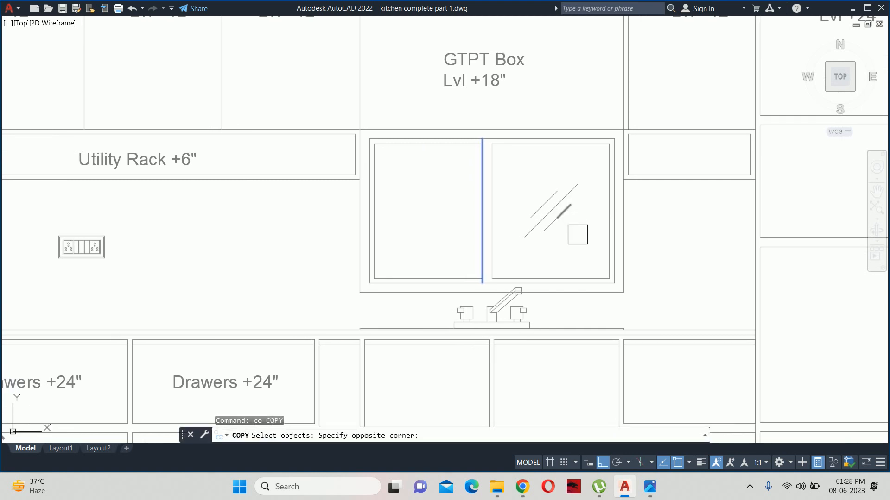
{"action": "left_click", "coordinate": [577, 234]}
{"action": "key", "text": "Return"}
{"action": "left_click", "coordinate": [551, 143]}
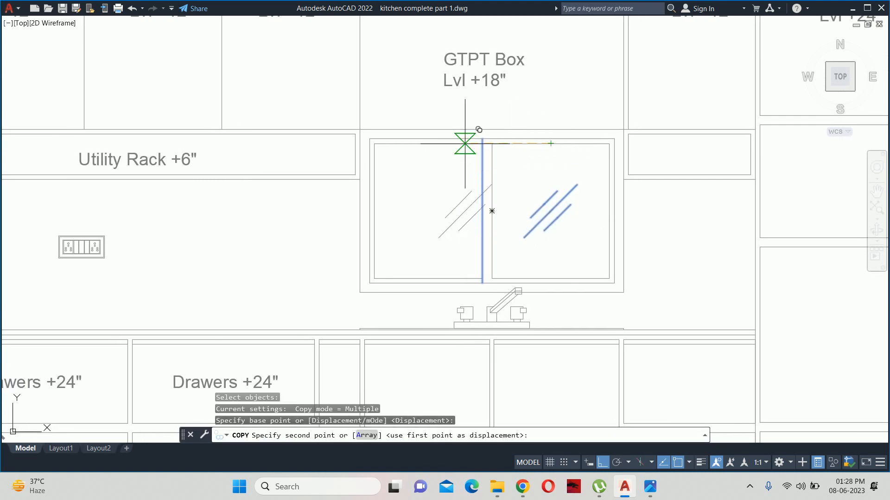
{"action": "left_click", "coordinate": [428, 144]}
{"action": "key", "text": "Escape"}
{"action": "key", "text": "Escape"}
{"action": "scroll", "coordinate": [521, 195], "scroll_direction": "down", "scroll_amount": 4}
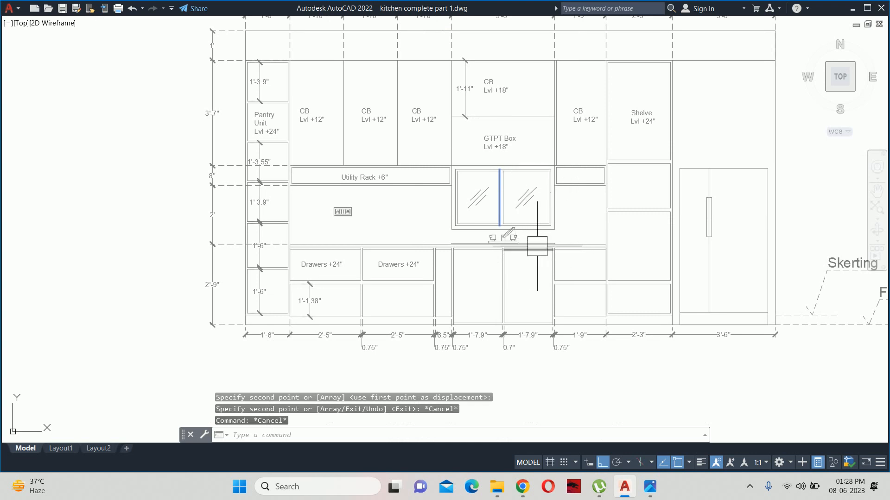
{"action": "middle_click_drag", "start_coordinate": [537, 246], "coordinate": [530, 253]}
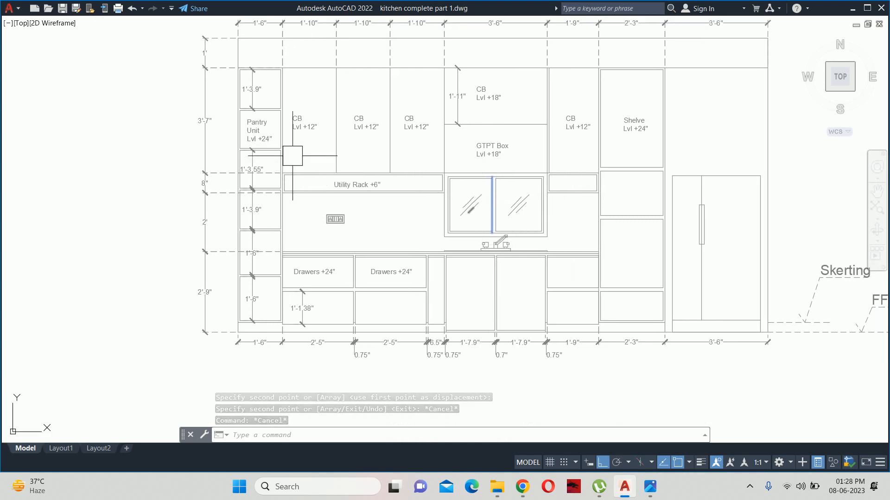
{"action": "middle_click_drag", "start_coordinate": [660, 128], "coordinate": [463, 189]}
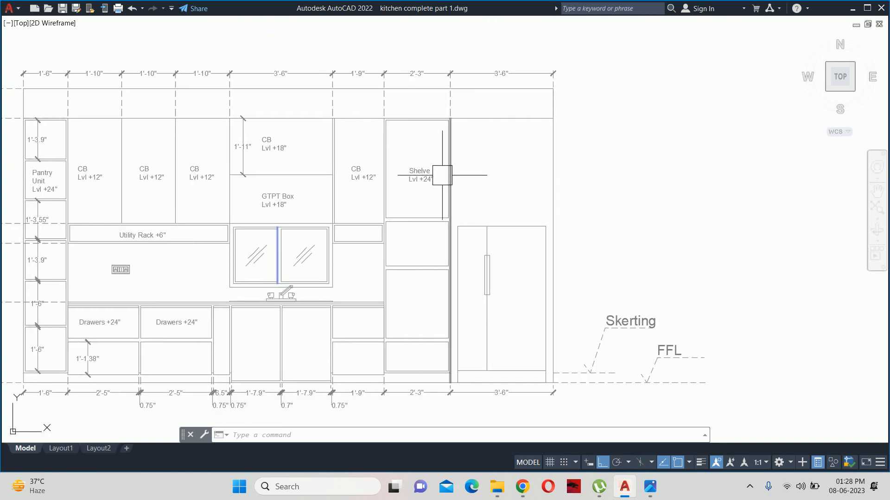
{"action": "scroll", "coordinate": [442, 175], "scroll_direction": "down", "scroll_amount": 3}
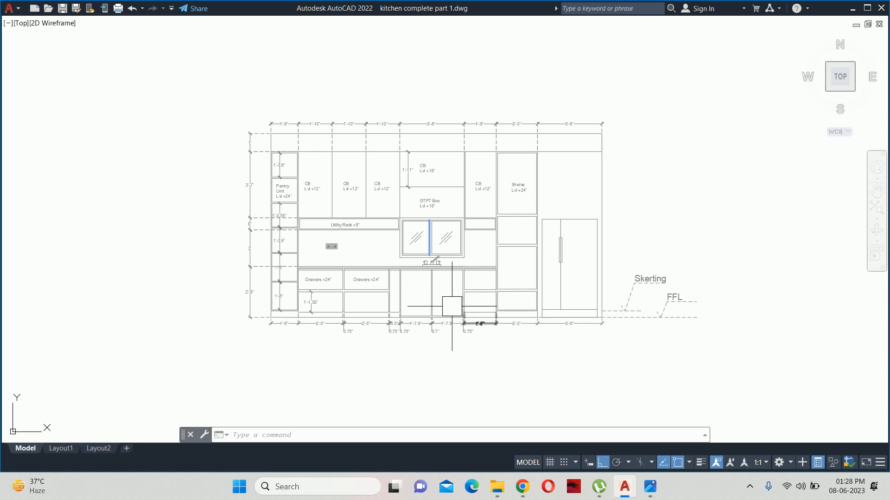
{"action": "scroll", "coordinate": [440, 306], "scroll_direction": "up", "scroll_amount": 2}
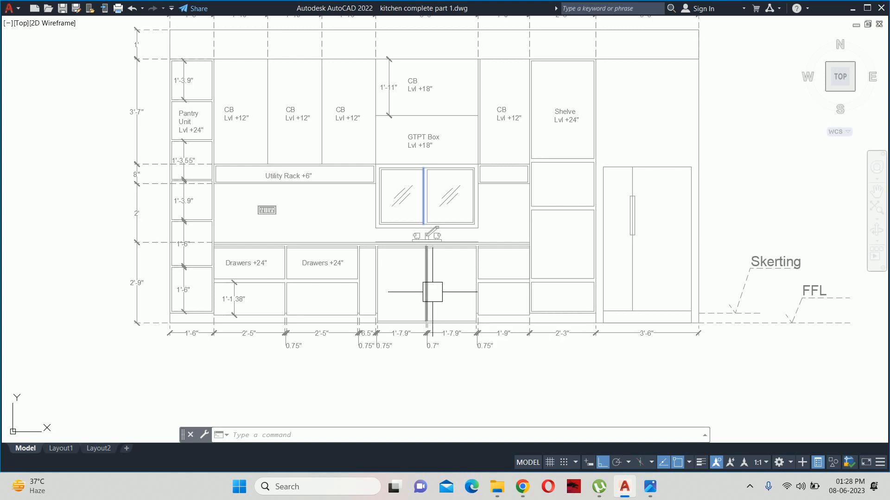
{"action": "mouse_move", "coordinate": [434, 291]}
{"action": "middle_mouse_down"}
{"action": "mouse_move", "coordinate": [533, 310]}
{"action": "mouse_move", "coordinate": [613, 305]}
{"action": "middle_mouse_up"}
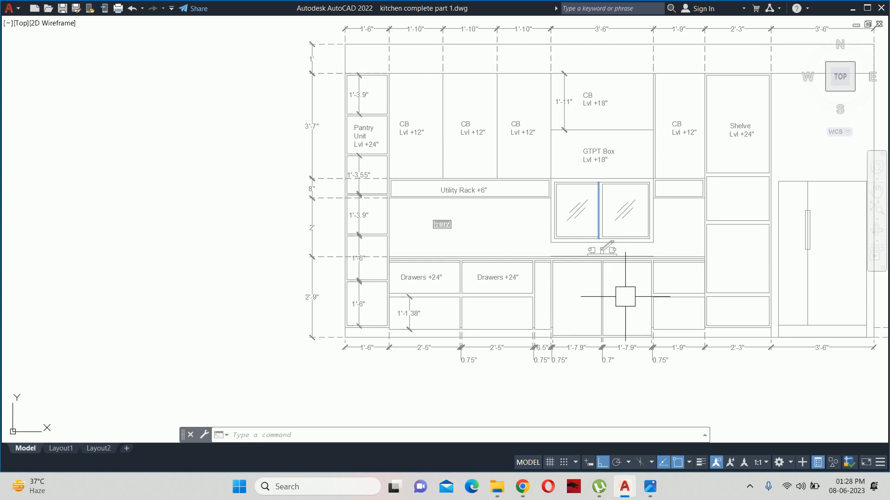
Step: Move the 0.75" dimension text at the left edge of the 6.5" cabinet about 2.8" to the left
{"action": "scroll", "coordinate": [551, 292], "scroll_direction": "up", "scroll_amount": 3}
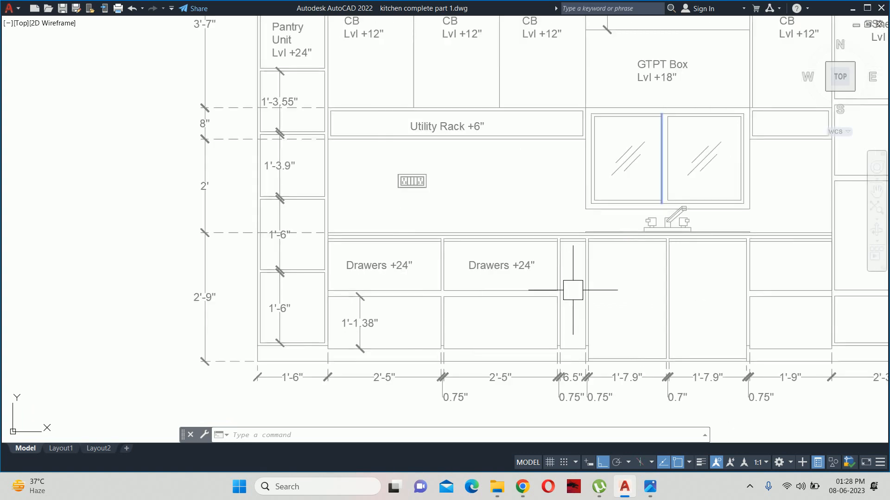
{"action": "middle_click_drag", "start_coordinate": [567, 342], "coordinate": [568, 291]}
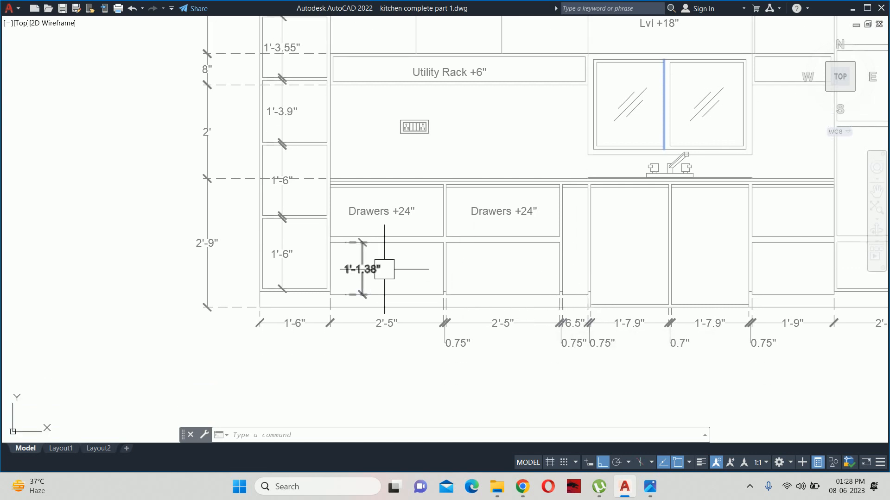
{"action": "scroll", "coordinate": [567, 344], "scroll_direction": "up", "scroll_amount": 2}
{"action": "left_click", "coordinate": [568, 345]}
{"action": "scroll", "coordinate": [558, 343], "scroll_direction": "up", "scroll_amount": 2}
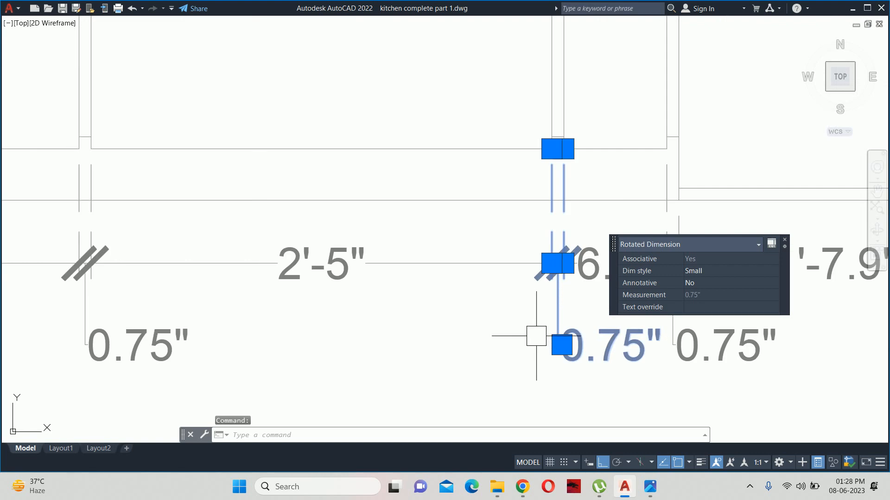
{"action": "left_click", "coordinate": [562, 344]}
{"action": "scroll", "coordinate": [518, 345], "scroll_direction": "up", "scroll_amount": 2}
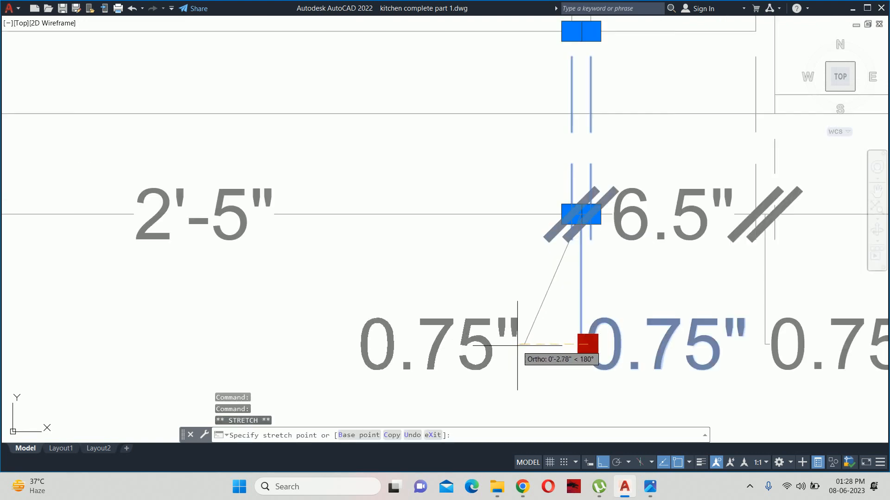
{"action": "key", "text": "Escape"}
{"action": "key", "text": "Escape"}
{"action": "scroll", "coordinate": [532, 313], "scroll_direction": "down", "scroll_amount": 2}
Step: Move the 0.75" dimension text at the right edge of the 6.5" cabinet about 3" to the right
{"action": "middle_click_drag", "start_coordinate": [556, 303], "coordinate": [482, 290]}
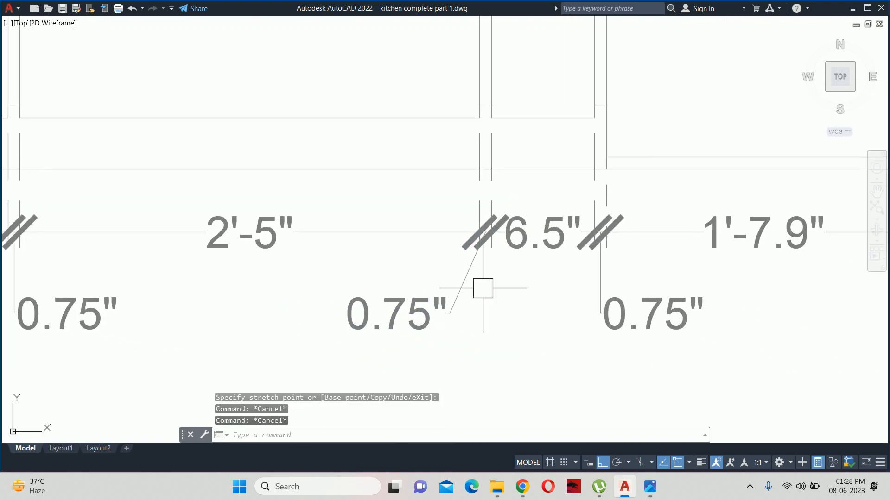
{"action": "left_click", "coordinate": [631, 325]}
{"action": "left_click", "coordinate": [604, 313]}
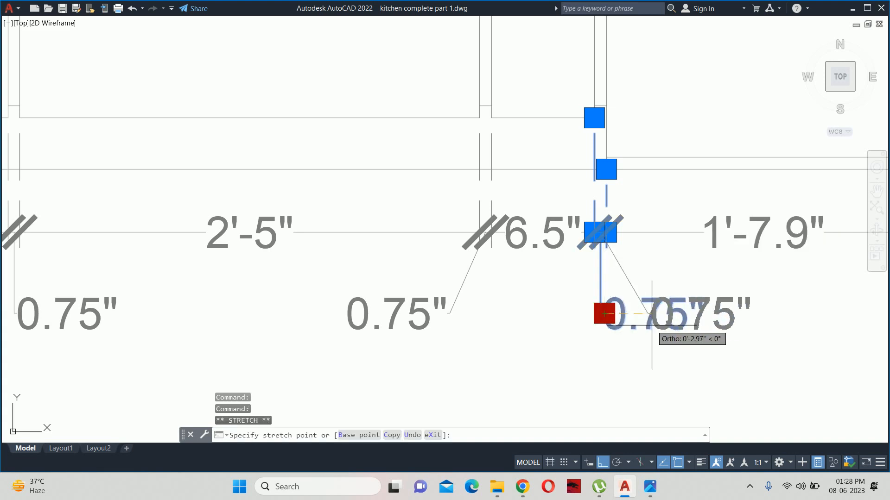
{"action": "left_click", "coordinate": [653, 312]}
{"action": "key", "text": "Escape"}
{"action": "scroll", "coordinate": [509, 293], "scroll_direction": "down", "scroll_amount": 3}
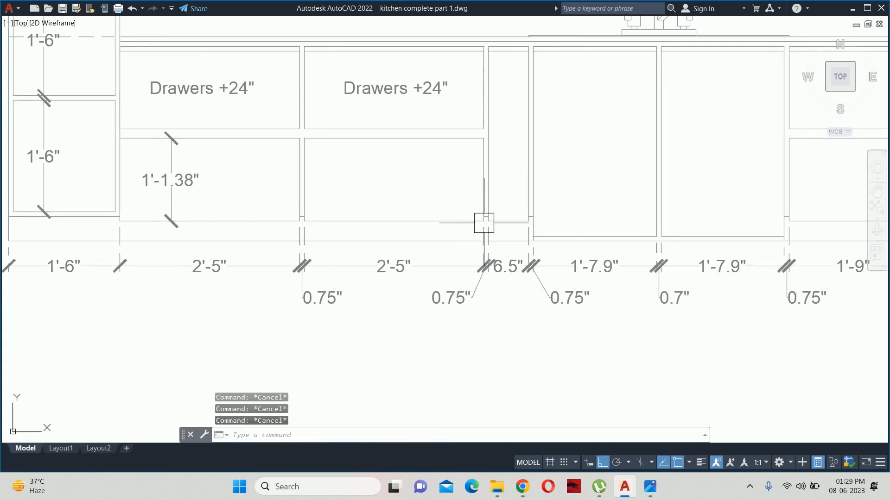
{"action": "scroll", "coordinate": [544, 232], "scroll_direction": "down", "scroll_amount": 5}
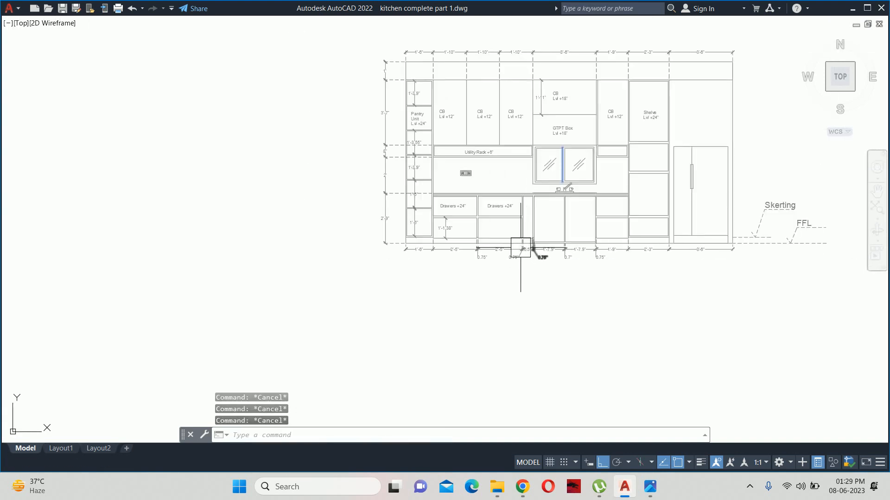